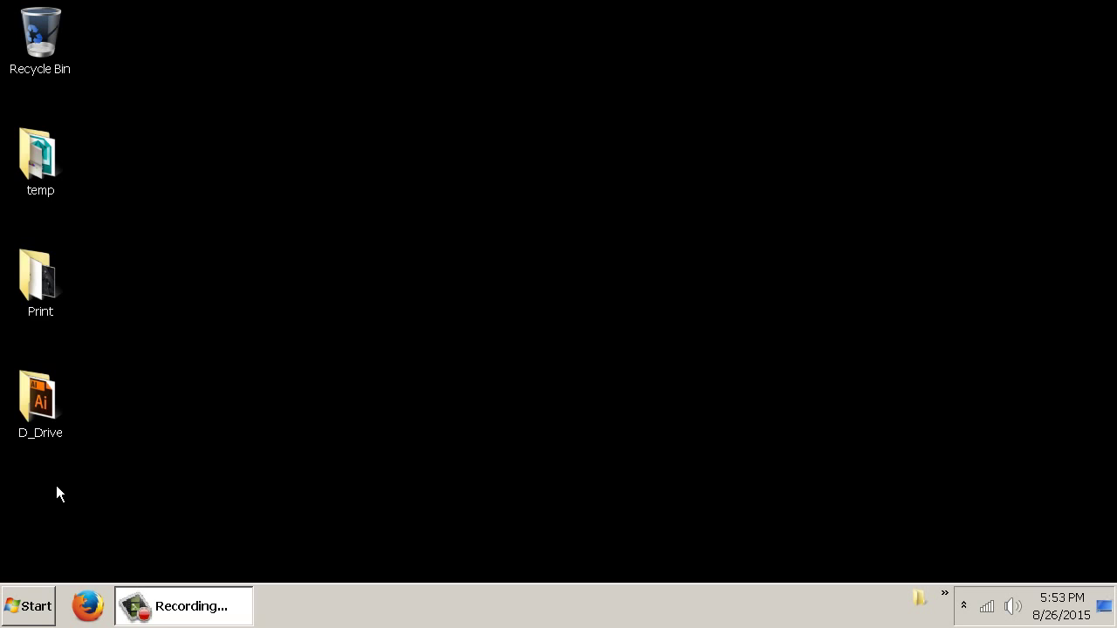
Open the D_Drive folder on the desktop in the file browser
click(26, 605)
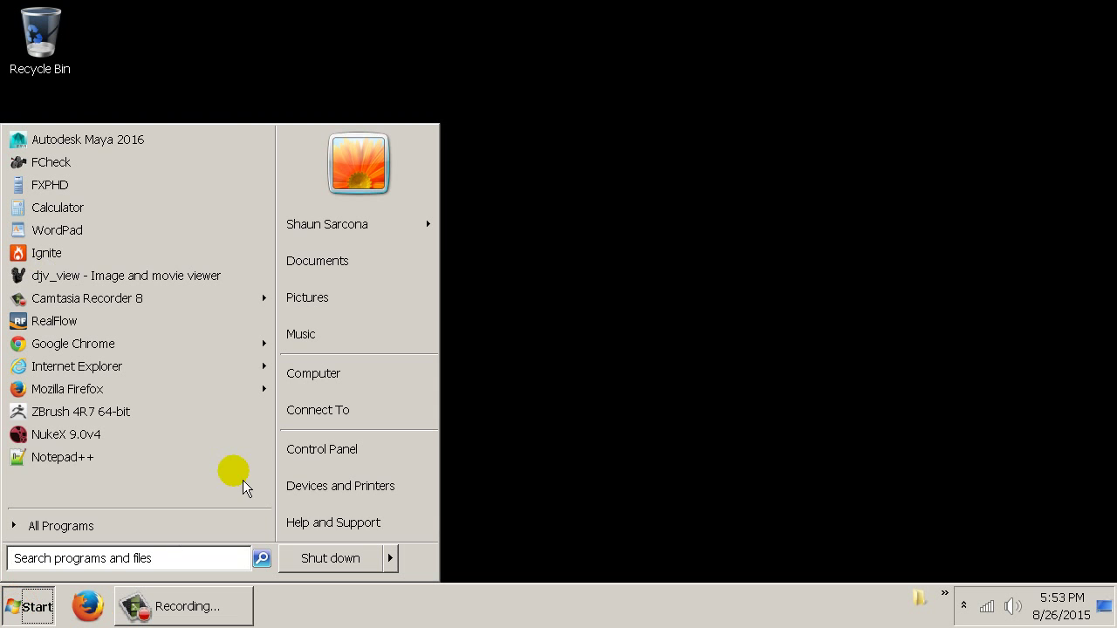
click(345, 376)
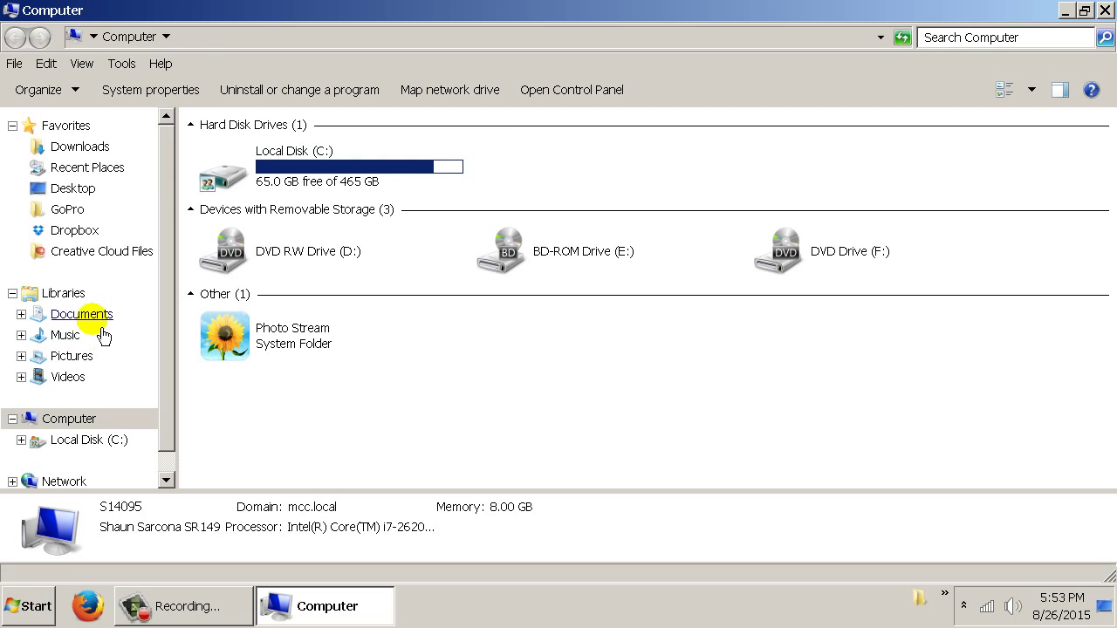
click(88, 193)
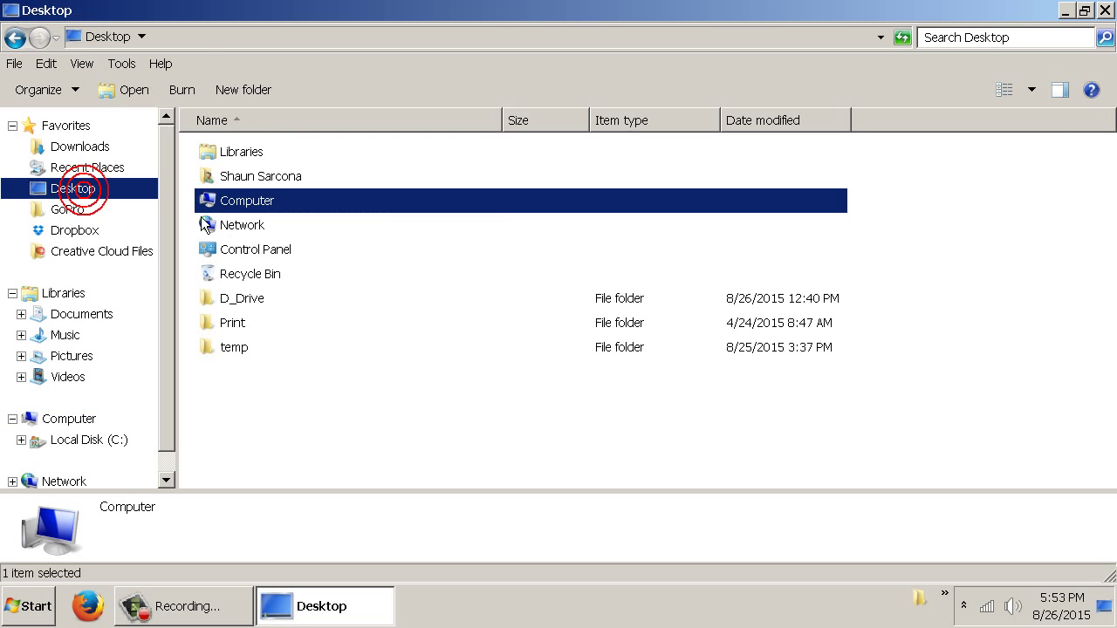
click(236, 301)
double_click(251, 303)
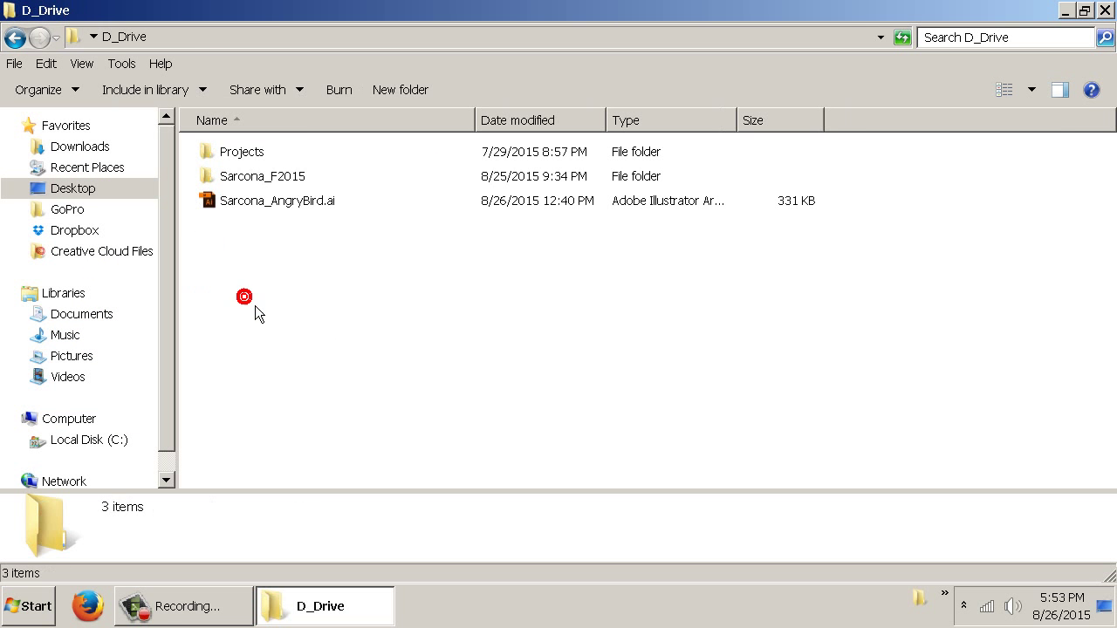
click(408, 94)
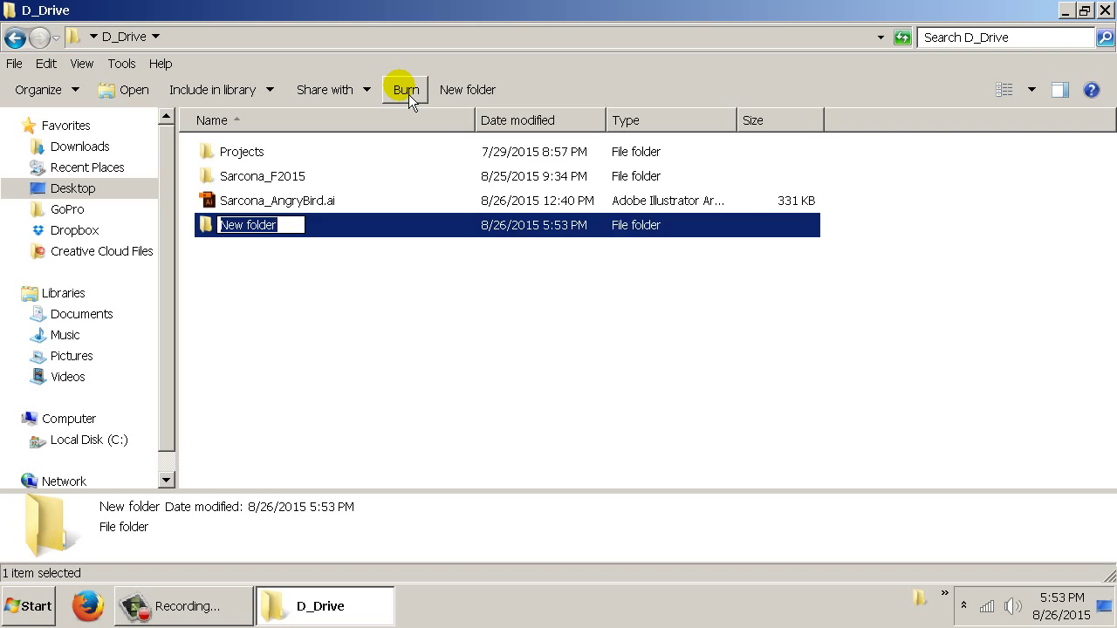
text(Sarcona)
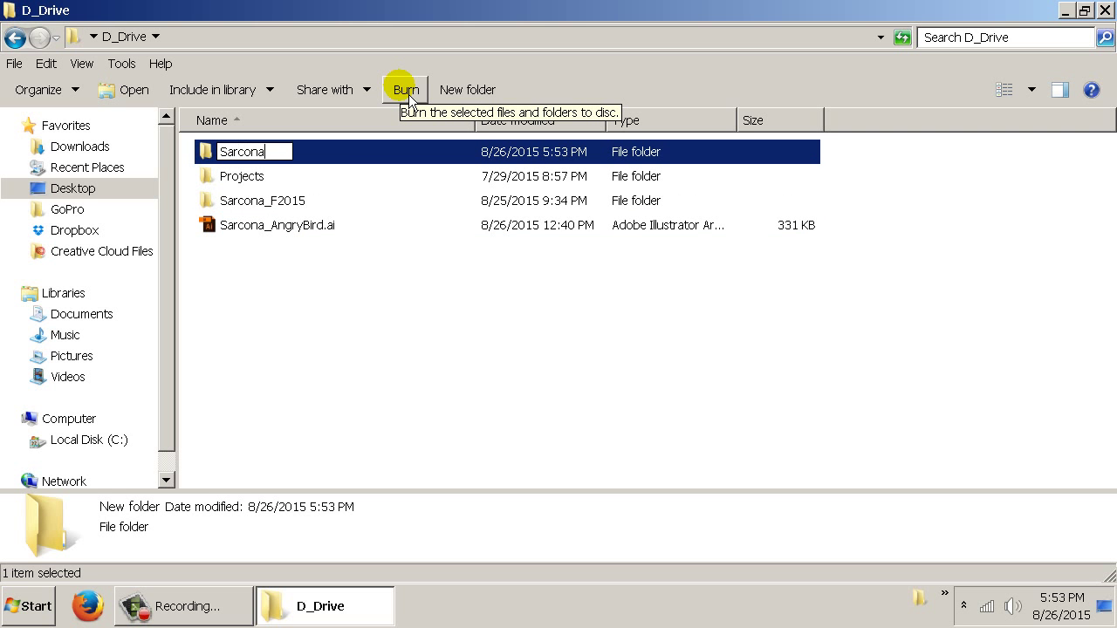
text(_F2015)
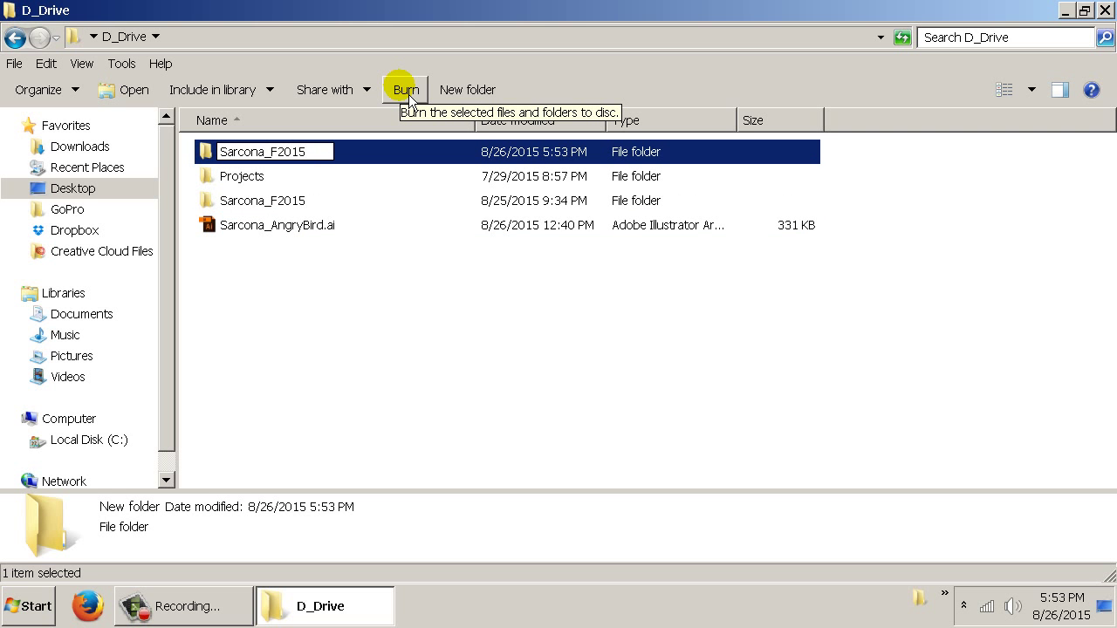
key(Escape)
key(Delete)
key(Return)
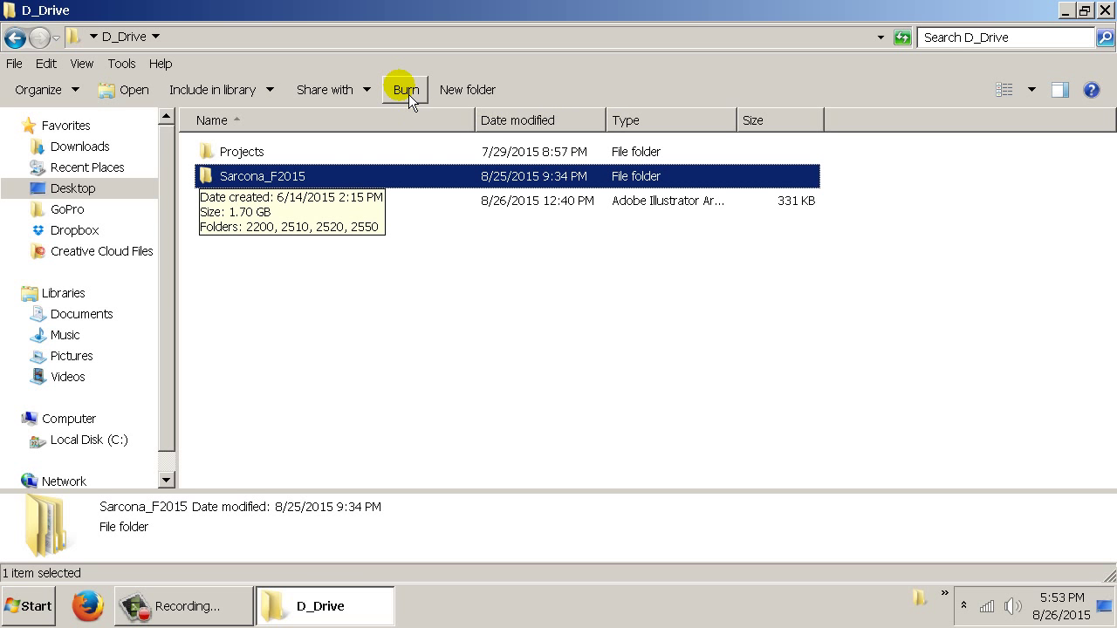
Open the existing F2015 semester folder and go into its 2550 subfolder
key(Return)
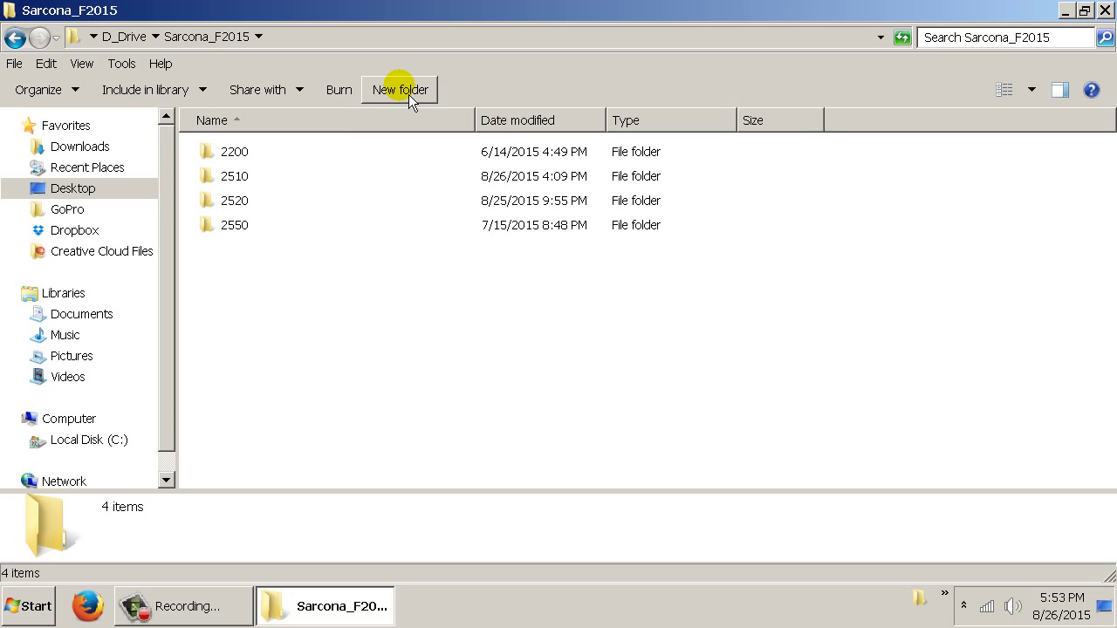
key(Down)
key(Down)
key(Down)
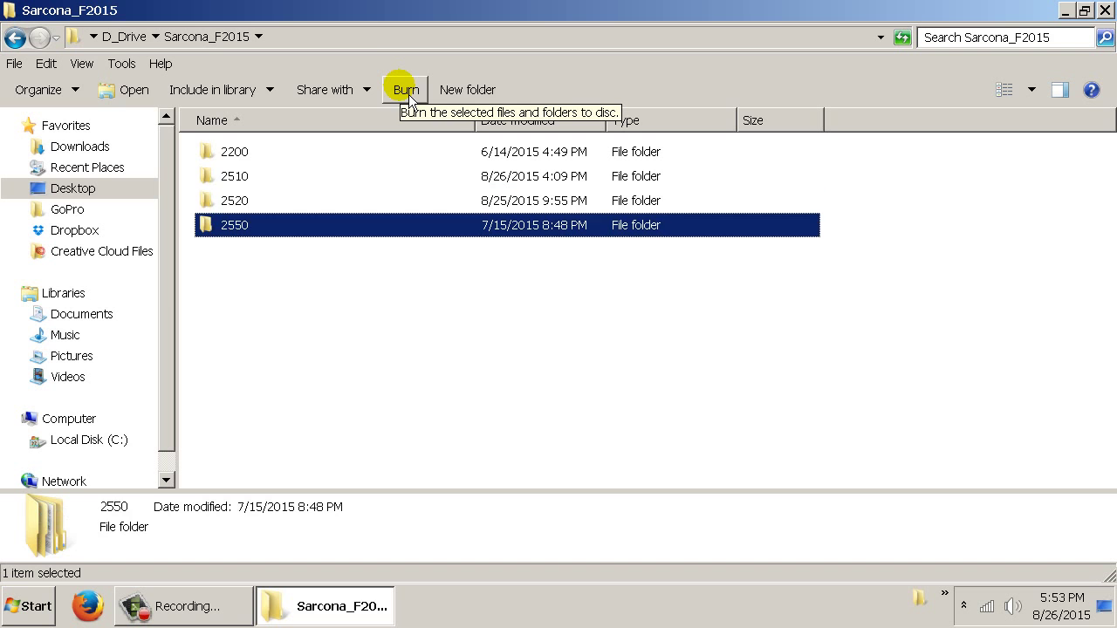
key(Return)
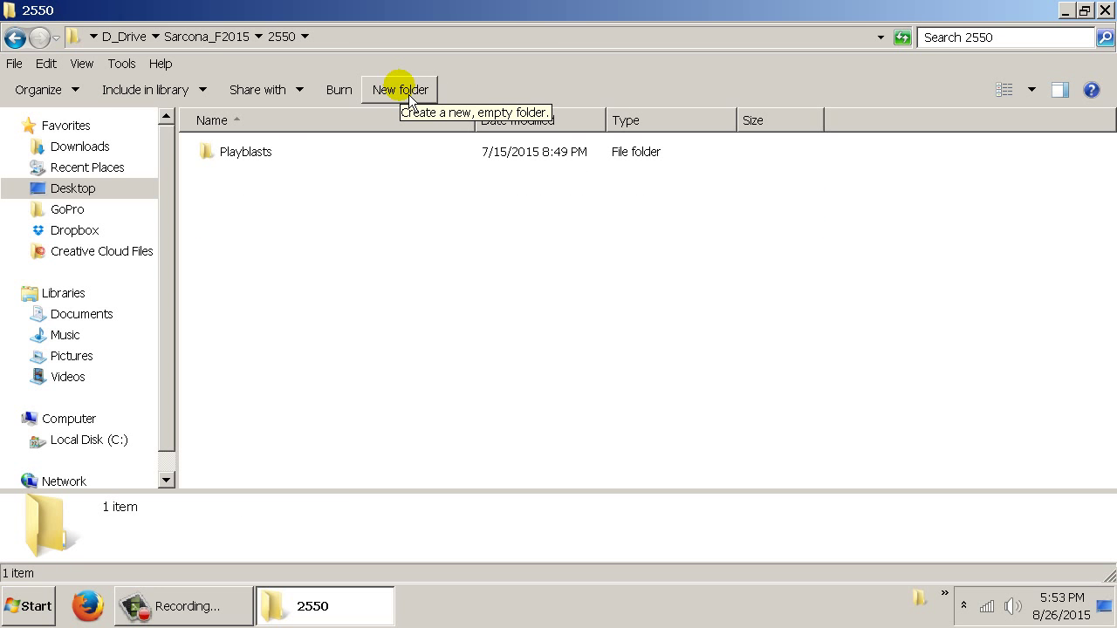
Create two folders named "work" and "source" inside the 2550 folder
click(409, 94)
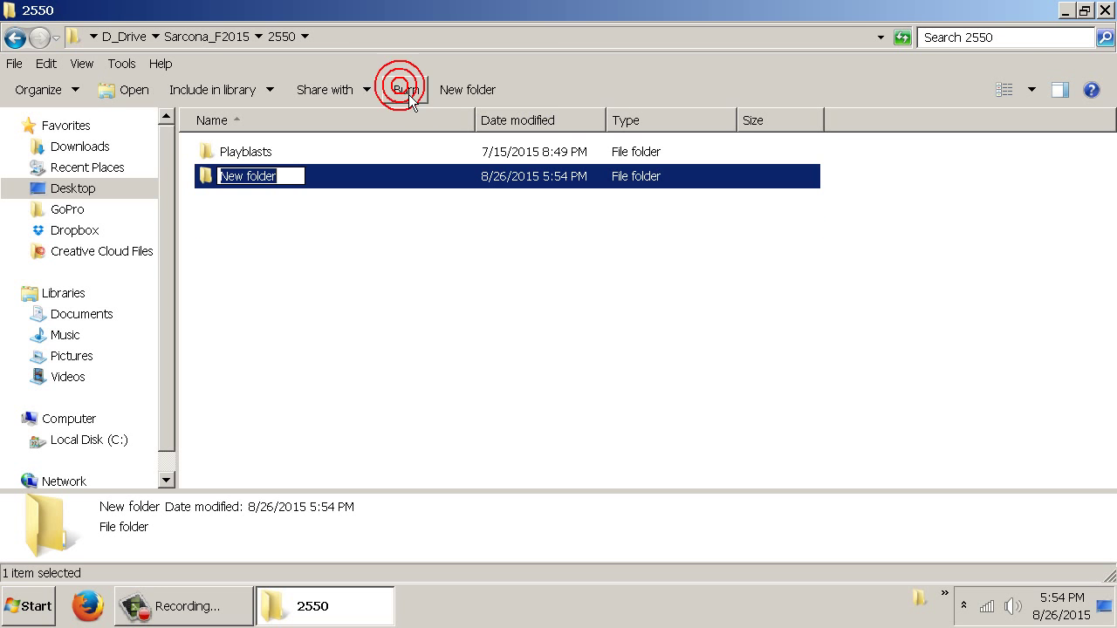
text(work)
key(Escape)
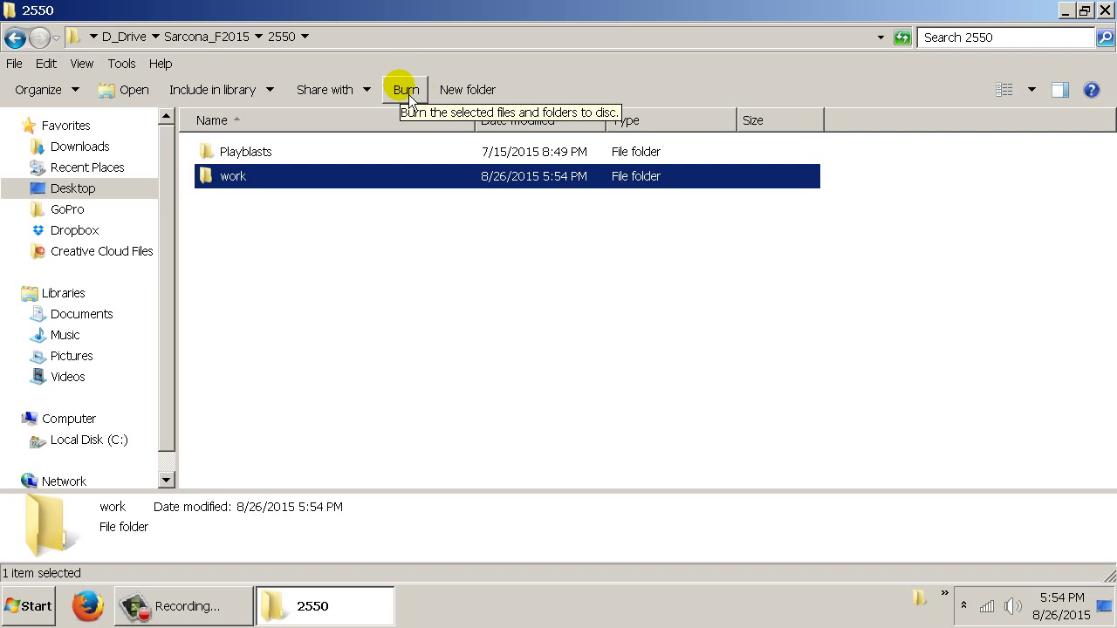
click(478, 94)
text(source)
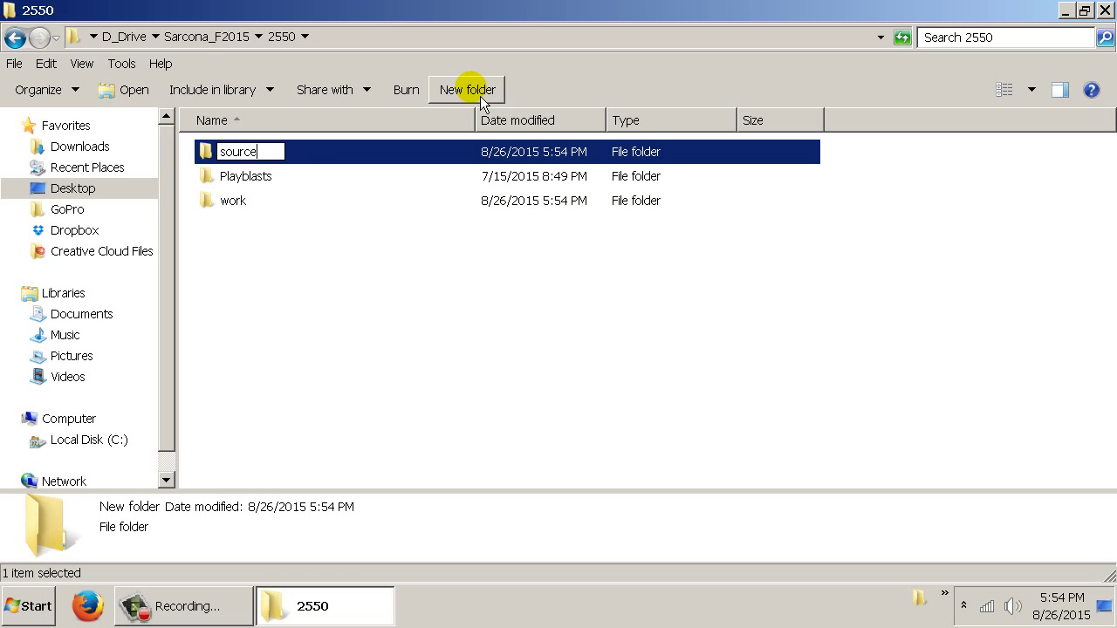
key(Return)
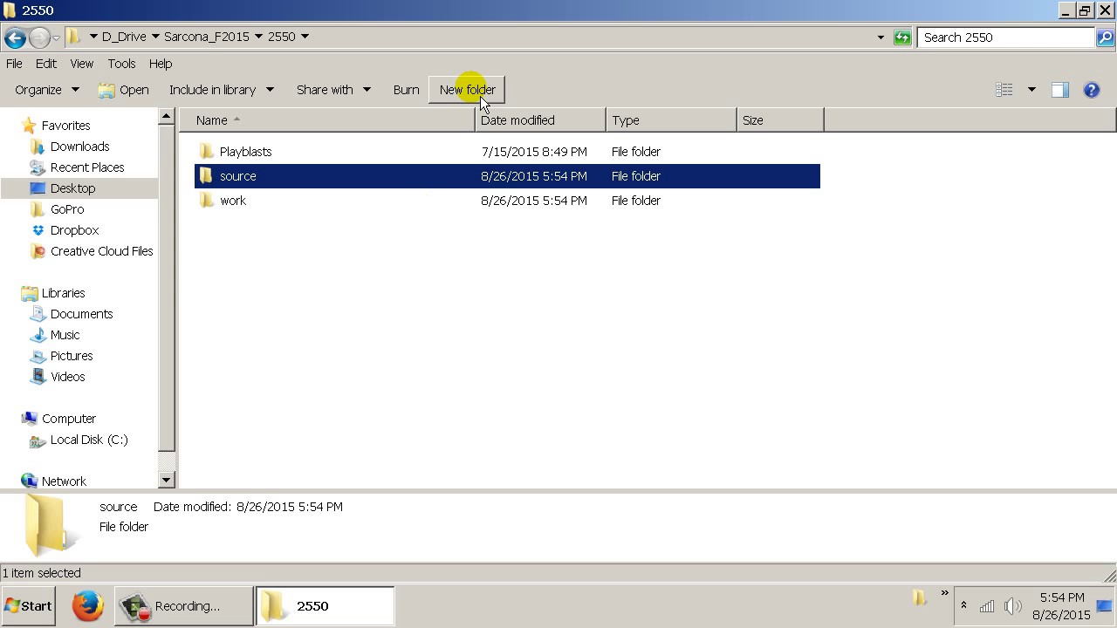
Switch to Google Chrome and run an image search for "smoke"
click(87, 607)
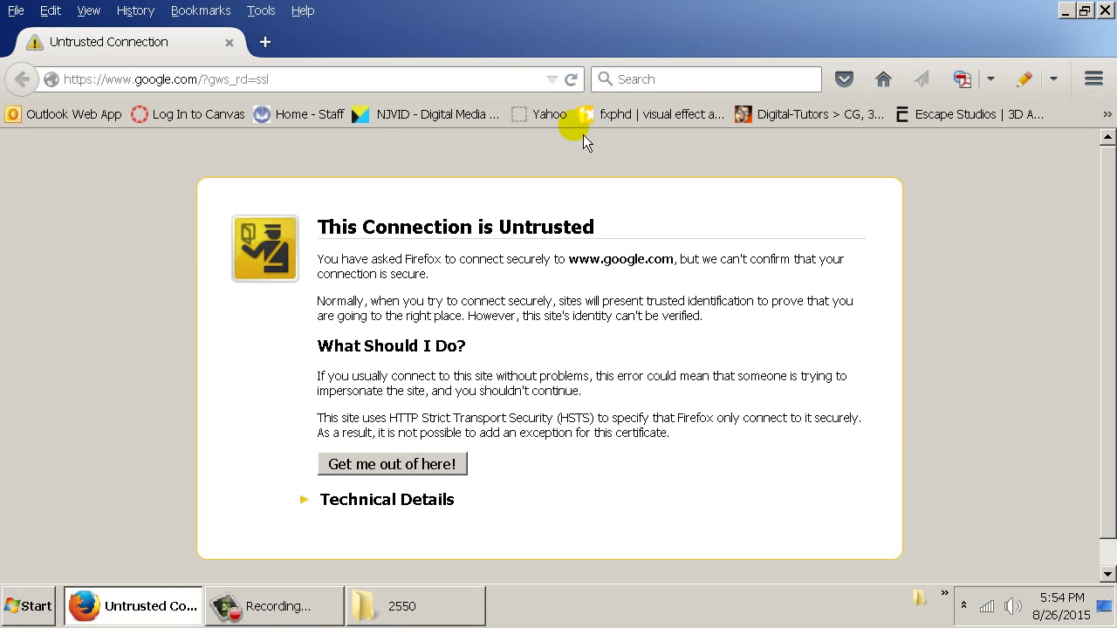
click(1105, 10)
key(super)
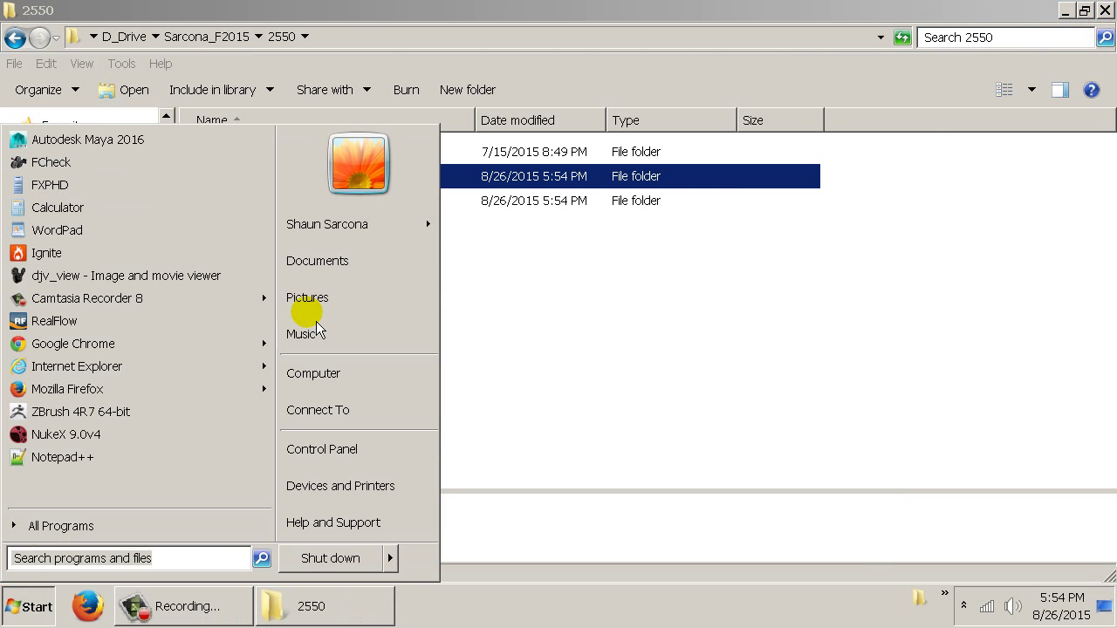
click(136, 352)
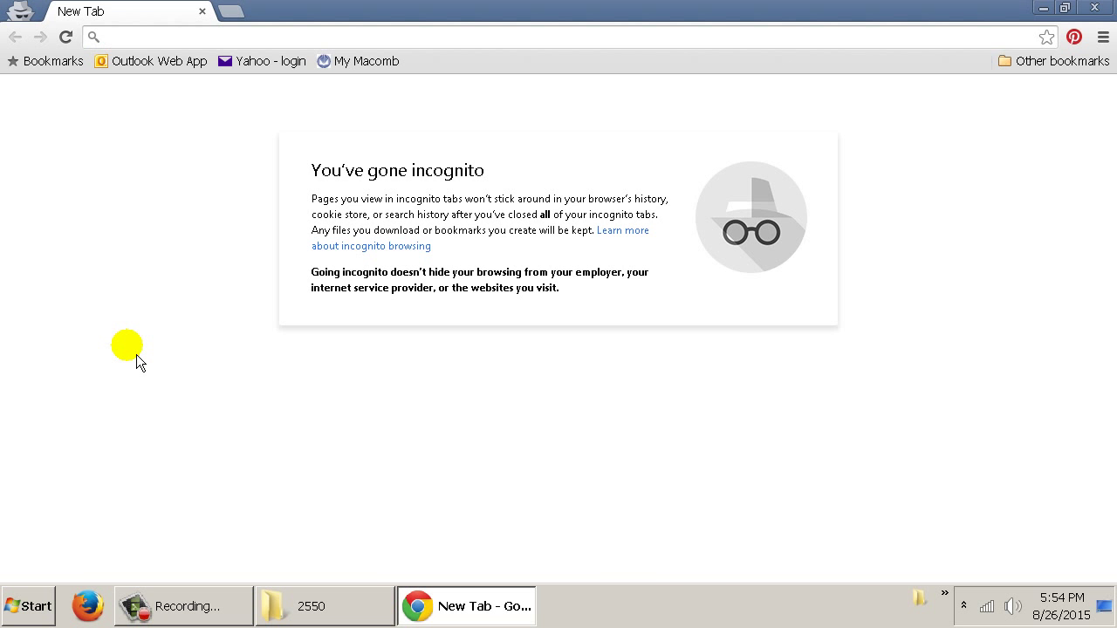
text(smoke)
key(Return)
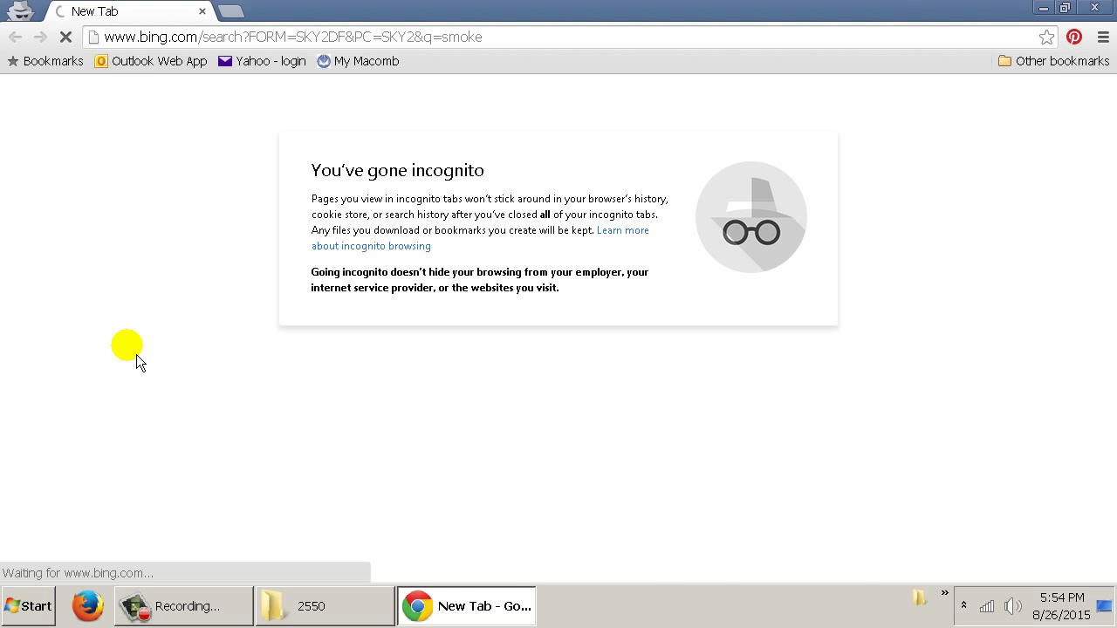
click(192, 170)
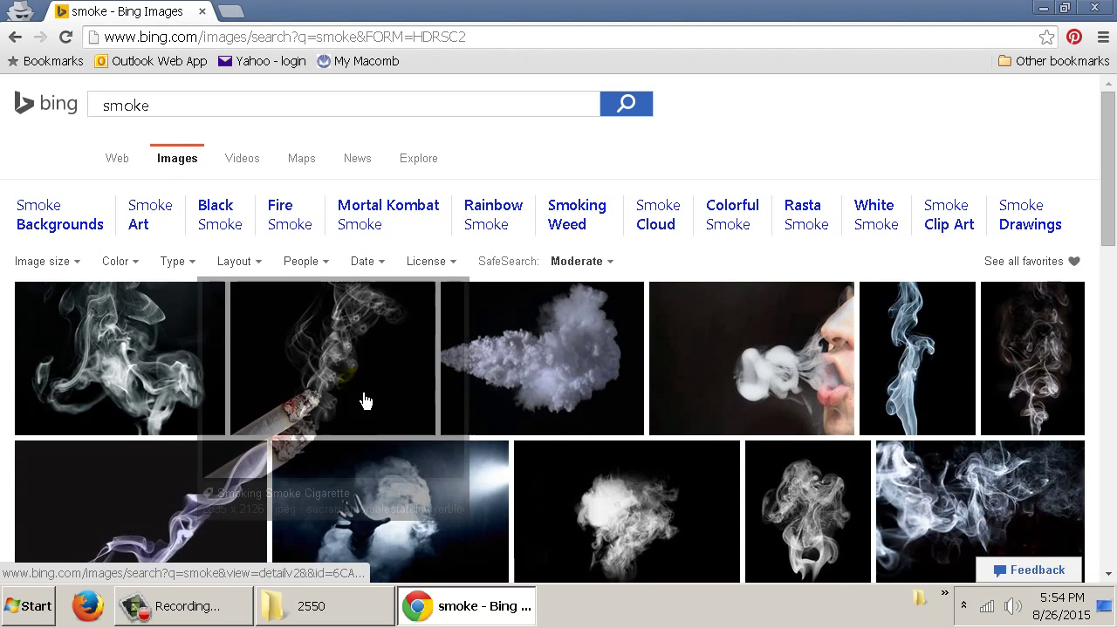
Examine the smoke photos enlarged one after another, starting with the cigarette smoke image, comparing their shape and detail
click(365, 401)
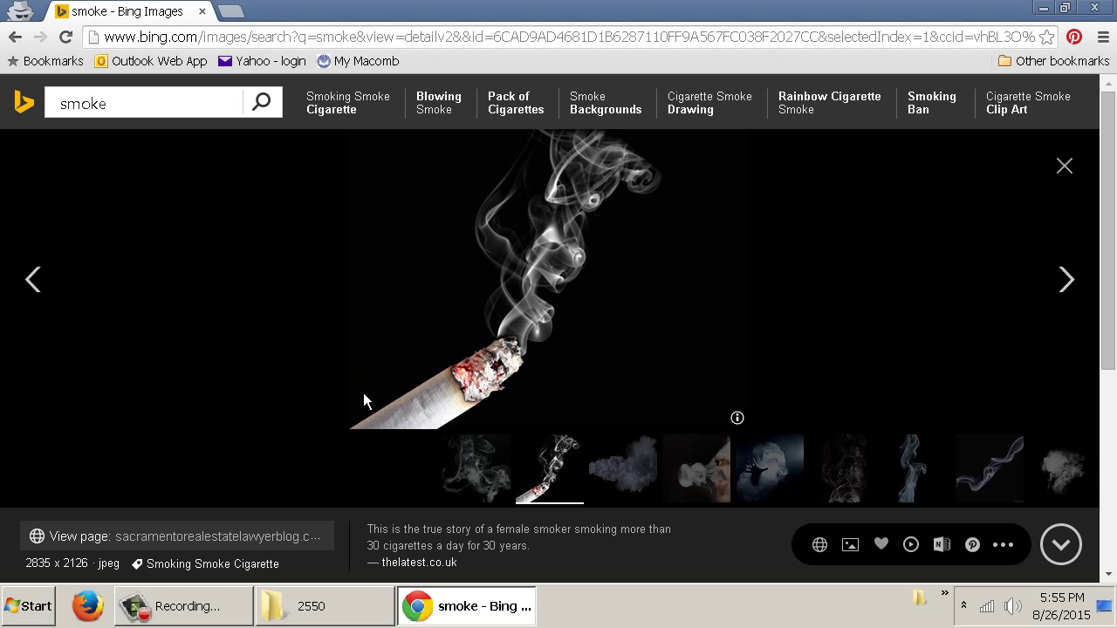
key(Right)
key(Right)
key(Left)
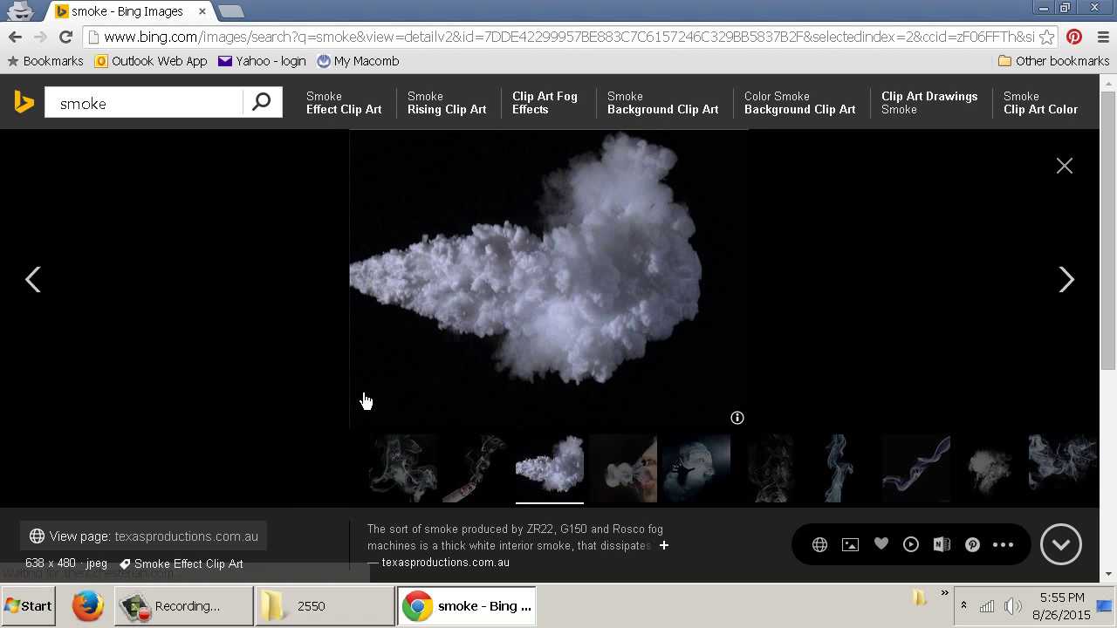
key(Right)
key(Right)
key(Right)
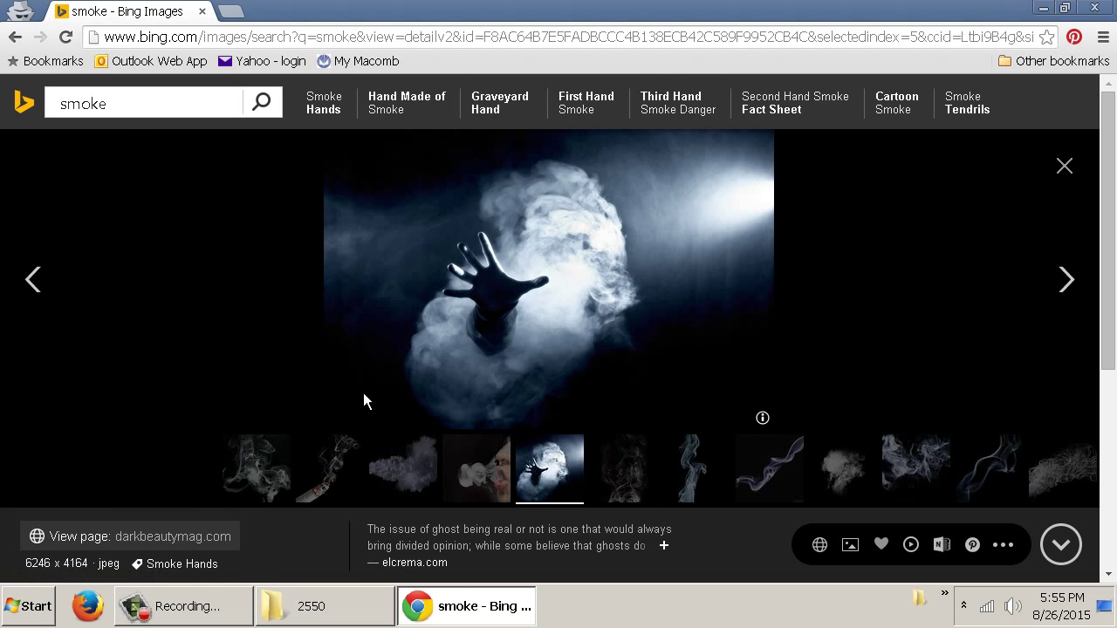
key(Right)
key(Left)
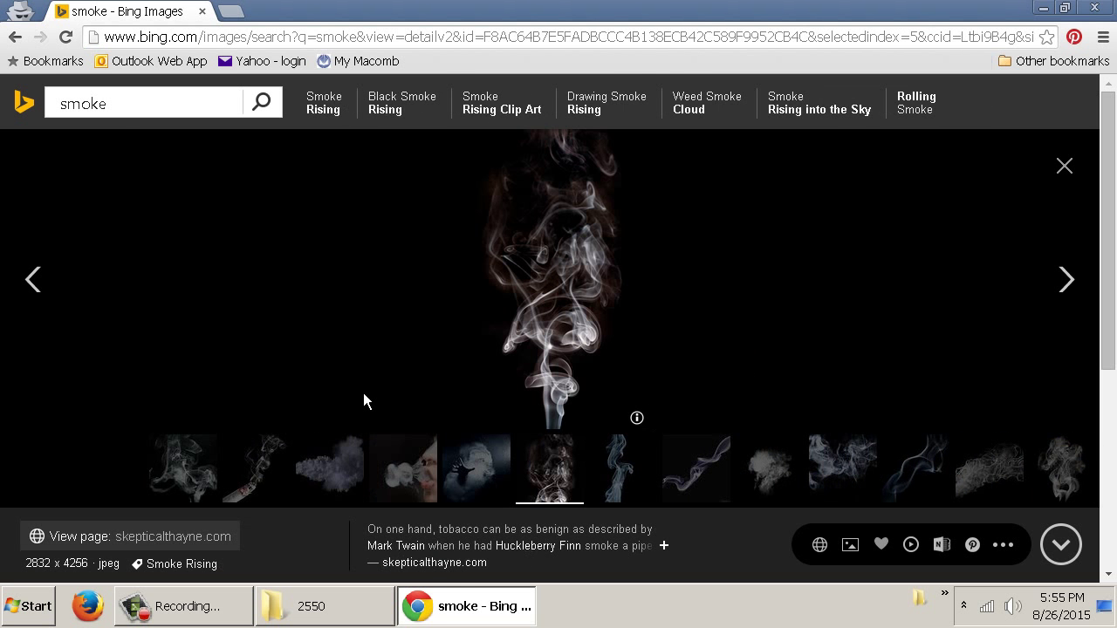
key(Right)
key(Right)
key(Right)
key(Right)
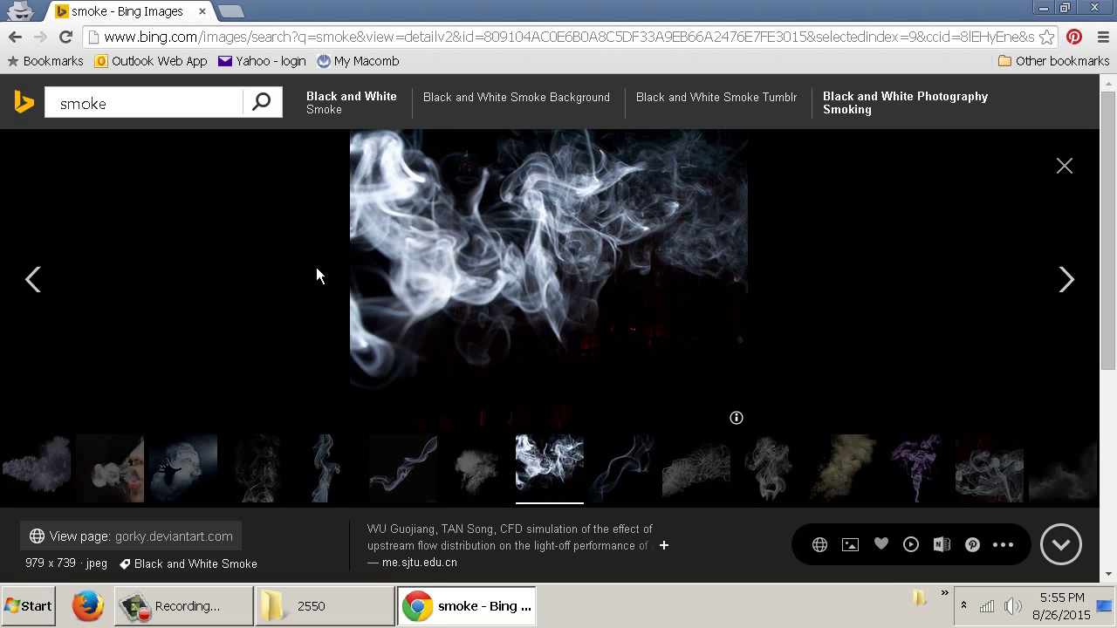
key(Escape)
Look through the smoke video results, narrowing the search to Blowing Smoke and from there to Swirling Smoke
click(240, 171)
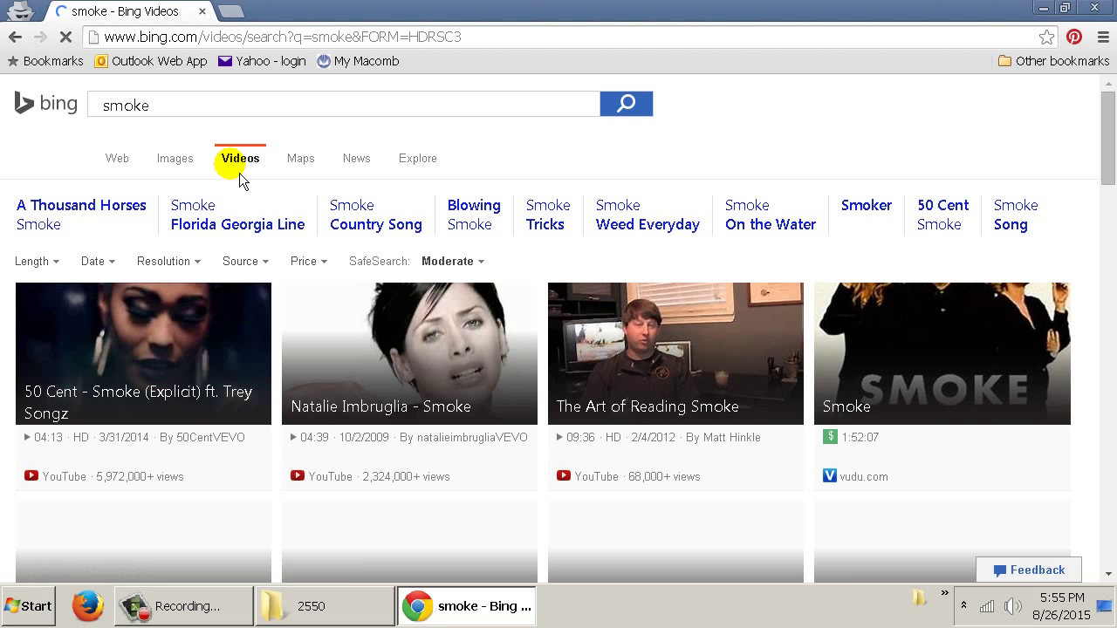
scroll(292, 209, down, 3)
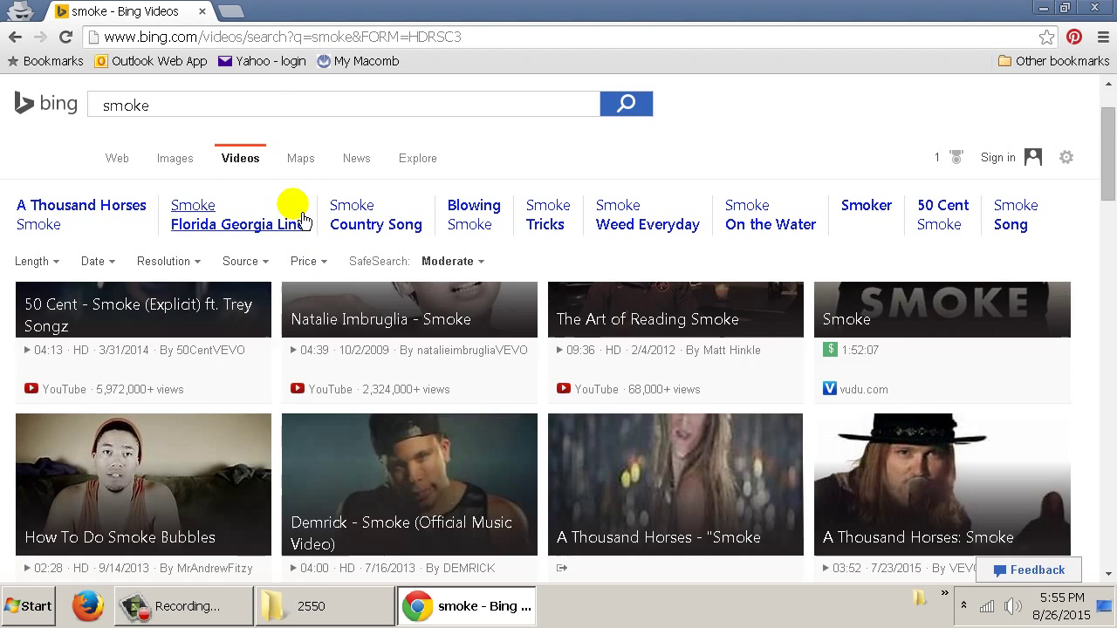
scroll(343, 324, down, 10)
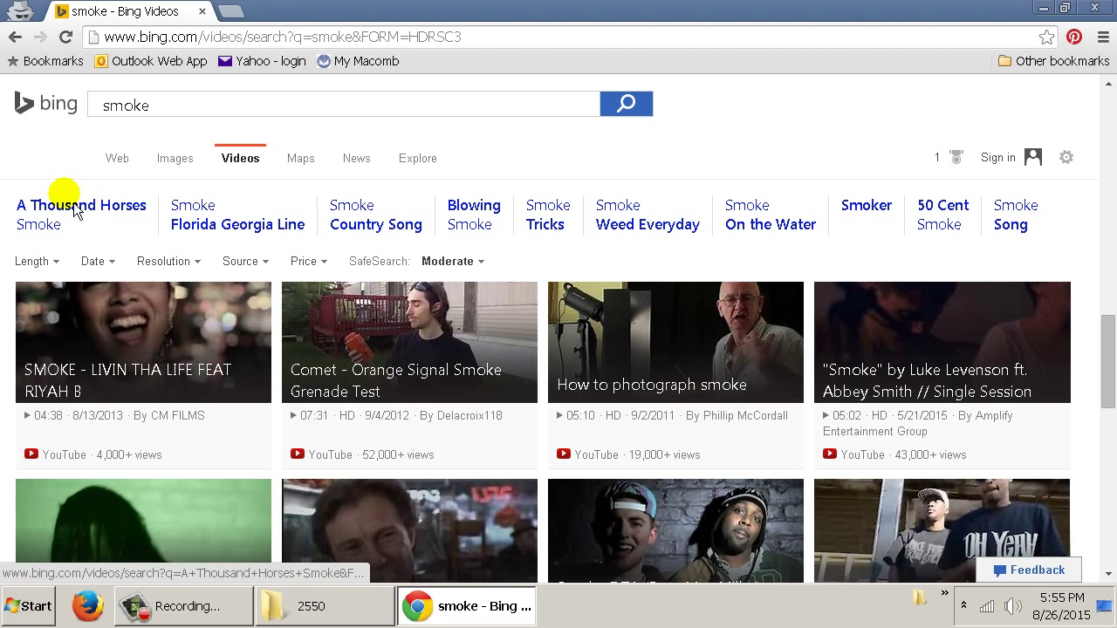
click(479, 224)
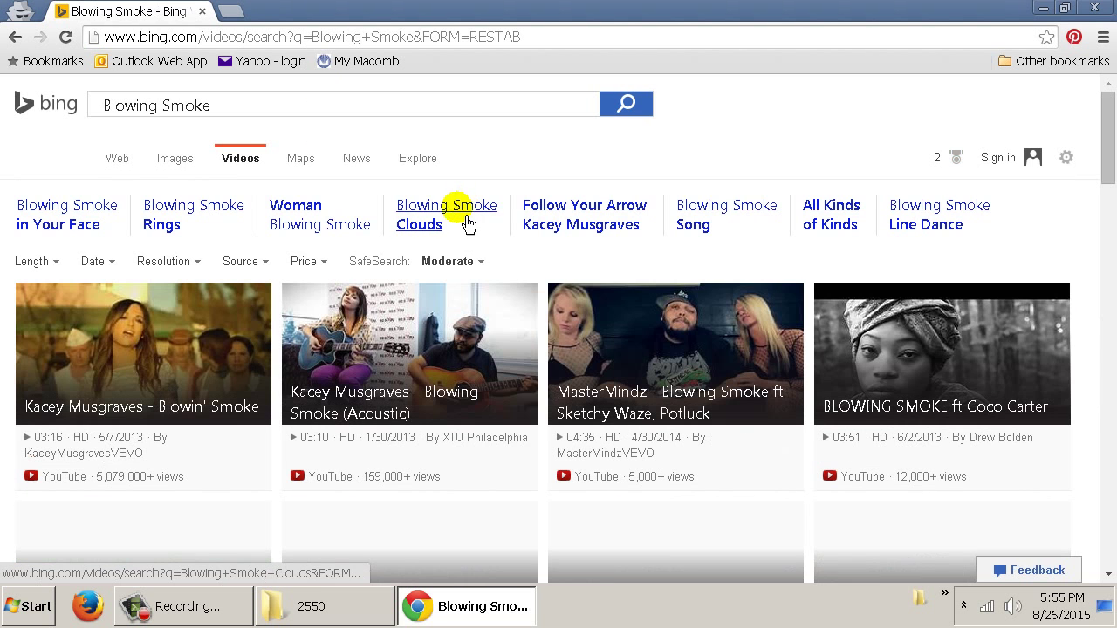
scroll(421, 362, down, 5)
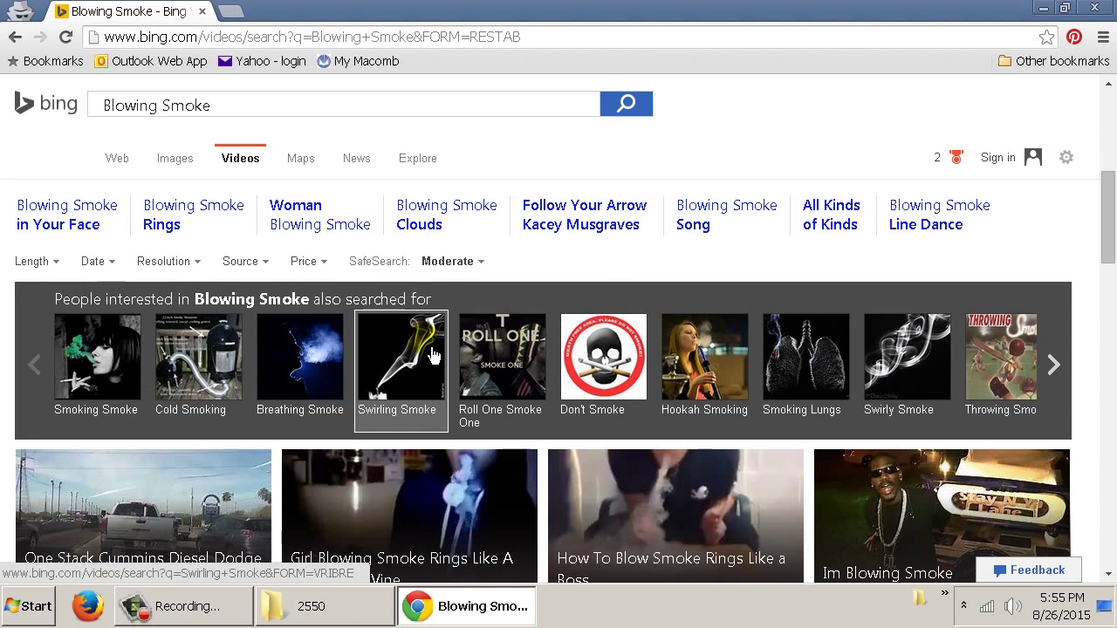
click(428, 356)
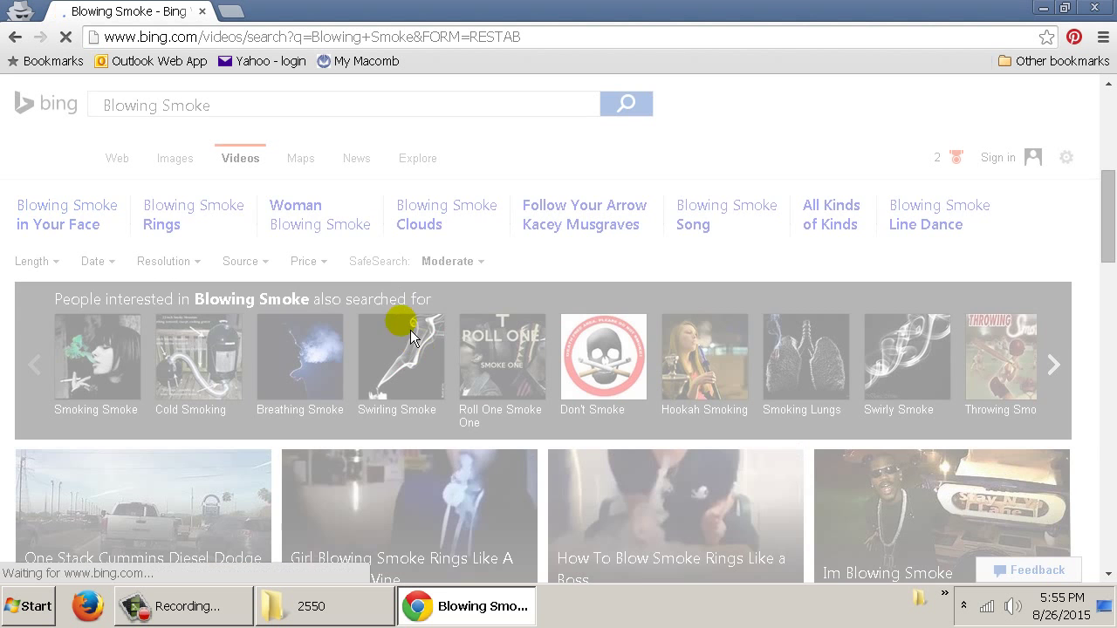
Play the video "clip 8517591: Swirling smoke" to study how the smoke moves
scroll(340, 288, down, 1)
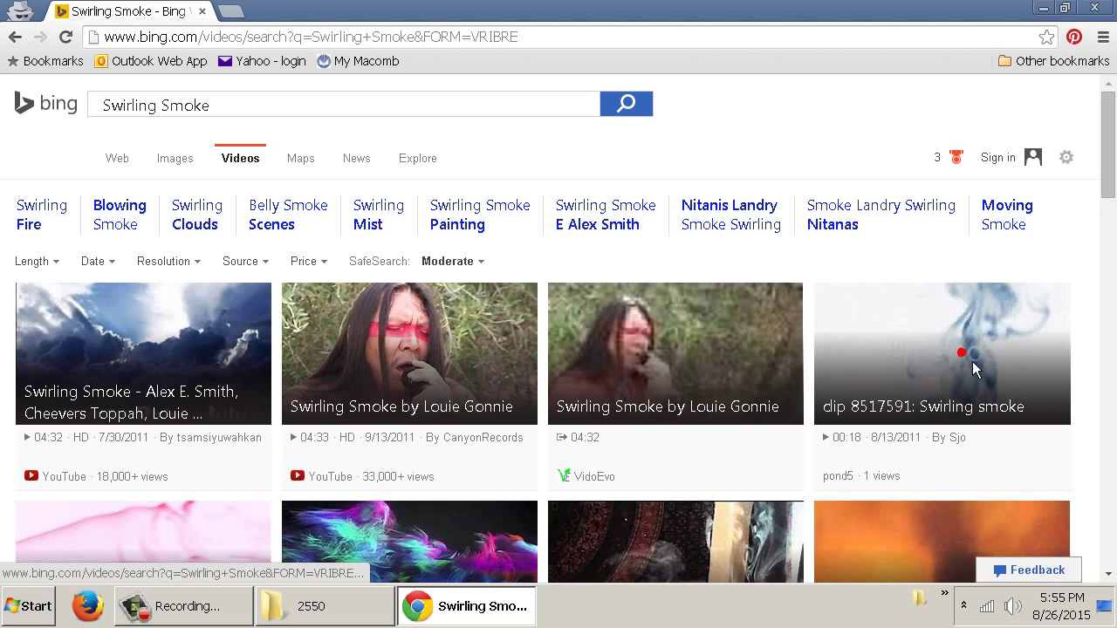
click(964, 354)
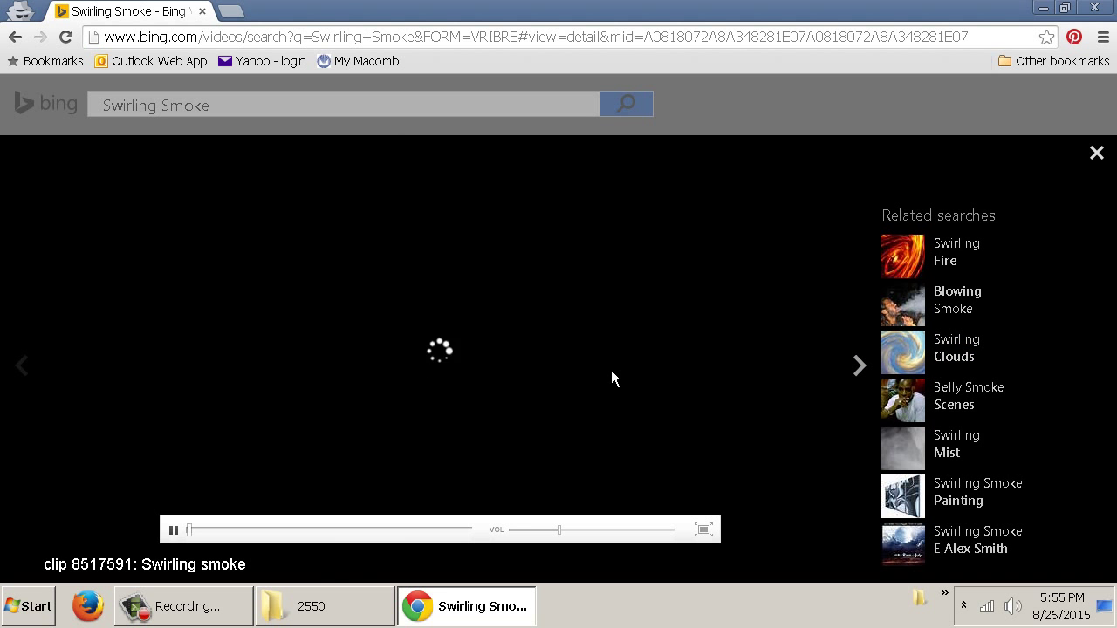
click(384, 470)
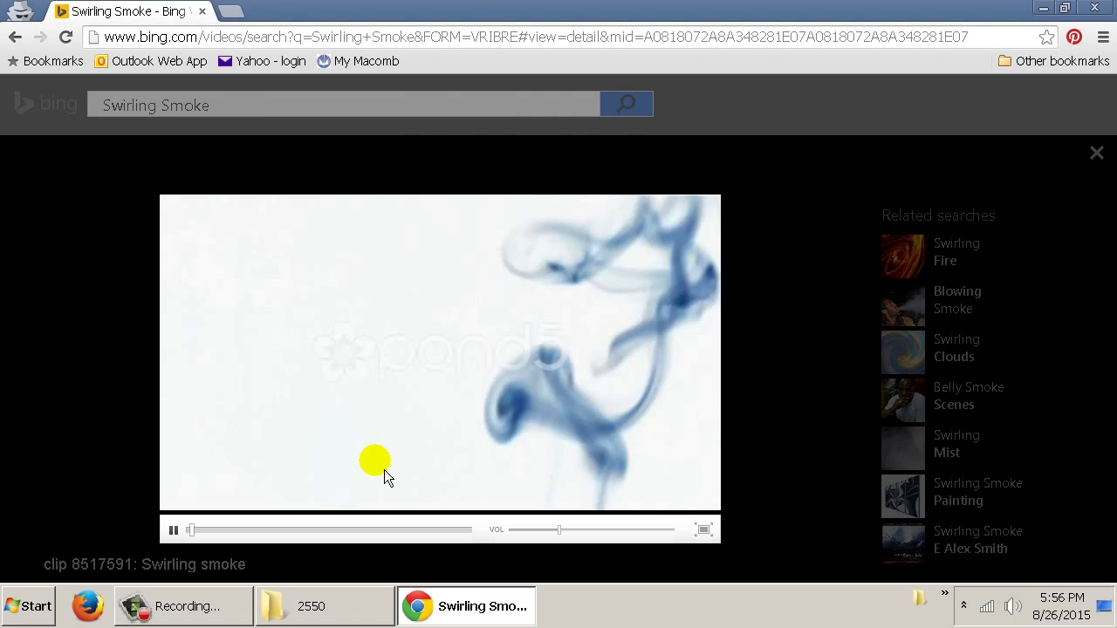
Close the browser tab and select the source folder inside the 2550 folder
click(202, 11)
click(360, 304)
click(254, 185)
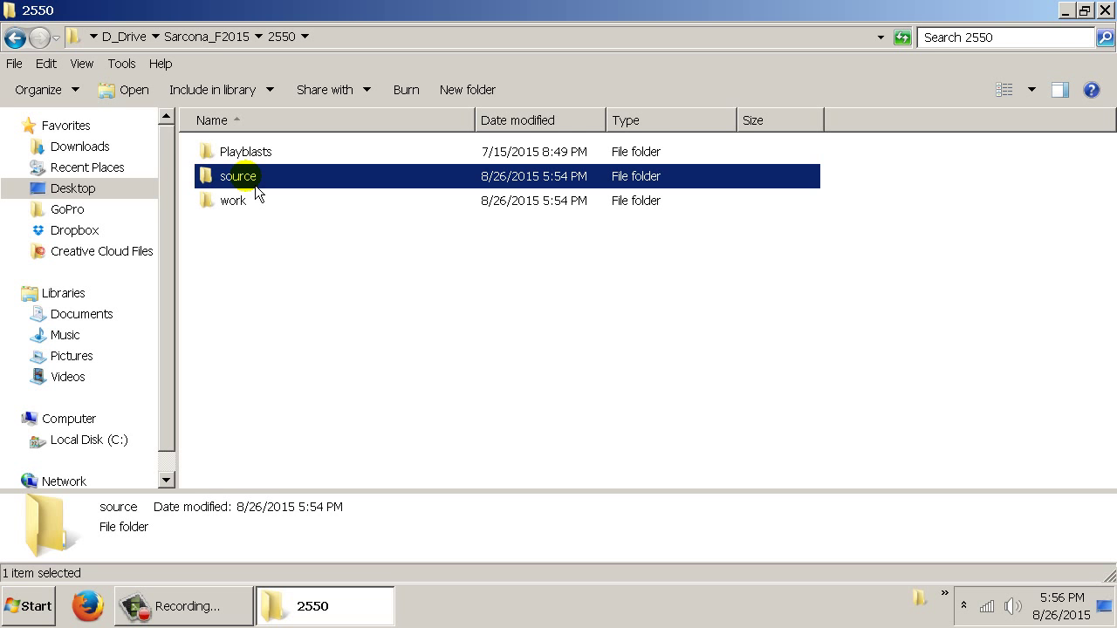
Select the work folder, close the 2550 folder window and start Autodesk Maya 2016
click(246, 210)
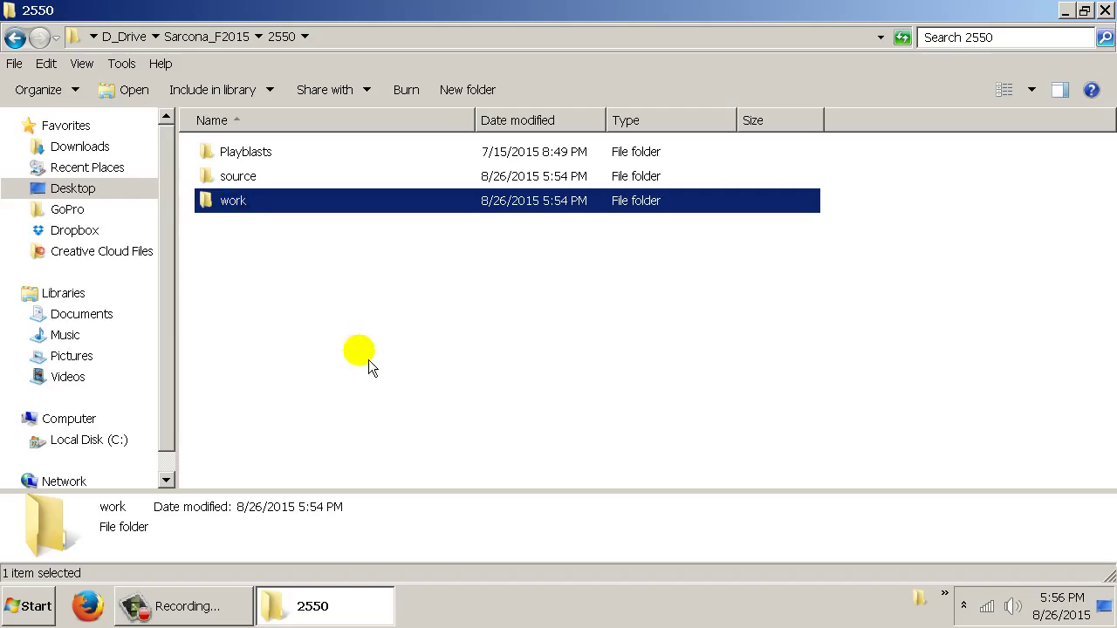
double_click(10, 10)
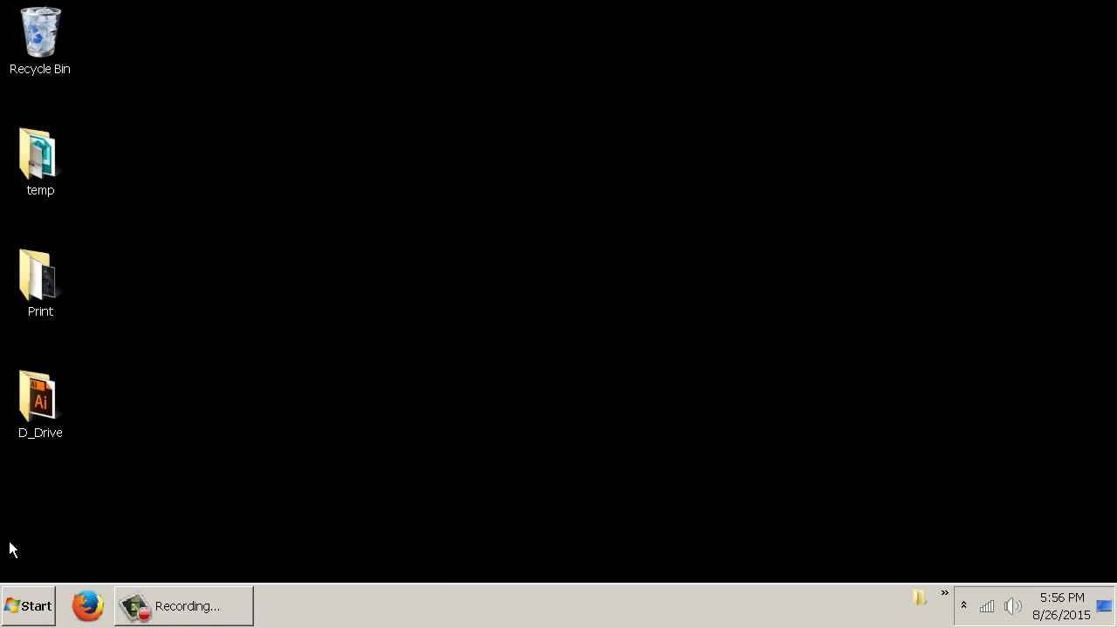
click(12, 610)
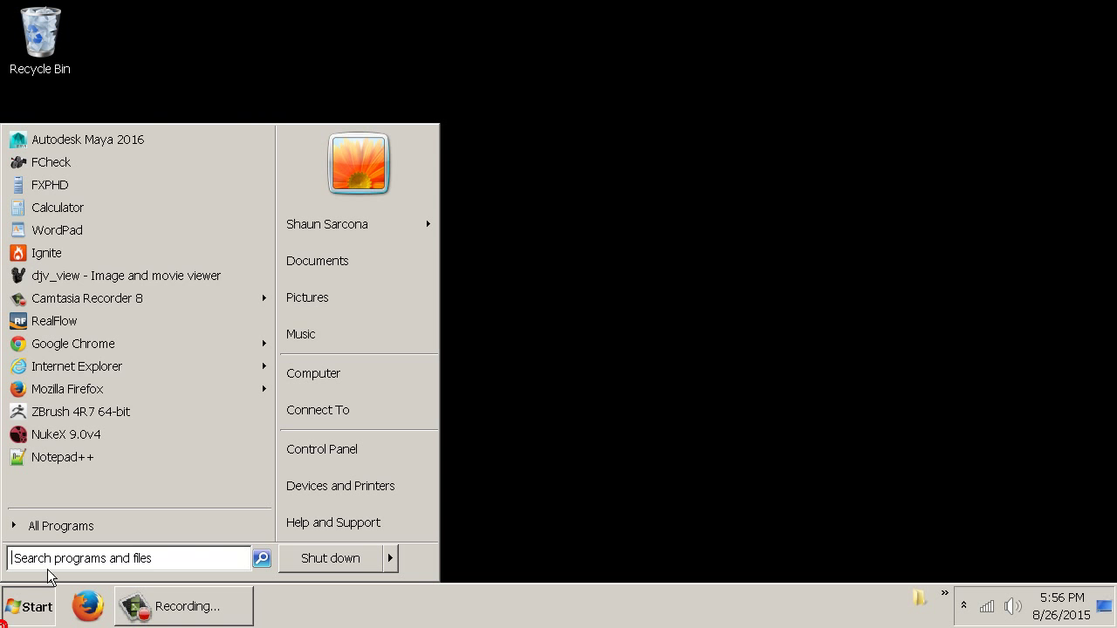
click(213, 156)
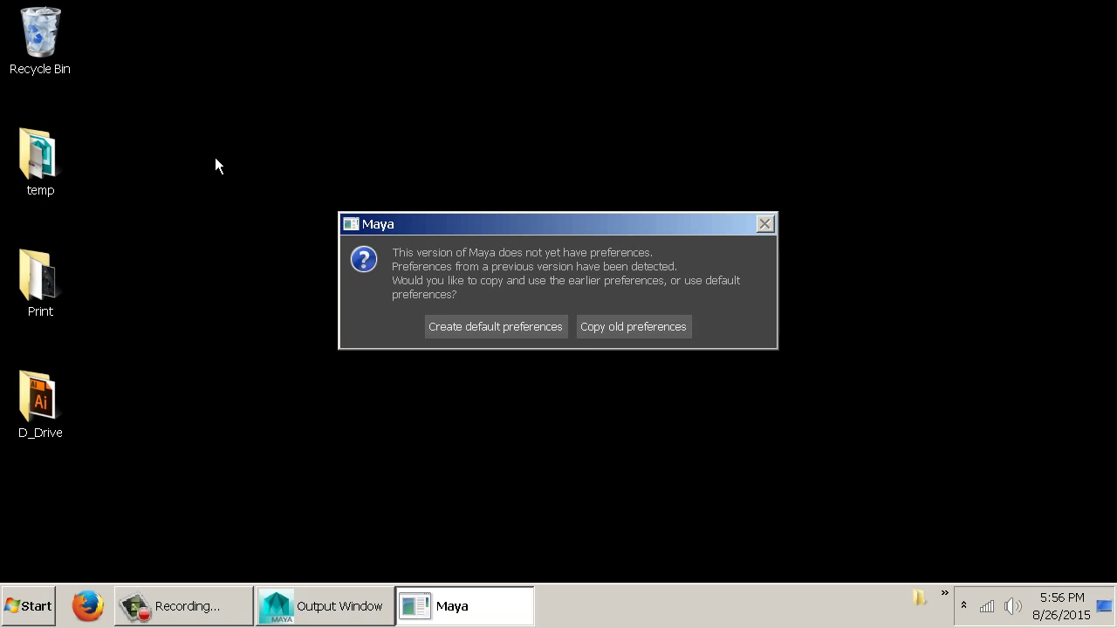
Create default preferences for this version and dismiss the What's New Highlight Settings, with the main window maximized
click(513, 328)
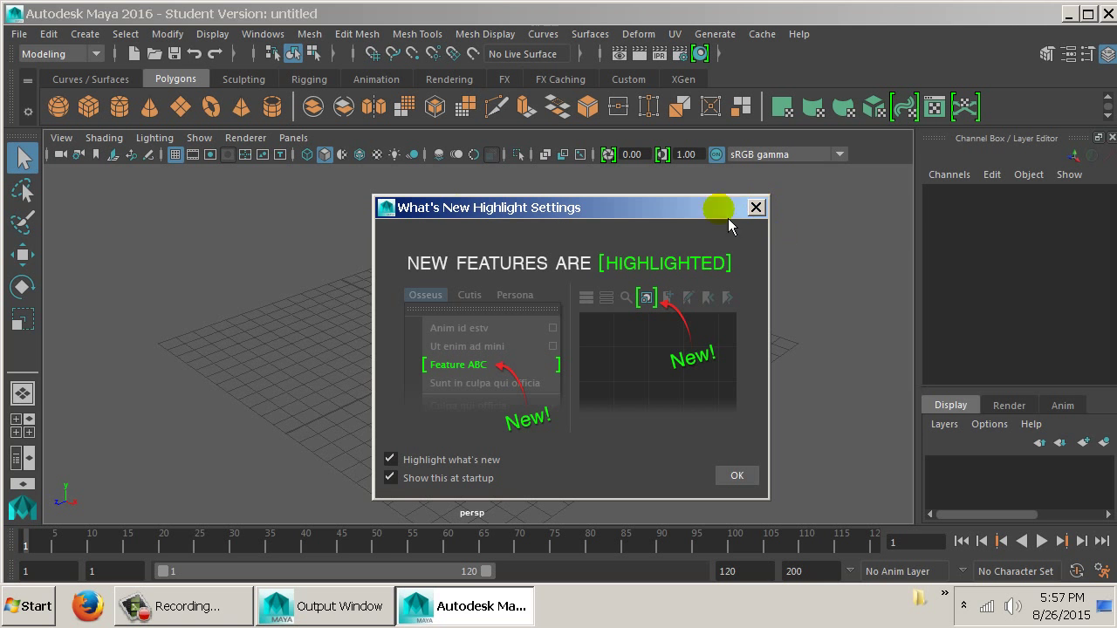
click(756, 208)
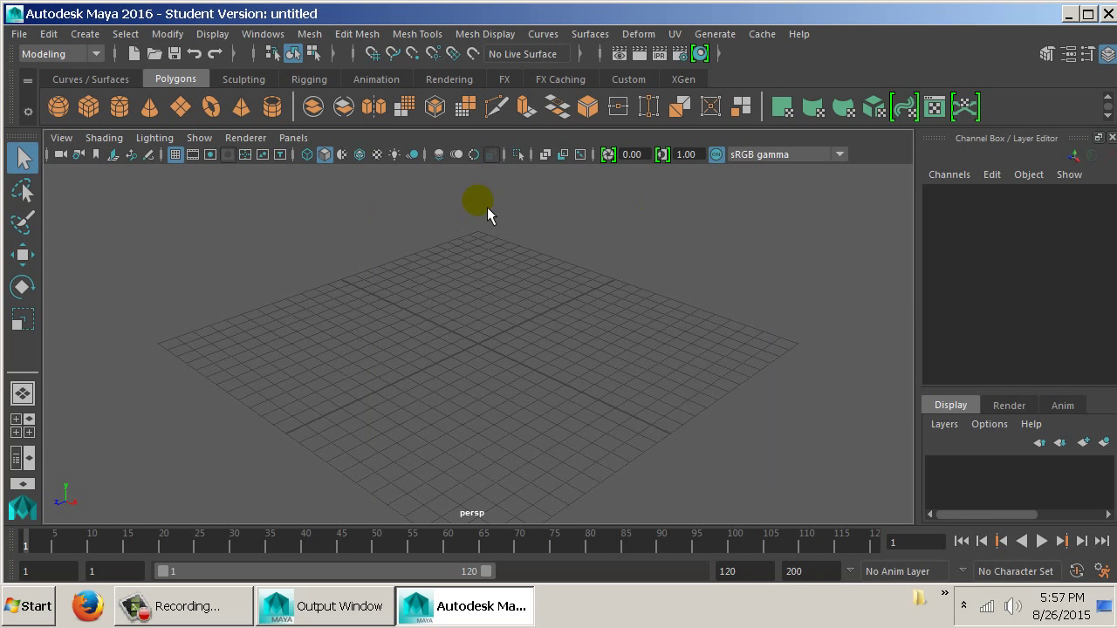
double_click(366, 12)
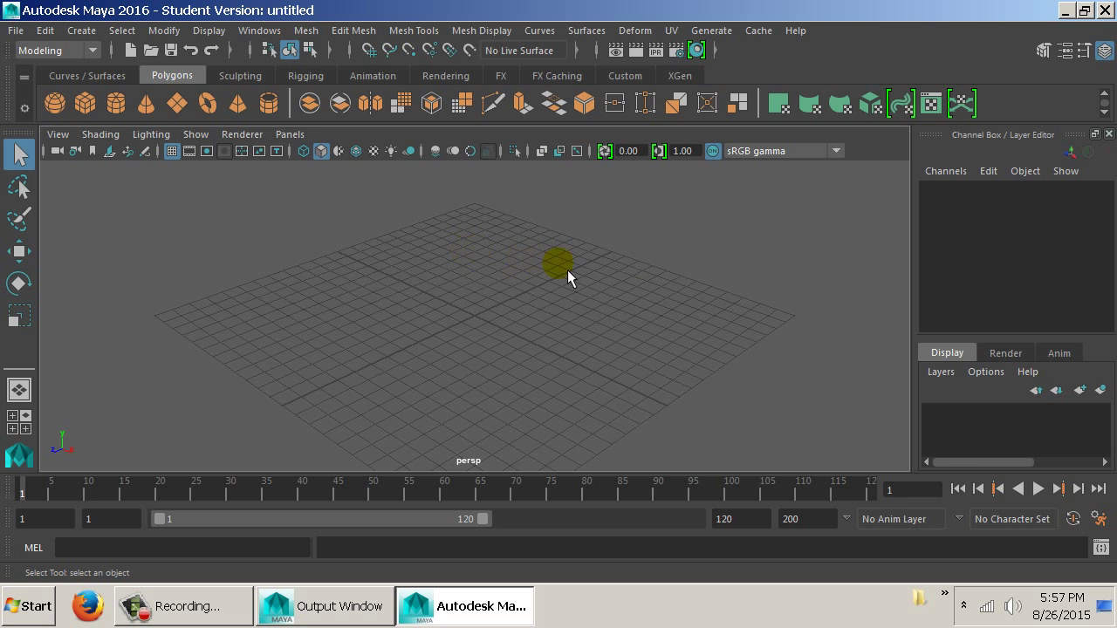
In the Time Slider preferences, keep playback at Play every frame and set the maximum playback speed to Real-time [24 fps]
click(1101, 526)
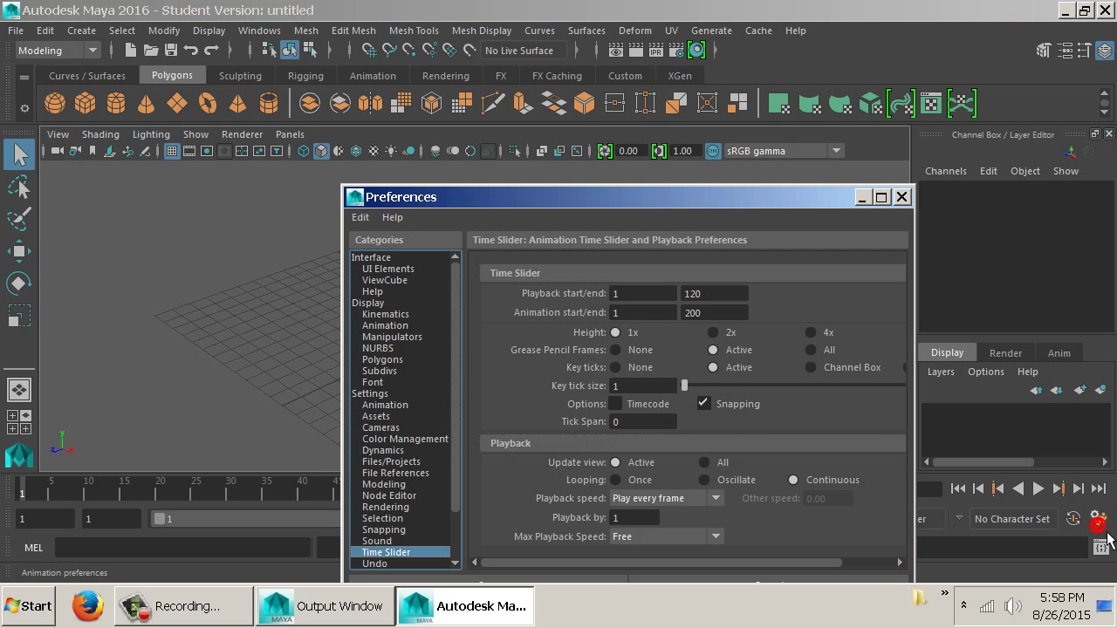
mouse_move(698, 217)
mouse_down()
mouse_move(642, 114)
mouse_move(635, 73)
mouse_up()
click(559, 321)
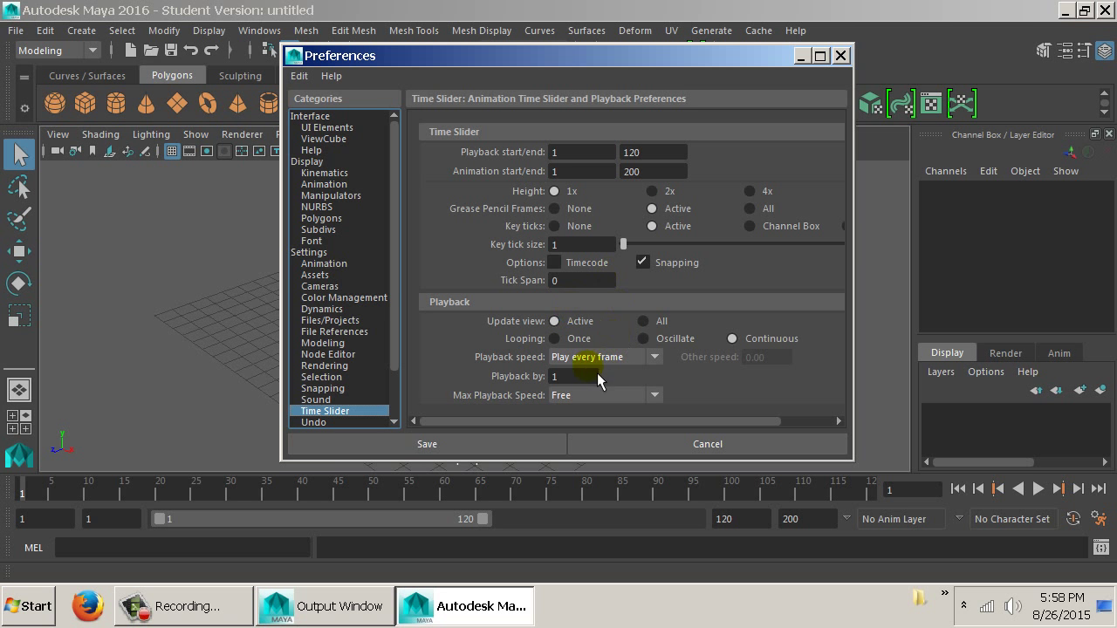
click(597, 359)
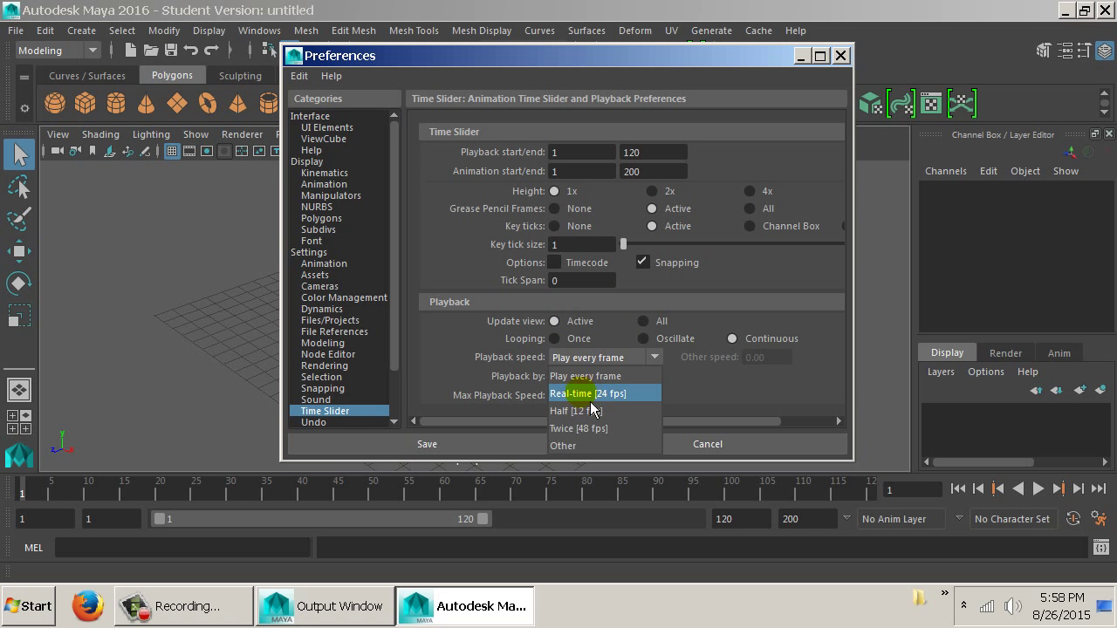
click(514, 372)
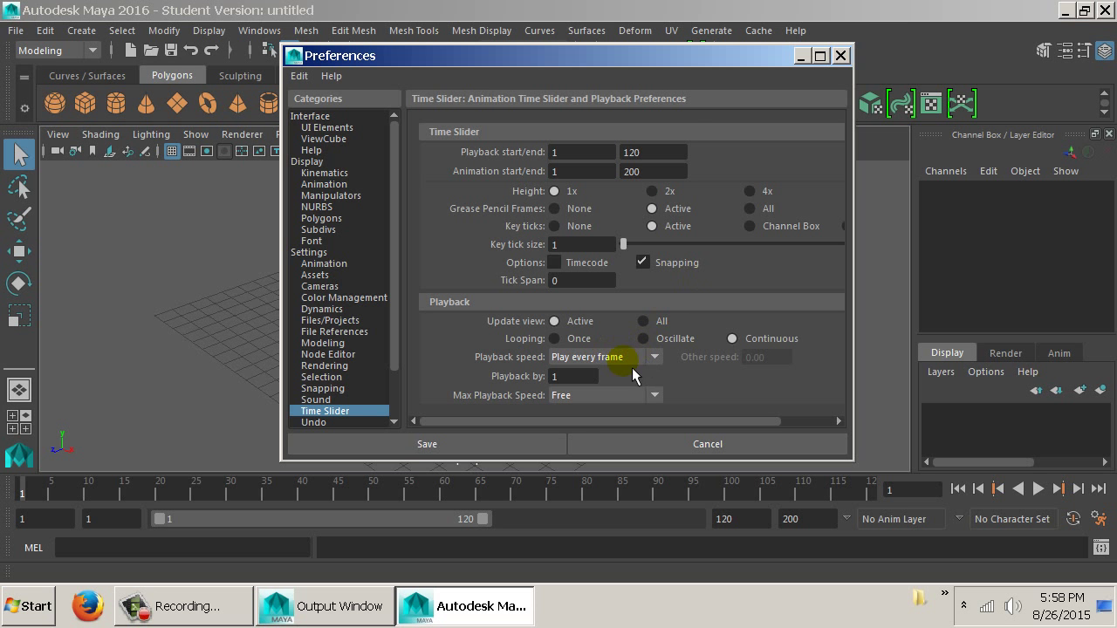
click(572, 394)
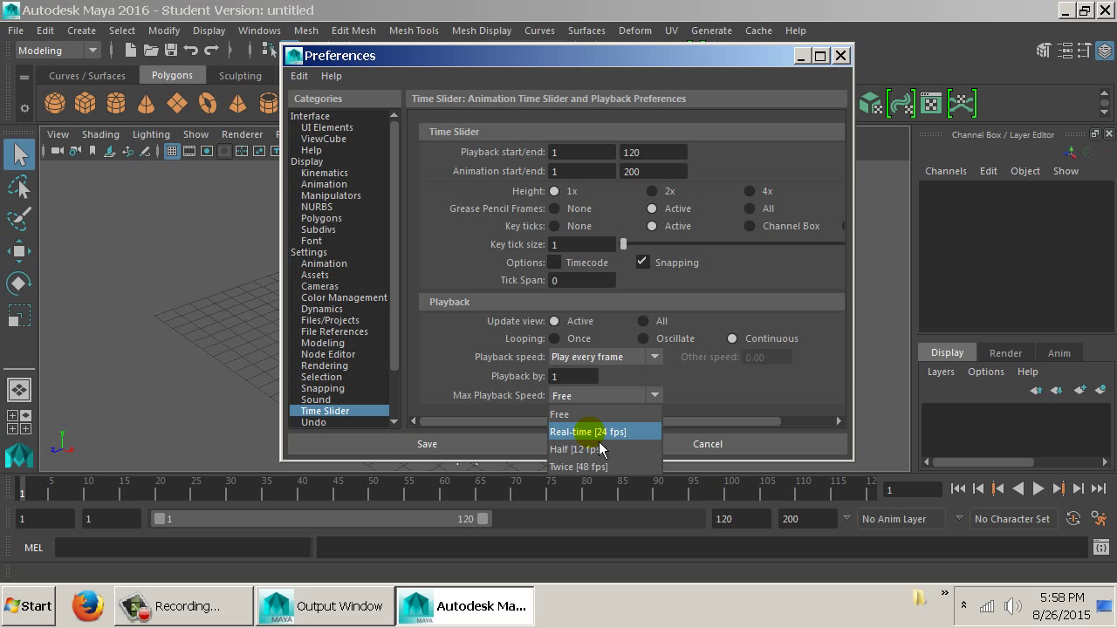
click(590, 432)
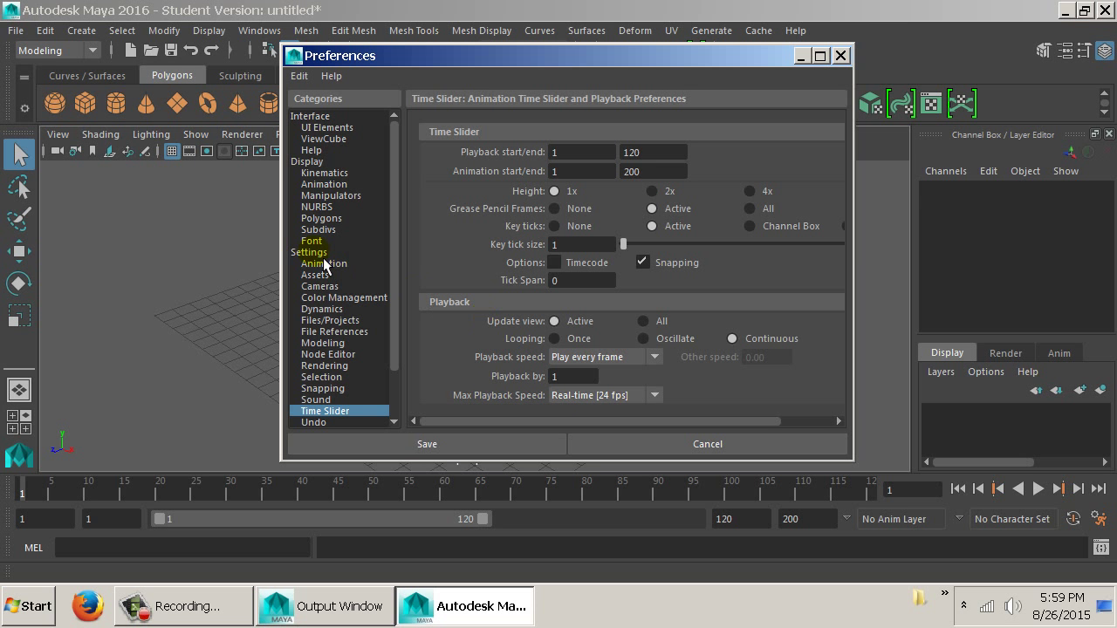
In the general Settings preferences, choose Film (24 fps) as the time unit and keep centimeter as the linear unit
click(309, 253)
click(609, 236)
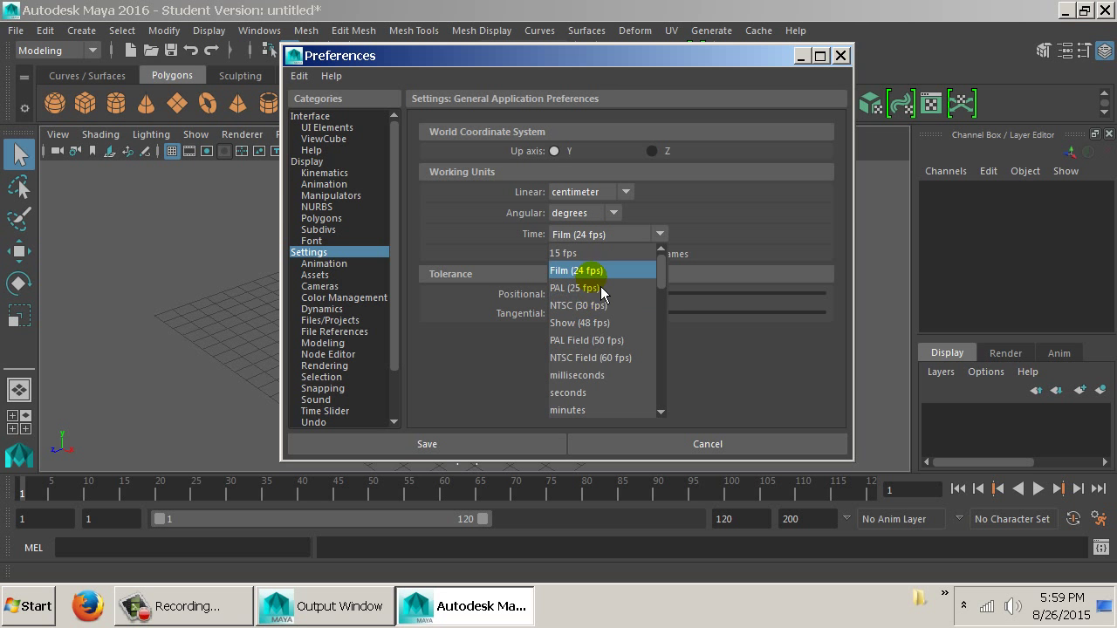
click(602, 278)
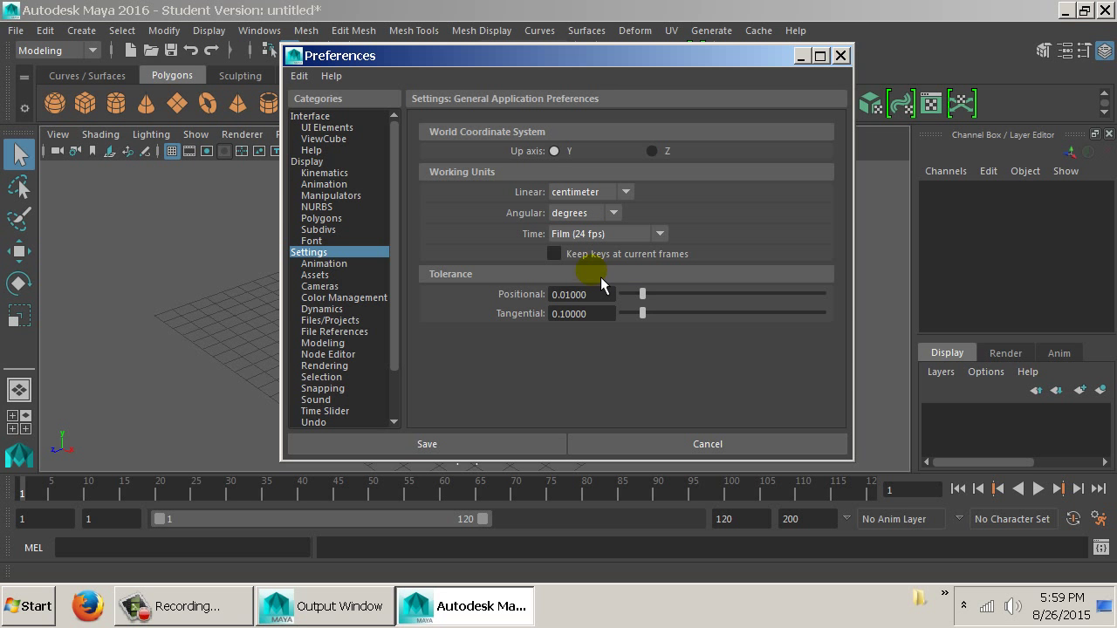
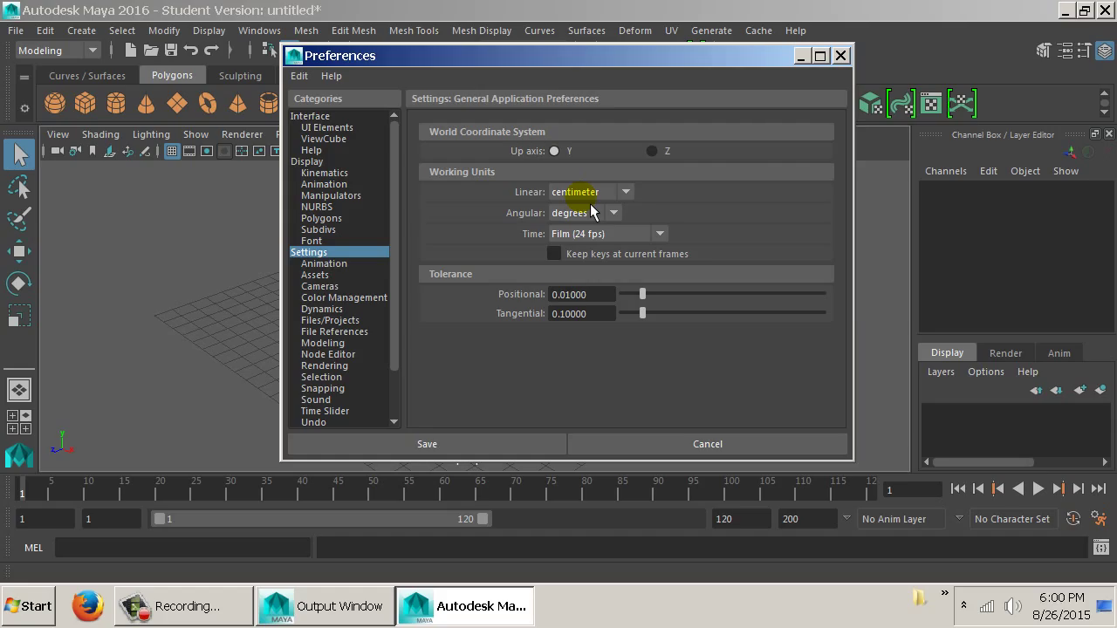
click(583, 197)
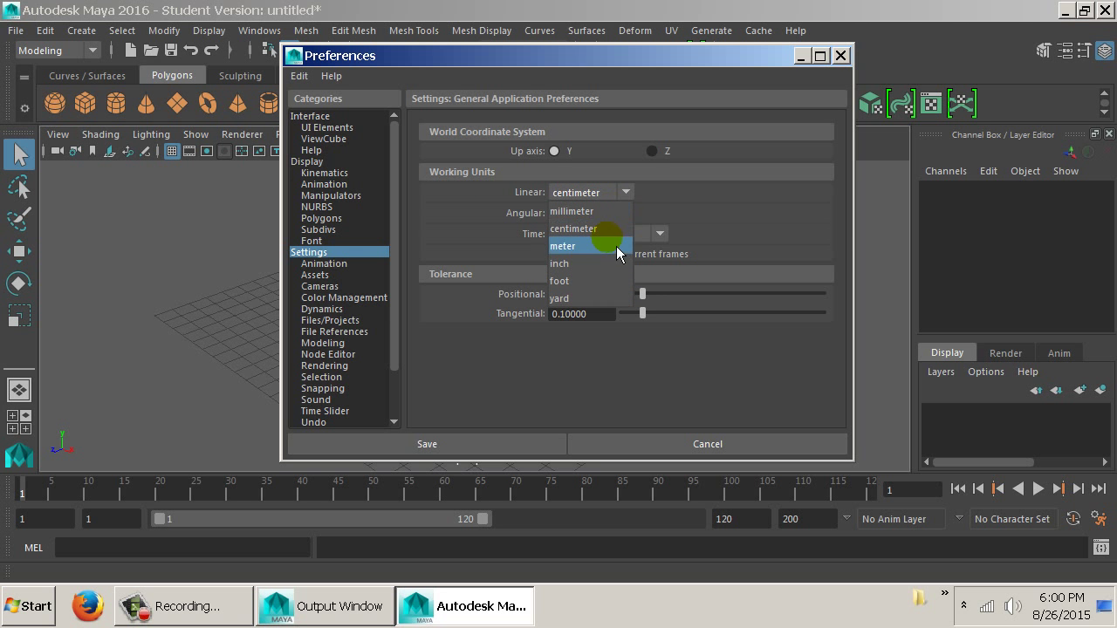
click(675, 200)
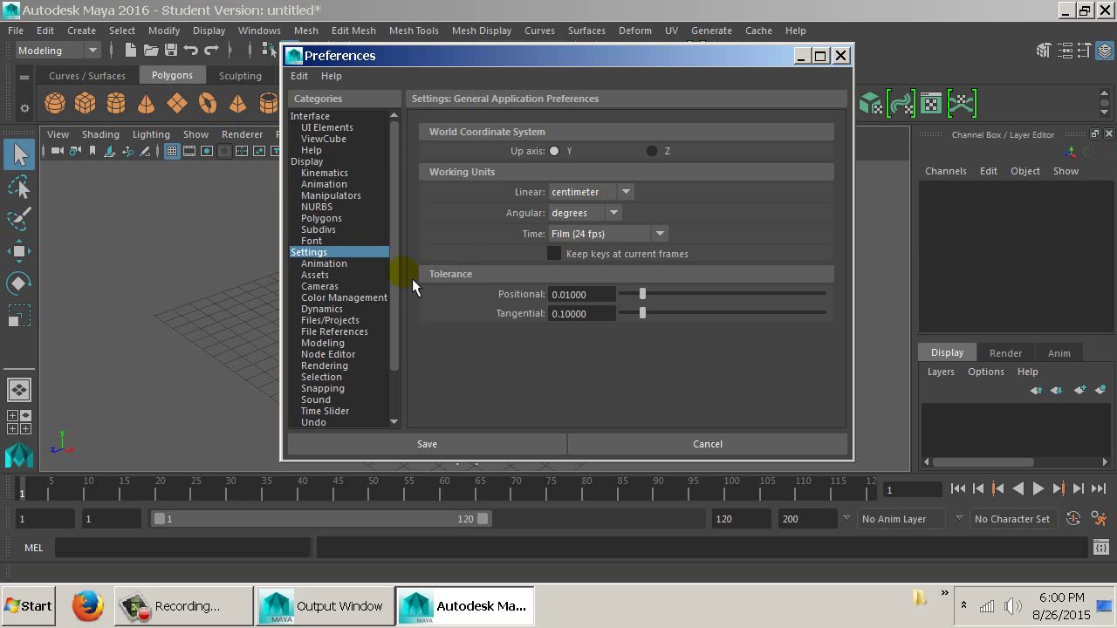
Go to the queue size in the Undo preferences and save all the preferences
scroll(392, 392, down, 2)
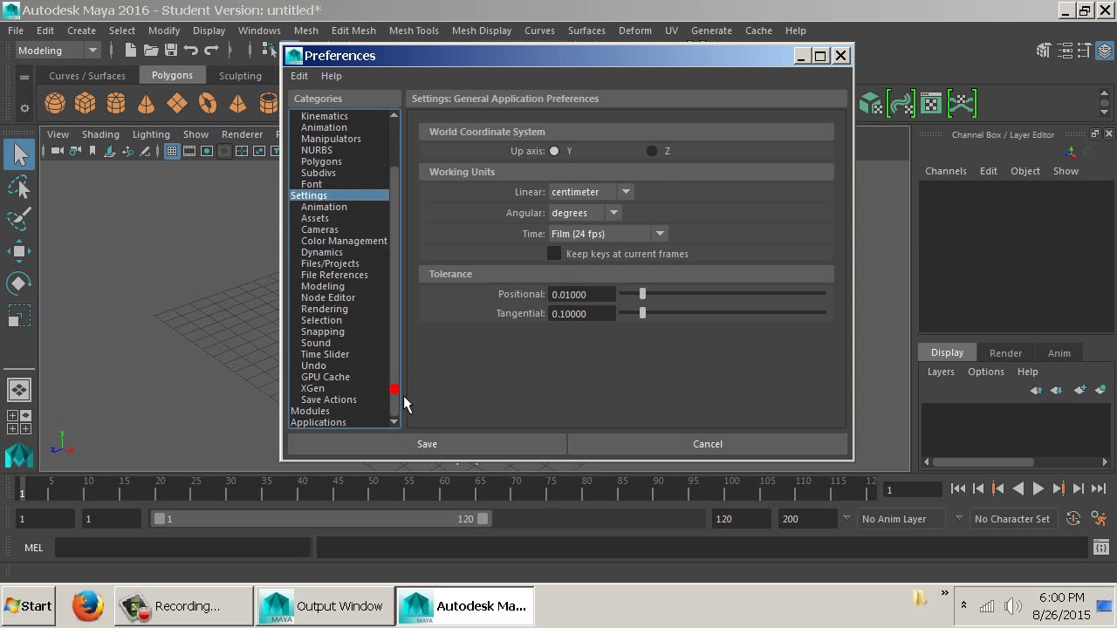
click(337, 368)
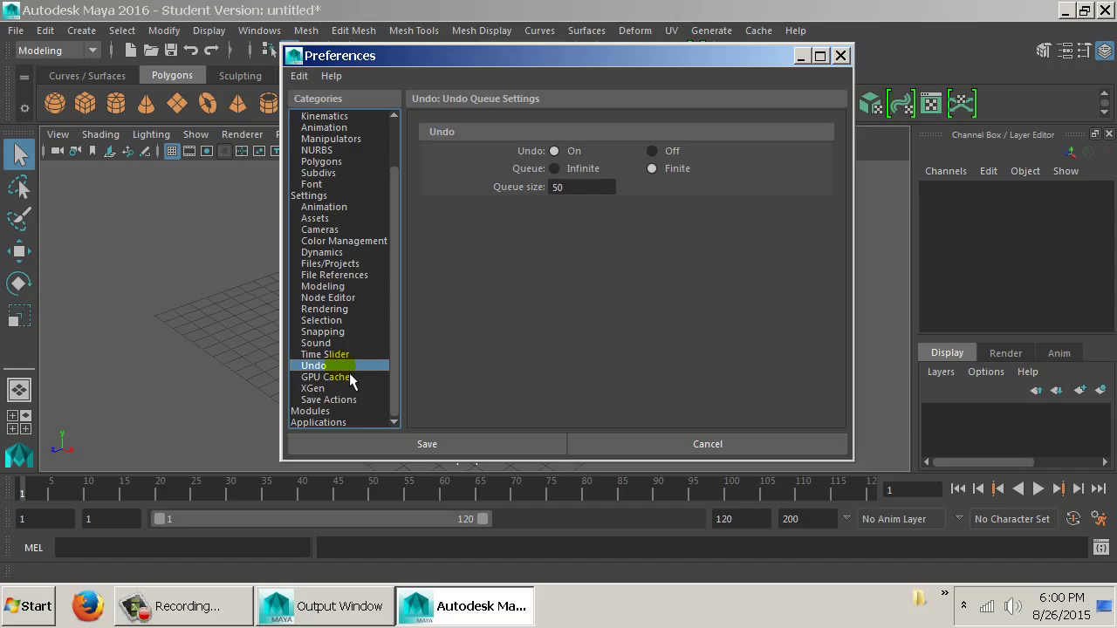
double_click(559, 189)
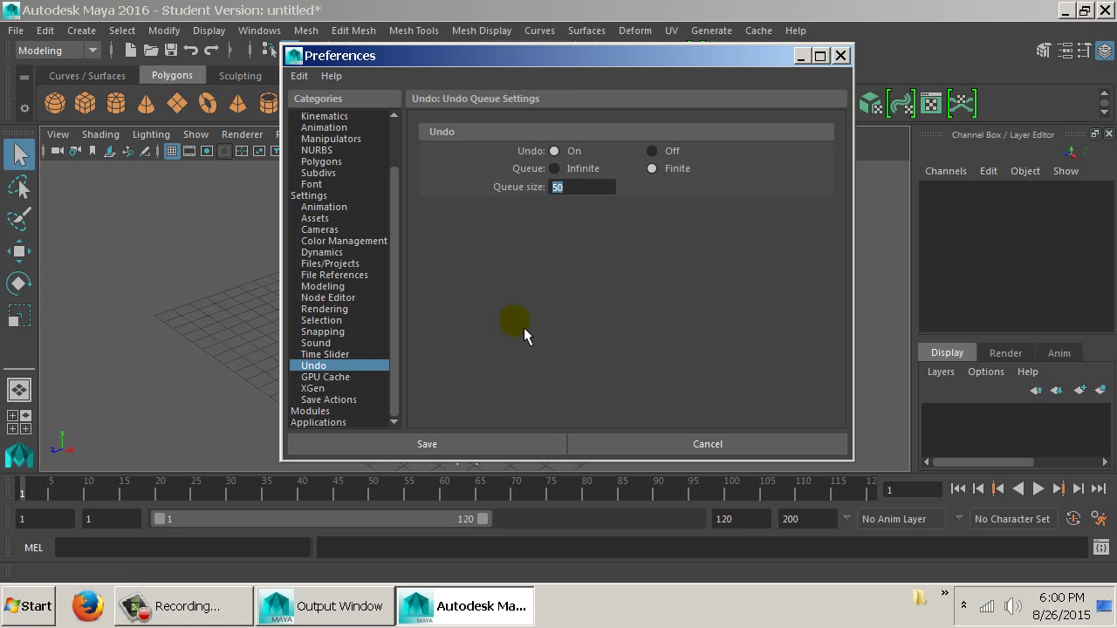
click(498, 448)
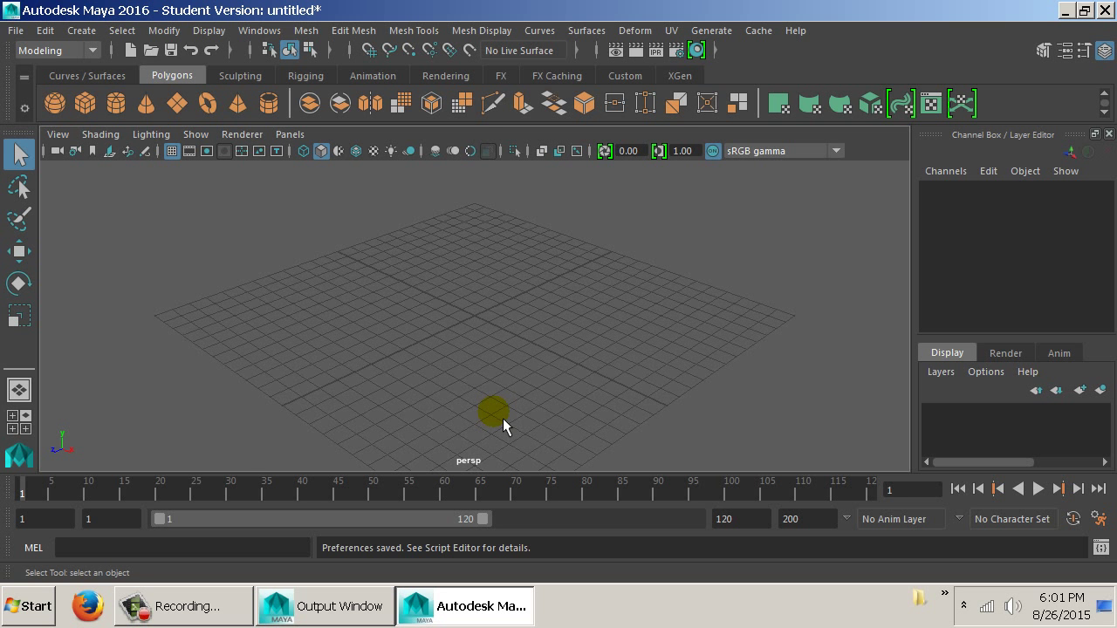
Load the bullet.mll plug-in, set it to load automatically, and close the Plug-in Manager
click(243, 29)
mouse_move(395, 145)
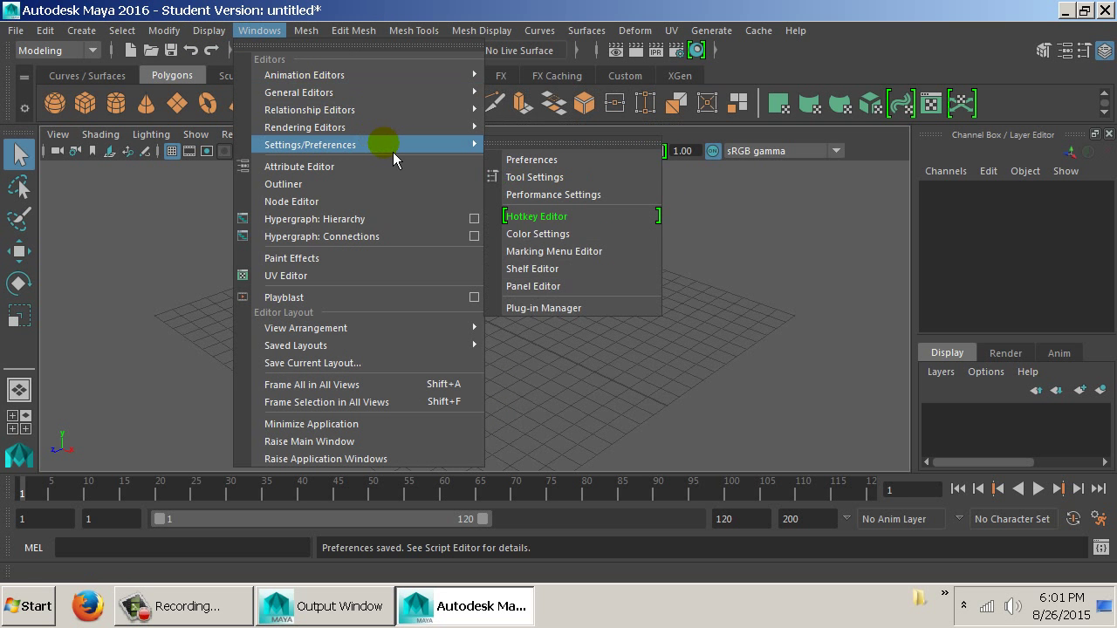
click(596, 320)
drag(599, 223, 460, 81)
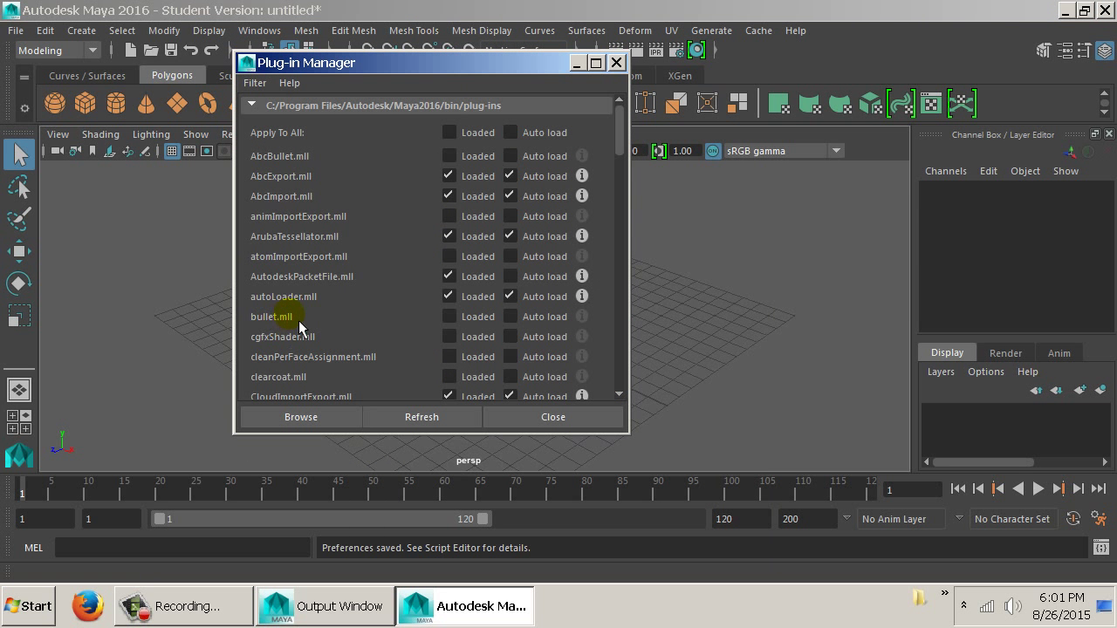
click(471, 317)
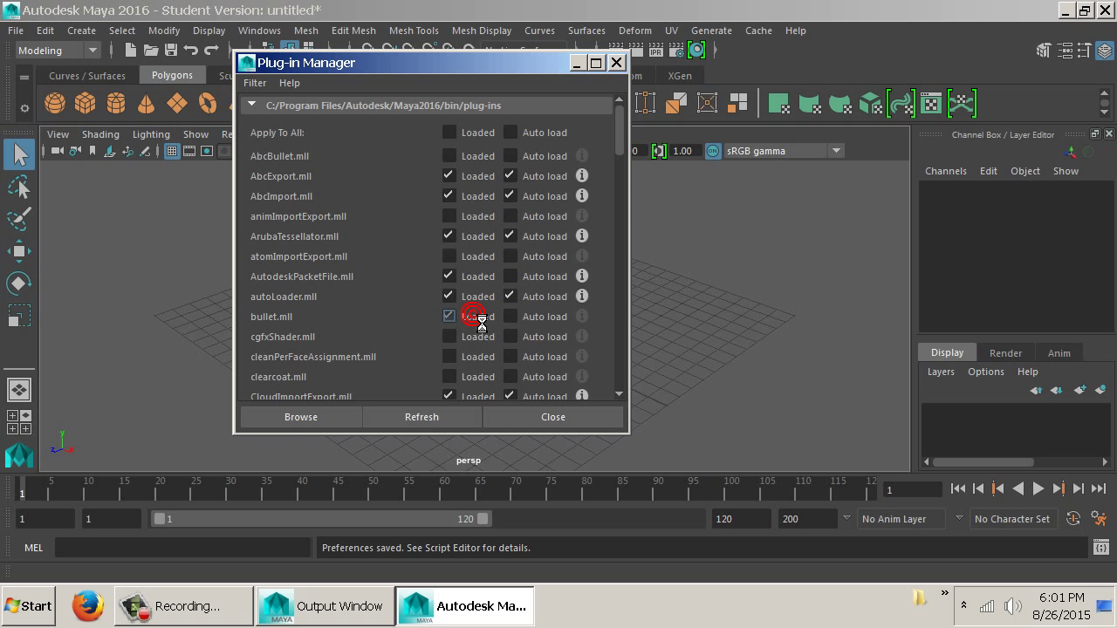
click(527, 317)
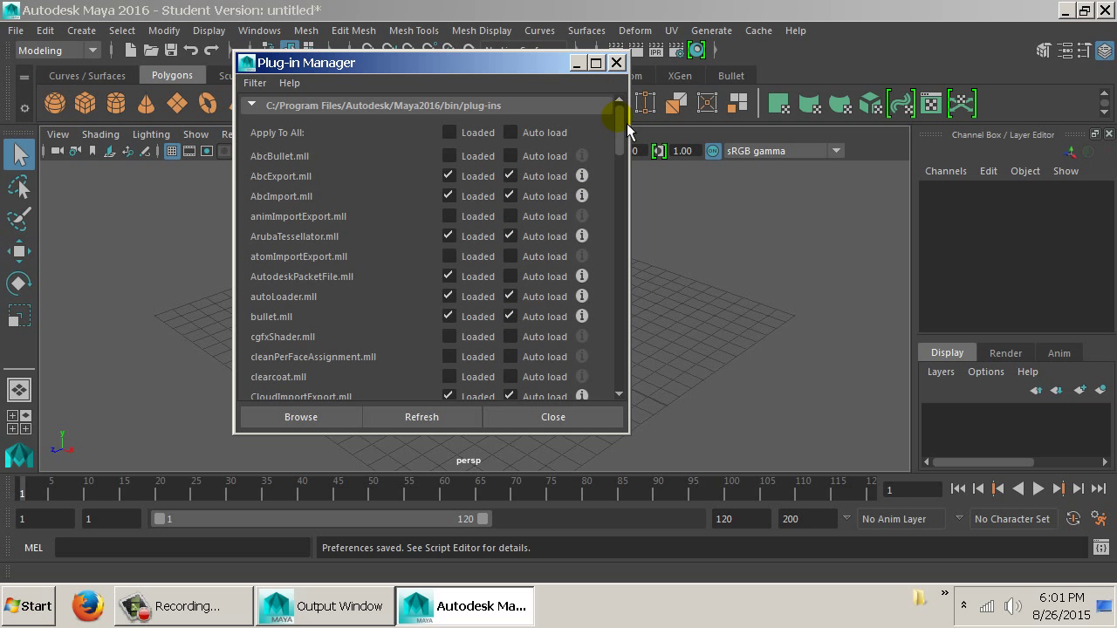
drag(627, 125, 622, 175)
click(572, 416)
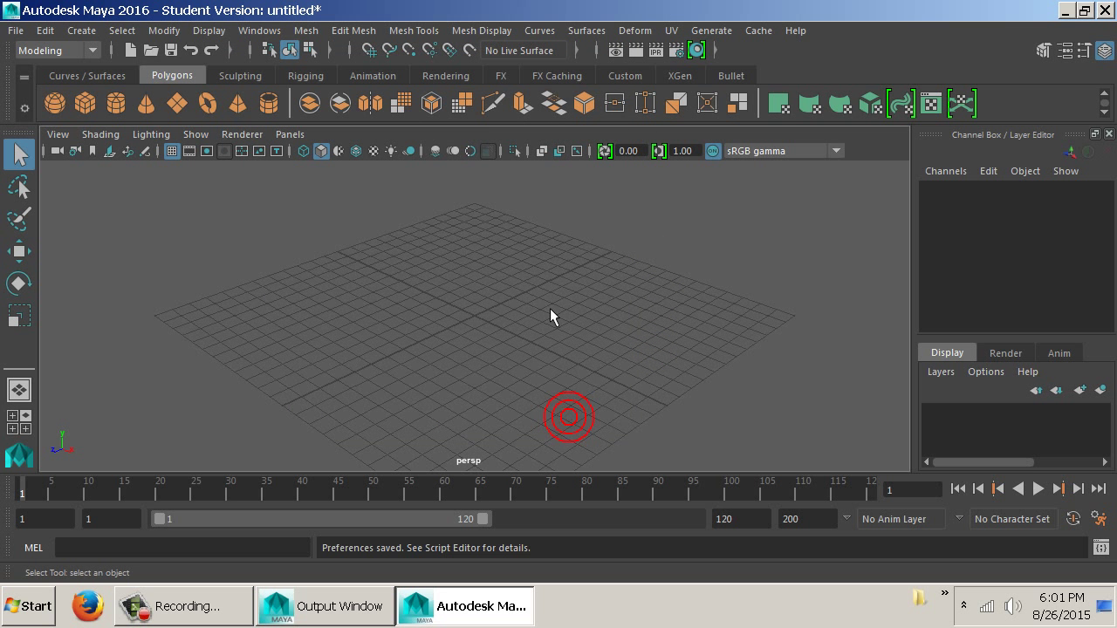
click(550, 306)
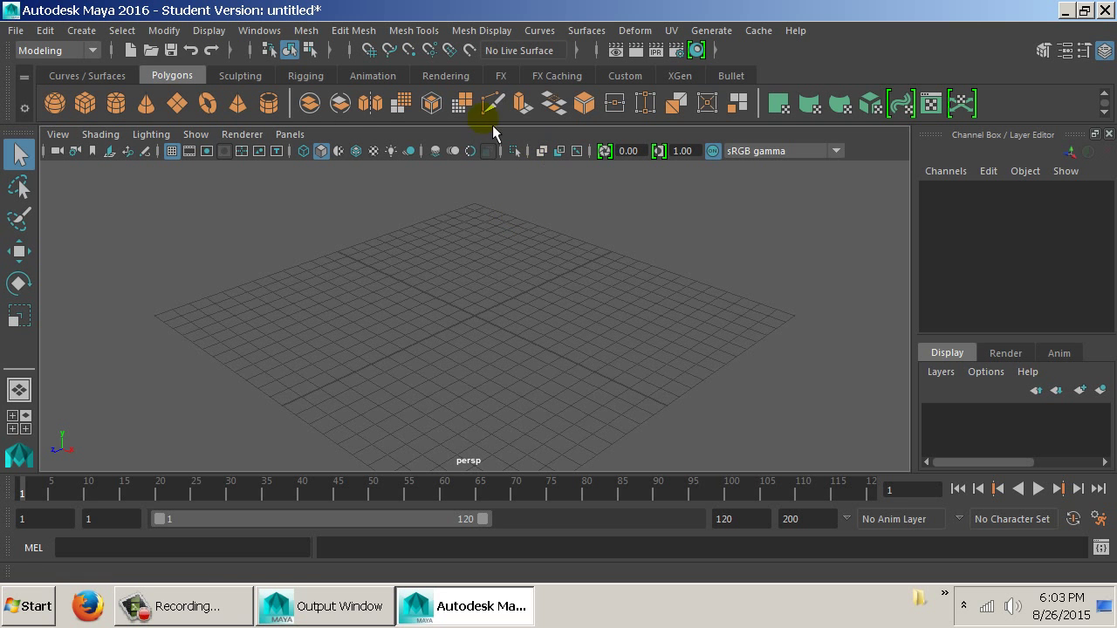
Create a polygon sphere and move it straight up above the grid to about 13.6 in Translate Y
click(95, 25)
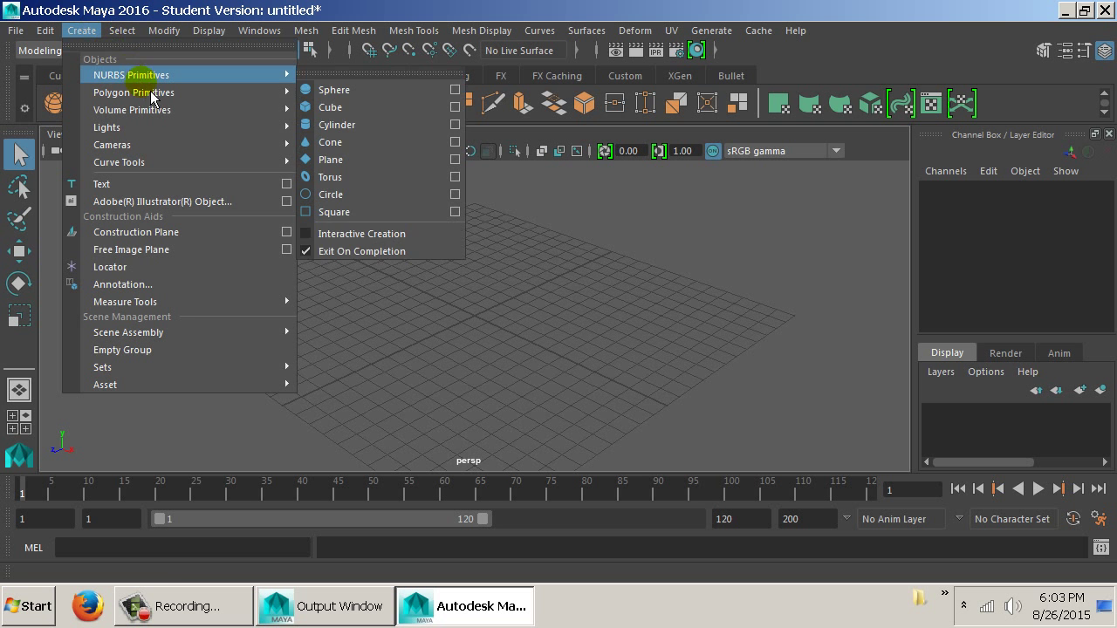
mouse_move(253, 93)
click(346, 112)
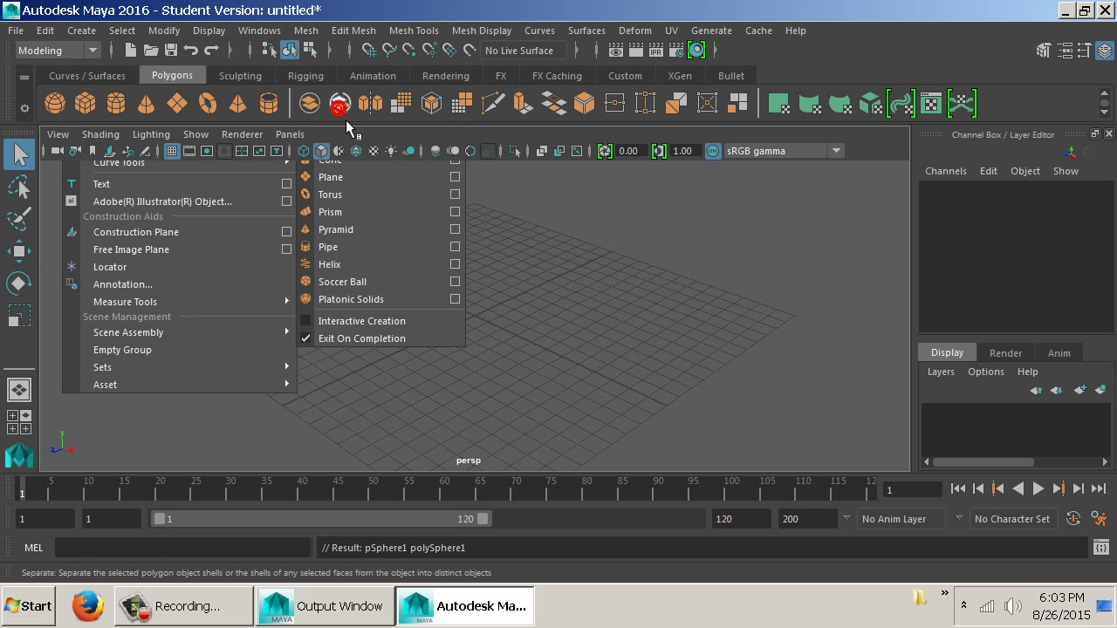
key(w)
drag(556, 320, 559, 363)
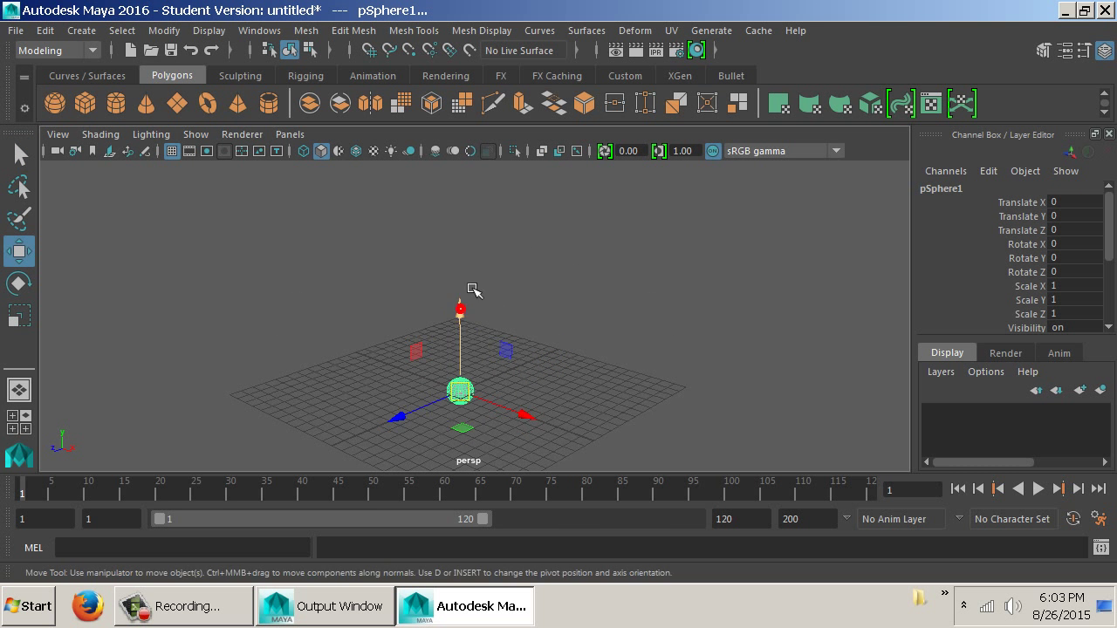
drag(463, 297, 464, 105)
drag(528, 308, 513, 346)
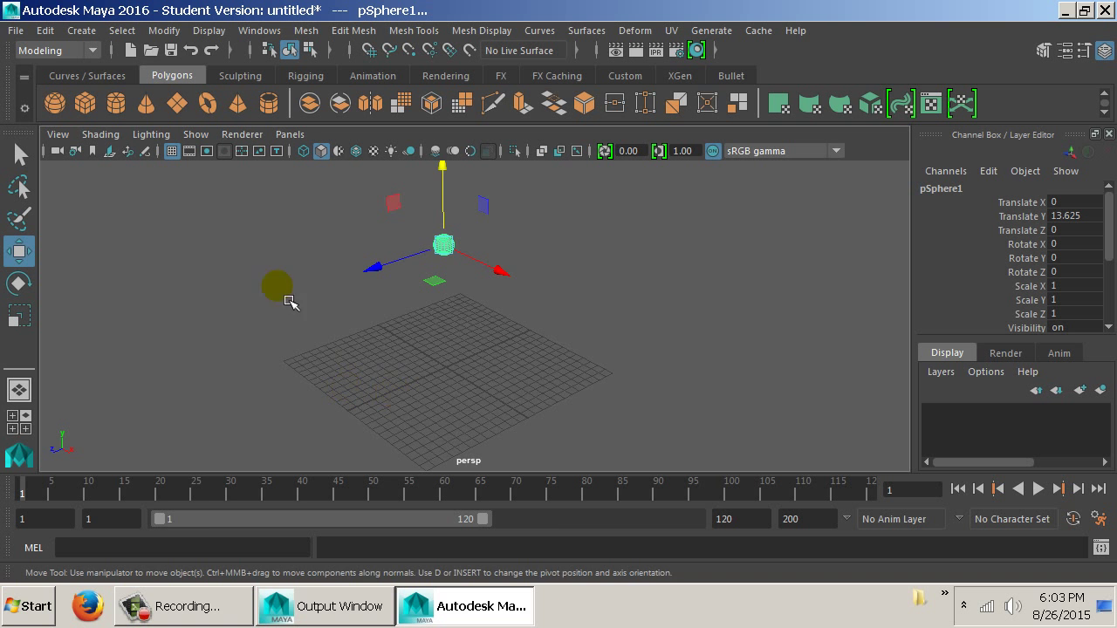
drag(479, 312, 509, 320)
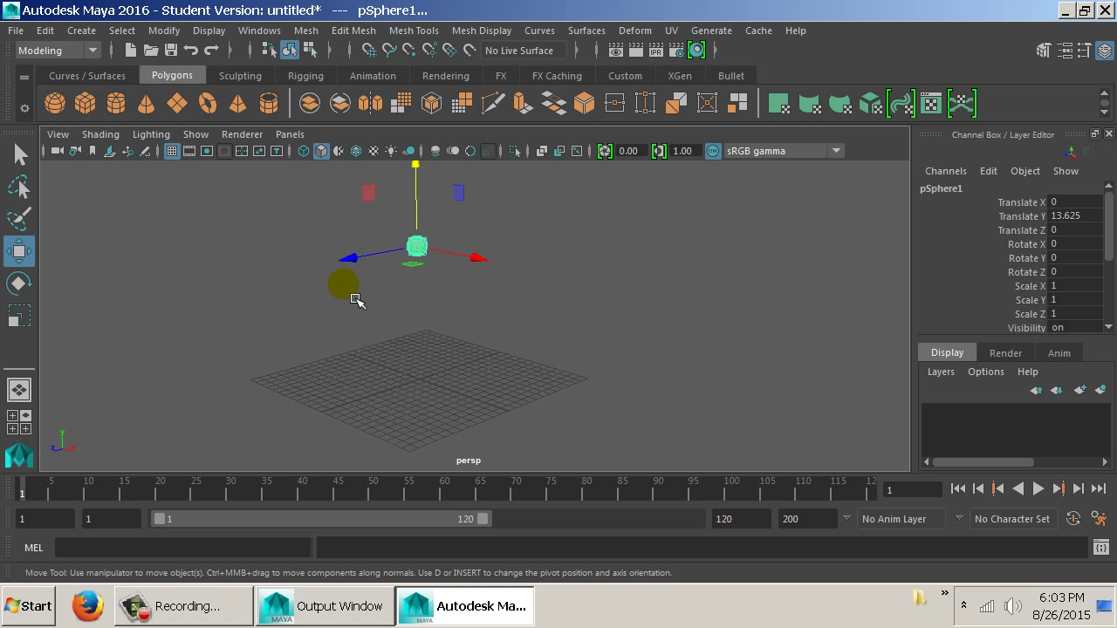
Switch the menu set from Modeling to FX
click(77, 50)
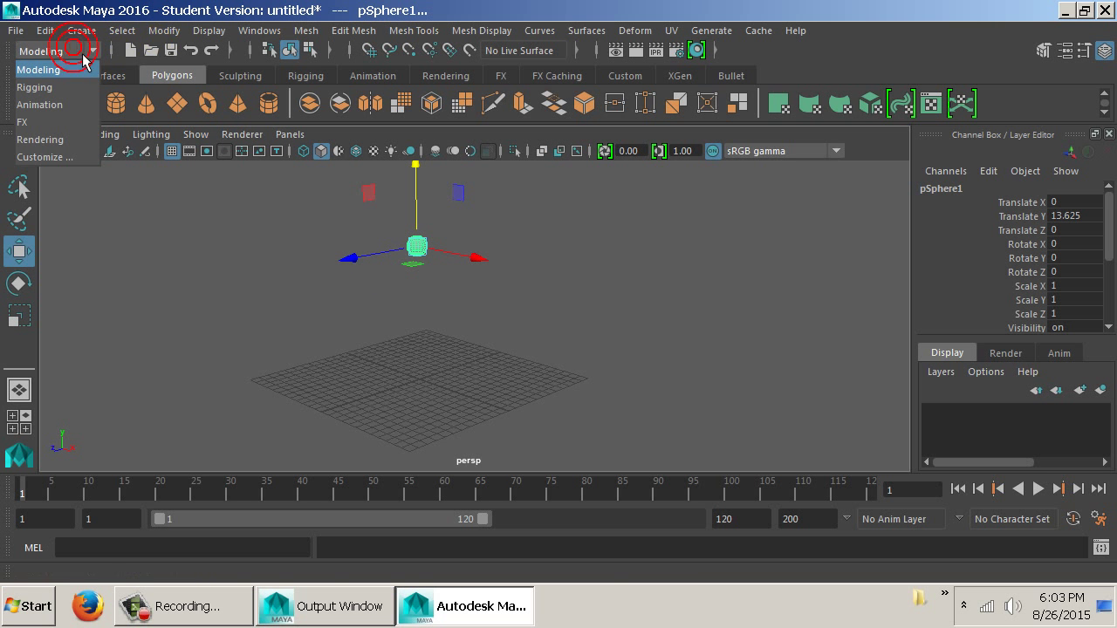
click(54, 128)
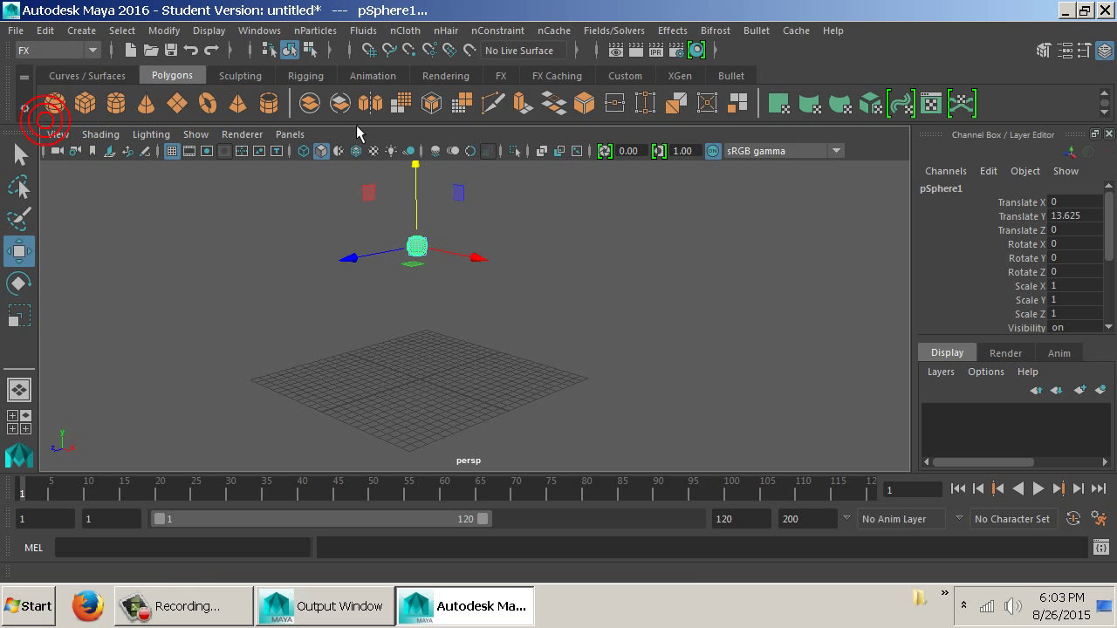
Make the sphere a Bullet active rigid body and clear the selection
click(765, 39)
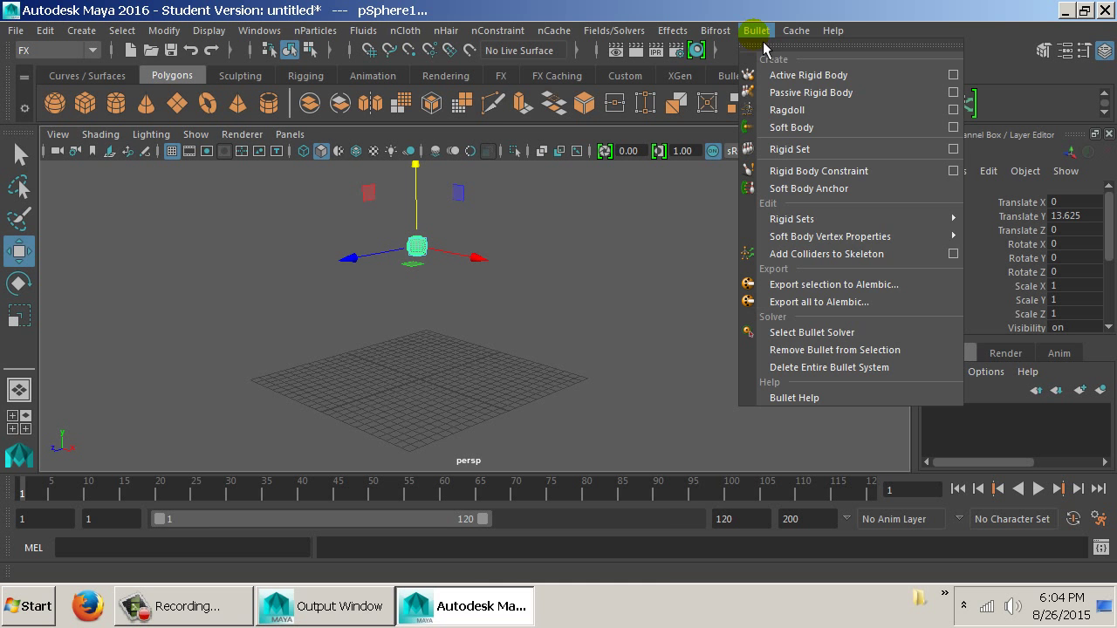
click(808, 75)
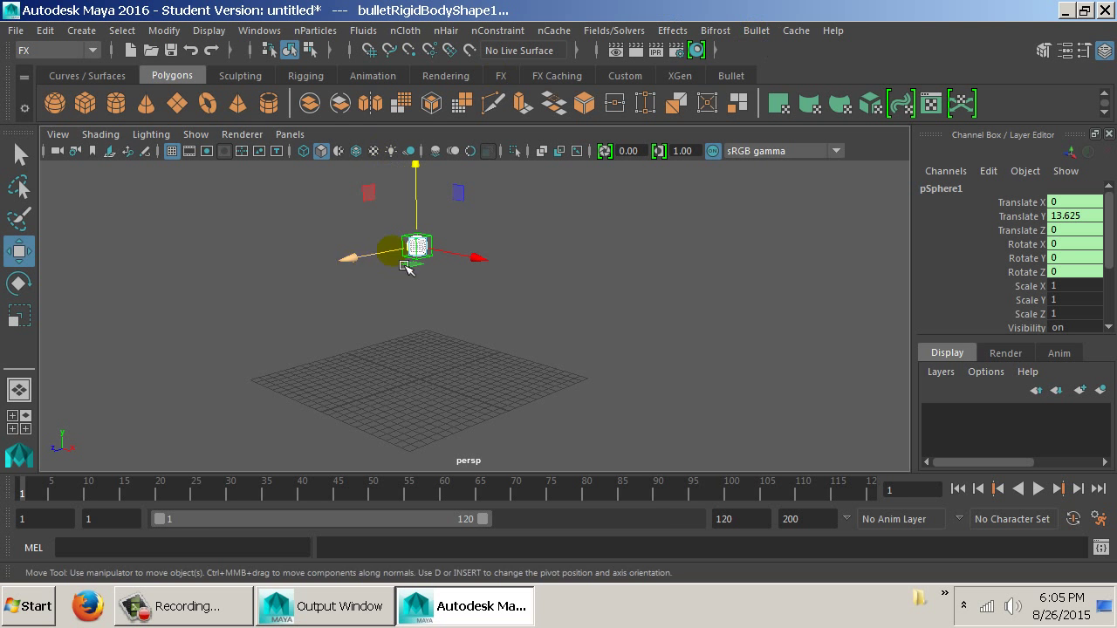
click(755, 31)
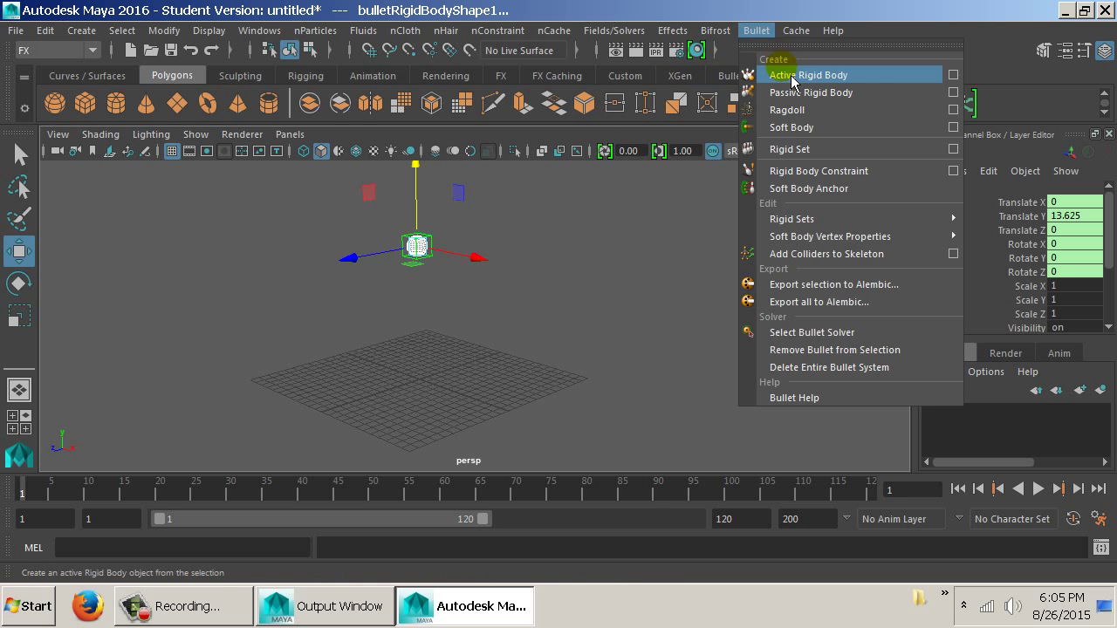
click(593, 317)
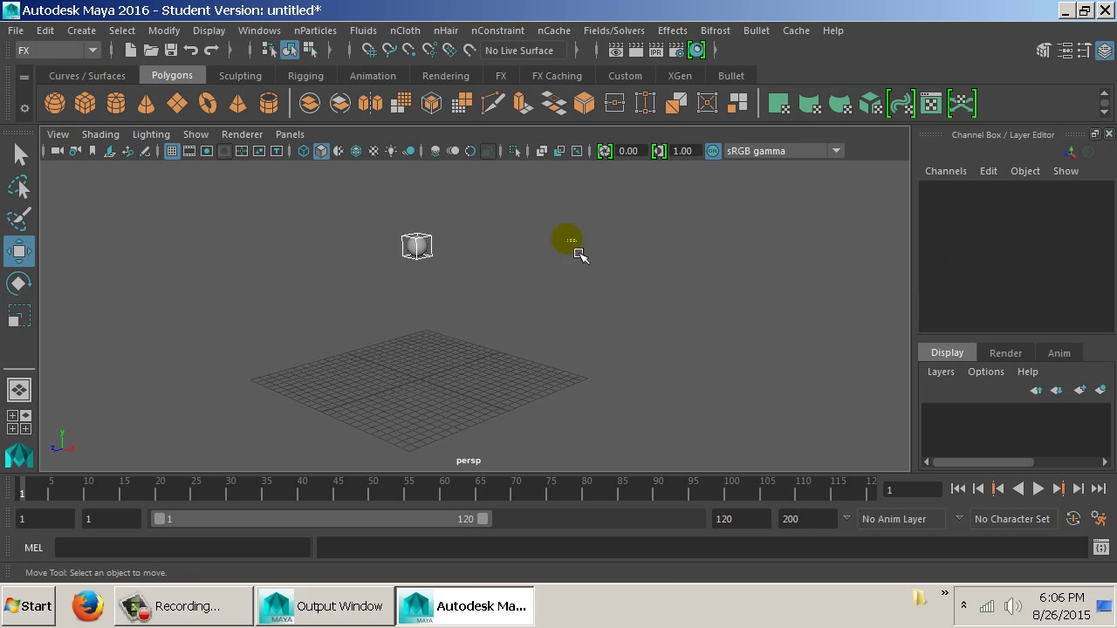
Select the sphere and play the timeline to watch its rigid body simulation, stopping playback afterward
drag(544, 242, 419, 253)
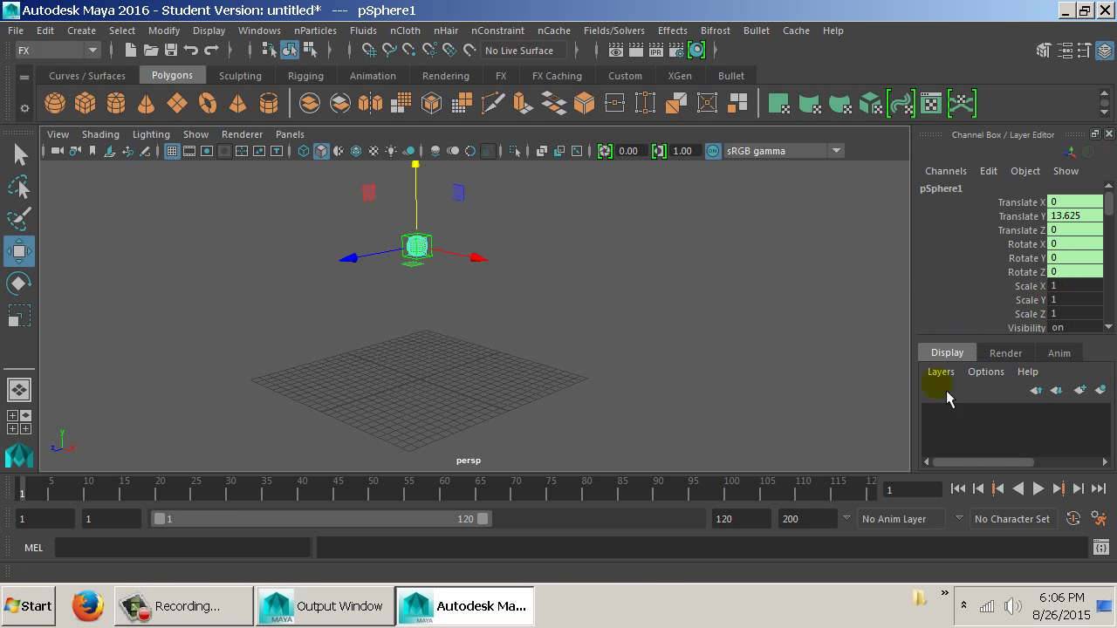
click(1040, 501)
click(1041, 491)
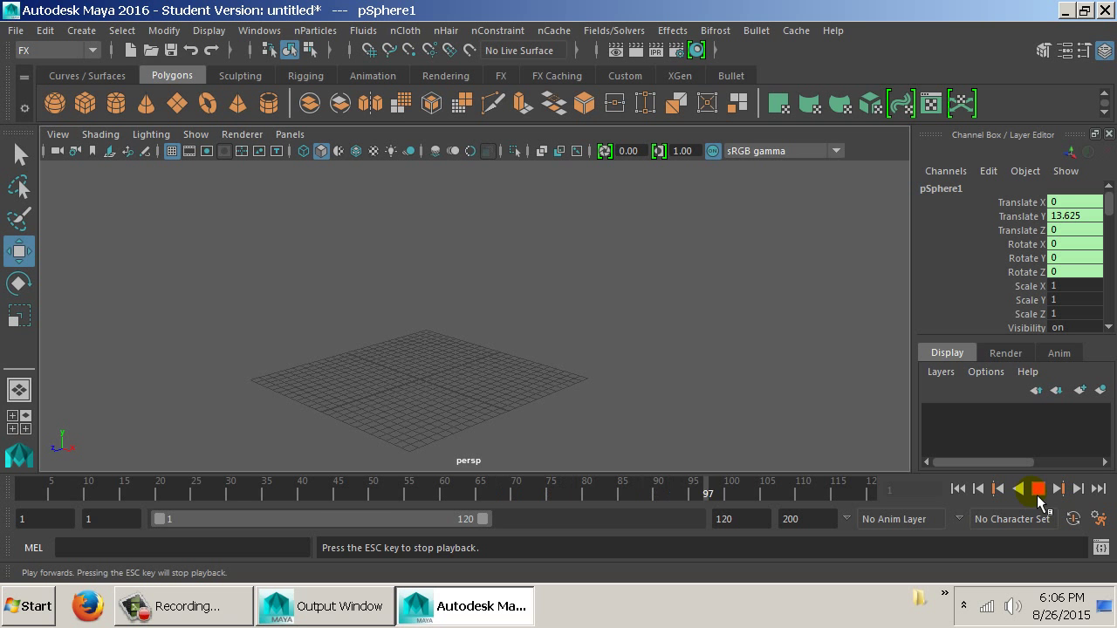
click(1039, 494)
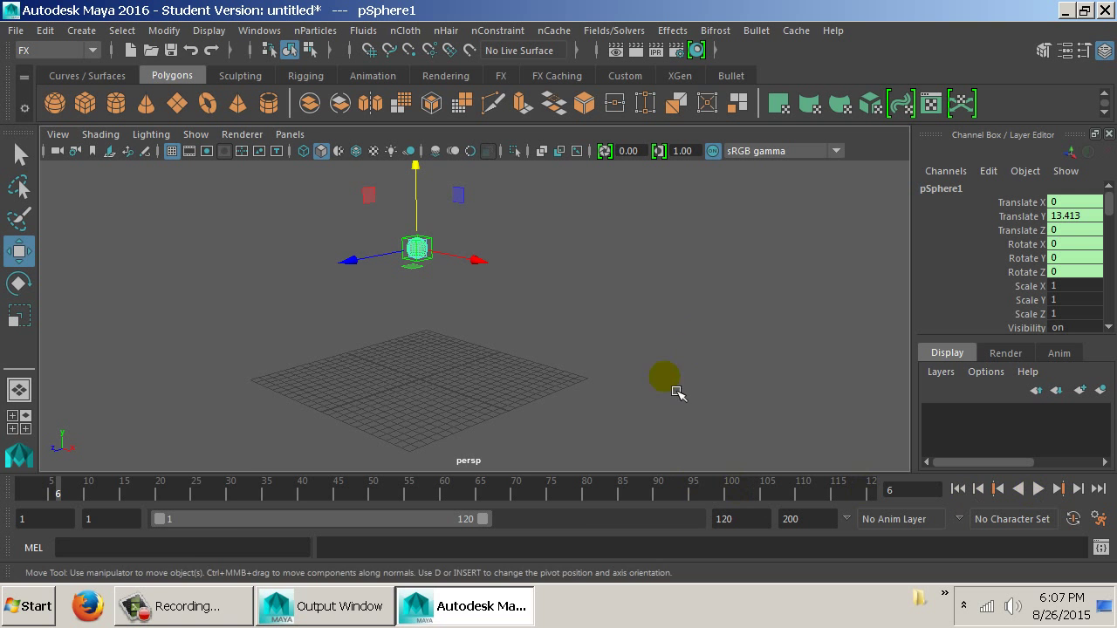
Open the Outliner, place it beside the sphere, and select bulletSolver1
click(261, 30)
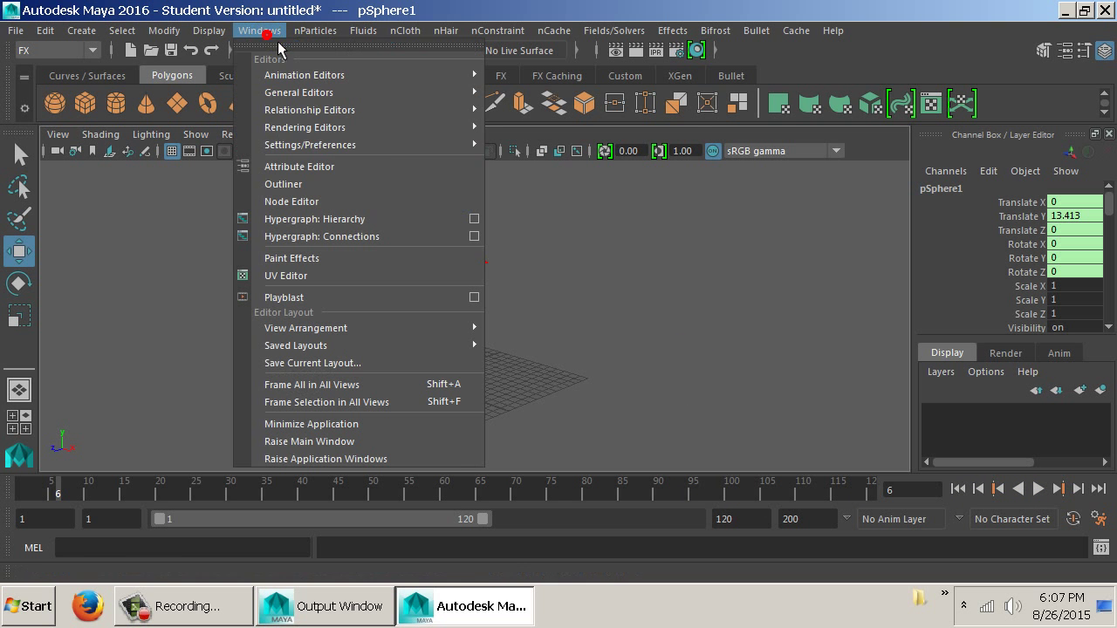
click(316, 185)
drag(233, 209, 150, 112)
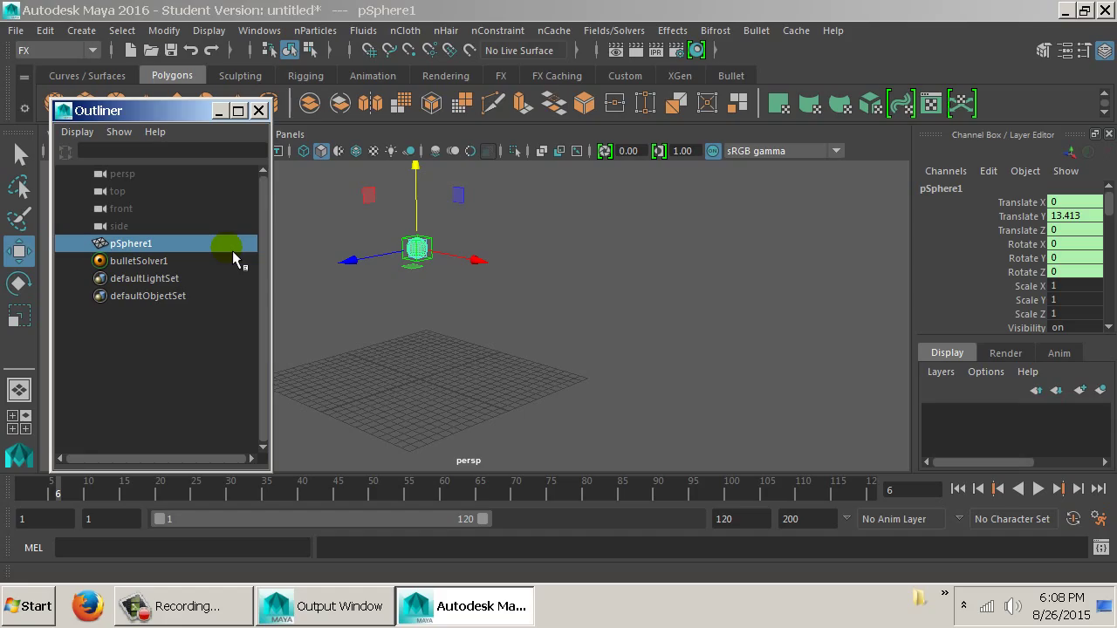
click(181, 264)
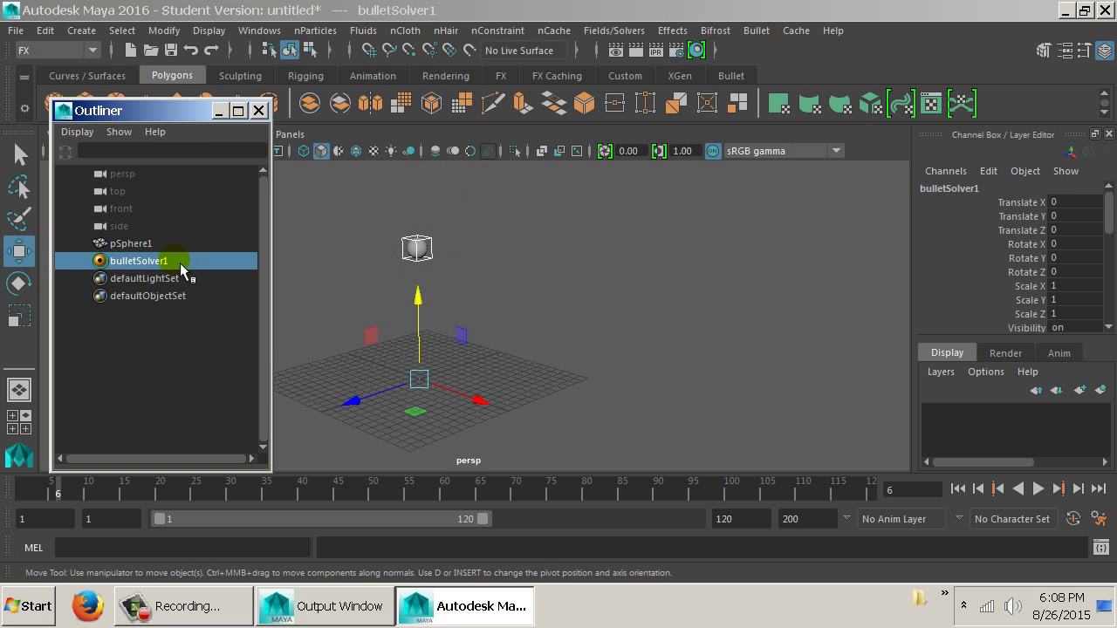
Show the Bullet solver's attributes in a floating Attribute Editor, move it clear of the sphere, and make it taller
key(ctrl+a)
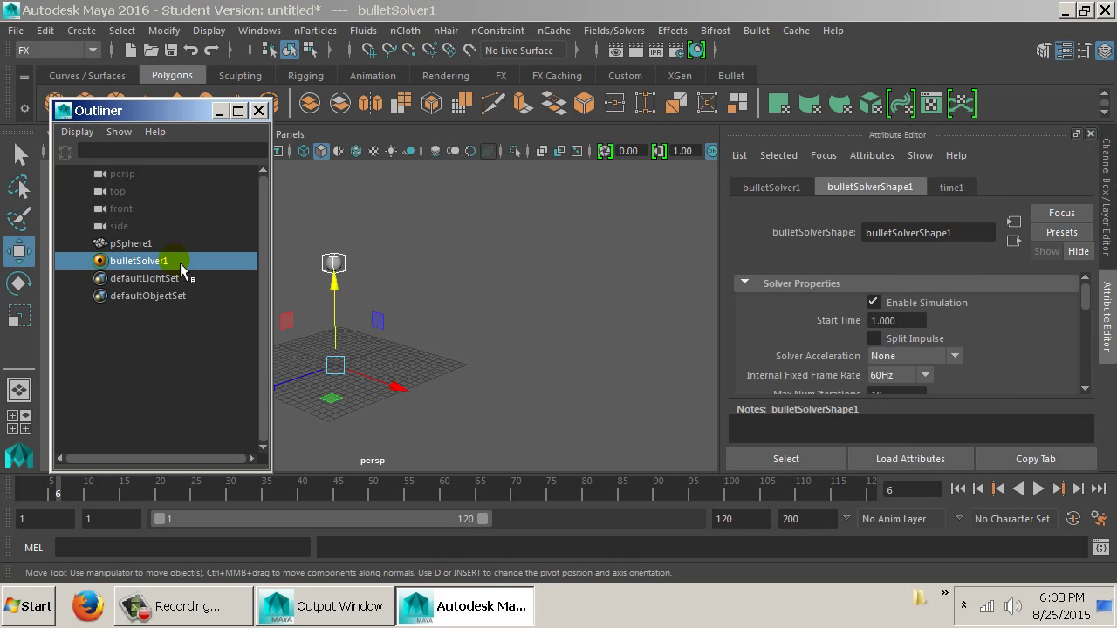
key(ctrl+a)
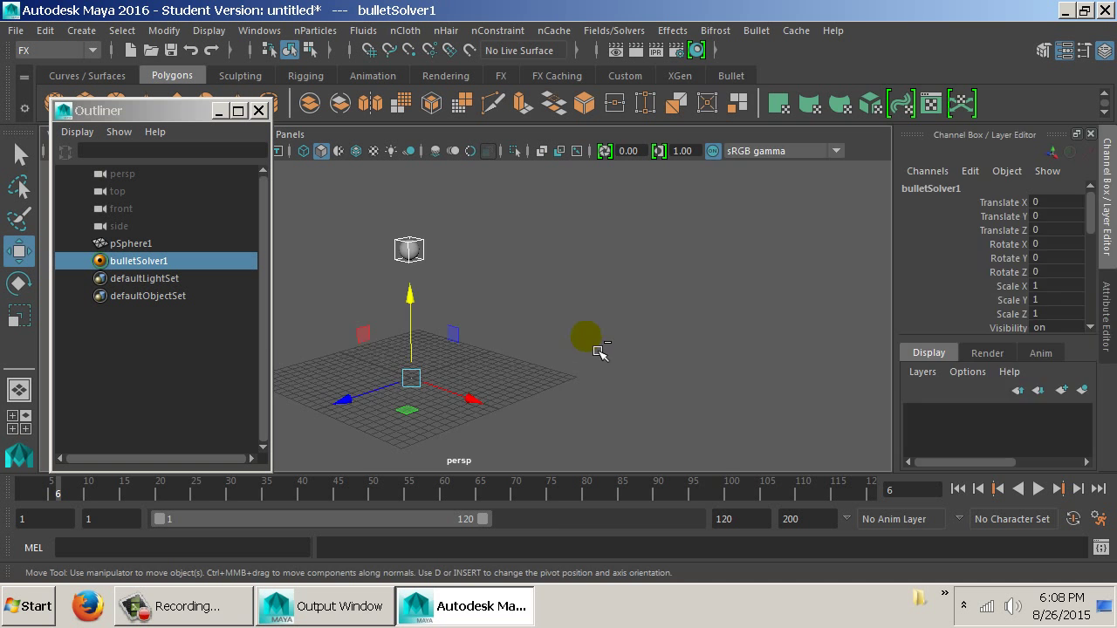
key(ctrl+a)
drag(886, 136, 760, 34)
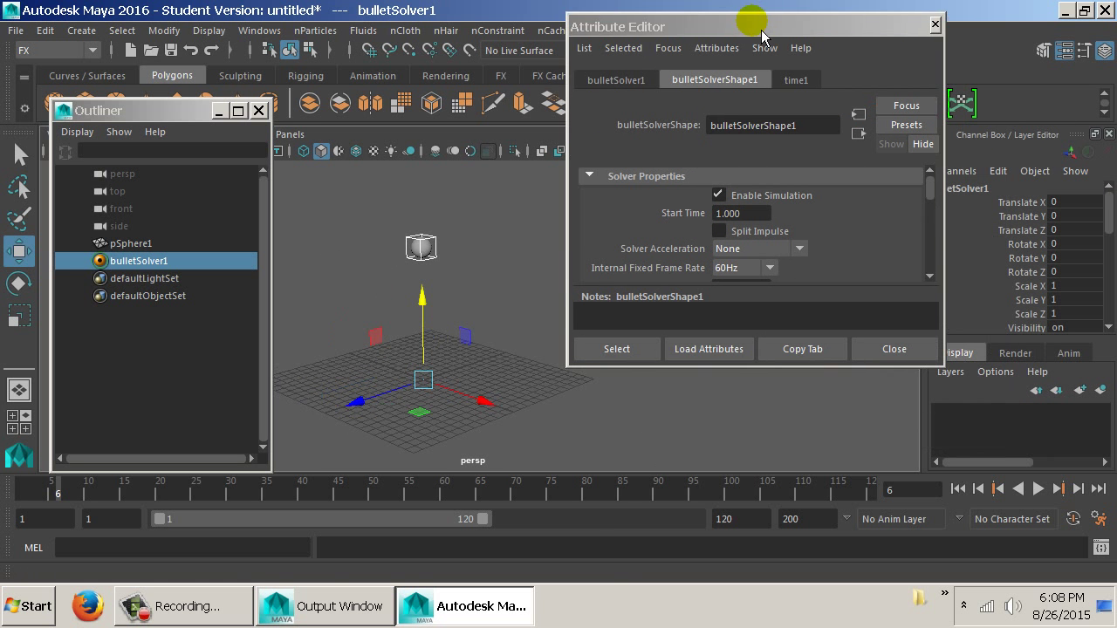
drag(773, 375, 772, 506)
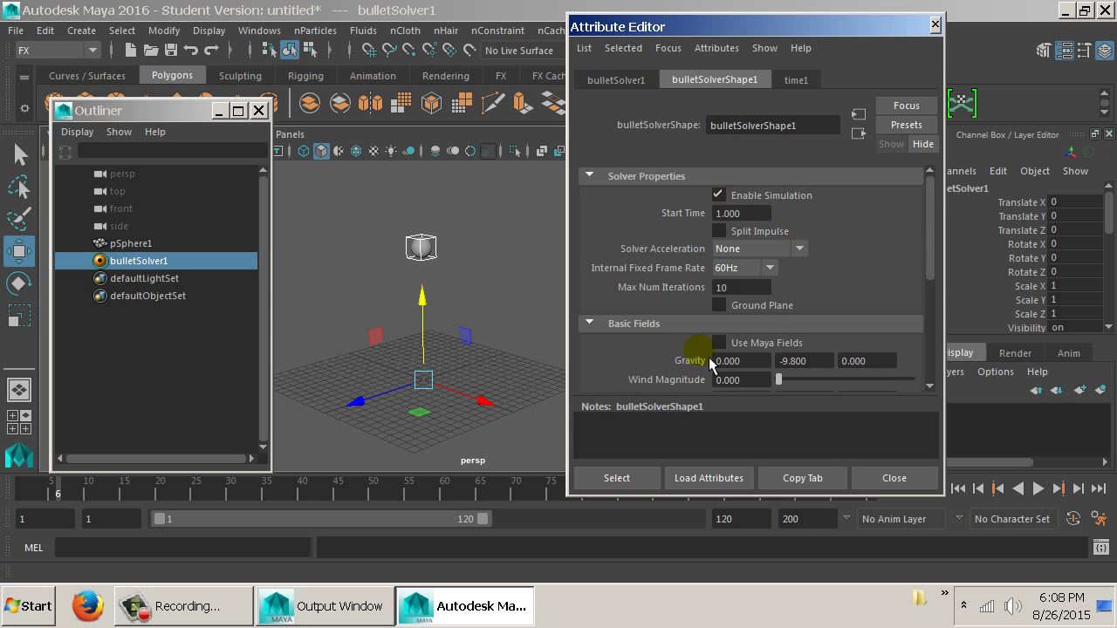
Review the solver's attributes, turn off Enable Simulation, and test the playback
scroll(709, 366, down, 4)
scroll(712, 362, up, 3)
scroll(711, 362, up, 2)
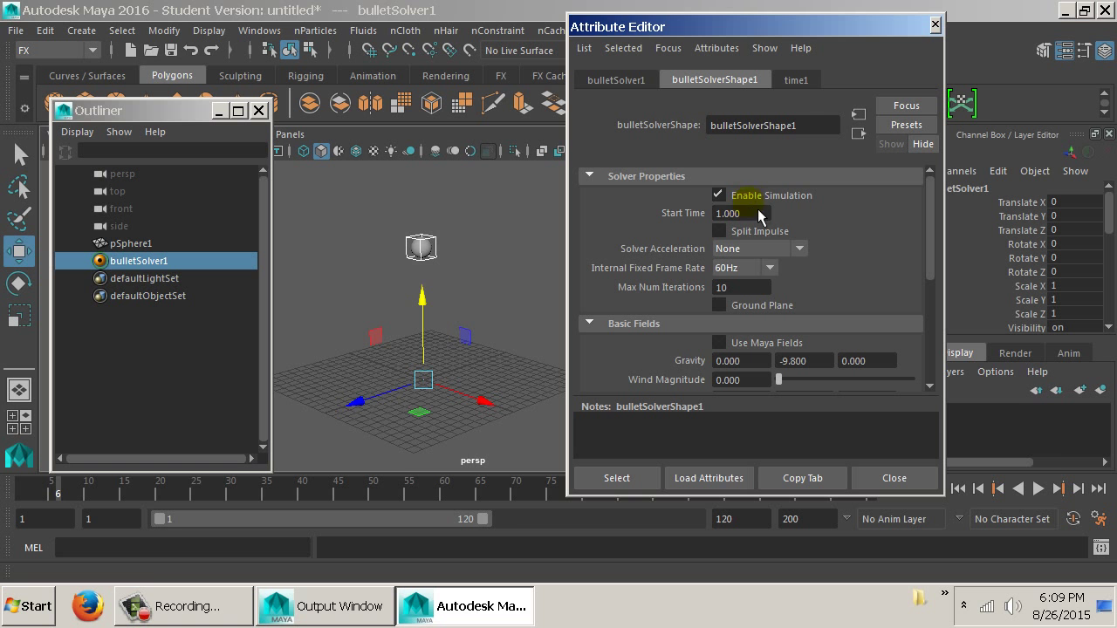
click(756, 208)
click(1037, 488)
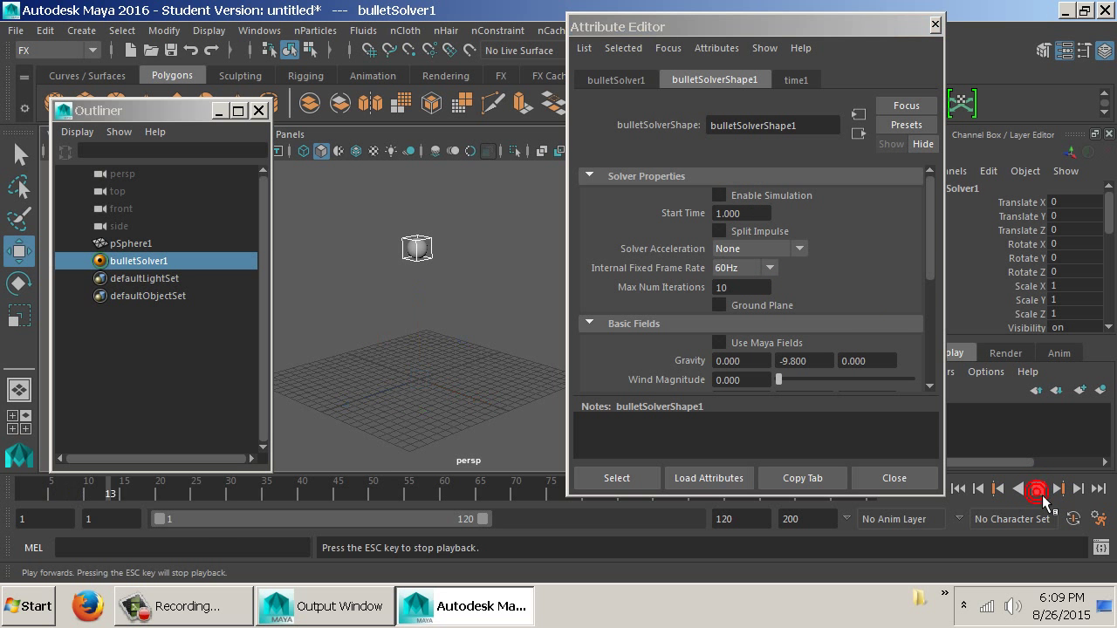
click(1040, 494)
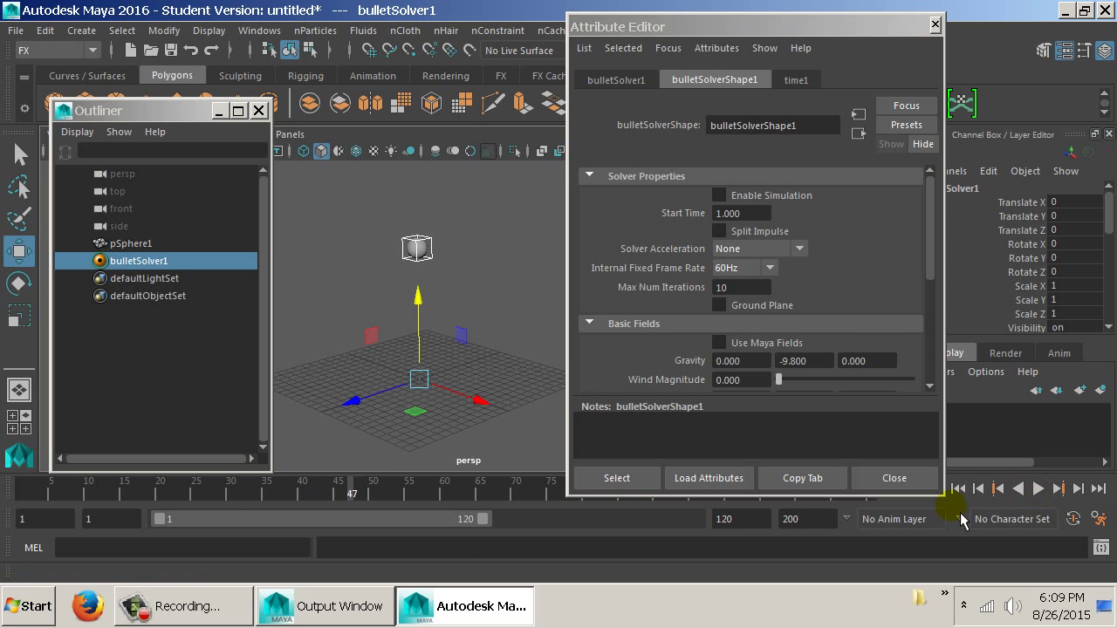
Shorten the Attribute Editor to free the playback controls, return to the first frame, and turn Enable Simulation back on
drag(951, 504, 950, 473)
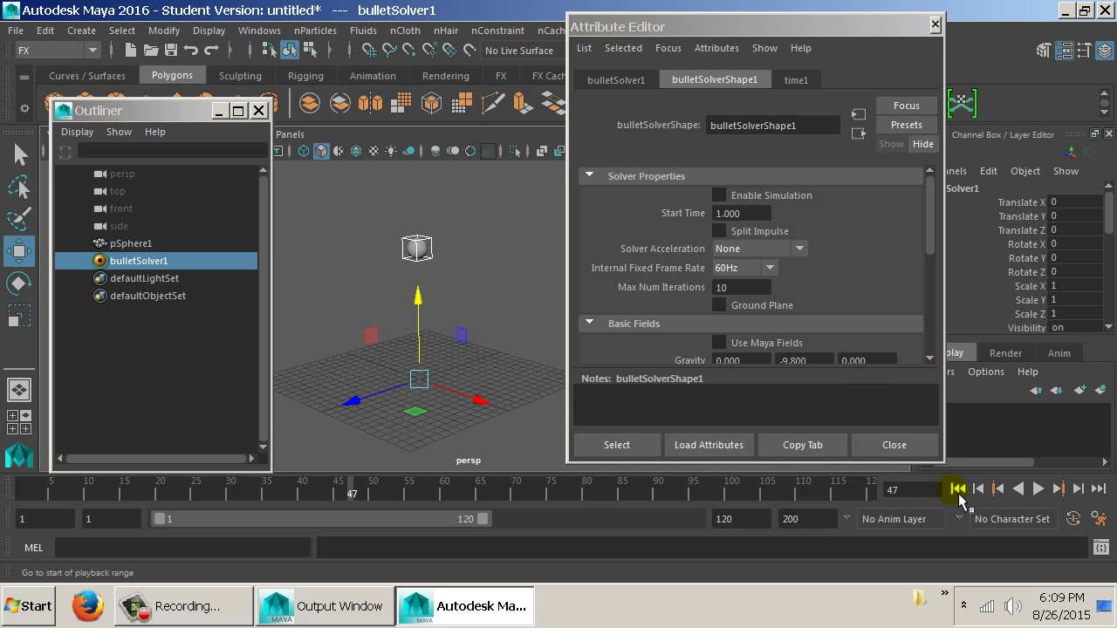
click(958, 489)
click(762, 194)
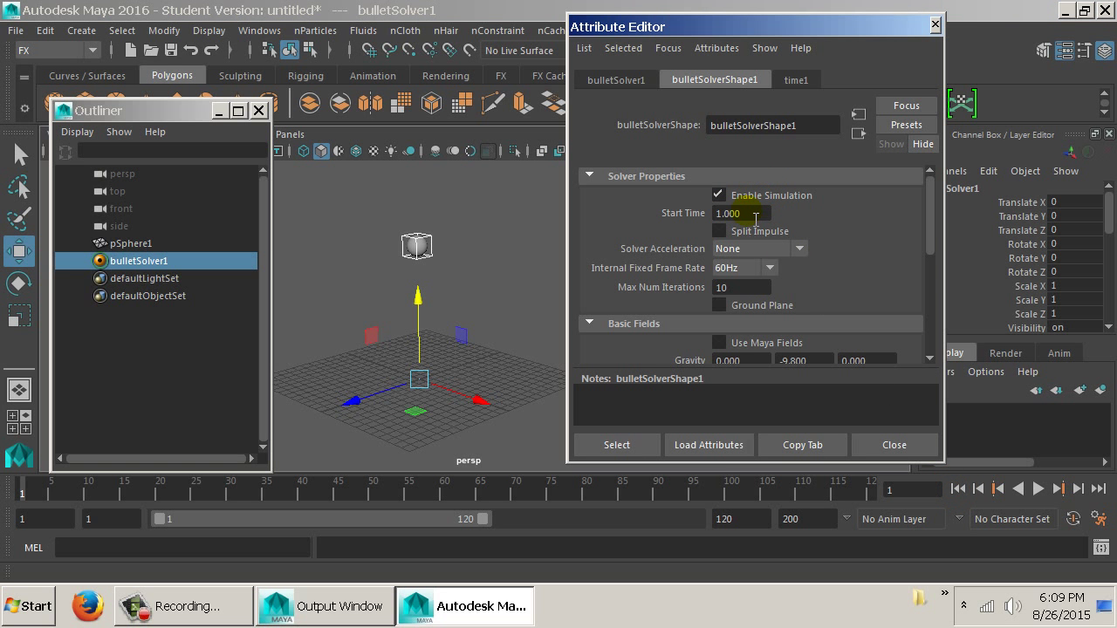
Set the solver's Start Time to 25 and play the timeline to test the delayed fall
drag(756, 215, 689, 205)
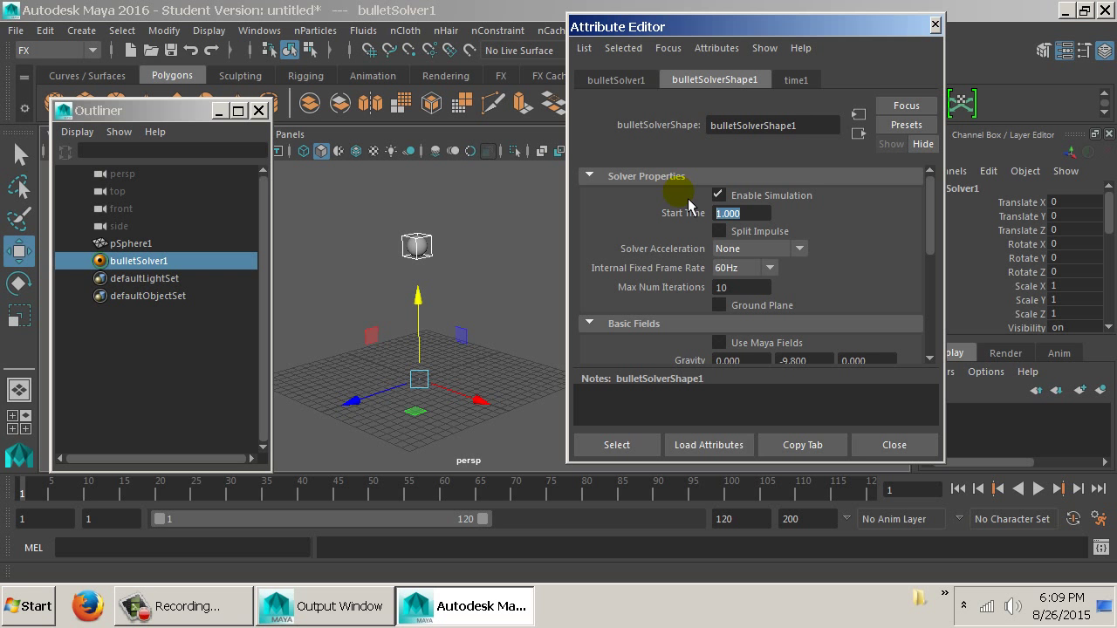
click(729, 214)
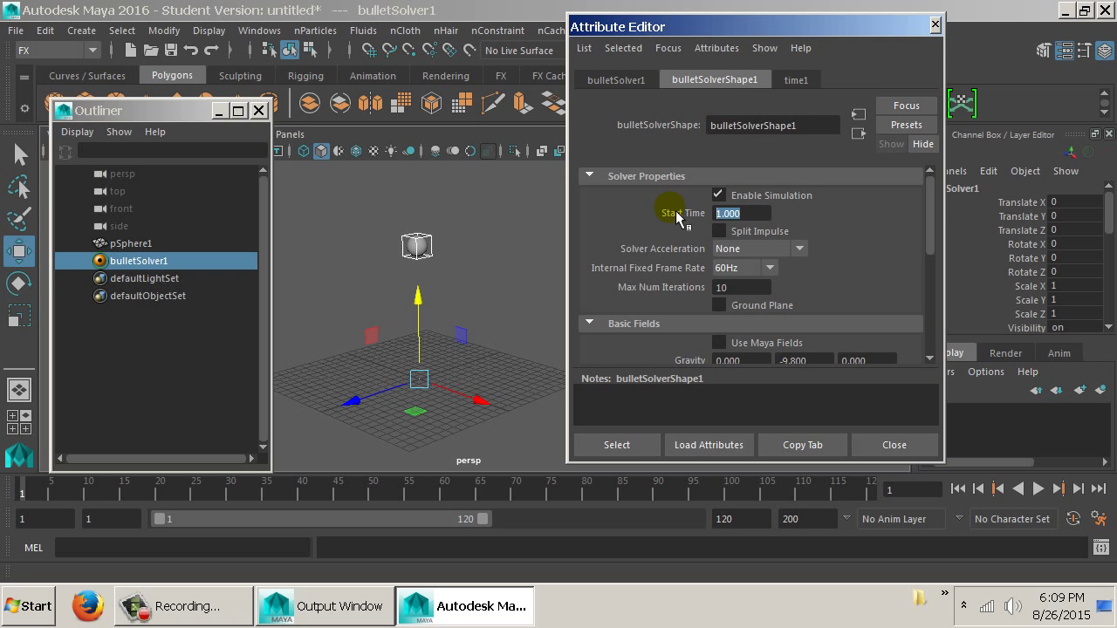
text(25)
key(Return)
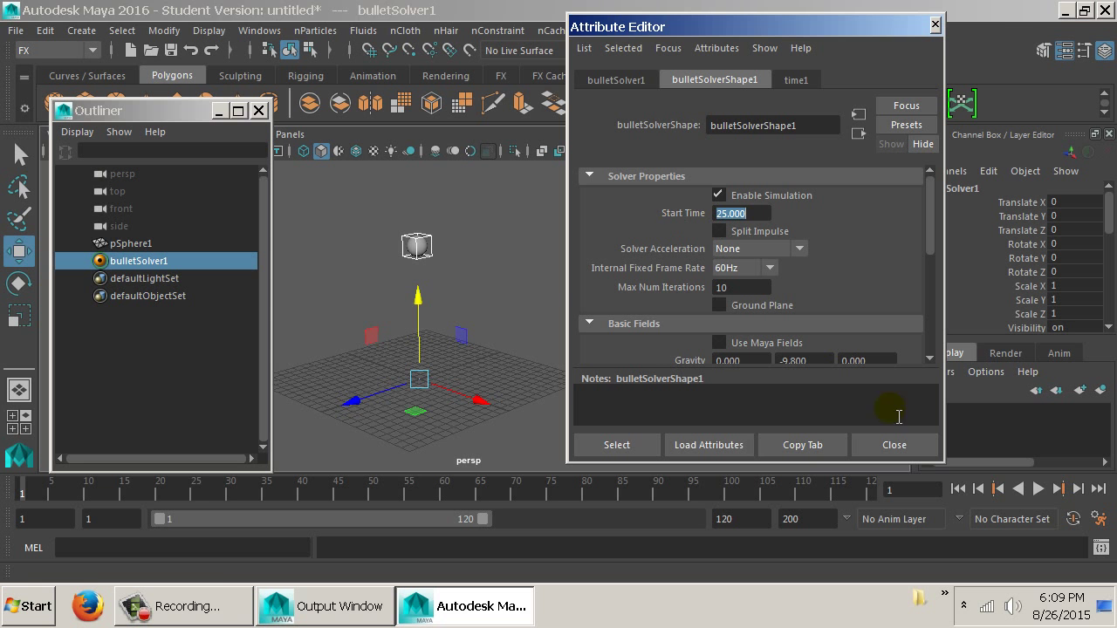
click(1038, 489)
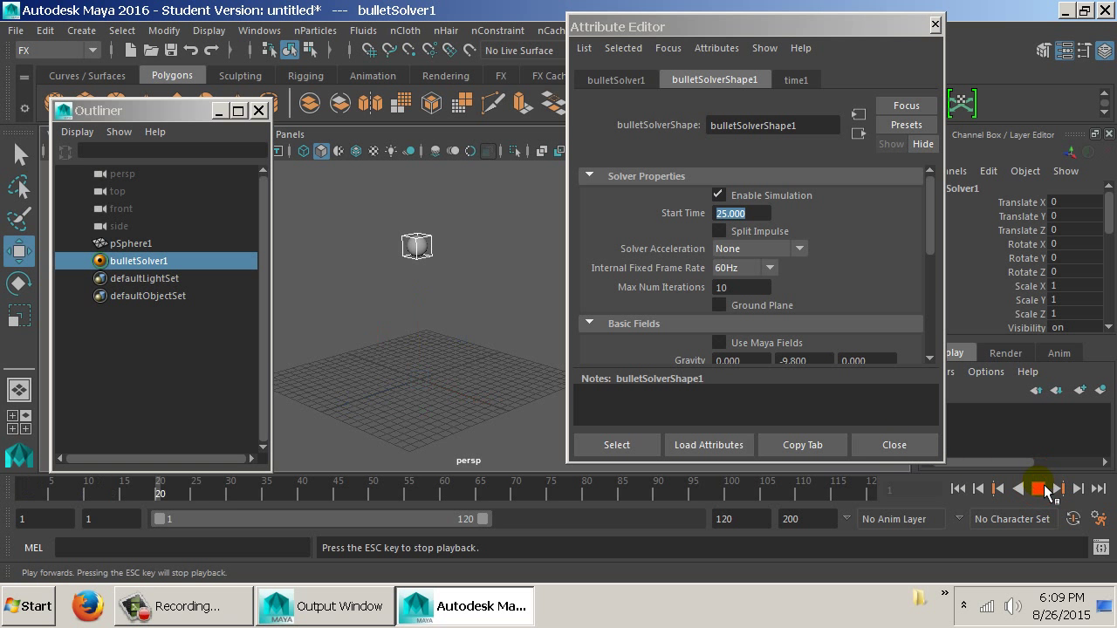
click(1041, 489)
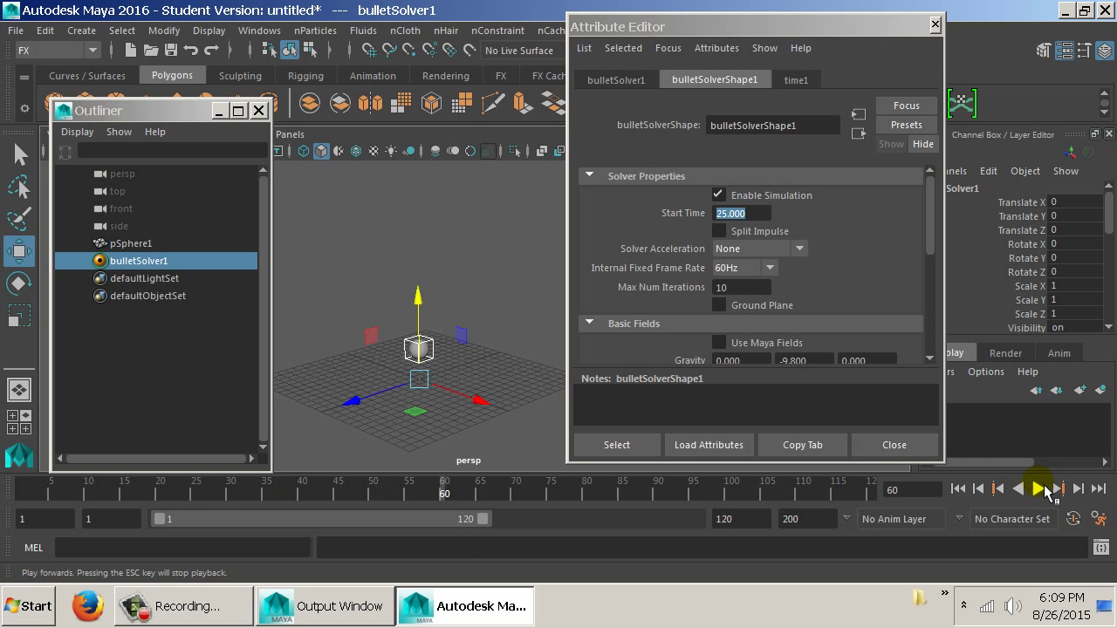
Return to the first frame and set the solver's Start Time back to 1
click(958, 489)
click(754, 216)
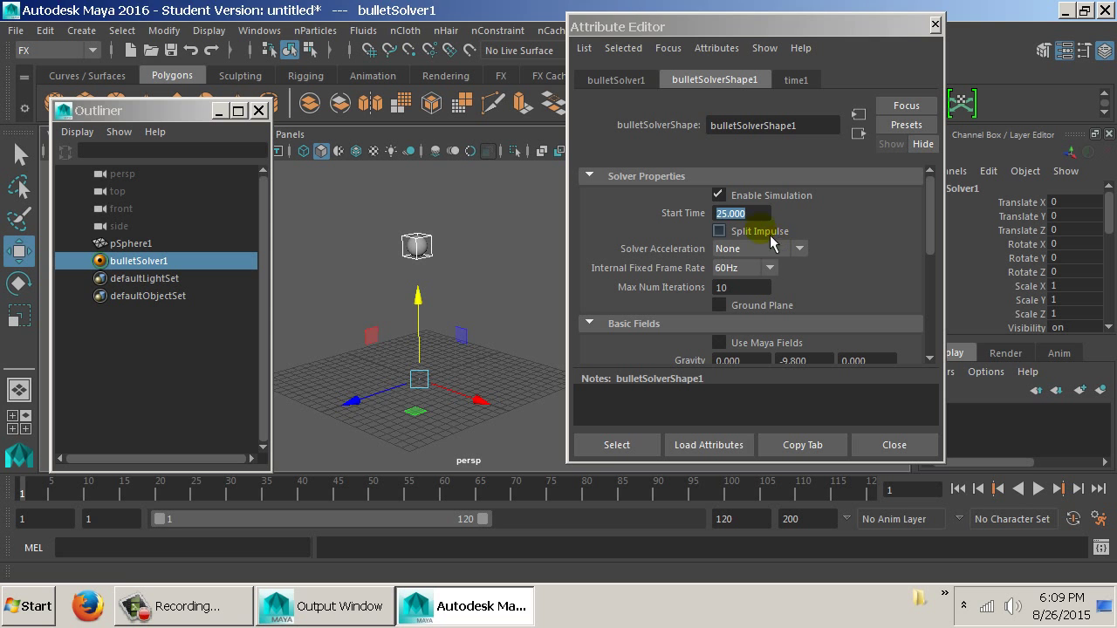
text(1)
key(Return)
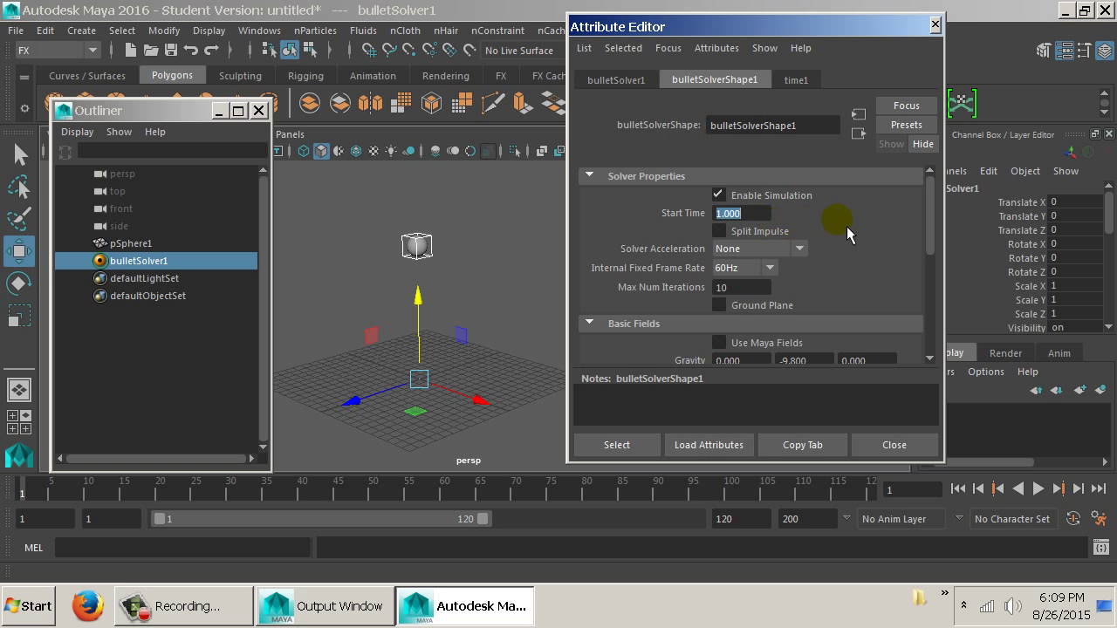
Set the solver's Internal Fixed Frame Rate to 240Hz
drag(933, 220, 933, 249)
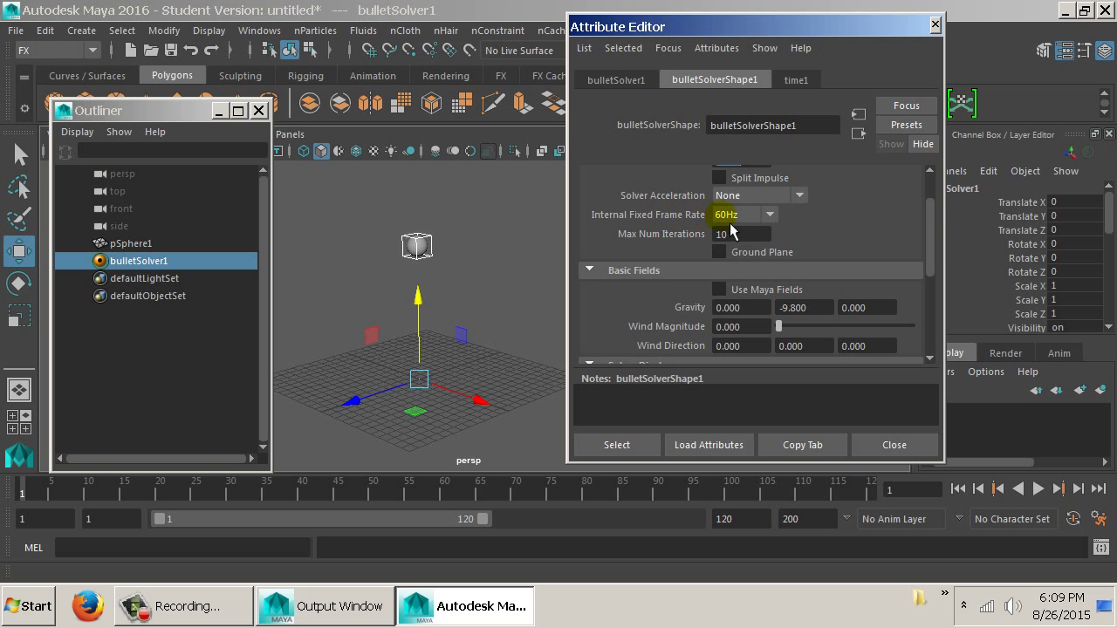
click(743, 217)
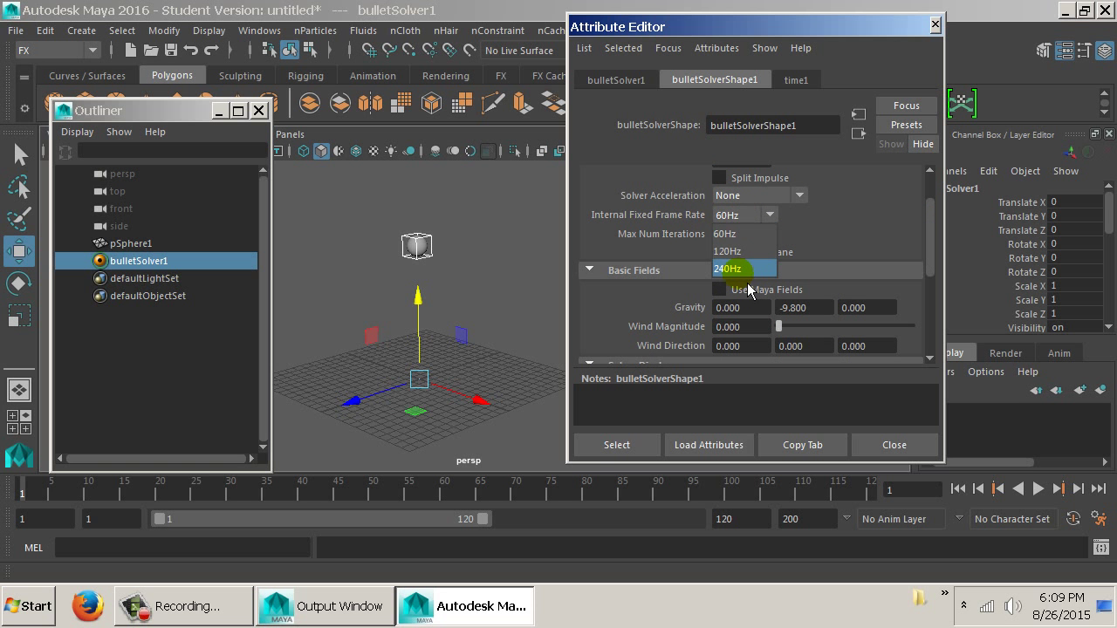
click(746, 270)
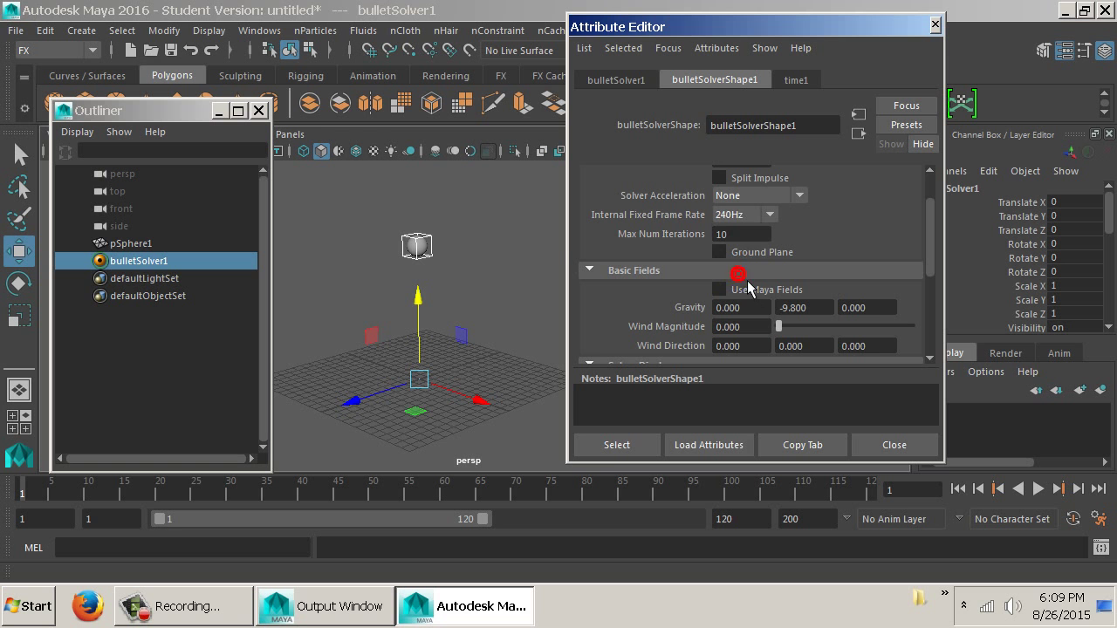
Set the Internal Fixed Frame Rate back to 60Hz and keep Solver Acceleration at None
click(744, 216)
click(738, 214)
click(757, 199)
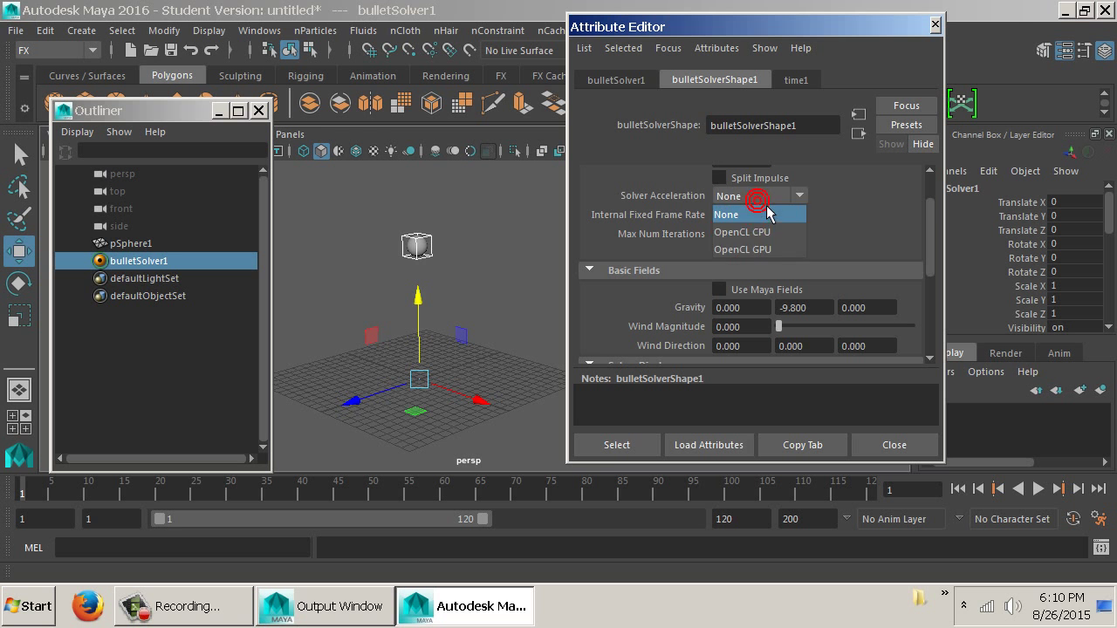
click(768, 214)
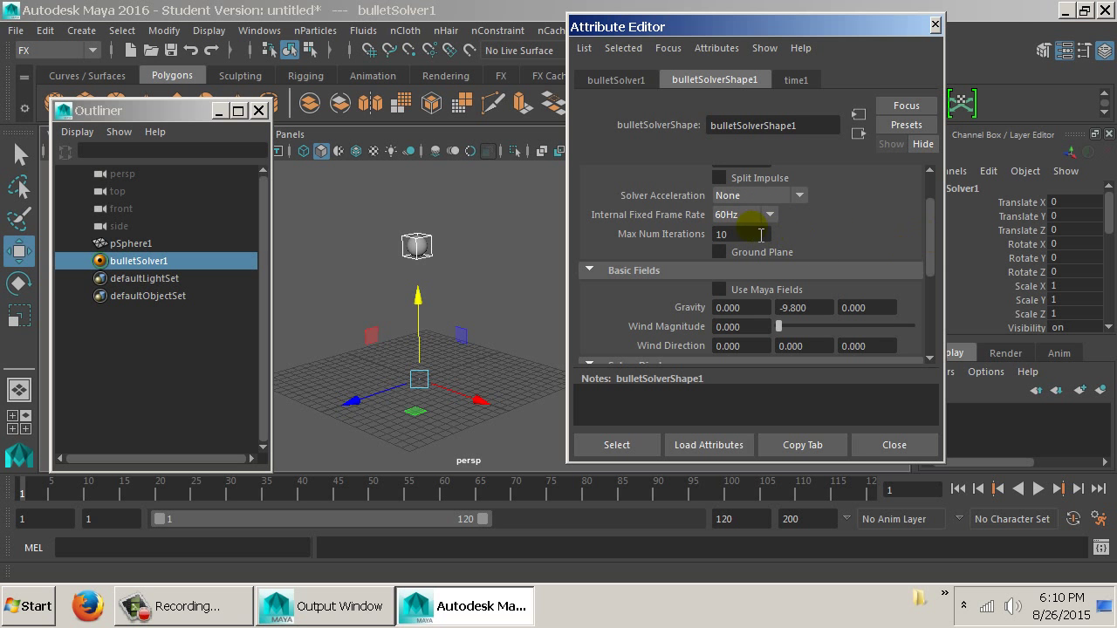
Turn on the Bullet solver's Ground Plane and play the simulation
click(930, 230)
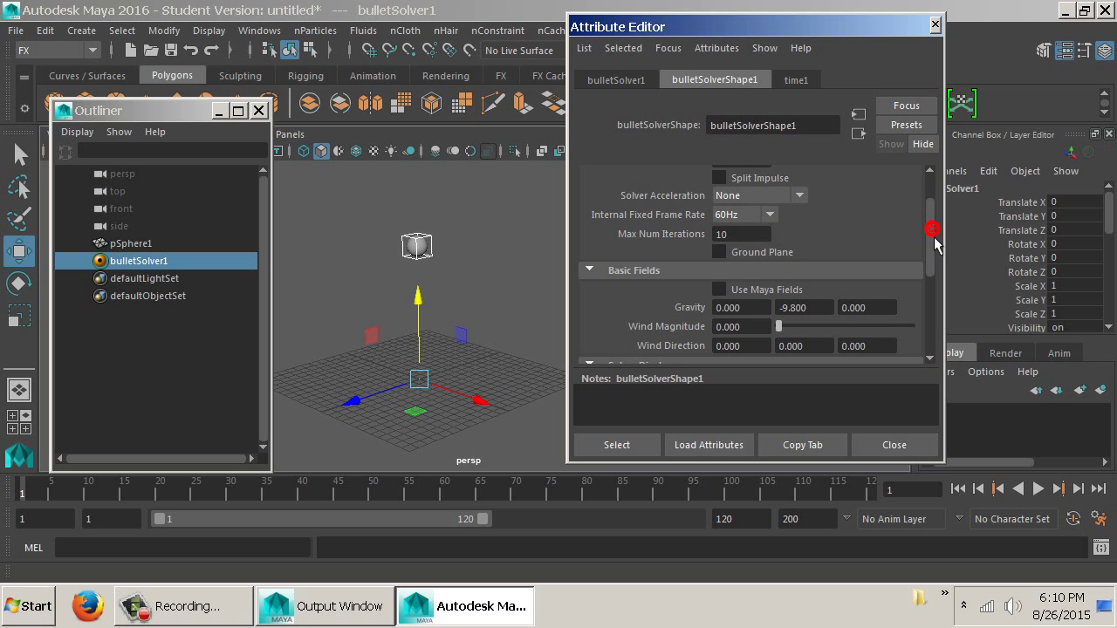
click(768, 251)
click(1039, 489)
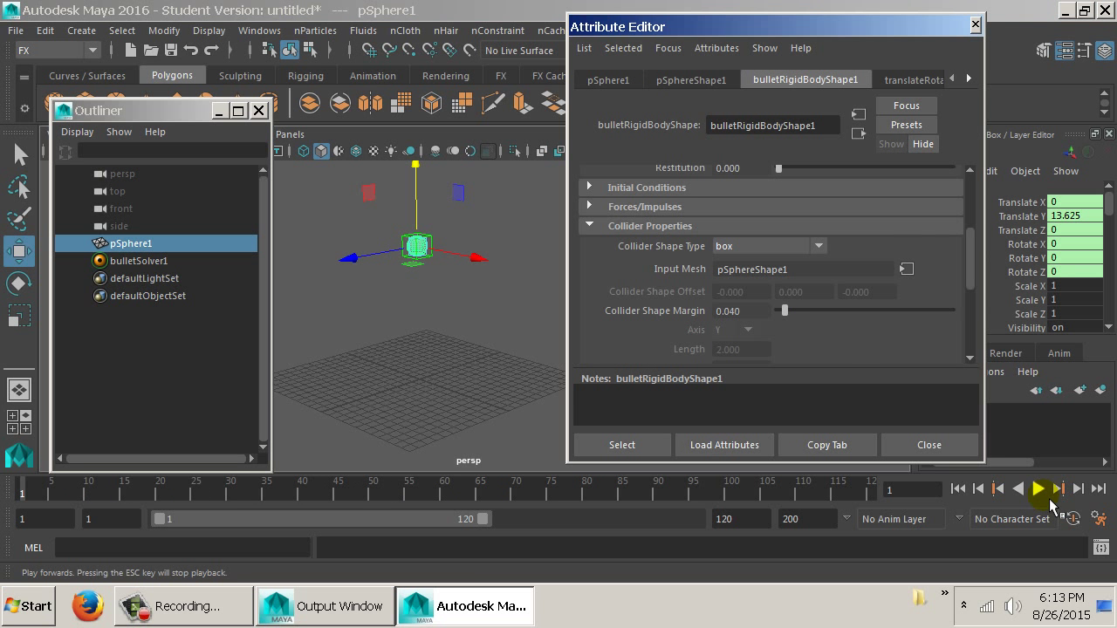
Select the sphere and show the Collider Properties of its bulletRigidBodyShape1 node
click(448, 302)
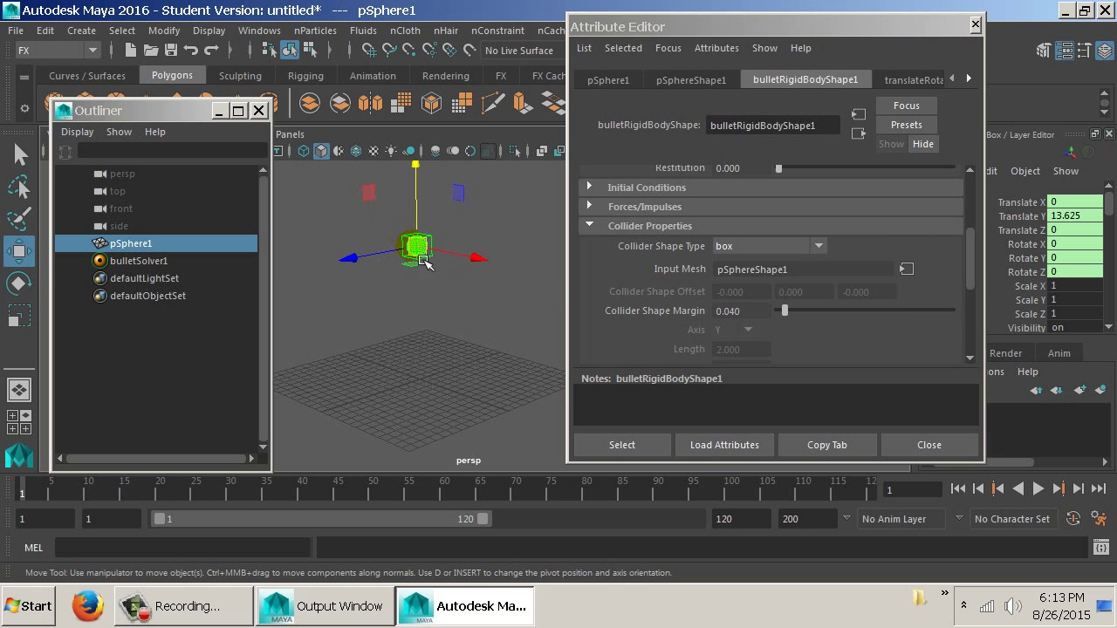
click(810, 80)
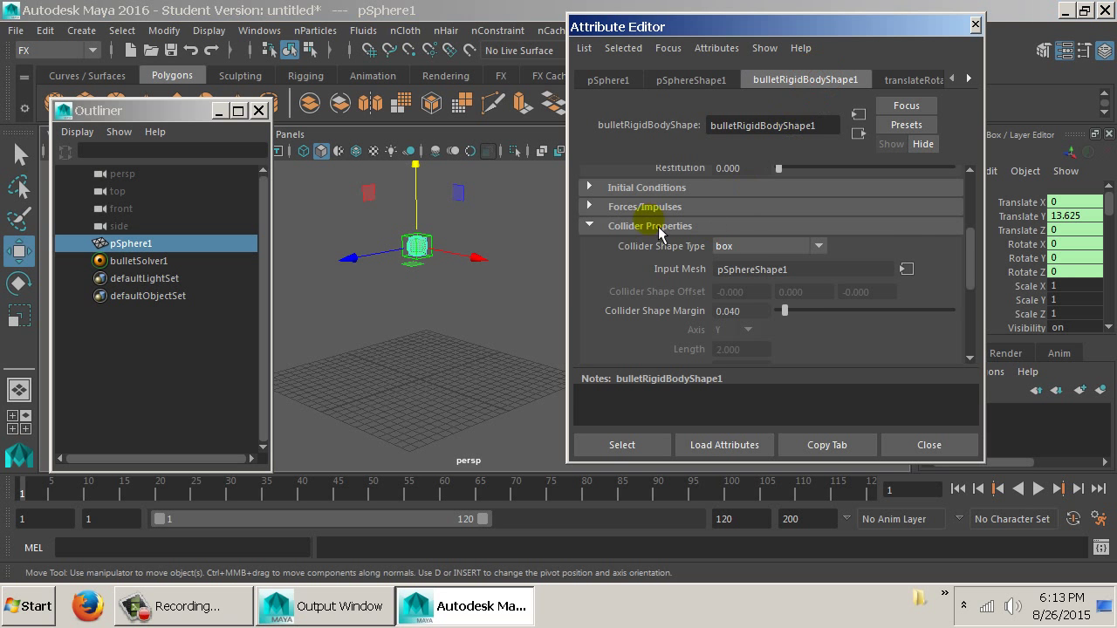
Set the sphere's Collider Shape Type to sphere and inspect how closely the collider fits the mesh
click(756, 246)
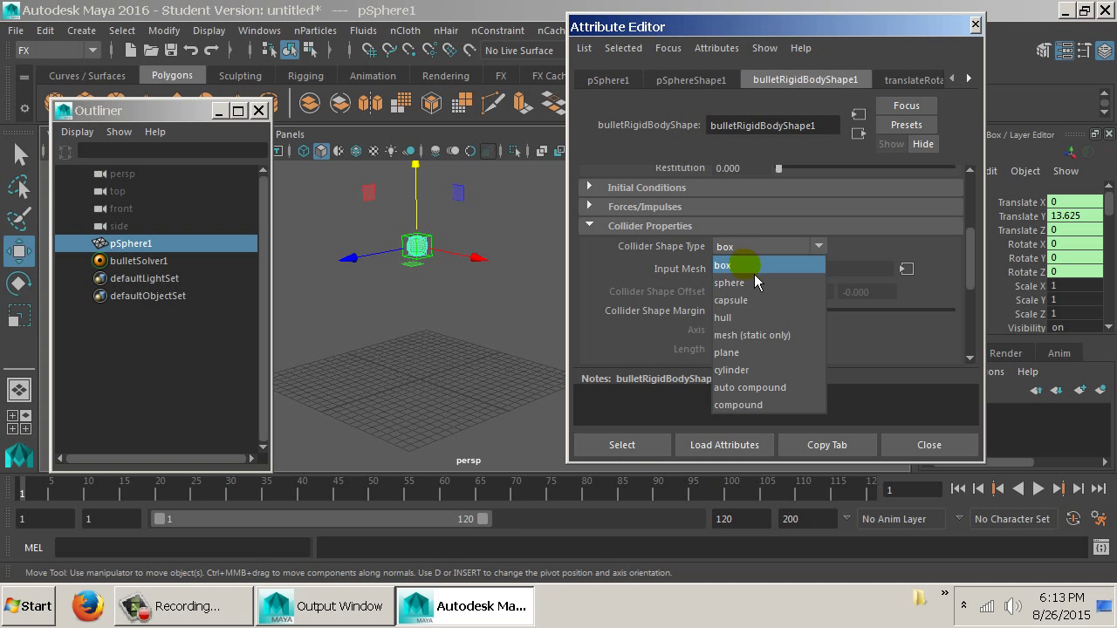
click(750, 282)
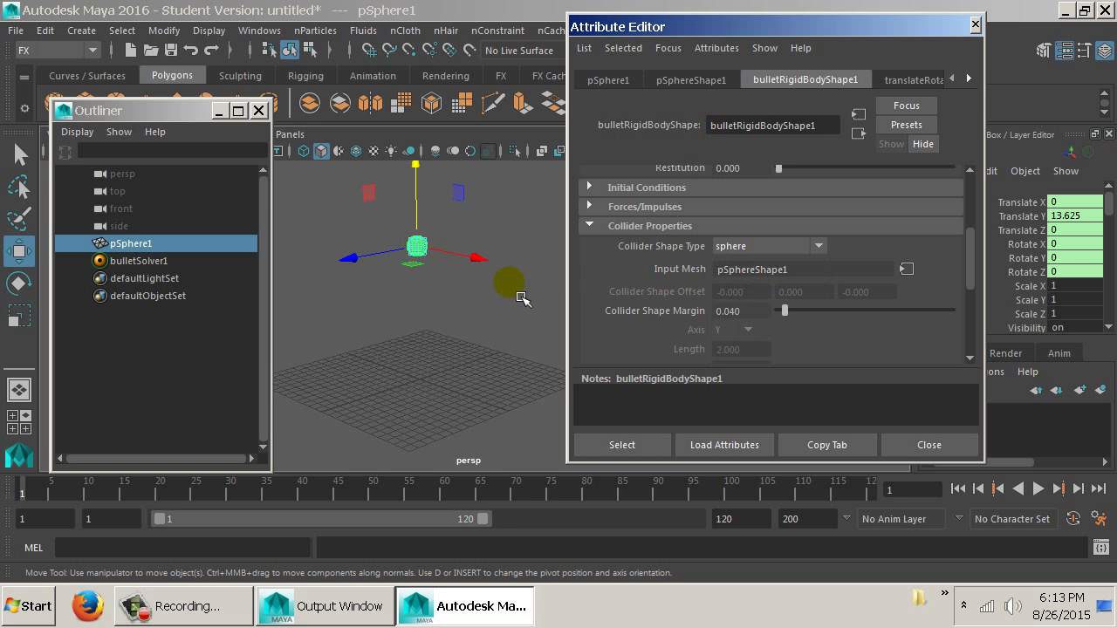
drag(521, 298, 594, 395)
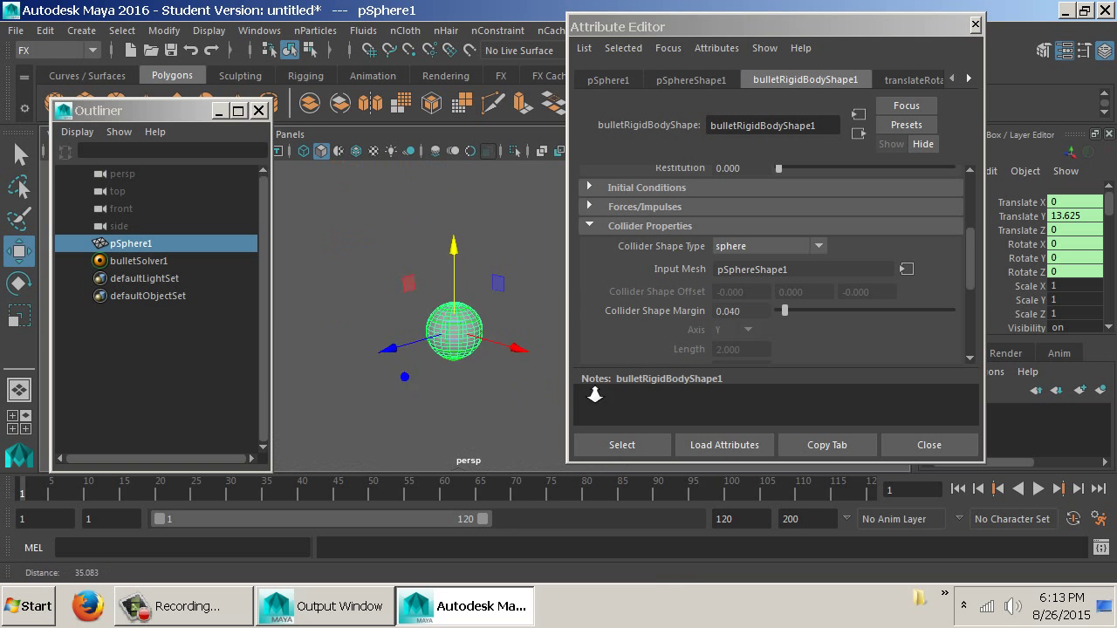
scroll(558, 357, up, 6)
scroll(429, 380, down, 2)
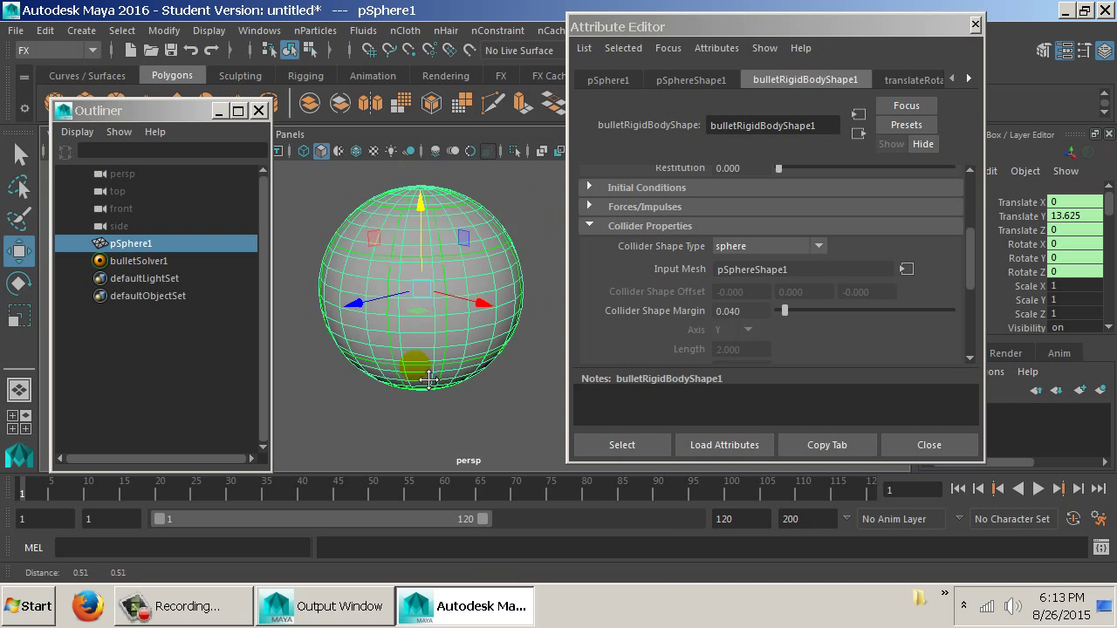
drag(429, 380, 489, 327)
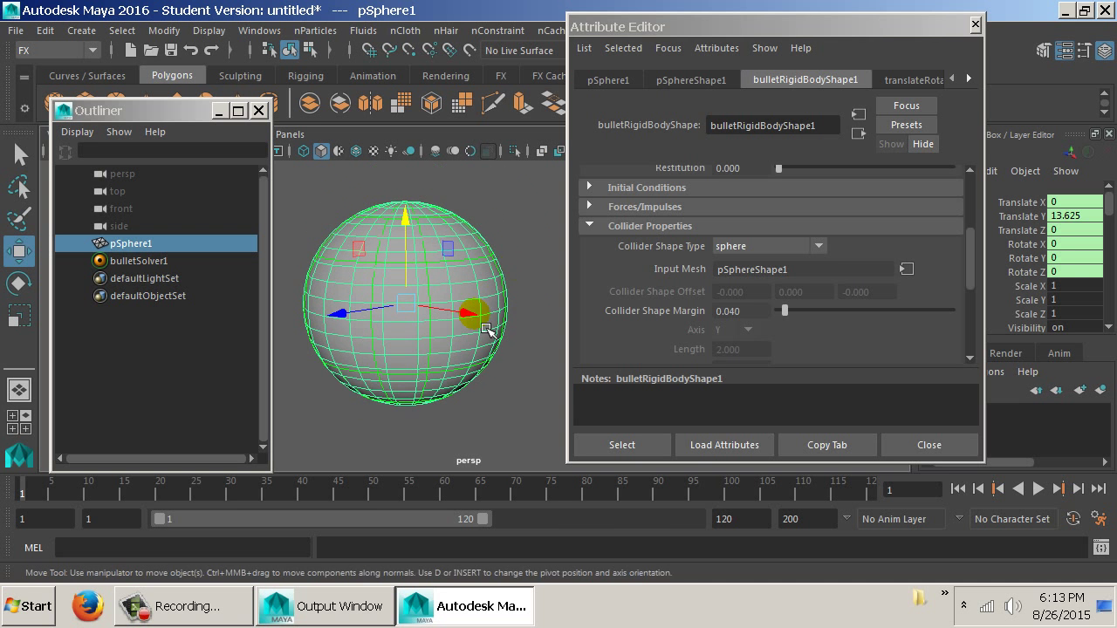
click(518, 273)
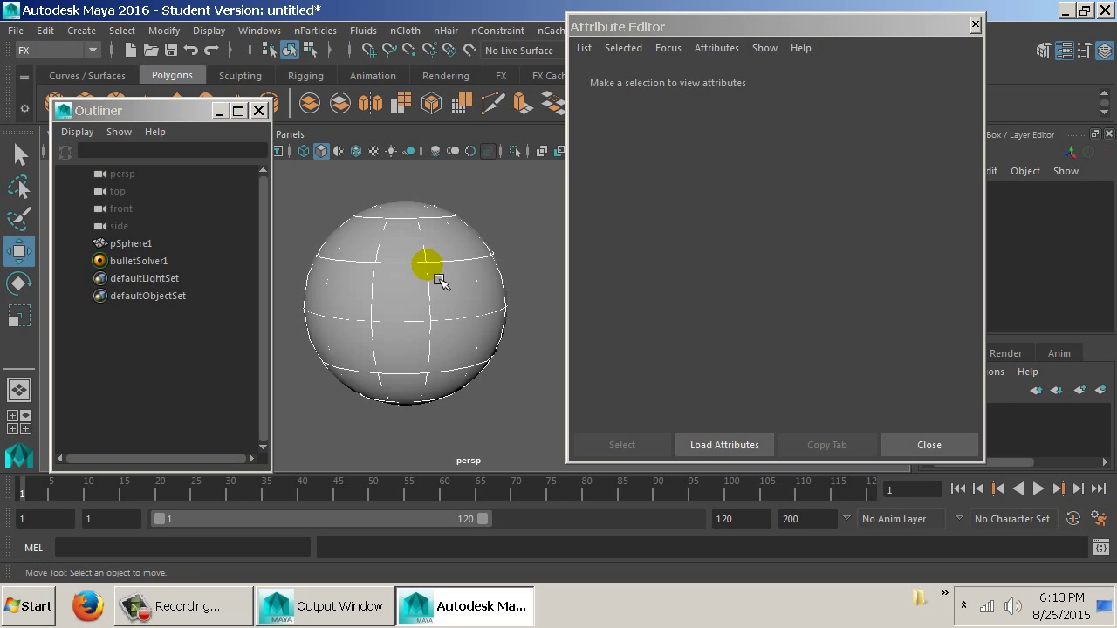
Play the simulation with the sphere collider, stop it and rewind to the first frame
scroll(513, 332, down, 5)
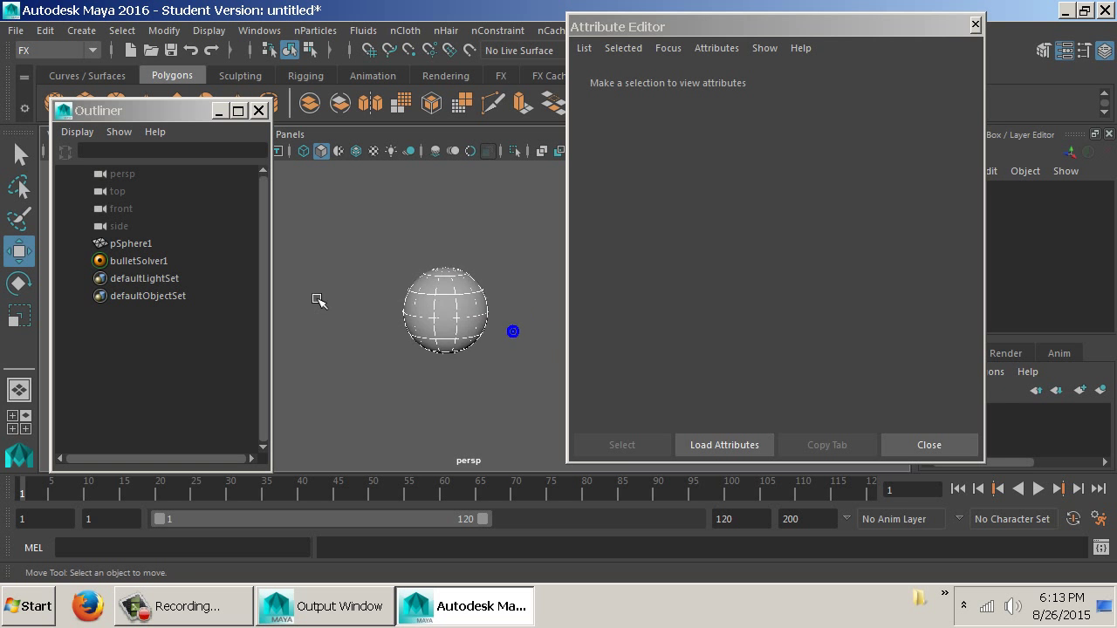
drag(451, 323, 474, 367)
key(alt+v)
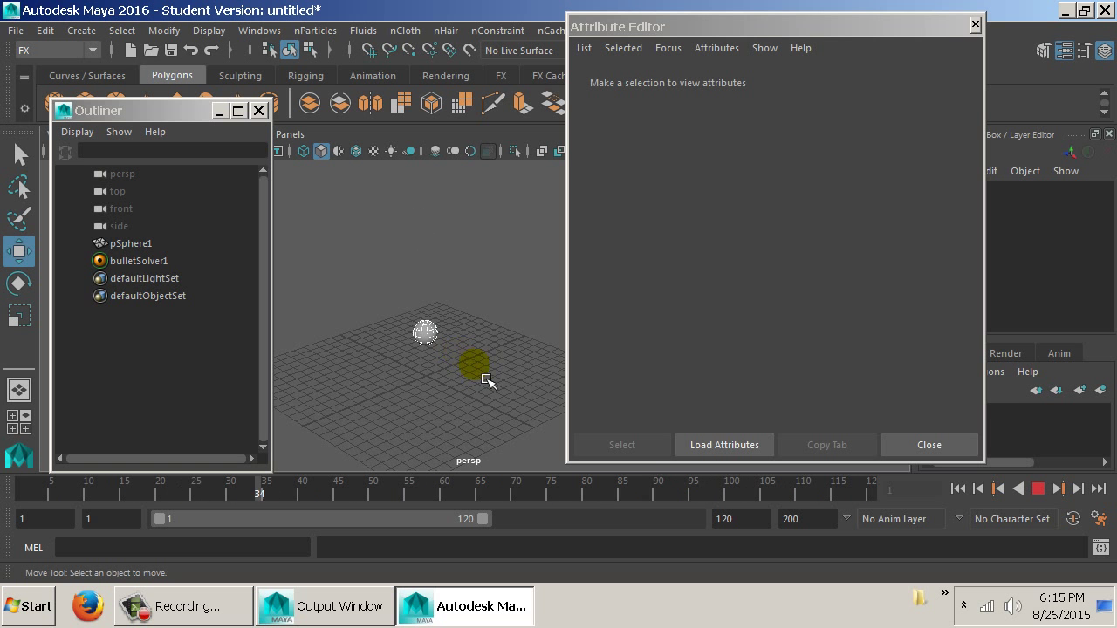
key(alt+v)
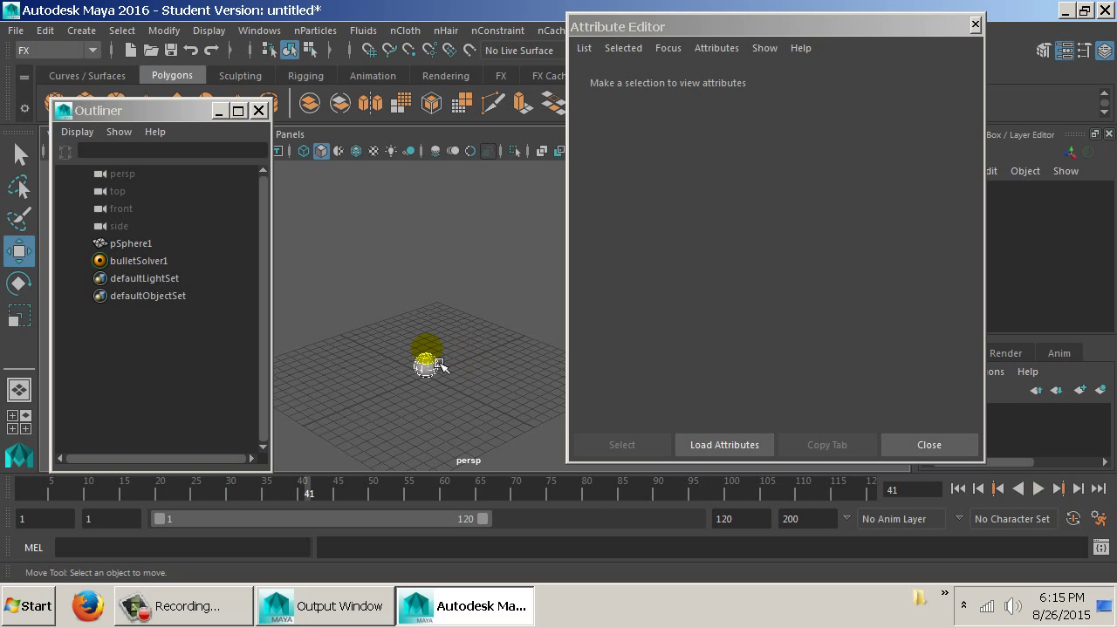
click(958, 489)
Select the sphere, raise its rigid body Restitution to 0.741 and play the simulation
click(423, 215)
scroll(700, 275, down, 2)
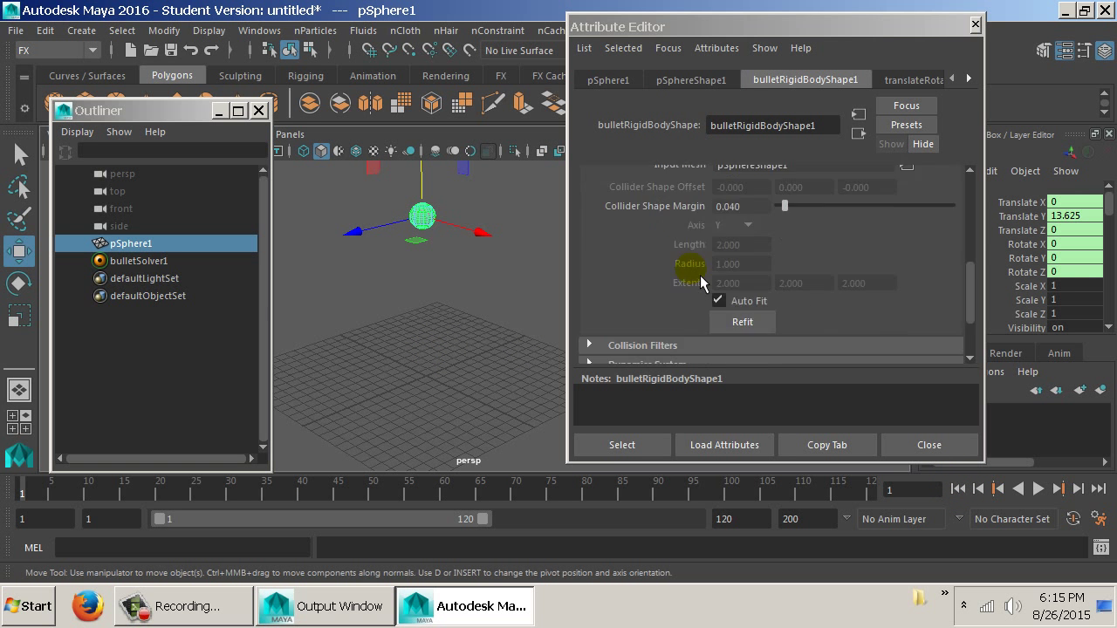
scroll(700, 275, up, 3)
scroll(700, 275, up, 3)
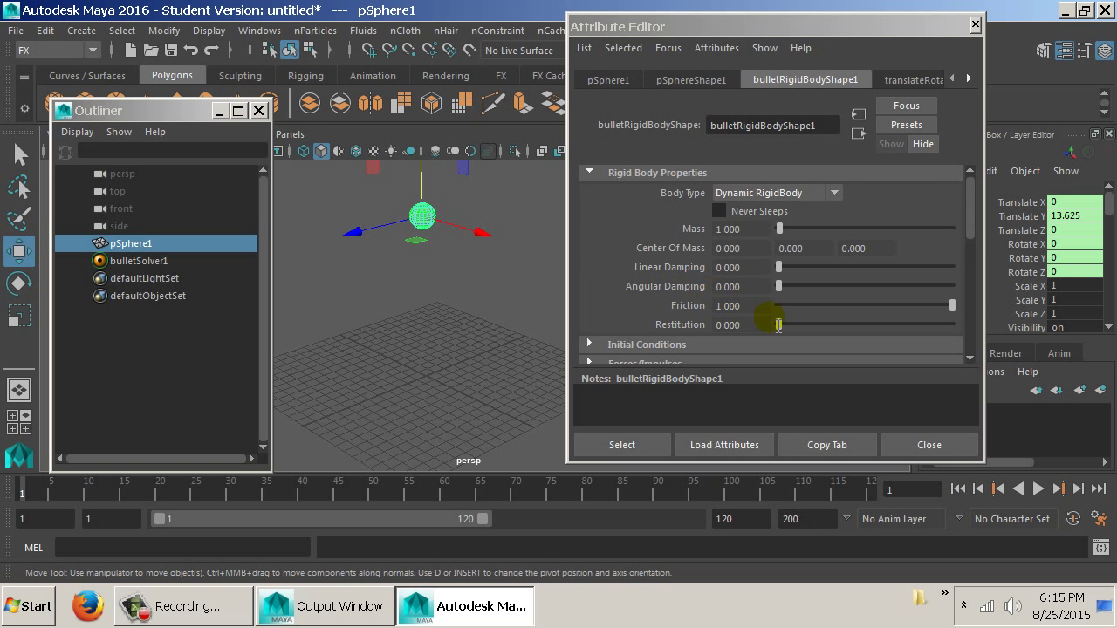
drag(792, 332, 915, 336)
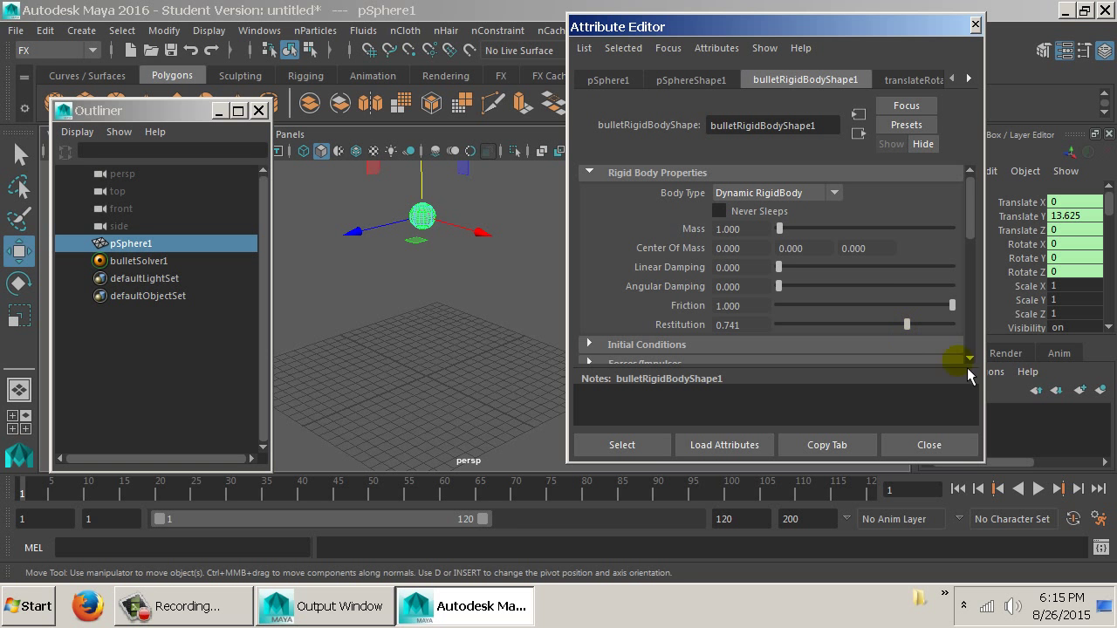
click(1037, 491)
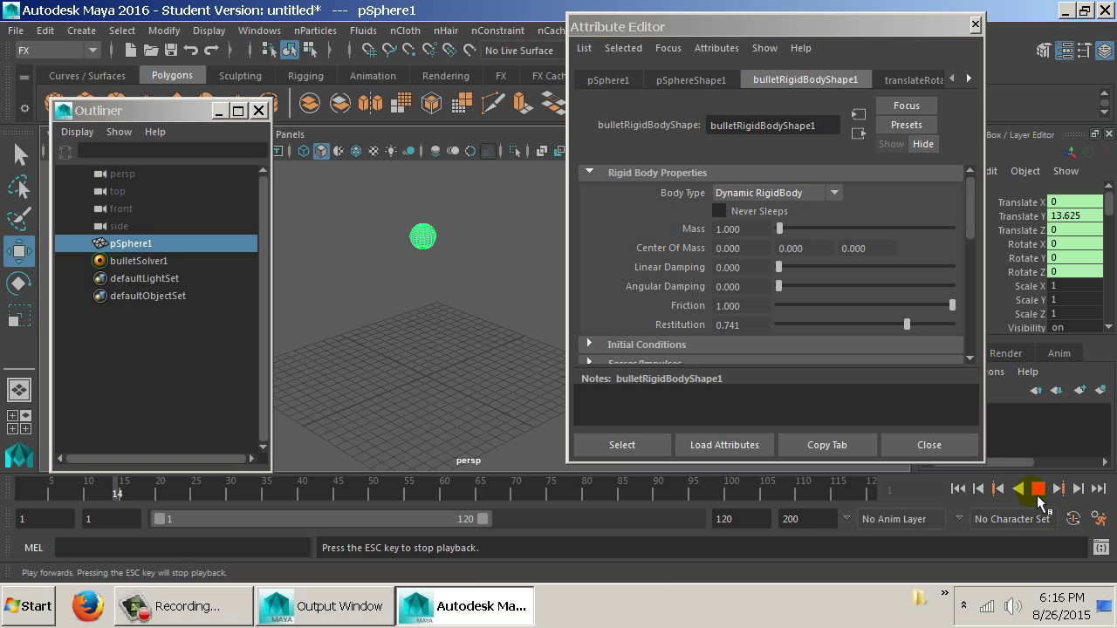
click(1039, 491)
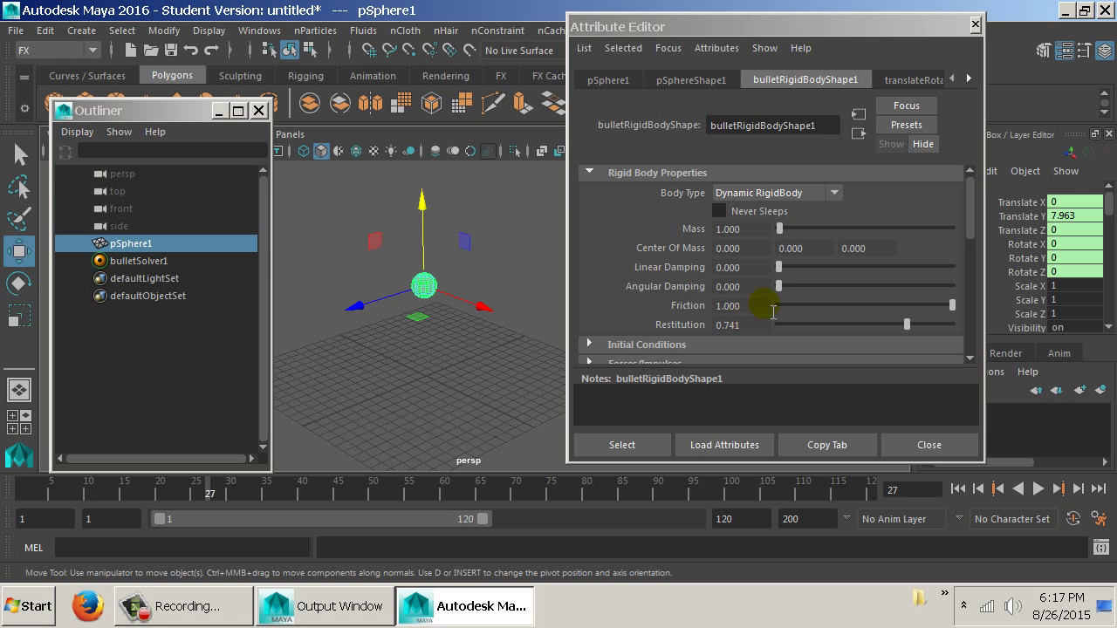
Set the sphere's rigid body Restitution to 1.000
drag(907, 327, 1012, 318)
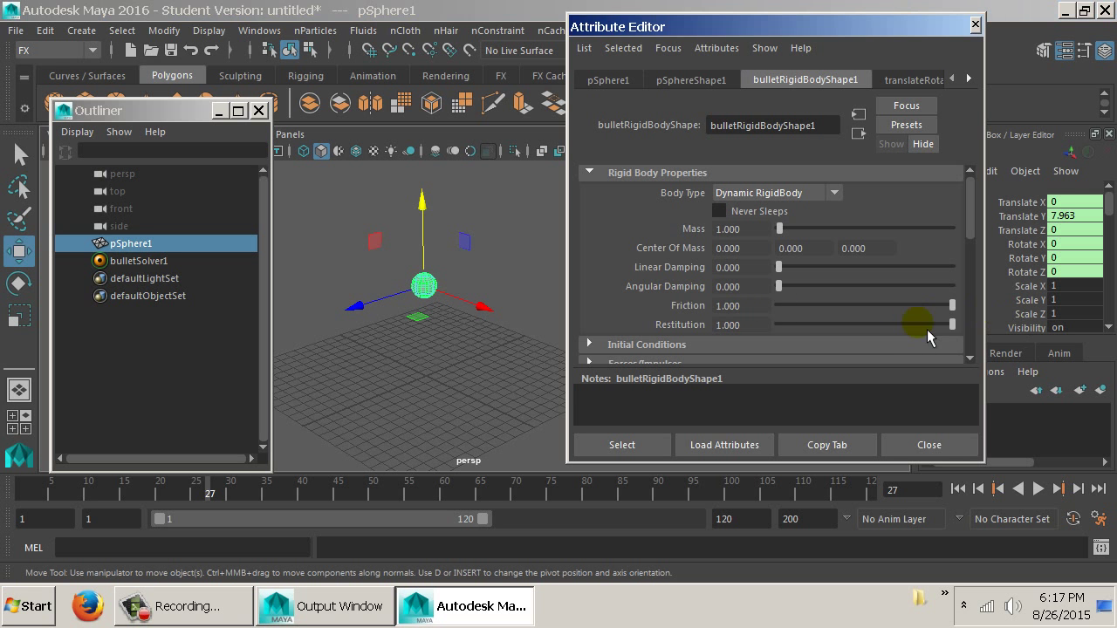
double_click(743, 326)
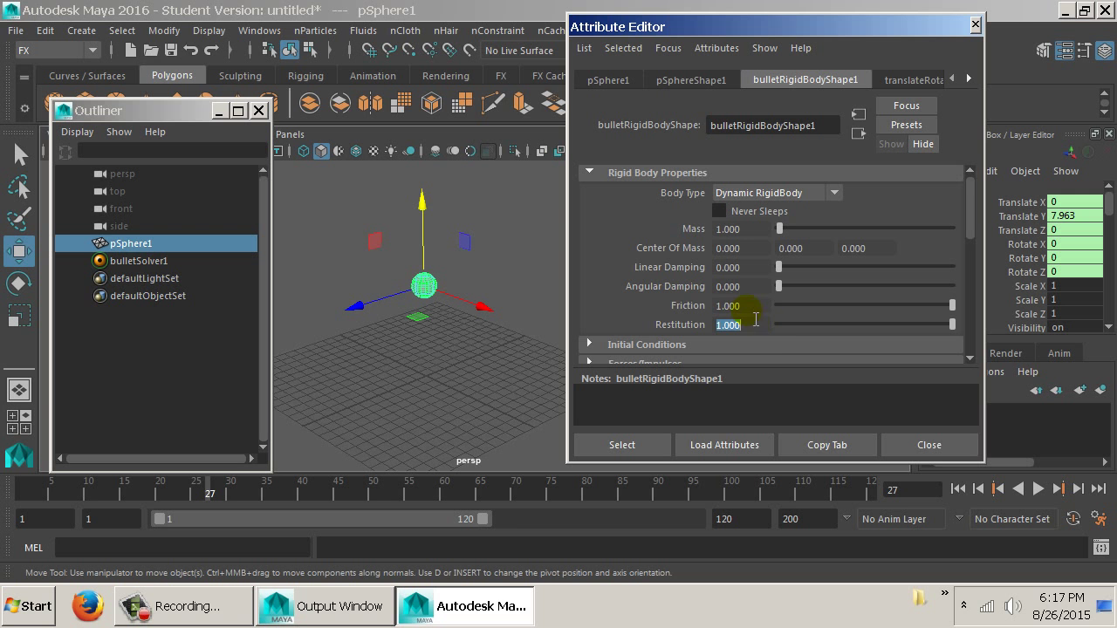
text(.1)
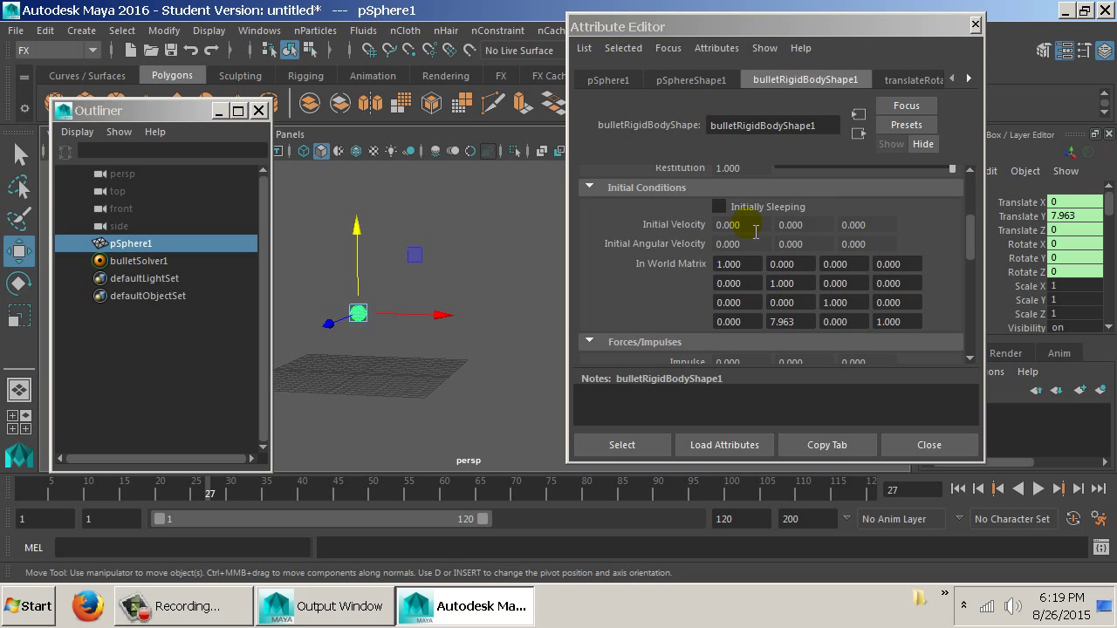
Set the X component of the sphere's Initial Velocity to 50
click(748, 225)
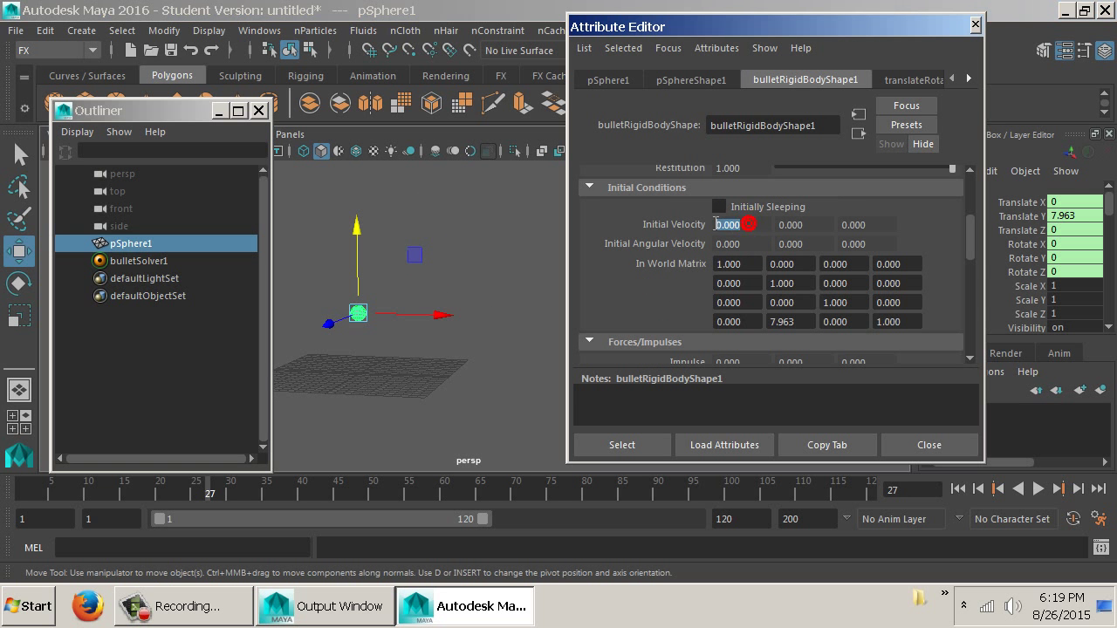
click(801, 226)
key(Tab)
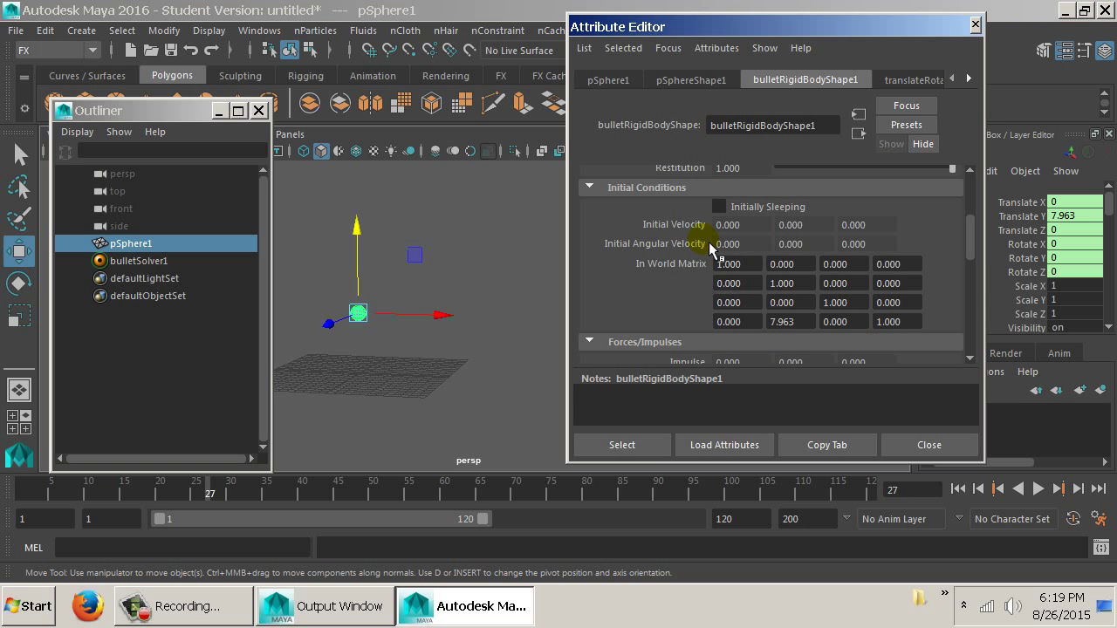
click(755, 223)
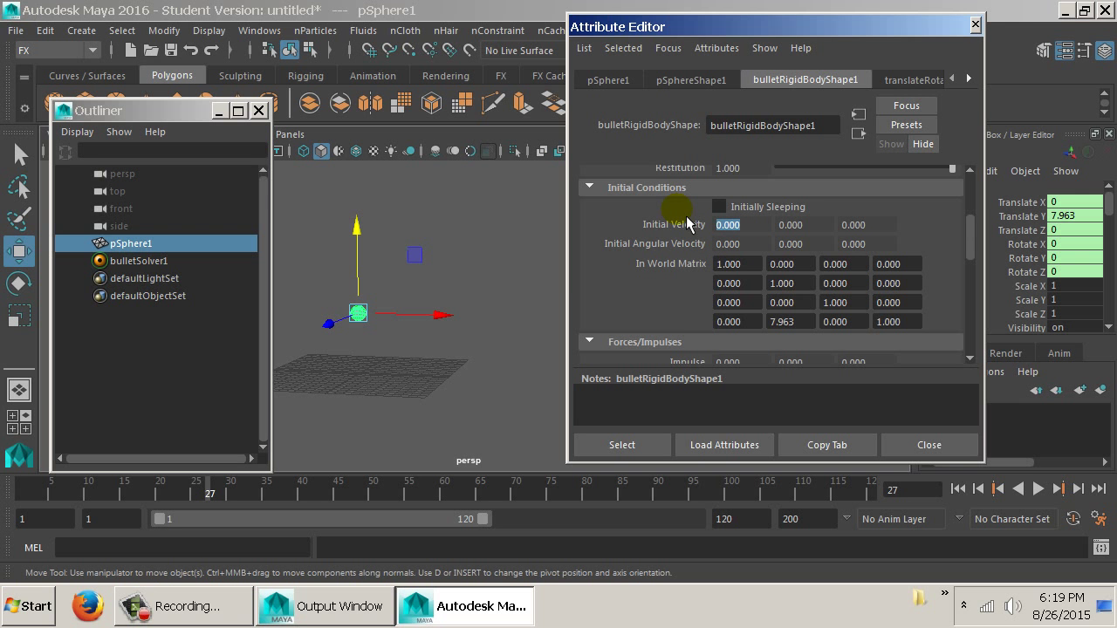
text(50)
key(Return)
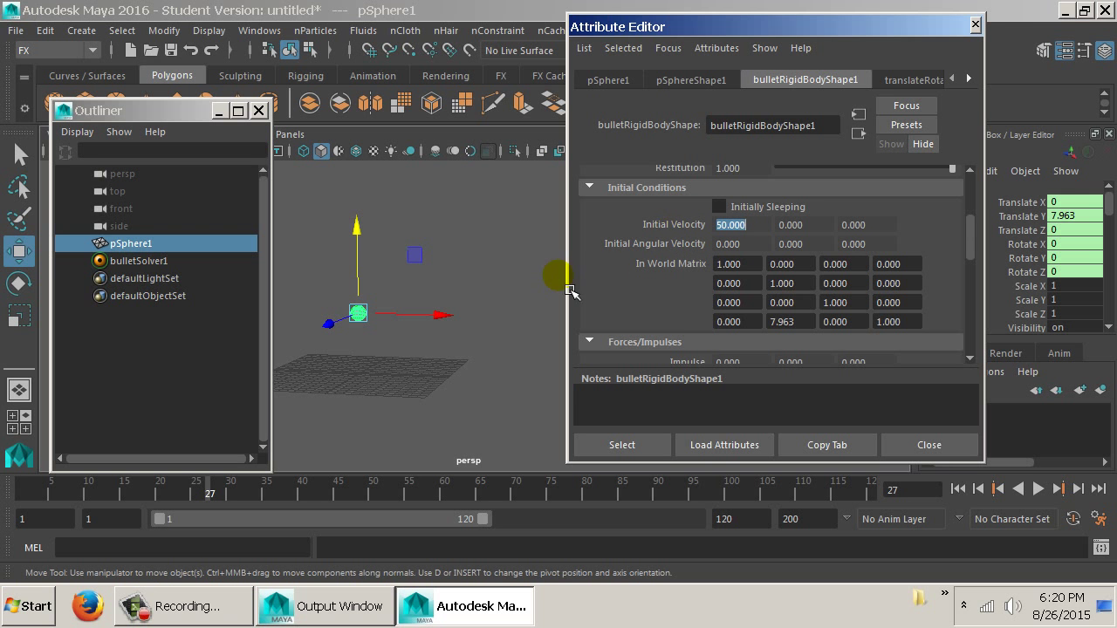
Play the simulation from the first frame and move the Attribute Editor aside to uncover more of the viewport
click(958, 489)
drag(465, 325, 415, 335)
key(alt+v)
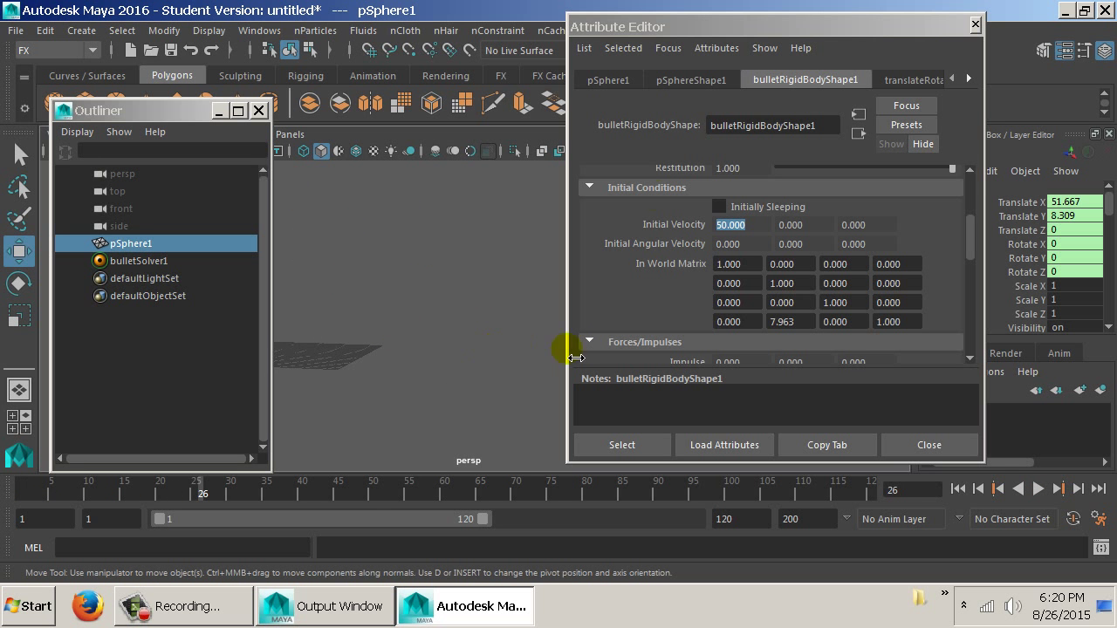
drag(693, 26, 887, 37)
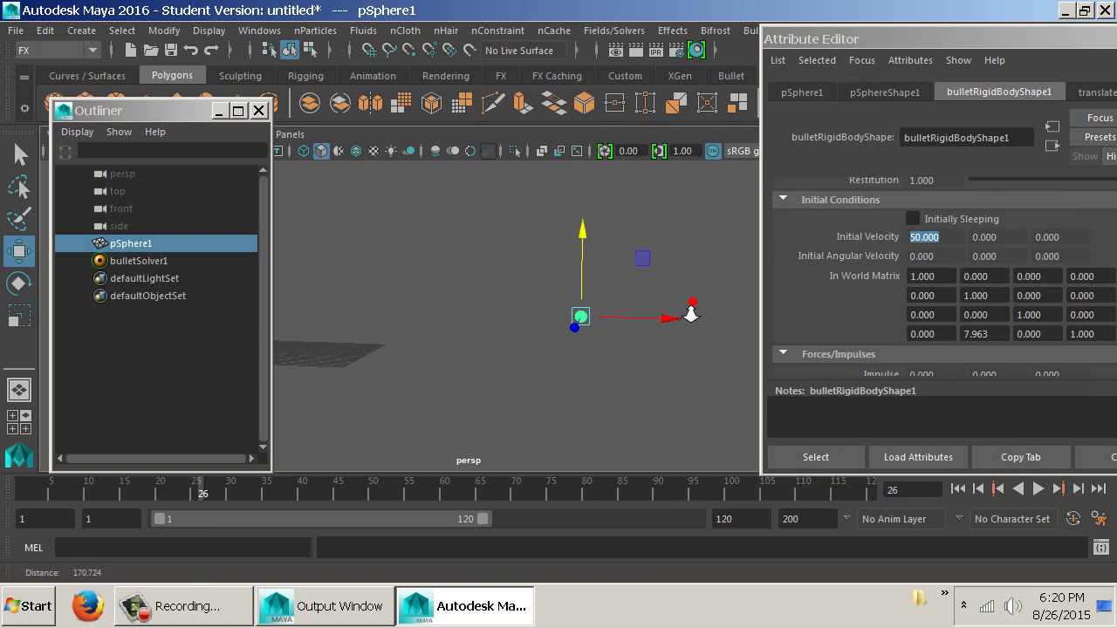
drag(725, 279, 654, 297)
Replay the simulation twice from the first frame, following the sphere's sideways motion with the camera
click(958, 490)
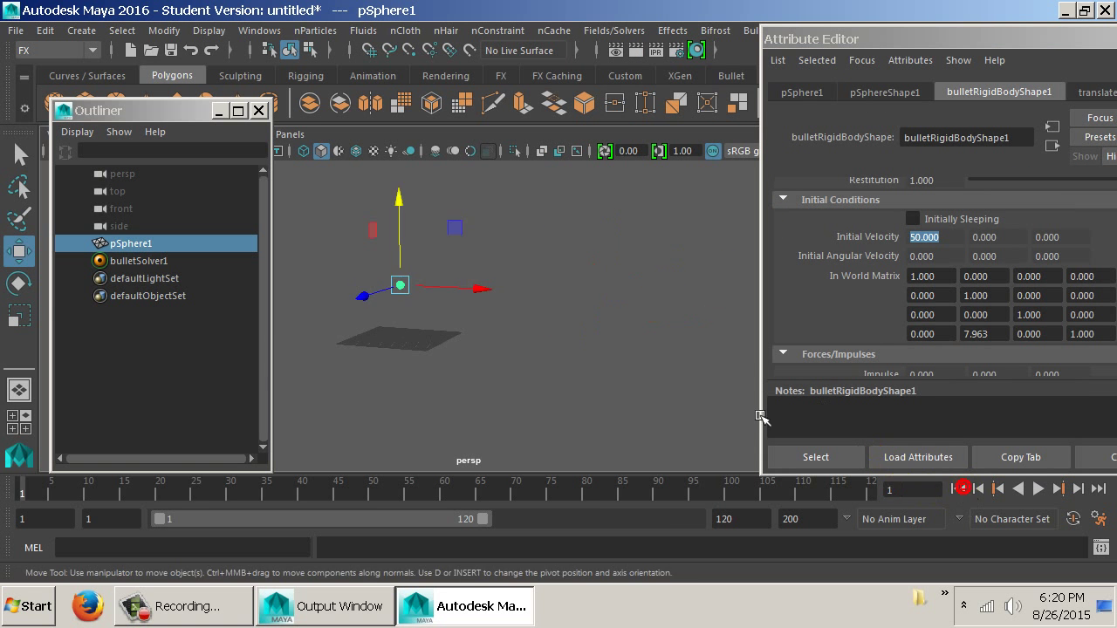
drag(619, 349, 628, 388)
key(alt+v)
key(alt+v)
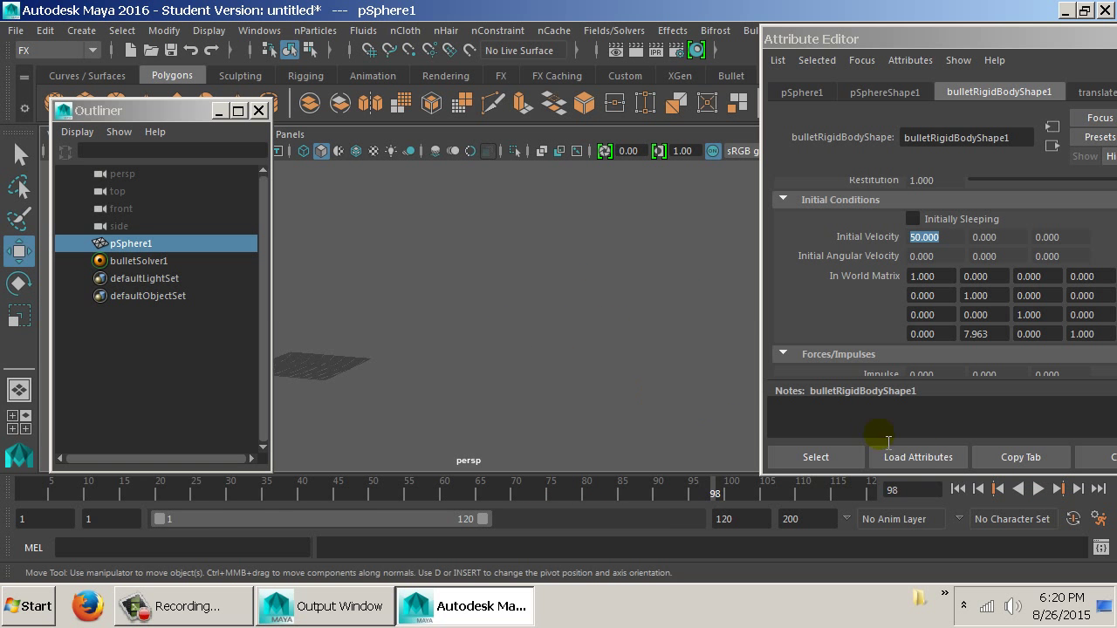
click(959, 490)
drag(550, 375, 593, 364)
key(alt+v)
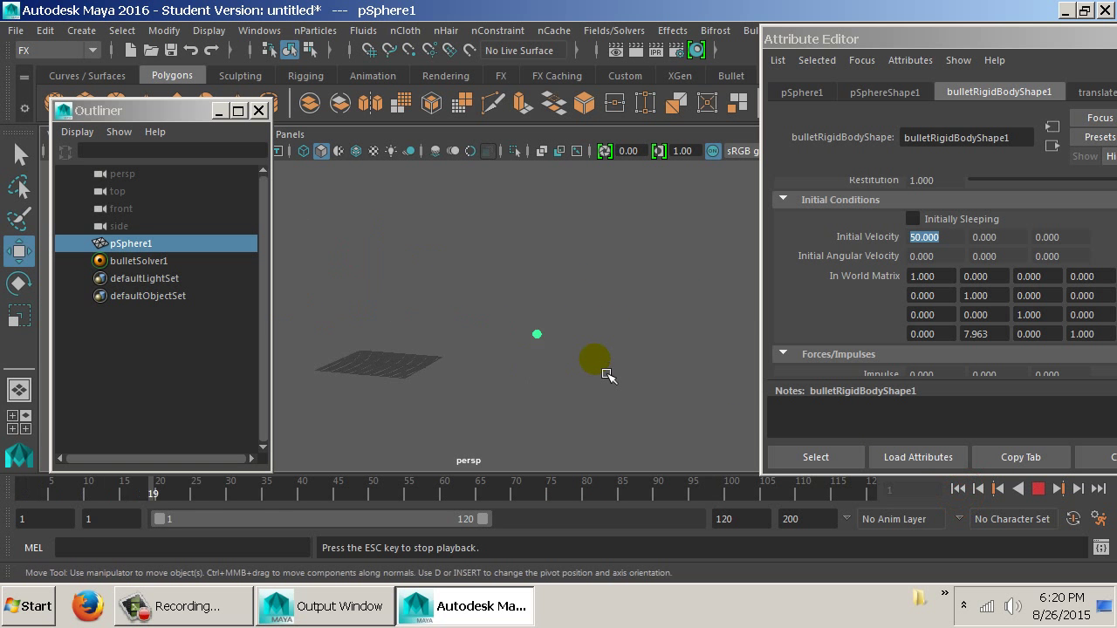
drag(608, 375, 731, 425)
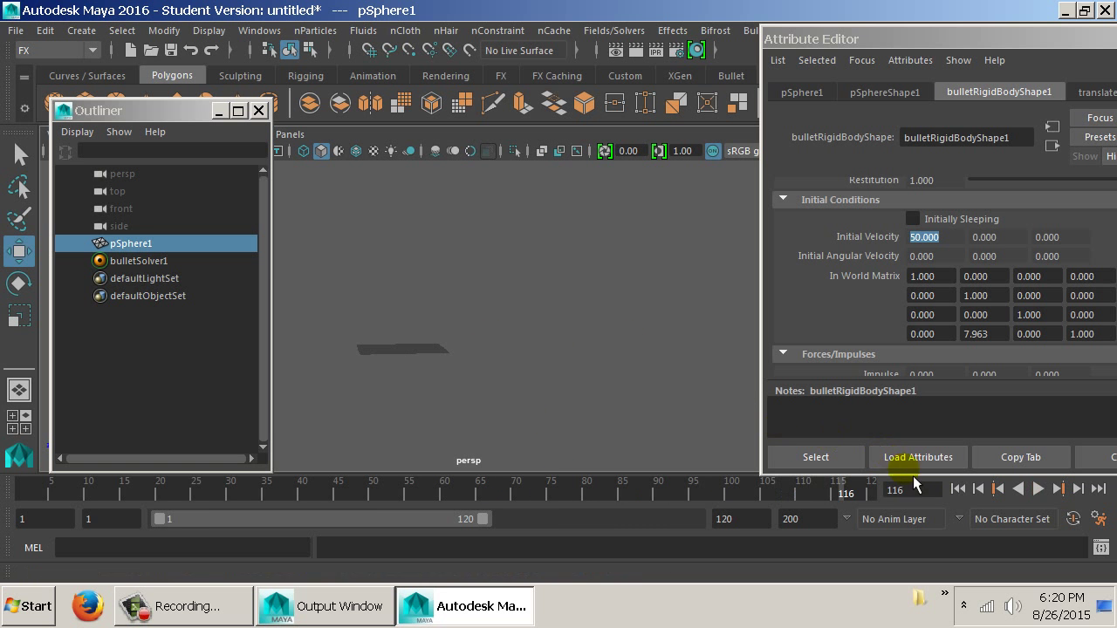
Run the simulation again while reviewing the rigid body's Forces/Impulses and Initial Conditions attributes, and stop playback
click(958, 489)
key(alt+v)
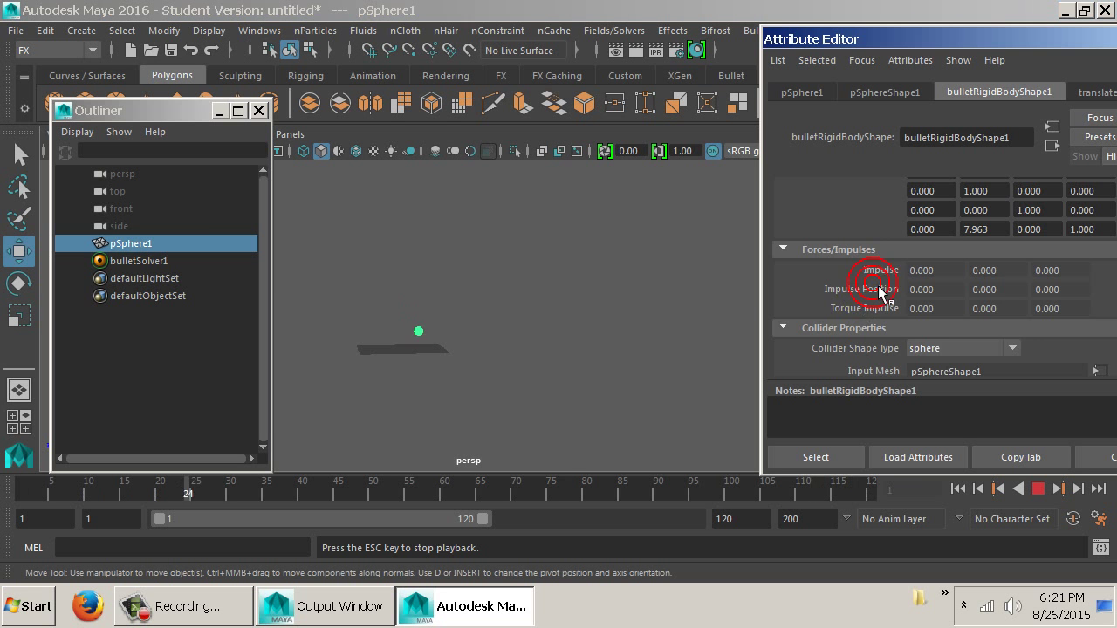
scroll(878, 294, up, 2)
scroll(876, 294, up, 2)
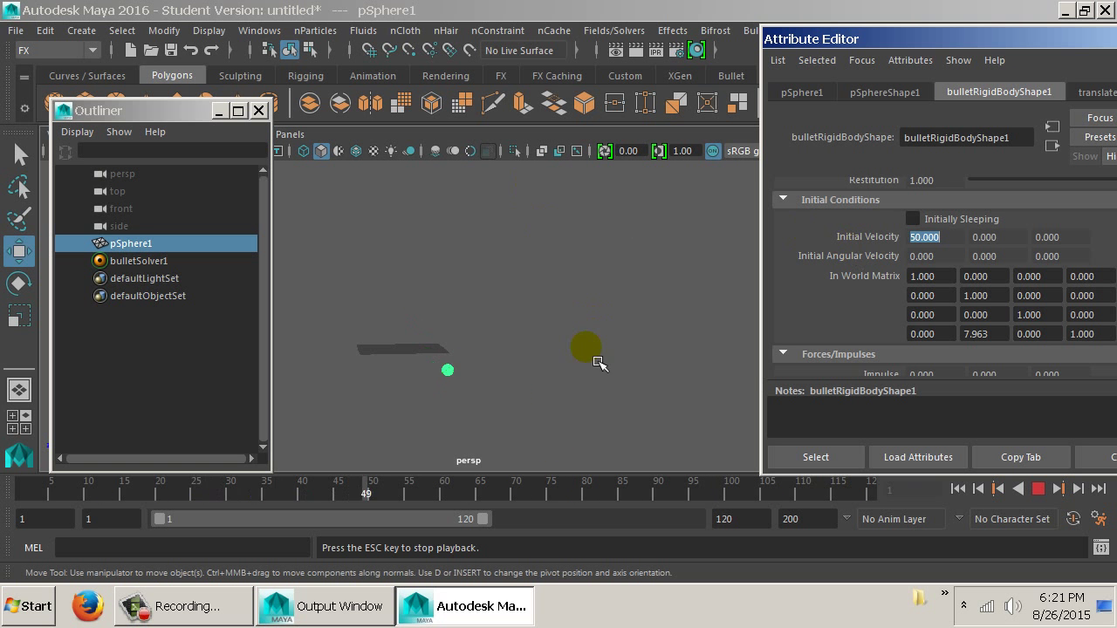
key(Escape)
Undo the creation of the second rigid body on the sphere and frame the sphere in the viewport
drag(502, 349, 554, 354)
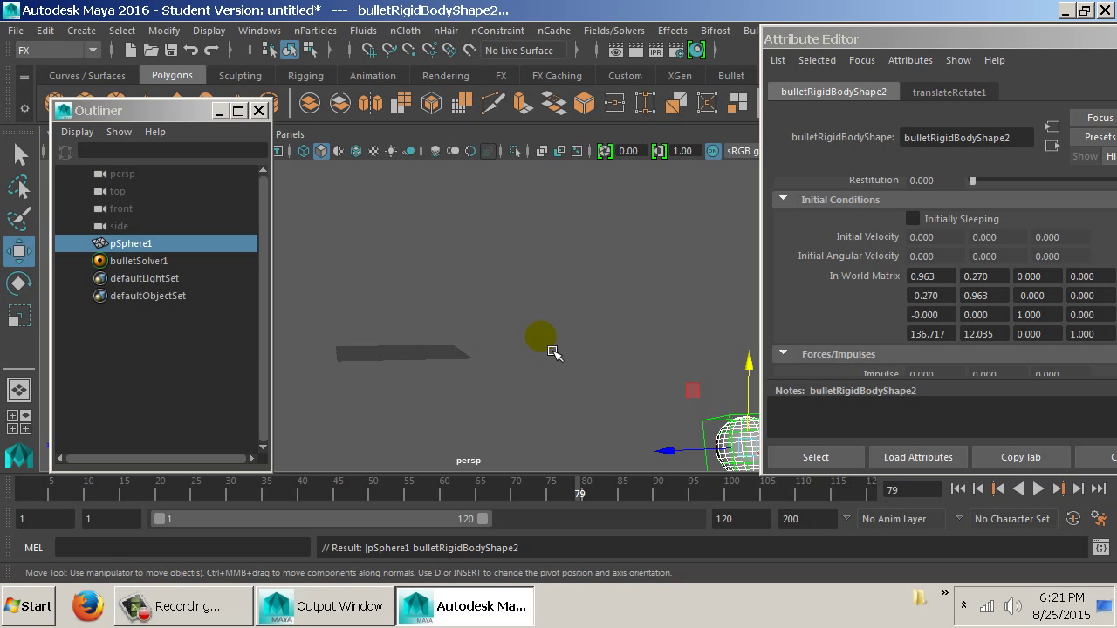
key(ctrl+z)
key(f)
drag(594, 352, 568, 324)
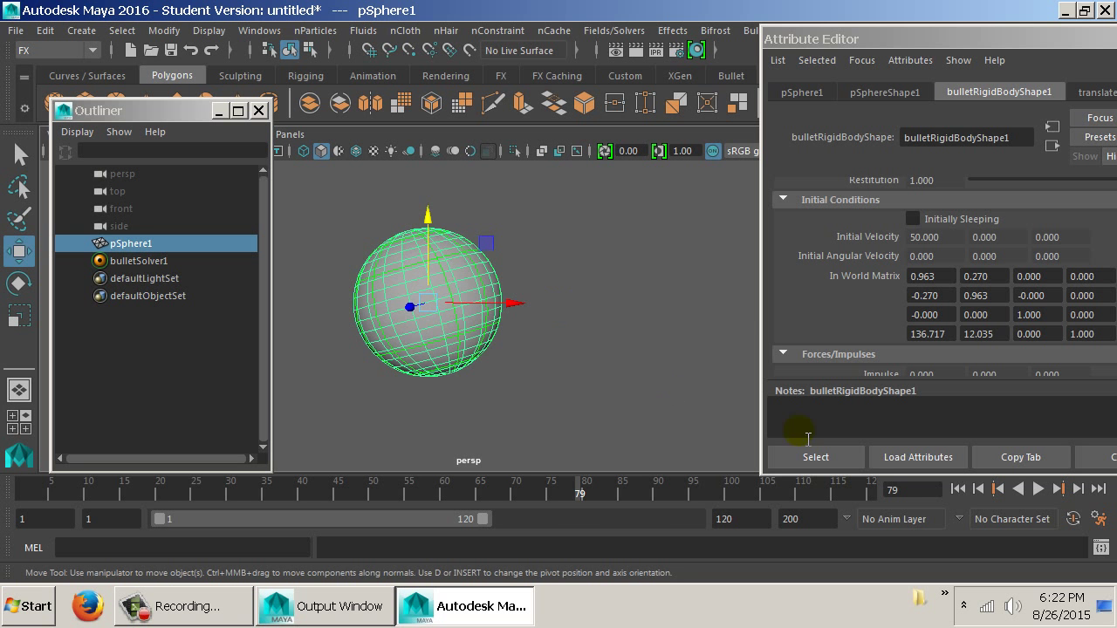
Return to the first frame, start a new scene without saving the current one, and close the Outliner
click(958, 489)
click(613, 335)
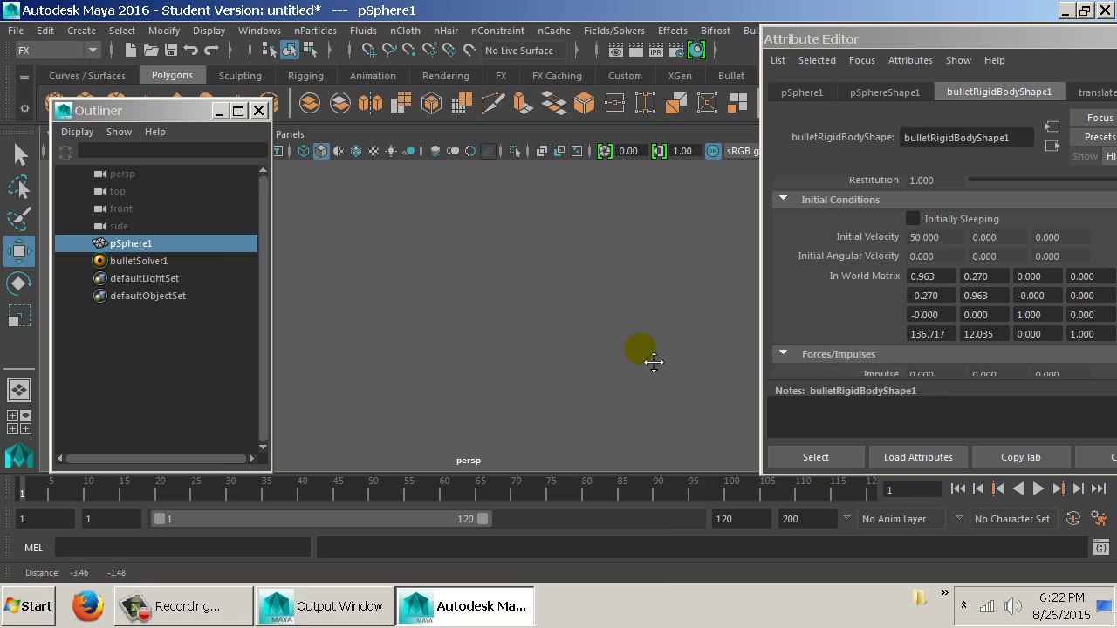
click(635, 350)
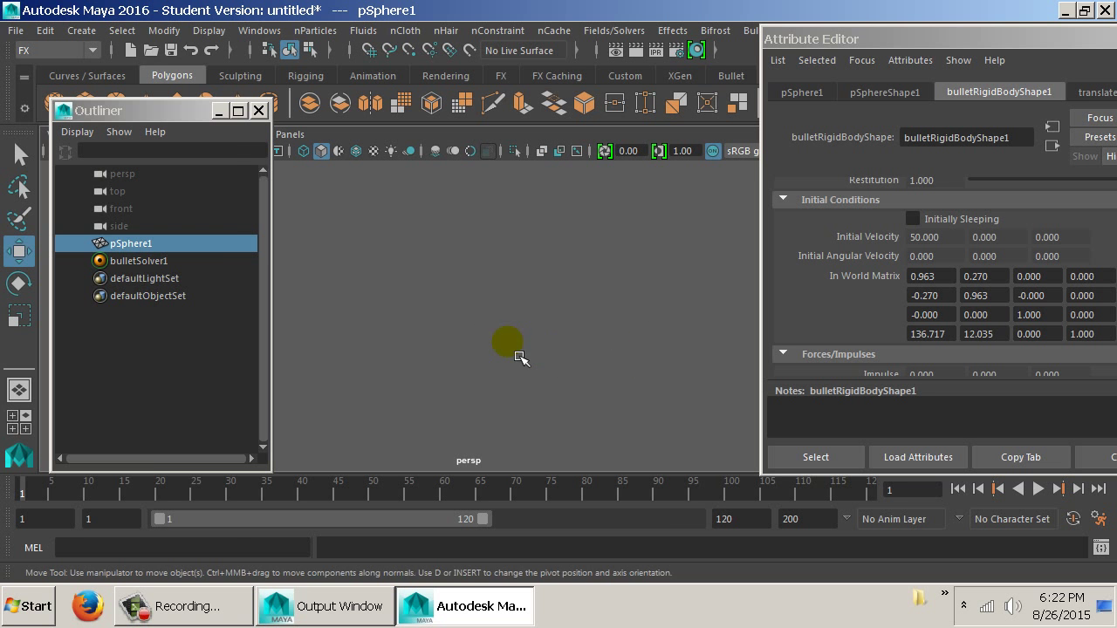
click(25, 26)
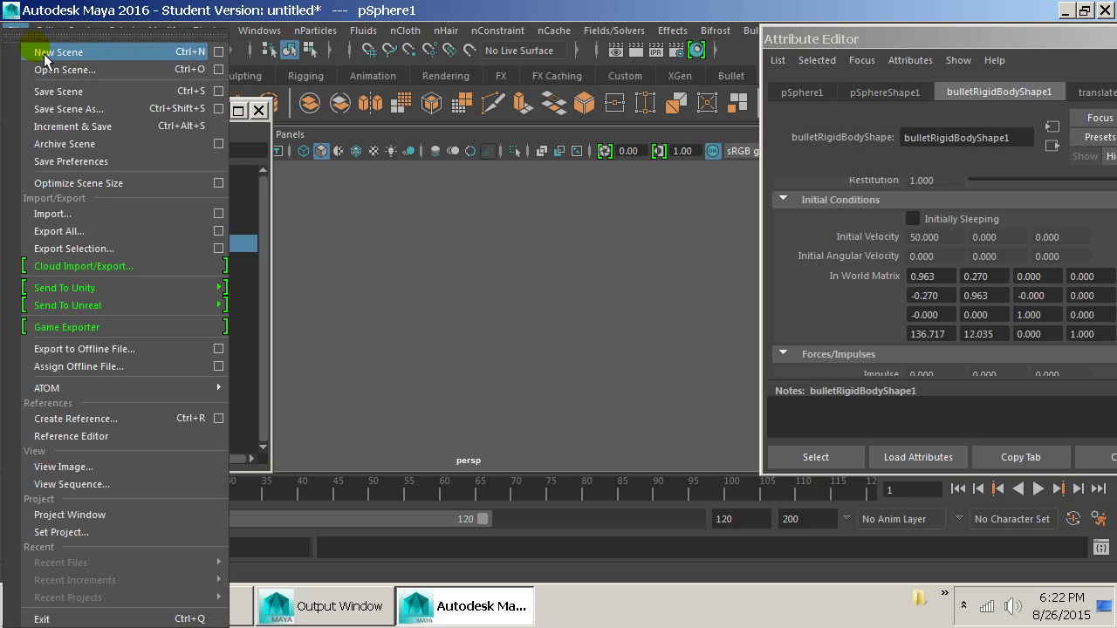
click(43, 53)
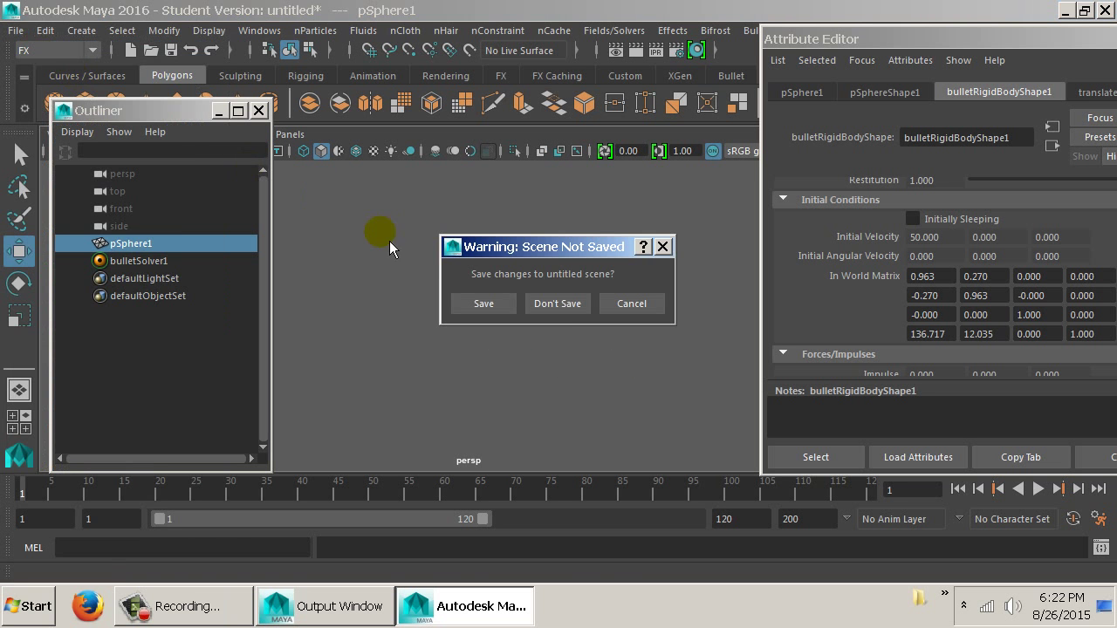
click(563, 303)
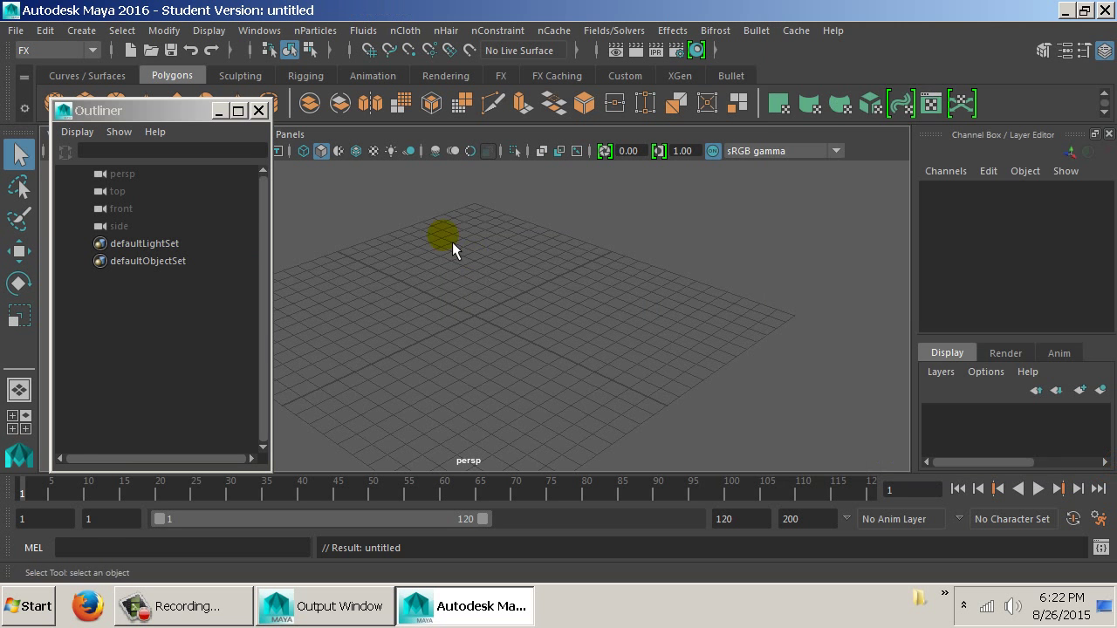
click(259, 111)
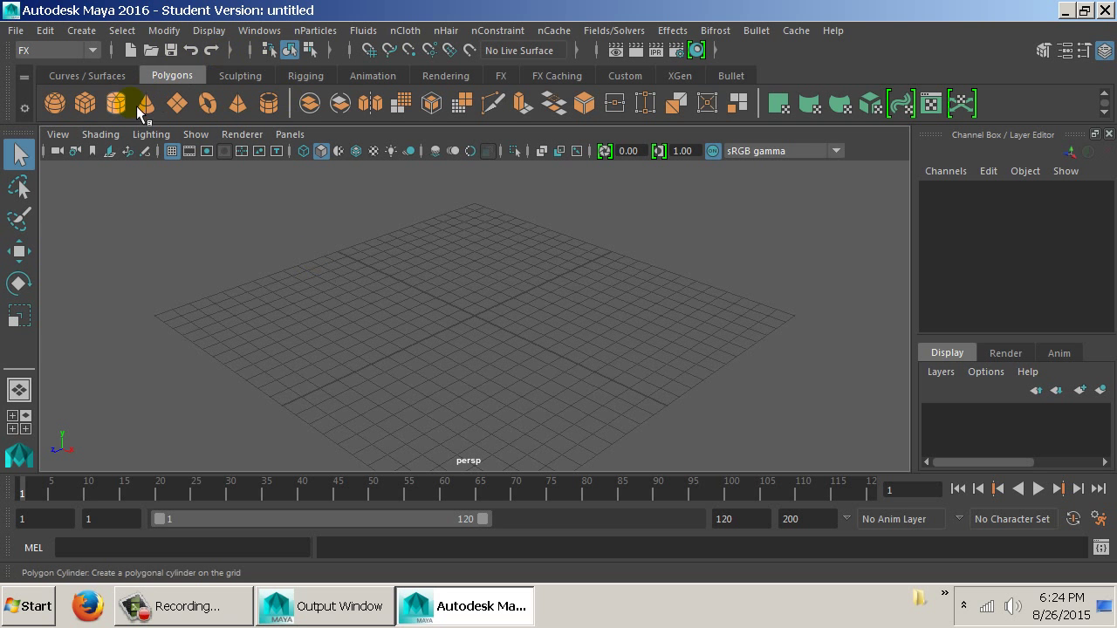
Create a polygon cube at the origin
click(92, 104)
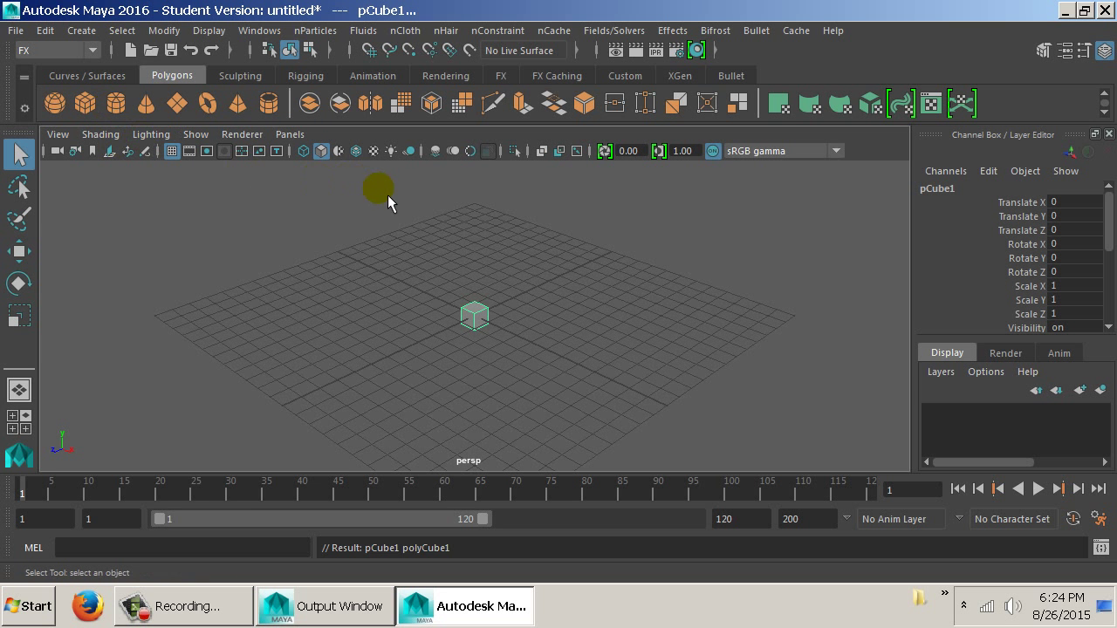
drag(436, 298, 577, 358)
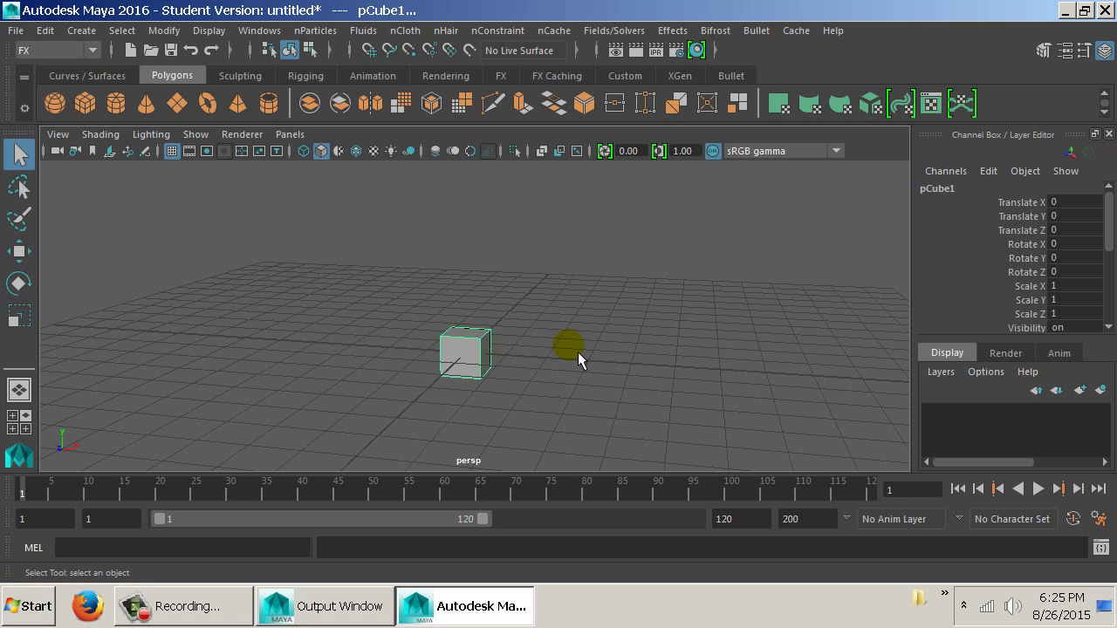
drag(527, 324, 531, 298)
Try moving the cube up about 0.55 units along Y by hand
key(w)
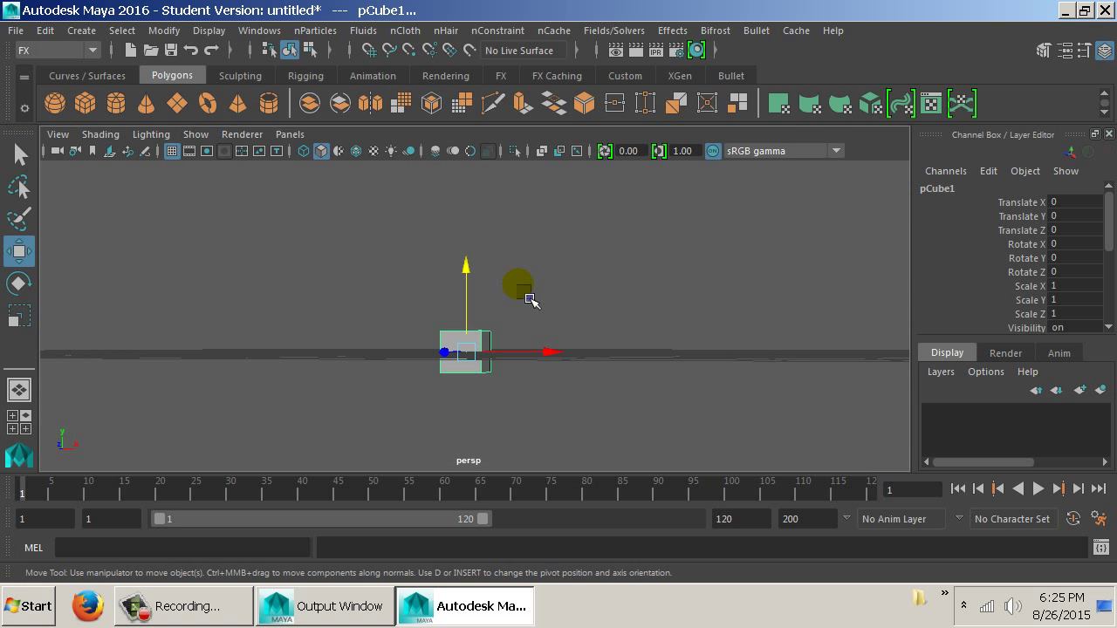
click(481, 279)
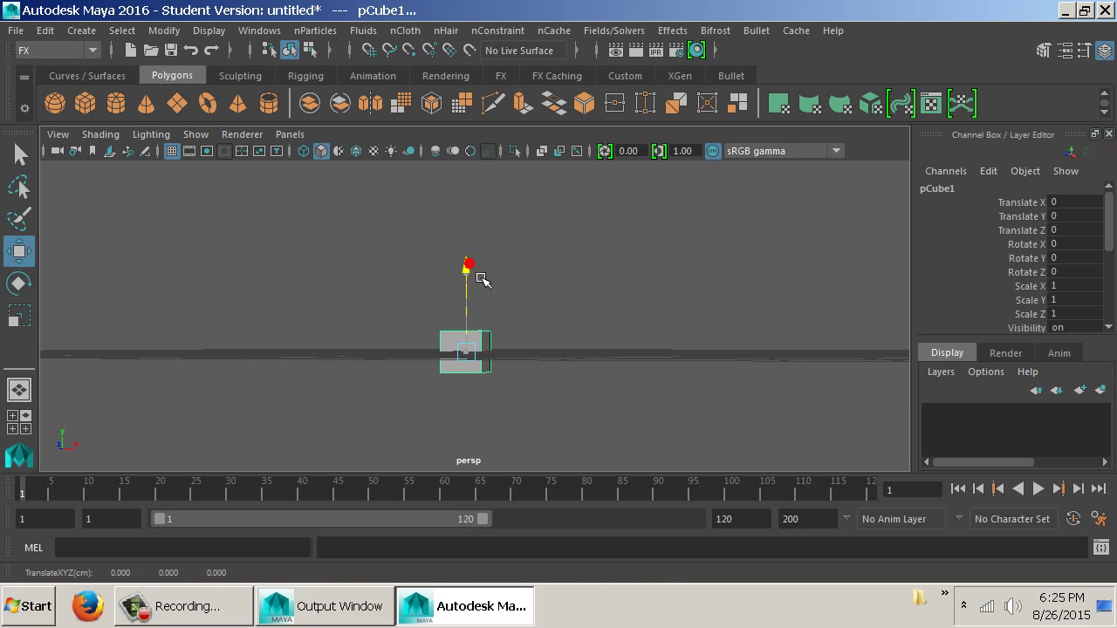
mouse_move(480, 279)
mouse_down()
mouse_move(486, 242)
mouse_move(484, 260)
mouse_up()
key(ctrl+z)
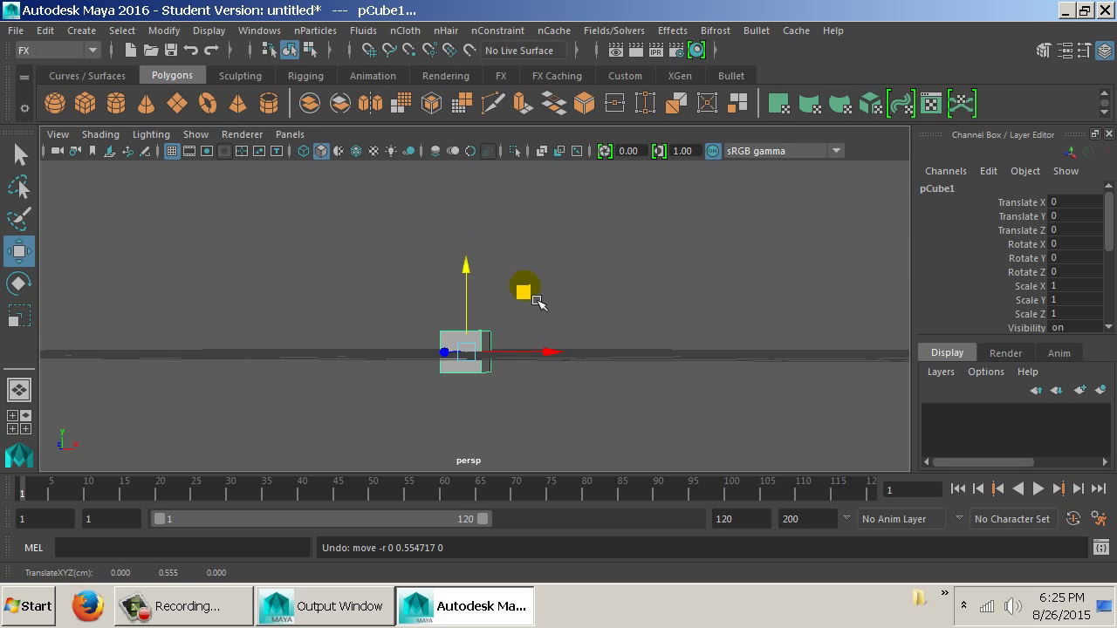
Set the cube's Translate Y to 0.5 to rest it on the grid
alt+drag(541, 304, 644, 330)
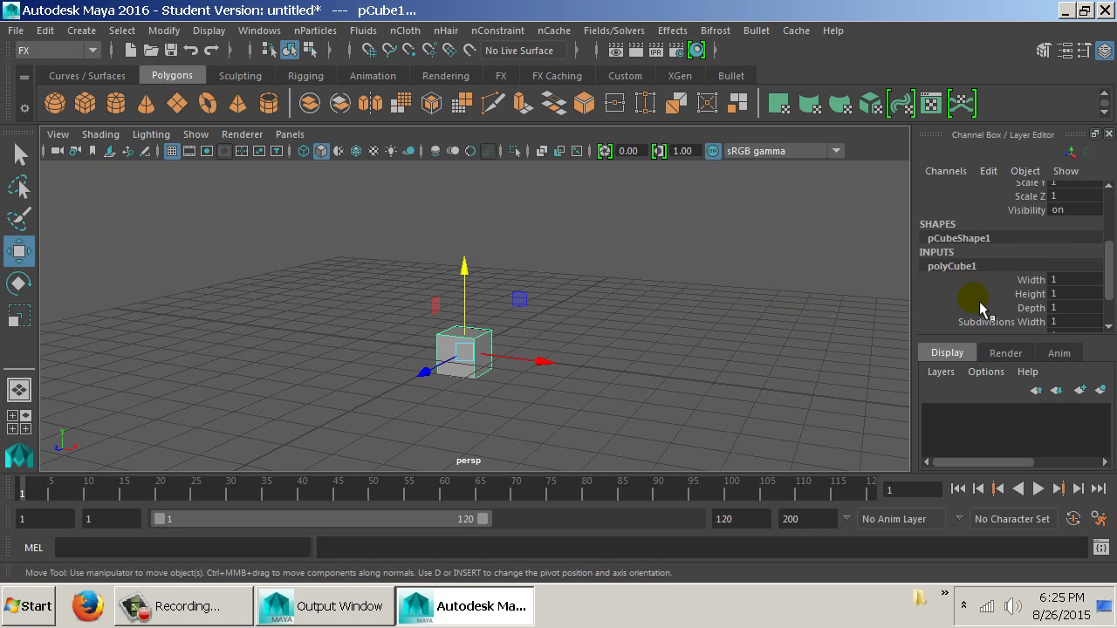
scroll(980, 311, down, 5)
drag(1070, 241, 1054, 271)
scroll(1055, 270, up, 5)
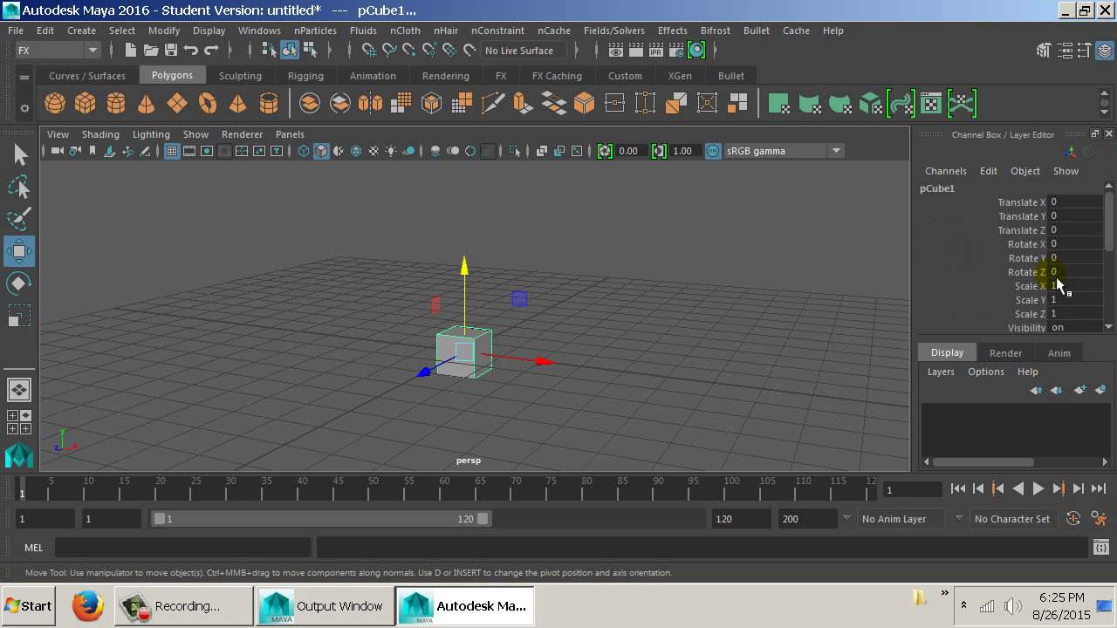
drag(574, 360, 603, 364)
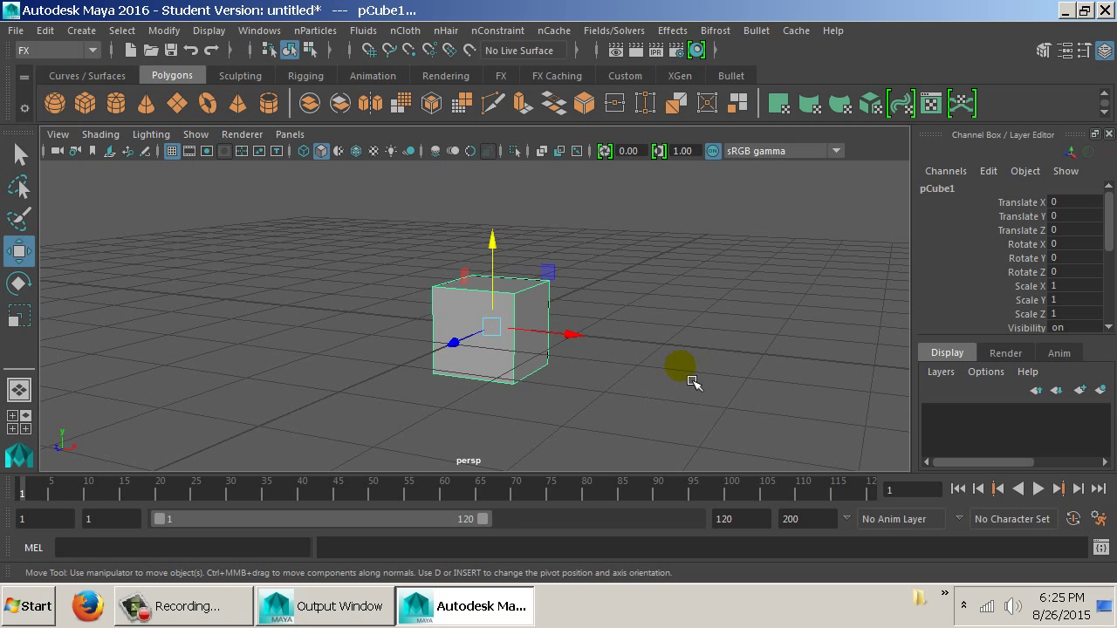
double_click(1067, 215)
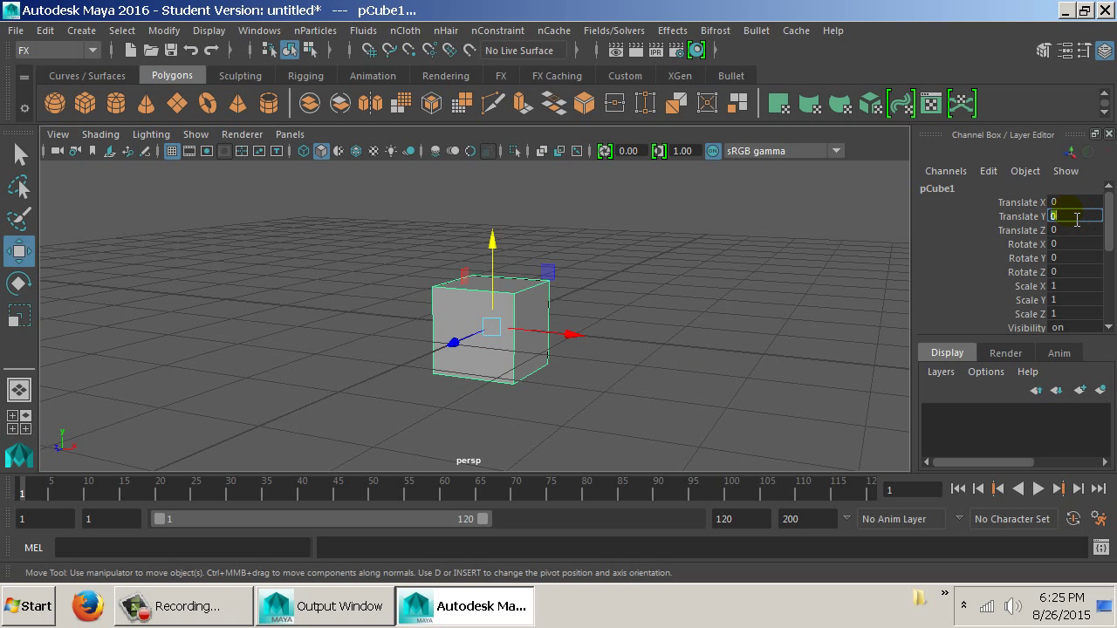
text(.5)
key(Return)
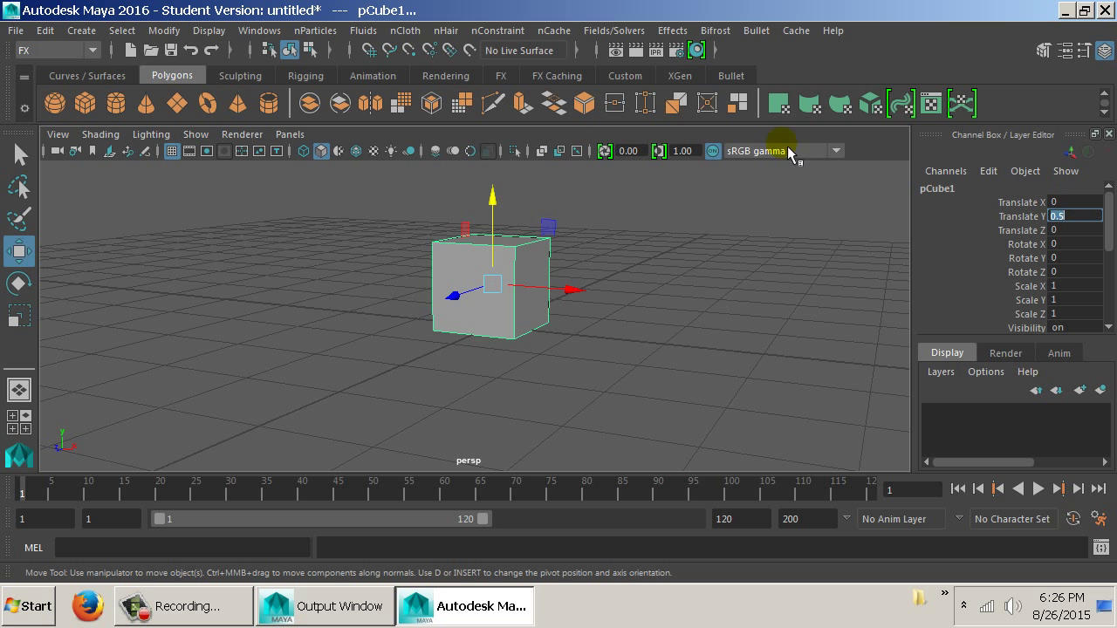
Duplicate the cube and set the copy's Translate Y to 1.5 to stack it on the first
drag(625, 291, 667, 299)
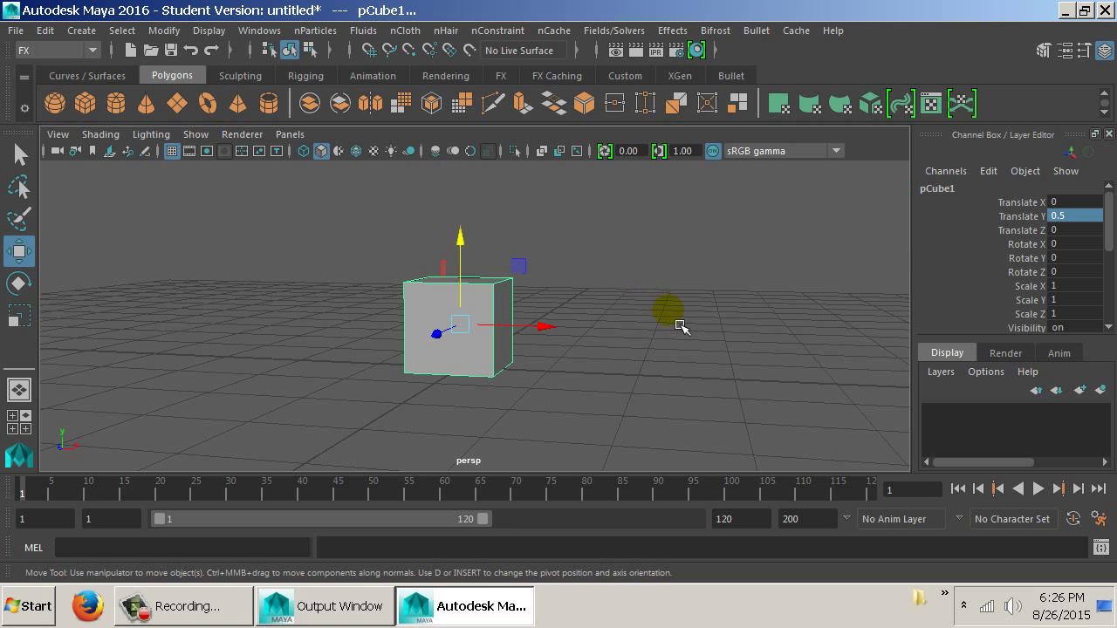
key(ctrl+d)
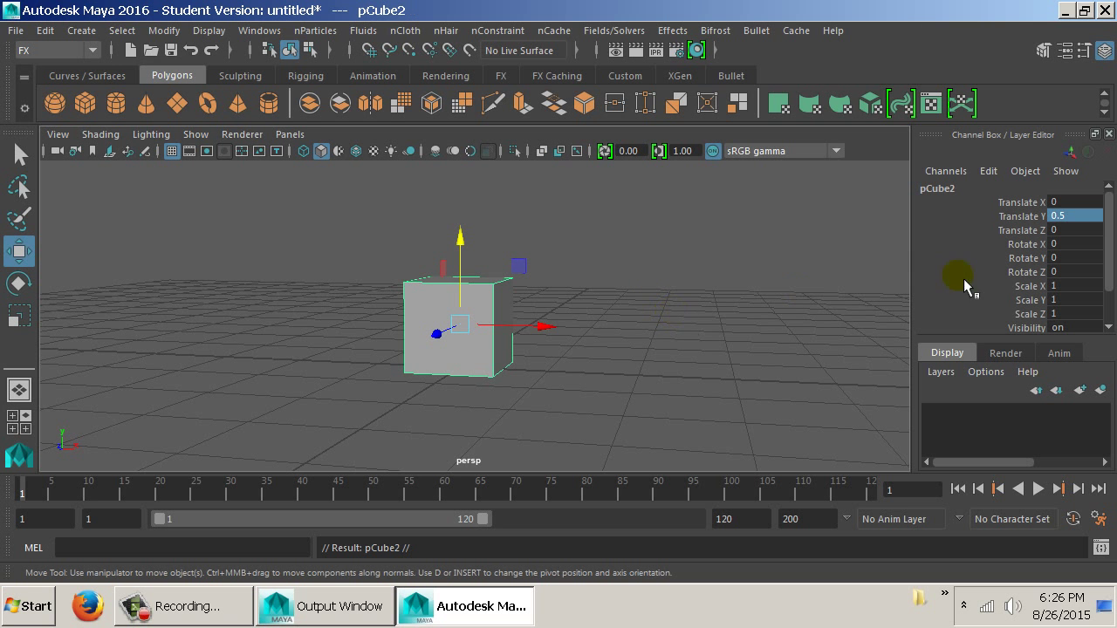
click(1059, 217)
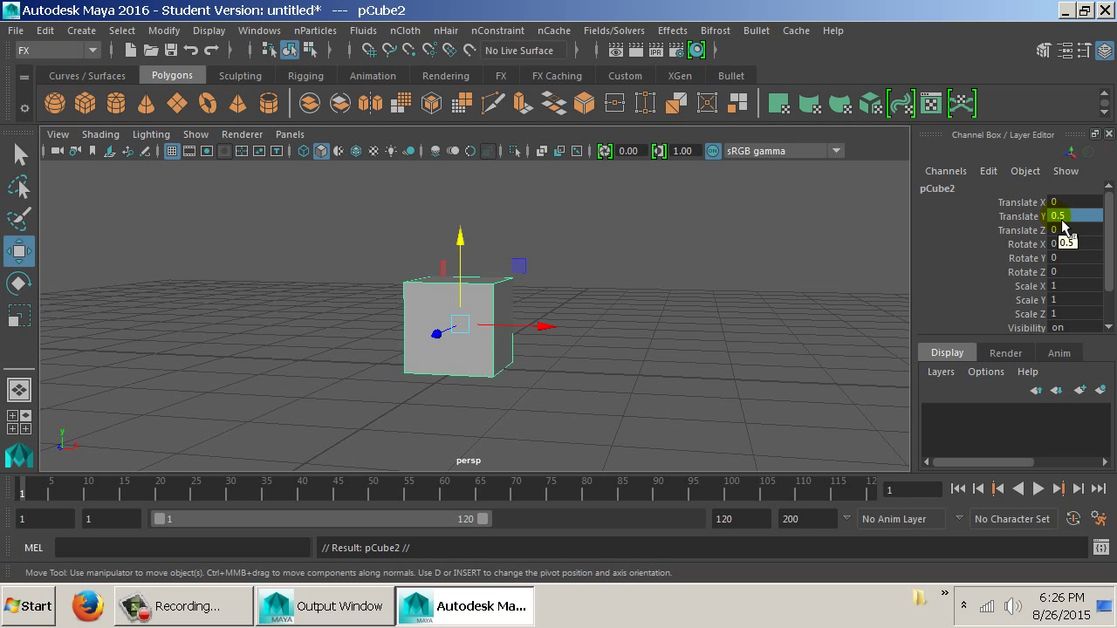
double_click(1062, 224)
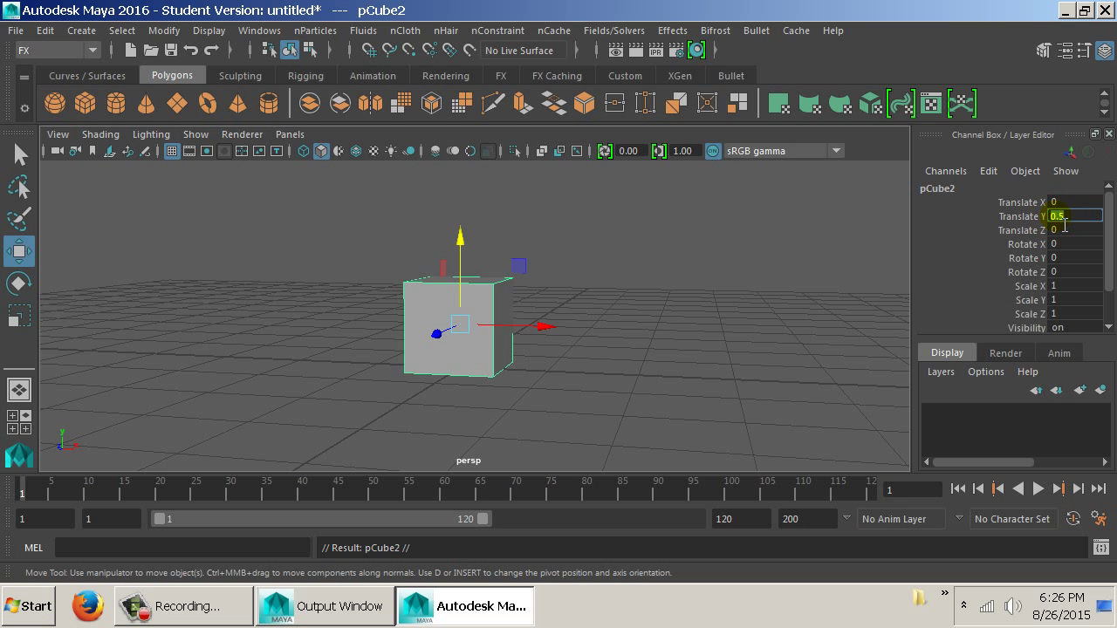
text(1.5)
key(Return)
drag(599, 276, 387, 323)
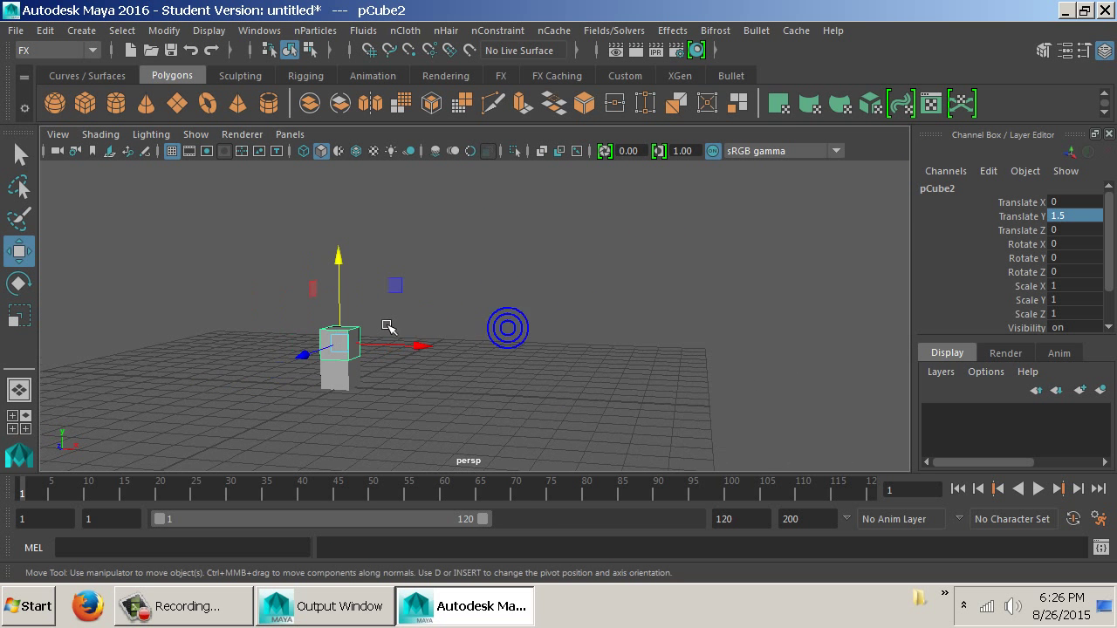
Repeat Duplicate with Transform on the top cube to build a 16-cube column reaching Translate Y 15.5
key(shift+d)
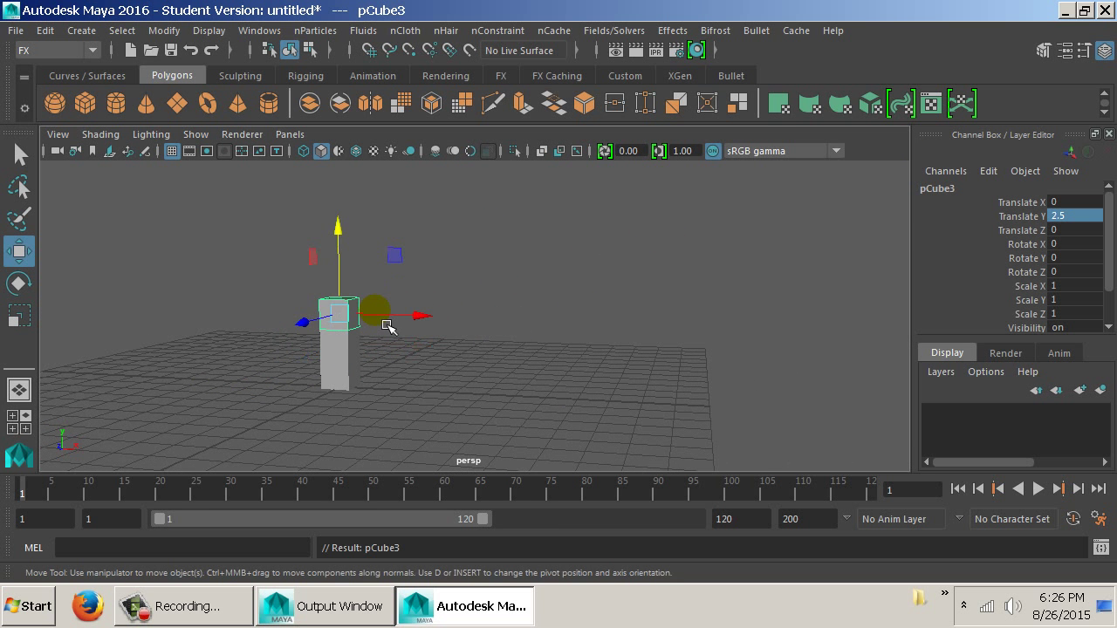
key(shift+d)
key(shift+d)
key(shift+d)
key(shift+d)
key(shift+d)
key(shift+d)
key(shift+d)
key(shift+d)
key(shift+d)
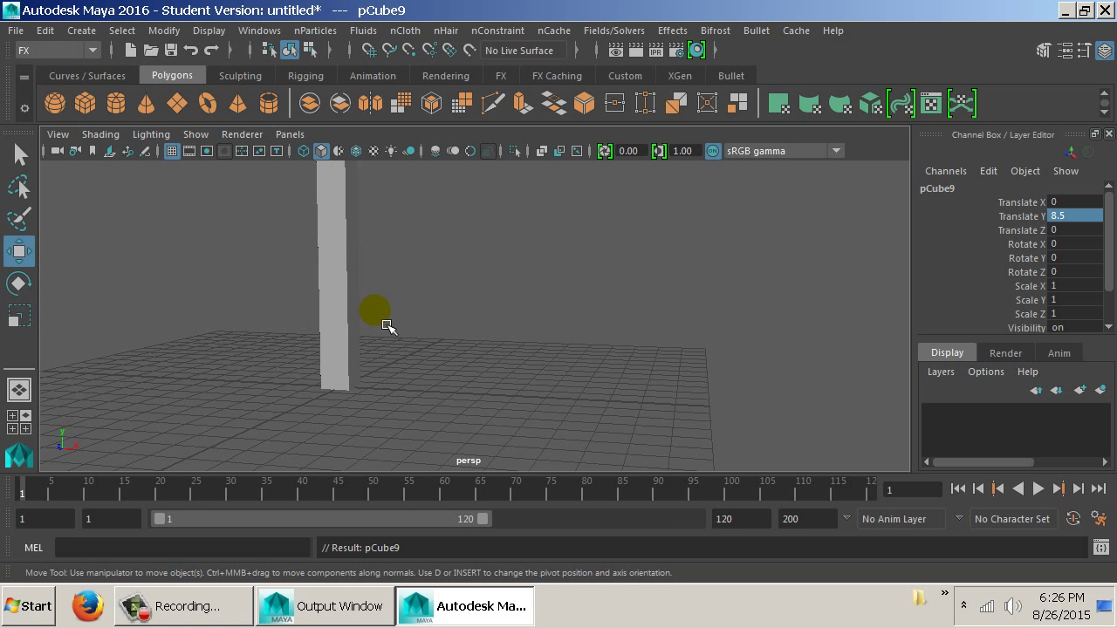
mouse_move(469, 349)
mouse_down()
mouse_move(379, 305)
mouse_move(449, 355)
mouse_up()
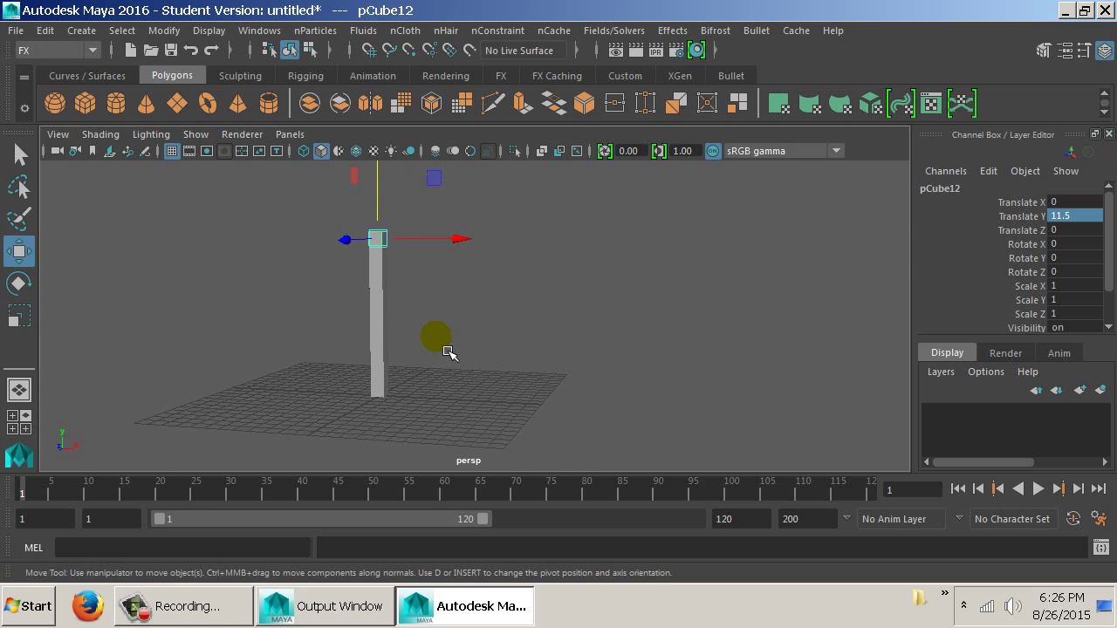
key(shift+d)
key(shift+d)
key(shift+d)
key(shift+d)
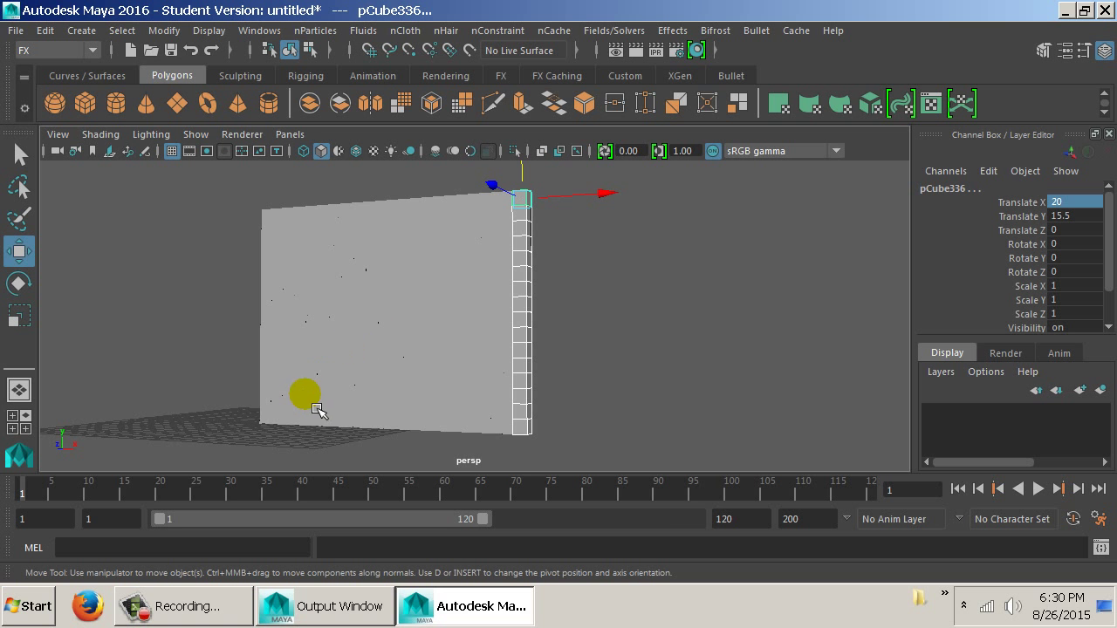
Create a polygon sphere and place it in front of the cube wall at about X 9.7, Y 8.66, Z 37.13
drag(586, 349, 576, 371)
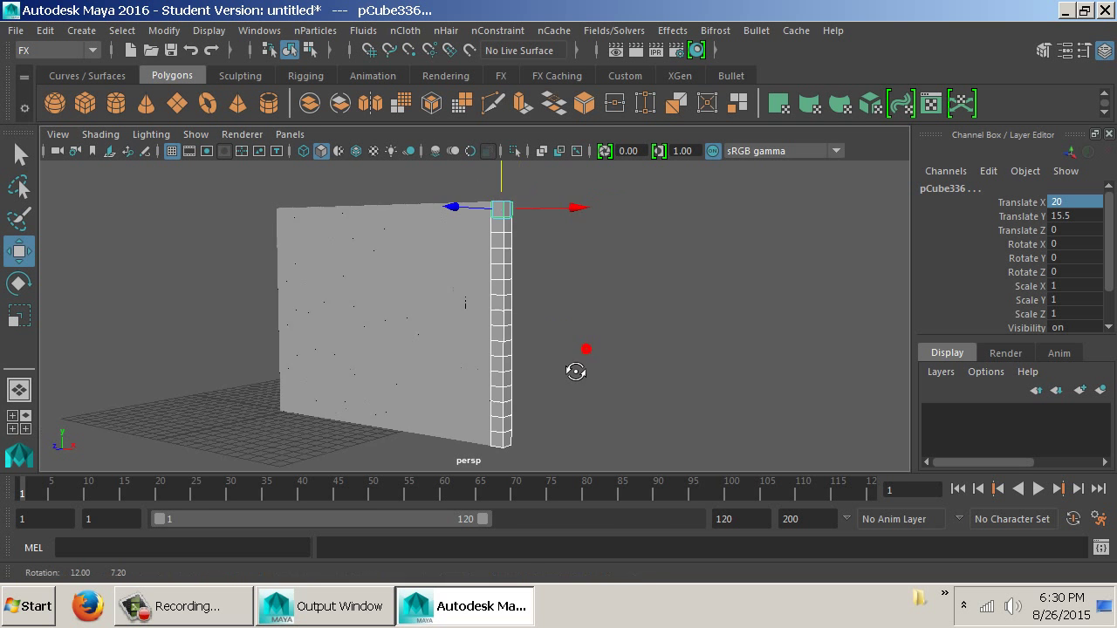
scroll(576, 371, down, 5)
drag(429, 299, 461, 324)
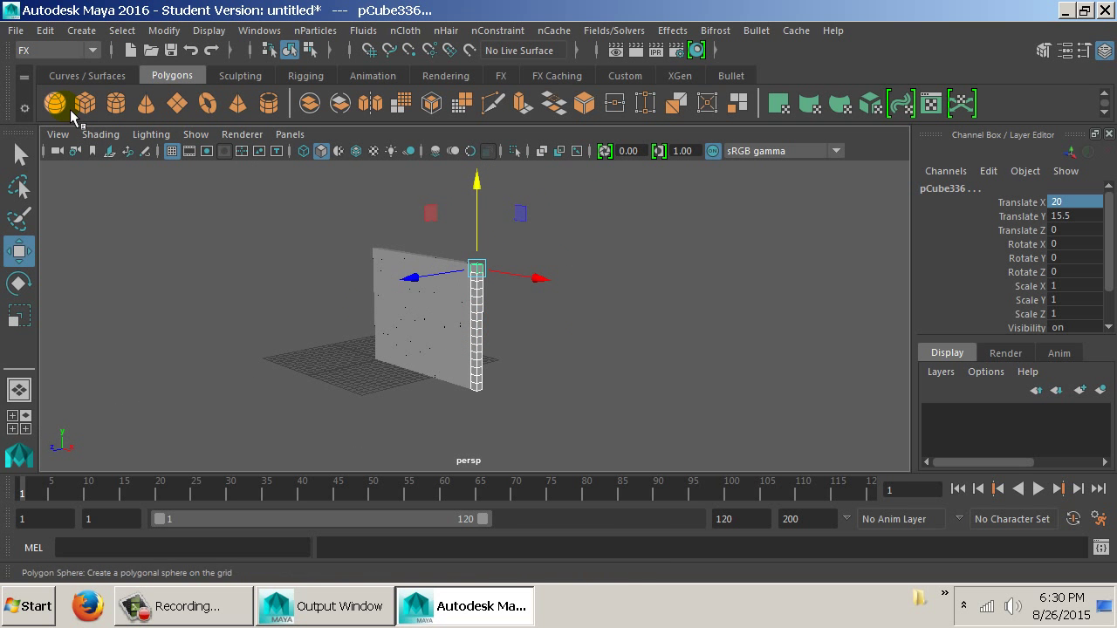
click(59, 103)
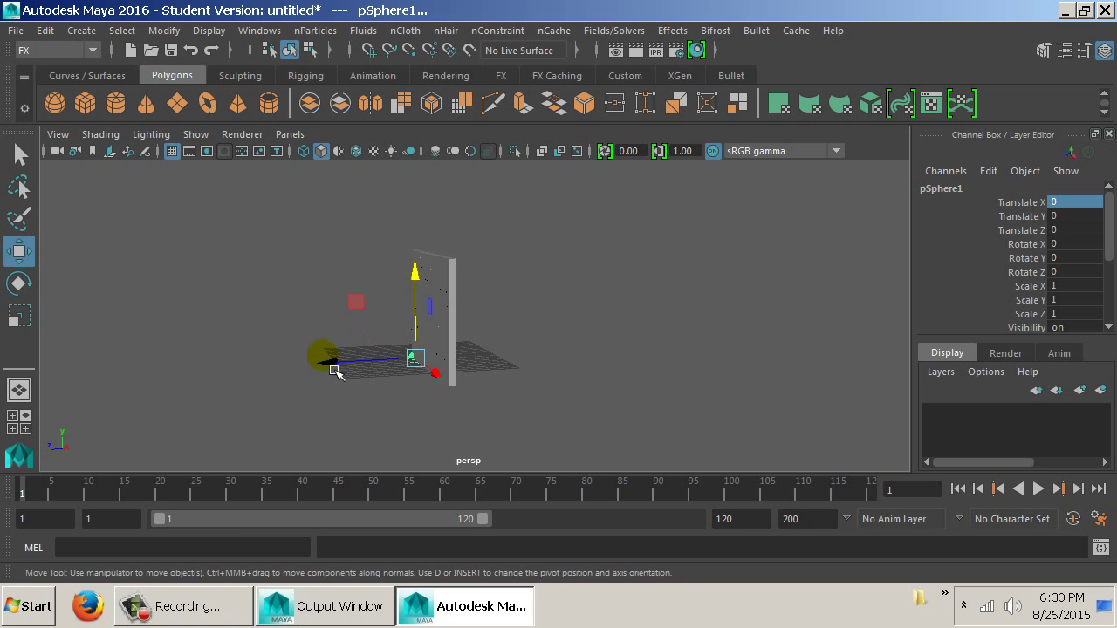
drag(330, 365, 149, 374)
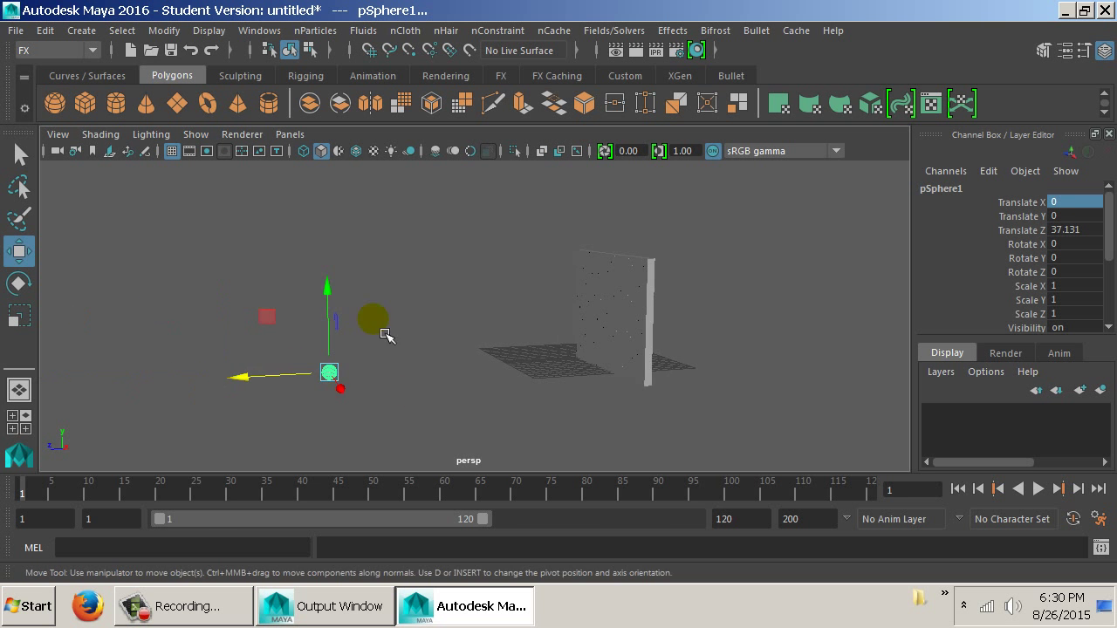
drag(327, 297, 325, 227)
drag(349, 261, 590, 347)
drag(517, 214, 425, 300)
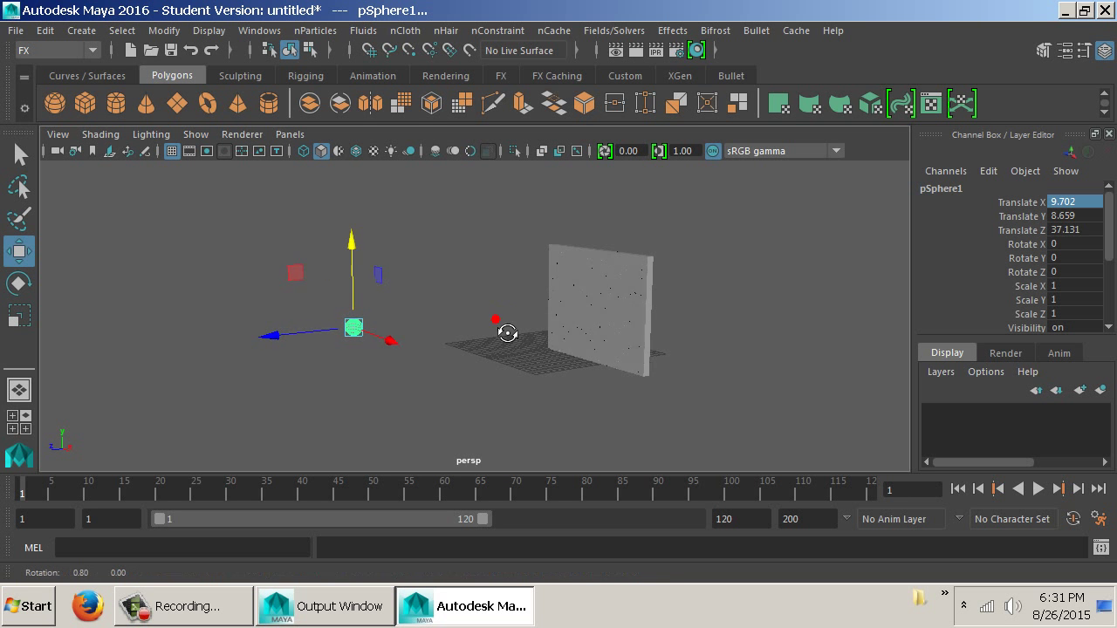
drag(507, 329, 454, 337)
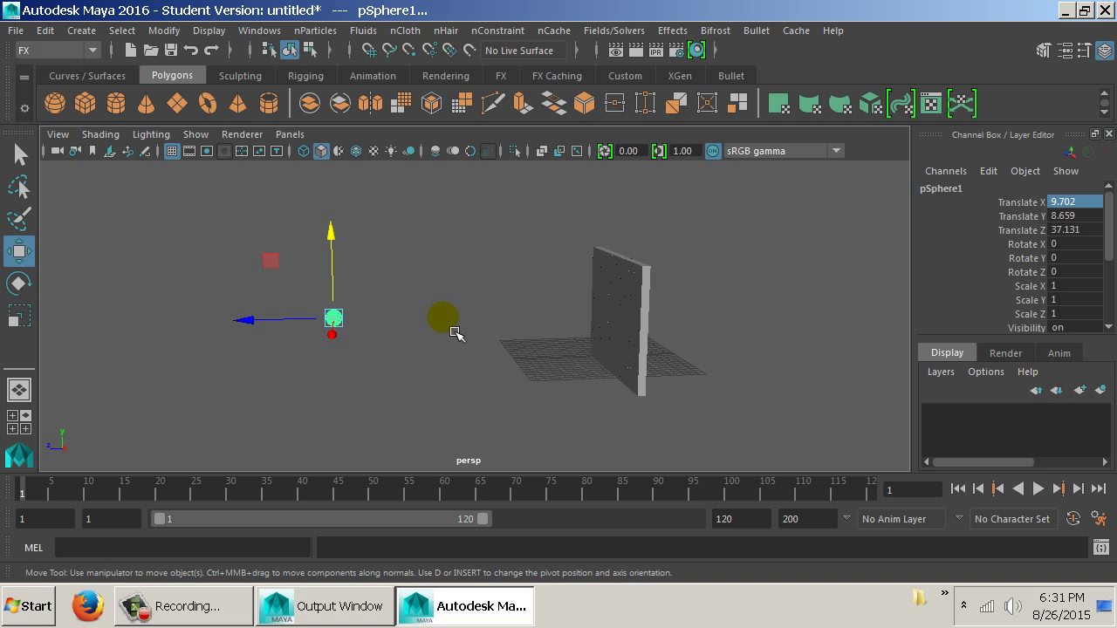
Start a new project and name it with the account username followed by _BulletPlaying
click(20, 32)
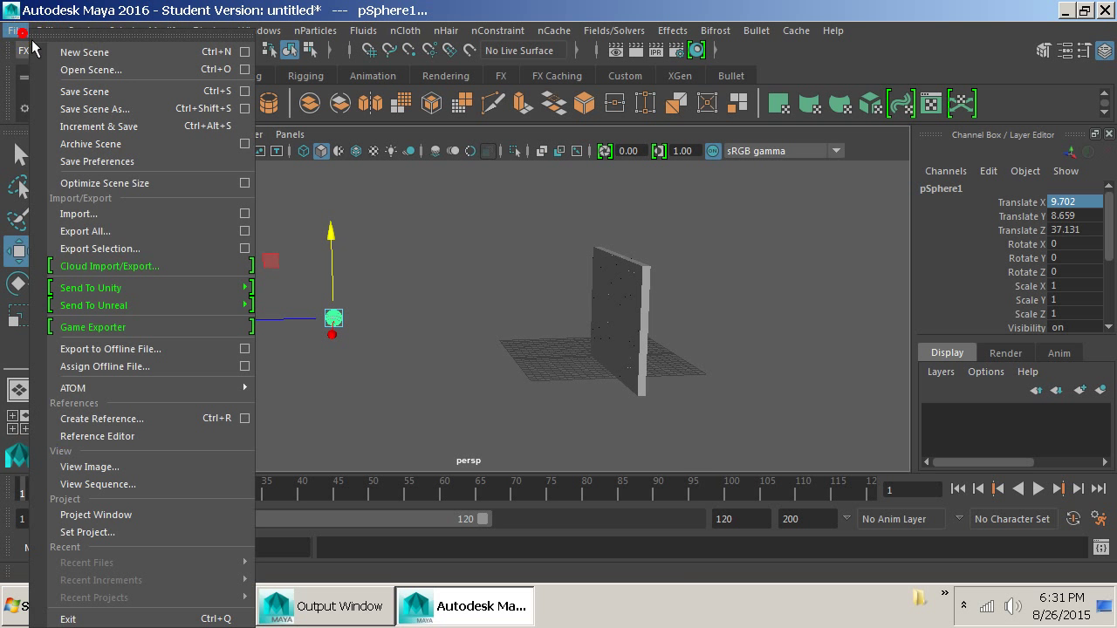
click(124, 516)
drag(512, 215, 369, 47)
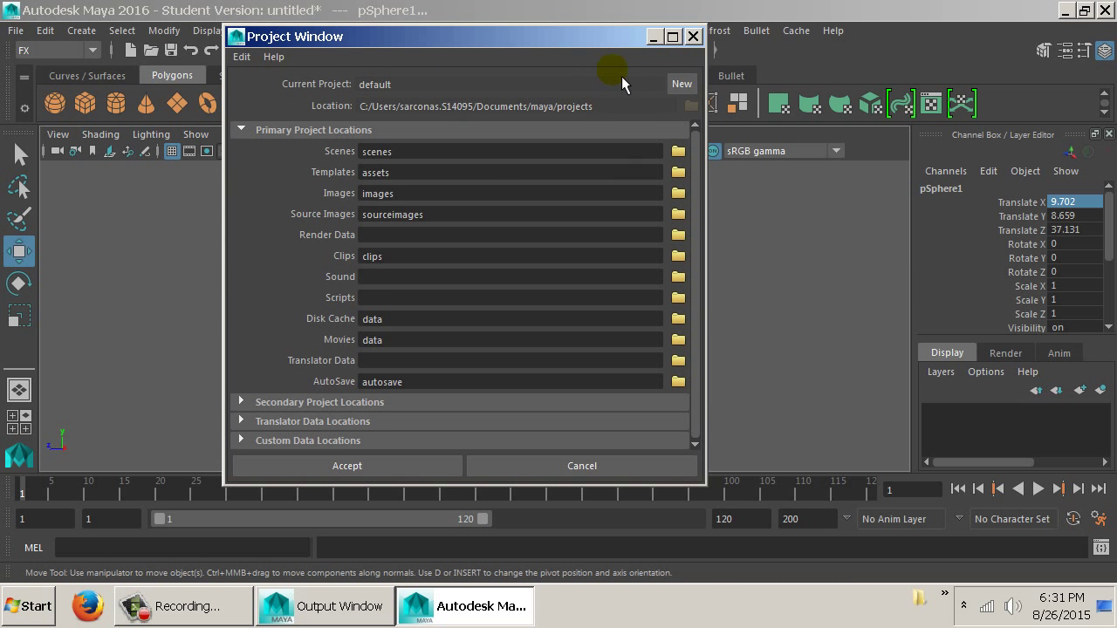
click(685, 87)
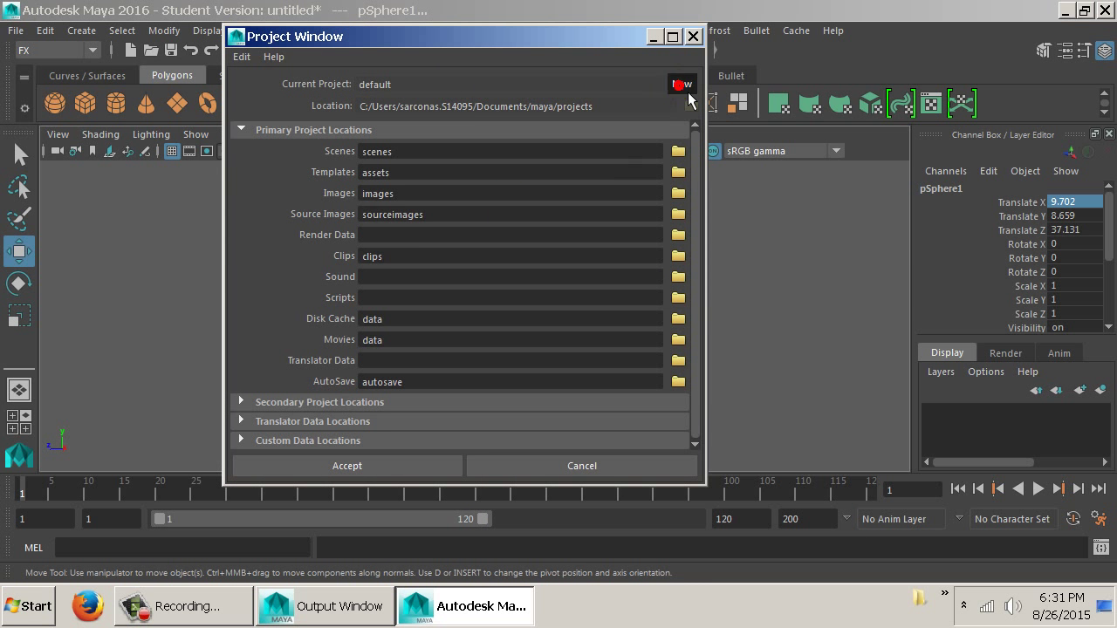
double_click(602, 85)
text(sar)
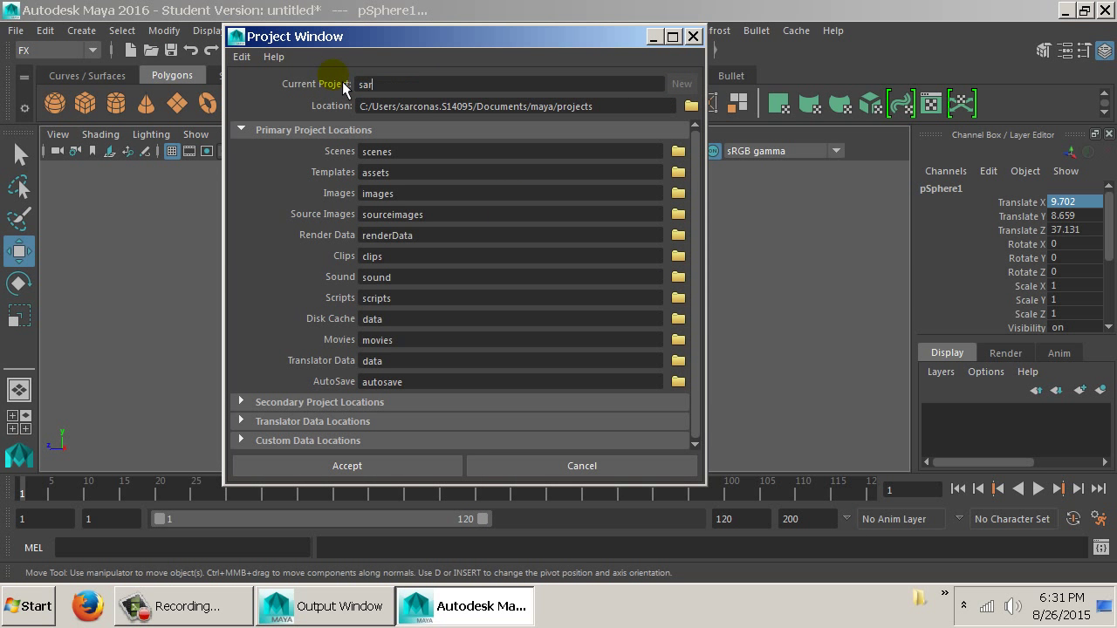
text(conas_BulletPlaying)
key(Tab)
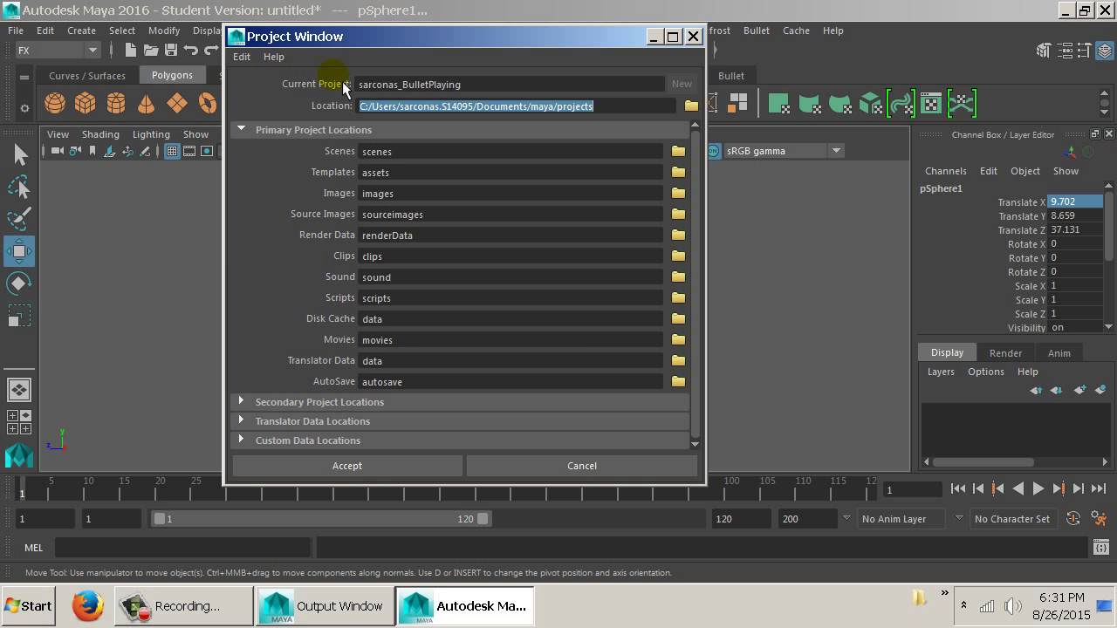
Set the project location to the 2550/work folder under the Fall 2015 course folder in Desktop/D_Drive and accept the new project
click(693, 105)
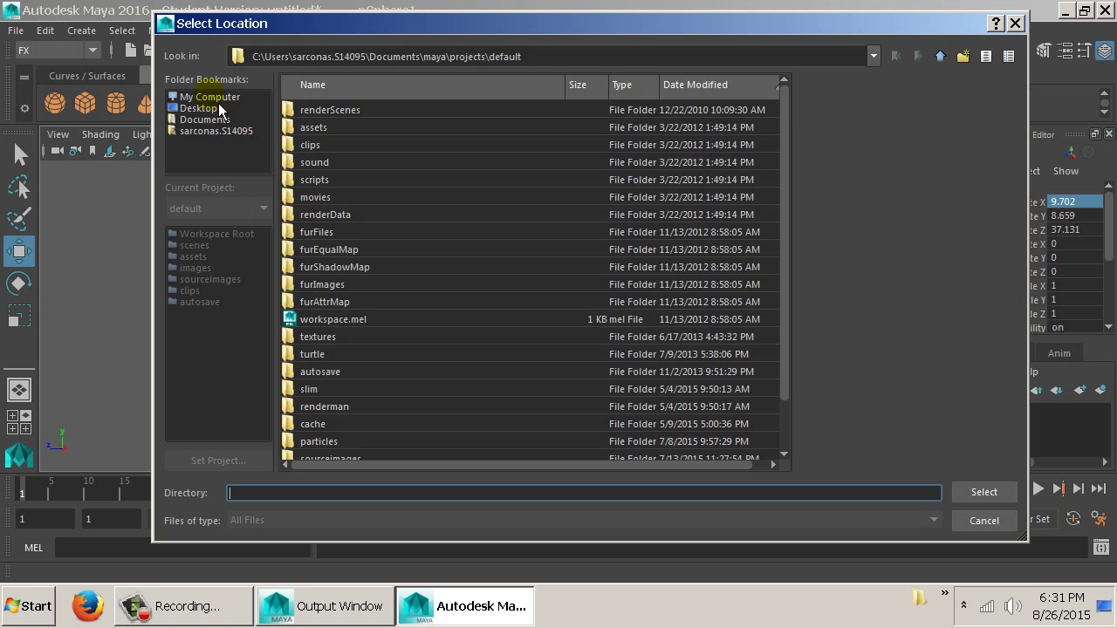
click(209, 96)
click(241, 122)
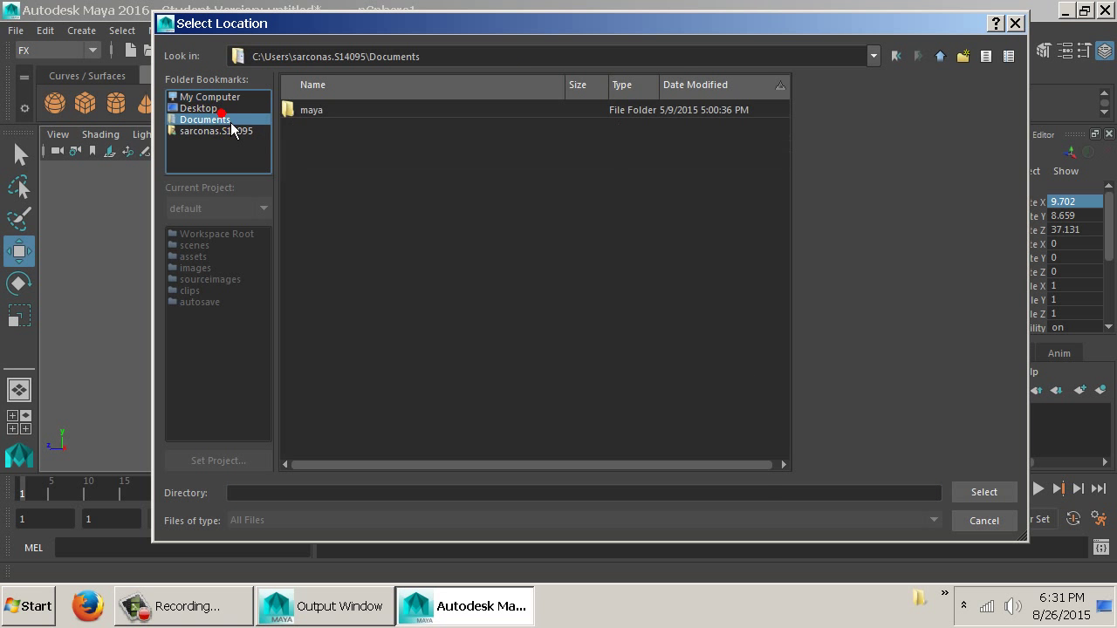
click(218, 109)
click(317, 145)
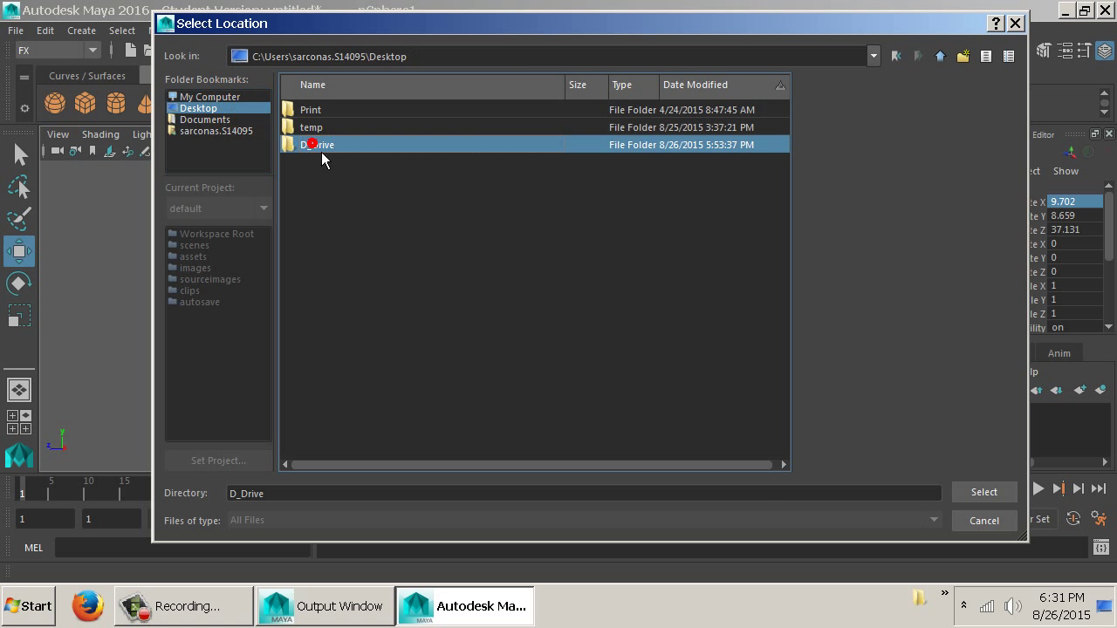
double_click(319, 145)
double_click(323, 128)
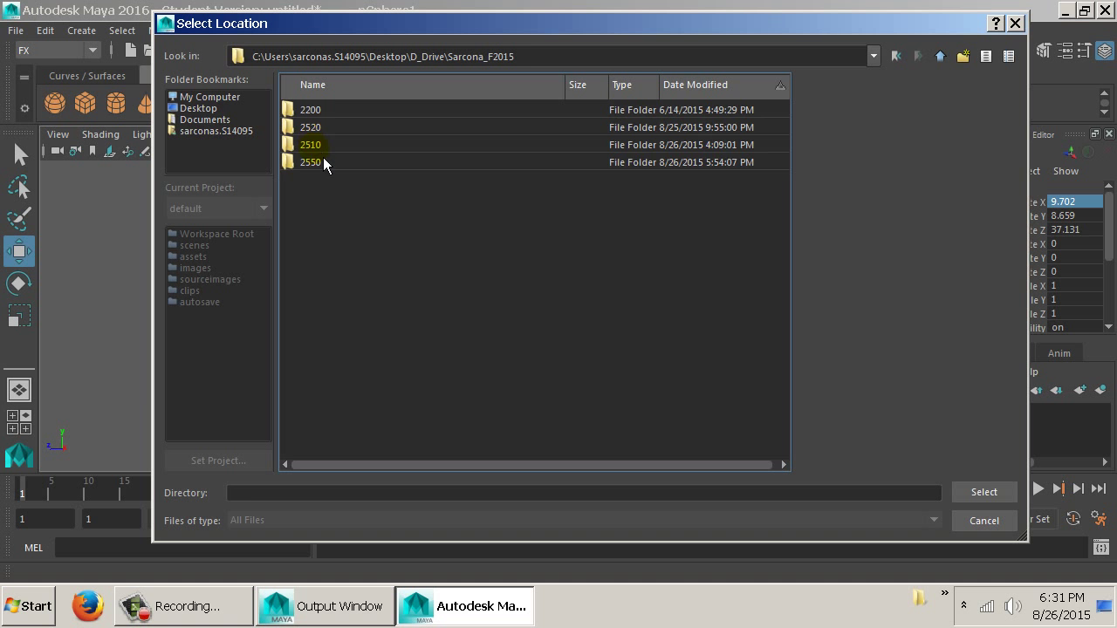
click(316, 163)
double_click(323, 167)
double_click(316, 126)
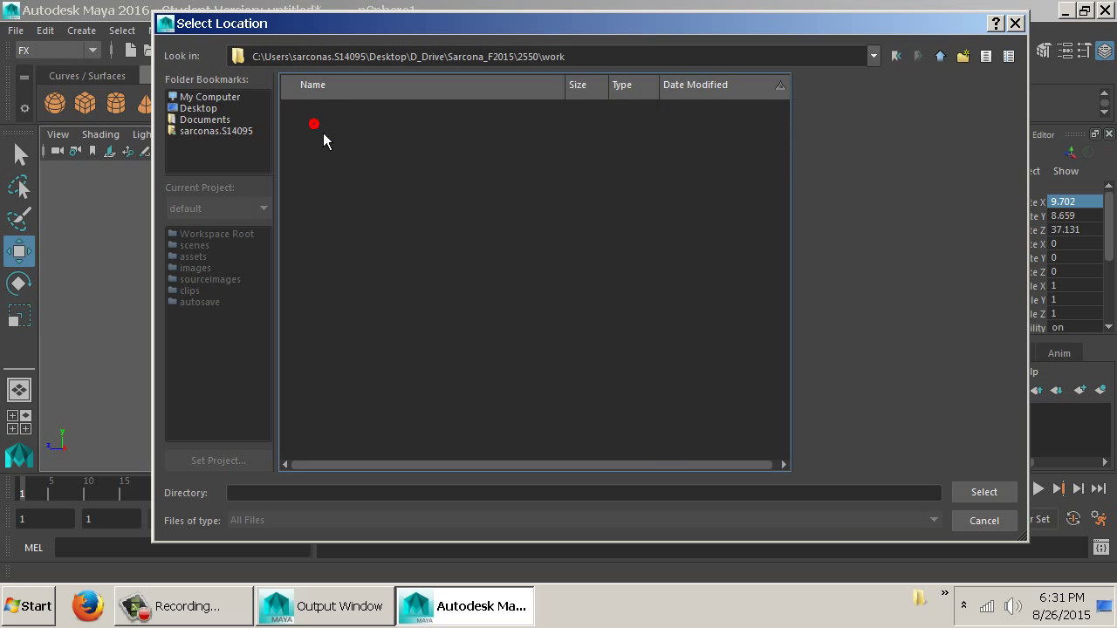
click(984, 492)
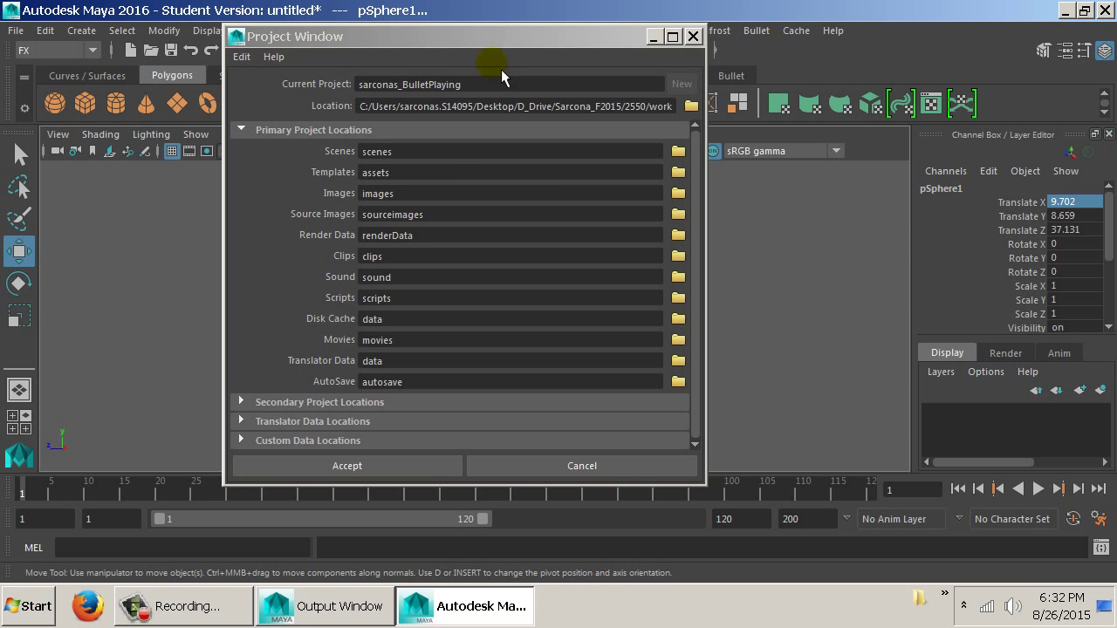
drag(500, 83, 321, 94)
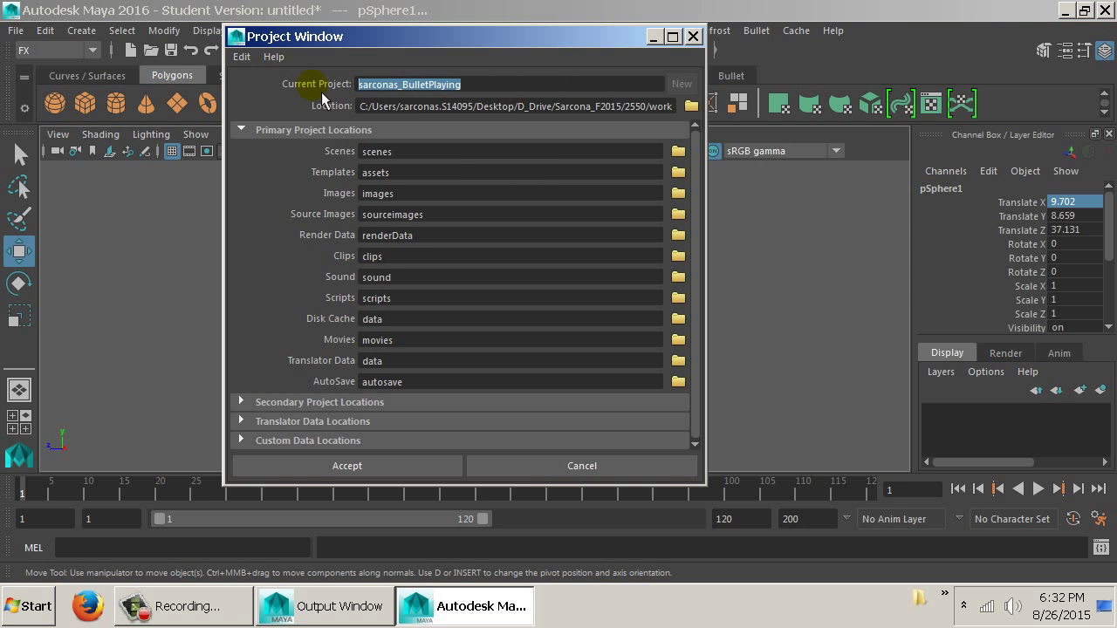
click(362, 467)
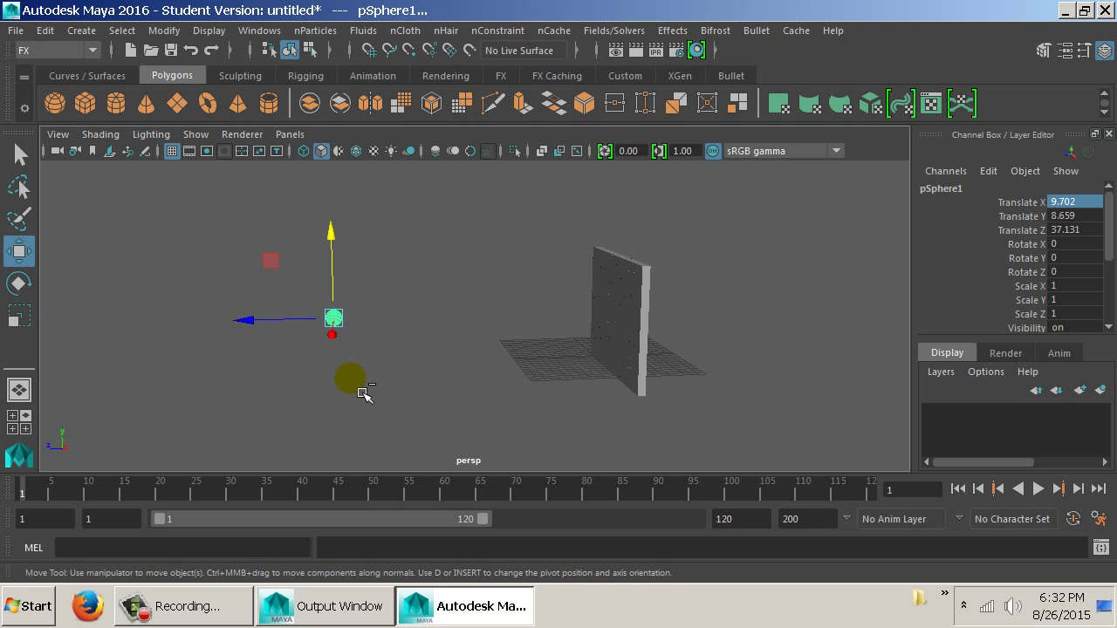
Save the scene as Bullet_01 in Maya Binary format in the new project's scenes folder
key(ctrl+s)
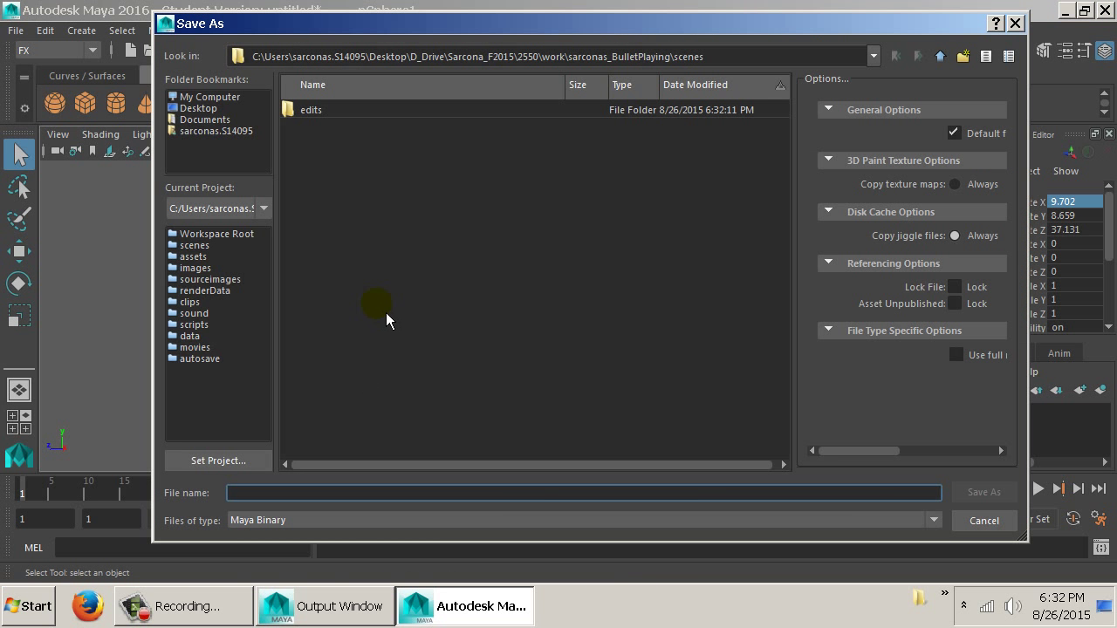
text(Bullet)
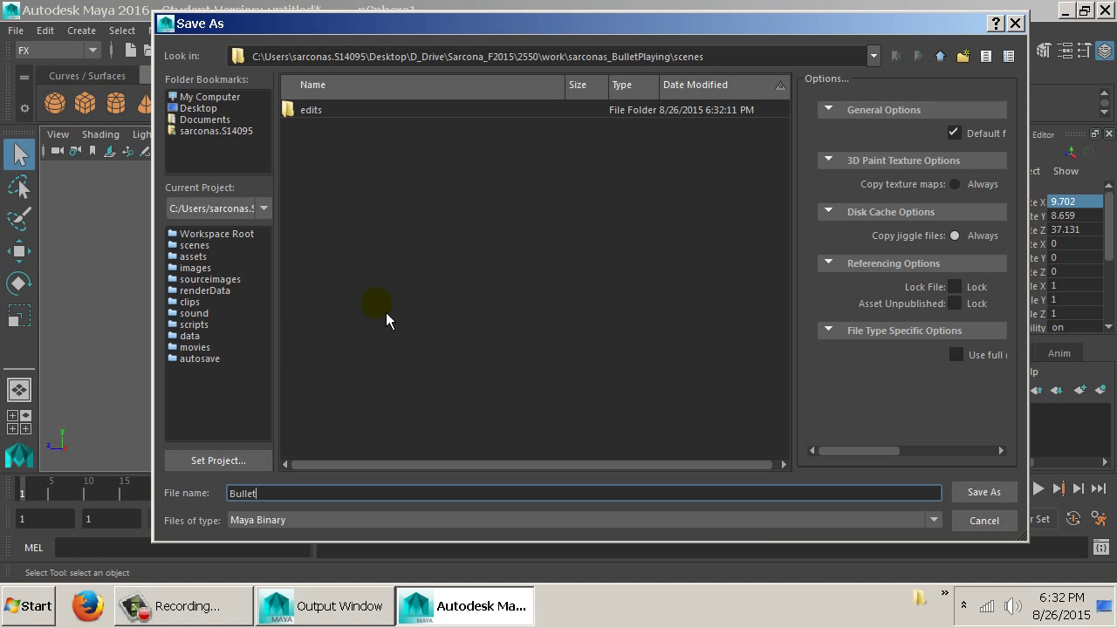
text(_01)
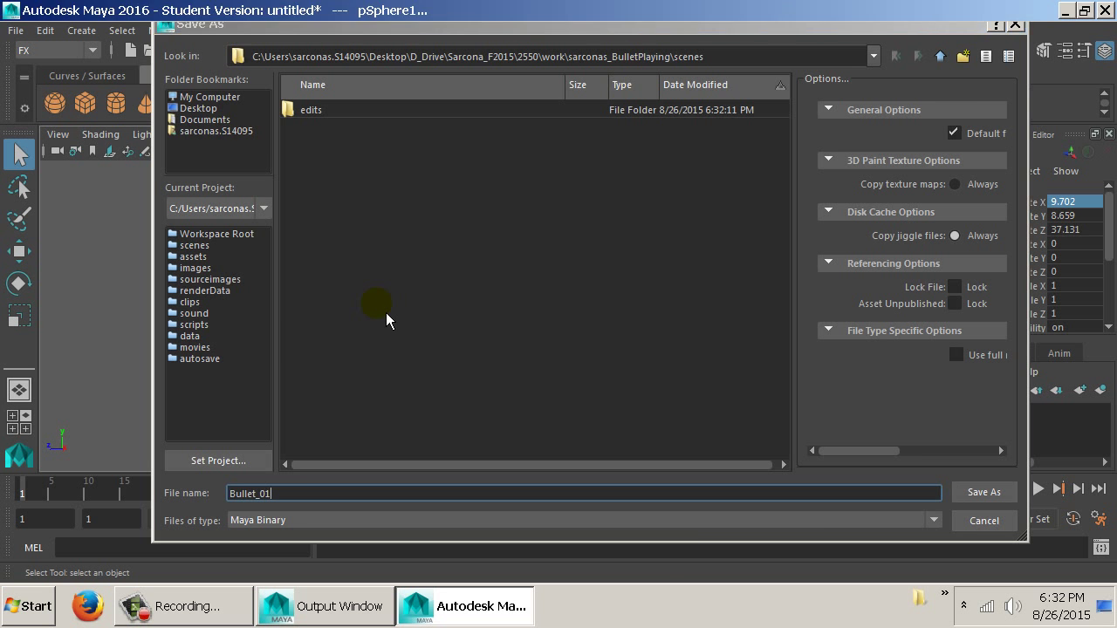
key(Return)
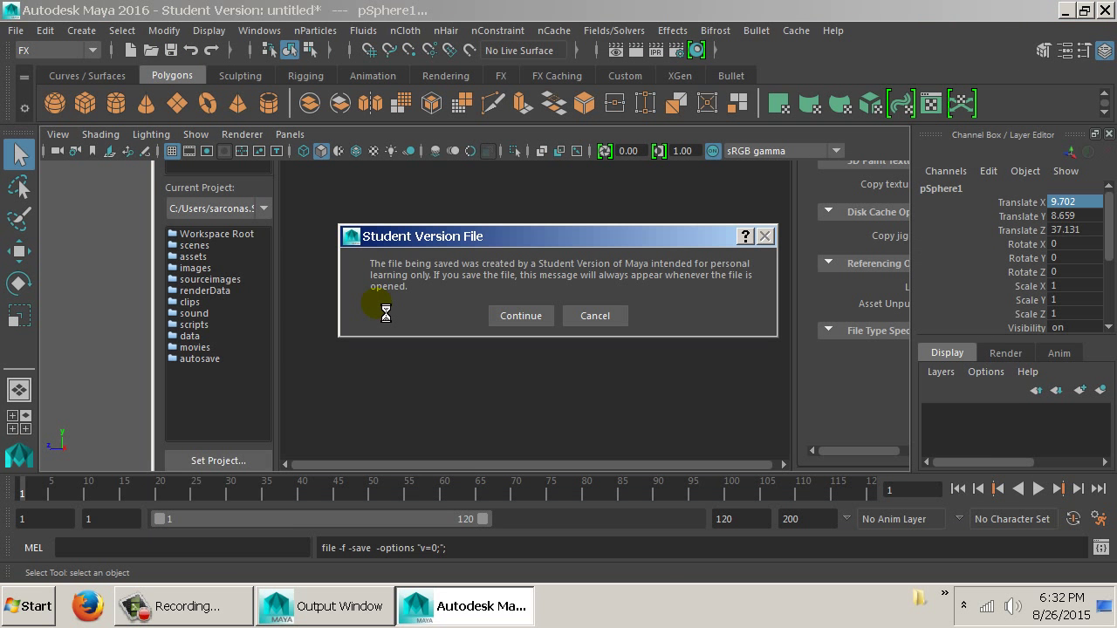
key(Return)
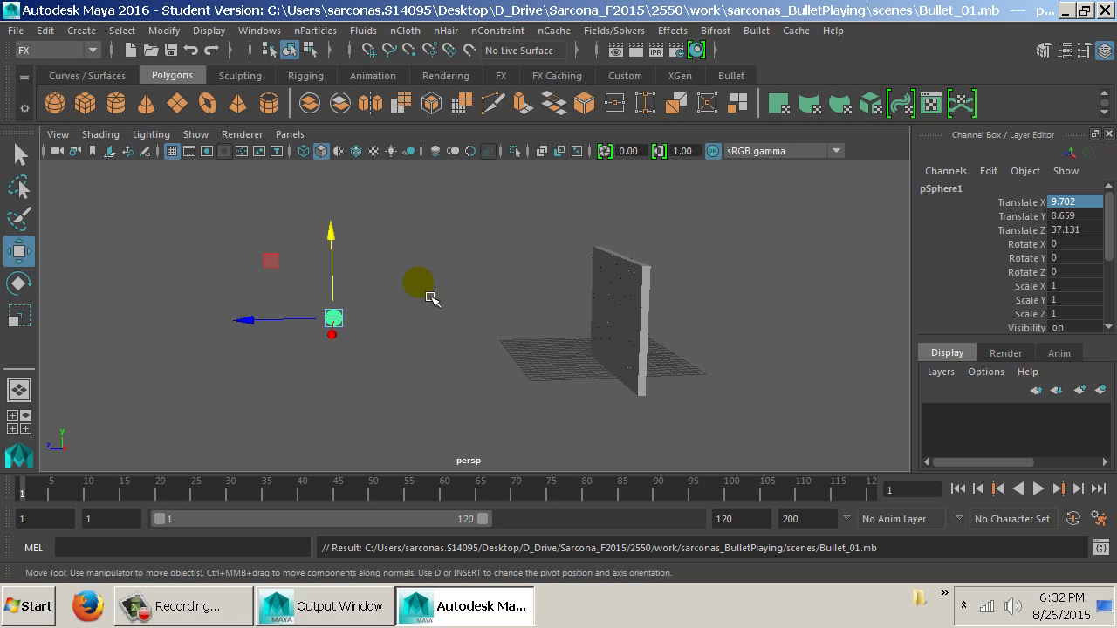
Make the polygon sphere a Bullet active rigid body
alt+drag(428, 299, 509, 302)
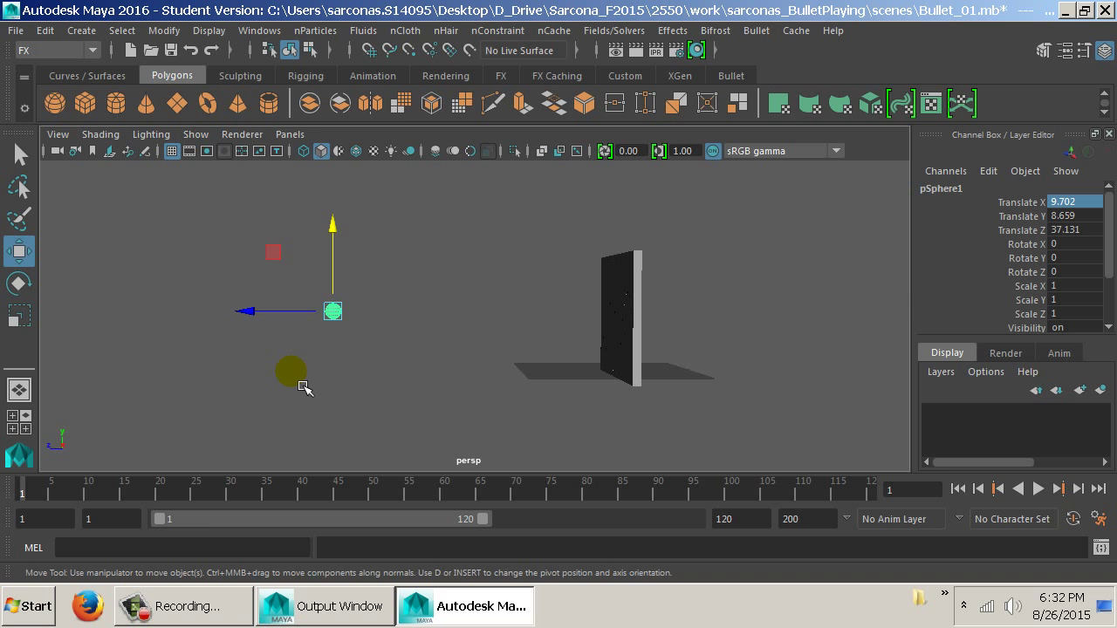
click(756, 31)
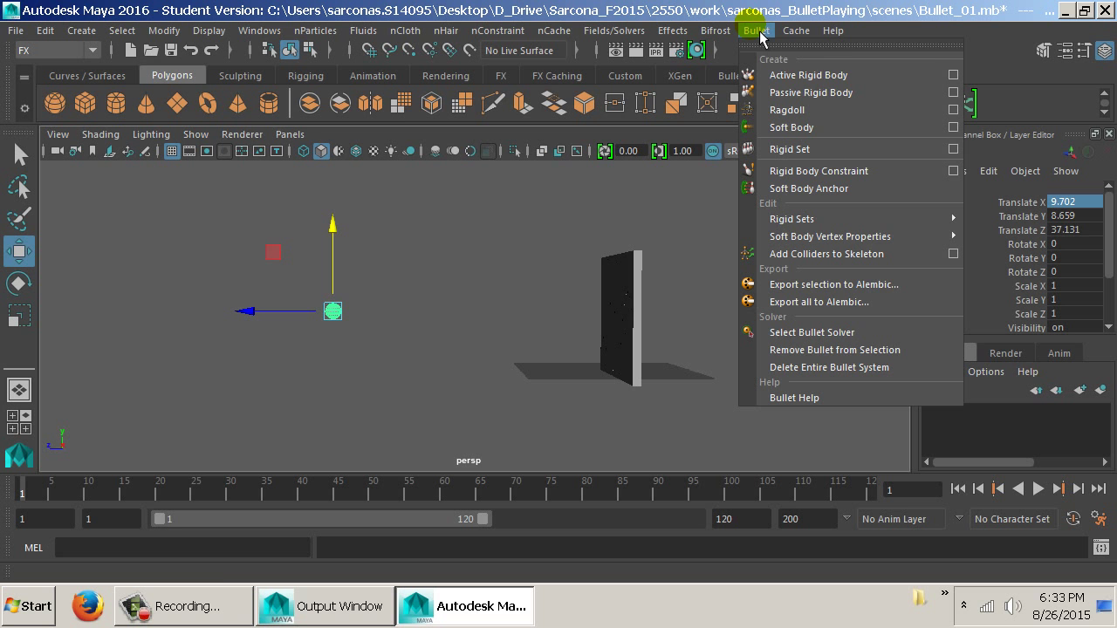
click(845, 76)
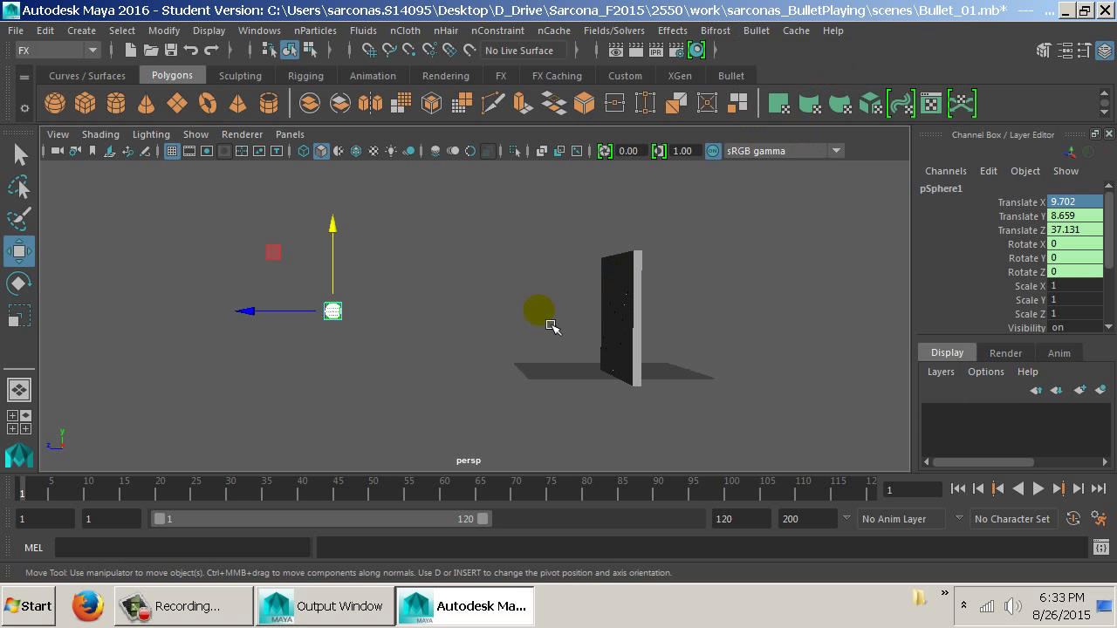
Set the Collider Shape Type of the sphere's rigid body to sphere and close the Attribute Editor
click(454, 295)
drag(364, 270, 340, 329)
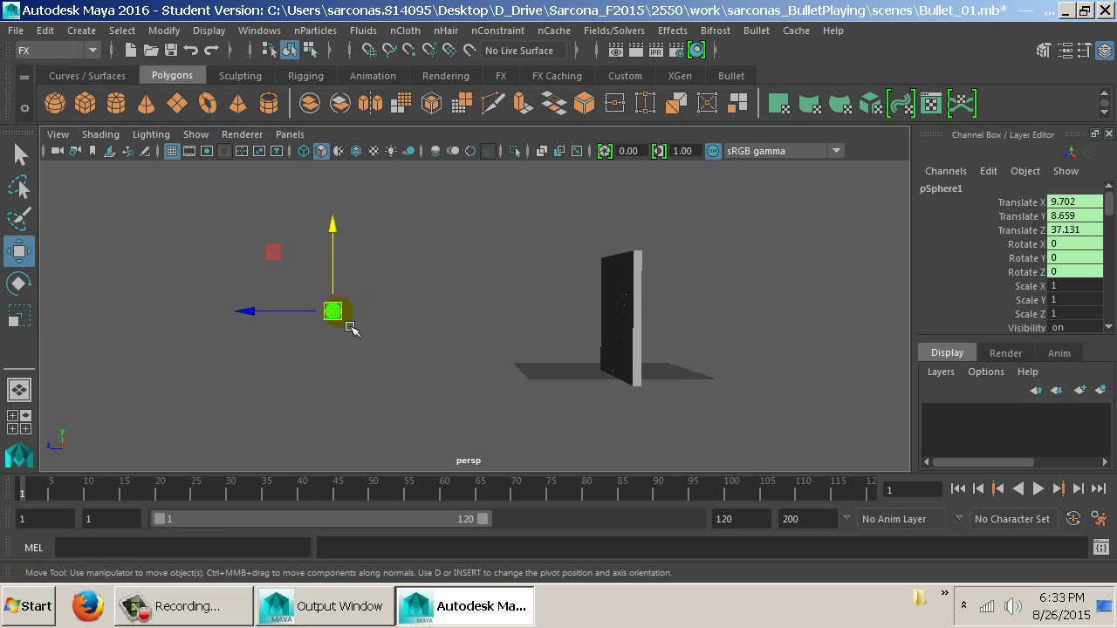
alt+middle_click(331, 271)
alt+drag(345, 281, 404, 319)
key(ctrl+a)
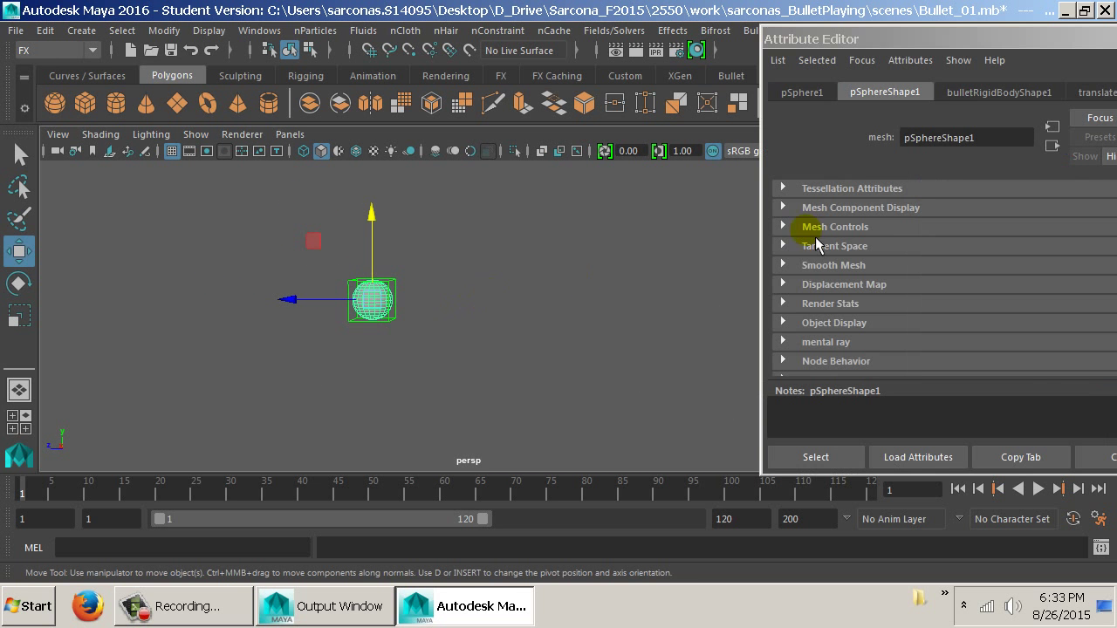
click(975, 94)
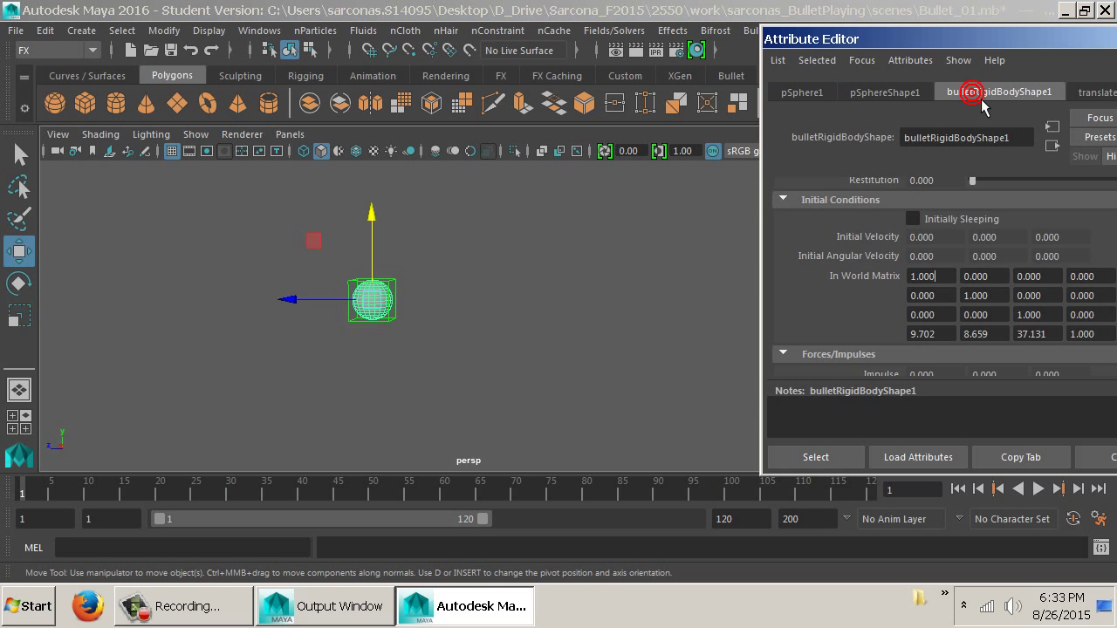
scroll(964, 240, down, 5)
click(950, 244)
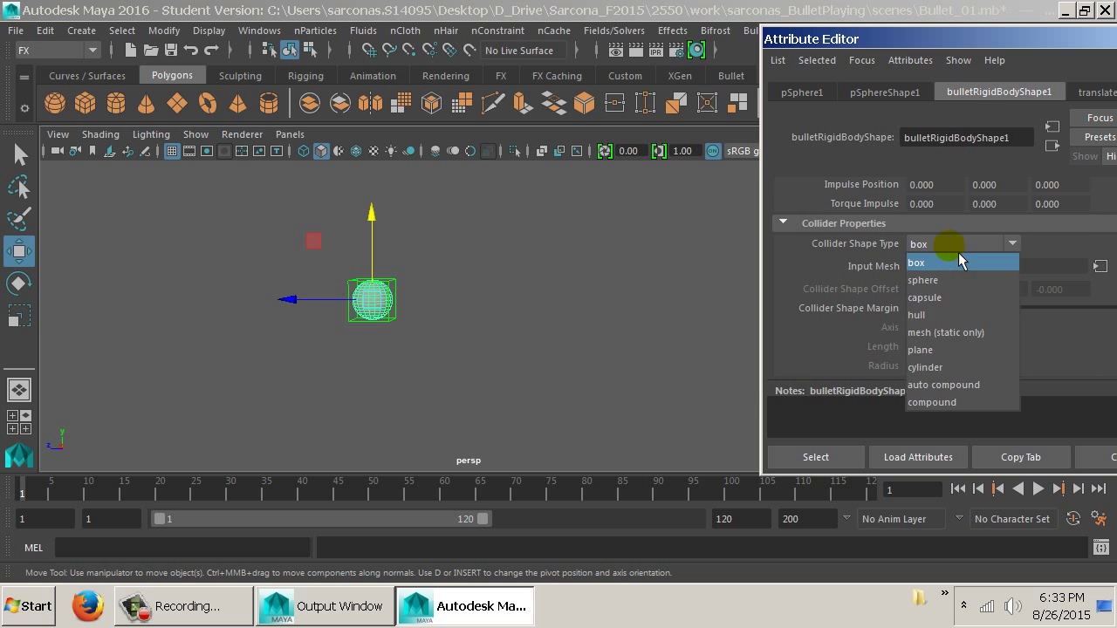
click(951, 281)
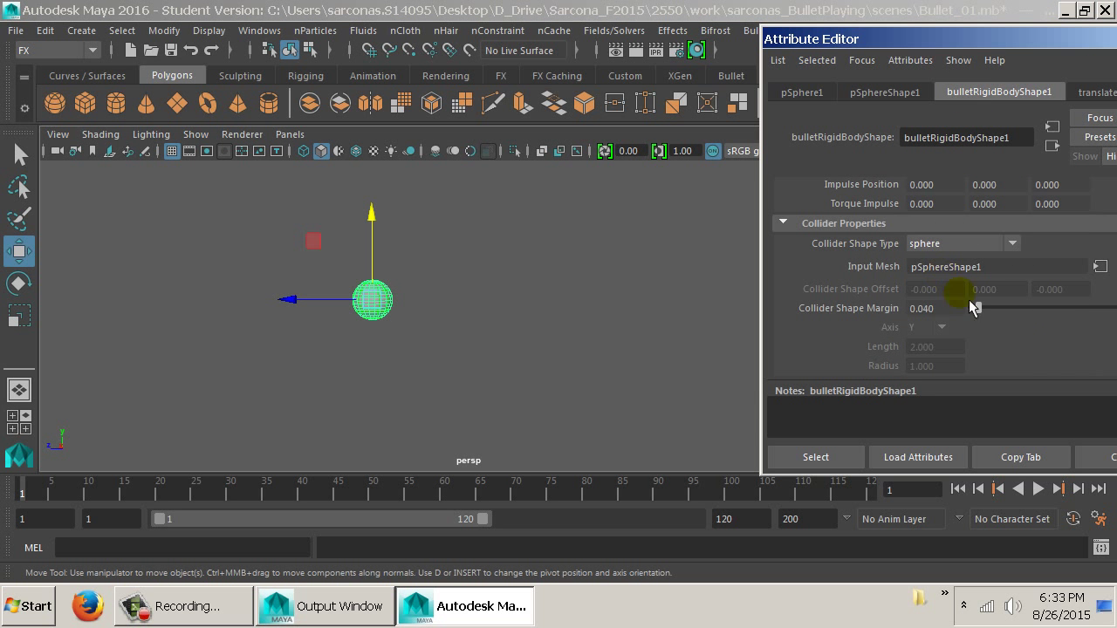
click(1109, 457)
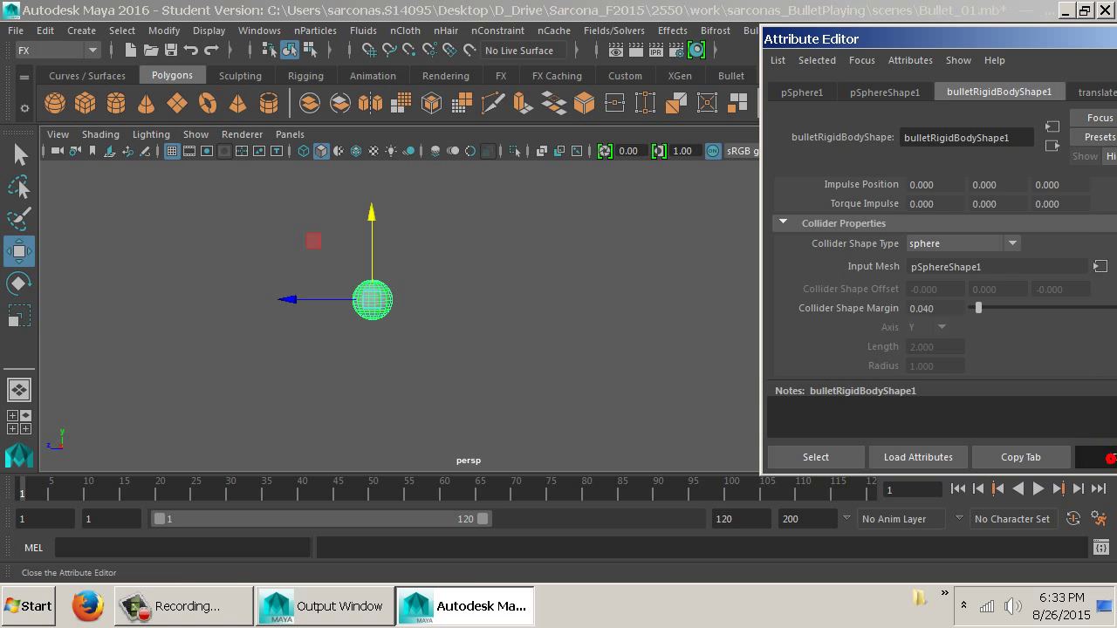
Play the simulation to watch the sphere's motion, and rewind to frame 1
click(637, 324)
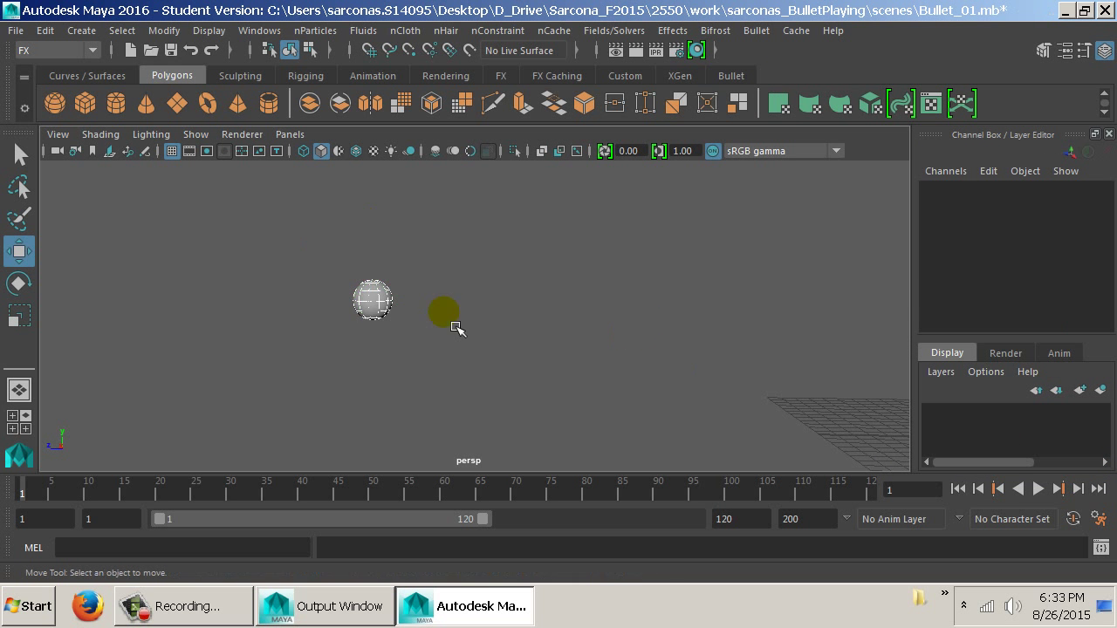
mouse_move(454, 328)
mouse_down()
mouse_move(460, 359)
mouse_move(648, 374)
mouse_move(423, 371)
mouse_up()
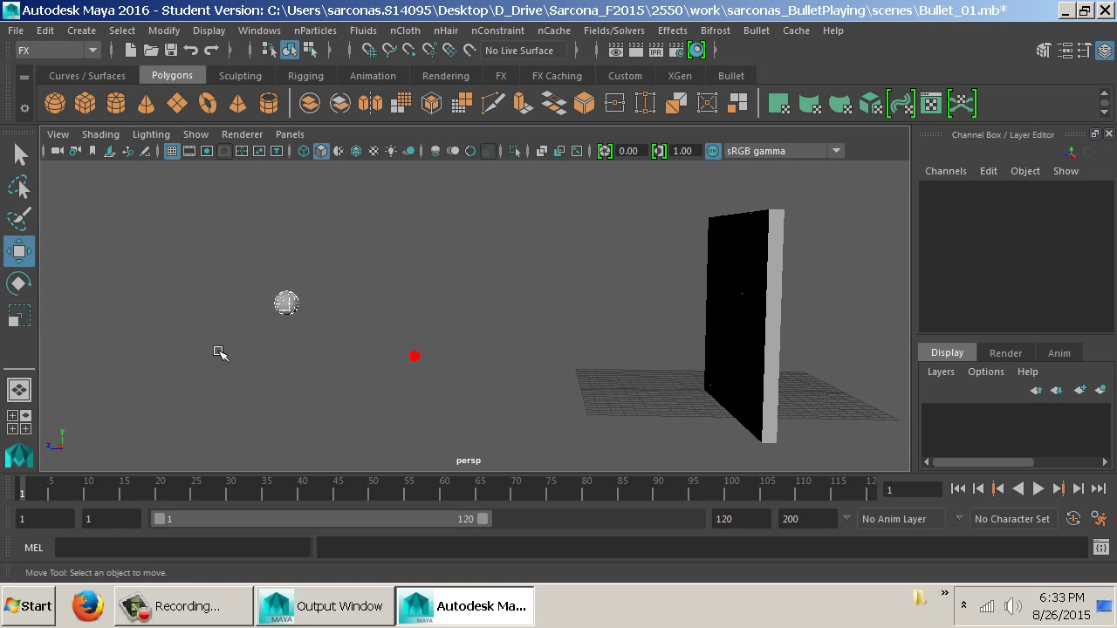
key(alt+v)
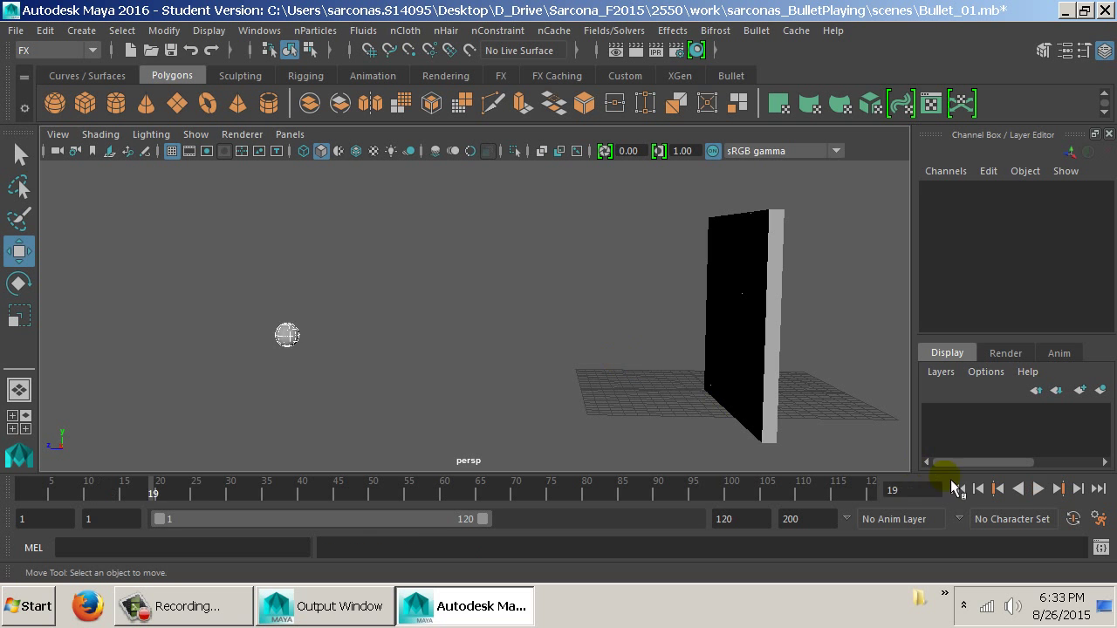
click(958, 489)
Open the sphere's rigid body attributes and move the Attribute Editor clear of the cube wall
drag(611, 378, 288, 301)
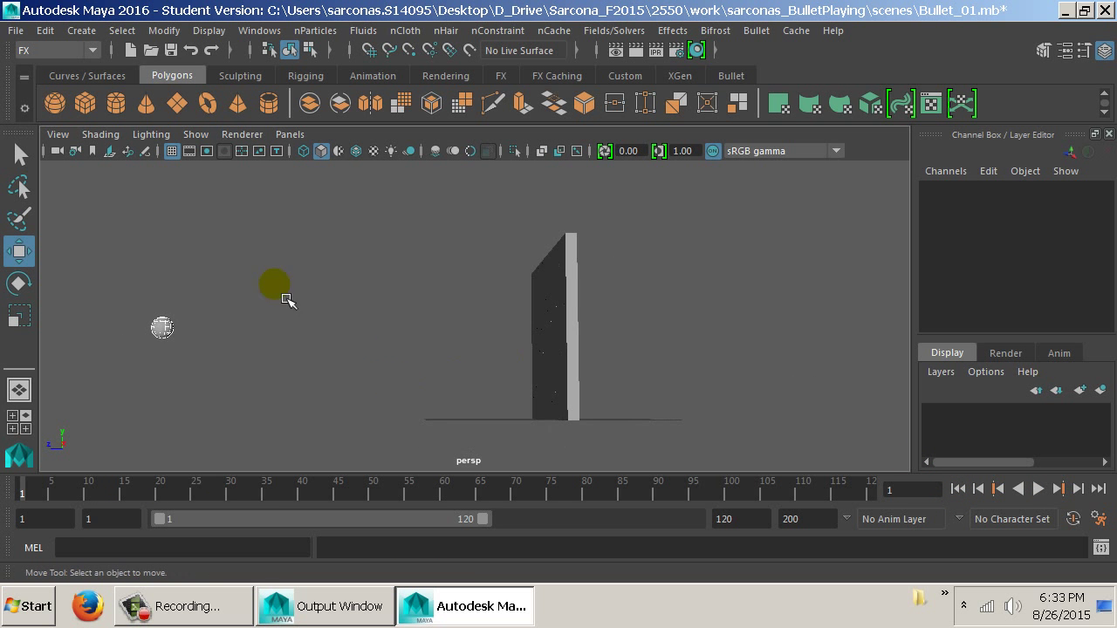
click(162, 327)
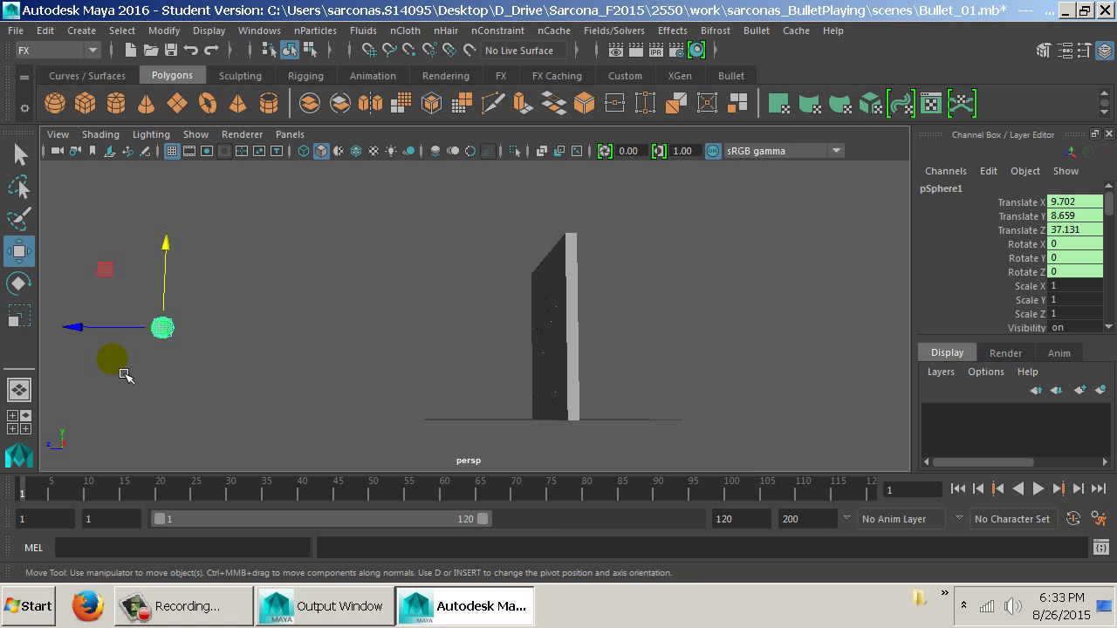
drag(145, 349, 462, 262)
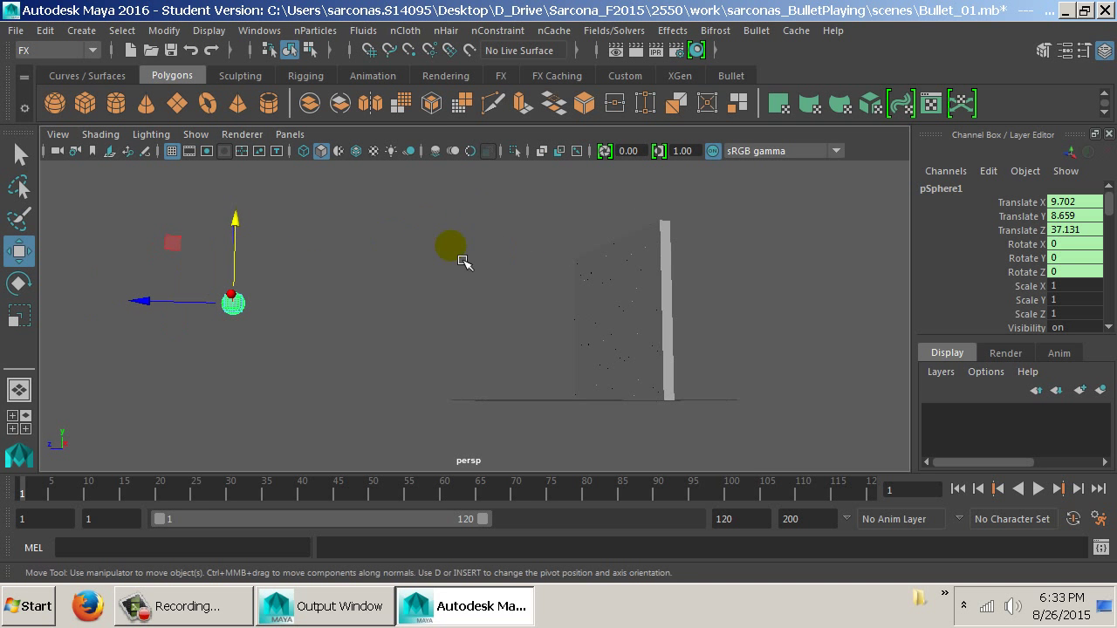
key(ctrl+a)
click(869, 47)
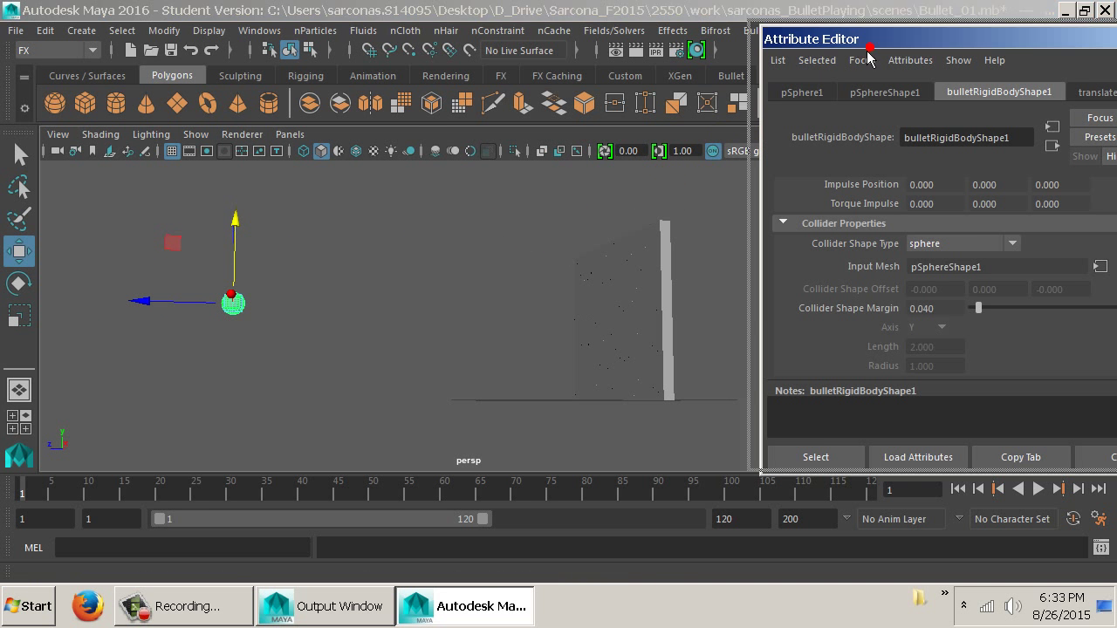
drag(869, 47, 245, 23)
Select all the cubes of the wall, close the Attribute Editor, and create a Bullet Rigid Set from the selection
drag(726, 191, 494, 465)
click(758, 30)
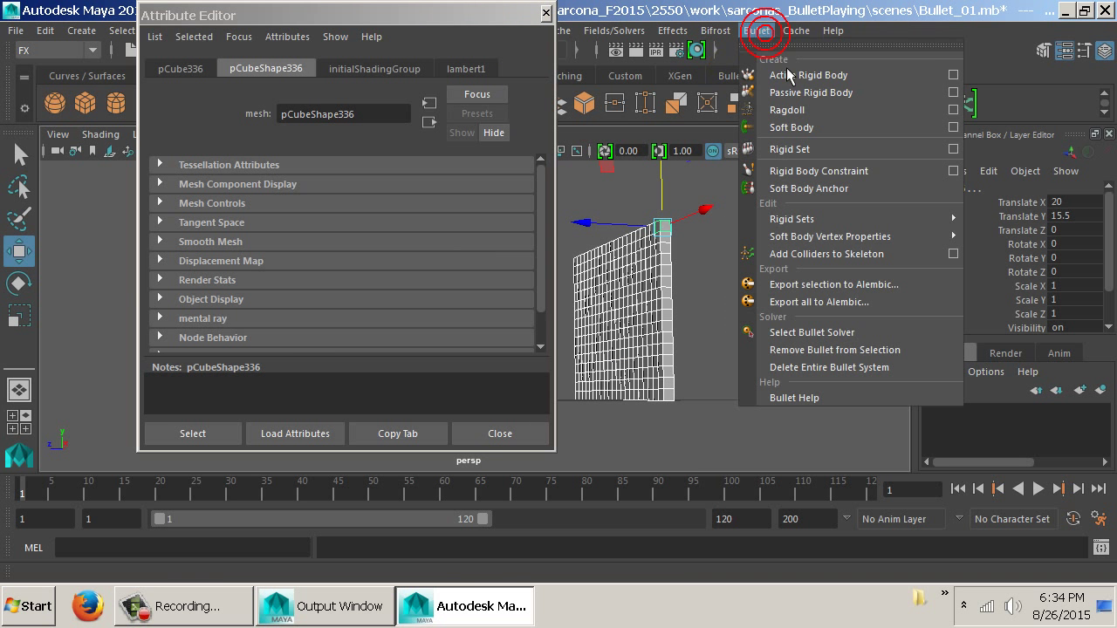
click(634, 305)
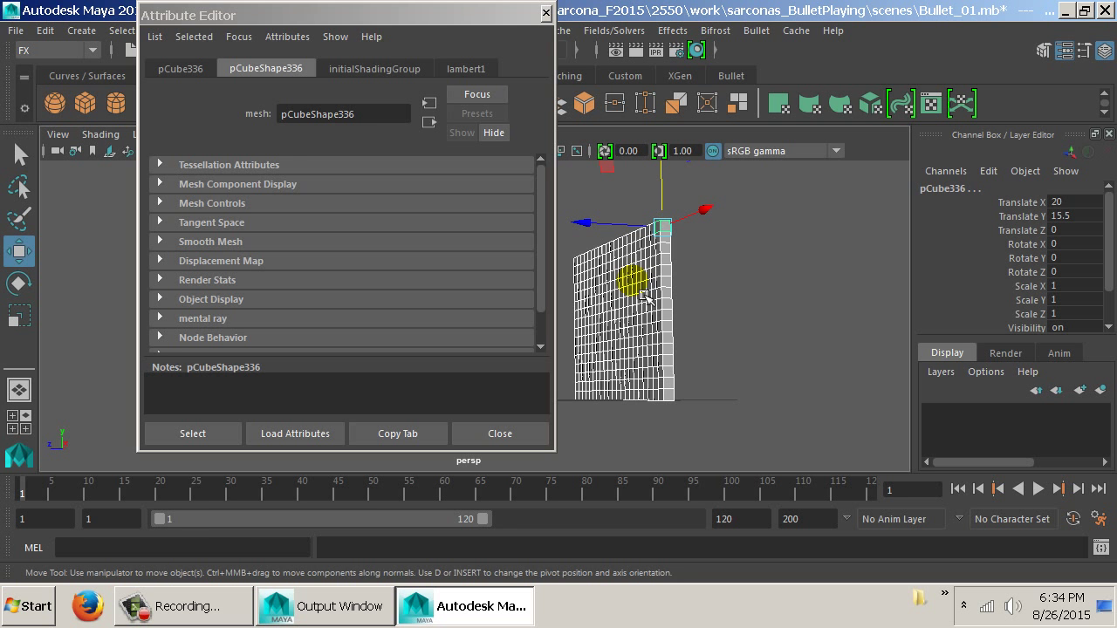
click(545, 12)
click(756, 31)
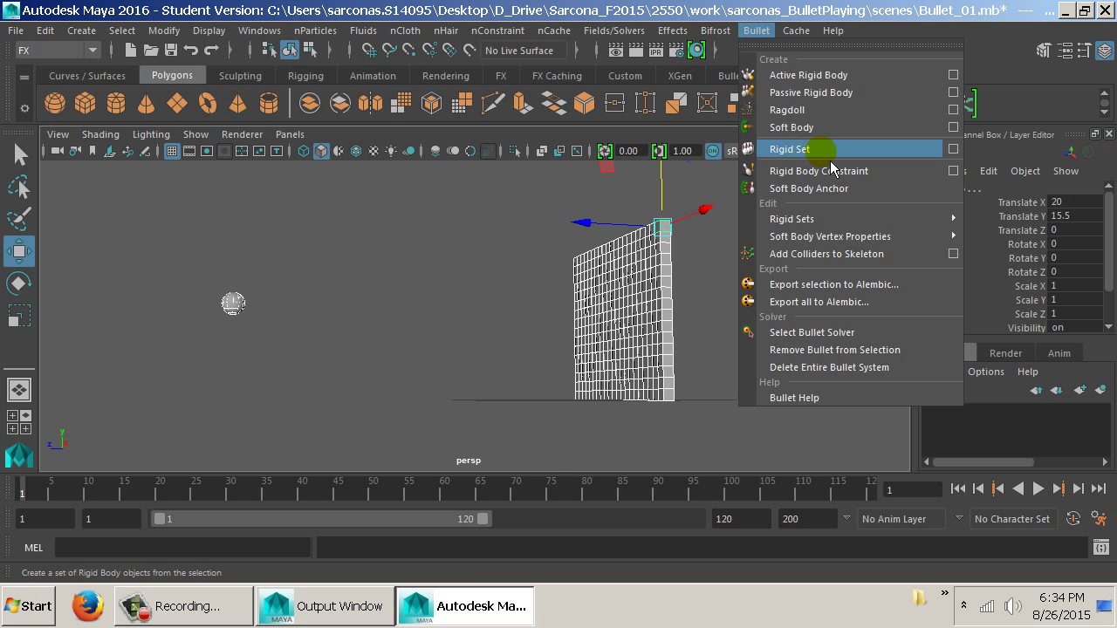
click(526, 439)
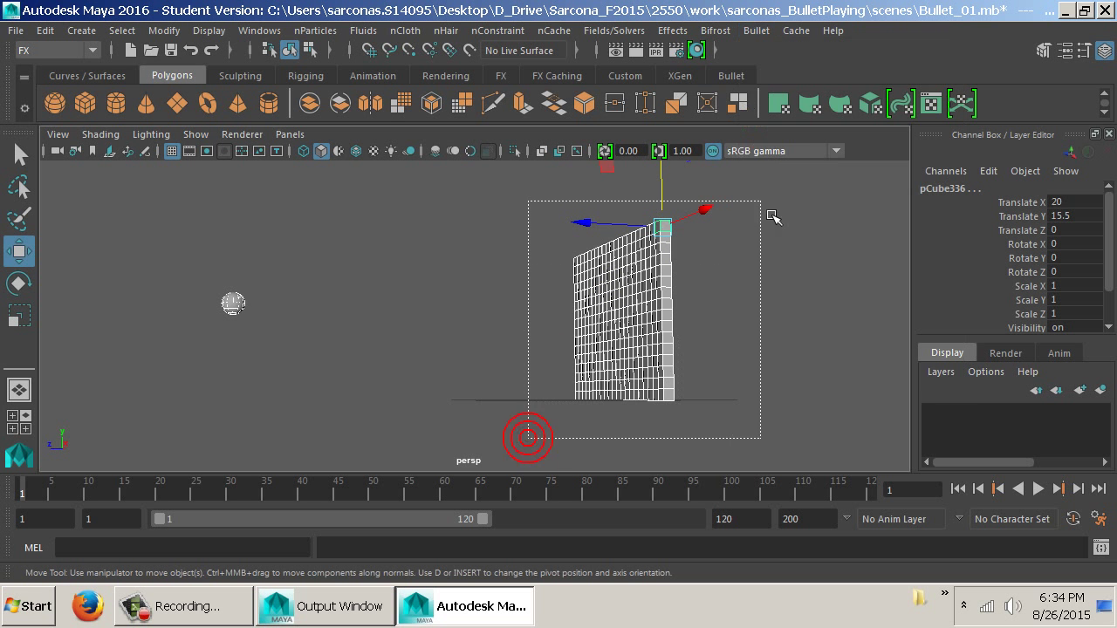
click(764, 30)
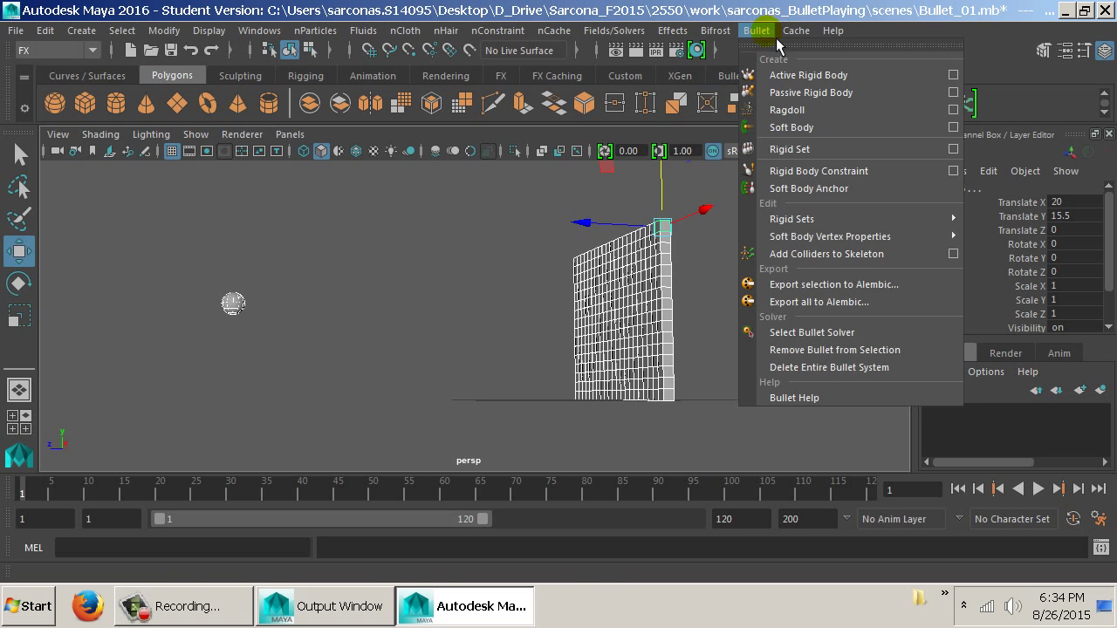
click(809, 151)
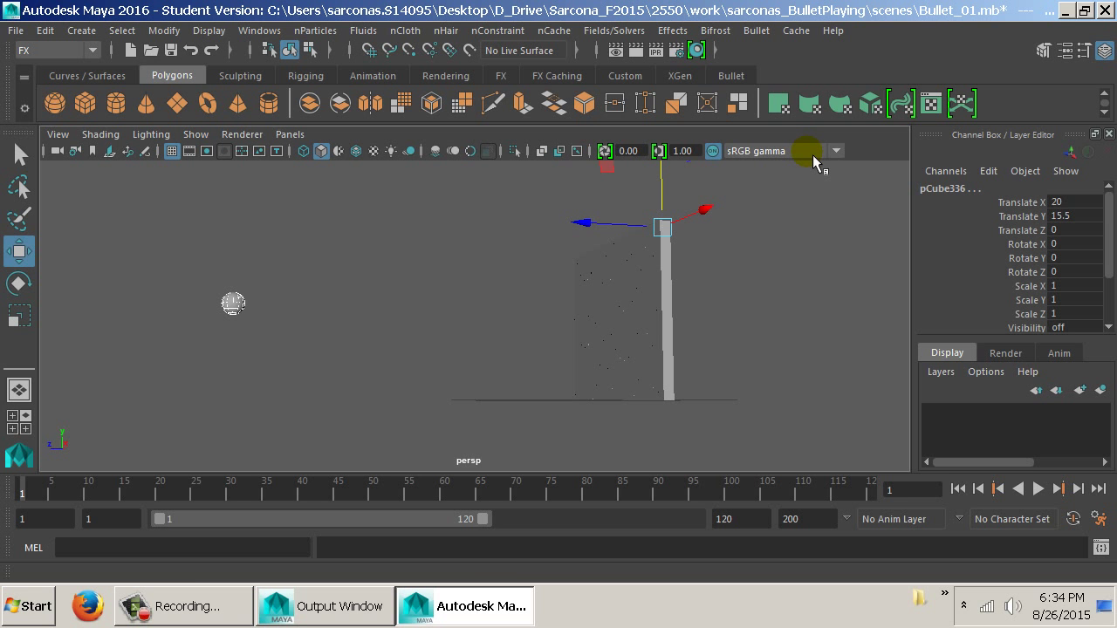
Play the simulation to watch how the rigid-set wall and the sphere behave, and rewind to frame 1
mouse_move(664, 343)
mouse_down()
mouse_move(689, 362)
mouse_move(662, 353)
mouse_up()
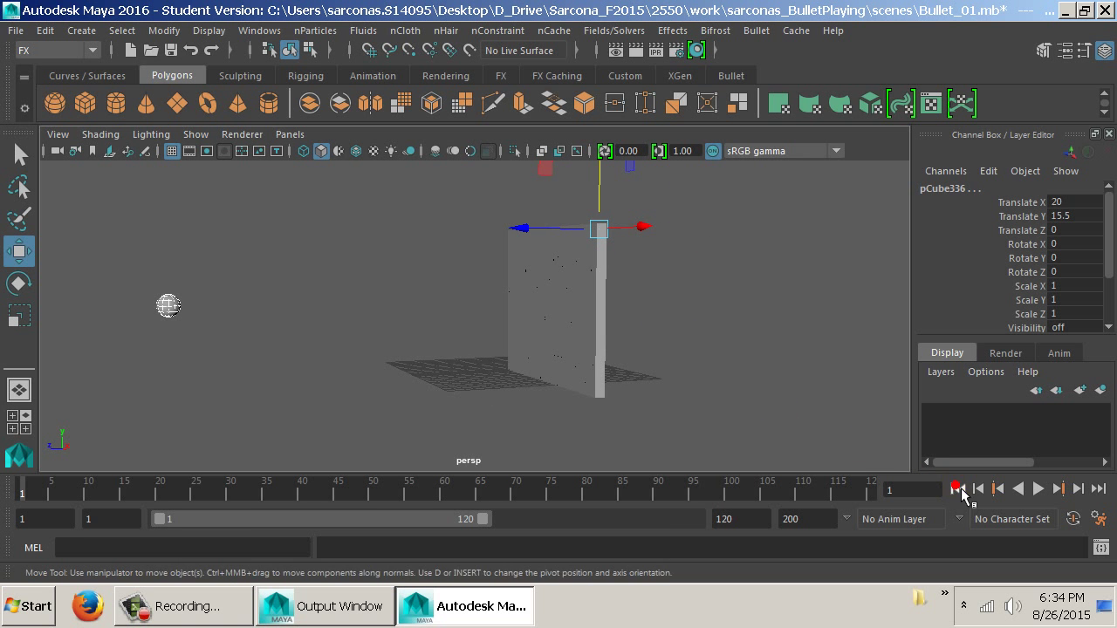
click(1038, 490)
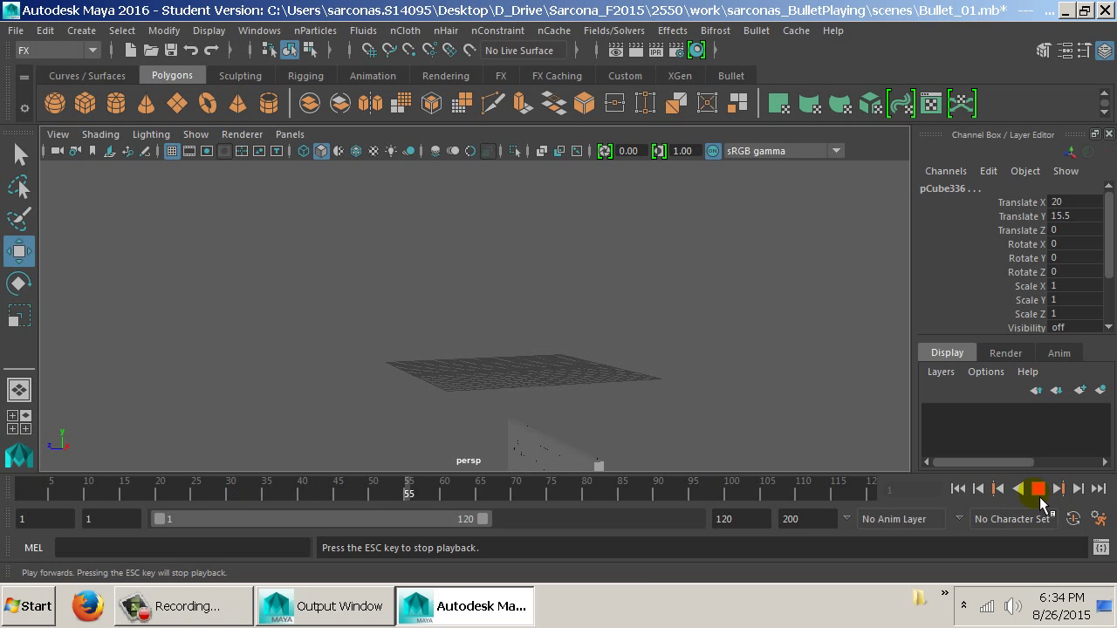
click(1035, 491)
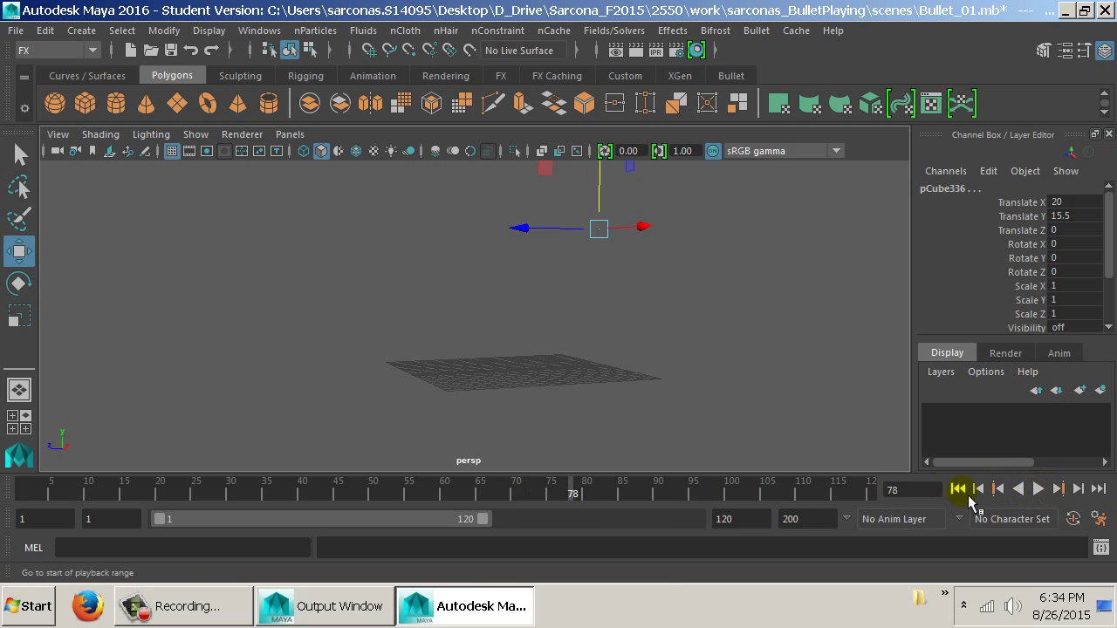
click(957, 490)
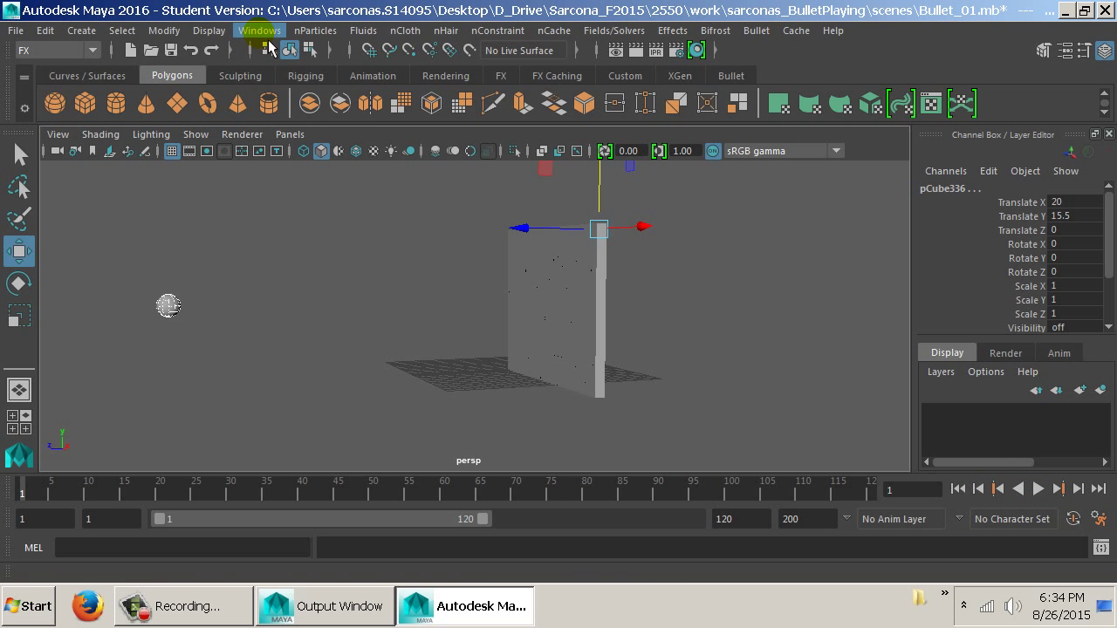
Select bulletSolver1 in the Outliner and enable Ground Plane in its solver attributes
click(267, 36)
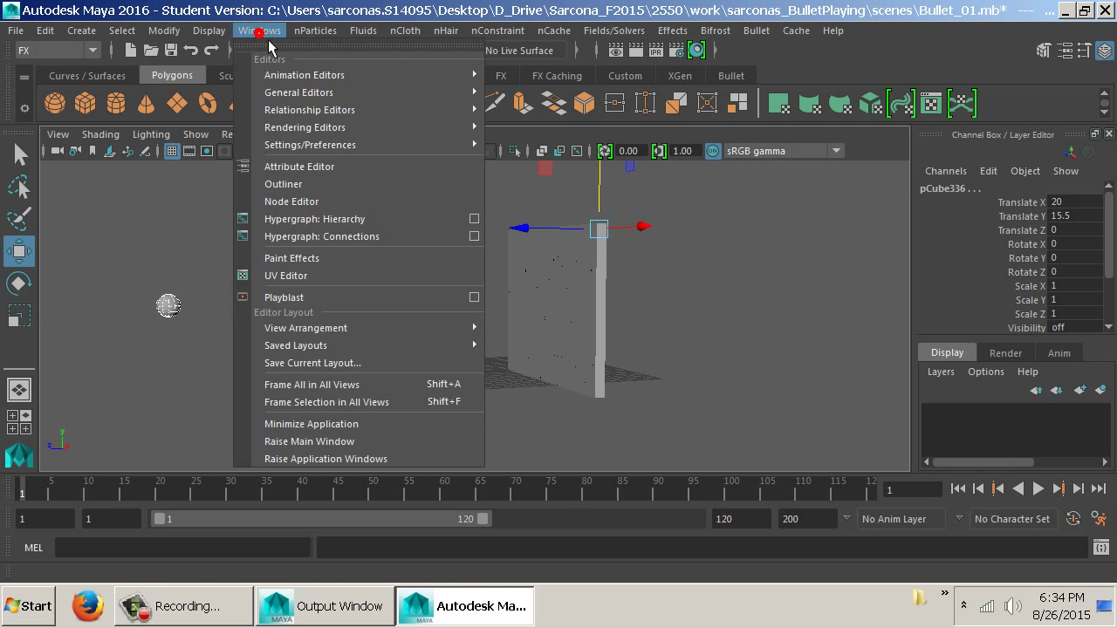
click(339, 188)
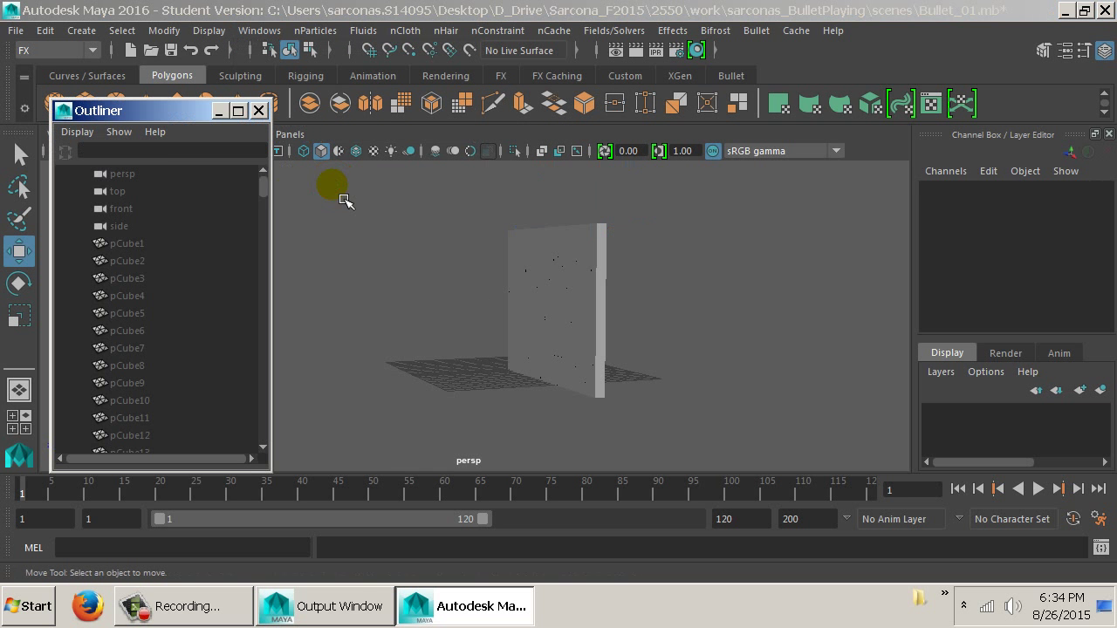
drag(264, 187, 240, 445)
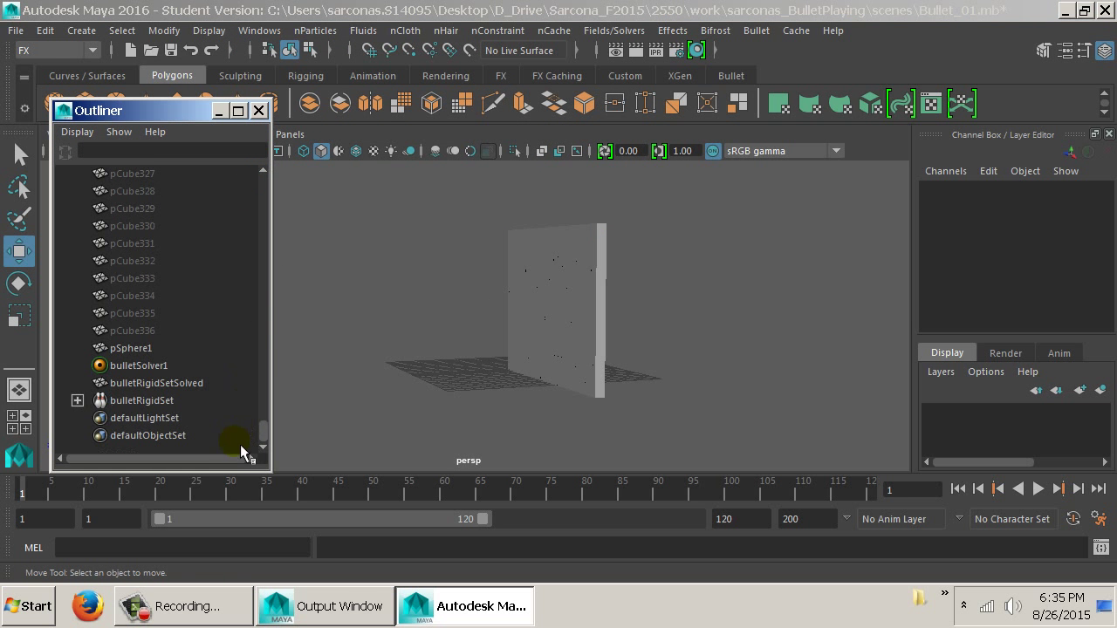
click(164, 371)
key(ctrl+a)
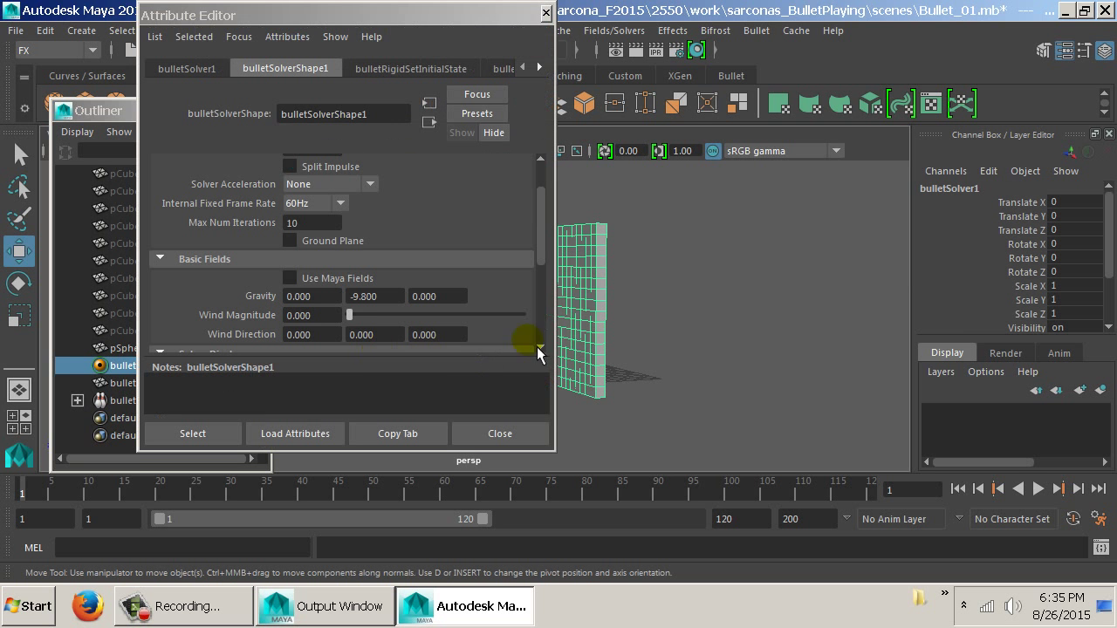
click(322, 243)
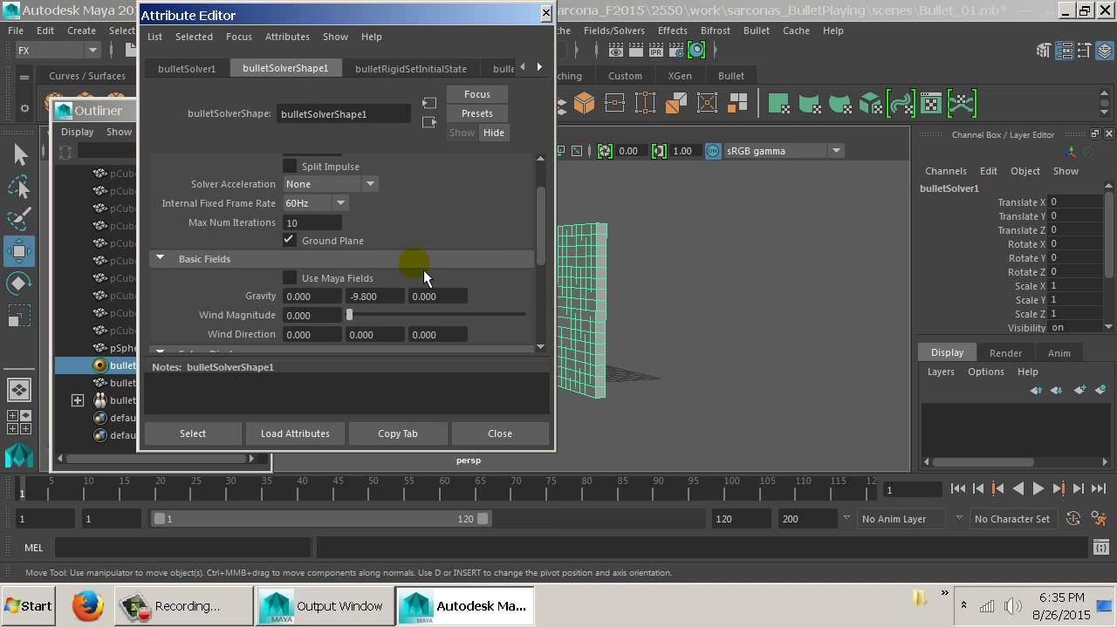
Move the Attribute Editor off the wall, play the simulation to check the cubes against the ground plane, and rewind to frame 1
drag(452, 15, 1052, 102)
drag(851, 103, 1055, 36)
key(alt+v)
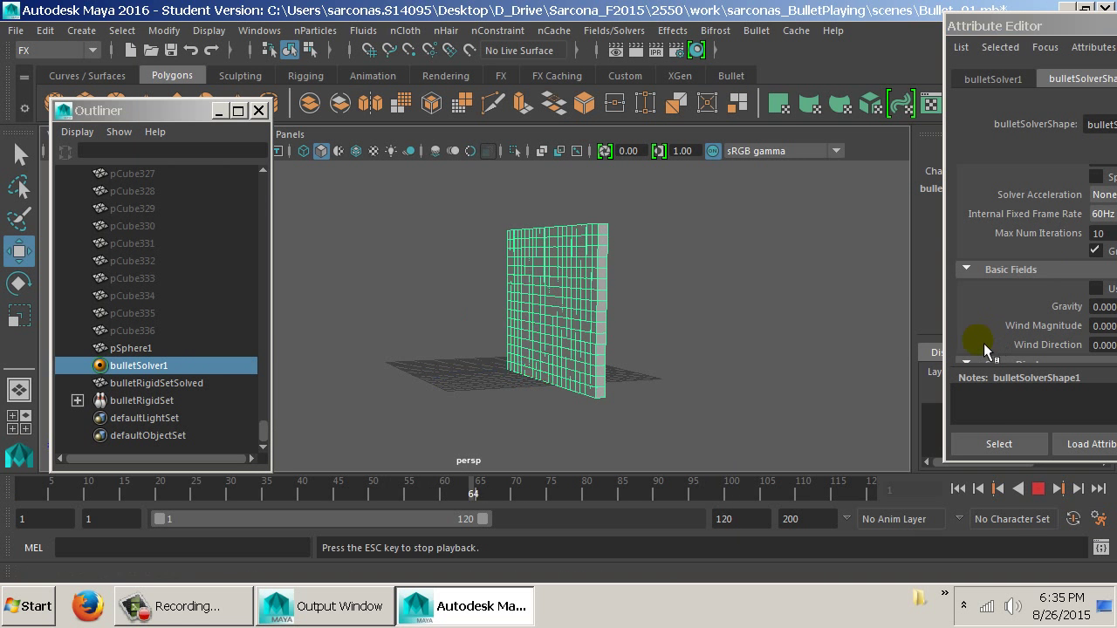
drag(801, 354, 794, 329)
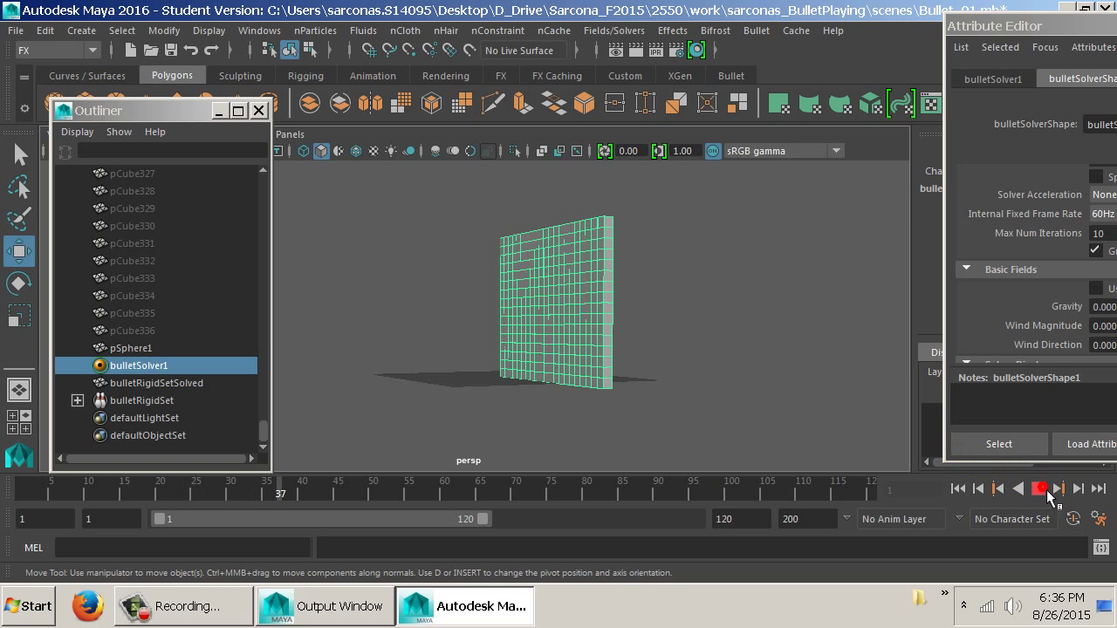
click(1037, 488)
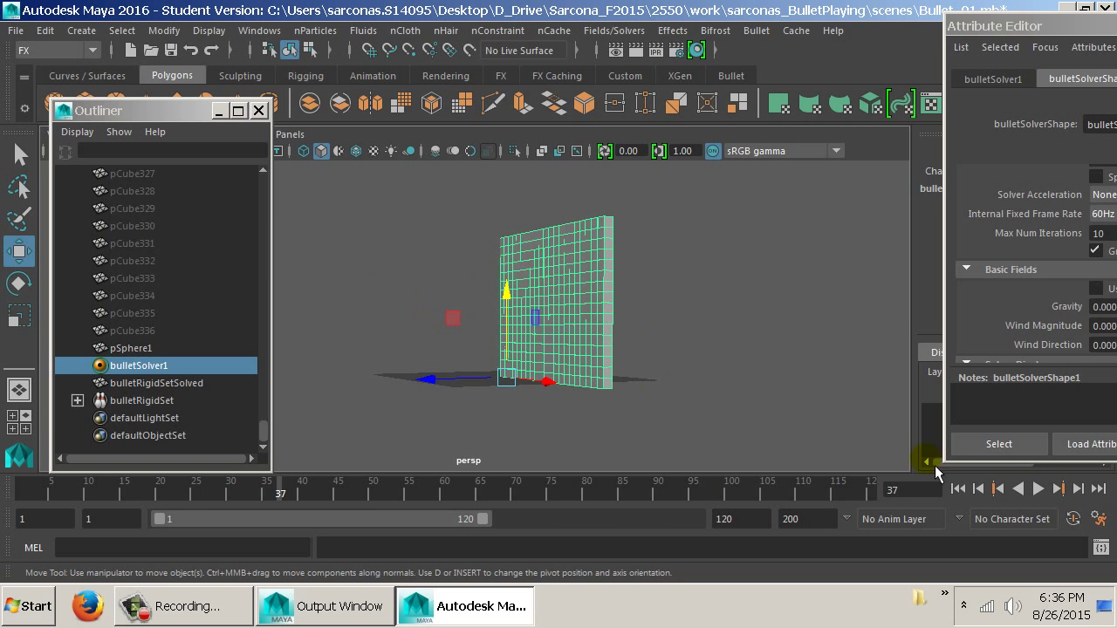
click(975, 491)
Select the sphere and show its bulletRigidBodyShape1 attributes with the Attribute Editor fully in view
drag(908, 454, 571, 313)
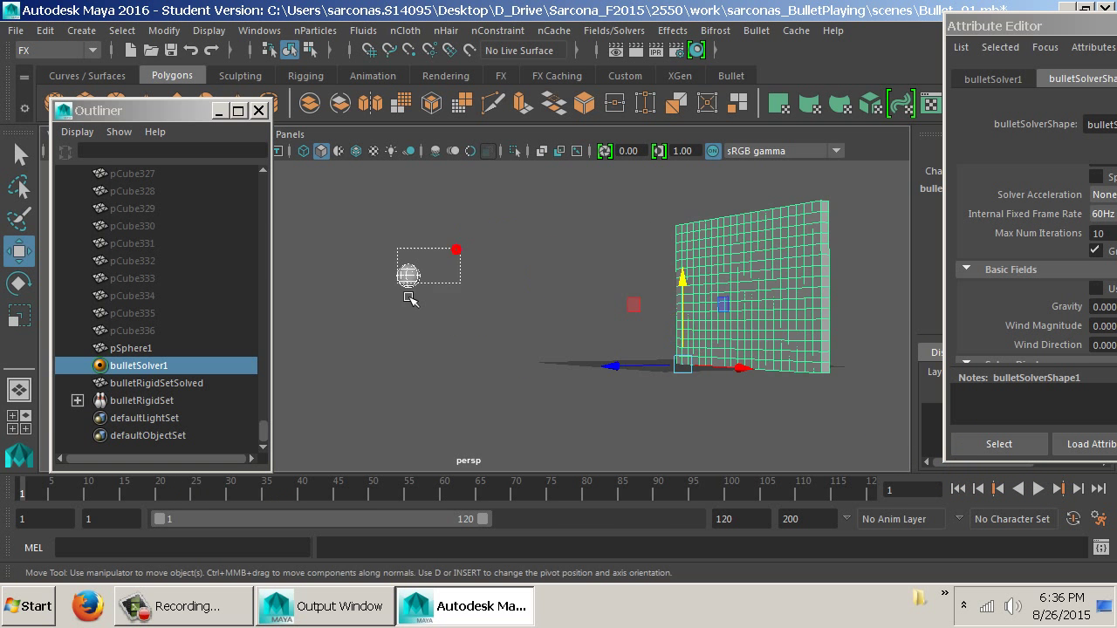
drag(406, 294, 403, 292)
drag(611, 288, 777, 171)
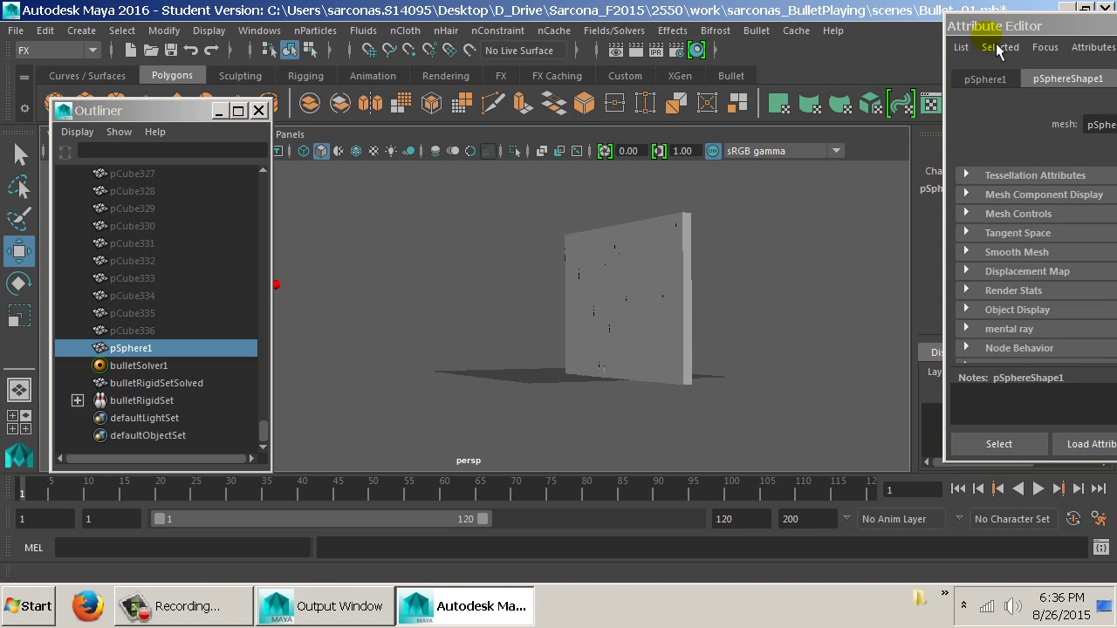
drag(991, 27, 728, 12)
click(910, 68)
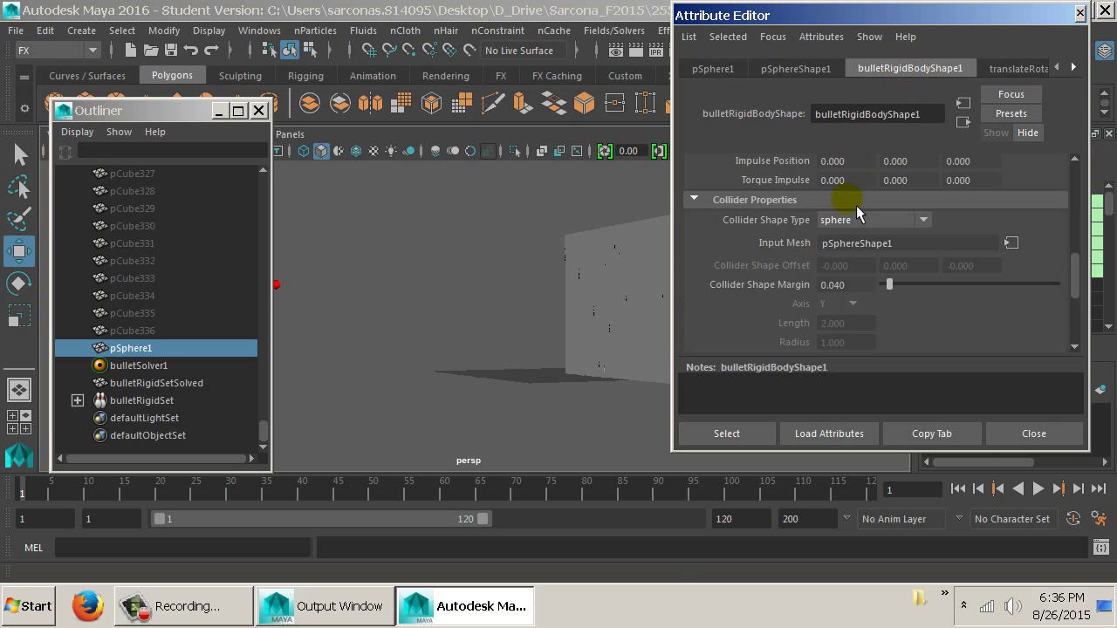
Try an X Initial Velocity of 10 for the sphere's rigid body
scroll(856, 249, down, 5)
scroll(857, 250, up, 5)
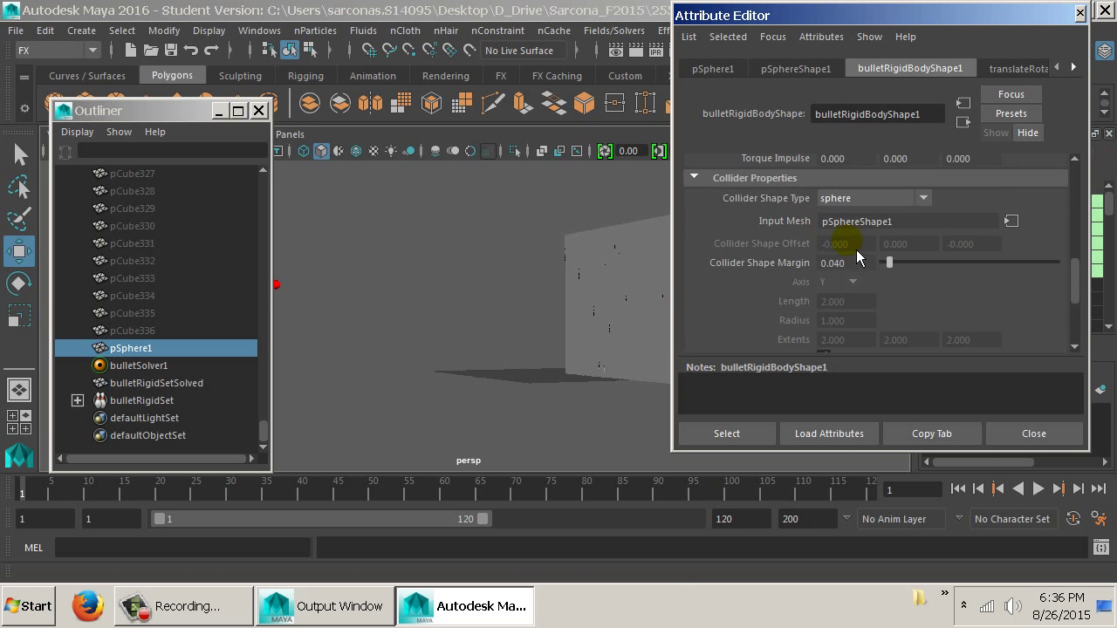
scroll(856, 253, up, 4)
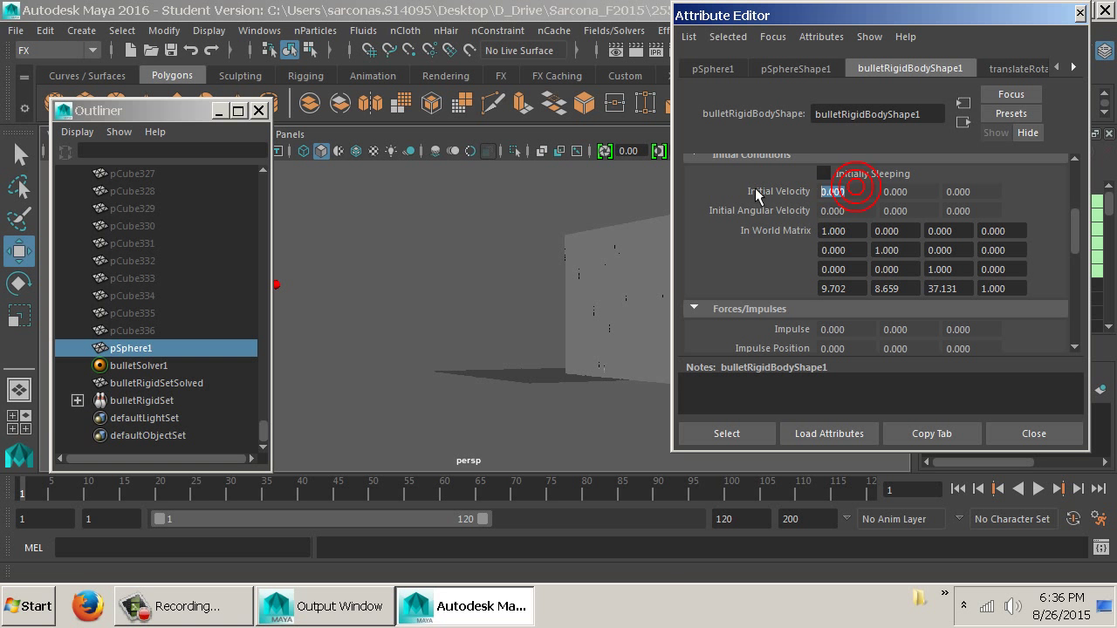
text(10)
key(Return)
Close the Outliner and set the sphere's Initial Velocity to 0 in X and -50 in Z
click(259, 111)
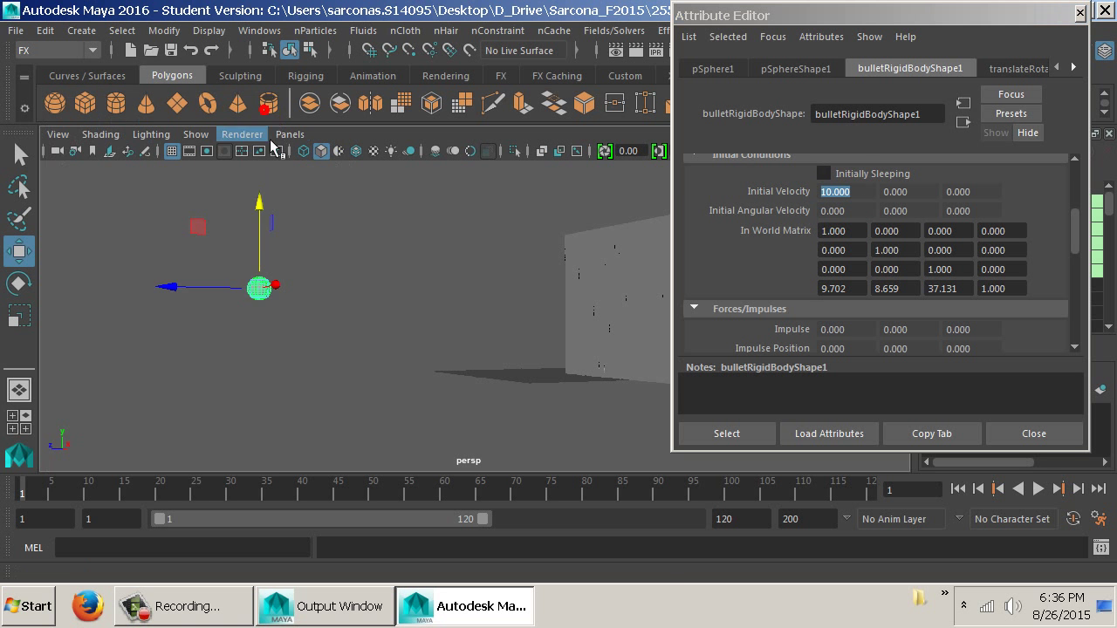
drag(349, 314, 591, 282)
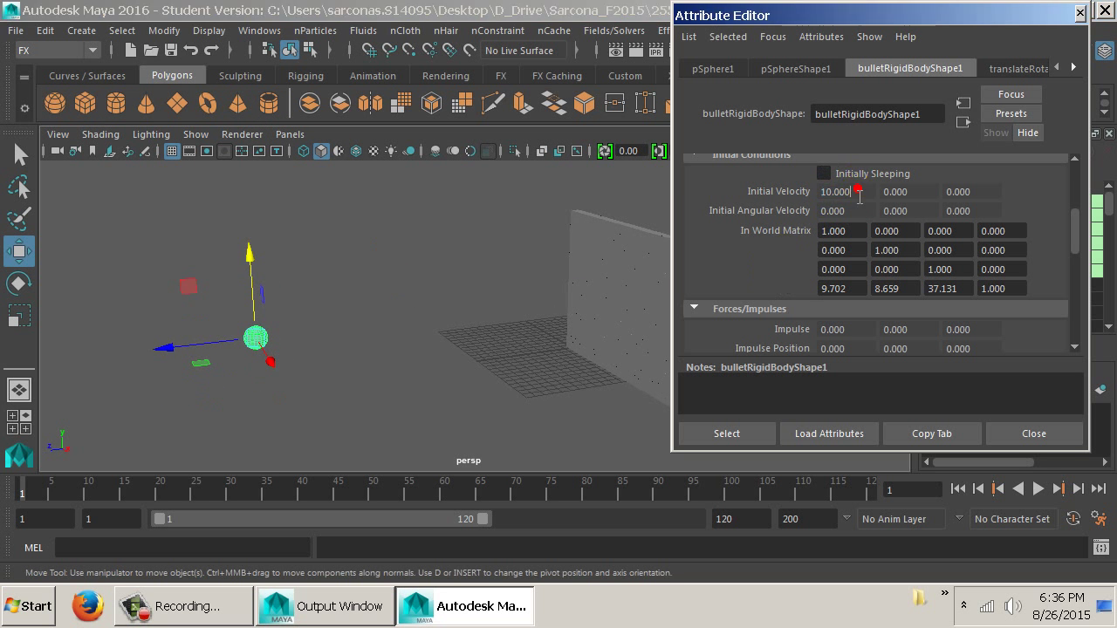
text(0)
key(Return)
click(976, 191)
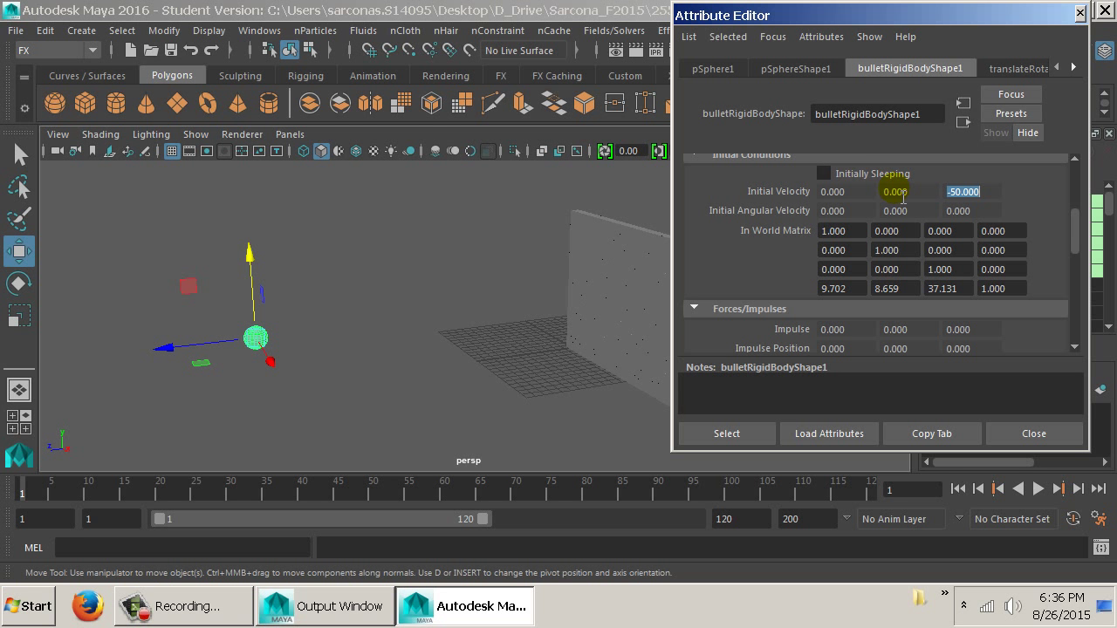
Play the simulation, view the sphere's impact on the cube wall from several angles, and rewind to frame 1
drag(549, 279, 565, 373)
key(alt+v)
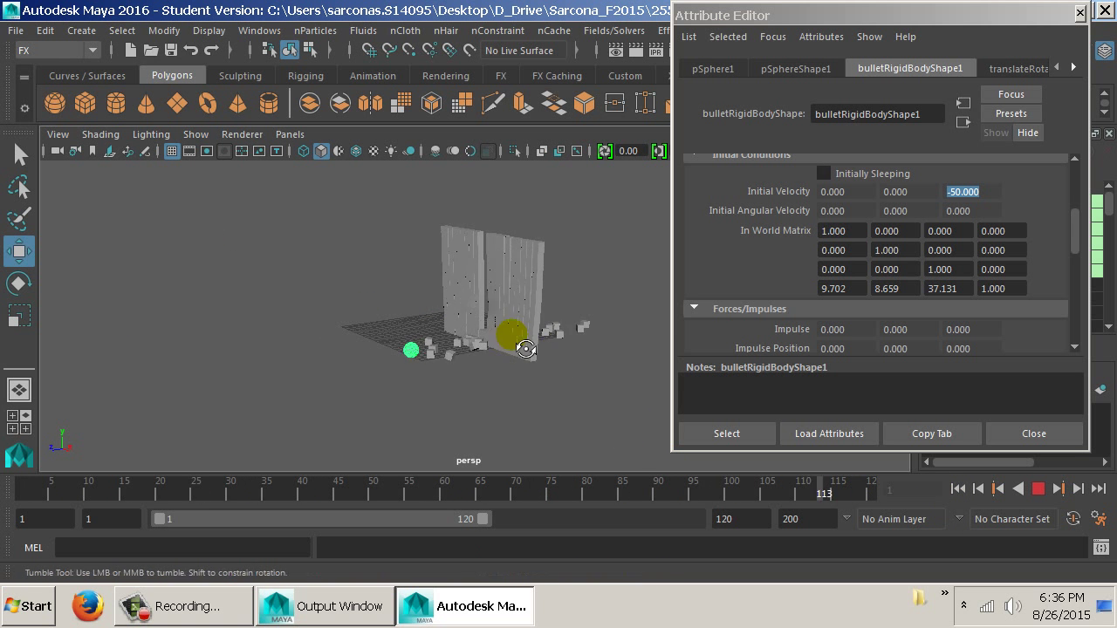
drag(525, 349, 630, 367)
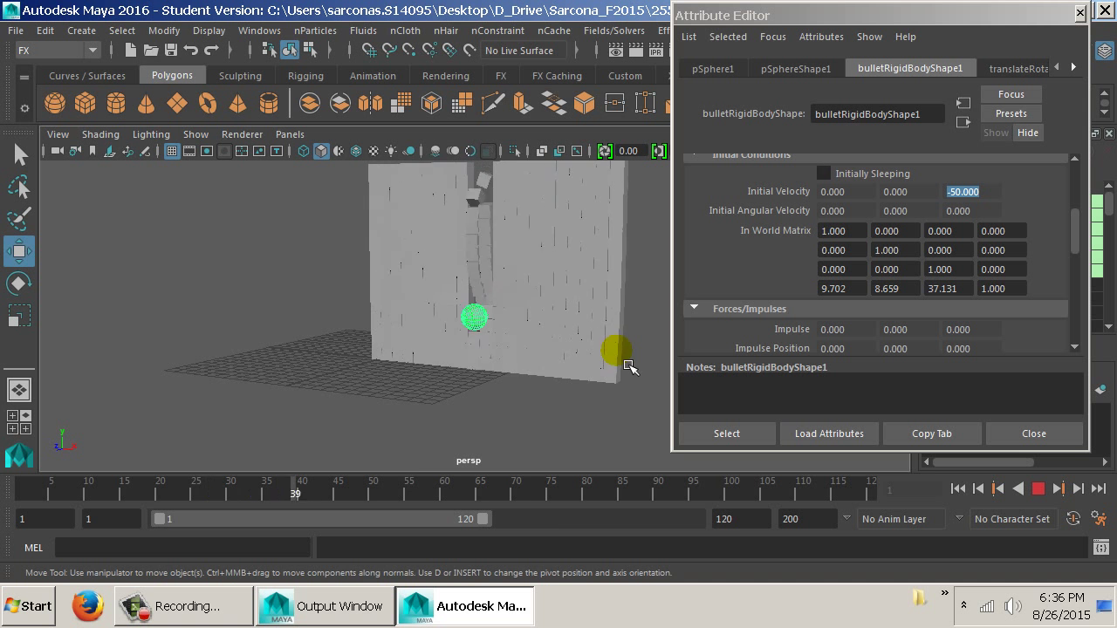
drag(554, 374, 502, 390)
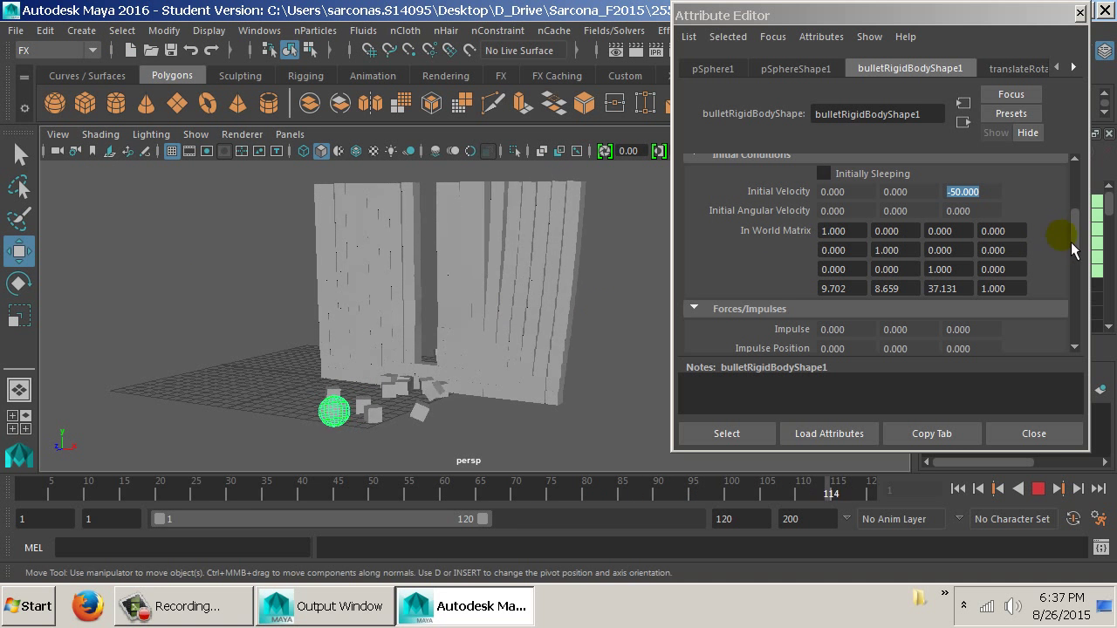
click(1038, 489)
click(960, 490)
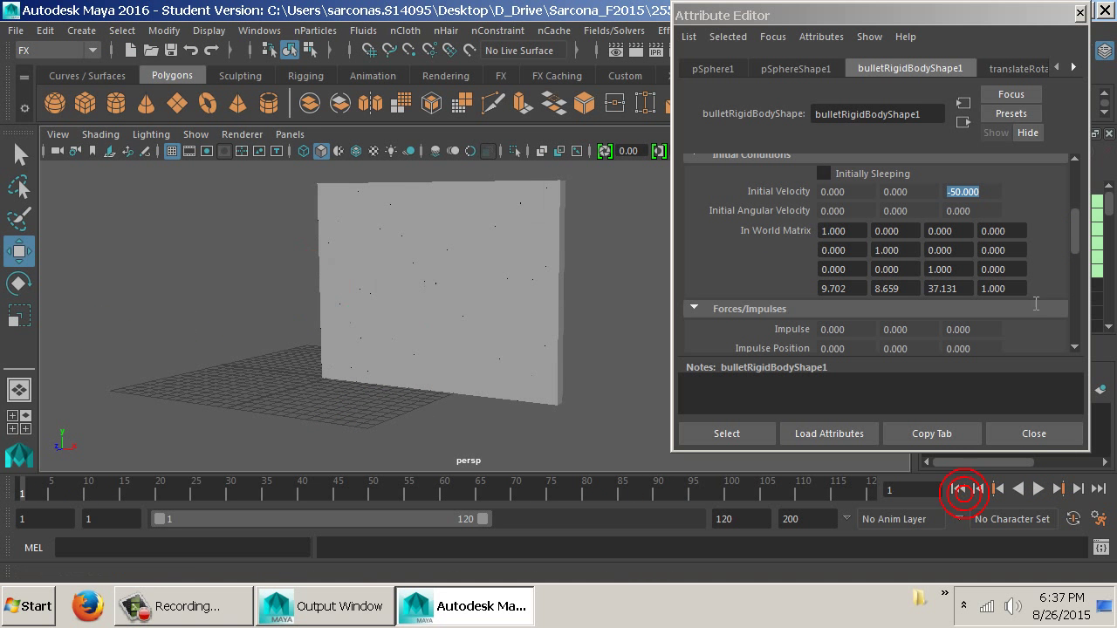
Review the sphere's Rigid Body Properties, play the simulation, and stop it to examine the broken wall from the side
scroll(1077, 232, up, 4)
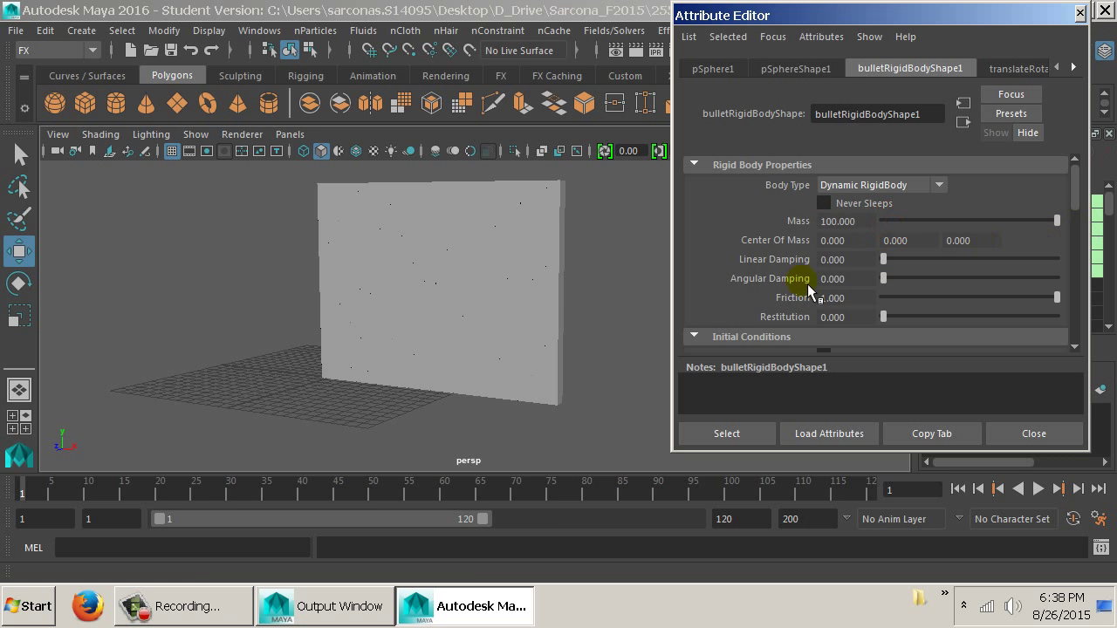
click(553, 316)
key(alt+v)
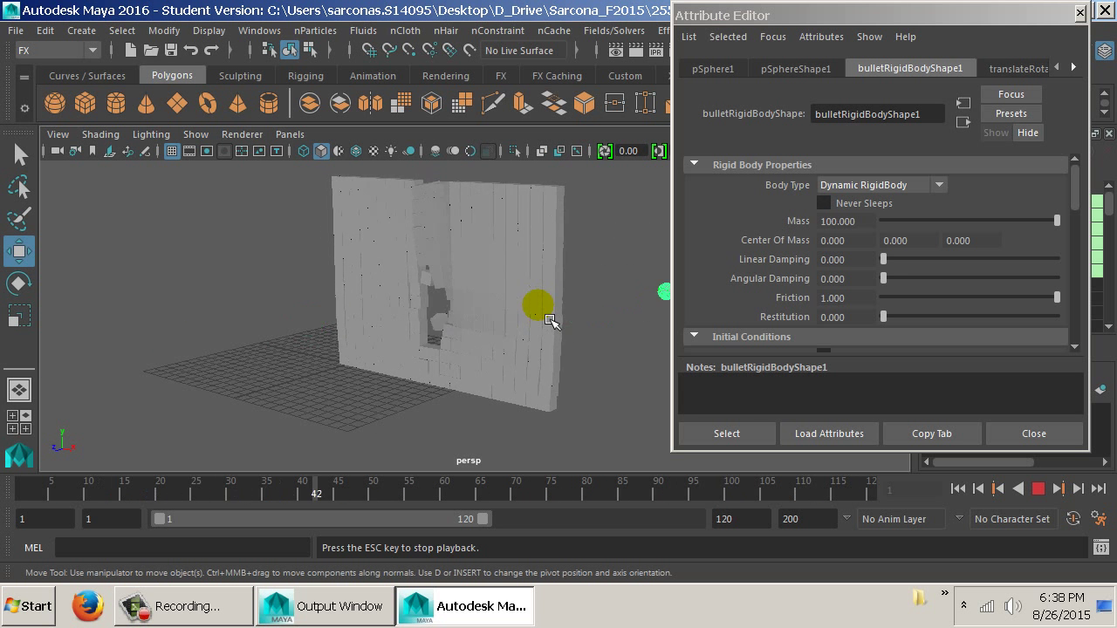
key(Escape)
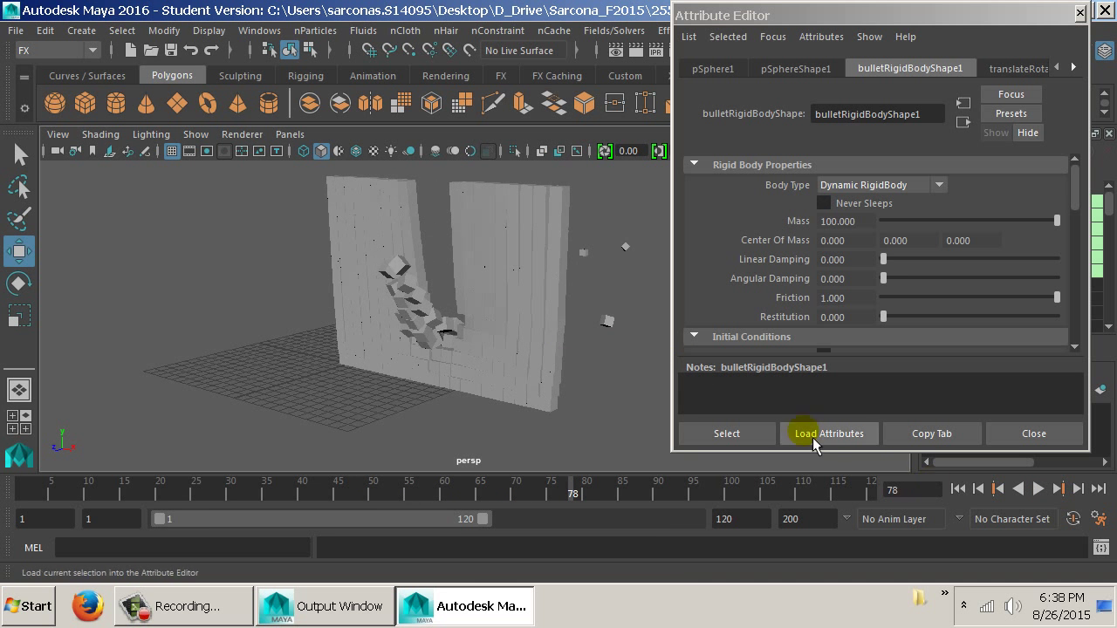
drag(577, 307, 593, 362)
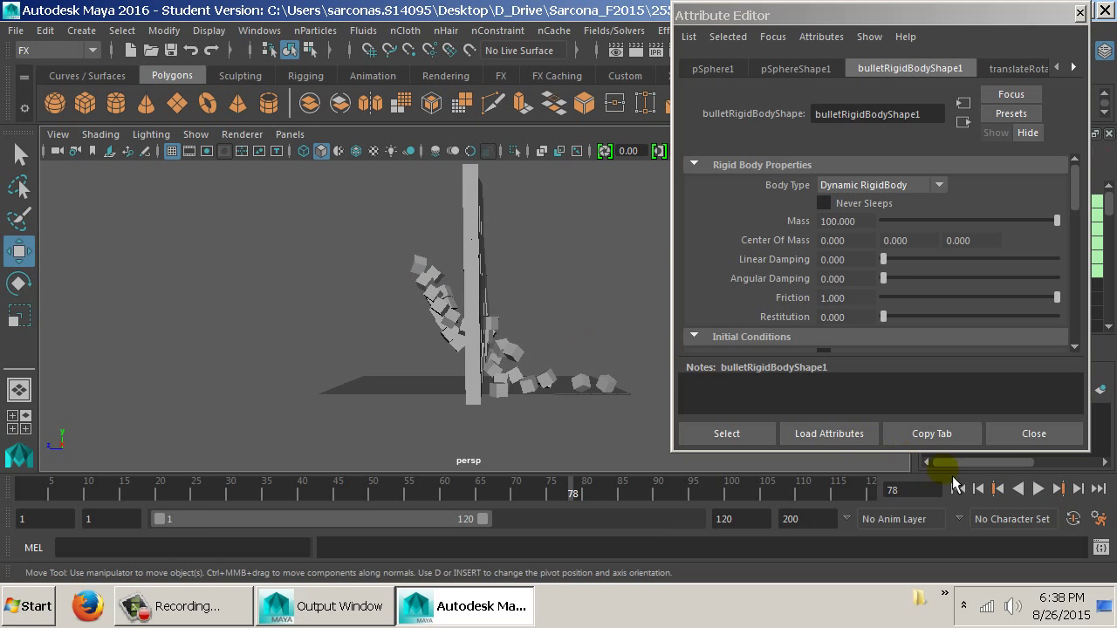
Rewind and replay the simulation to watch the sphere approach the cube wall, and return to frame 1
click(955, 485)
click(588, 324)
key(alt+v)
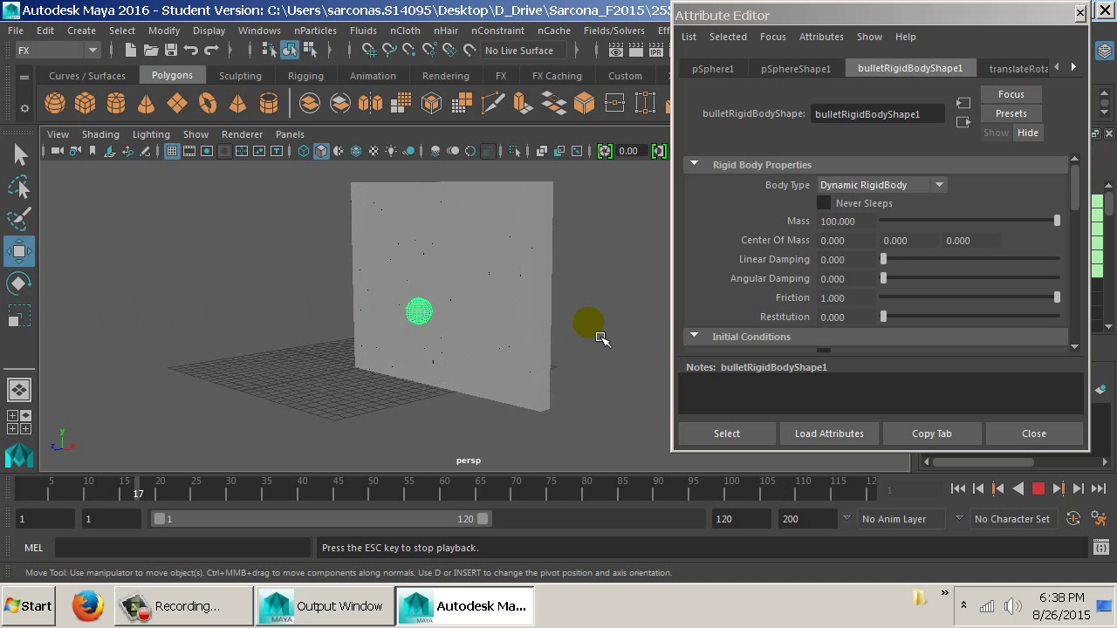
click(1040, 490)
click(959, 489)
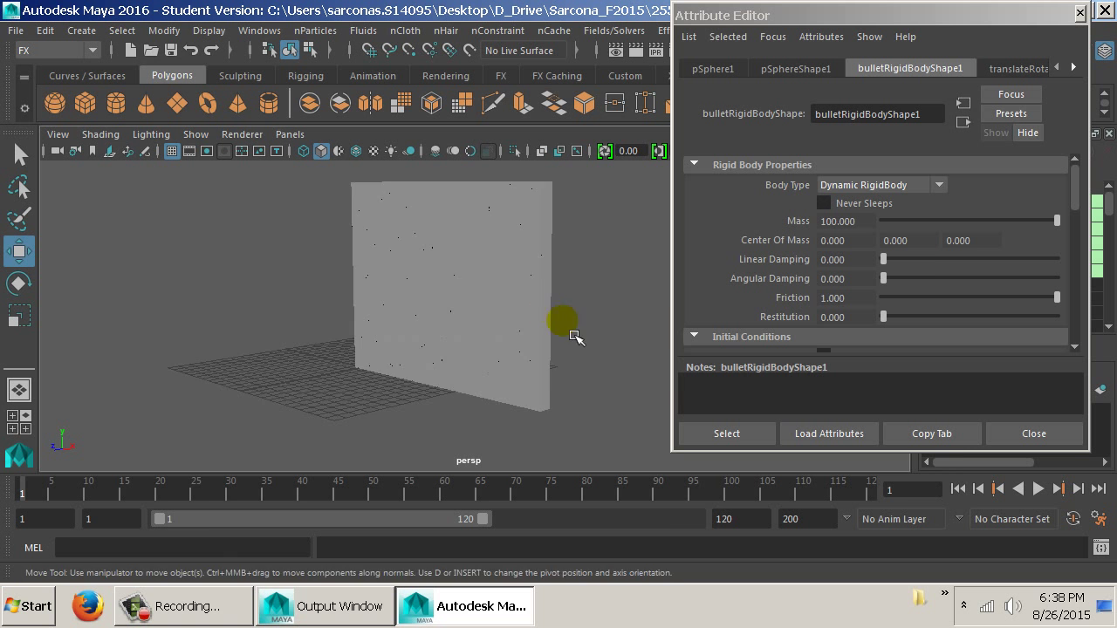
Try an X Initial Velocity of -15 for the sphere's rigid body, play the simulation, and rewind to frame 1
scroll(392, 297, down, 3)
drag(276, 343, 432, 384)
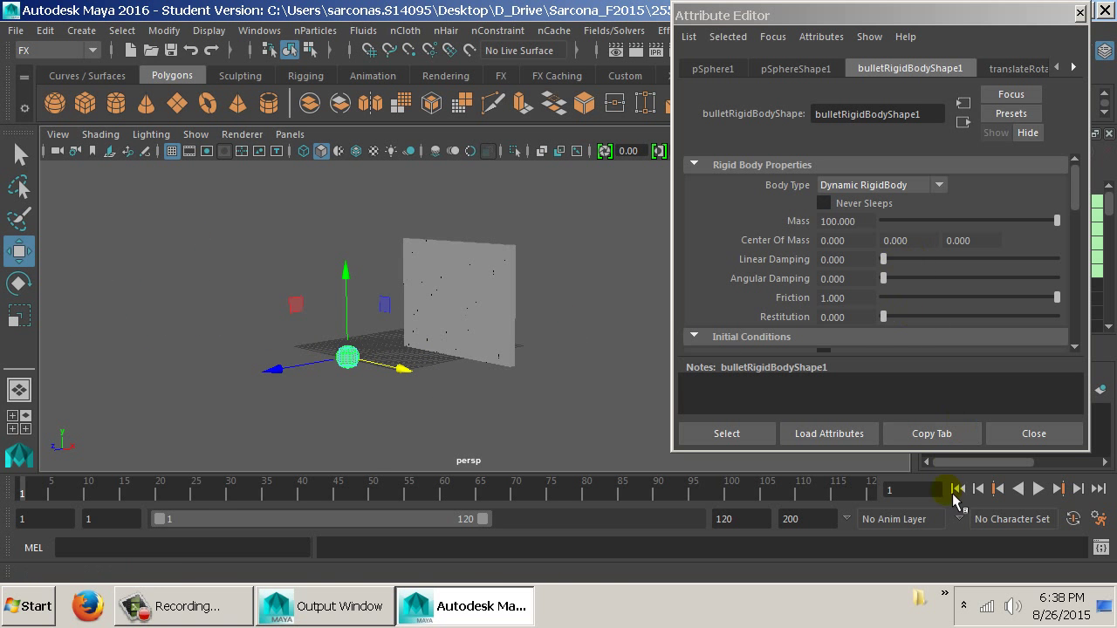
drag(550, 332, 506, 305)
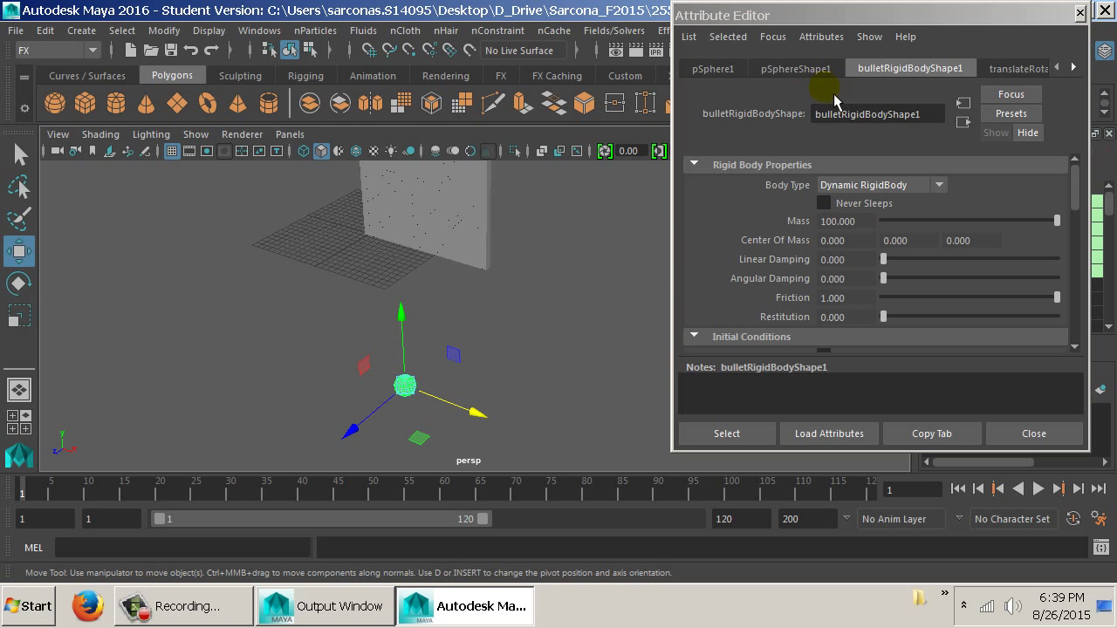
scroll(834, 253, down, 3)
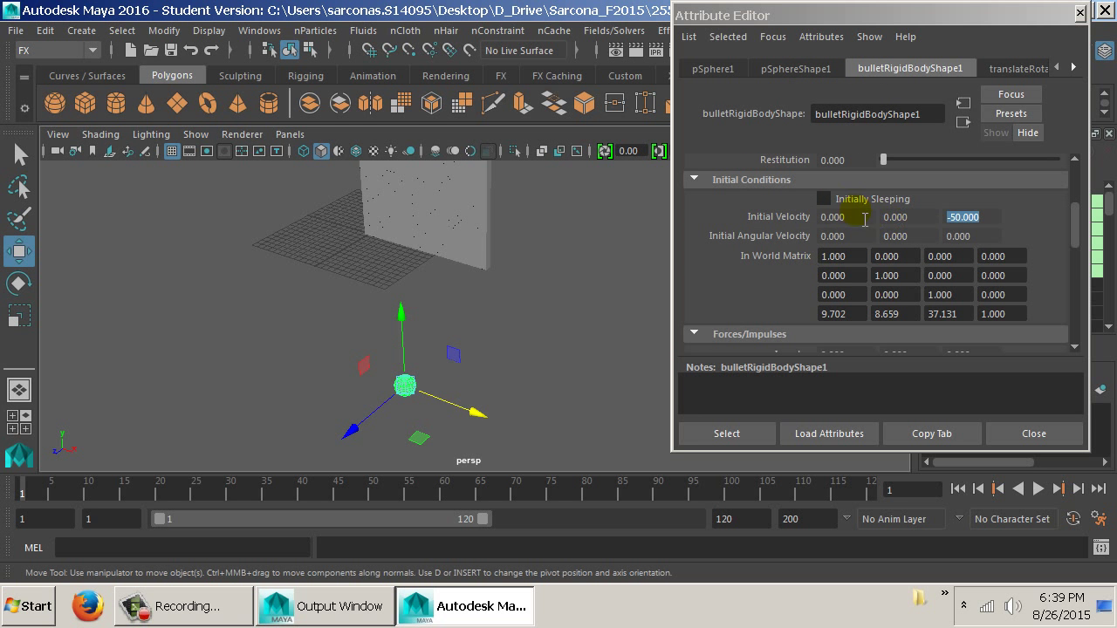
double_click(854, 214)
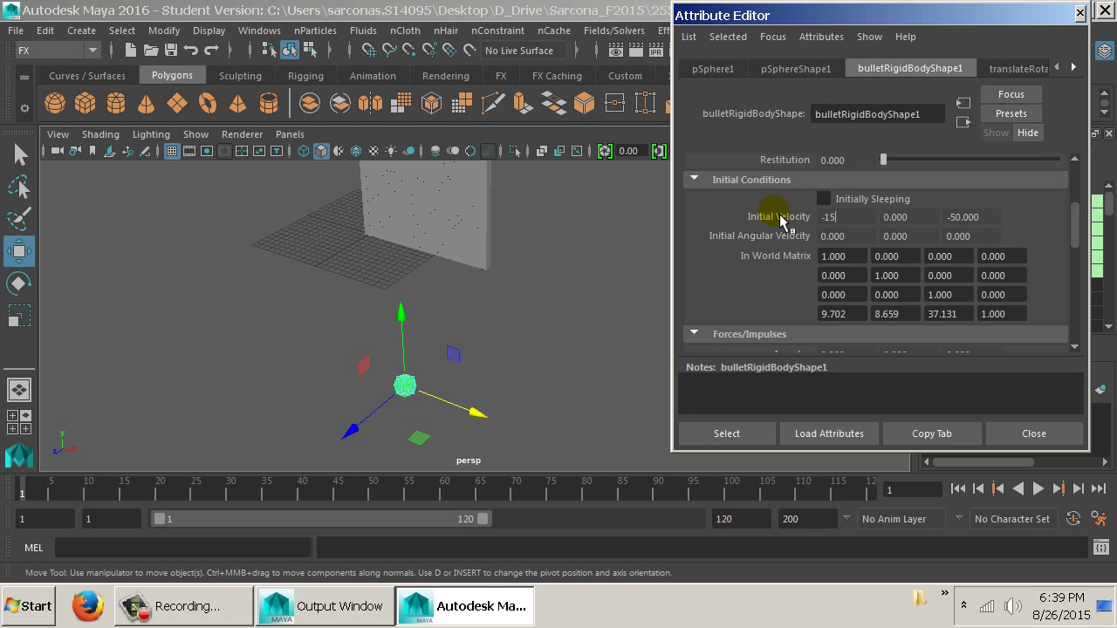
click(559, 306)
key(alt+v)
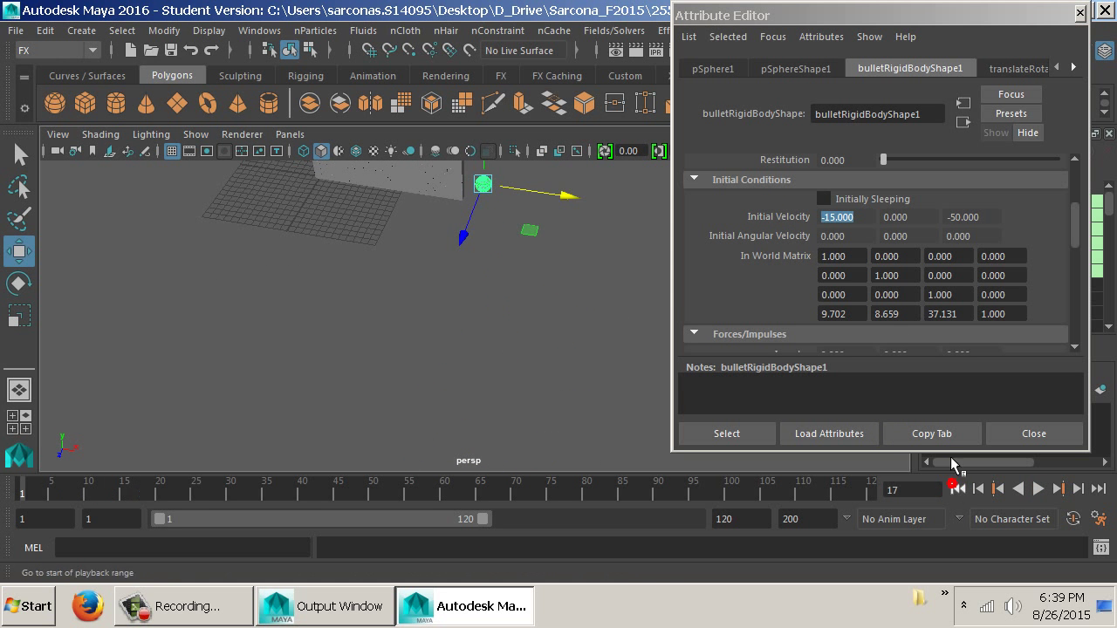
click(958, 489)
Set the sphere's X Initial Velocity to -25 and play the simulation
double_click(856, 217)
text(-25)
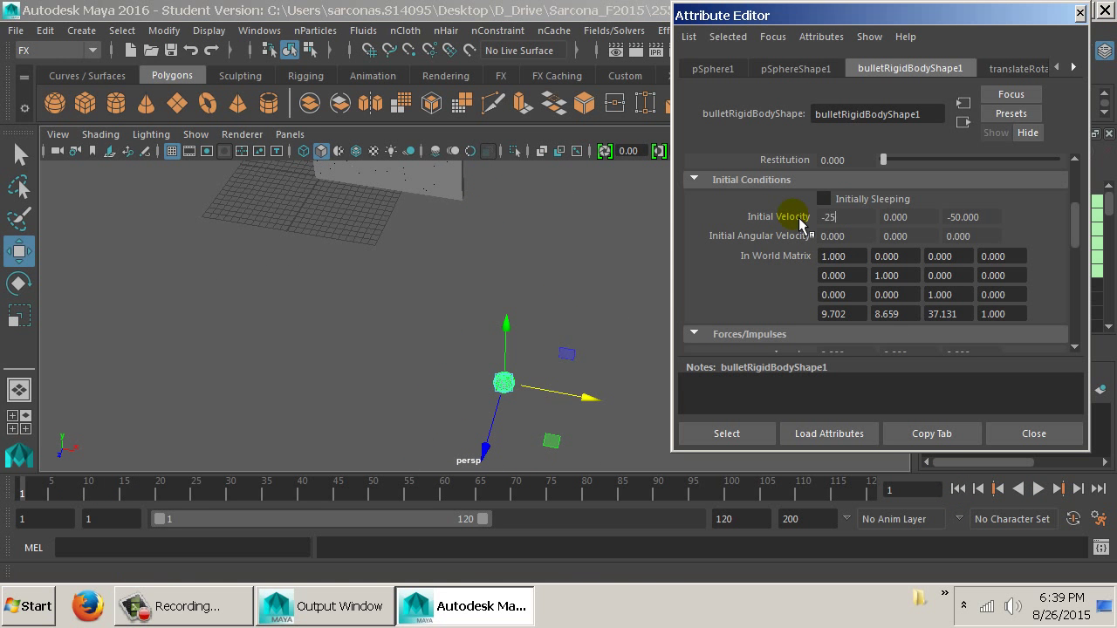
key(alt+v)
click(582, 287)
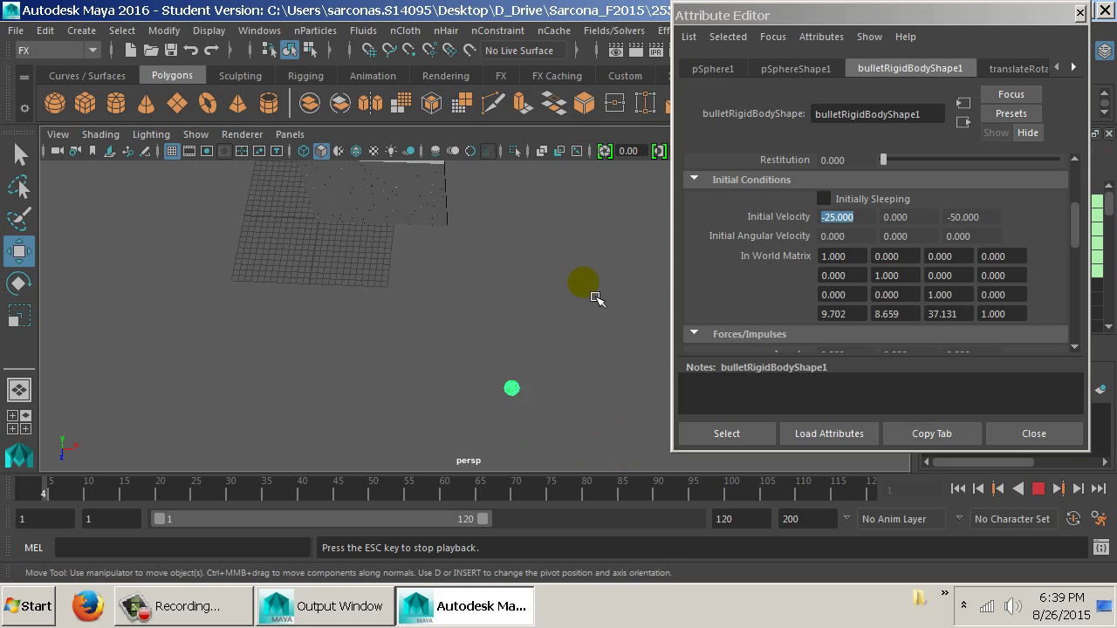
View the sphere's angled impact on the cube wall, stop playback to examine the collapse, and rewind to frame 1
drag(599, 292, 462, 303)
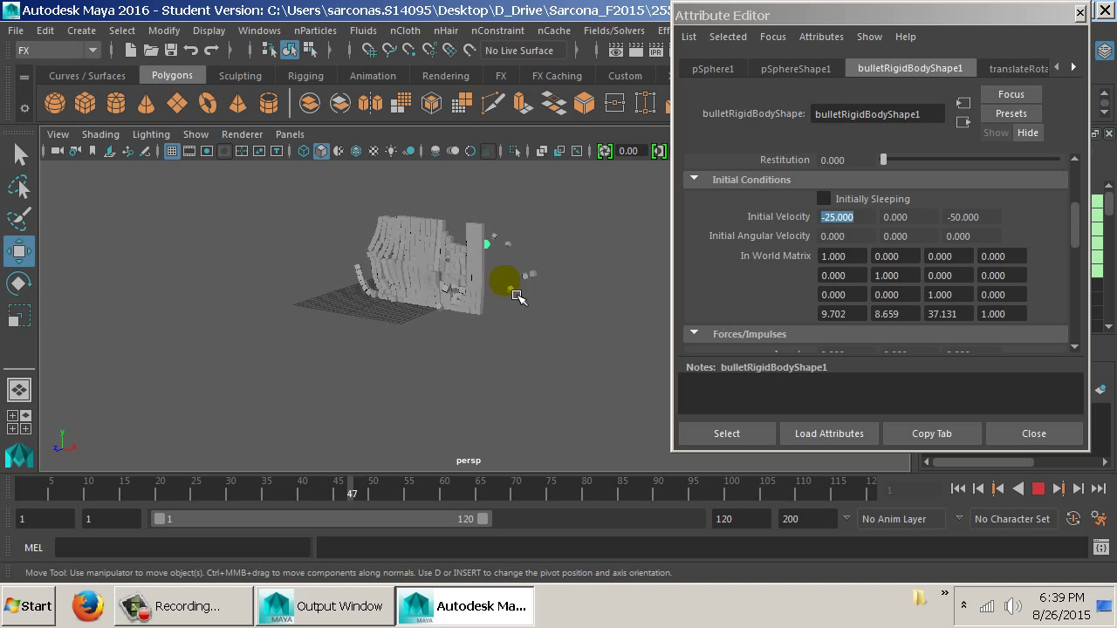
click(1039, 489)
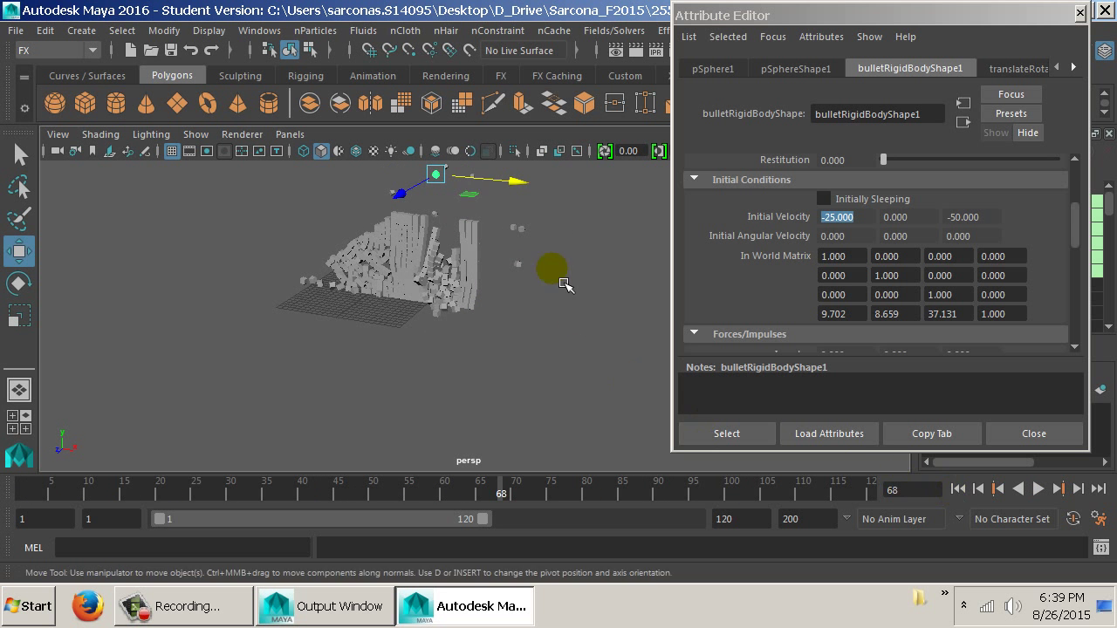
drag(563, 284, 493, 299)
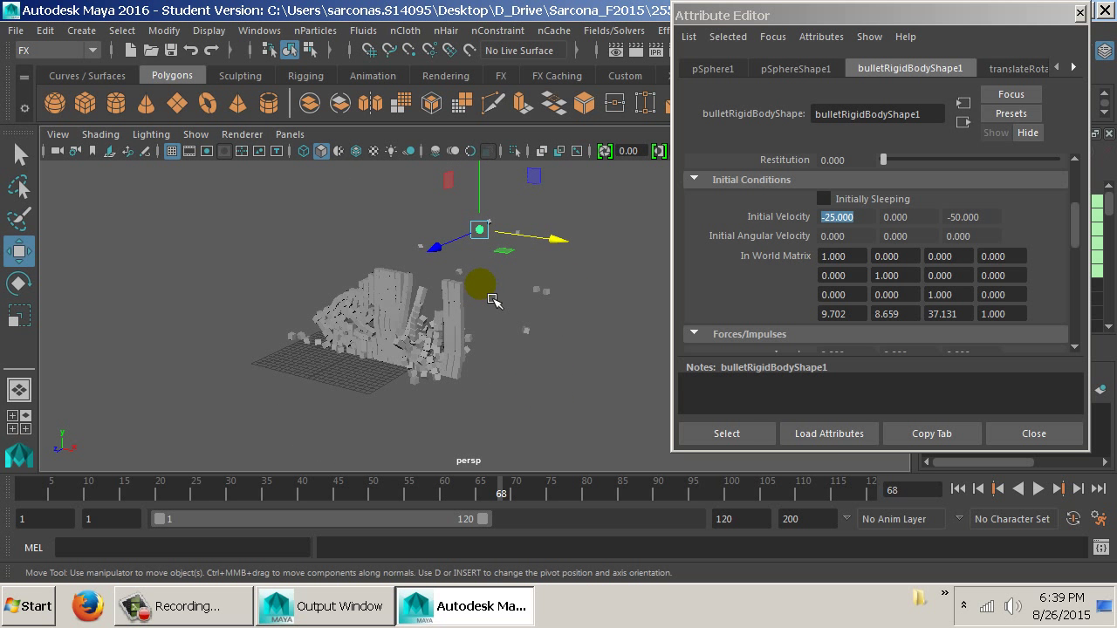
click(958, 490)
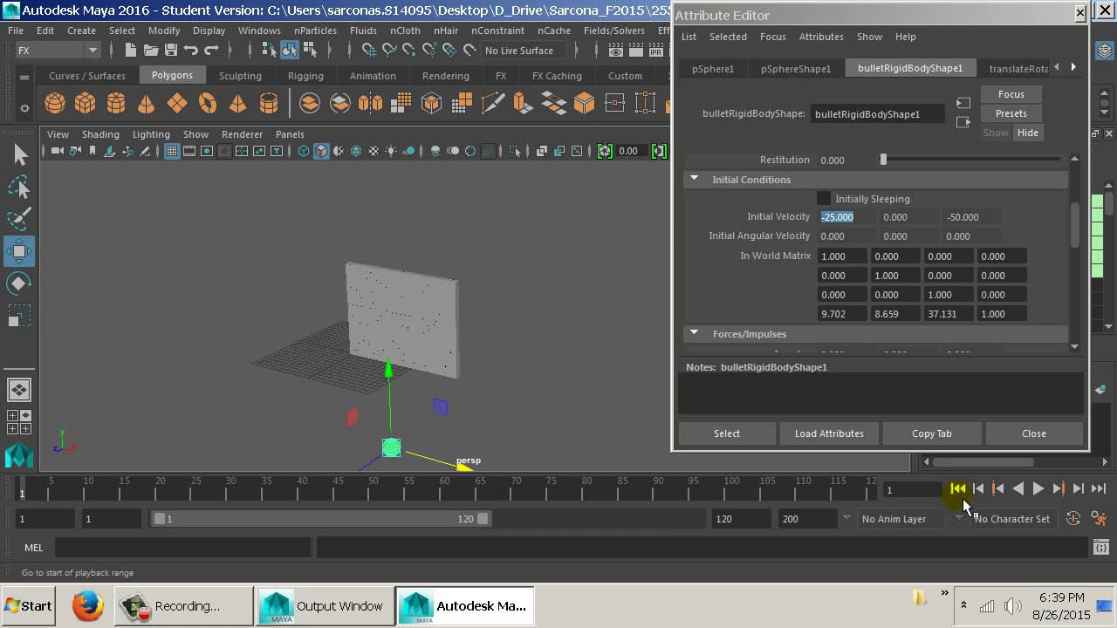
Select the cube wall and look through its bulletRigidSetSolved and bulletRigidSetShape attributes for rigid body settings
click(438, 302)
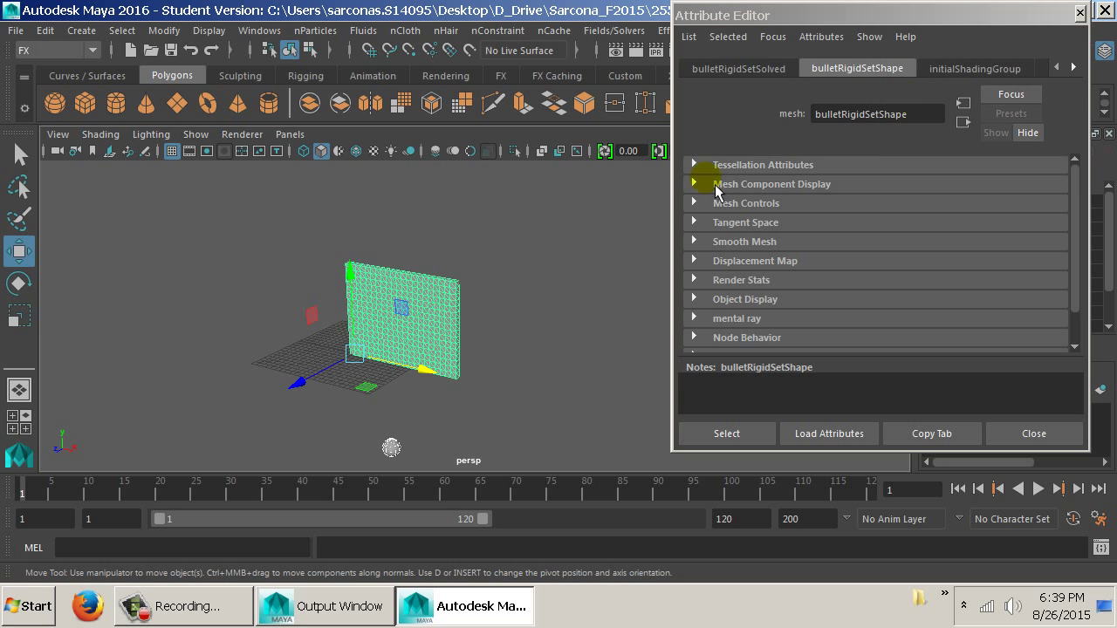
click(1074, 66)
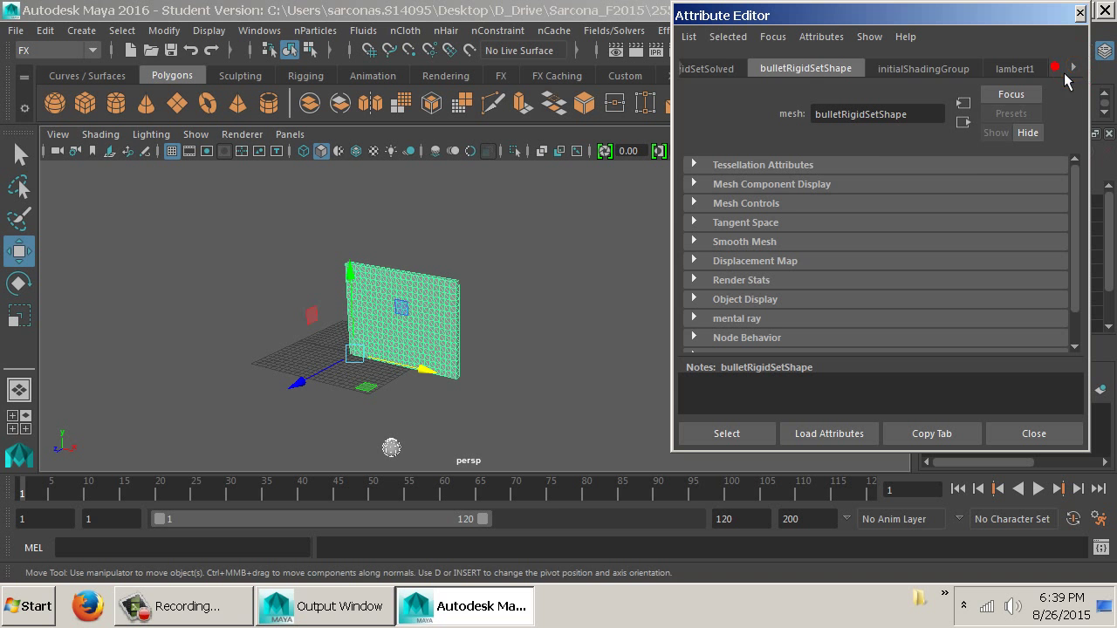
click(1074, 68)
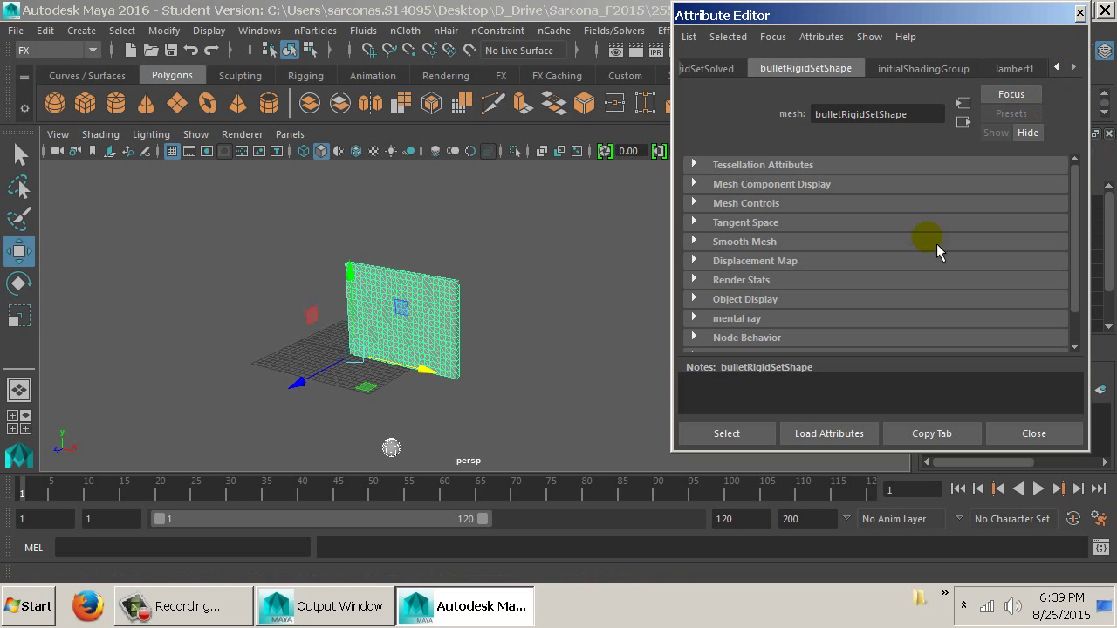
scroll(917, 262, down, 2)
click(796, 340)
scroll(808, 262, up, 2)
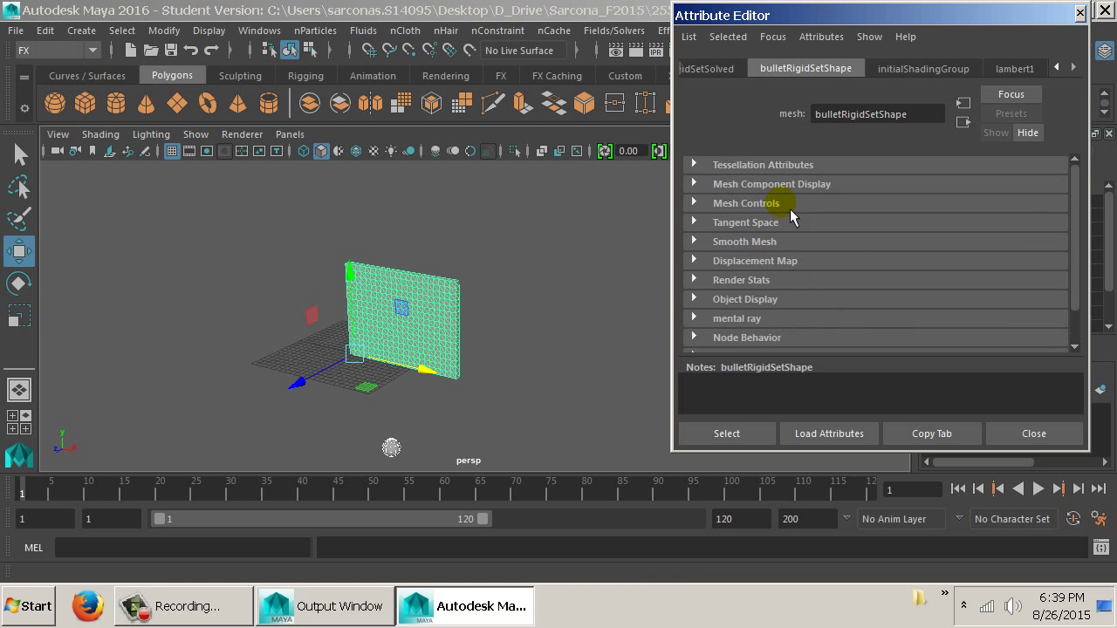
click(779, 165)
click(716, 75)
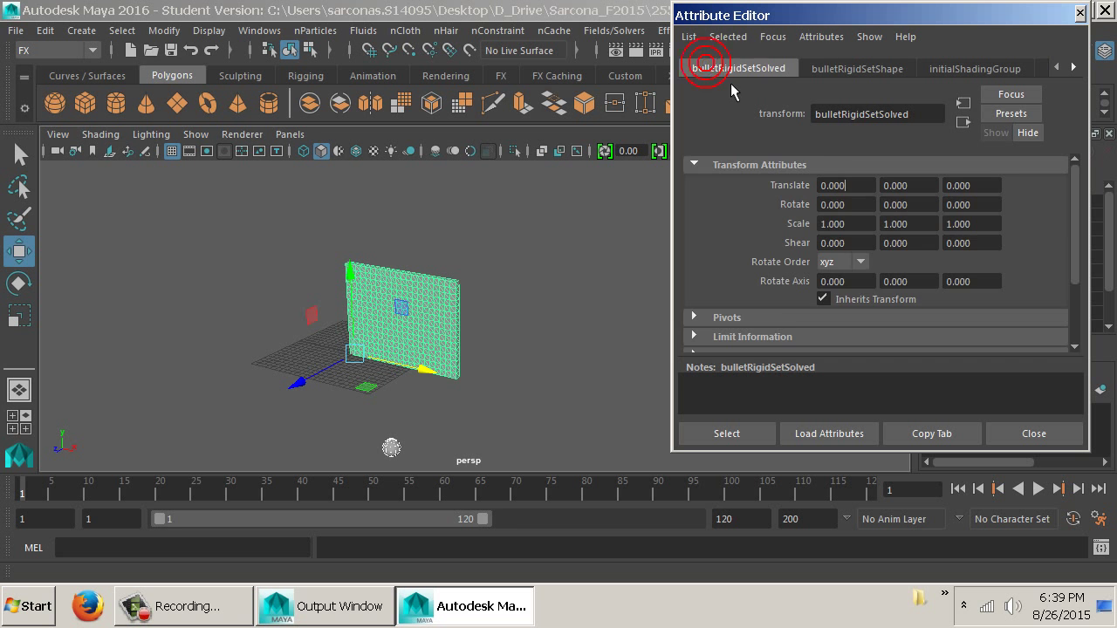
scroll(843, 297, down, 3)
click(759, 341)
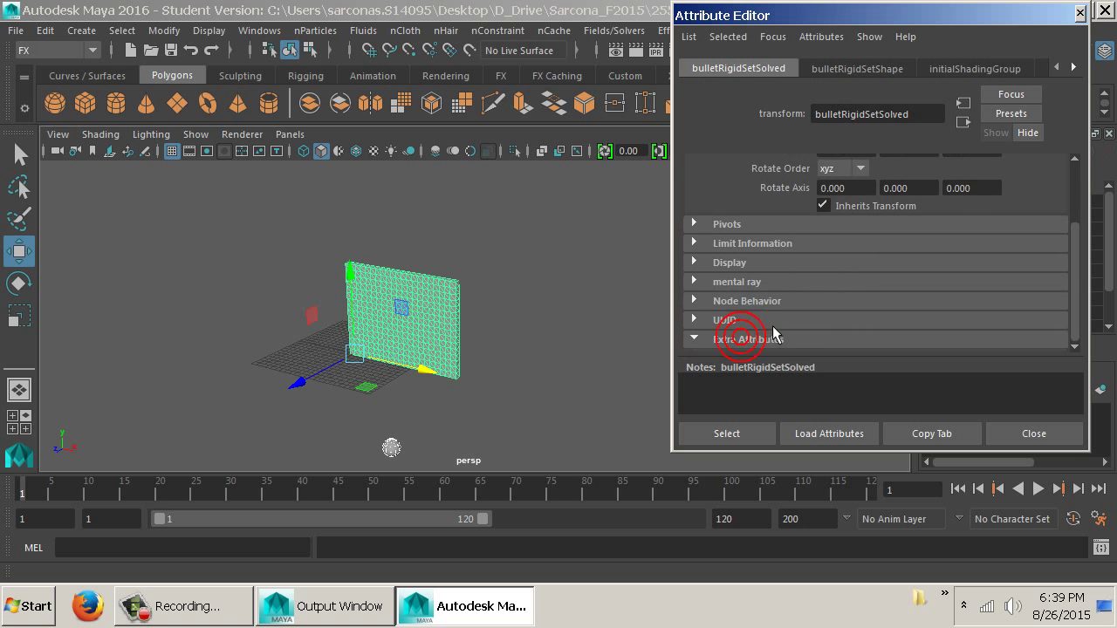
click(851, 67)
scroll(877, 325, down, 5)
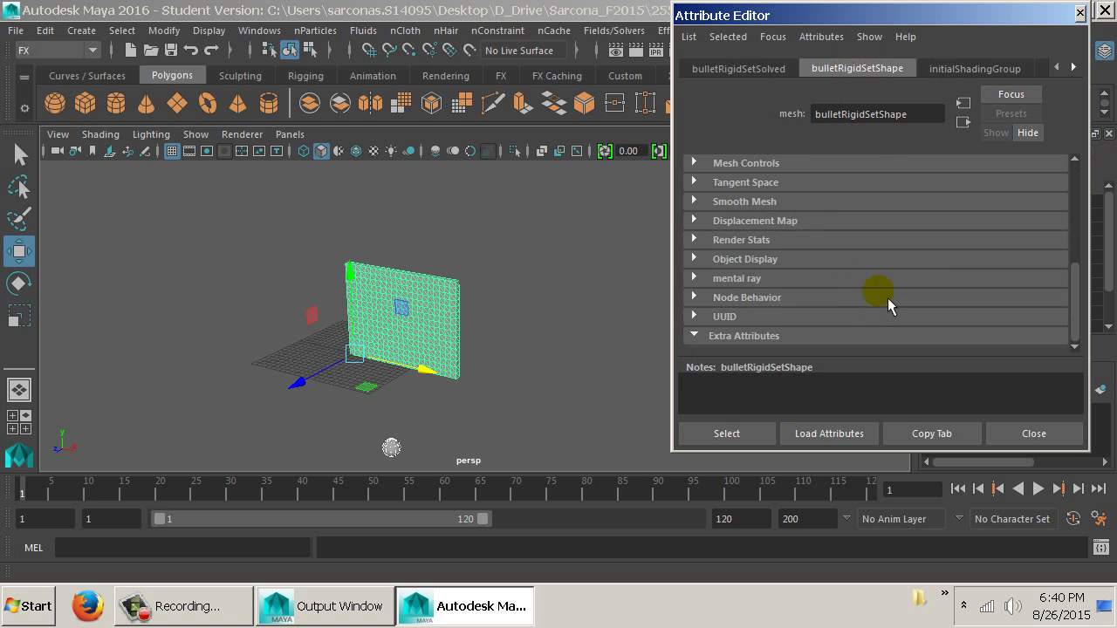
scroll(885, 307, up, 5)
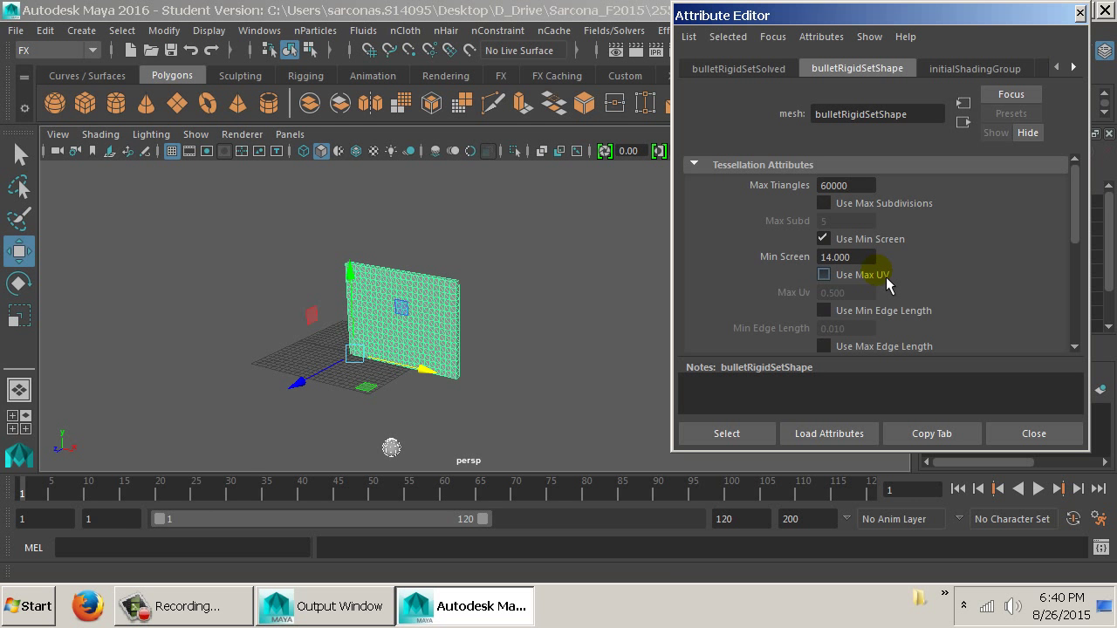
Select bulletSolver1 in the Outliner to load its attributes, and close the Outliner
click(252, 29)
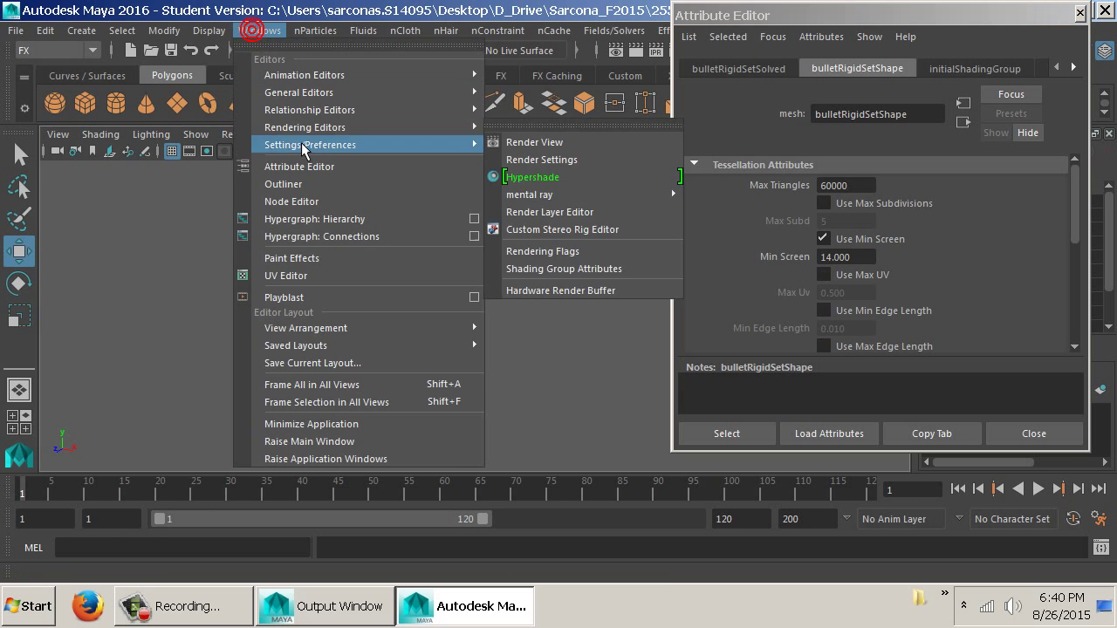
click(299, 184)
scroll(217, 279, down, 3)
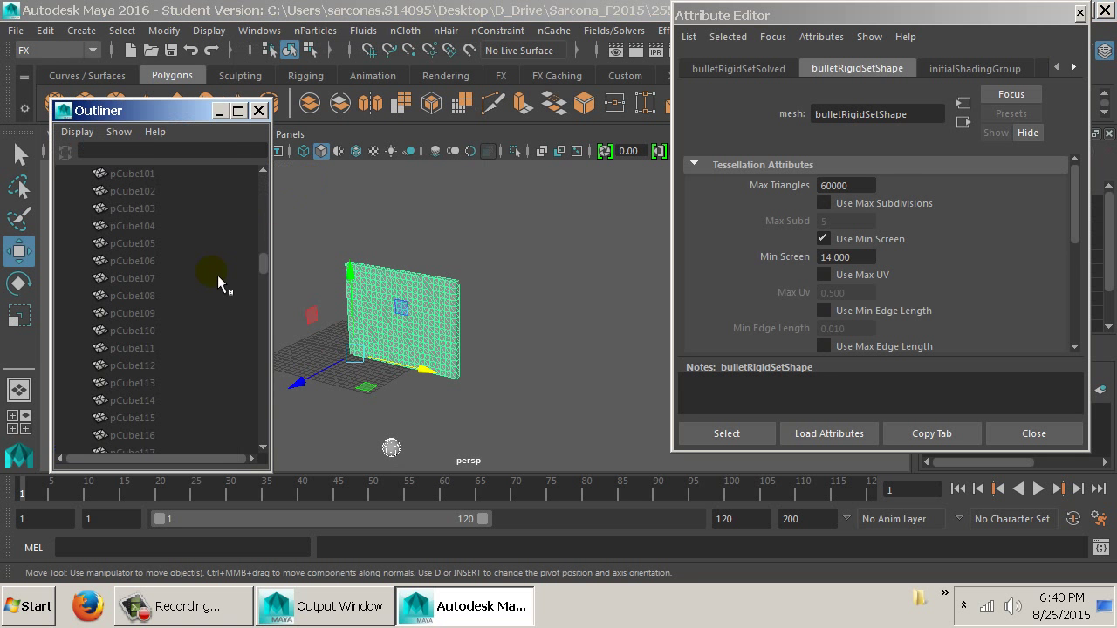
scroll(217, 275, down, 10)
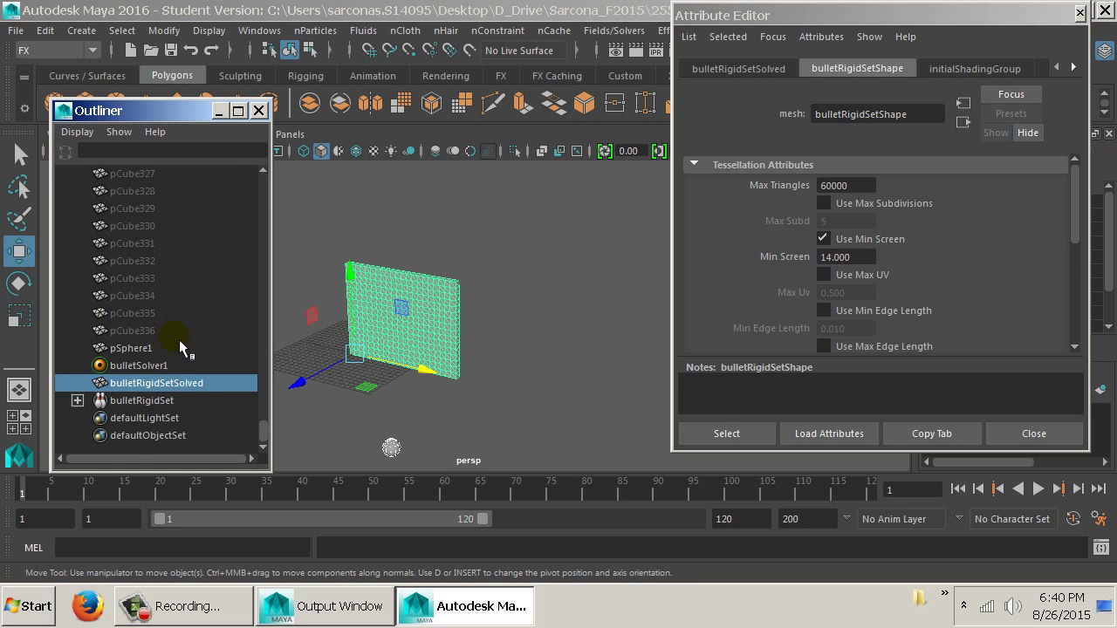
click(157, 366)
click(259, 111)
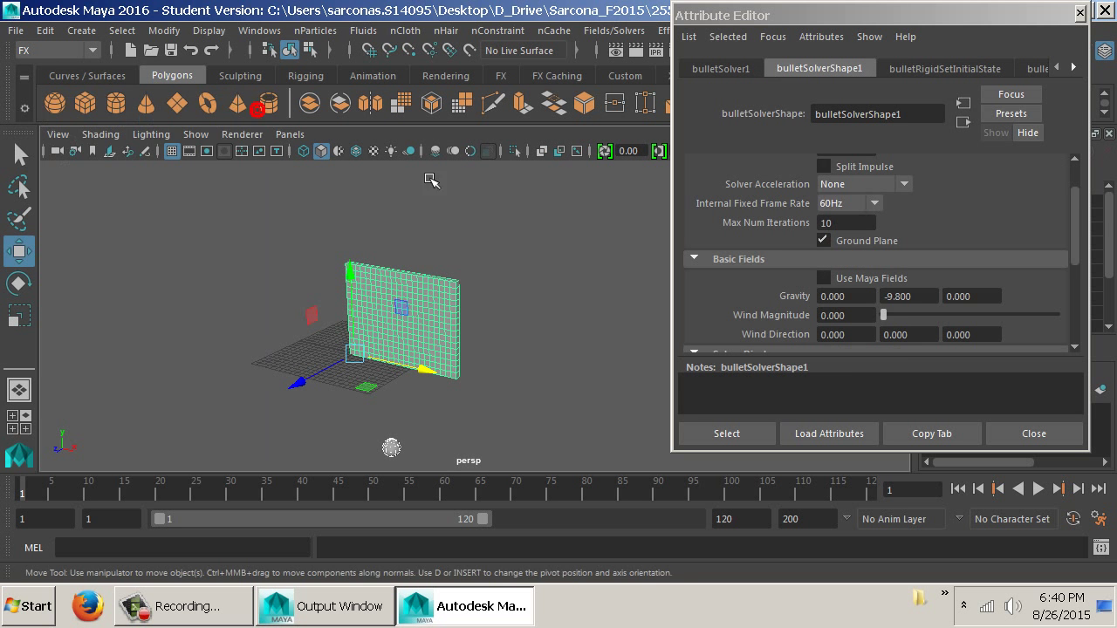
Review the Rigid Attributes of bulletRigidSetInitialState and expand its Initial Conditions
scroll(1079, 205, up, 2)
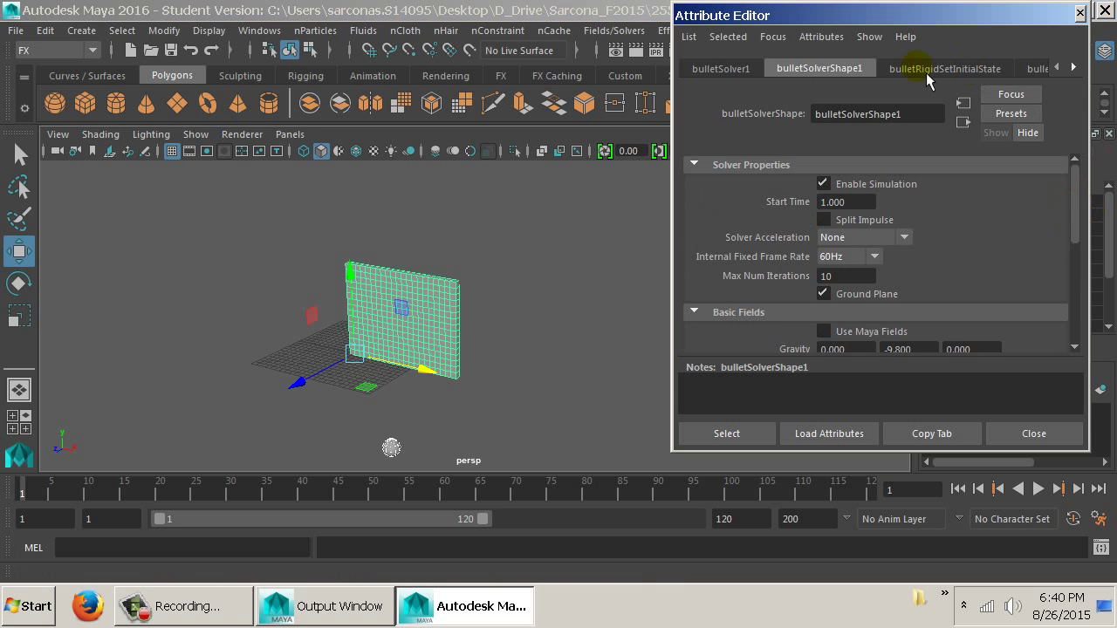
click(1074, 67)
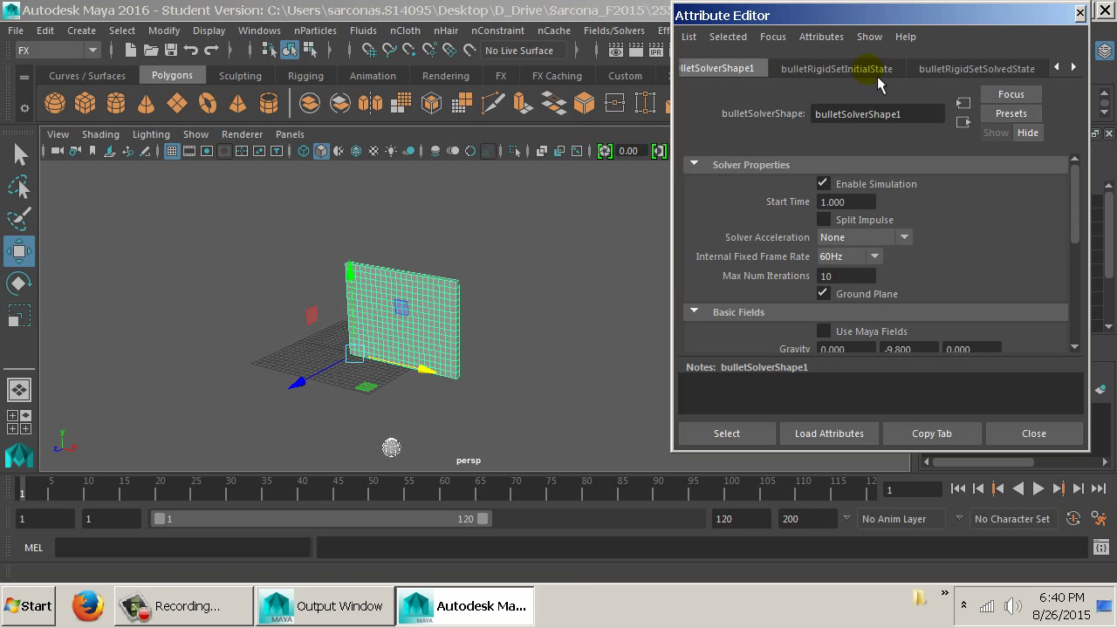
click(851, 69)
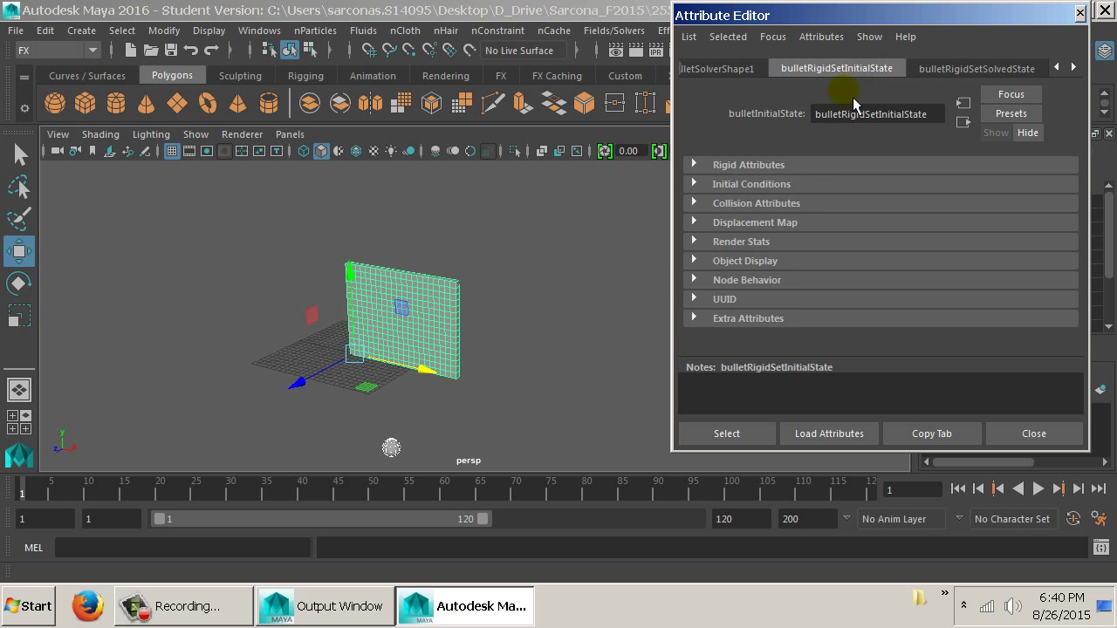
click(783, 166)
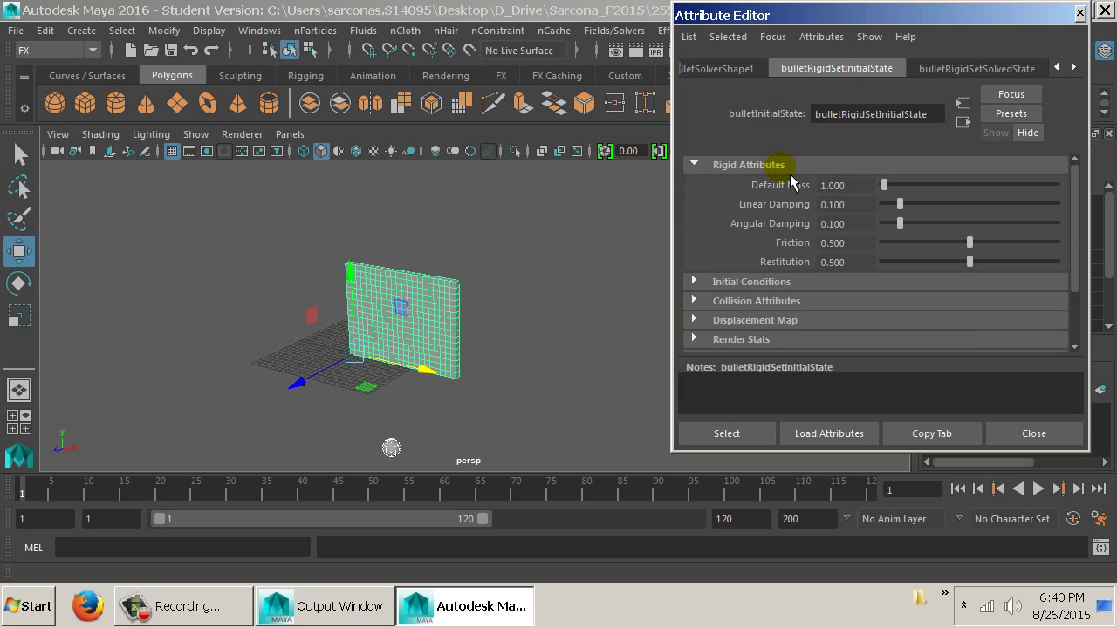
click(782, 167)
click(789, 185)
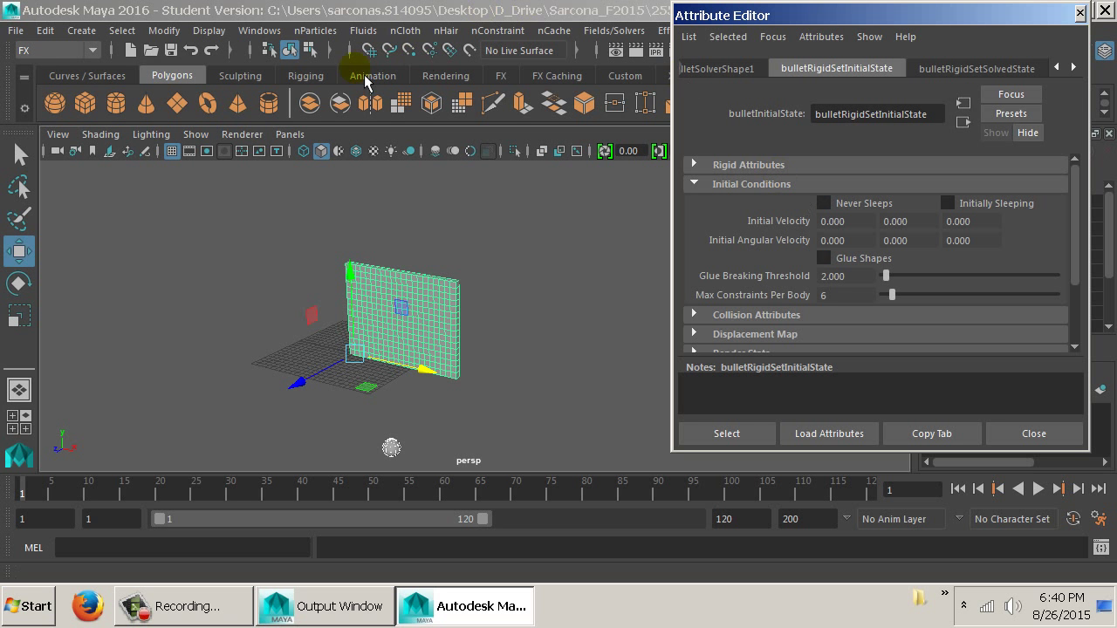
Locate bulletSolver1 in the Outliner and enable Initially Sleeping in the Initial Conditions of bulletRigidSetInitialState
click(253, 32)
click(288, 184)
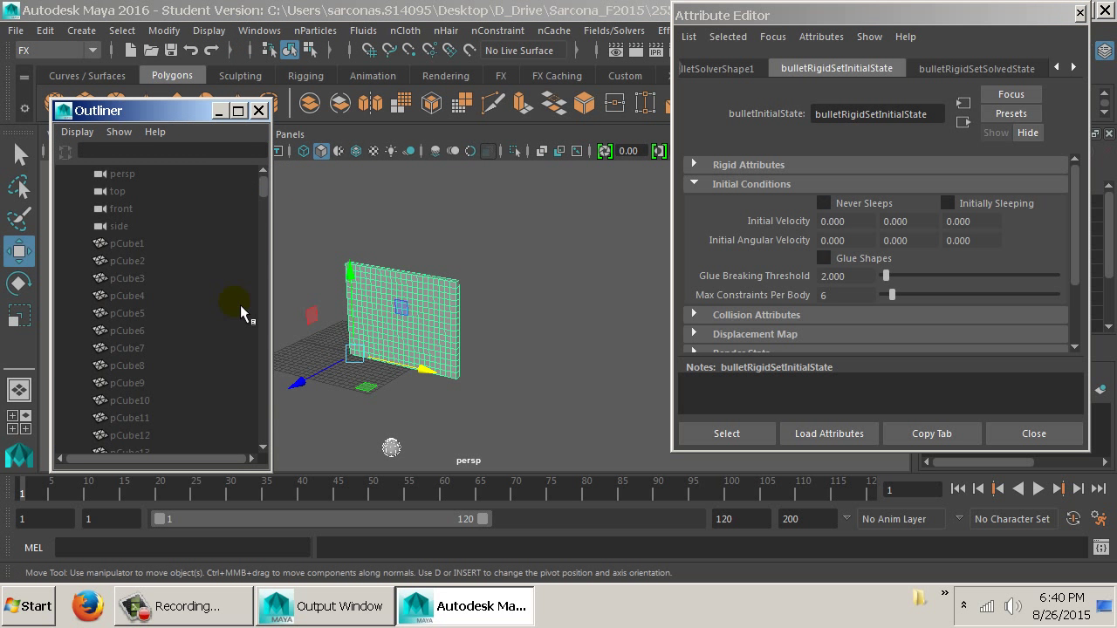
scroll(243, 313, down, 15)
scroll(243, 312, down, 20)
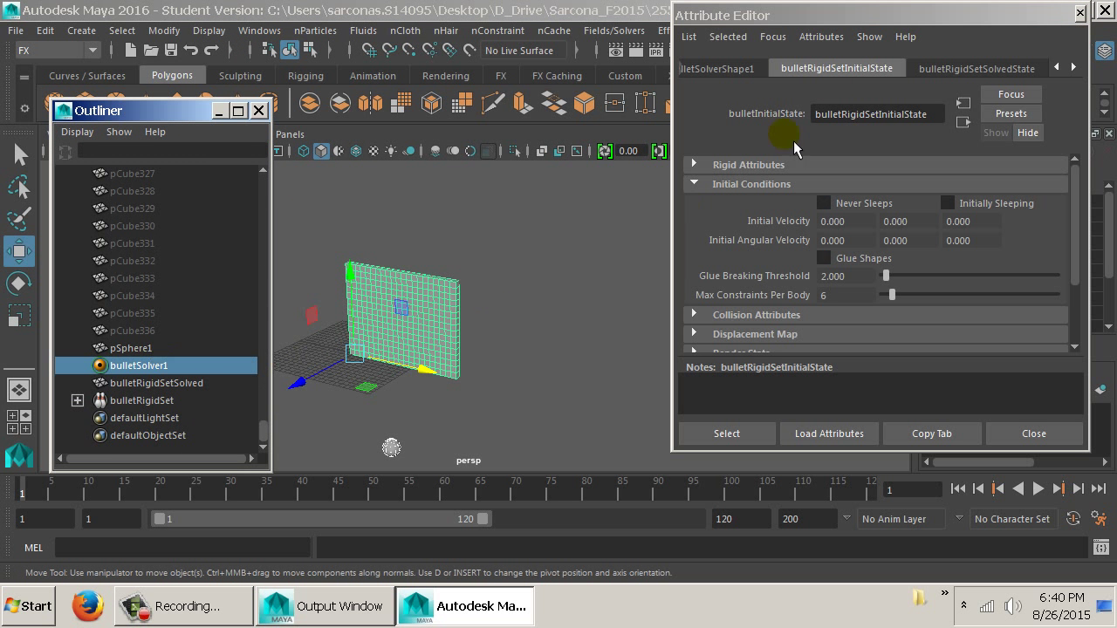
click(844, 70)
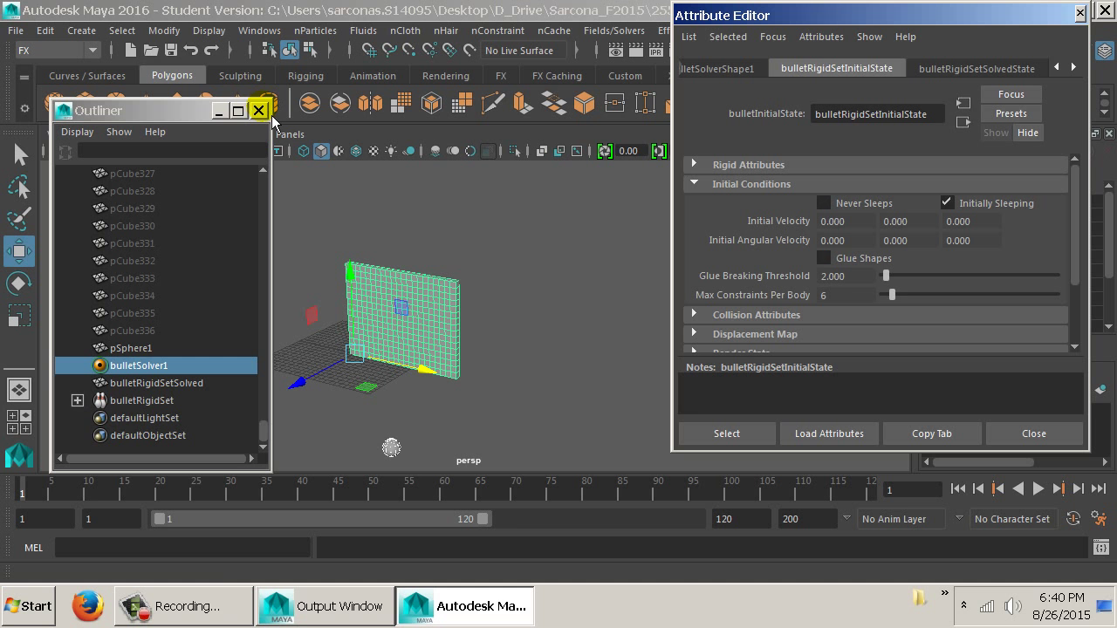
Enable Glue Shapes for the rigid set and play the wall collision simulation
key(F9)
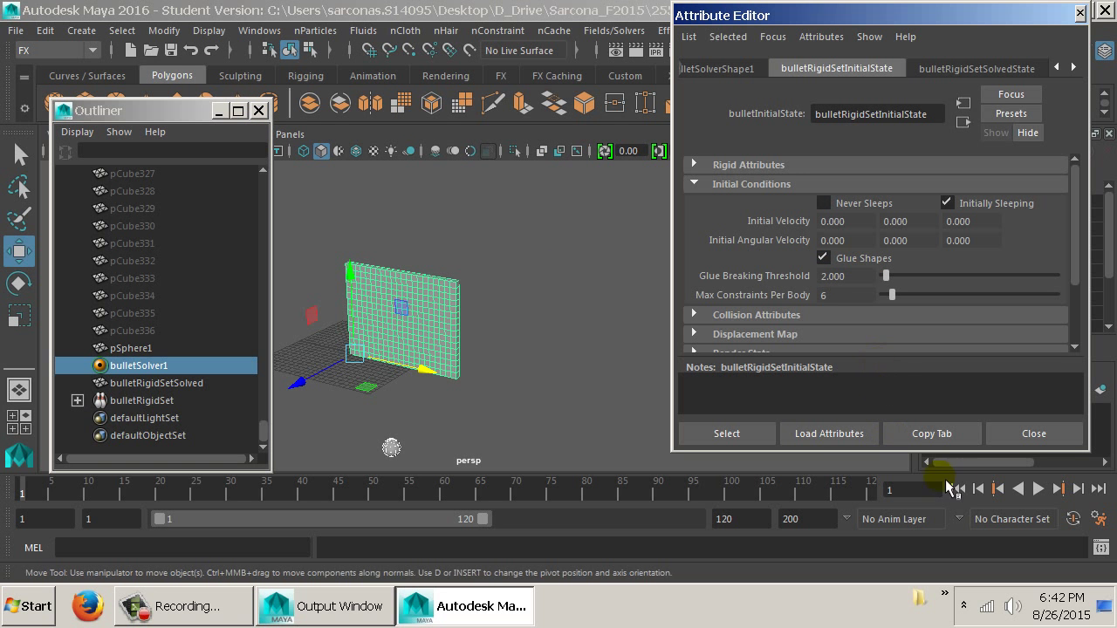
scroll(507, 349, up, 5)
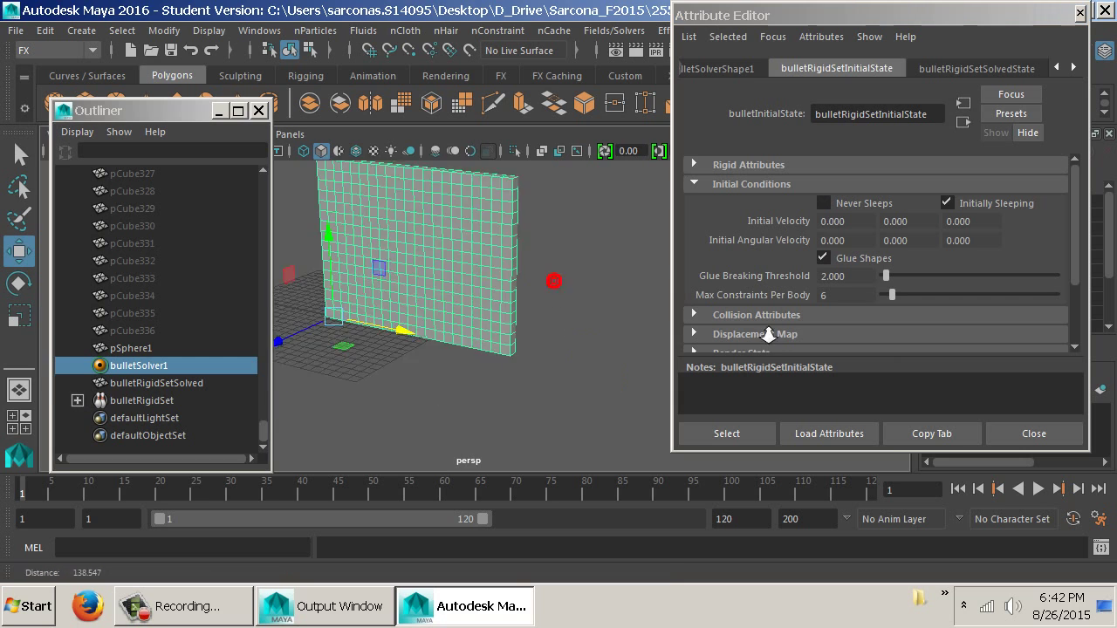
key(alt+v)
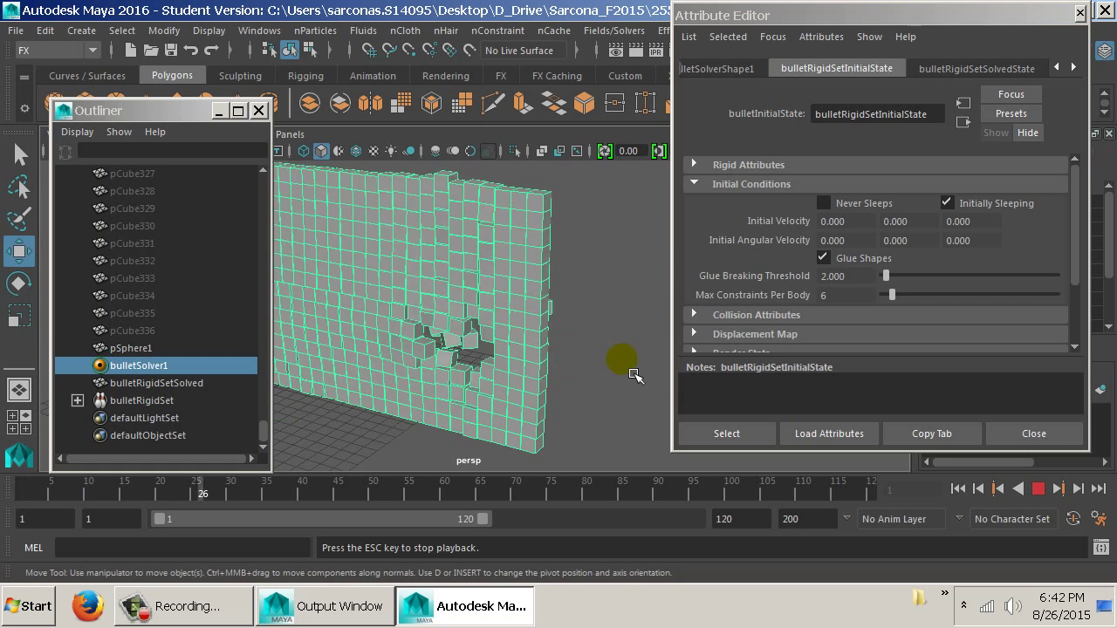
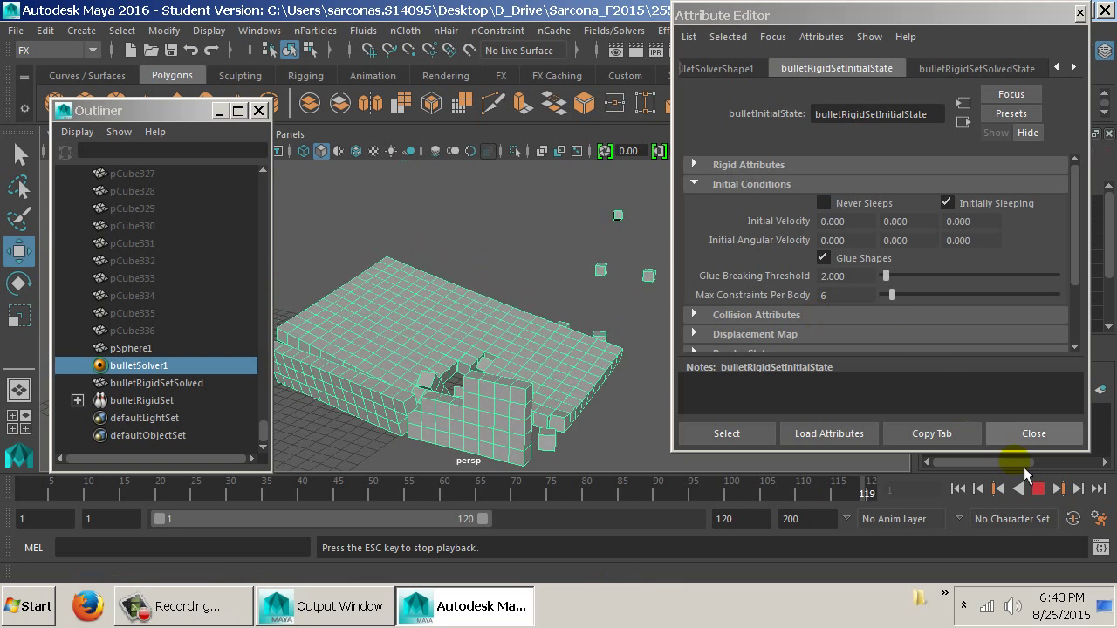
click(1038, 489)
Extend the playback range to 600 frames and replay the wall simulation from the first frame
double_click(749, 524)
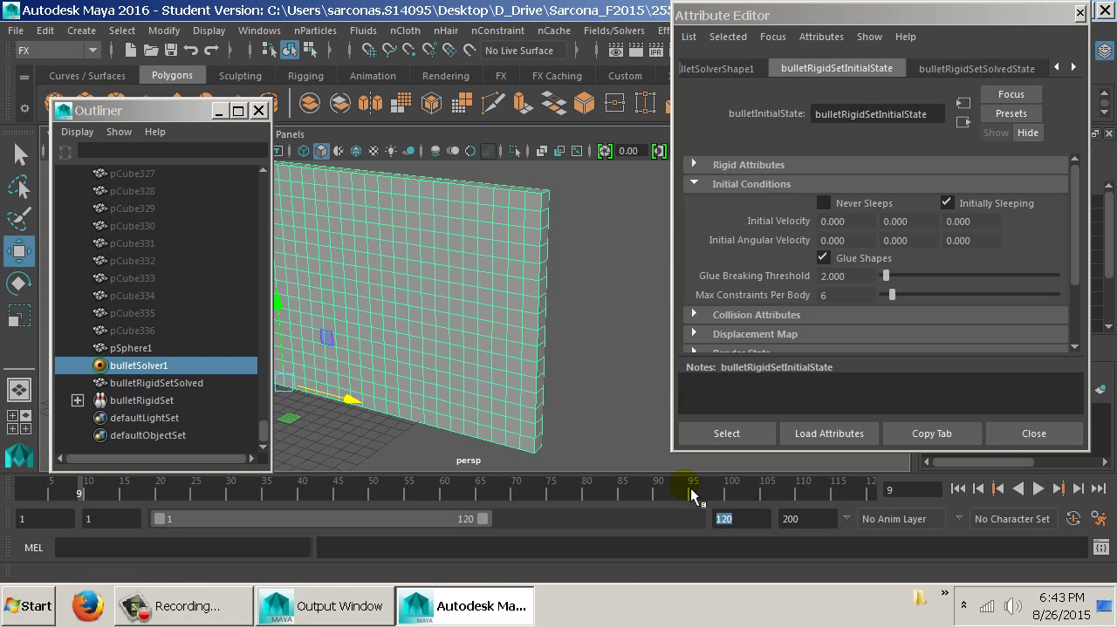
text(600)
key(Return)
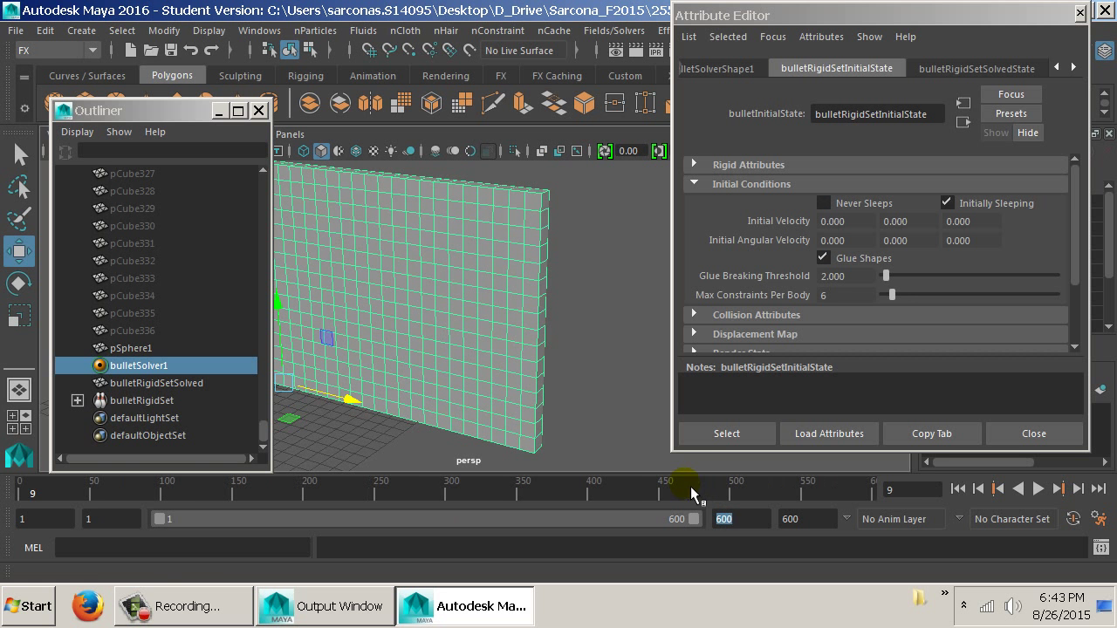
click(958, 489)
click(1038, 490)
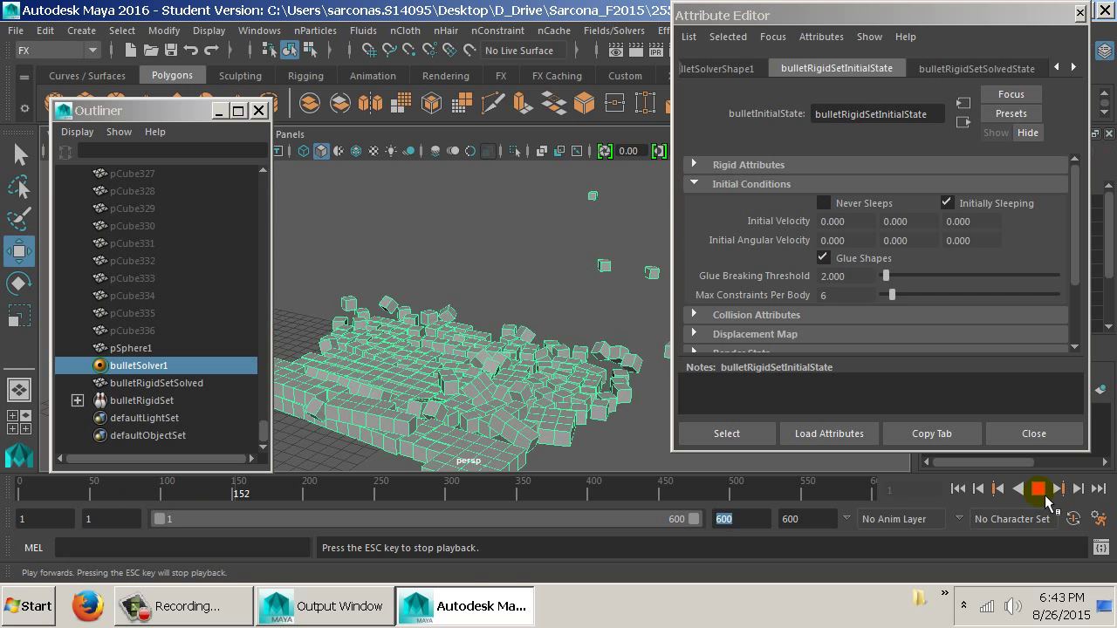
drag(597, 297, 523, 336)
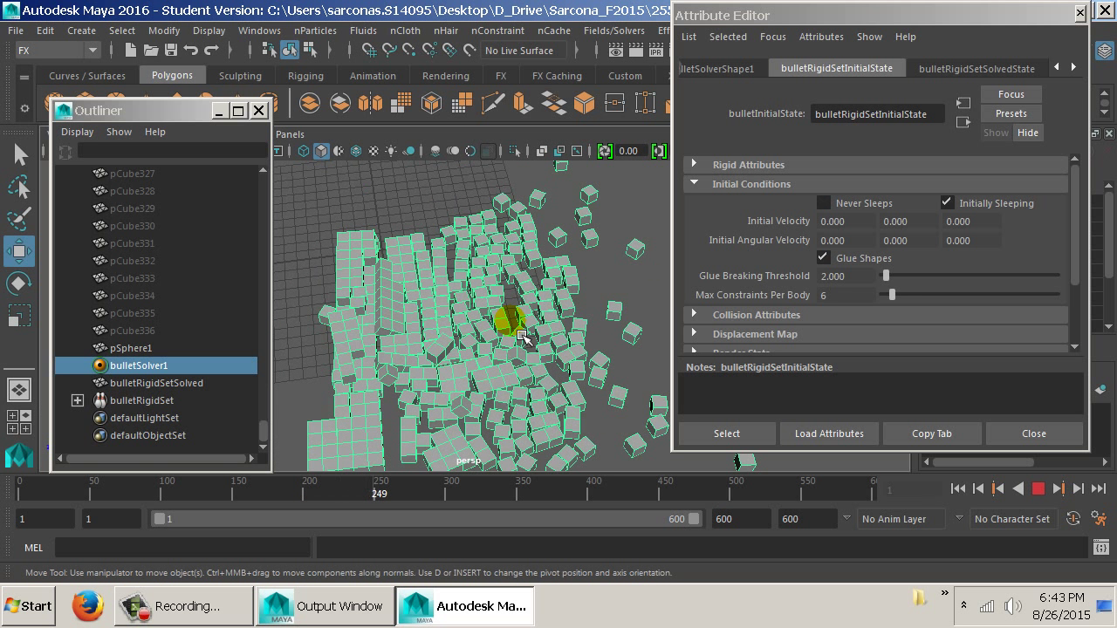
key(Escape)
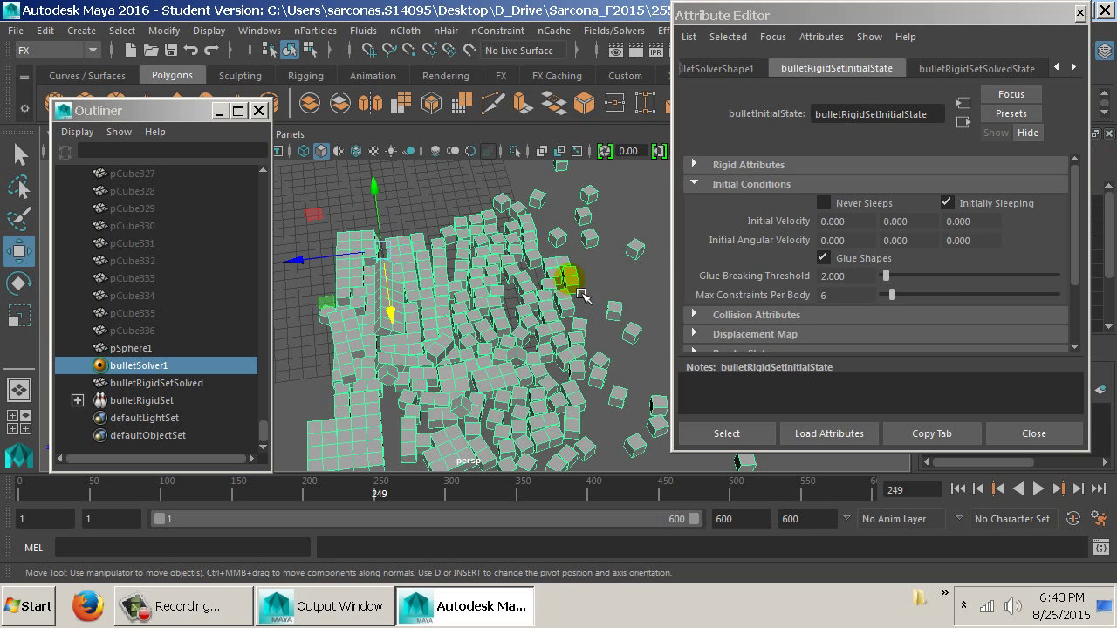
Raise the rigid set's Restitution to 1 in its rigid attributes and rewind to the first frame
click(775, 168)
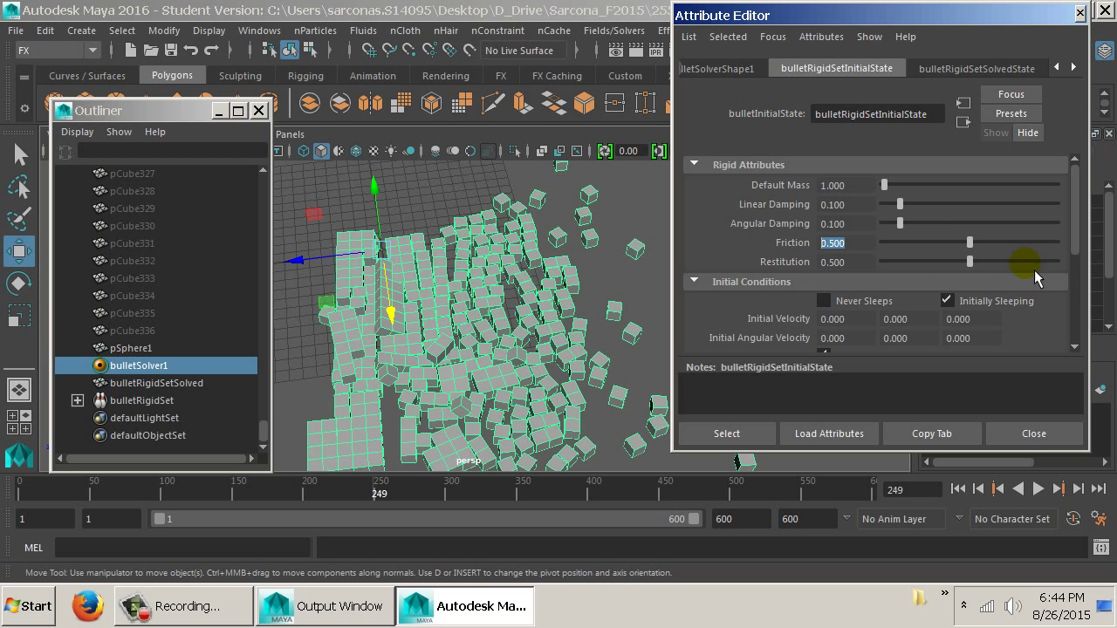
click(992, 261)
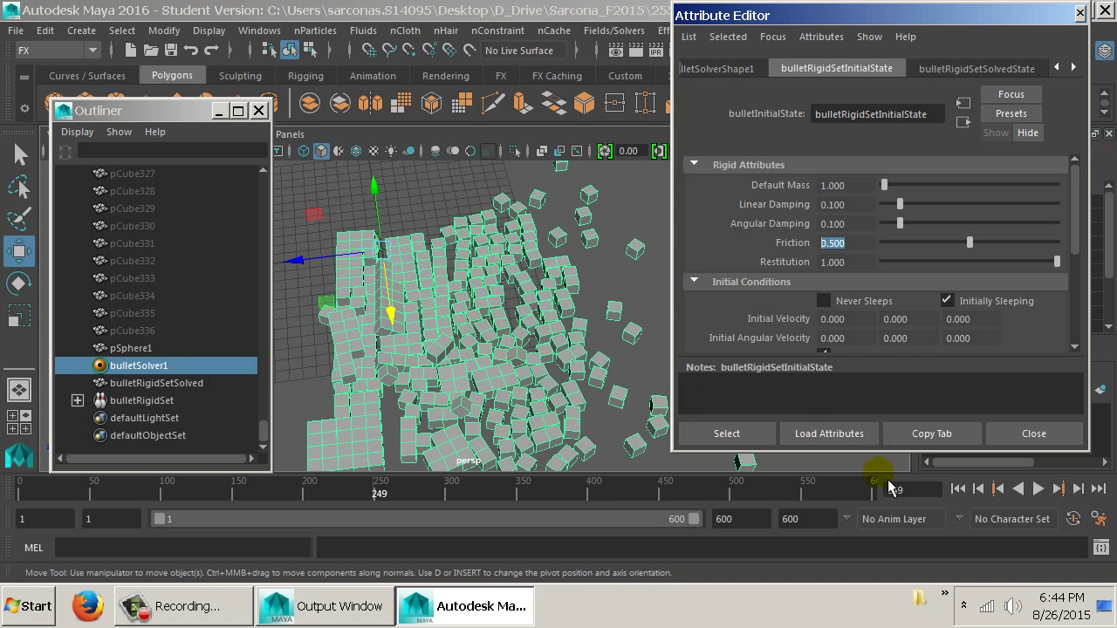
click(964, 494)
Select the sphere and raise its rigid body Restitution to 1
mouse_move(592, 389)
mouse_down()
mouse_move(541, 318)
mouse_move(572, 377)
mouse_move(563, 367)
mouse_up()
click(567, 367)
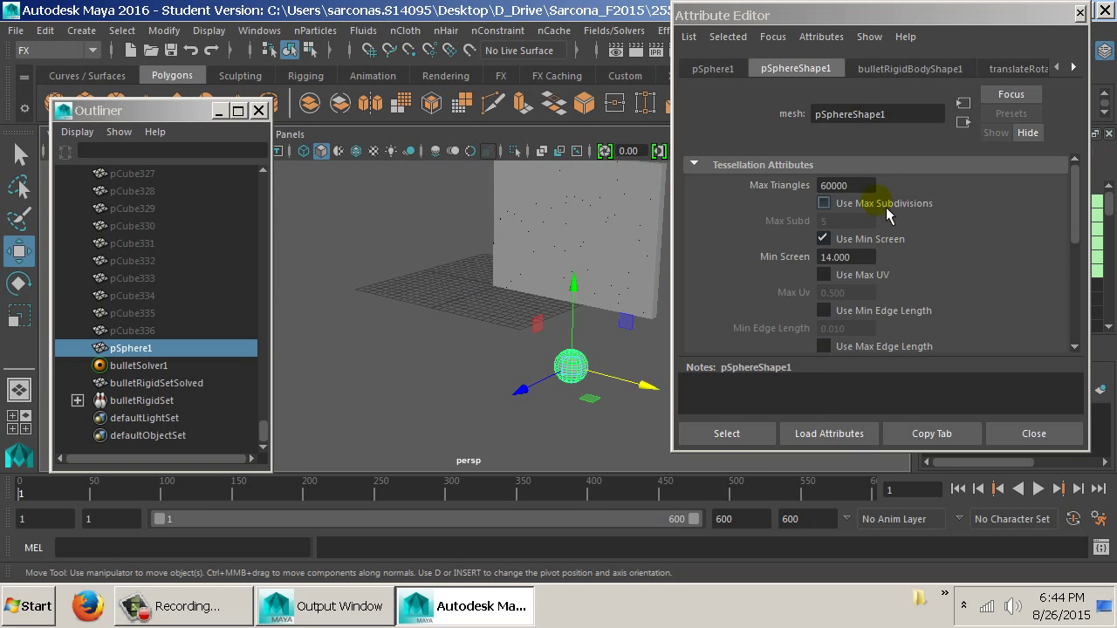
click(875, 68)
scroll(887, 319, down, 10)
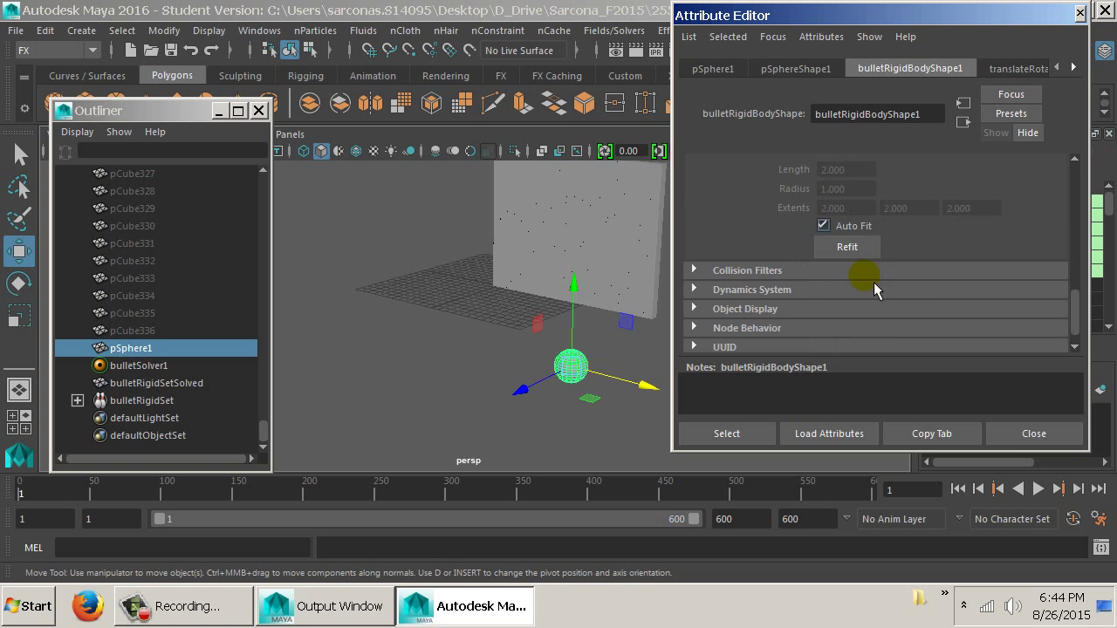
scroll(800, 301, down, 1)
scroll(808, 293, up, 5)
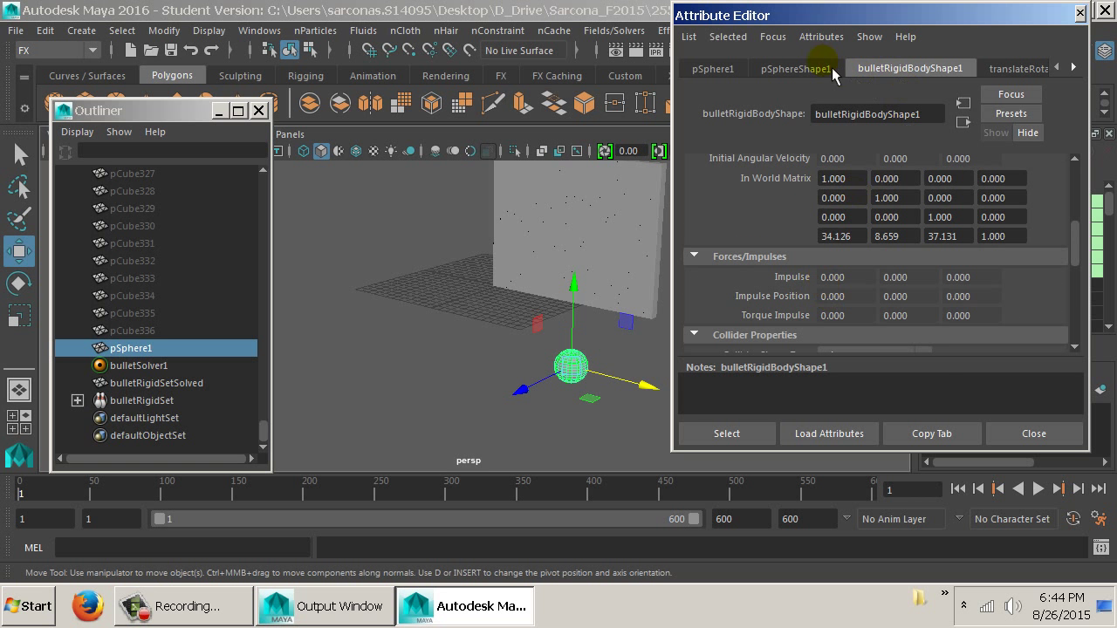
scroll(825, 214, down, 1)
scroll(851, 266, up, 4)
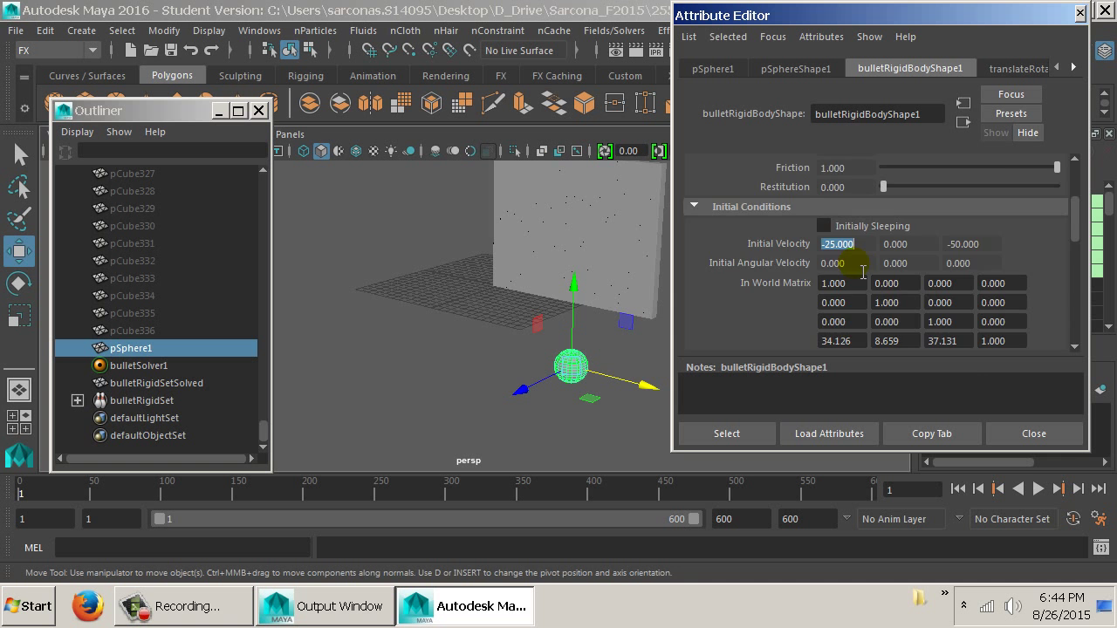
scroll(877, 281, up, 2)
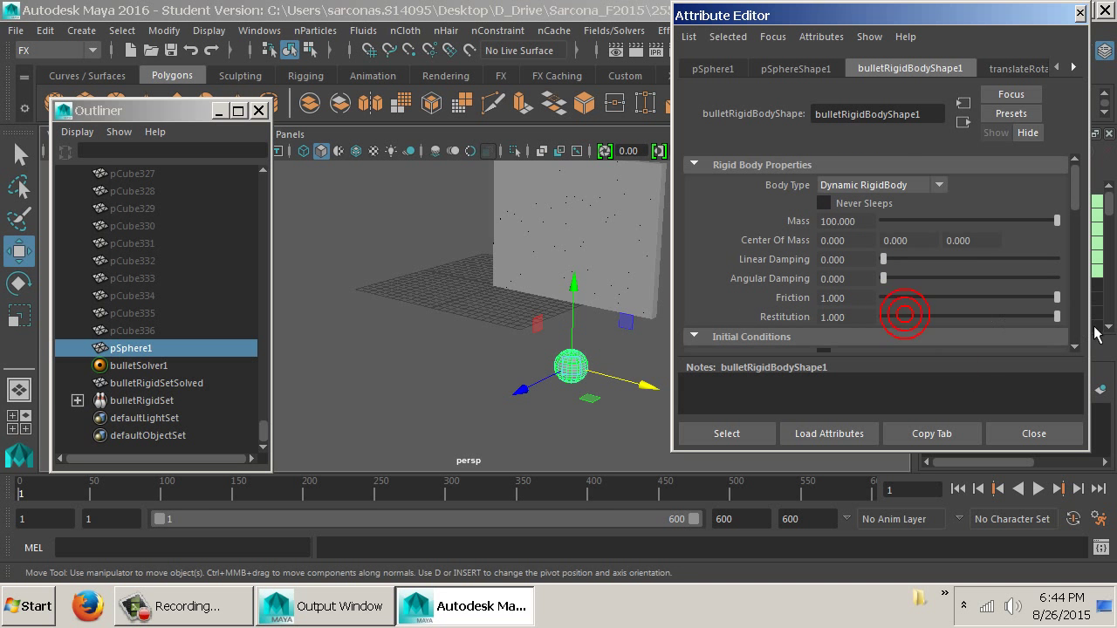
Play the simulation and examine how the wall's cubes scatter with the higher restitution
drag(579, 291, 539, 327)
key(alt+v)
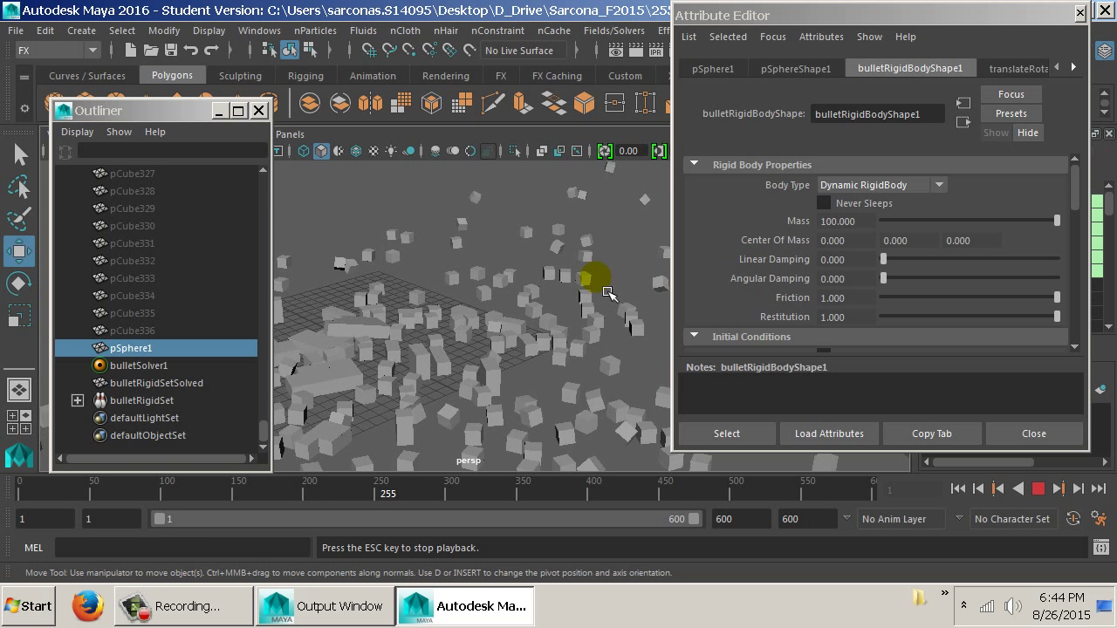
drag(498, 324, 526, 310)
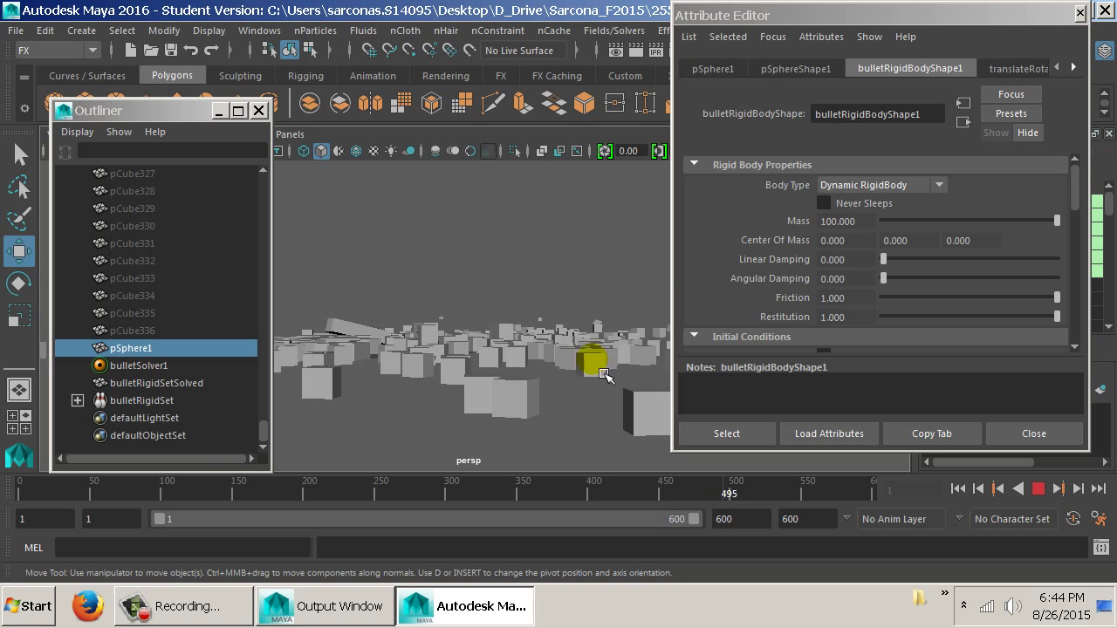
key(Escape)
Lower Restitution to 0.310 on the sphere and 0.497 on the rigid set, with the set's Default Mass at 0
click(936, 317)
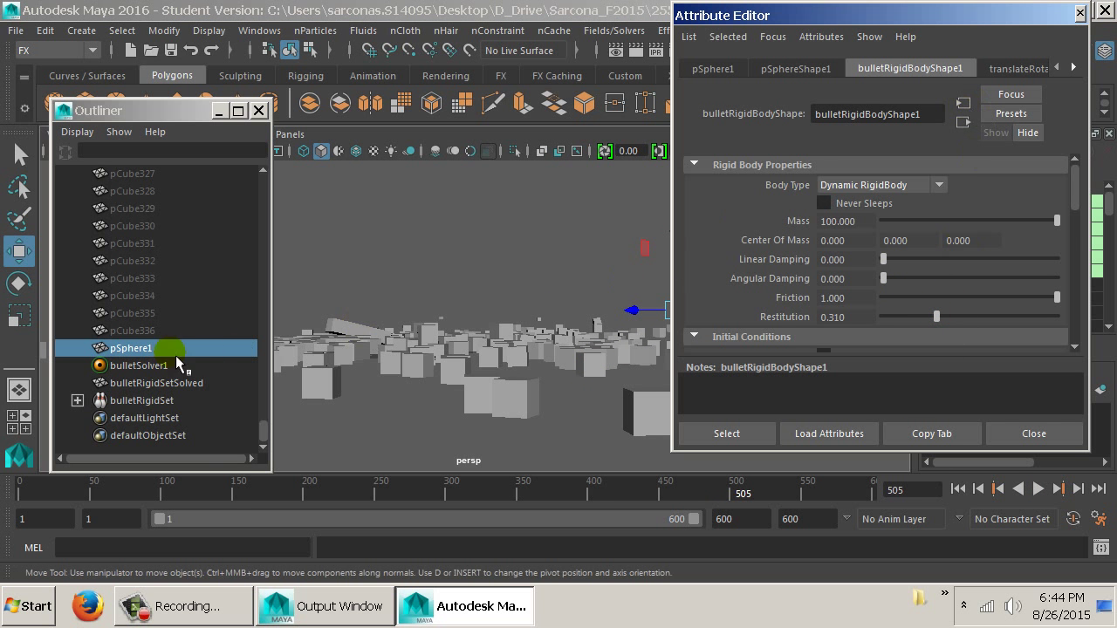
click(162, 366)
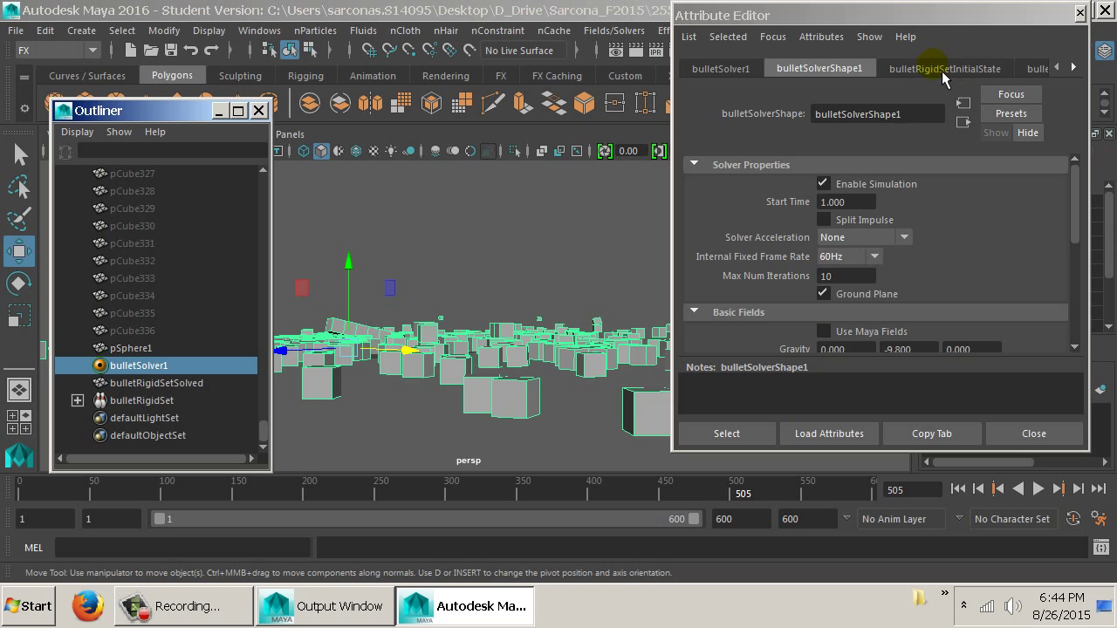
click(942, 71)
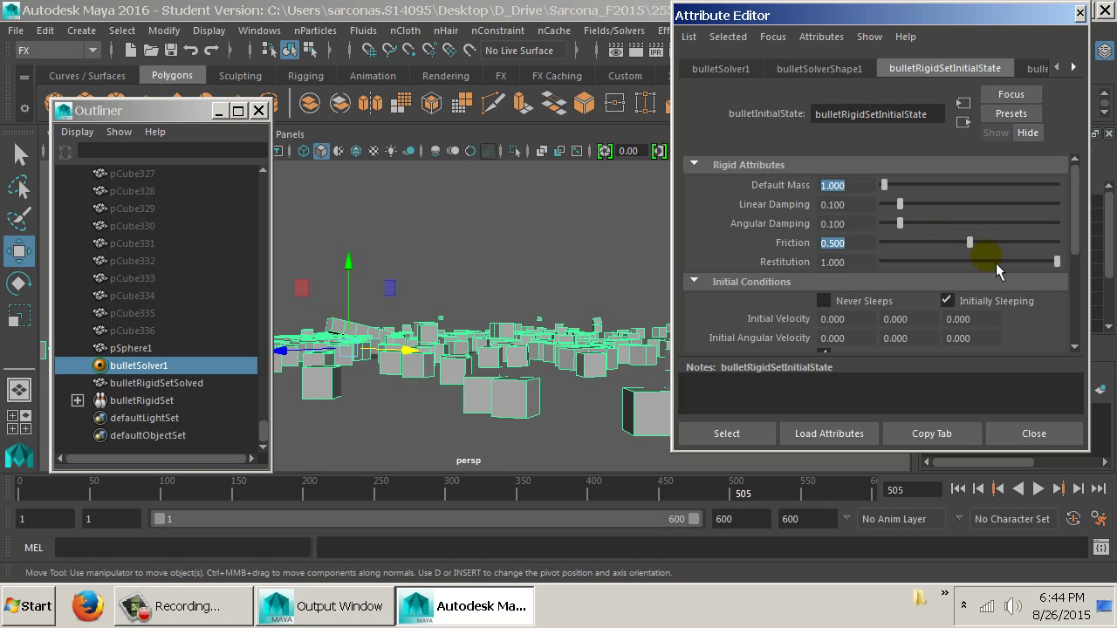
drag(996, 263, 971, 264)
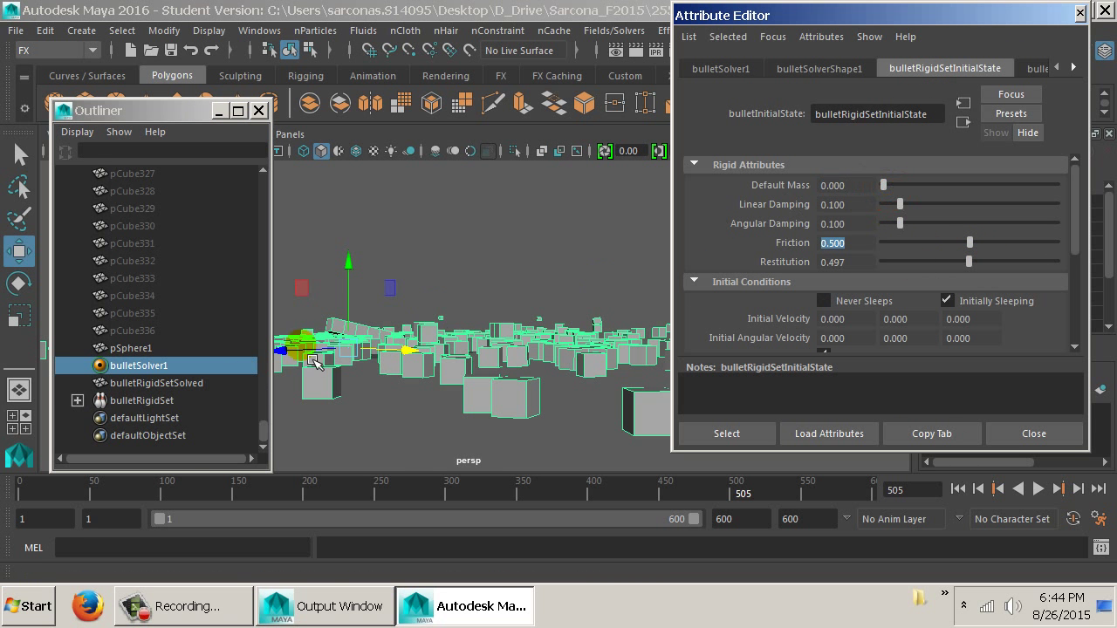
Rewind the simulation, set the sphere's rigid body Mass to 0 and play it
click(960, 490)
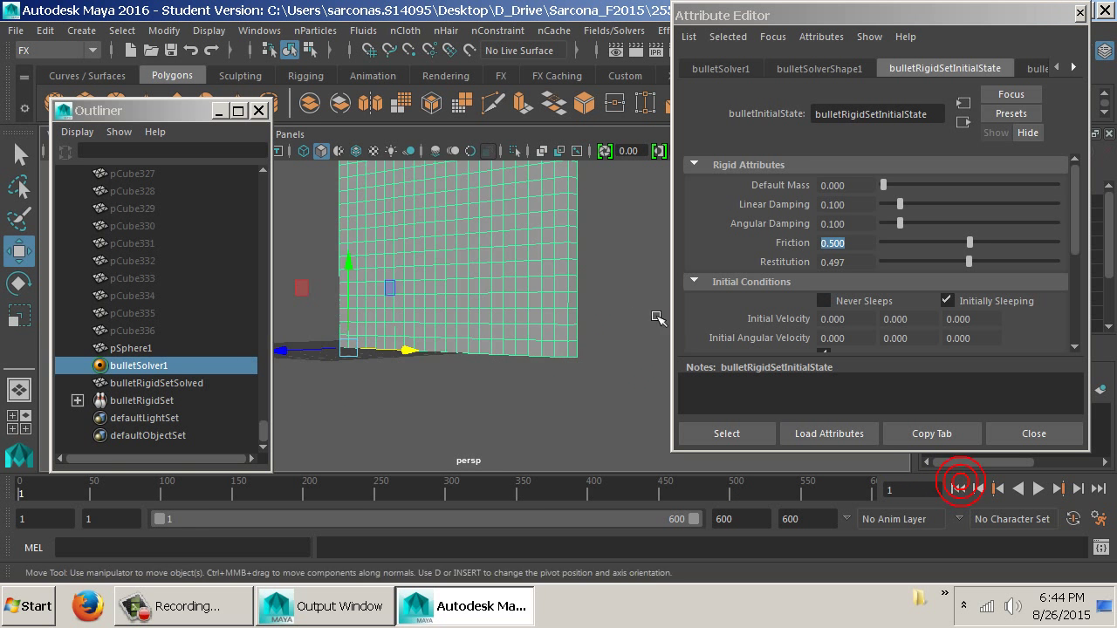
click(386, 248)
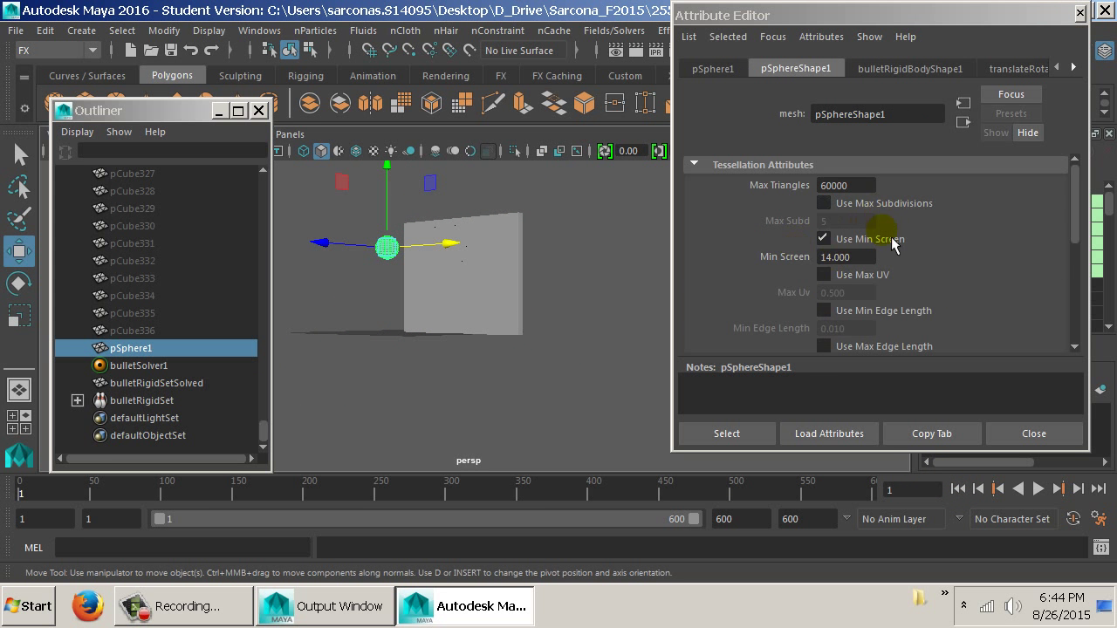
scroll(890, 288, down, 6)
scroll(871, 279, up, 6)
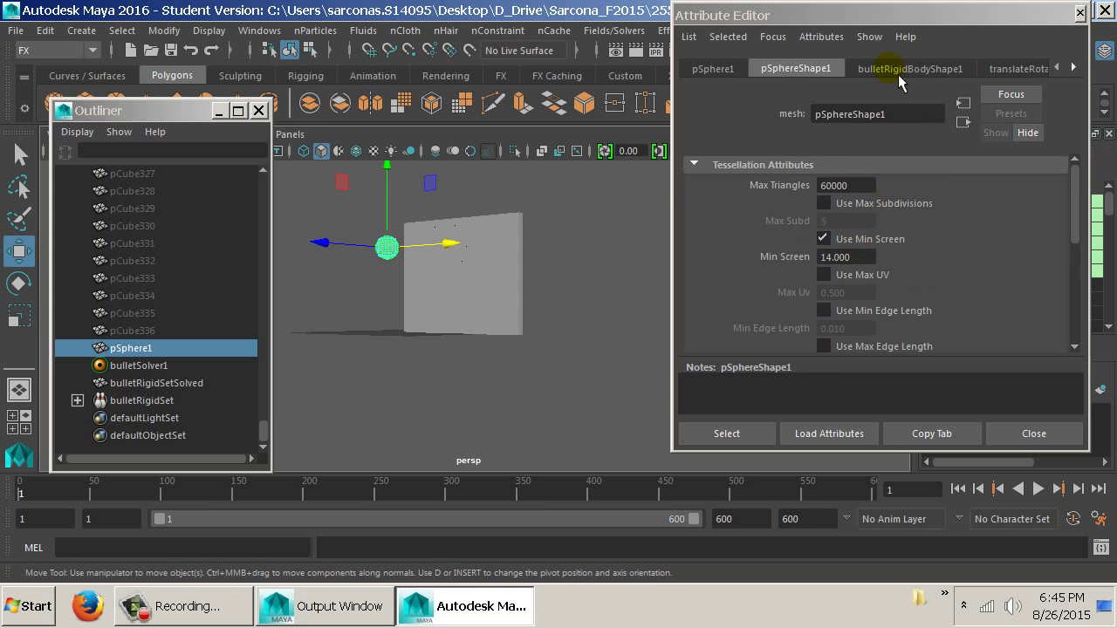
click(908, 69)
click(894, 221)
key(alt+v)
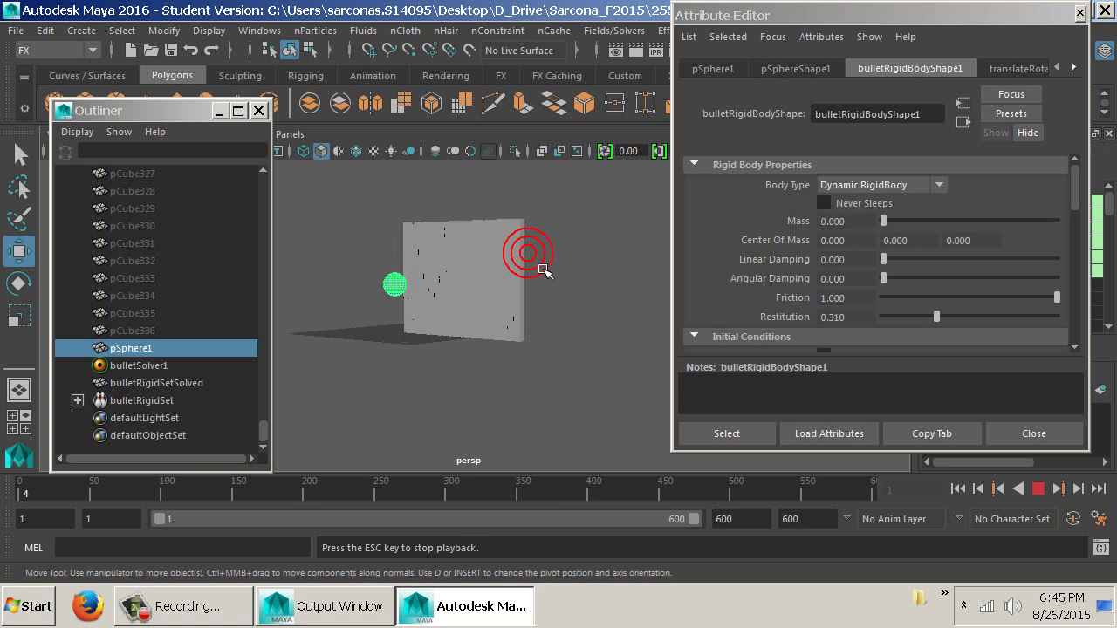
Set the sphere's Mass to 94.924 and replay the collision from the first frame
click(958, 489)
drag(593, 338, 598, 362)
drag(883, 221, 1050, 222)
click(960, 488)
mouse_move(611, 349)
mouse_down()
mouse_move(599, 334)
mouse_move(598, 361)
mouse_up()
key(alt+v)
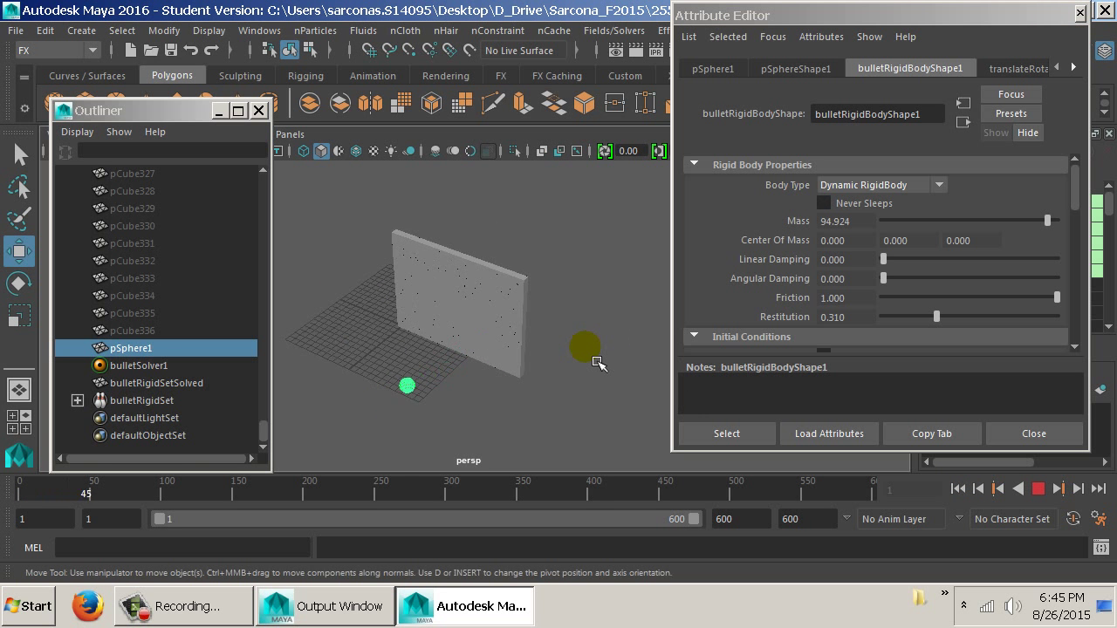
Return the sphere's Mass to 0 and replay the simulation from the first frame
click(958, 489)
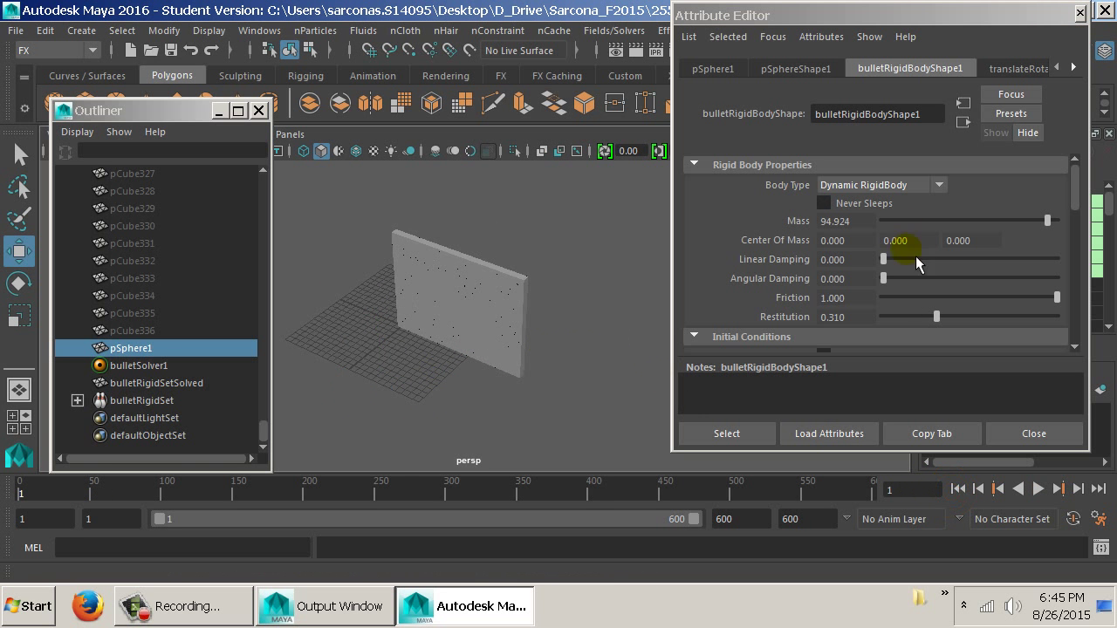
click(906, 221)
click(578, 305)
key(alt+v)
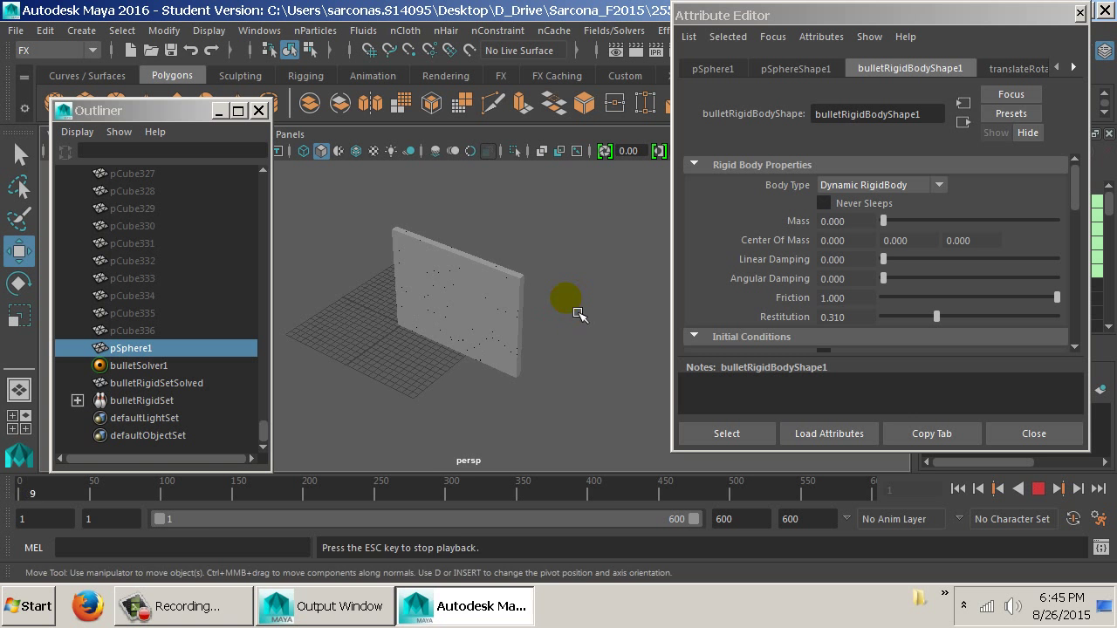
drag(569, 354, 578, 187)
key(alt+v)
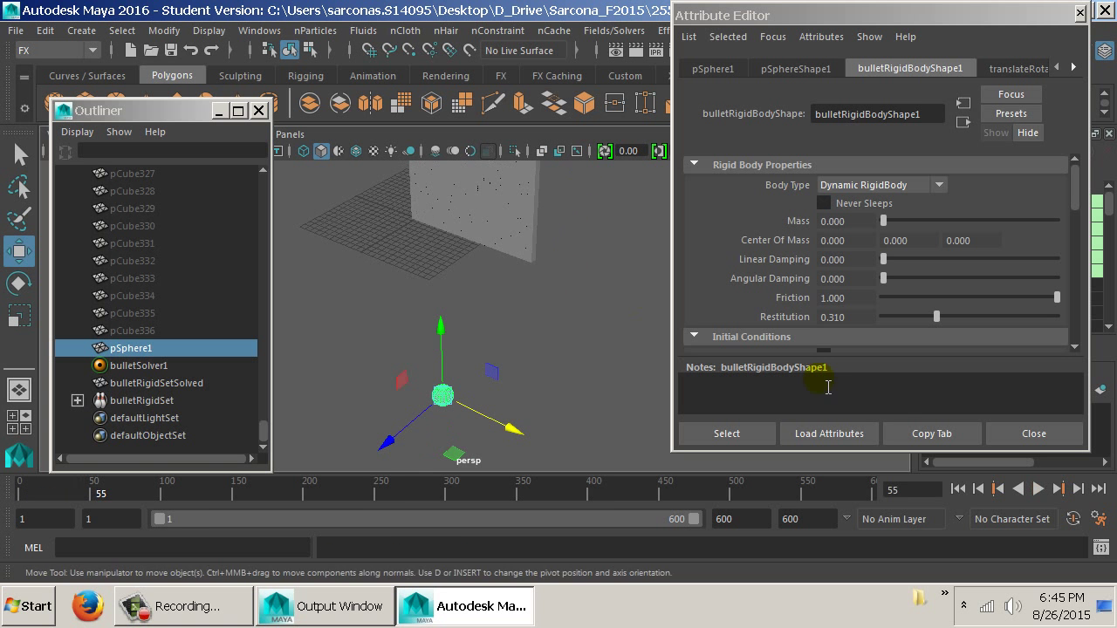
Set the sphere's Mass to 9.645 and replay its collision with the wall from the first frame
click(958, 489)
click(900, 220)
click(599, 288)
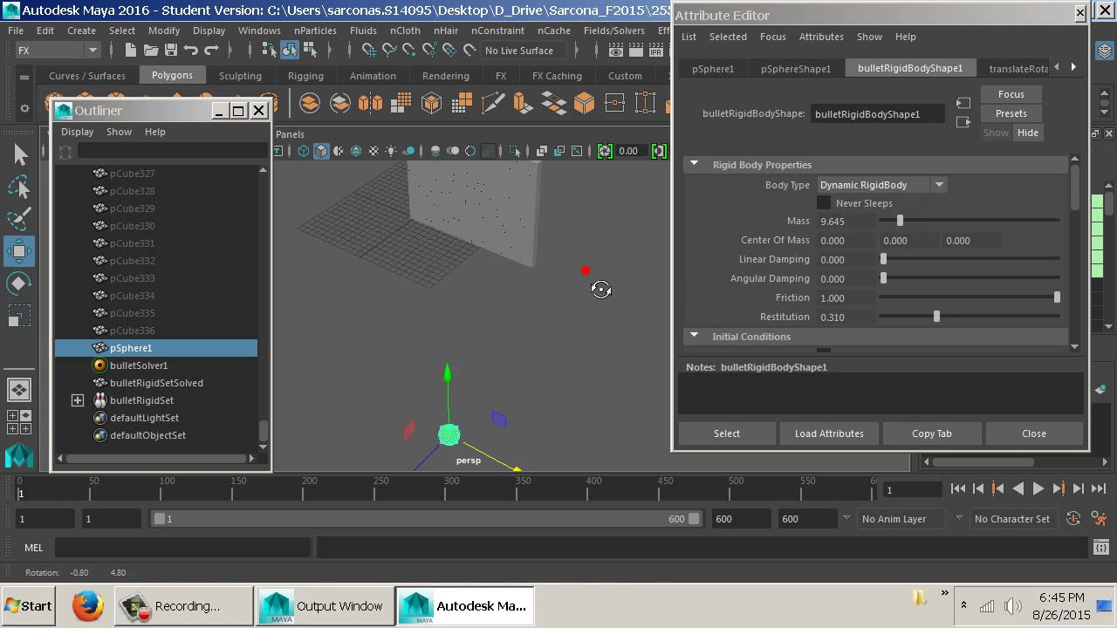
key(alt+v)
drag(599, 287, 600, 293)
click(957, 489)
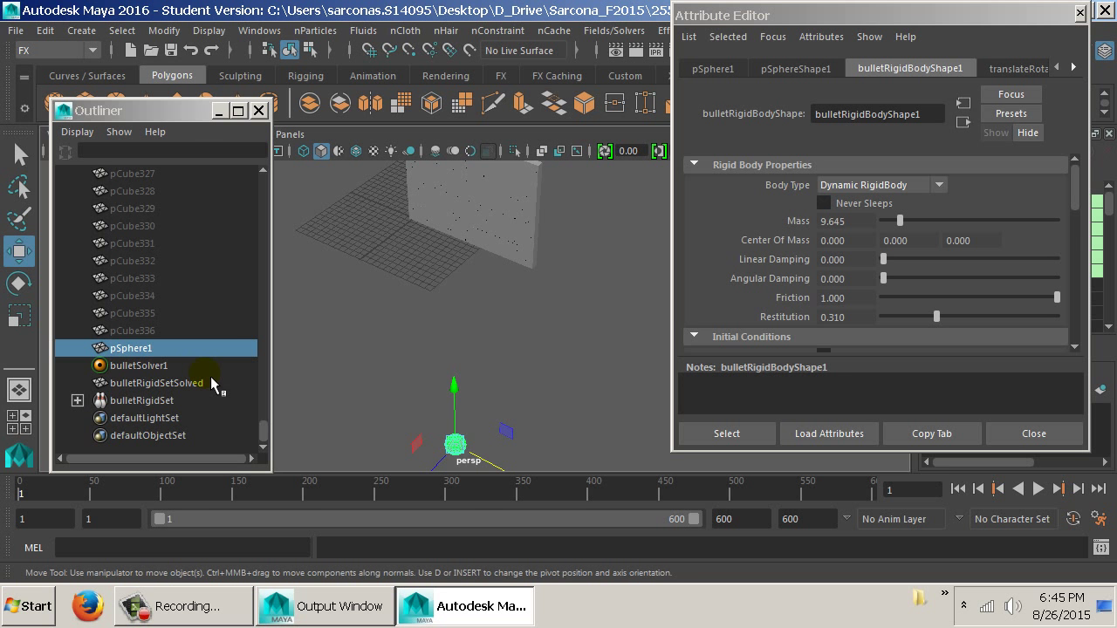
key(alt+v)
drag(419, 283, 451, 285)
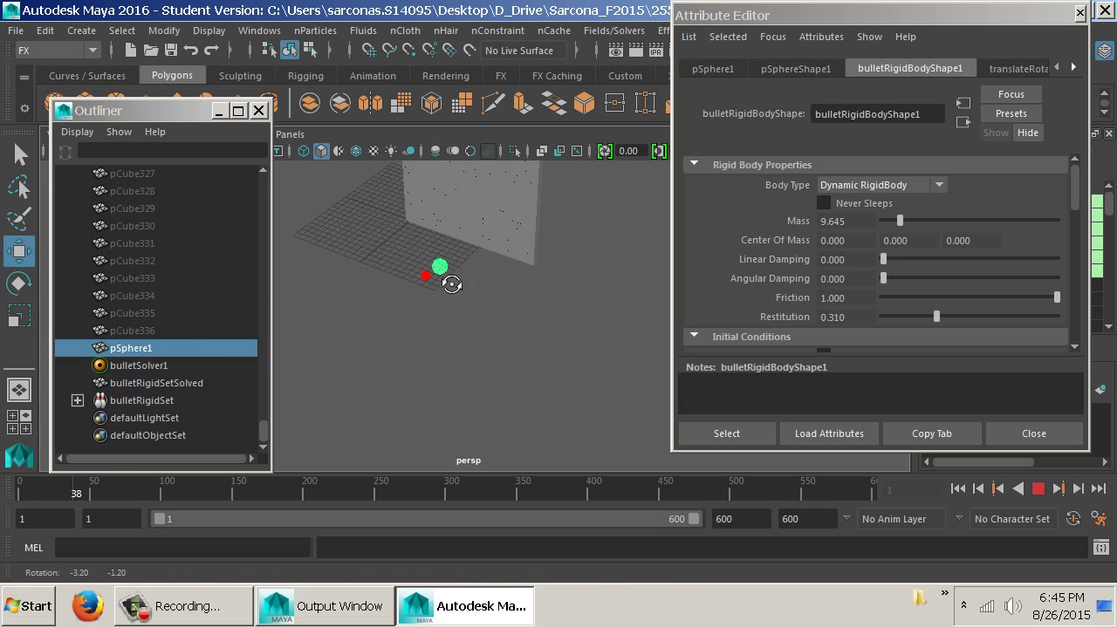
key(alt+v)
Turn off Glue Shapes in the Bullet solver's rigid set initial state and replay the simulation from the first frame
click(212, 367)
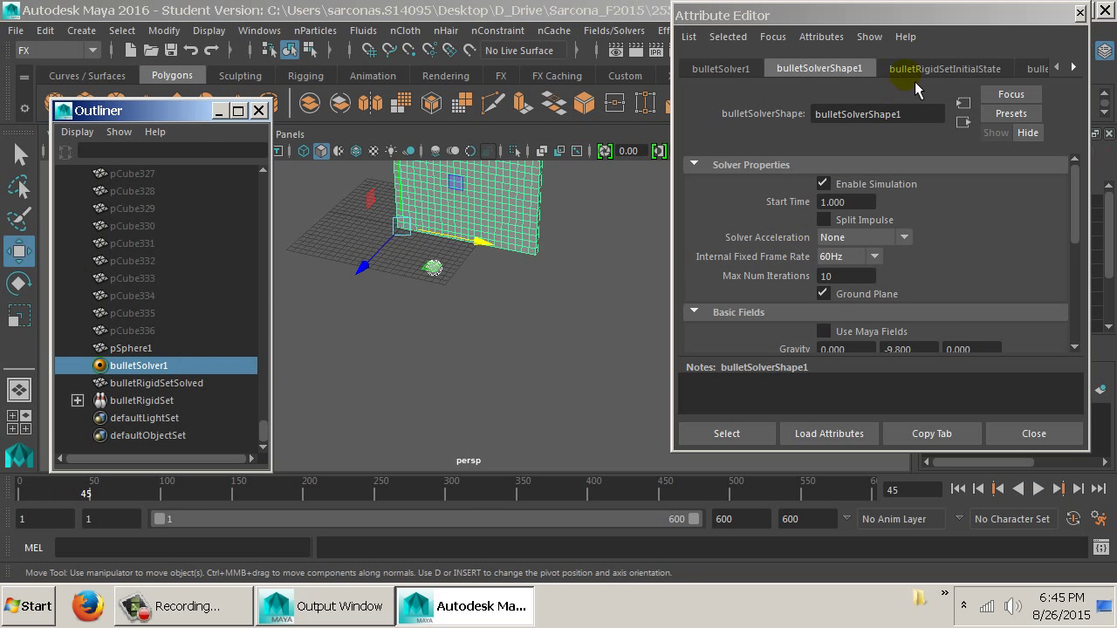
click(914, 79)
click(904, 195)
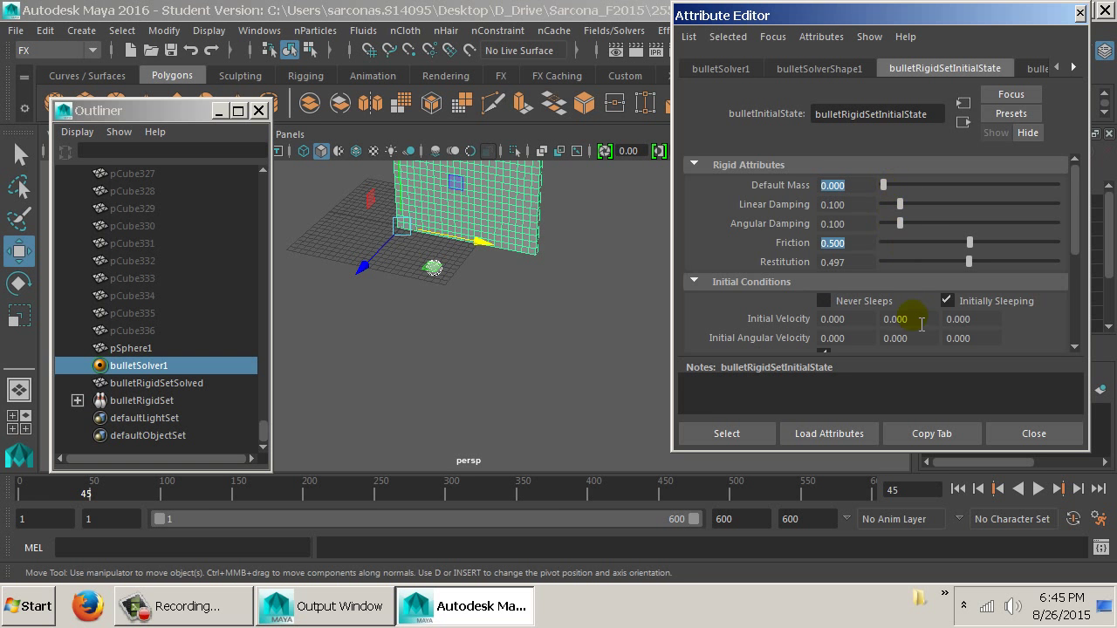
scroll(866, 294, down, 1)
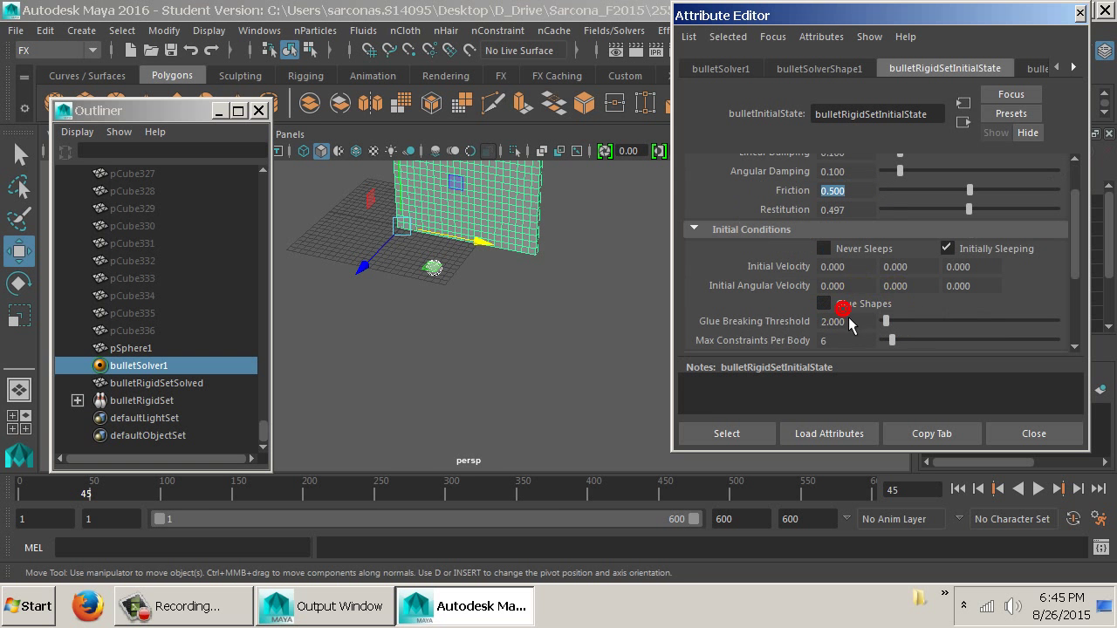
click(956, 489)
click(575, 369)
key(alt+v)
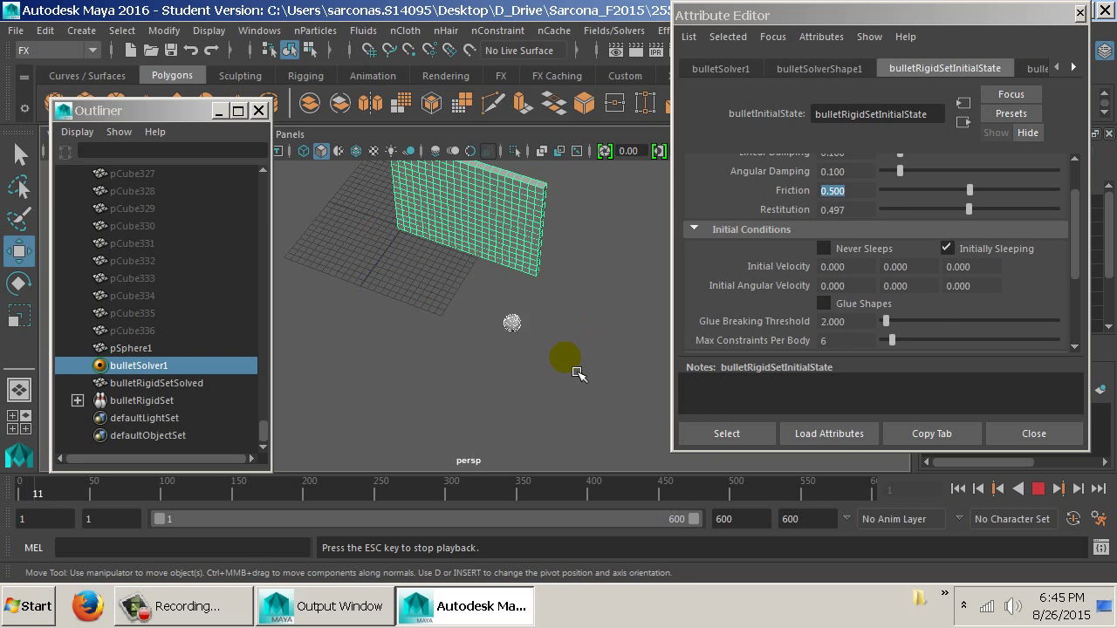
key(Escape)
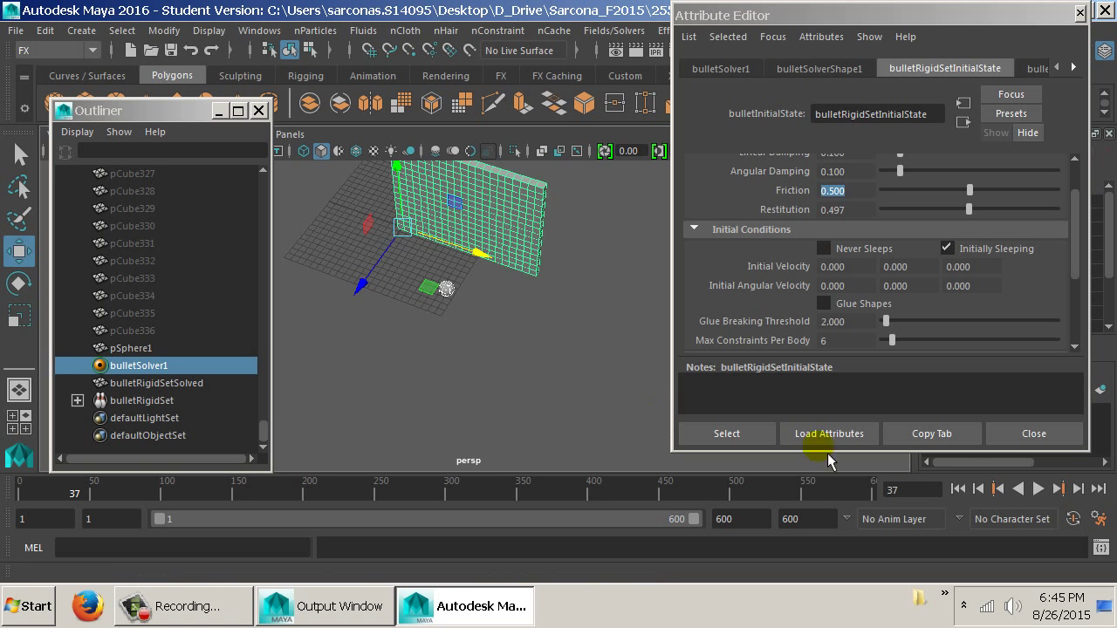
Rewind the simulation, set the sphere's rigid body Mass to 0 and play the collision with the unglued wall
click(964, 489)
drag(559, 370, 511, 324)
click(513, 397)
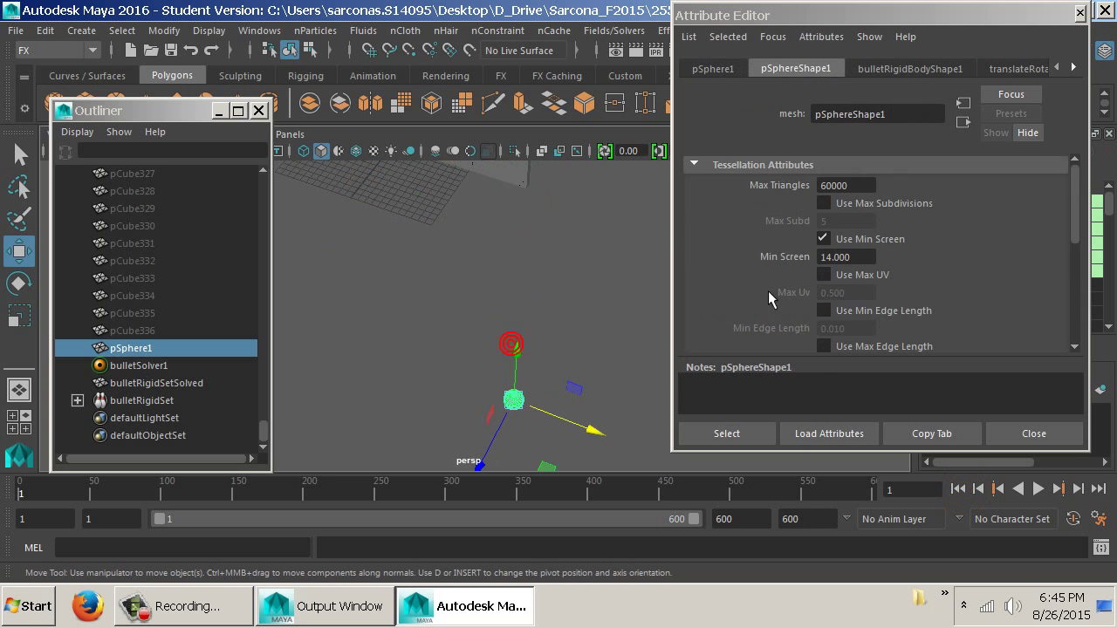
scroll(902, 205, down, 6)
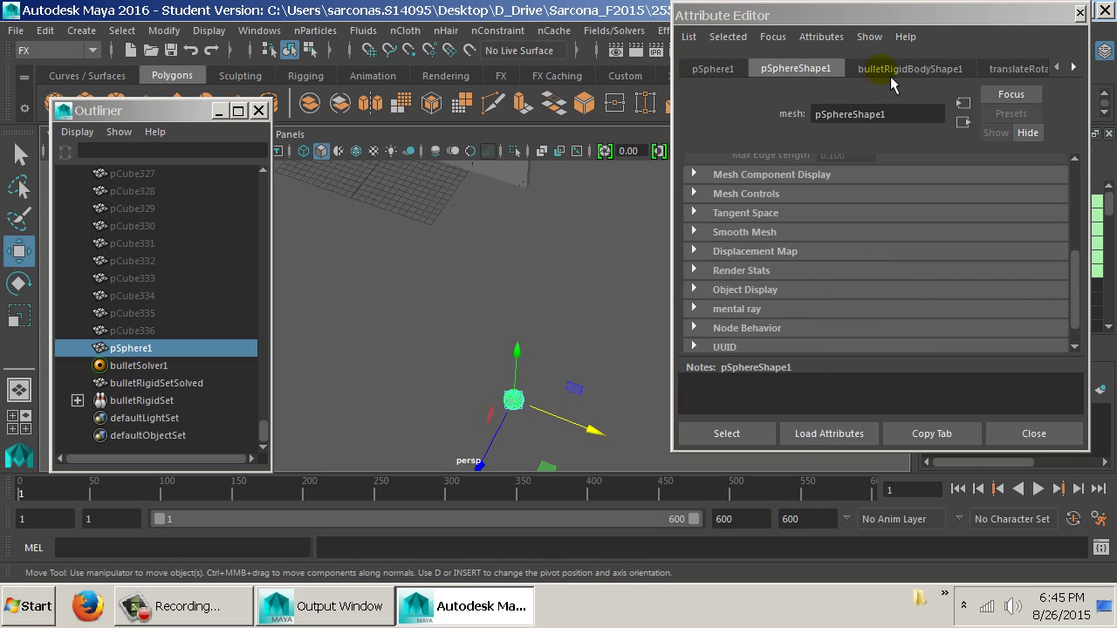
click(892, 70)
click(903, 222)
click(565, 272)
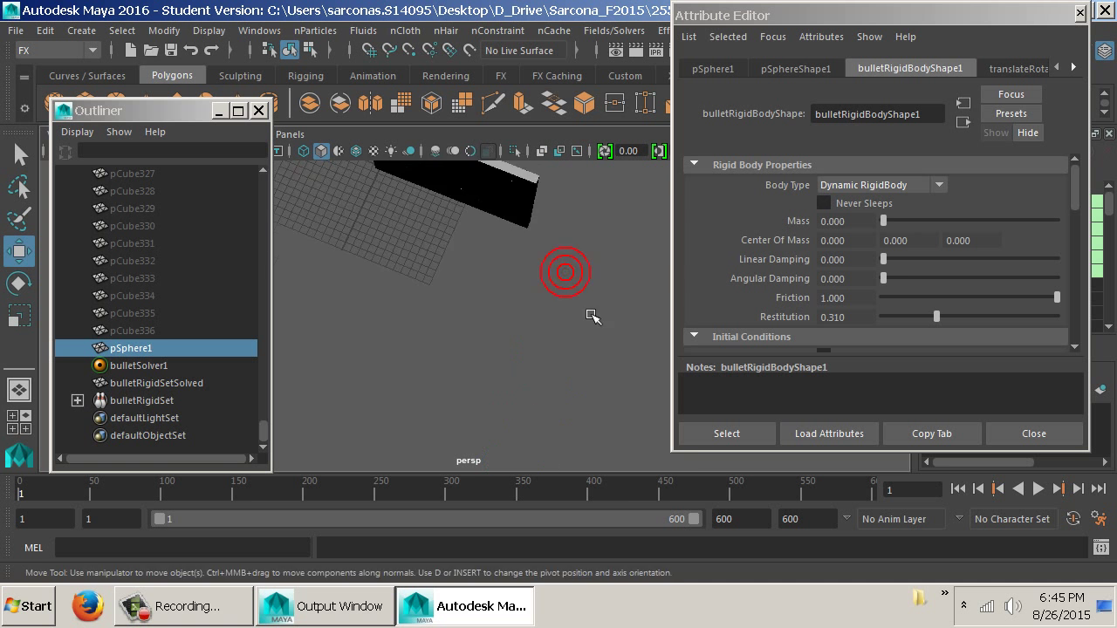
drag(591, 349, 611, 378)
key(alt+v)
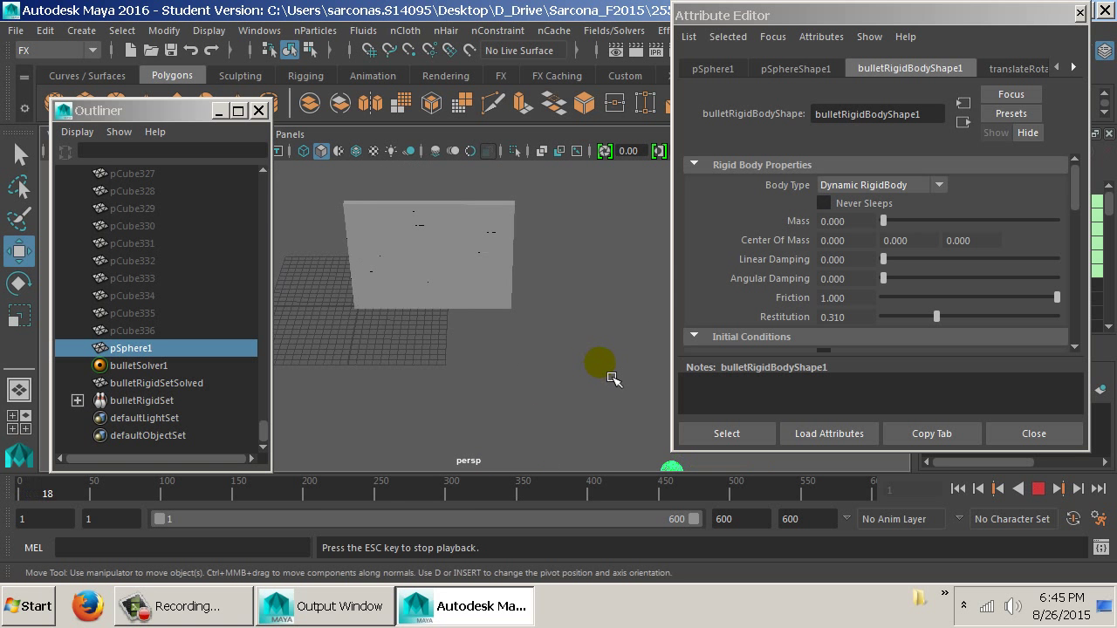
Set the sphere's rigid body Mass to 95.431 and replay the collision from the first frame
click(926, 220)
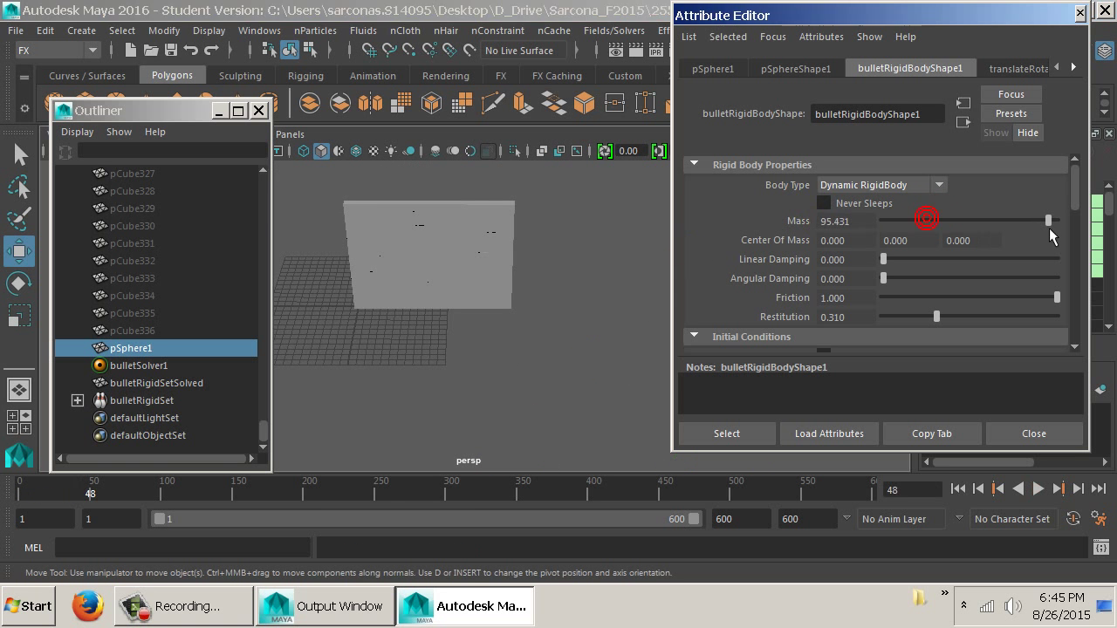
drag(624, 273, 641, 260)
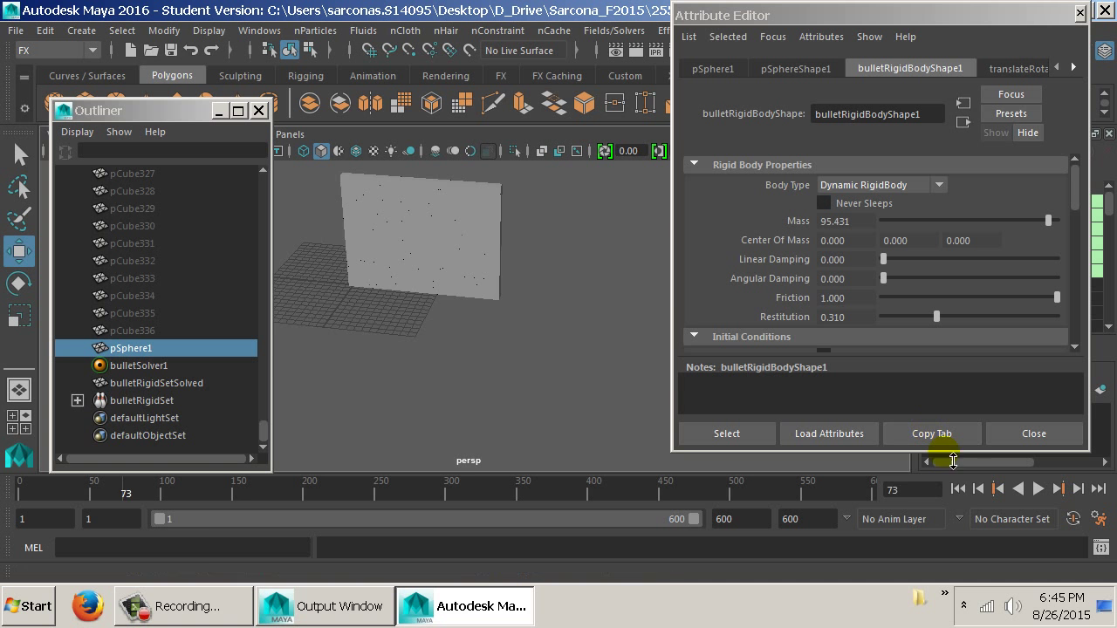
click(957, 489)
drag(578, 419, 598, 367)
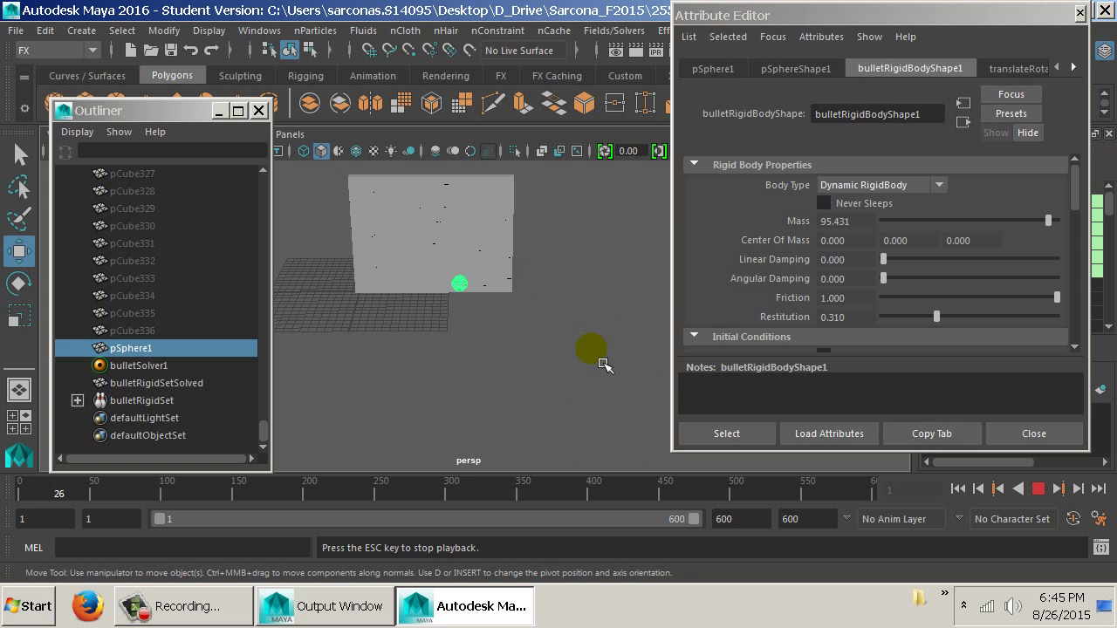
key(Escape)
Turn on Glue Shapes in the rigid set's initial state and replay the simulation from the first frame
click(159, 366)
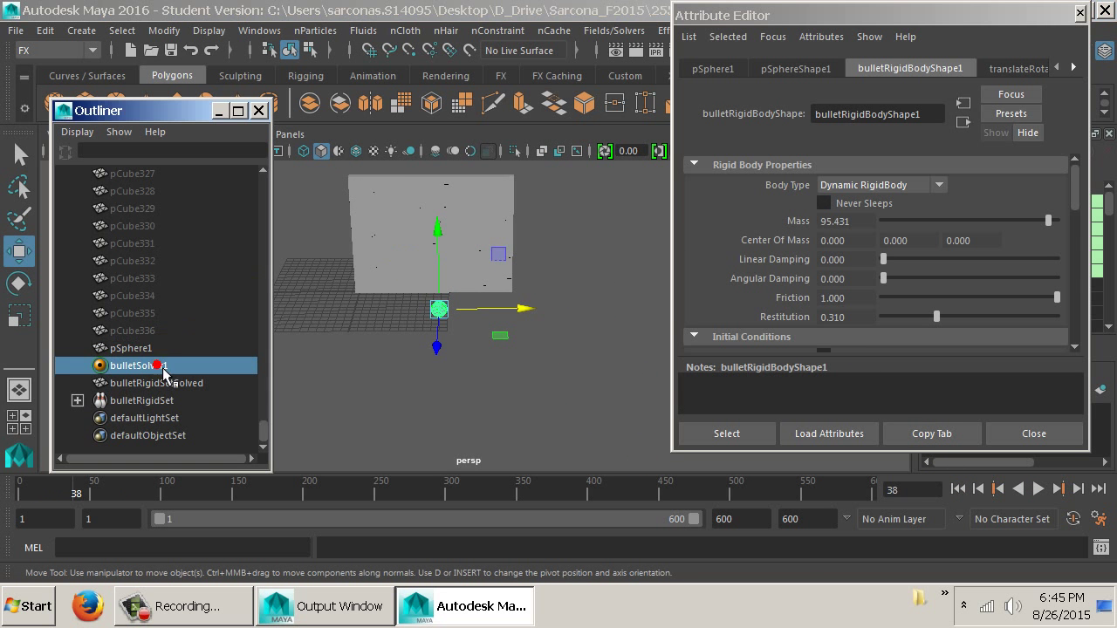
click(946, 67)
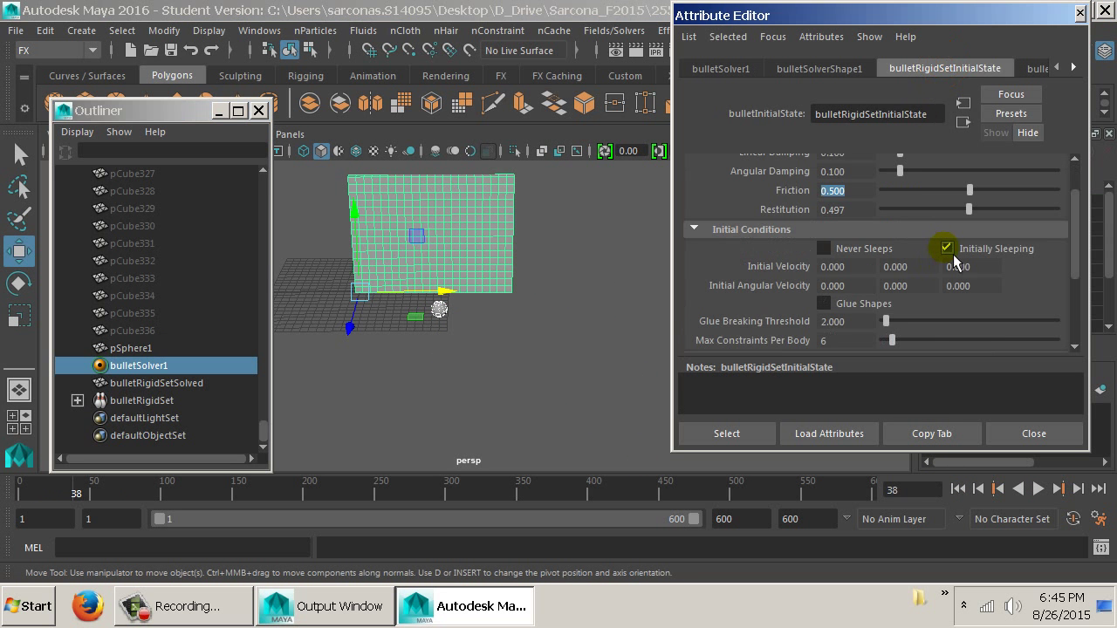
click(843, 304)
mouse_move(511, 318)
mouse_down()
mouse_move(474, 322)
mouse_move(458, 281)
mouse_move(509, 254)
mouse_up()
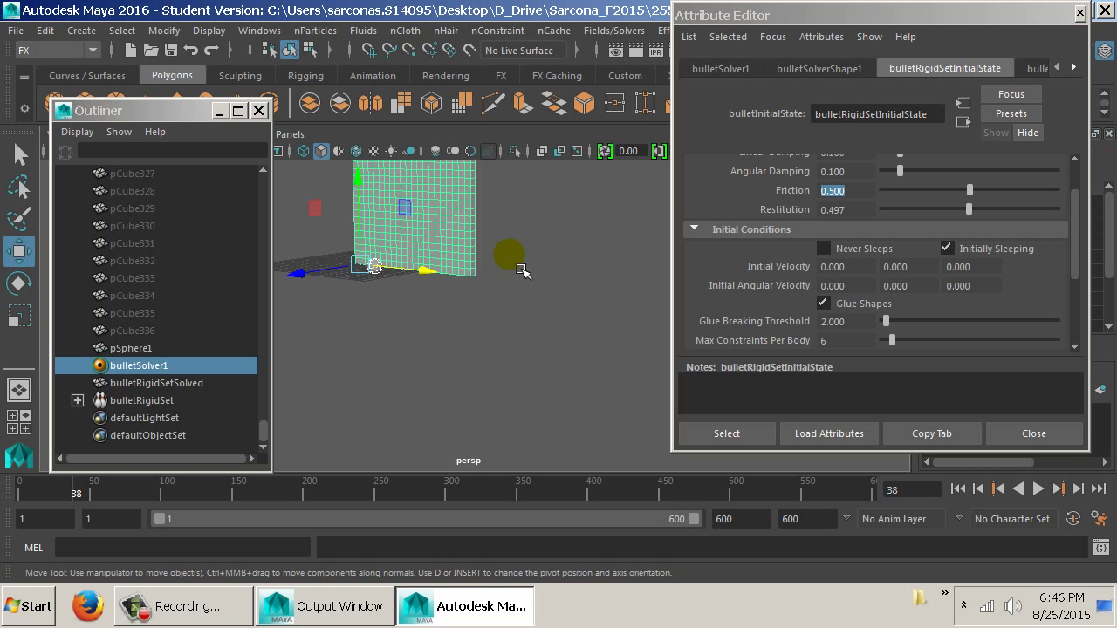
drag(397, 259, 498, 305)
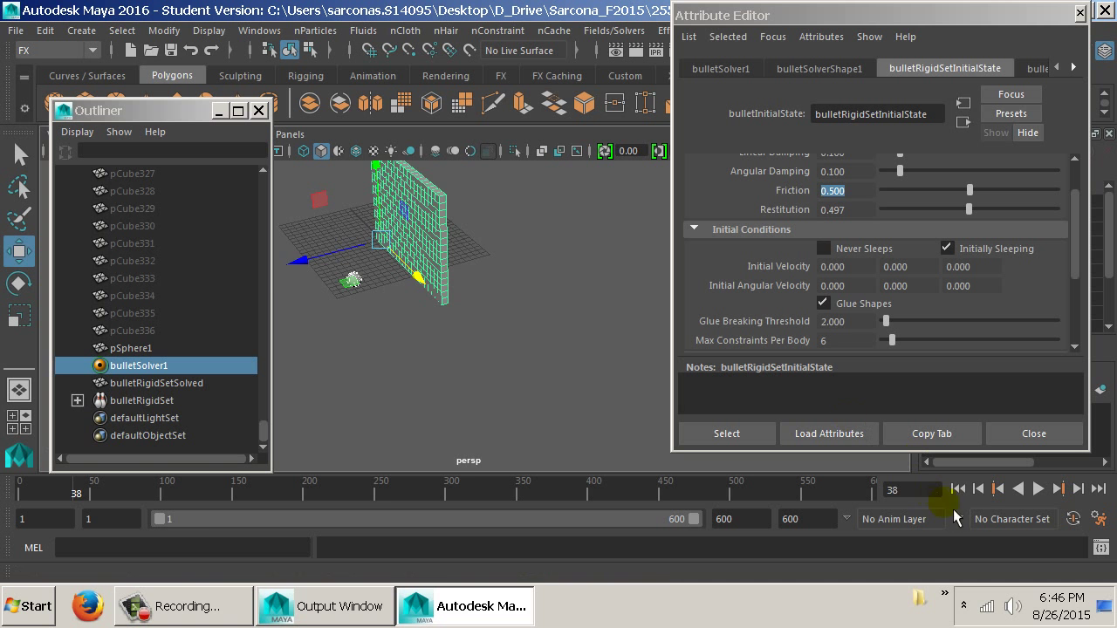
click(959, 490)
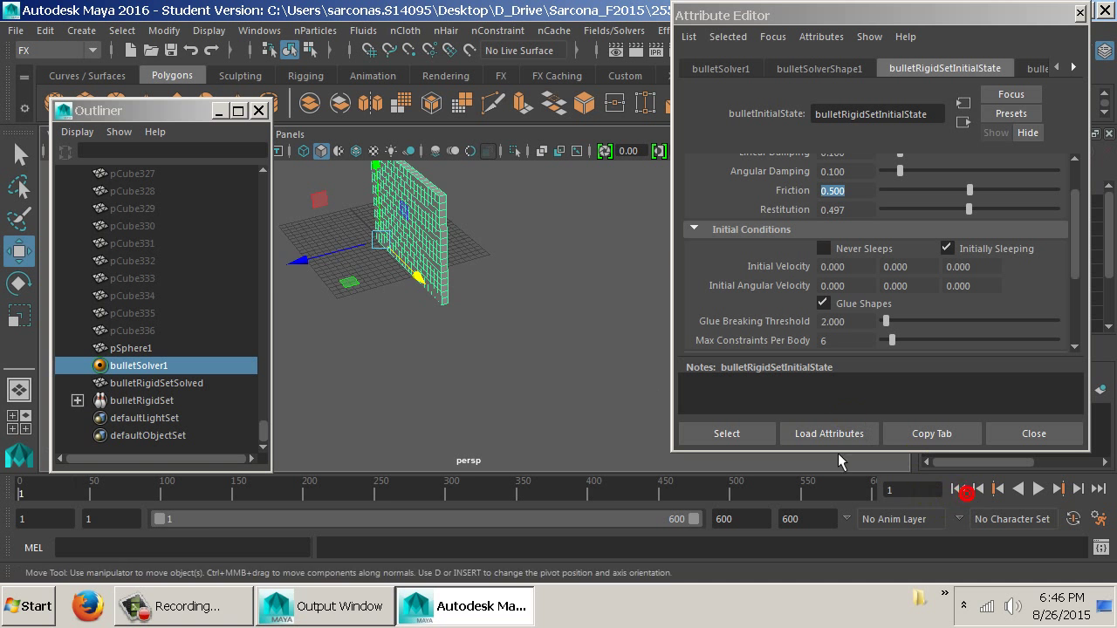
drag(554, 355, 620, 316)
key(alt+v)
key(Escape)
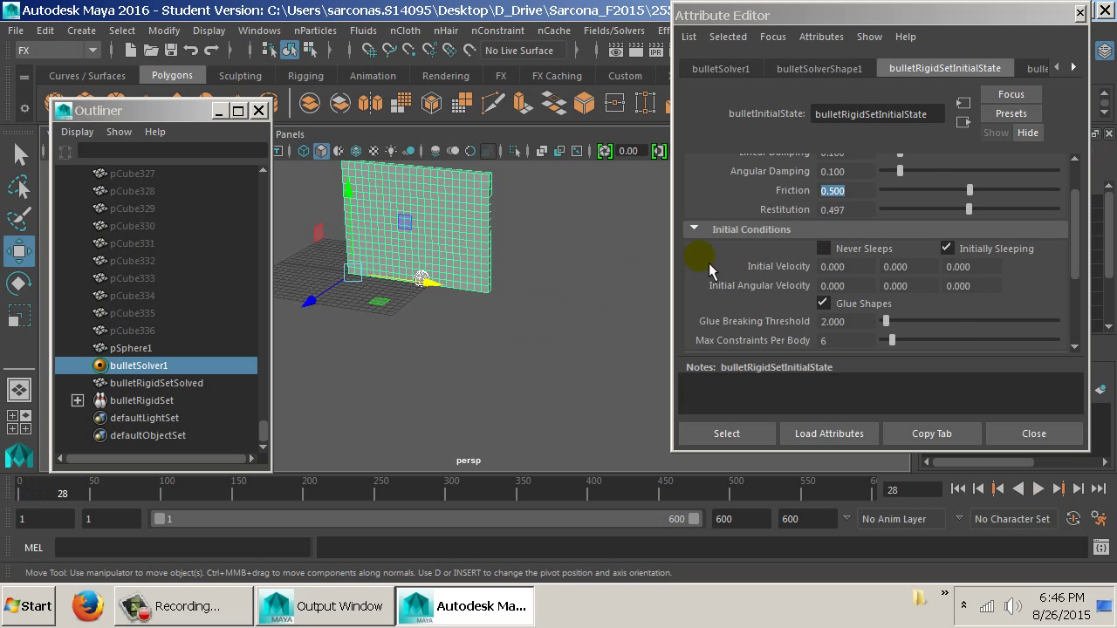
Set the rigid set's Default Mass to 22.335 and play the wall collision from the first frame
scroll(930, 262, up, 2)
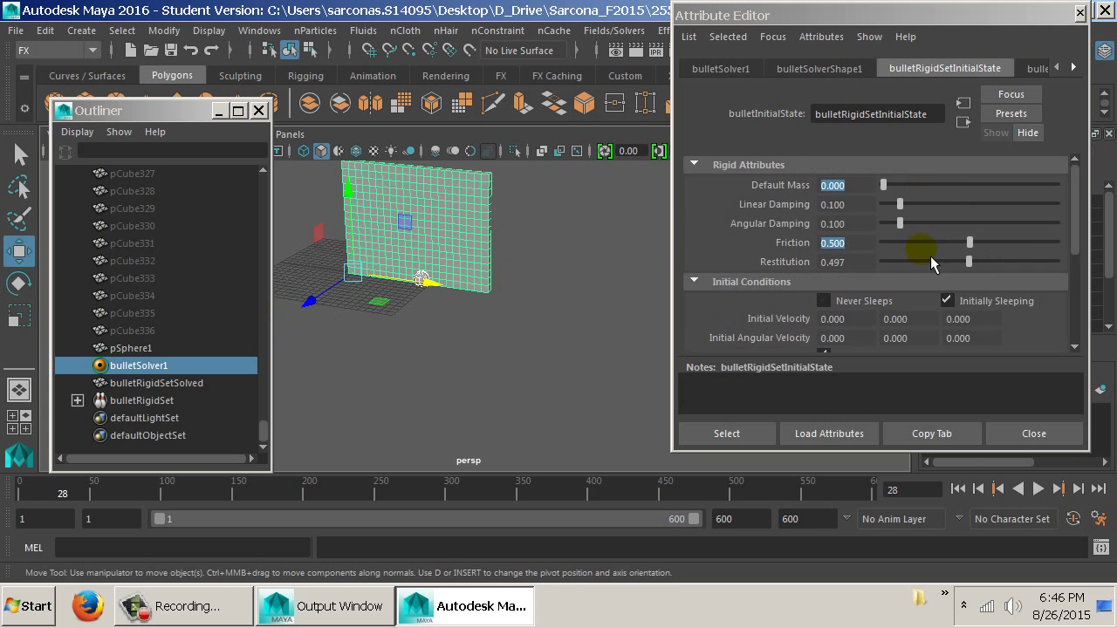
click(922, 185)
key(alt+v)
key(Escape)
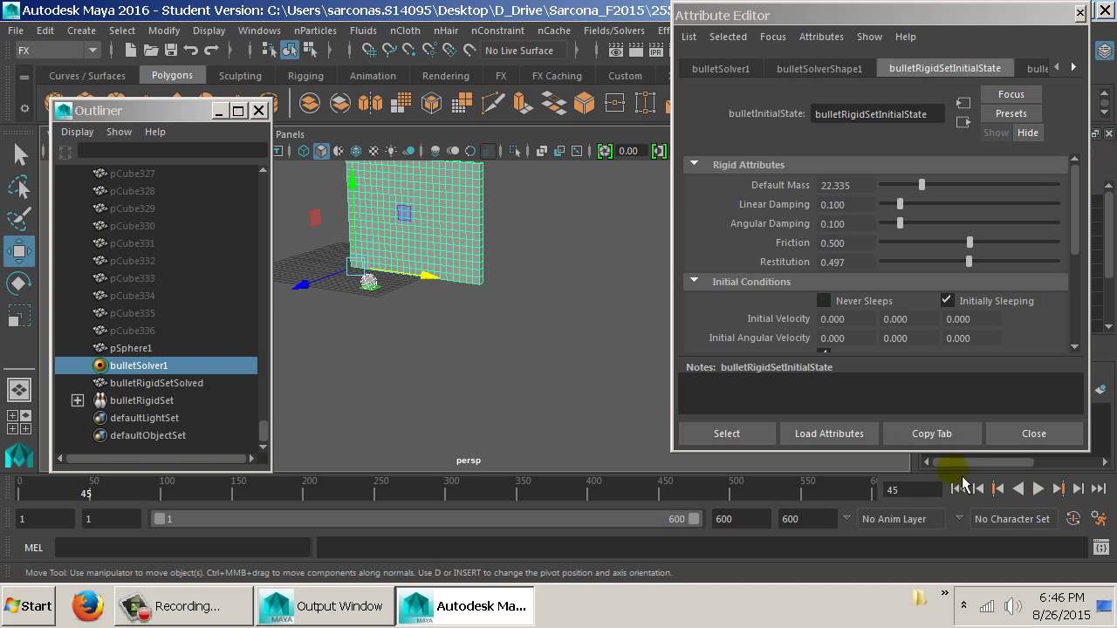
click(957, 489)
key(alt+v)
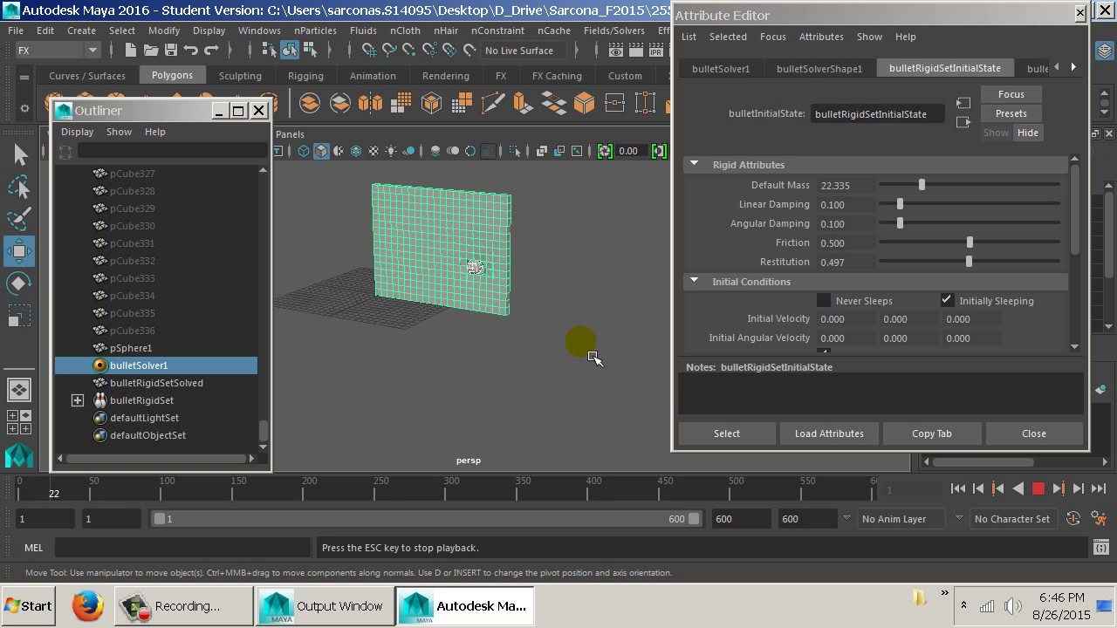
click(1039, 488)
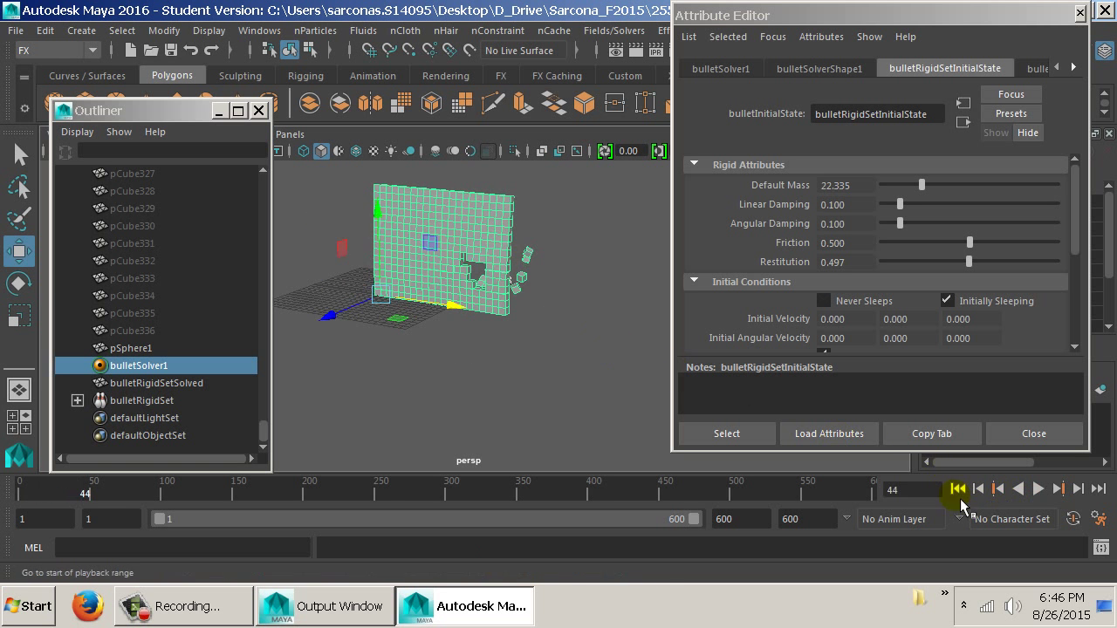
Replay the wall-breaking simulation to examine how the wall collapses, and return to the first frame
click(959, 491)
click(553, 319)
key(alt+v)
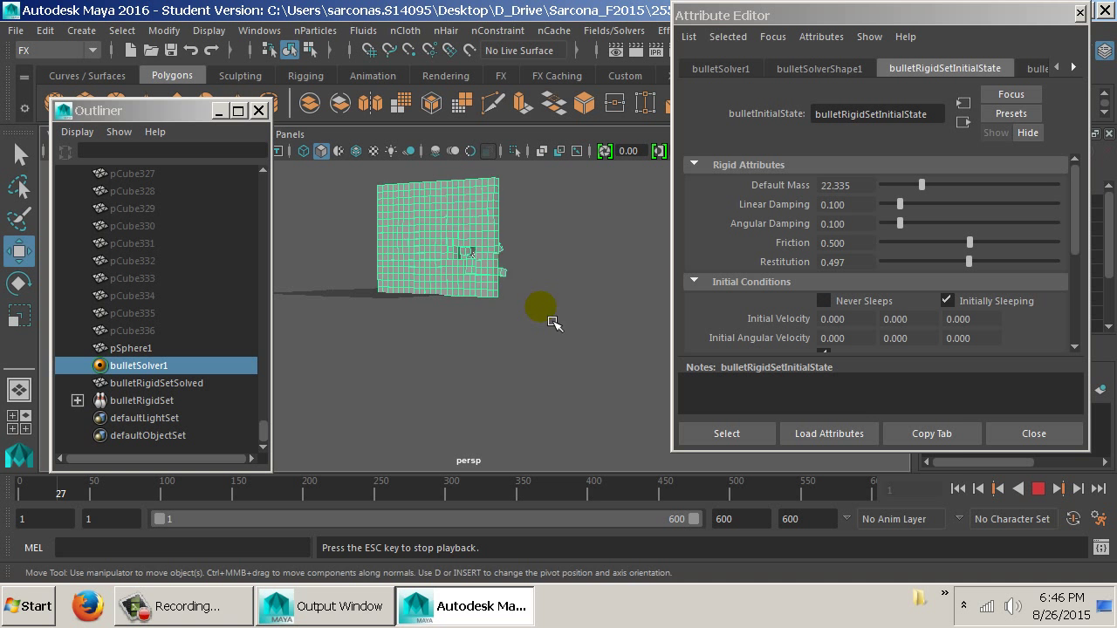
click(957, 489)
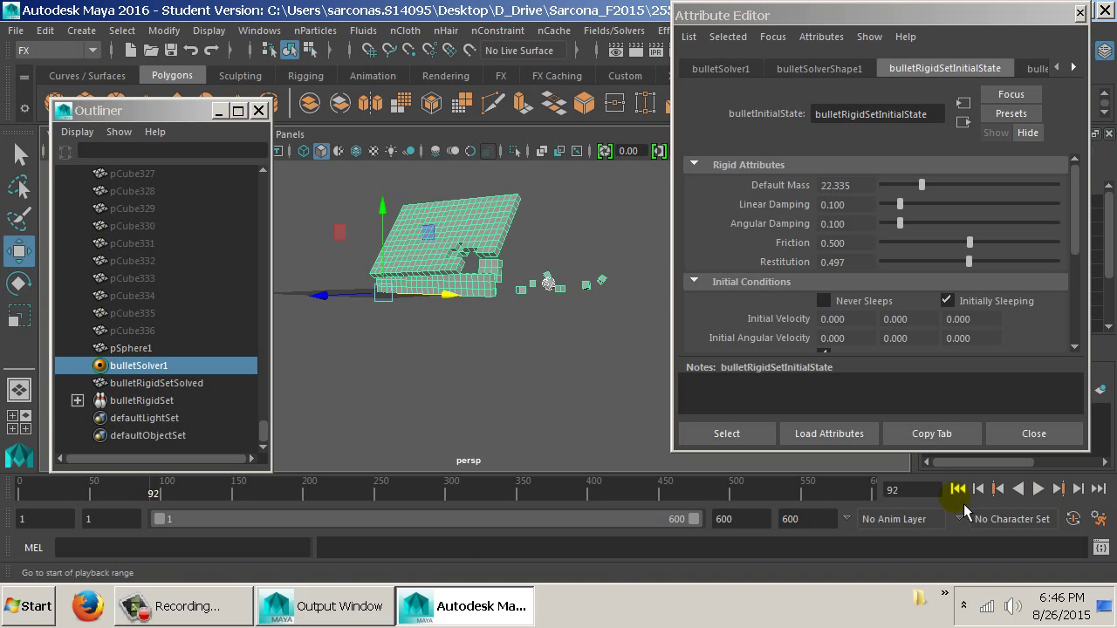
click(958, 489)
click(564, 330)
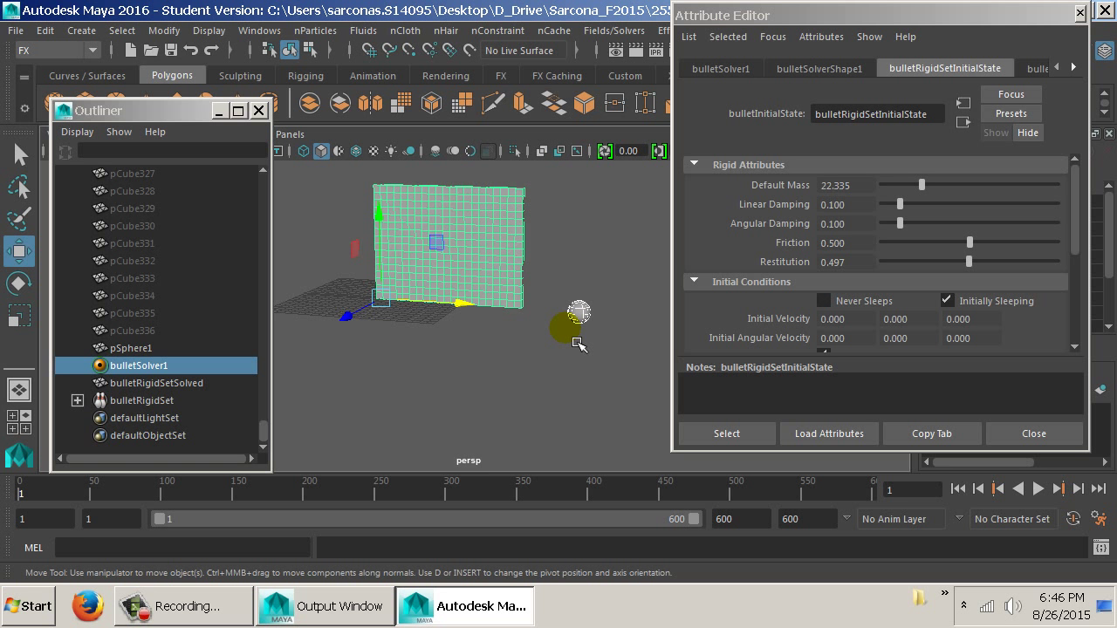
Save the scene under the new name Bullet_02_AfterBullet.mb in the project's scenes folder, accepting the student version notice
drag(566, 332, 523, 275)
alt+click(561, 268)
click(15, 31)
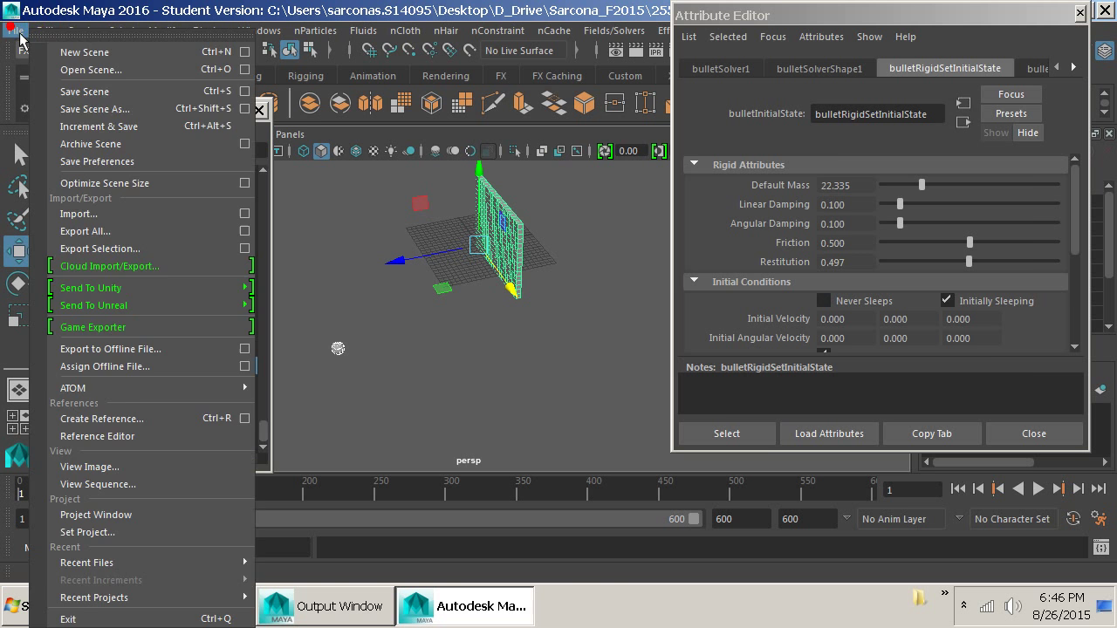
click(140, 110)
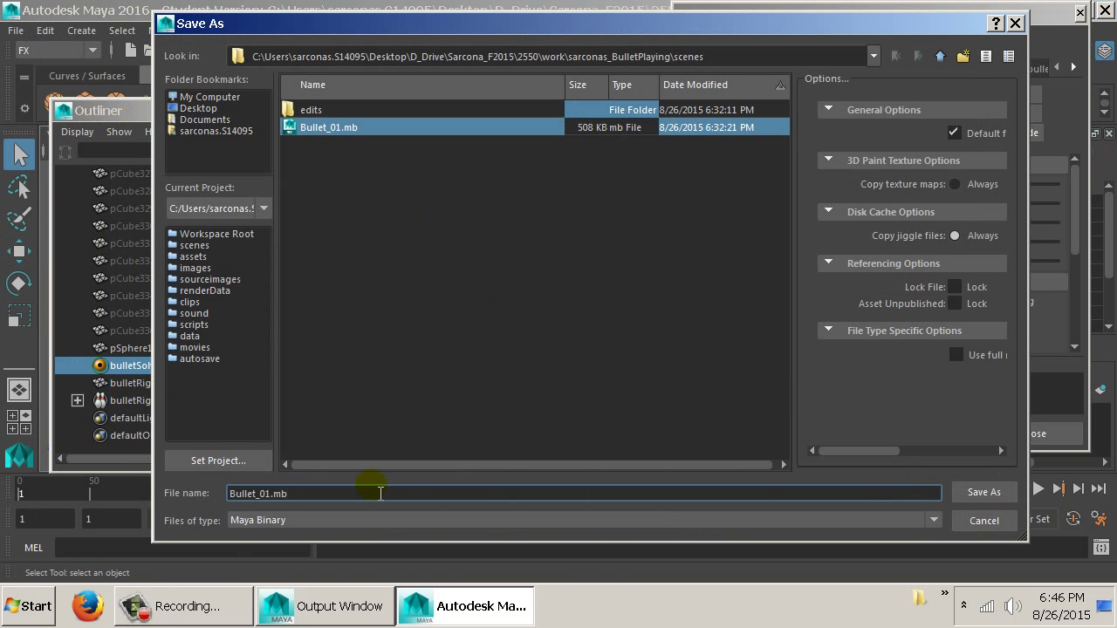
key(Left)
key(Left)
key(Left)
key(shift+Left)
text(2_AfterBull)
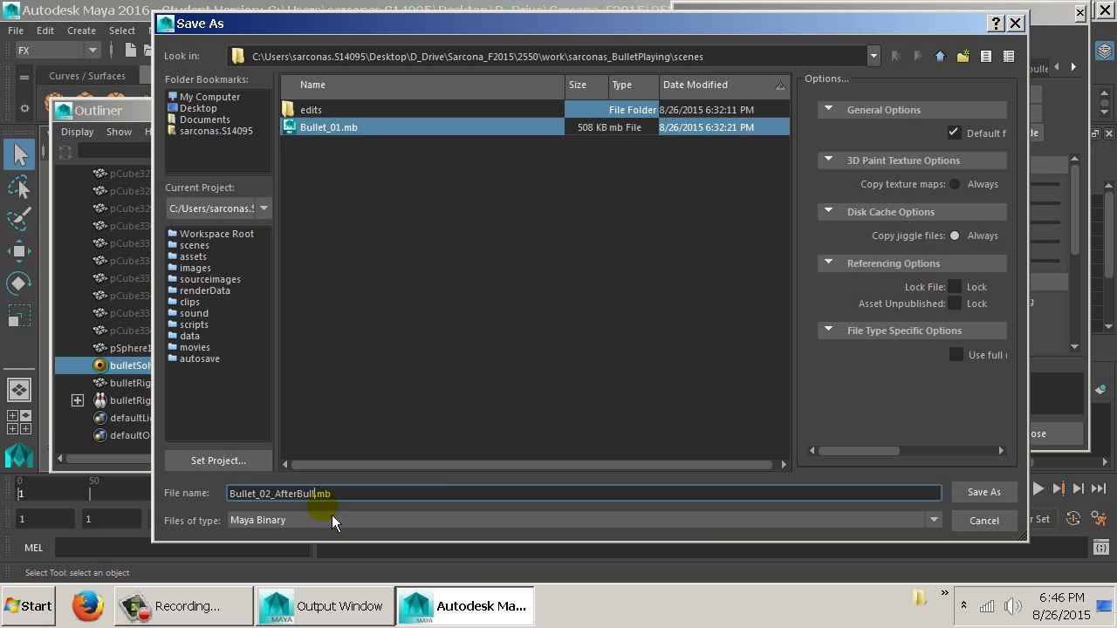
text(et)
key(Return)
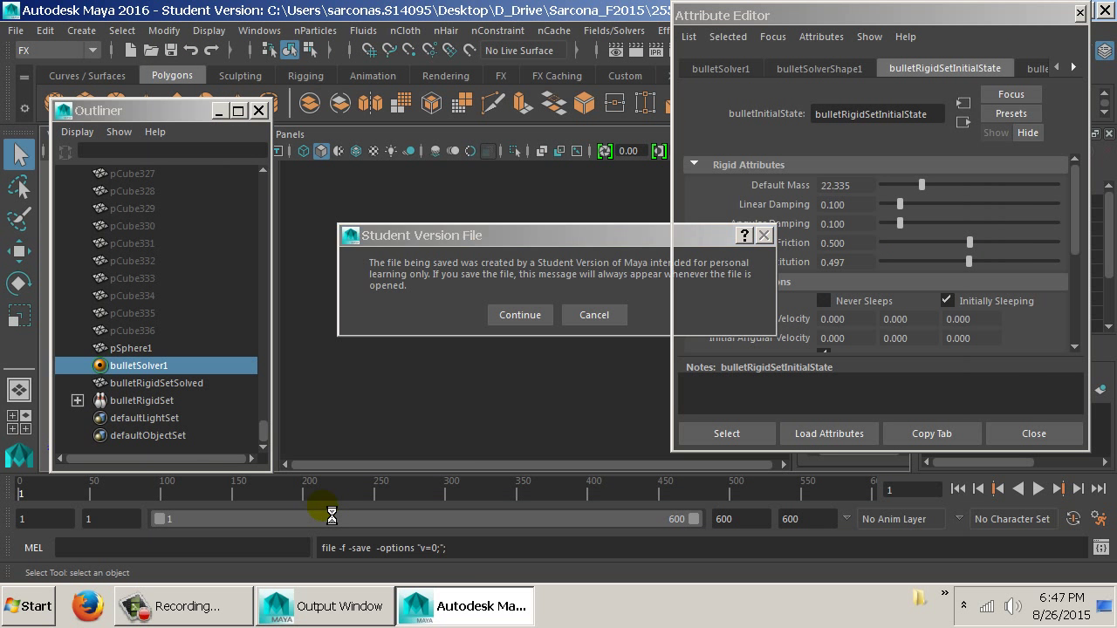
key(Return)
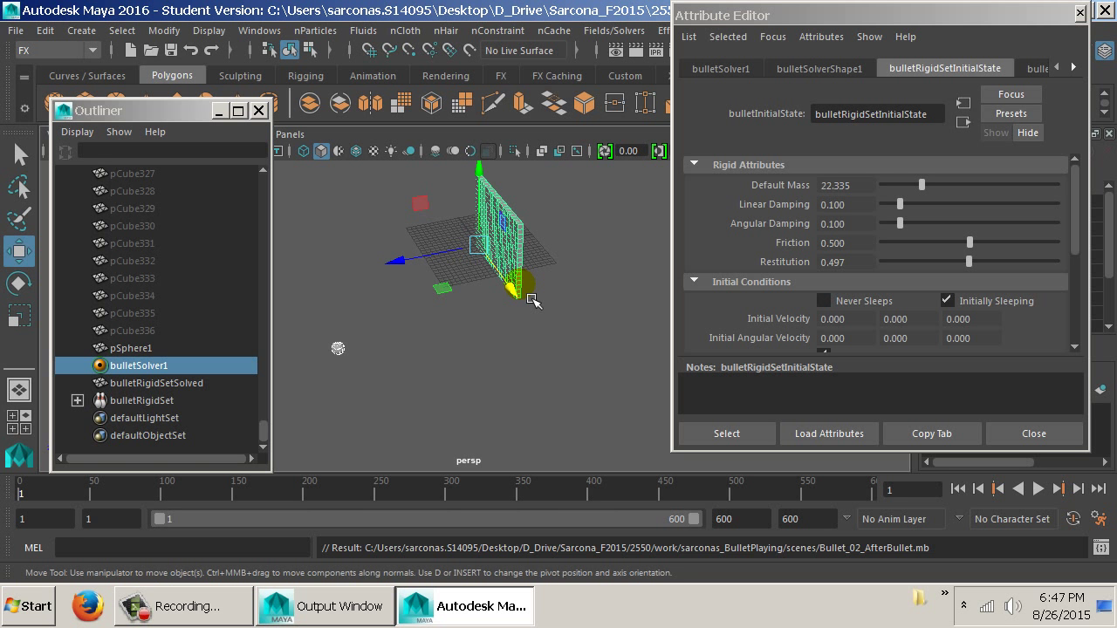
Start a new empty scene, saving the changes to the current one and accepting the student version notice
drag(584, 297, 616, 303)
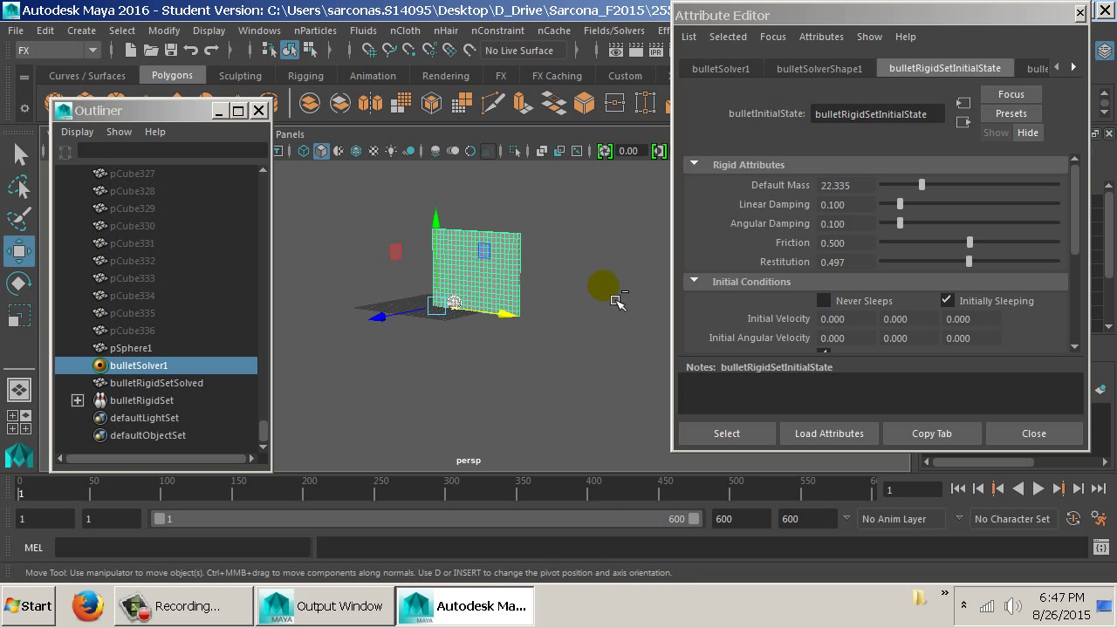
key(ctrl+n)
click(485, 309)
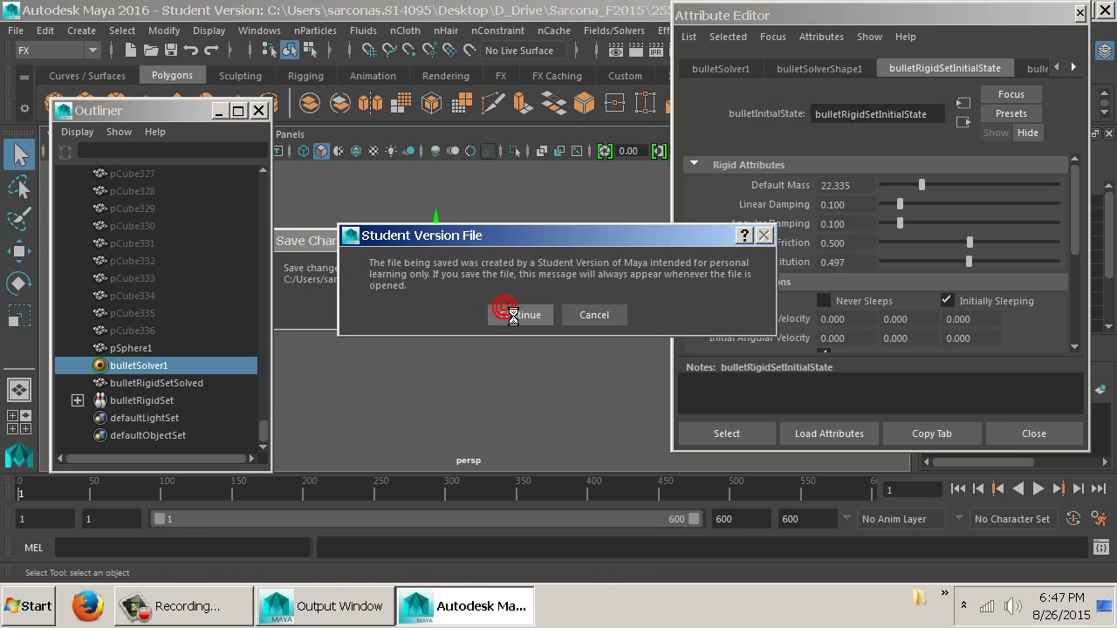
click(515, 315)
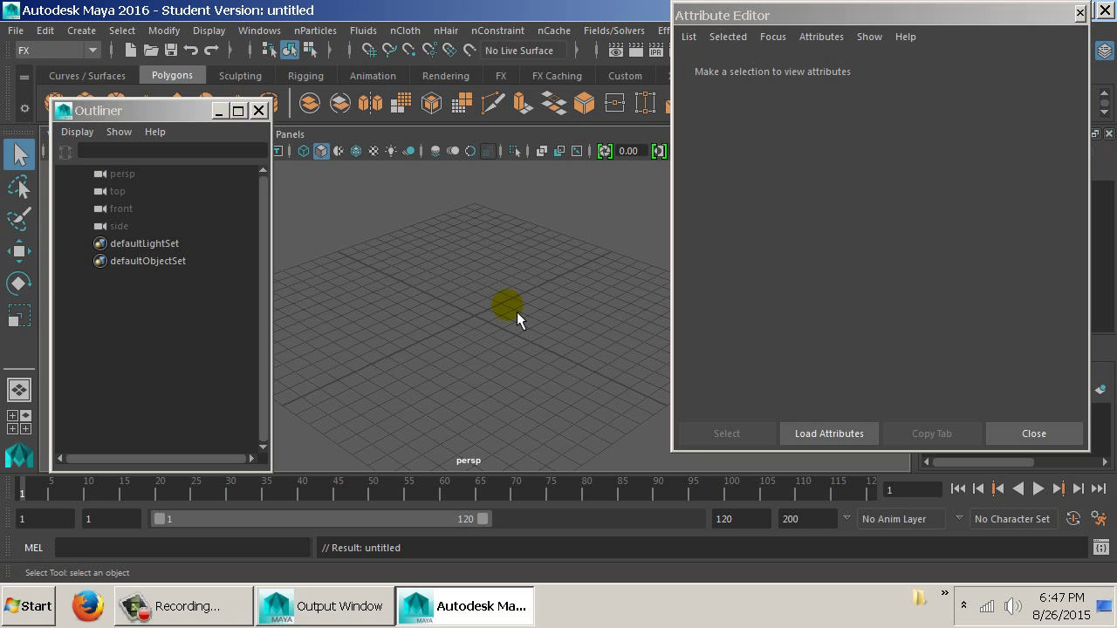
click(16, 30)
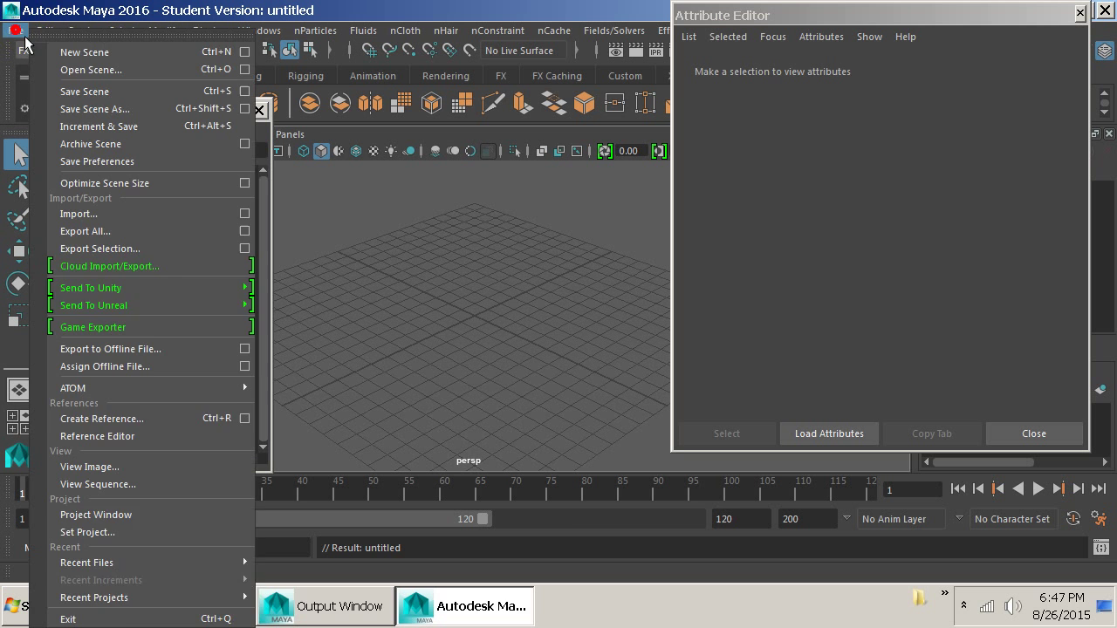
mouse_move(225, 566)
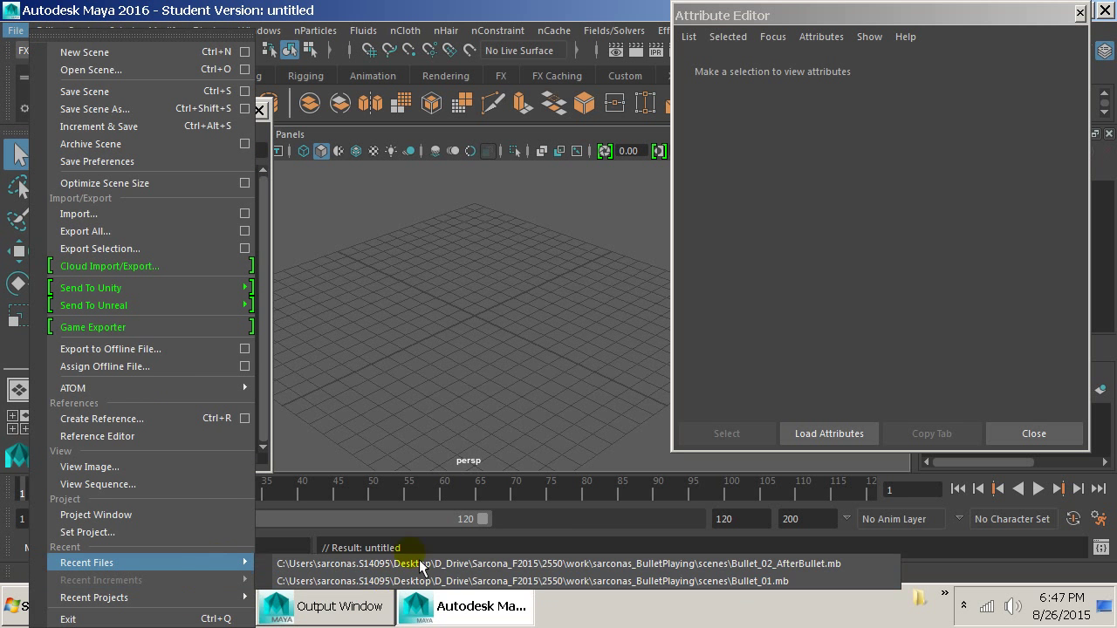
click(426, 317)
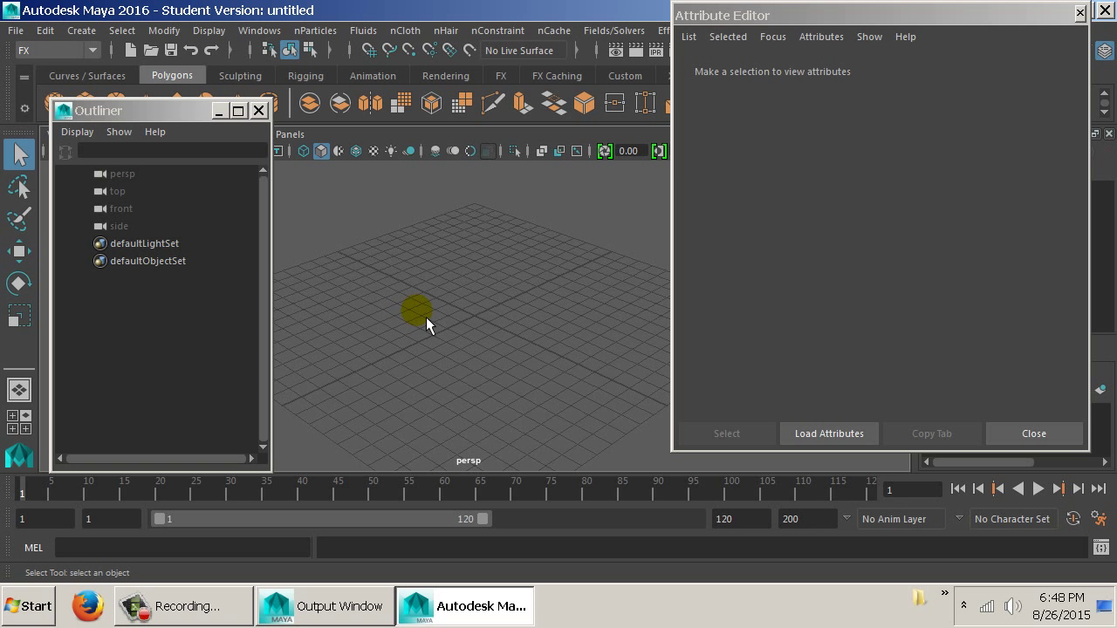
Close the Outliner and the Attribute Editor to clear the perspective view
click(258, 110)
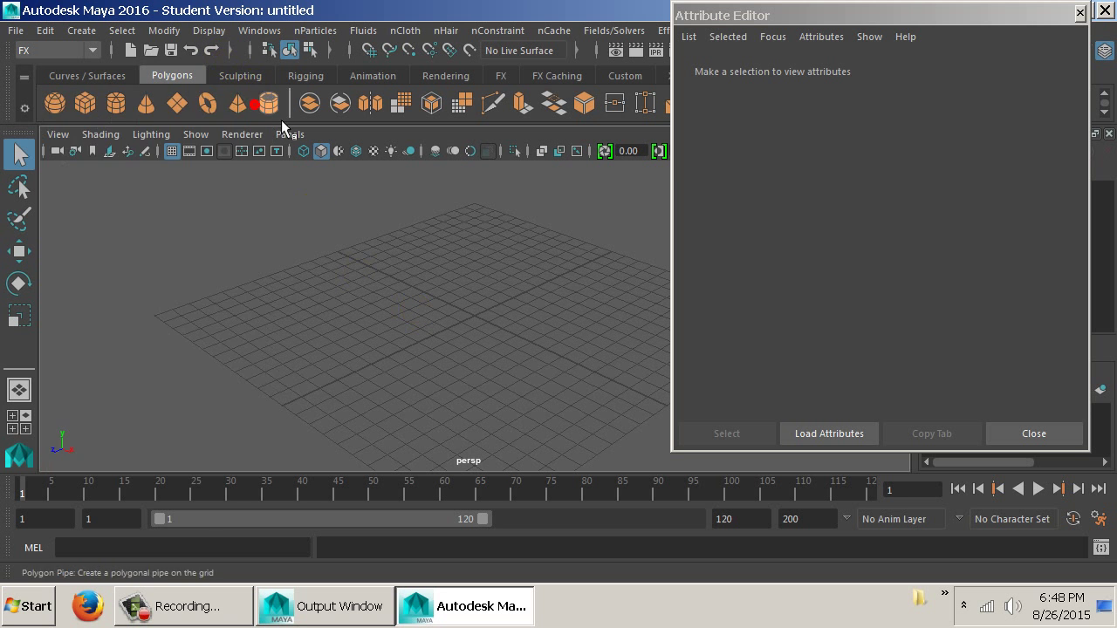
click(1033, 434)
click(1033, 433)
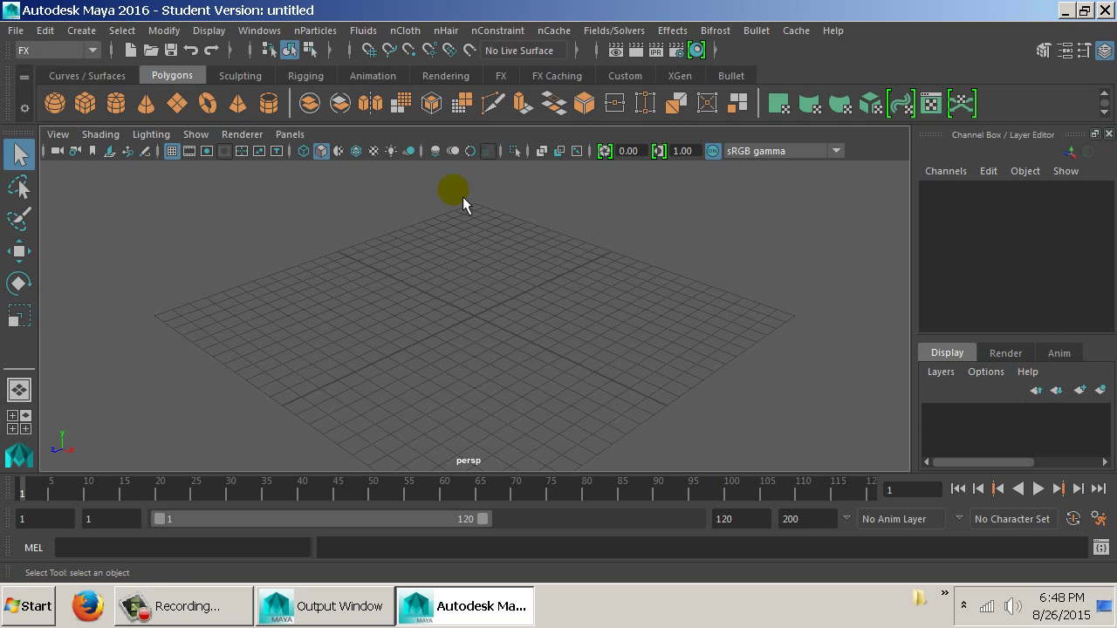
Create a polygon cube, set its Translate Y to 0.5 and move it about 9.256 units along Z
click(87, 31)
mouse_move(131, 115)
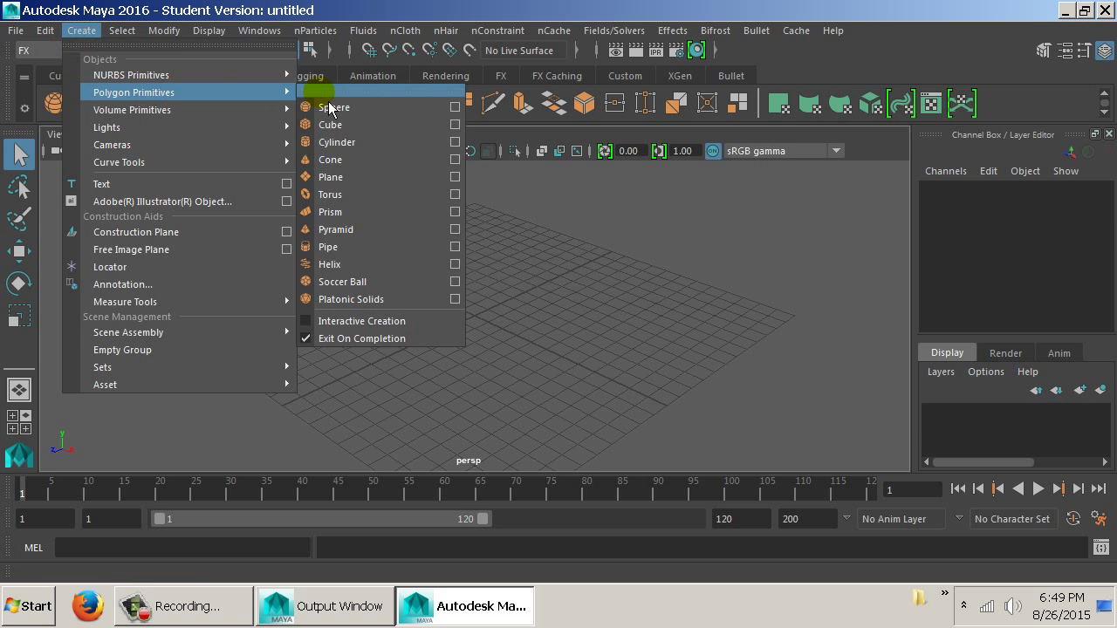
click(365, 128)
key(w)
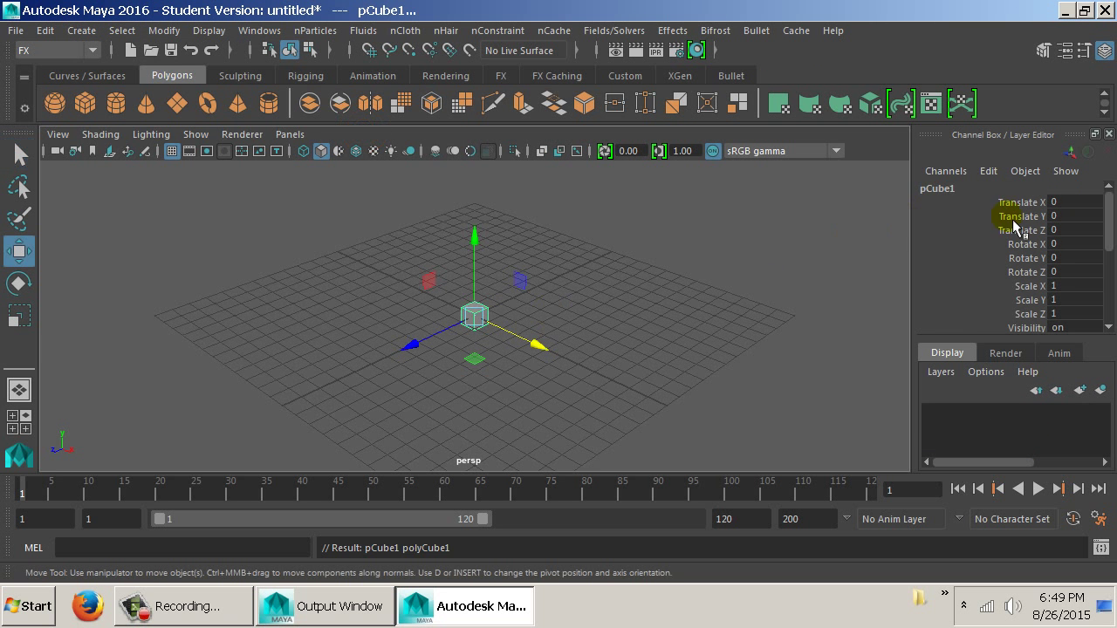
click(1060, 217)
text(0.5)
key(Return)
drag(561, 319, 468, 332)
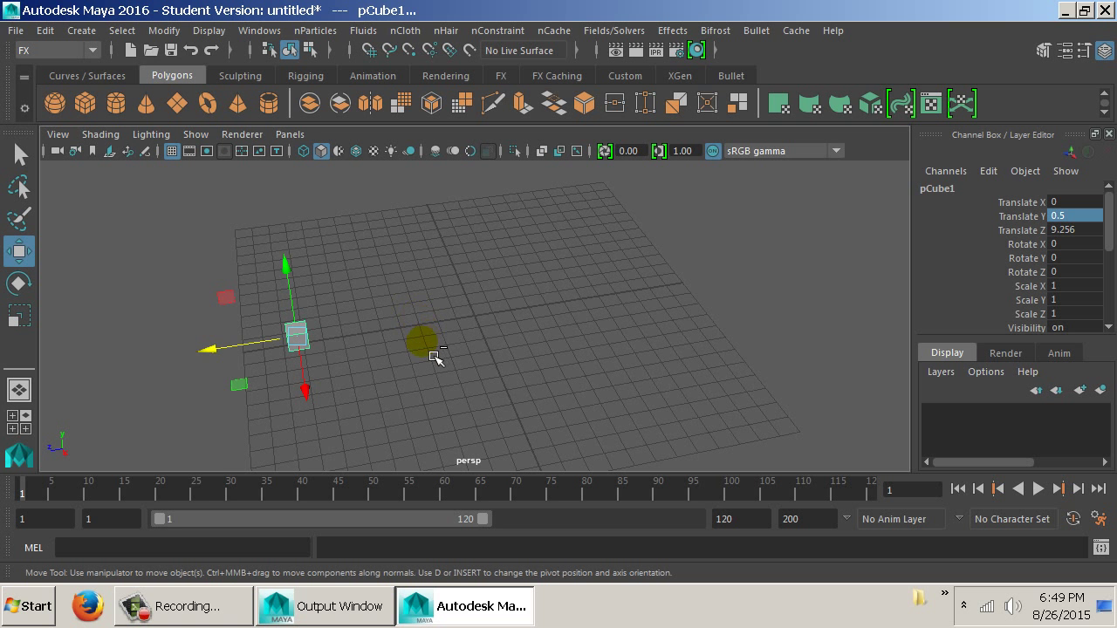
Group the cube so that the group's pivot sits at the grid origin
key(ctrl+g)
drag(471, 367, 439, 324)
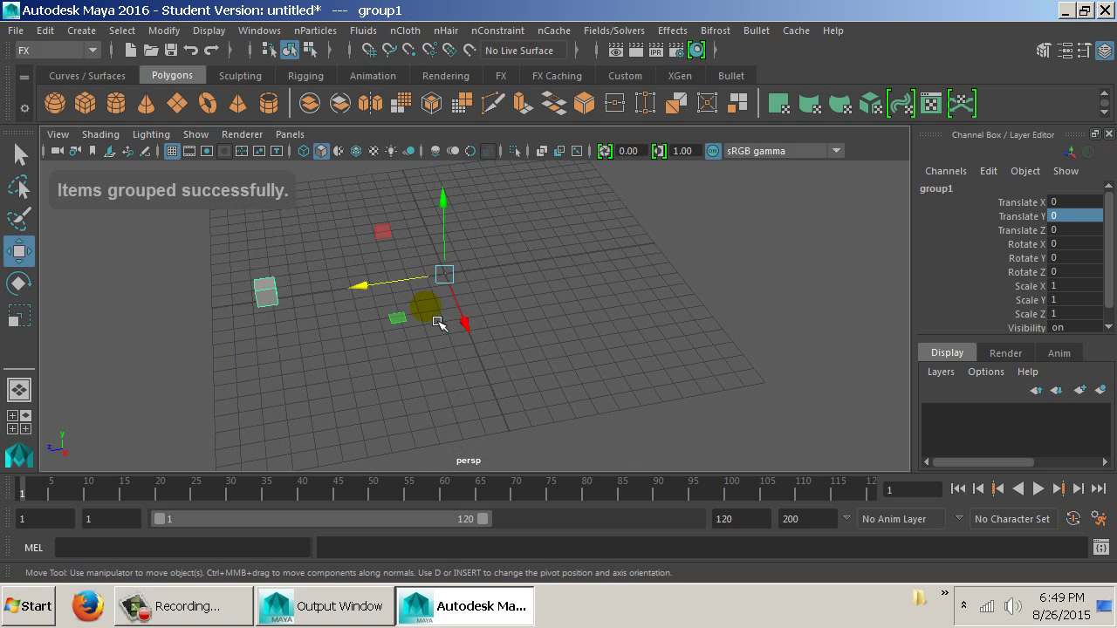
key(ctrl+z)
key(ctrl+g)
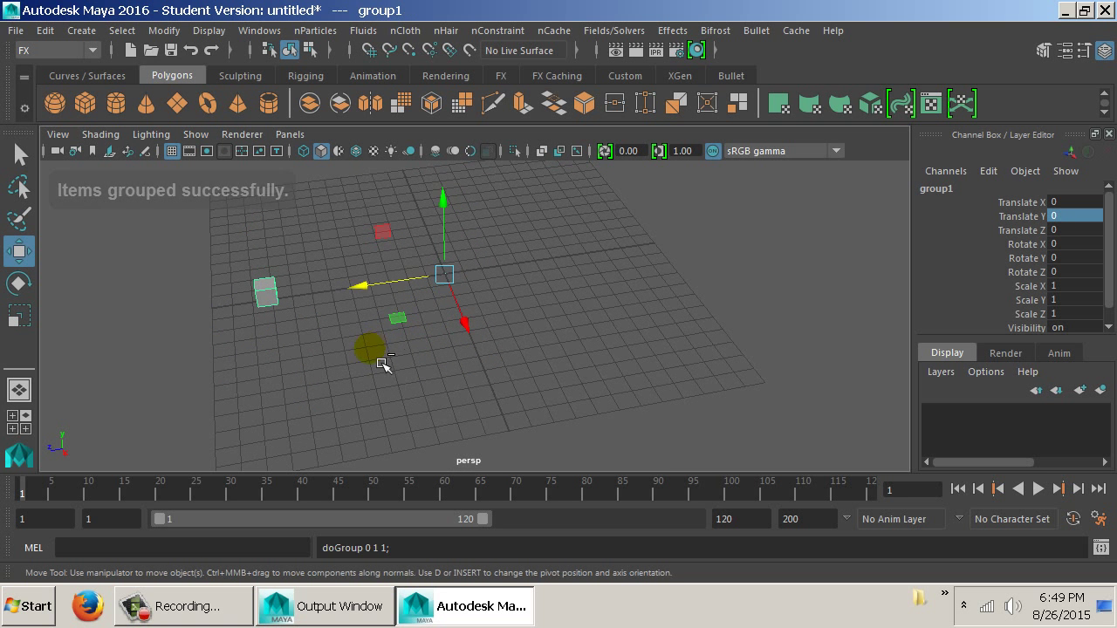
Duplicate the cube's group and set the copy's Rotate Y to 12
key(ctrl+d)
key(e)
drag(396, 317, 418, 326)
double_click(1060, 257)
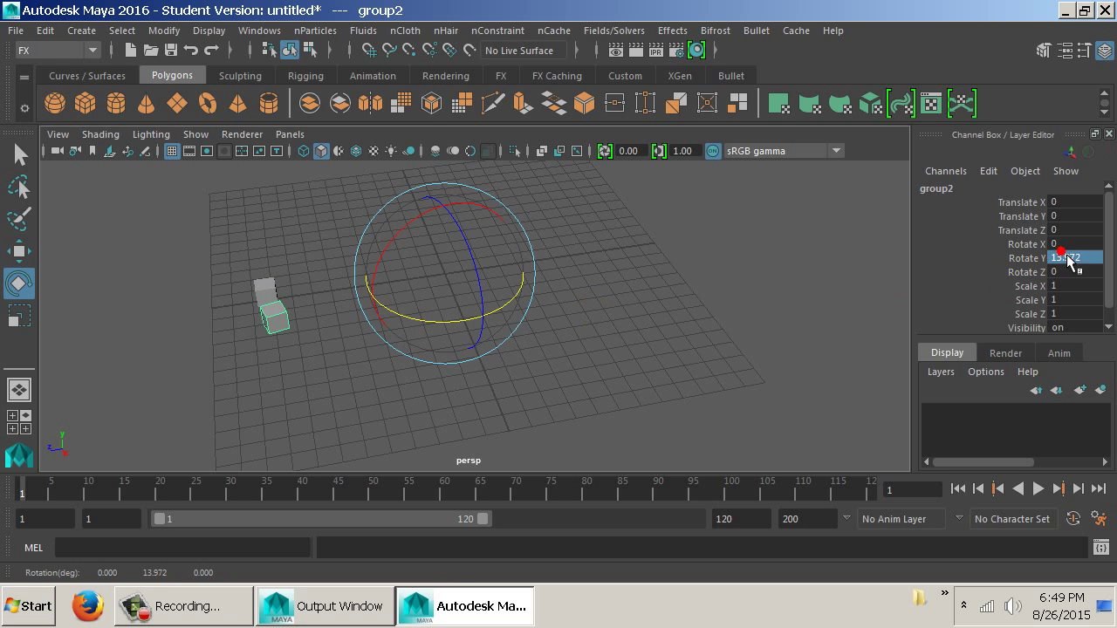
text(13)
key(Return)
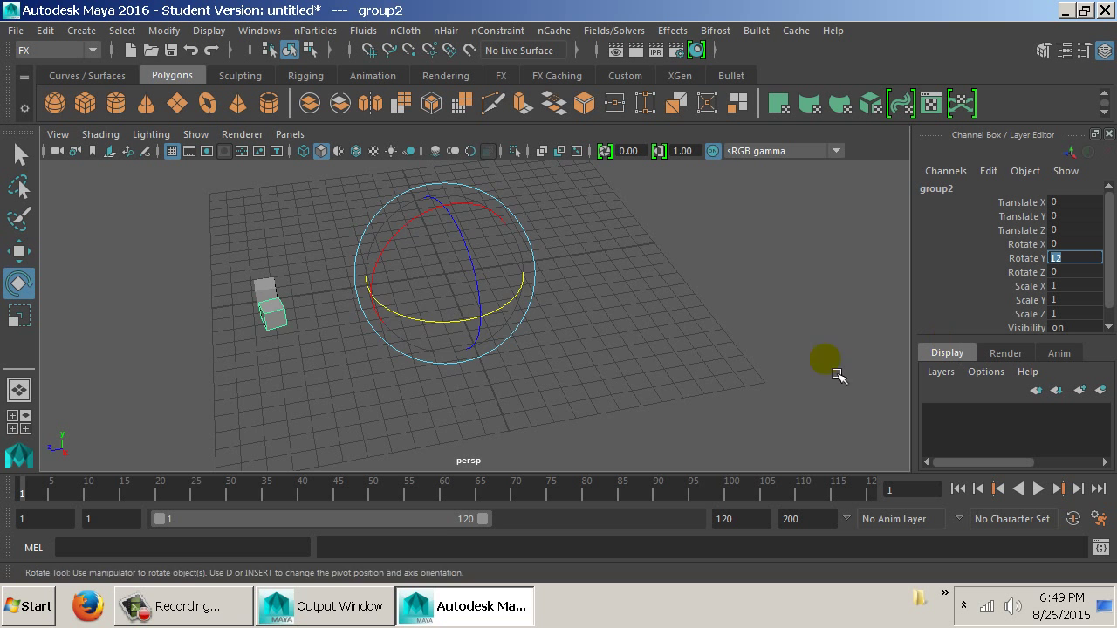
Repeat Duplicate with Transform in 12-degree increments until the cubes form a full ring around the origin
drag(838, 374, 663, 317)
key(shift+d)
key(shift+d)
key(shift+d)
key(shift+d)
key(shift+d)
key(shift+d)
key(shift+d)
key(shift+d)
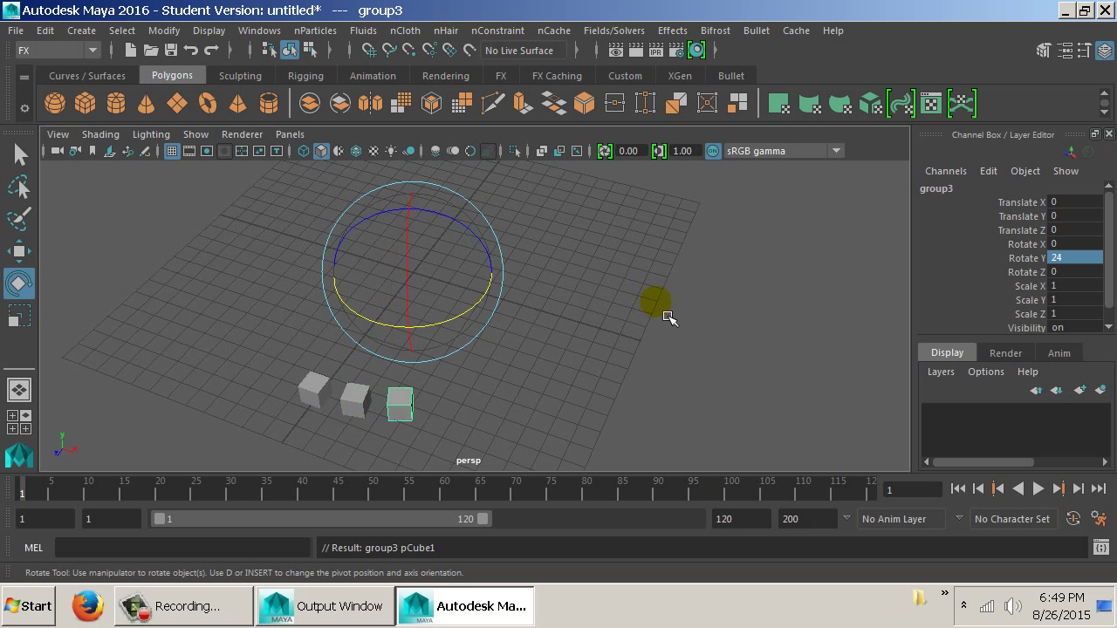
key(shift+d)
key(shift+d)
key(shift+d)
key(shift+d)
key(shift+d)
key(shift+d)
key(shift+d)
key(shift+d)
key(shift+d)
key(shift+d)
key(shift+d)
key(shift+d)
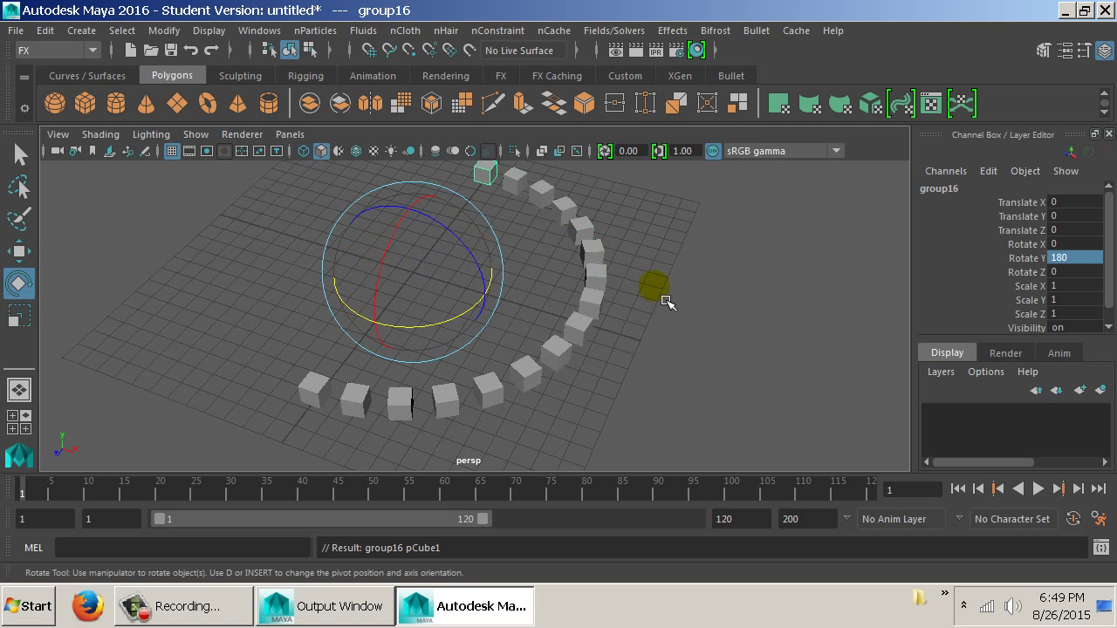
key(shift+d)
key(shift+d)
key(shift+d)
key(shift+d)
key(shift+d)
key(shift+d)
key(shift+d)
key(shift+d)
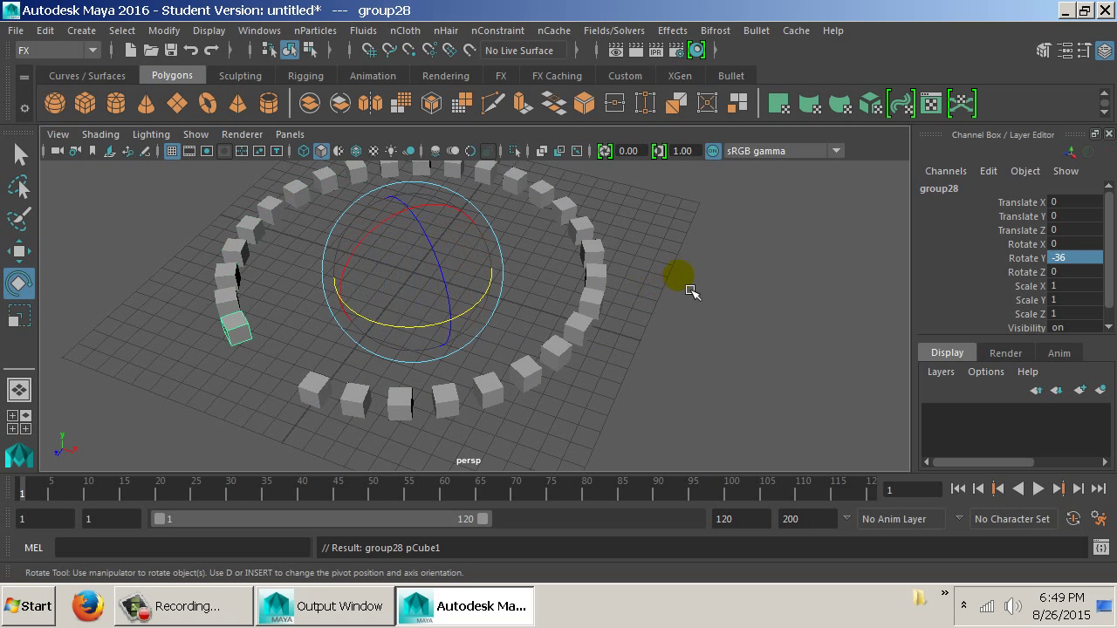
Select all cubes of the ring, duplicate them and set the copies' Translate Y to 1.5
drag(721, 319, 691, 329)
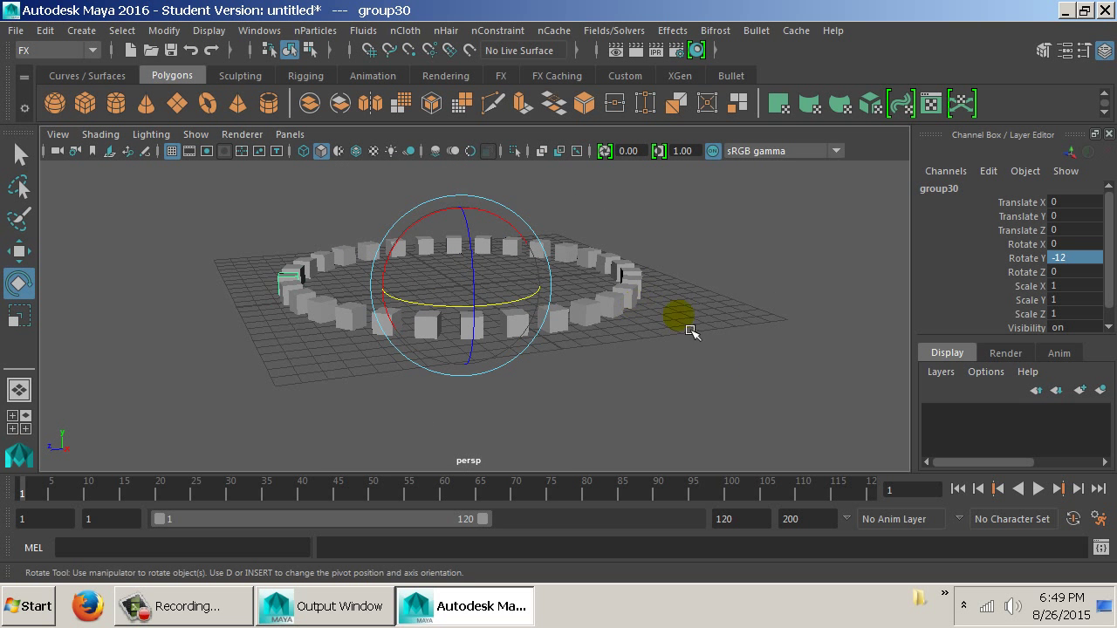
drag(735, 394, 224, 185)
key(shift+p)
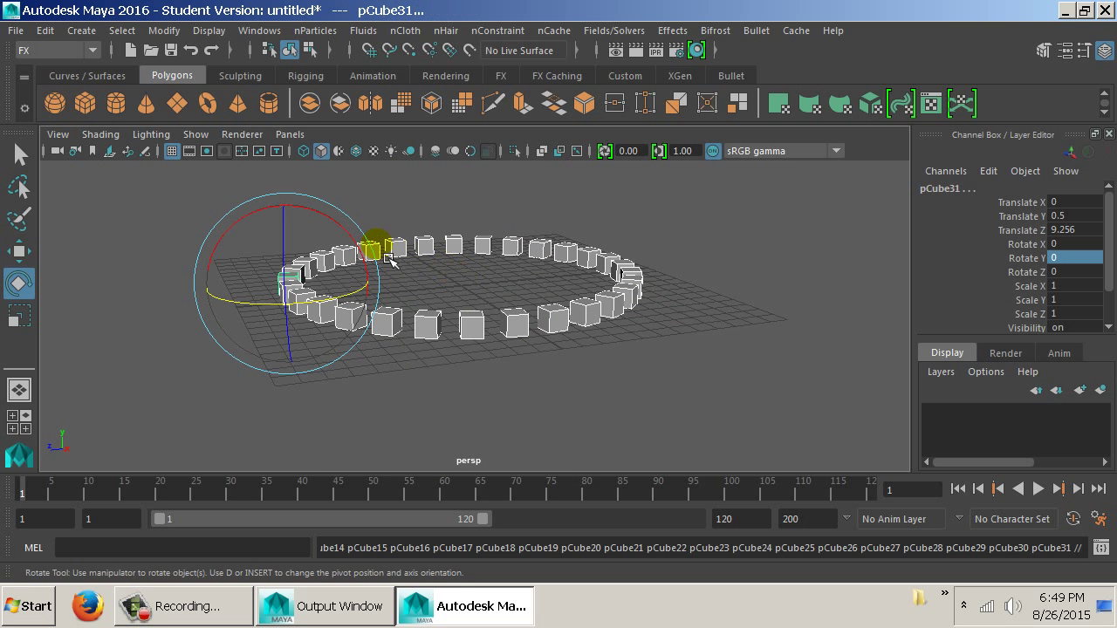
key(w)
drag(300, 217, 295, 198)
double_click(1060, 216)
text(1.5)
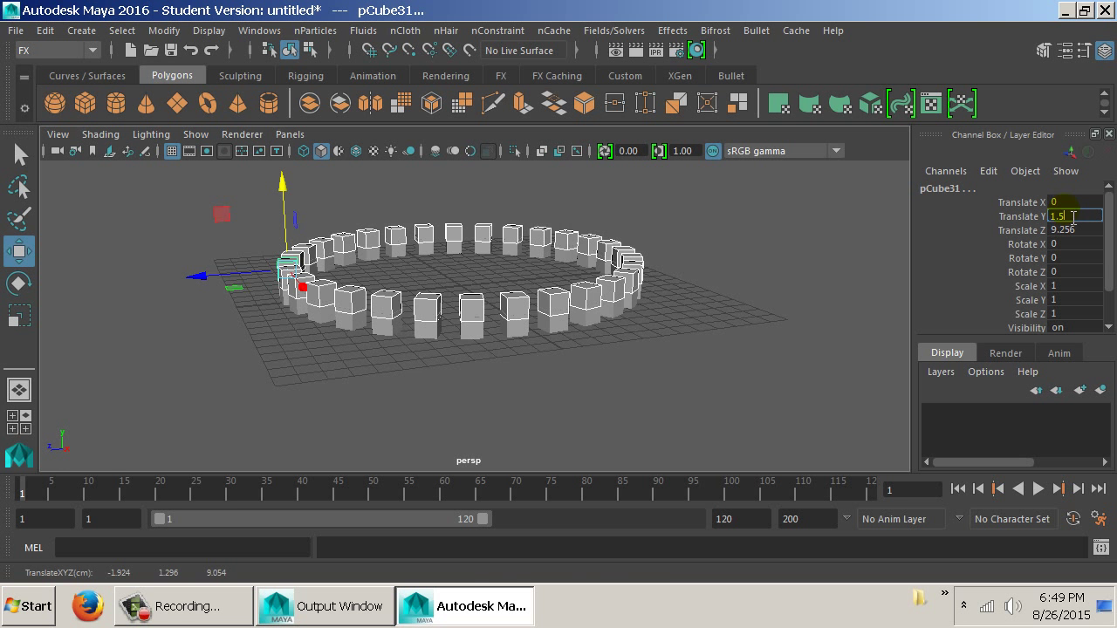
key(Return)
mouse_move(432, 292)
mouse_down()
mouse_move(653, 304)
mouse_move(937, 258)
mouse_up()
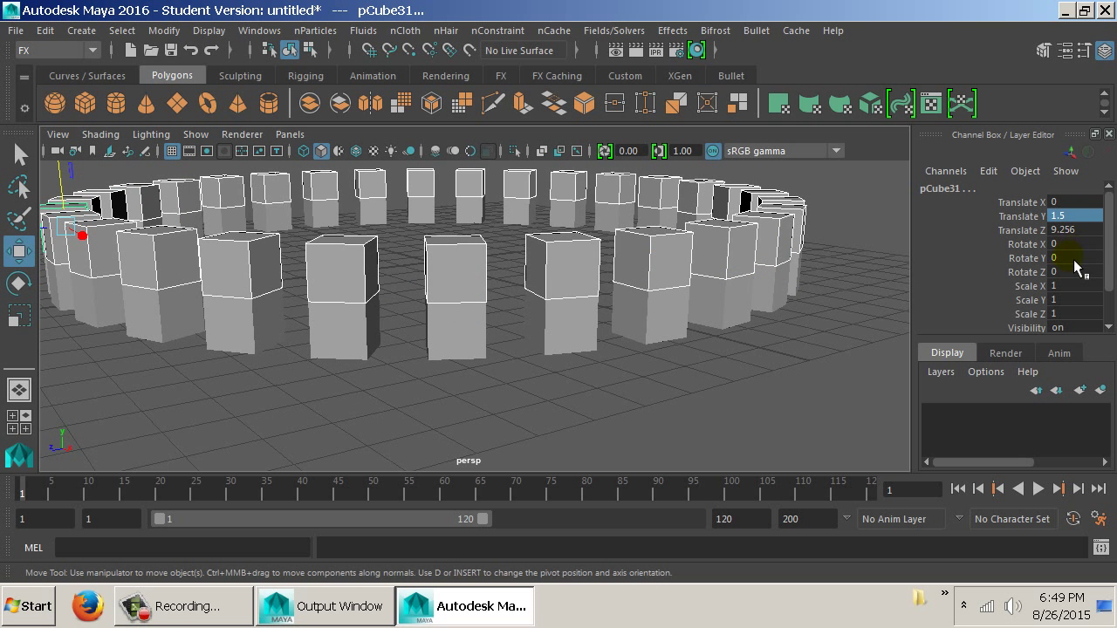
Group the cubes of the upper ring and set the group's Rotate Y to 6 to stagger them over the lower ring
key(Up)
key(ctrl+z)
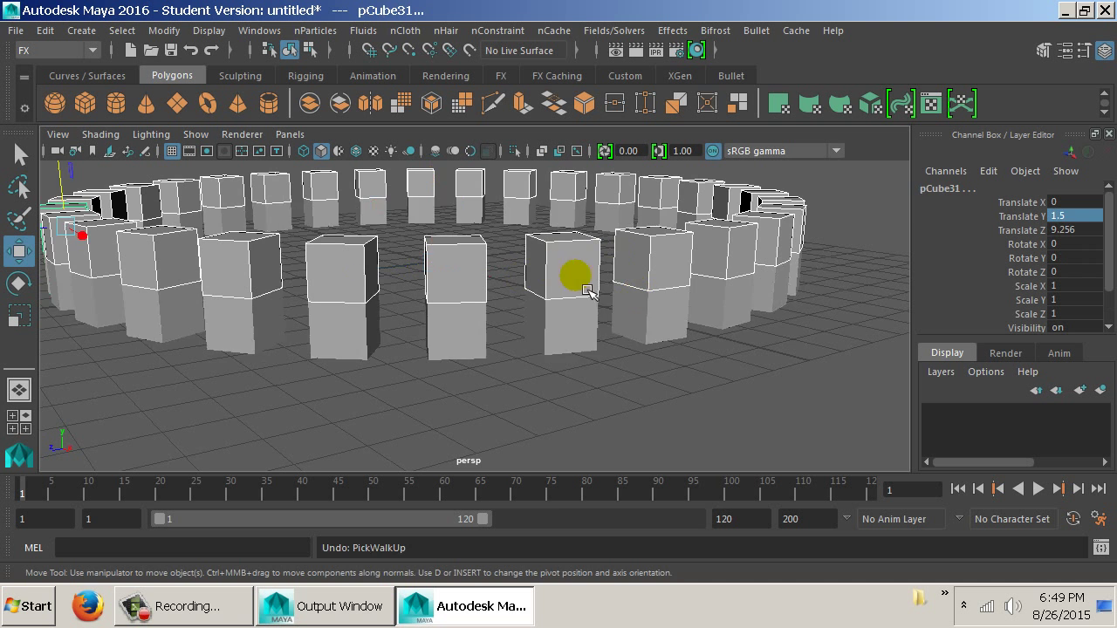
drag(578, 274, 592, 253)
key(ctrl+g)
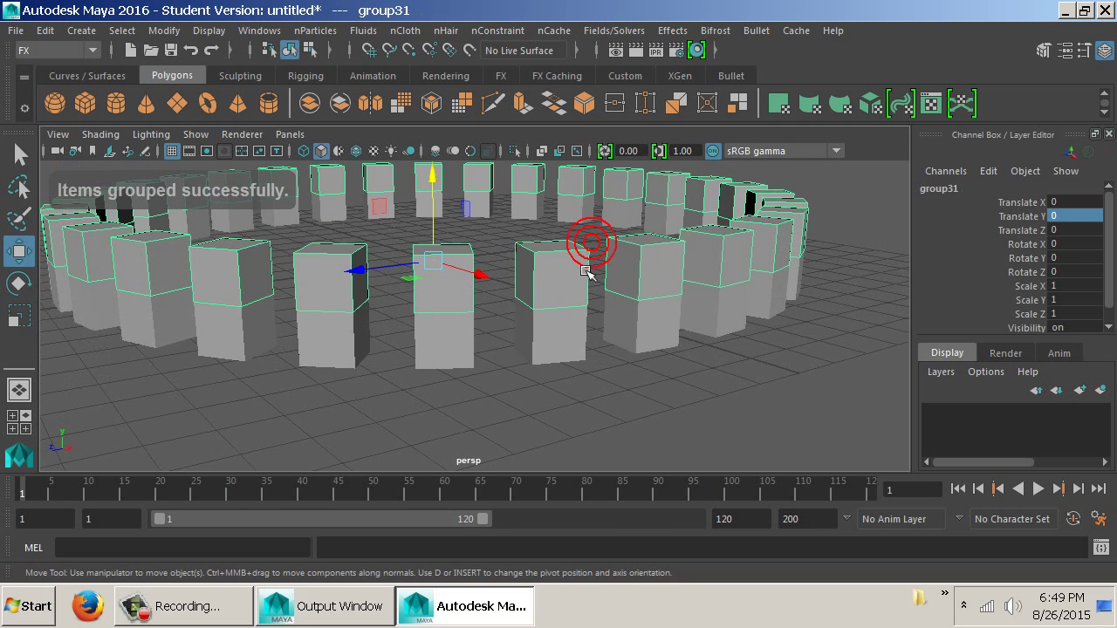
key(e)
drag(434, 294, 480, 302)
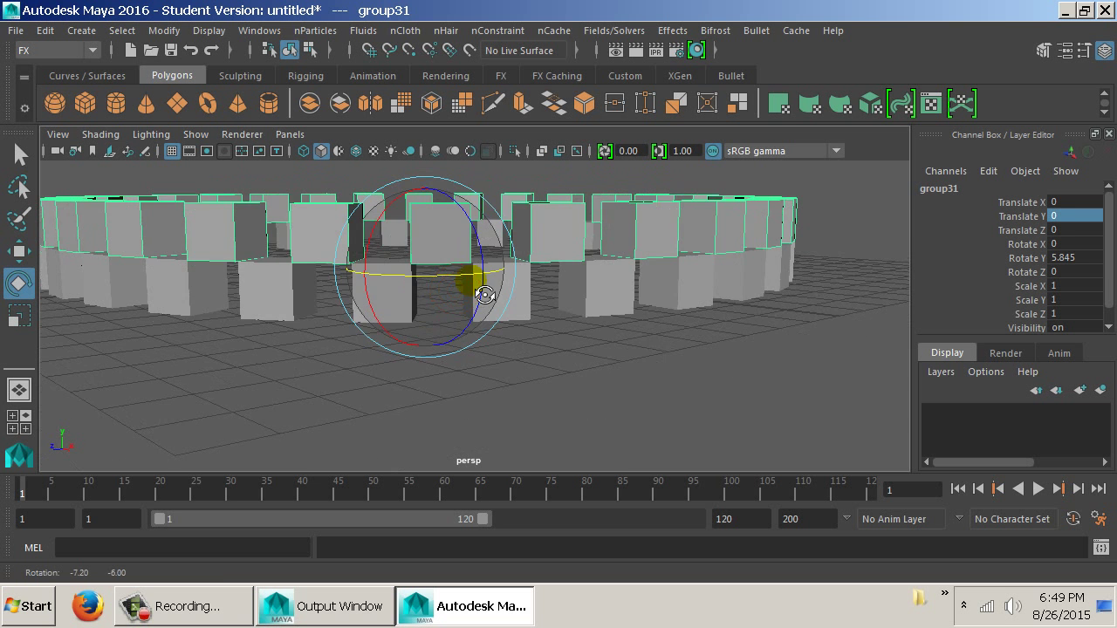
double_click(1069, 258)
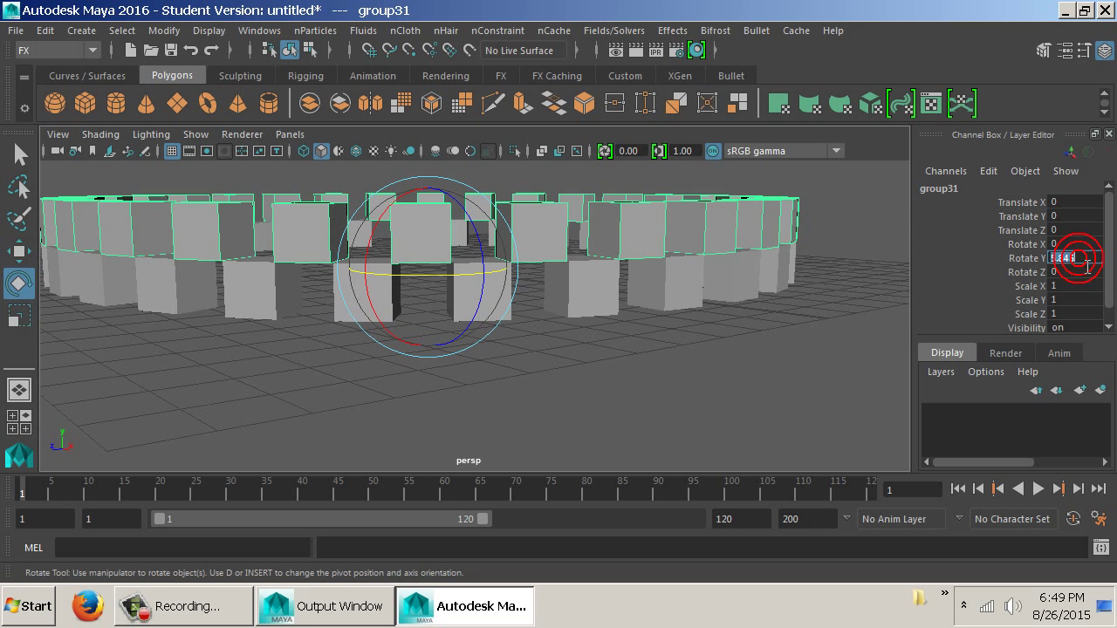
text(6)
key(Return)
drag(619, 312, 568, 326)
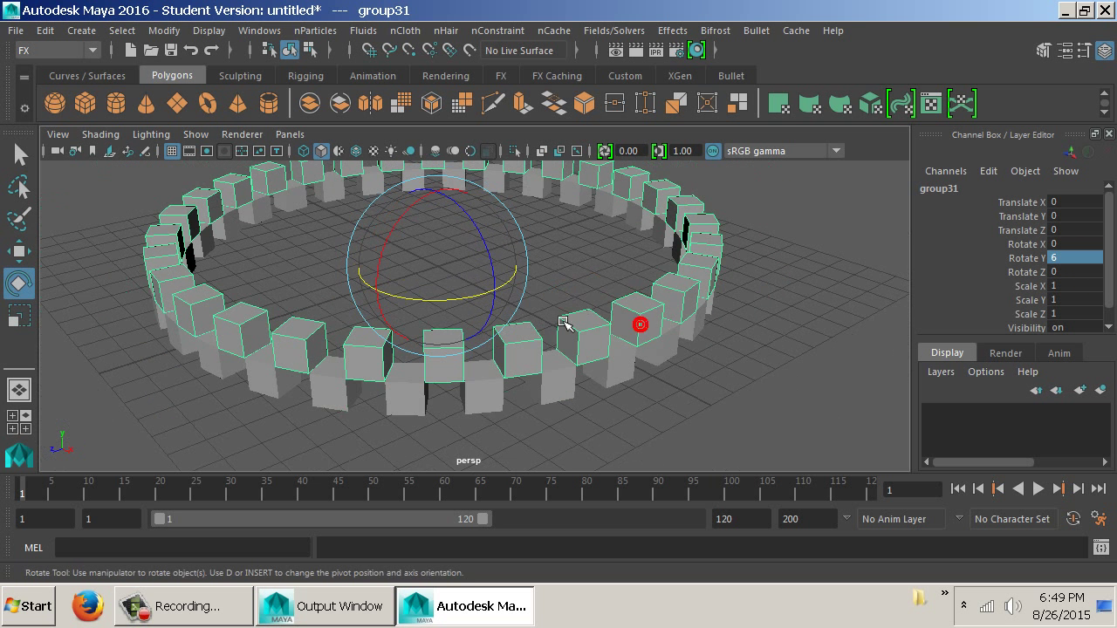
Duplicate the upper ring's group and set the copy's Rotate Y to 12 and Translate Y to 1
key(ctrl+d)
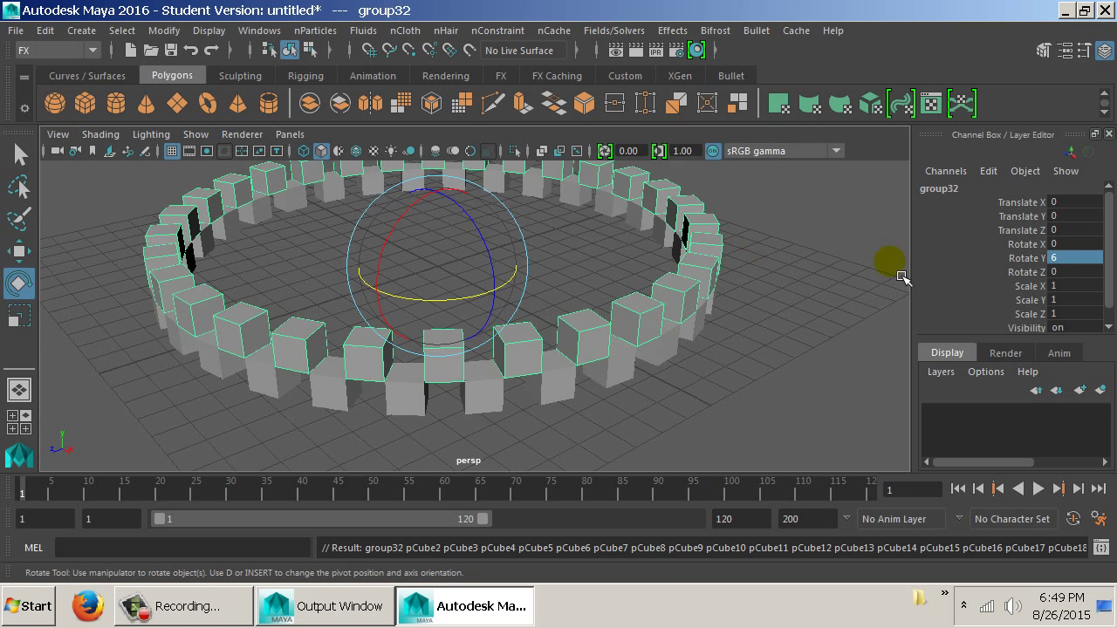
double_click(1076, 257)
text(12)
key(Return)
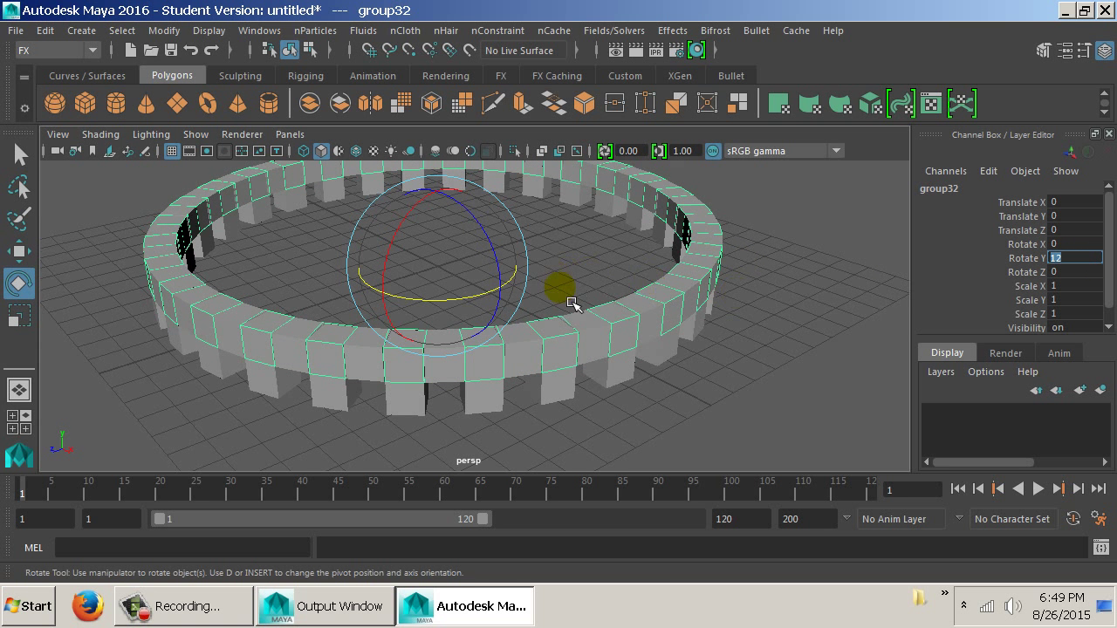
key(w)
double_click(1063, 217)
text(1.5)
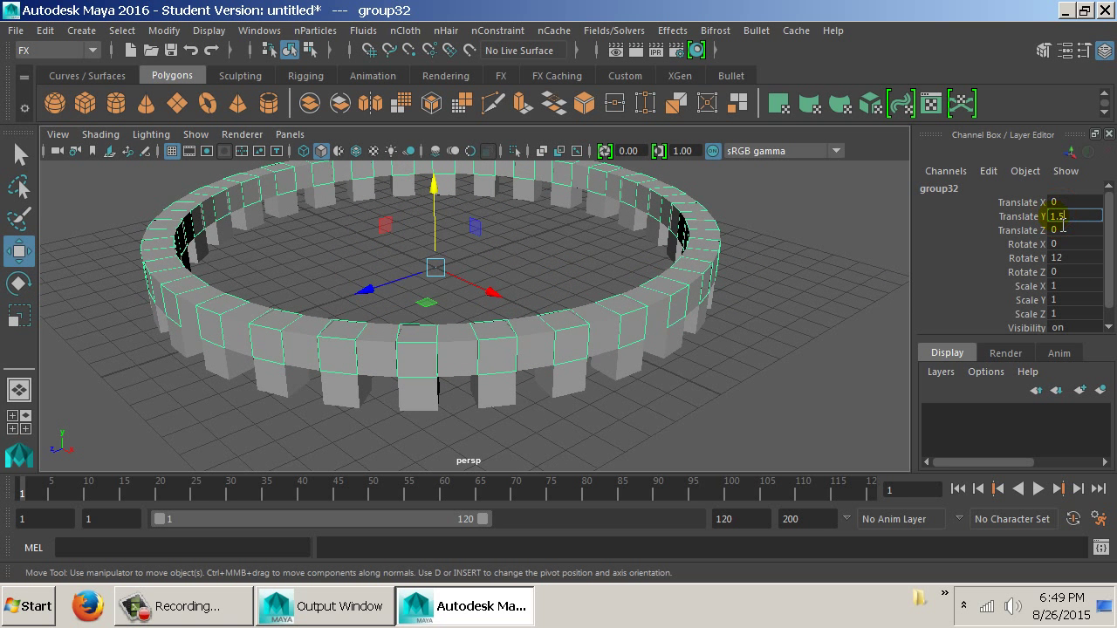
key(Return)
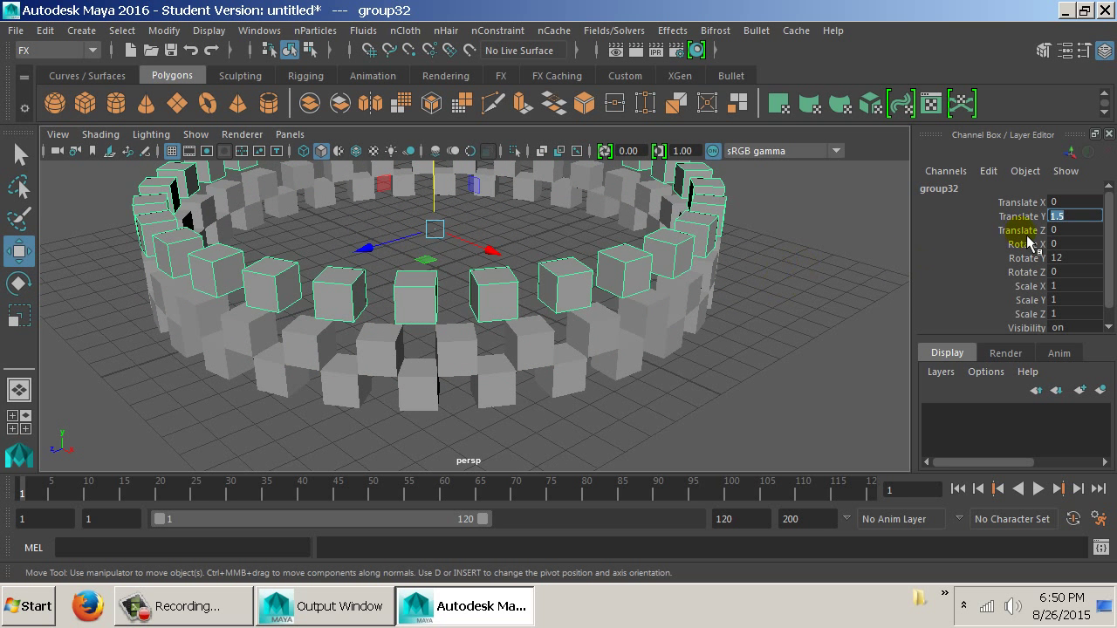
text(1)
key(Return)
Repeat Duplicate with Transform to stack staggered rings into a tower, up to a Translate Y of 20
drag(622, 325, 541, 323)
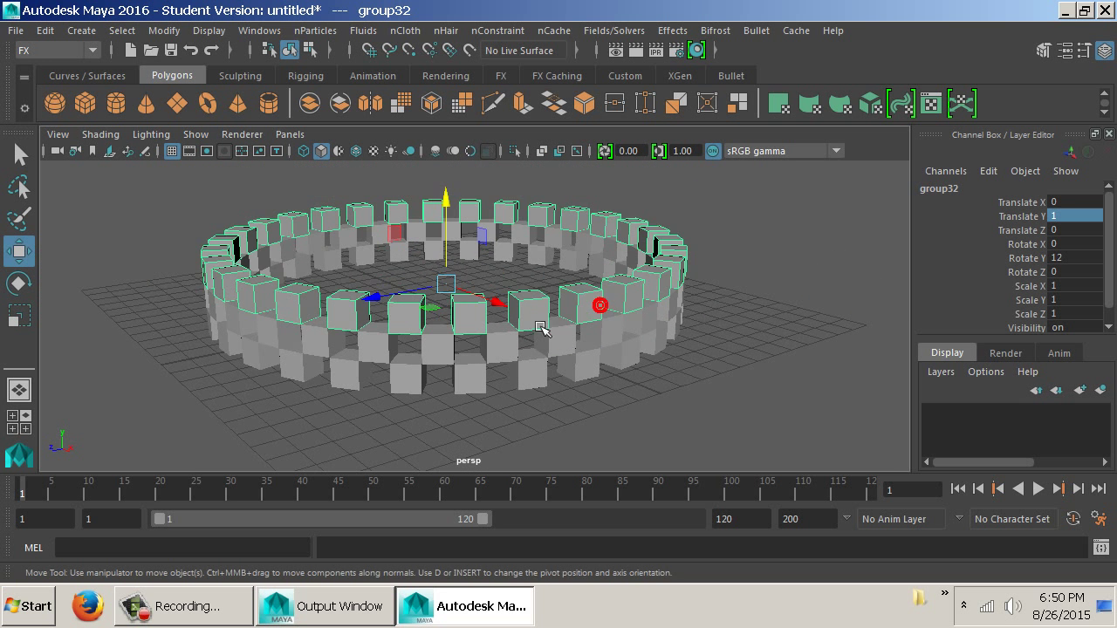
key(shift+d)
key(shift+d)
key(shift+d)
key(shift+d)
key(shift+d)
key(shift+d)
key(shift+d)
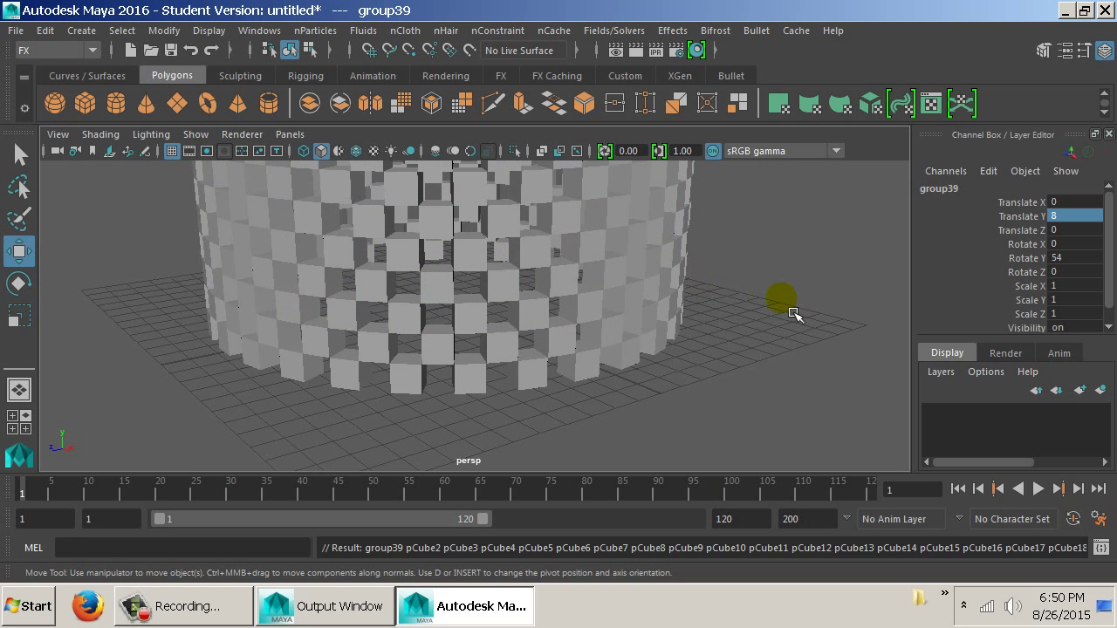
scroll(775, 302, down, 4)
key(shift+d)
key(shift+d)
key(shift+d)
key(shift+d)
key(shift+d)
key(shift+d)
key(shift+d)
key(shift+d)
key(shift+d)
key(shift+d)
key(shift+d)
key(shift+d)
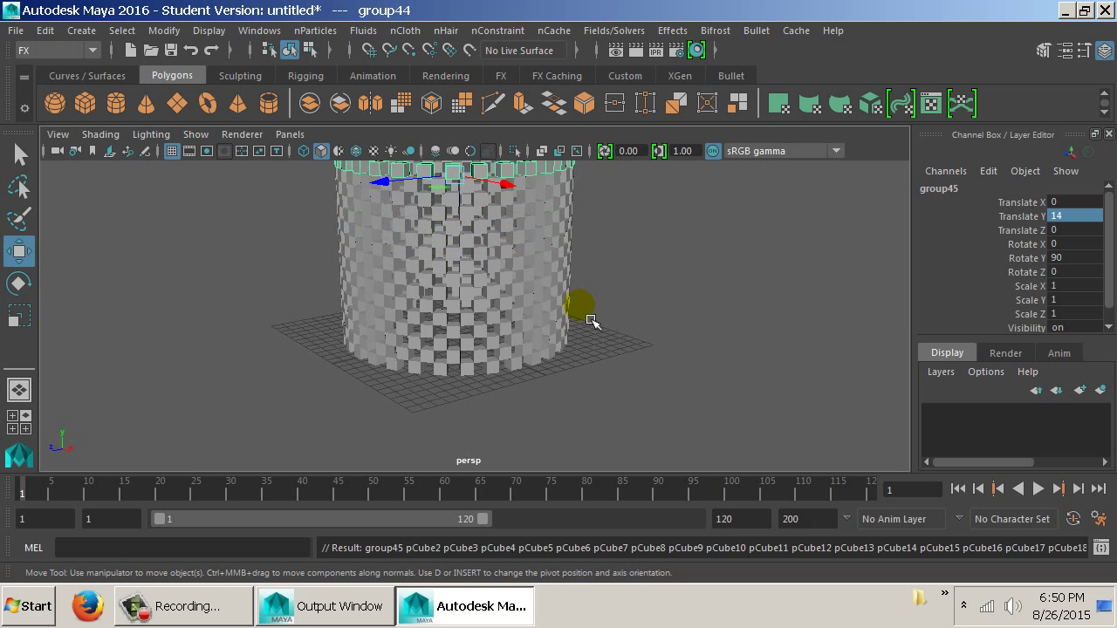
Select all cubes of the tower and unparent them from their groups
drag(595, 320, 472, 338)
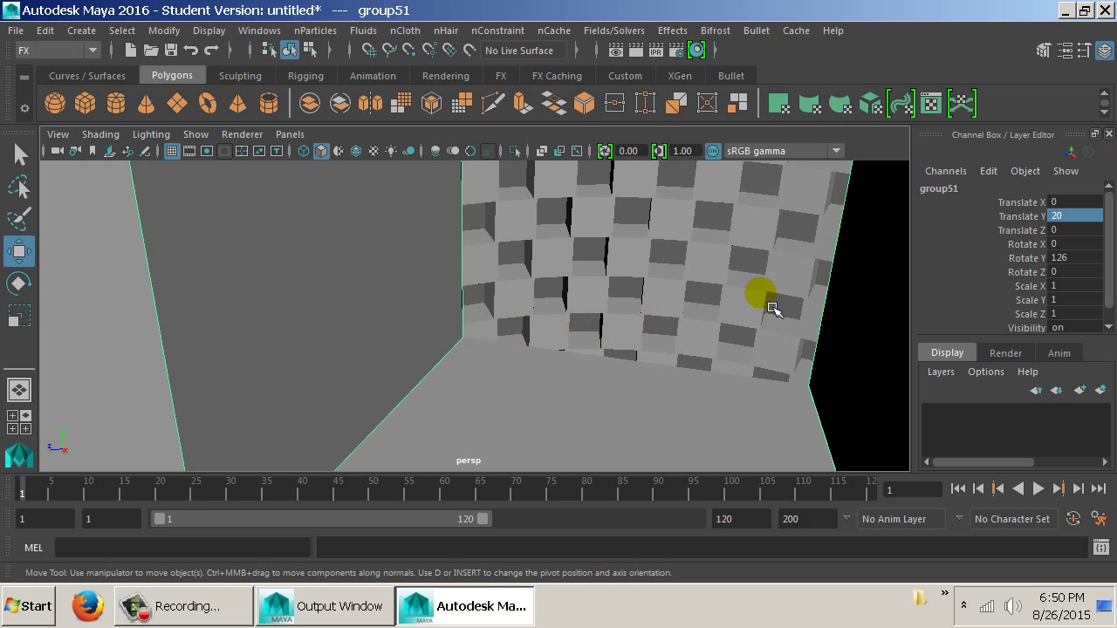
scroll(830, 312, down, 10)
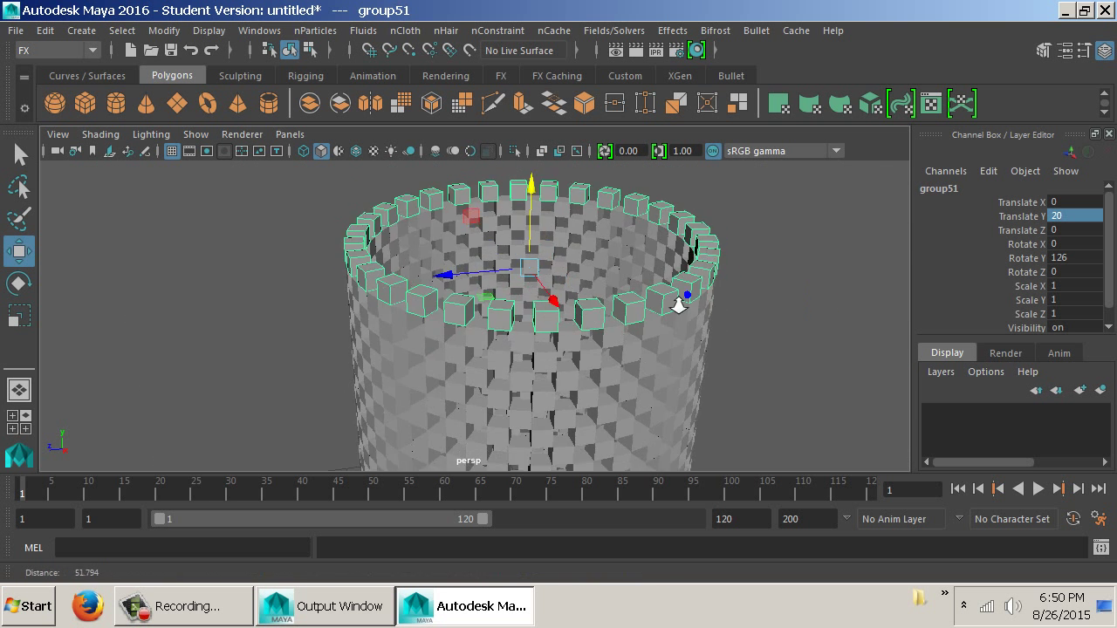
drag(577, 421, 265, 171)
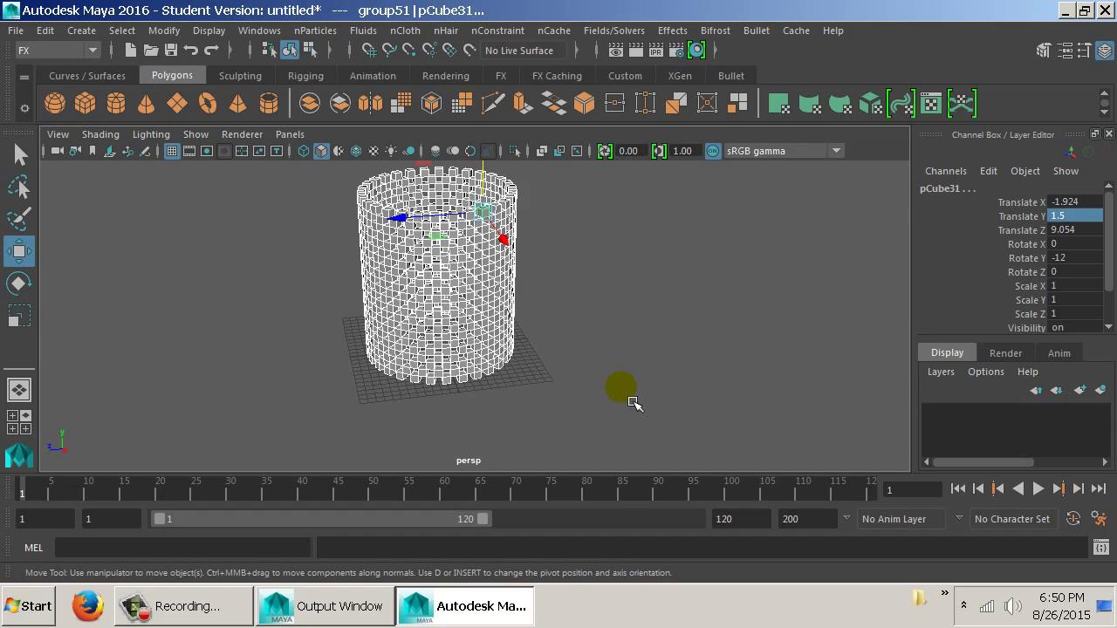
click(45, 31)
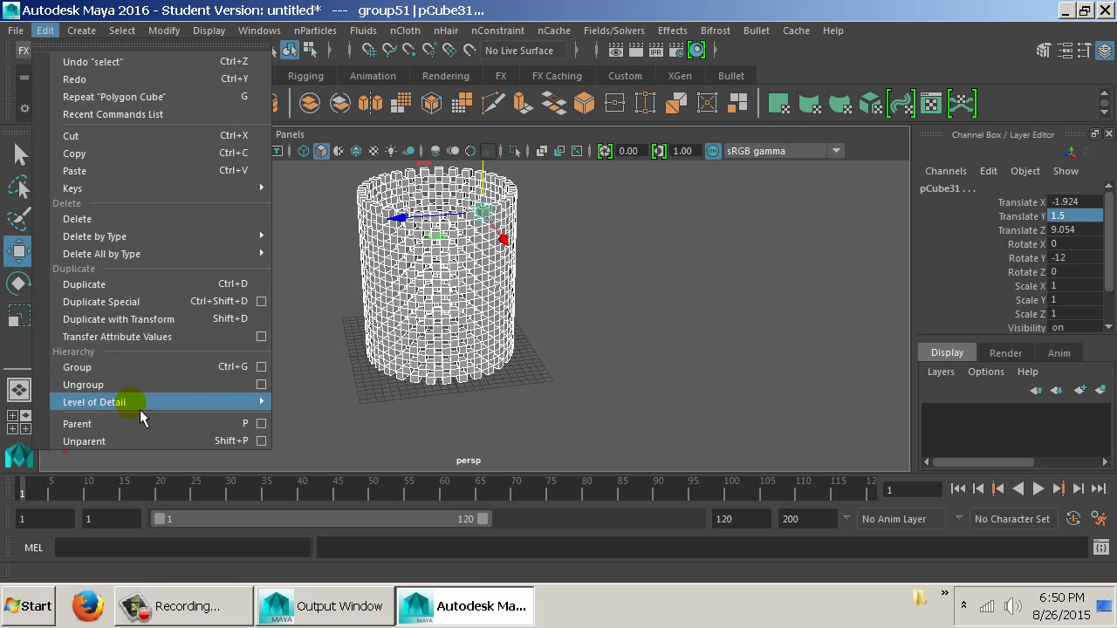
click(126, 453)
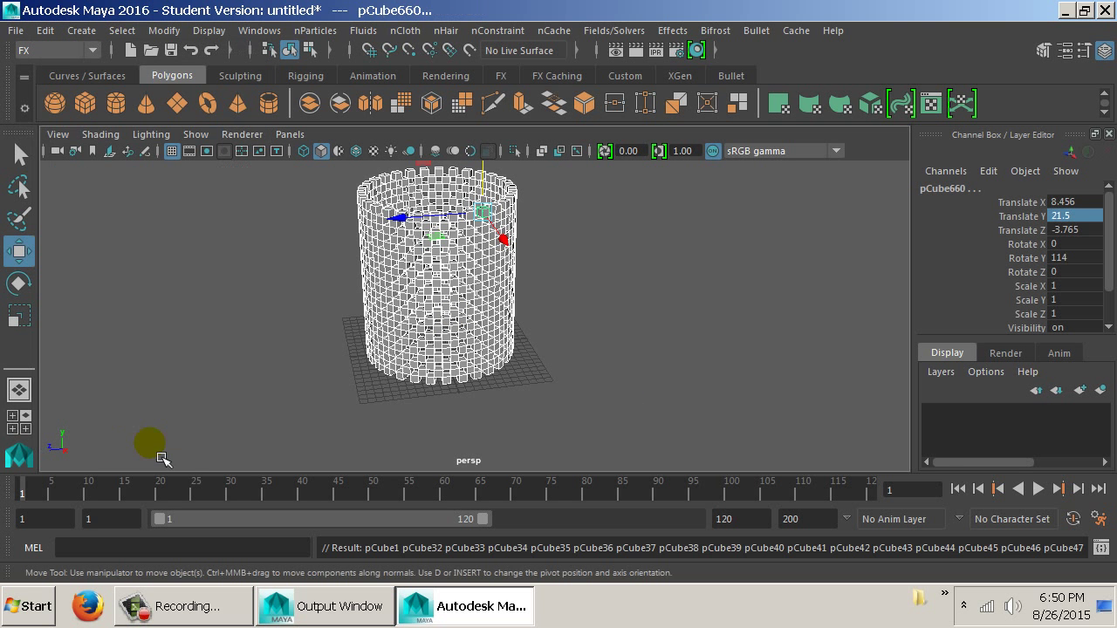
Delete the leftover group nodes group1 to group51 in the Outliner and check the remaining list down to pCube660
click(259, 30)
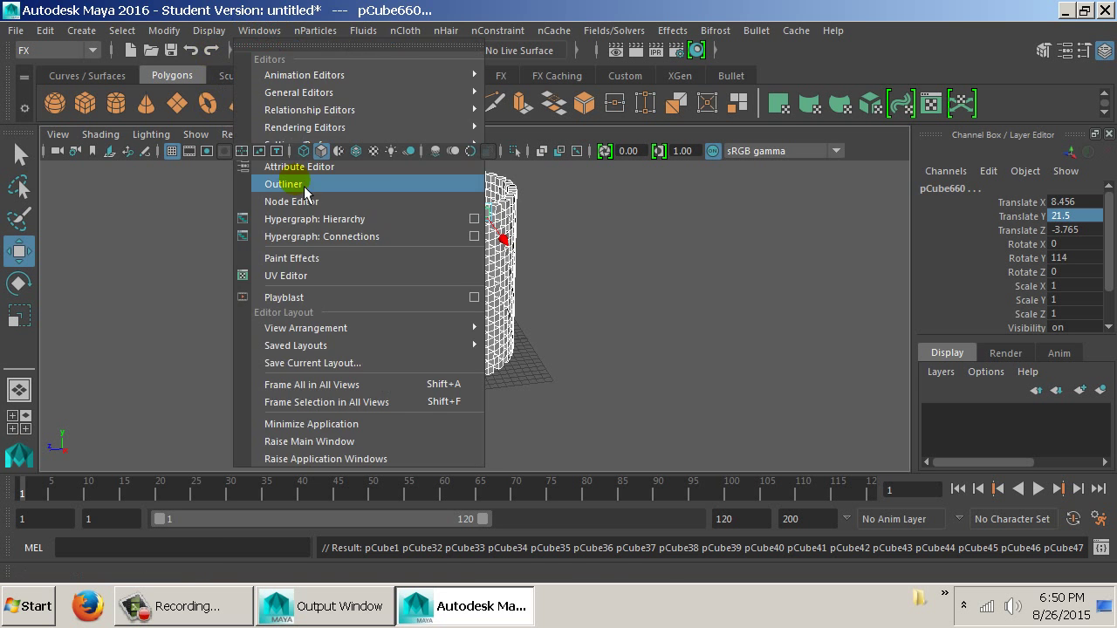
click(288, 181)
click(150, 245)
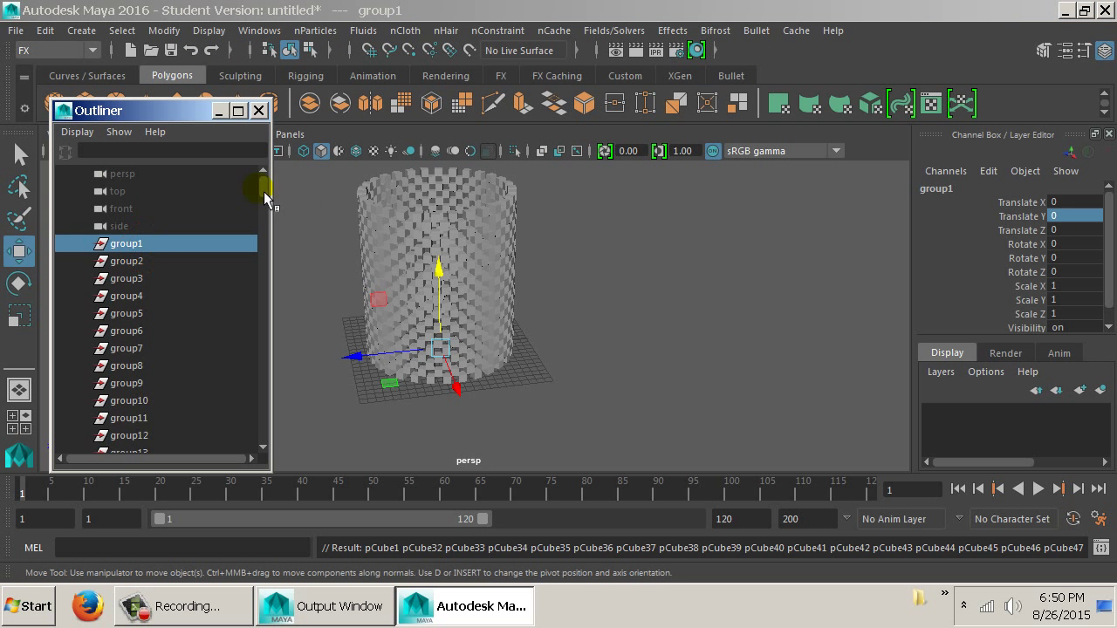
drag(265, 187, 264, 211)
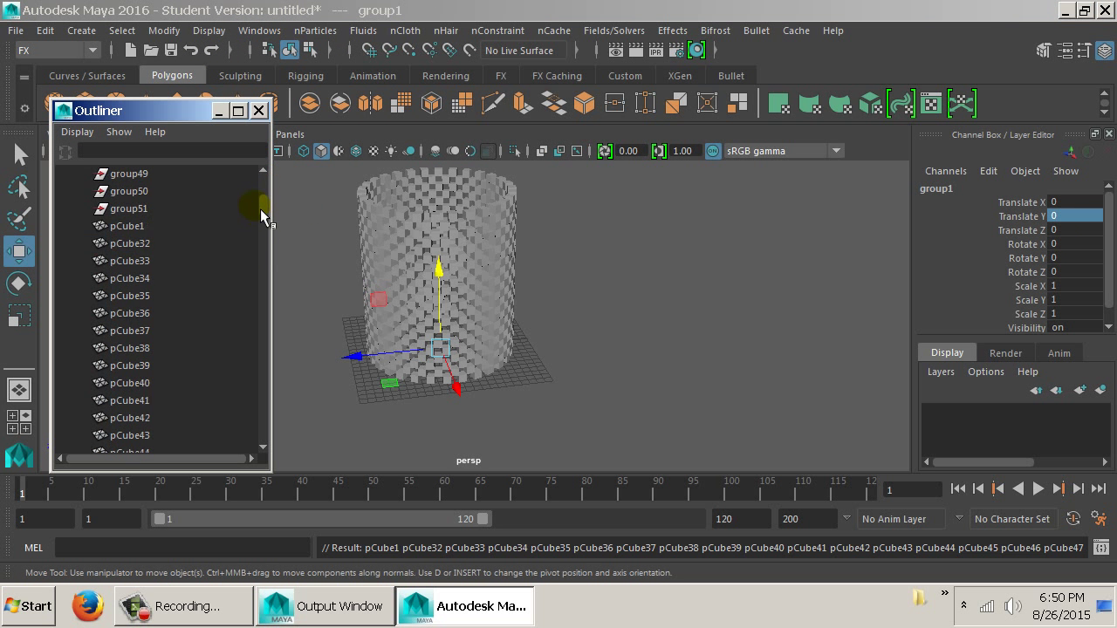
shift+click(155, 383)
key(Delete)
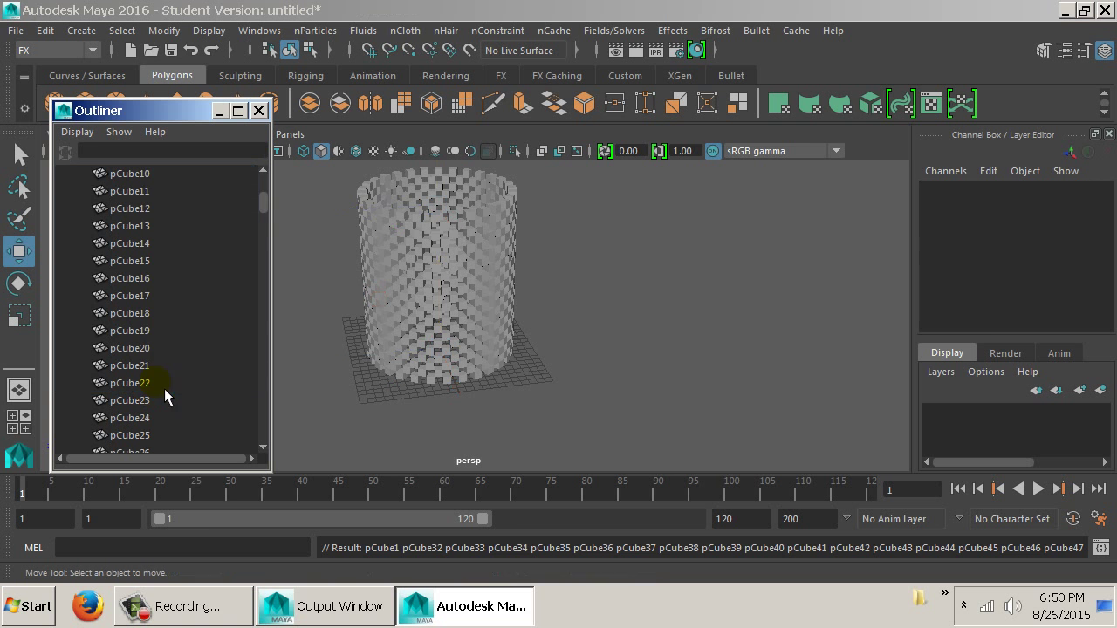
drag(263, 205, 251, 325)
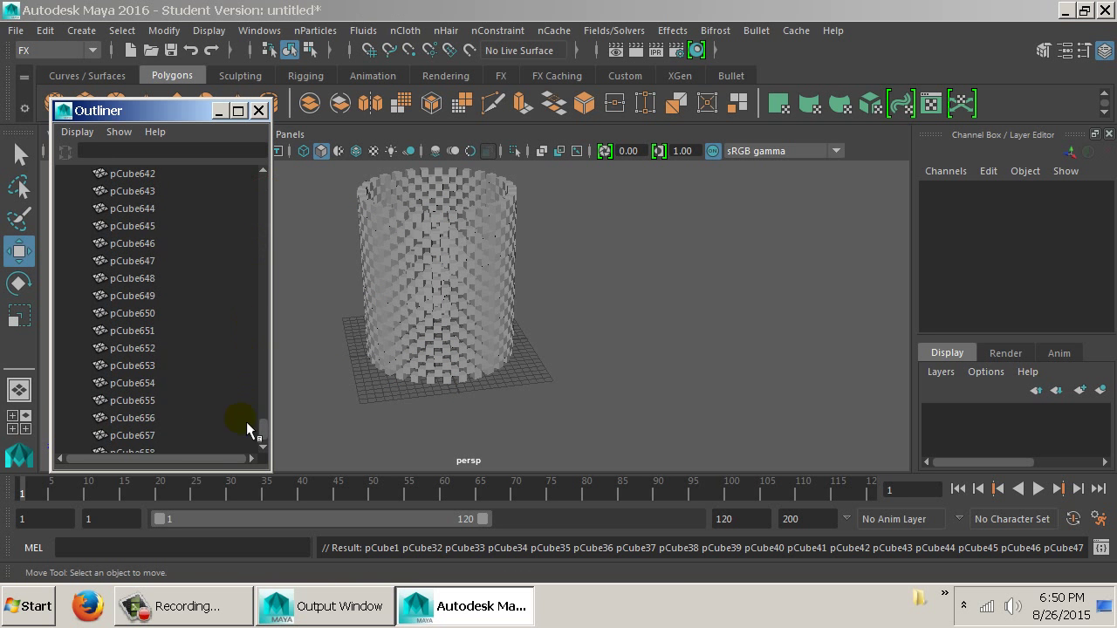
scroll(246, 427, down, 2)
click(166, 399)
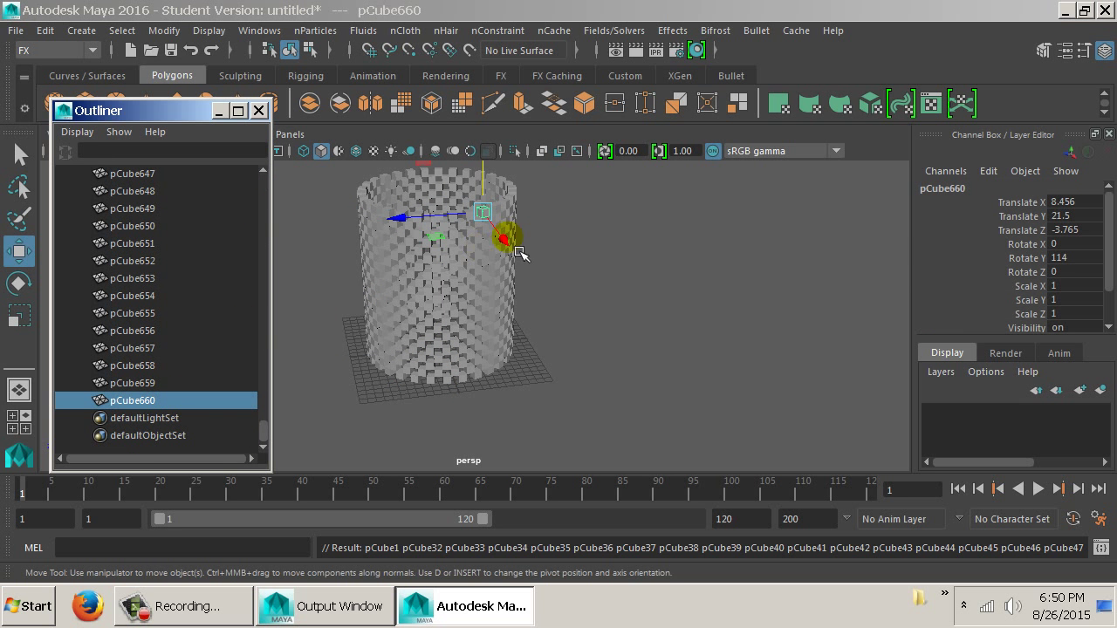
Select all the tower's cubes, duplicate them and place the second tower well clear of the one on the grid
drag(546, 408, 330, 180)
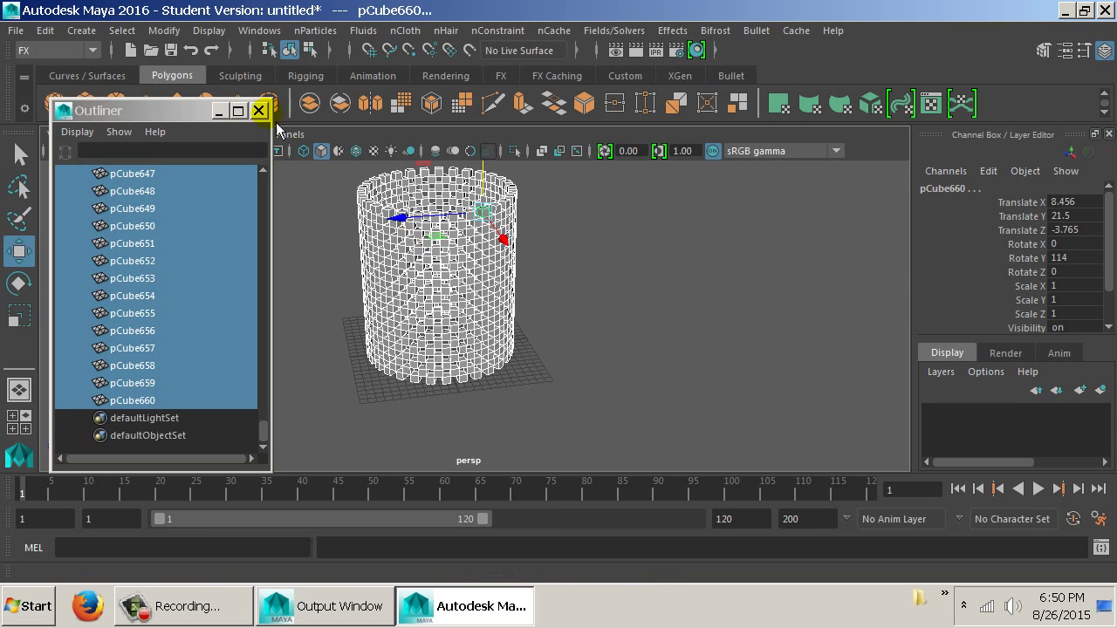
click(259, 111)
drag(419, 280, 803, 253)
key(ctrl+d)
drag(623, 274, 341, 375)
Turn the selected cubes of the tower on the grid into a Bullet Rigid Set
click(337, 267)
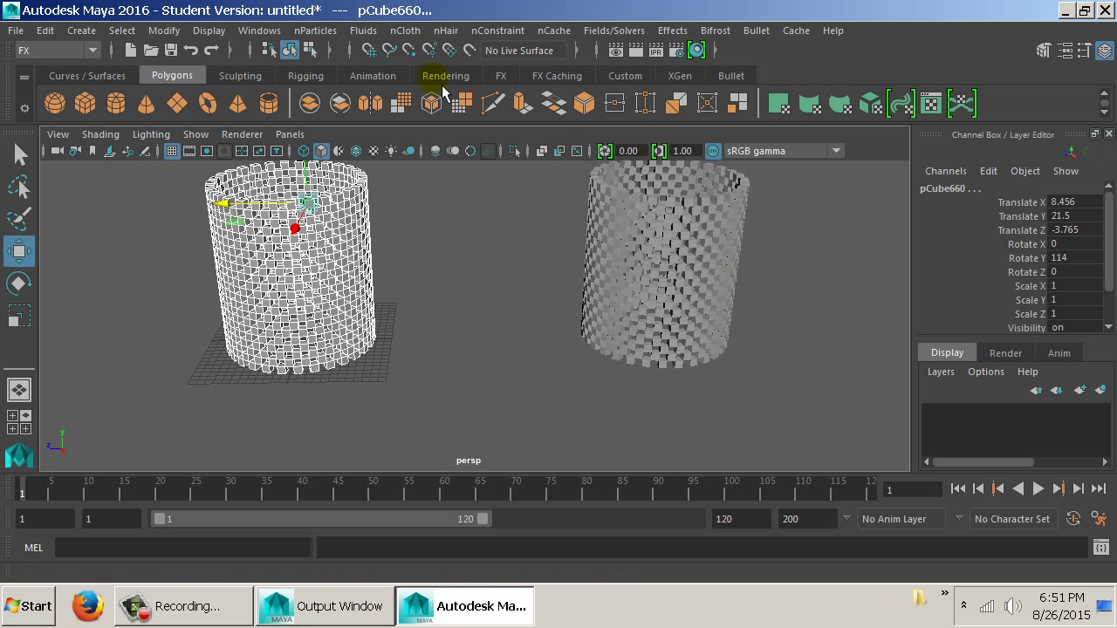
drag(394, 305, 495, 281)
click(756, 32)
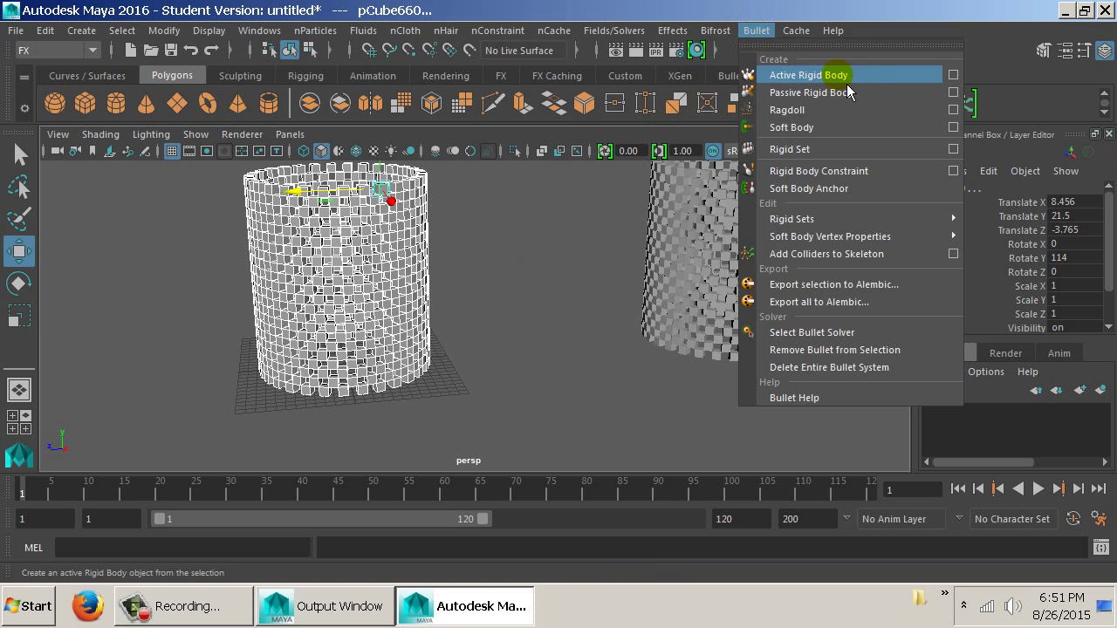
click(912, 157)
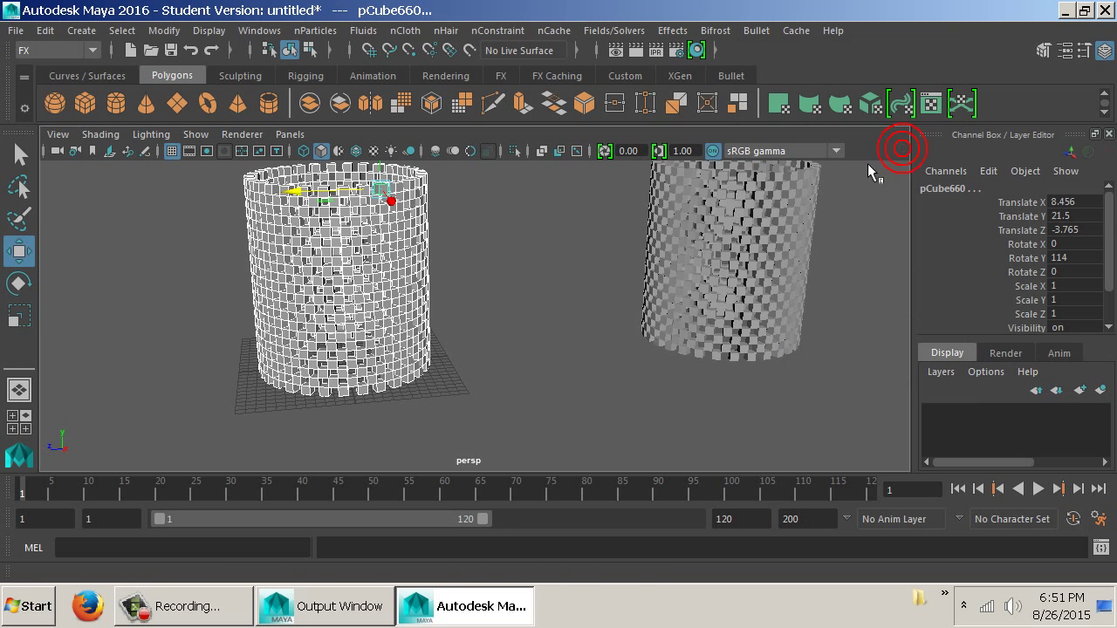
drag(512, 316, 616, 289)
Select bulletSolver1 in the Outliner and enable Ground Plane in its bulletSolverShape1 attributes
key(ctrl+a)
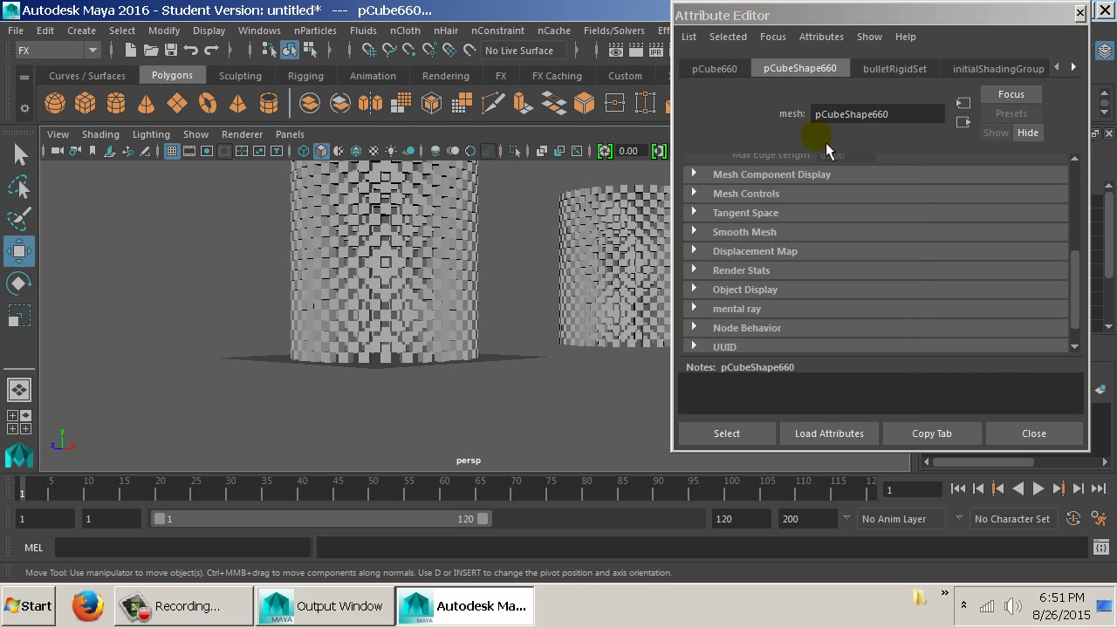
click(899, 73)
click(259, 31)
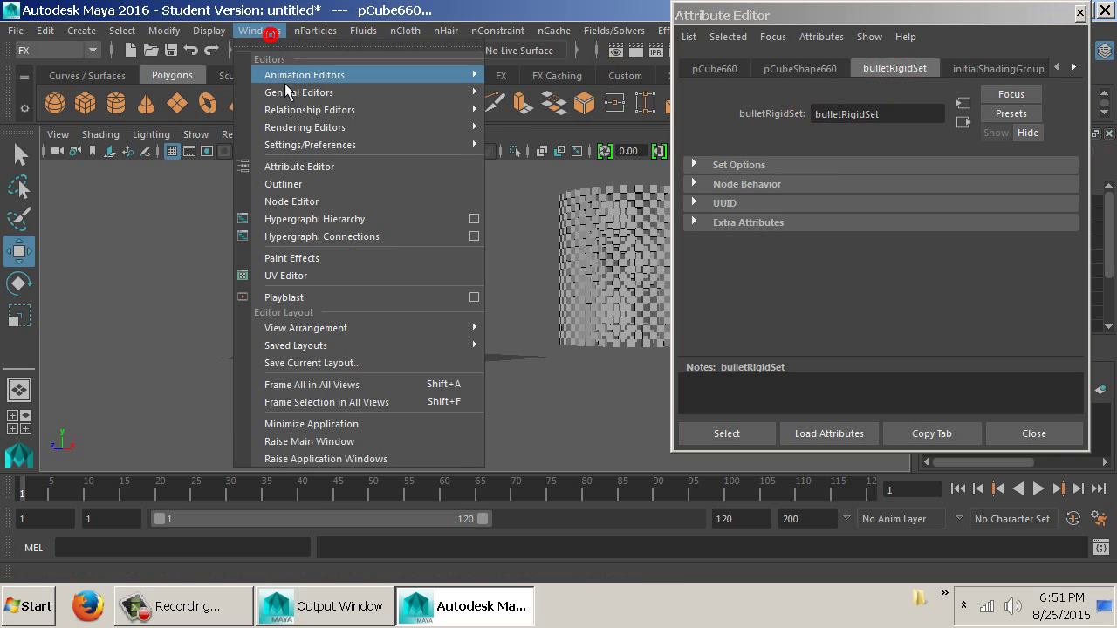
click(288, 184)
drag(267, 214, 251, 461)
click(123, 366)
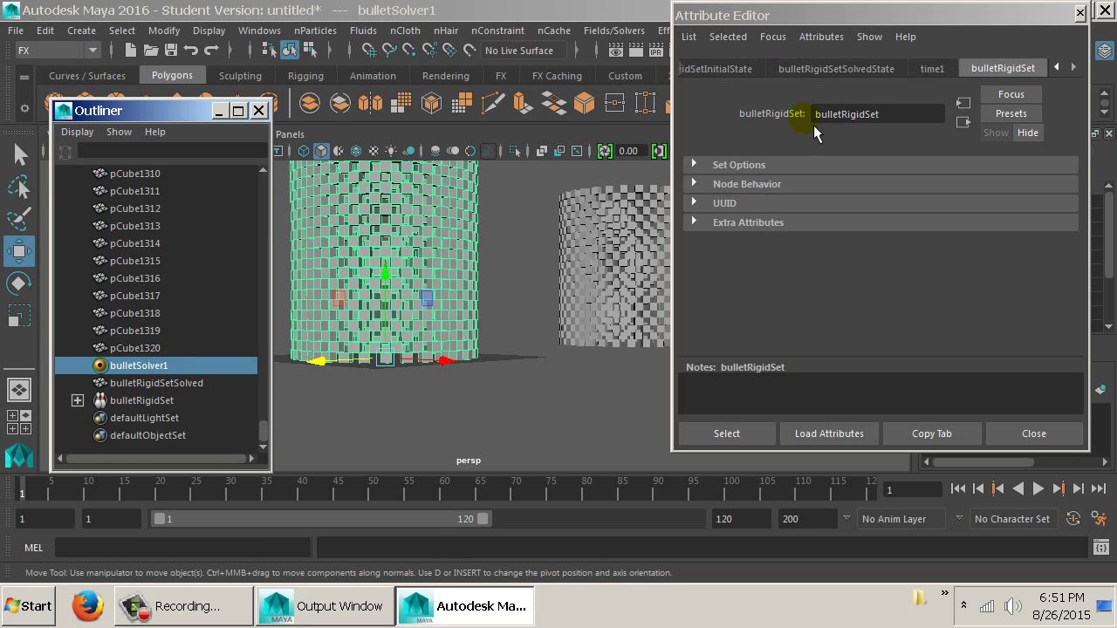
click(865, 74)
click(725, 68)
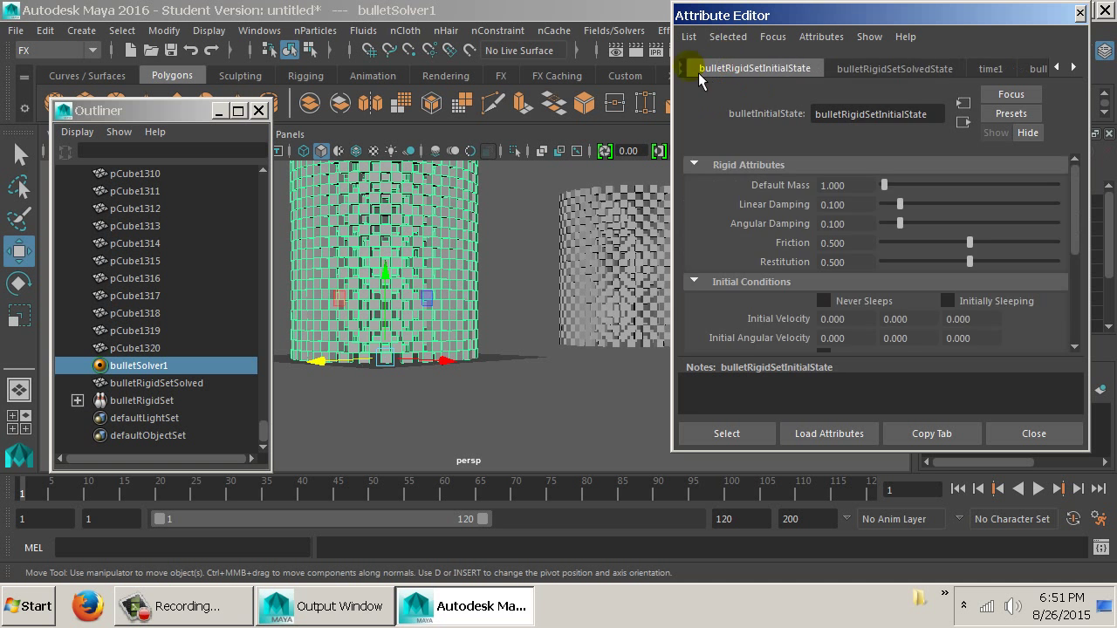
click(685, 68)
click(685, 68)
click(809, 68)
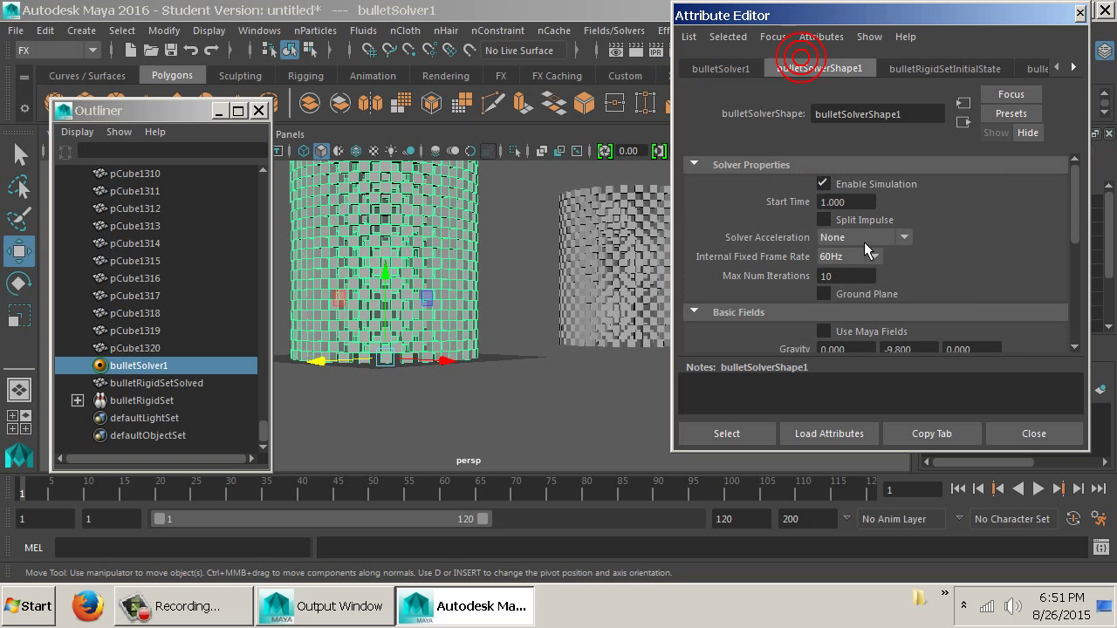
click(823, 294)
Play the simulation twice to examine how the tower stands on the ground plane, and rewind to frame 1
key(alt+v)
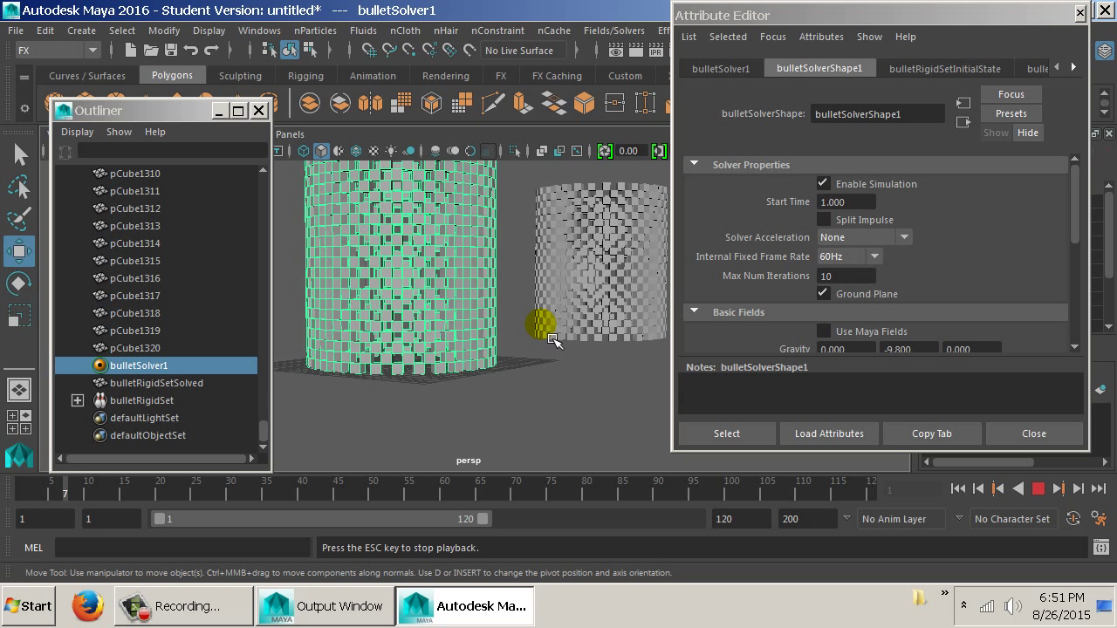
drag(557, 339, 536, 207)
click(917, 494)
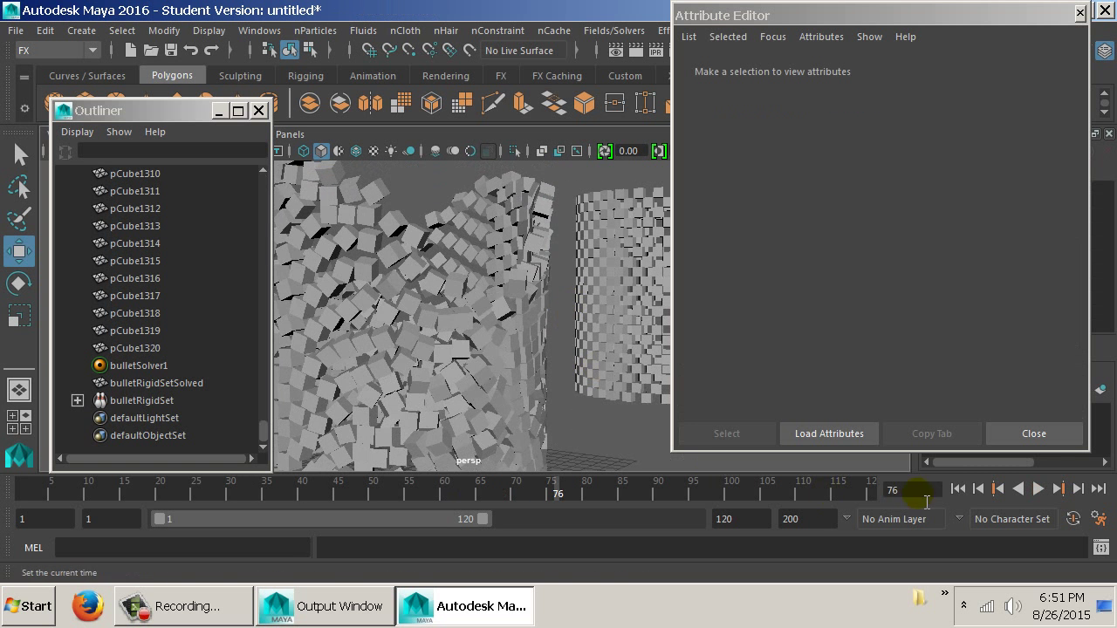
click(958, 489)
key(alt+v)
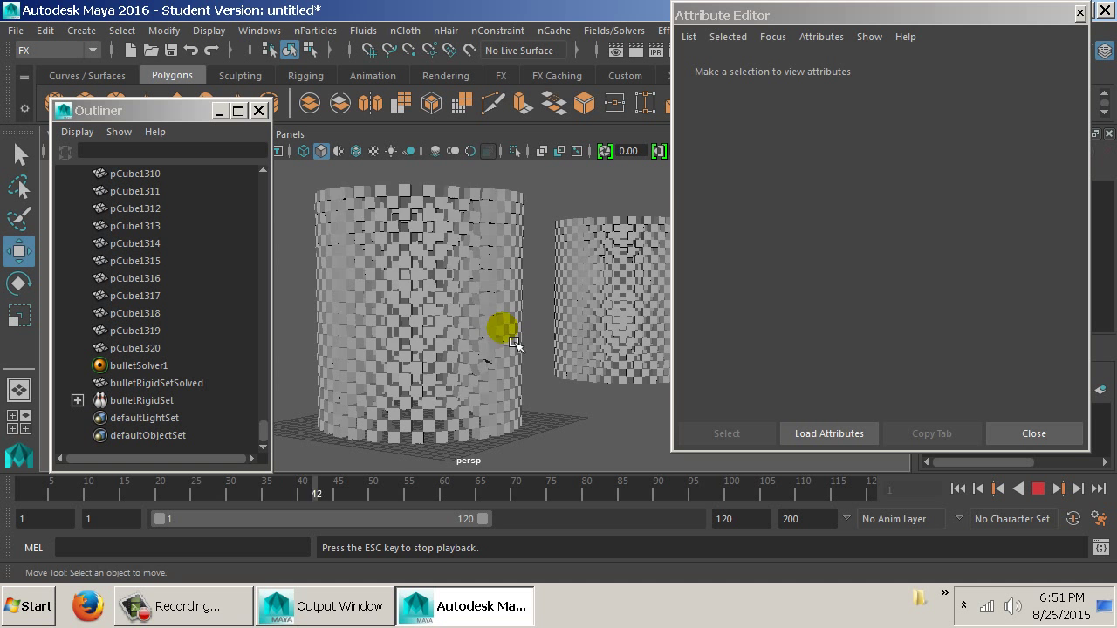
click(1002, 433)
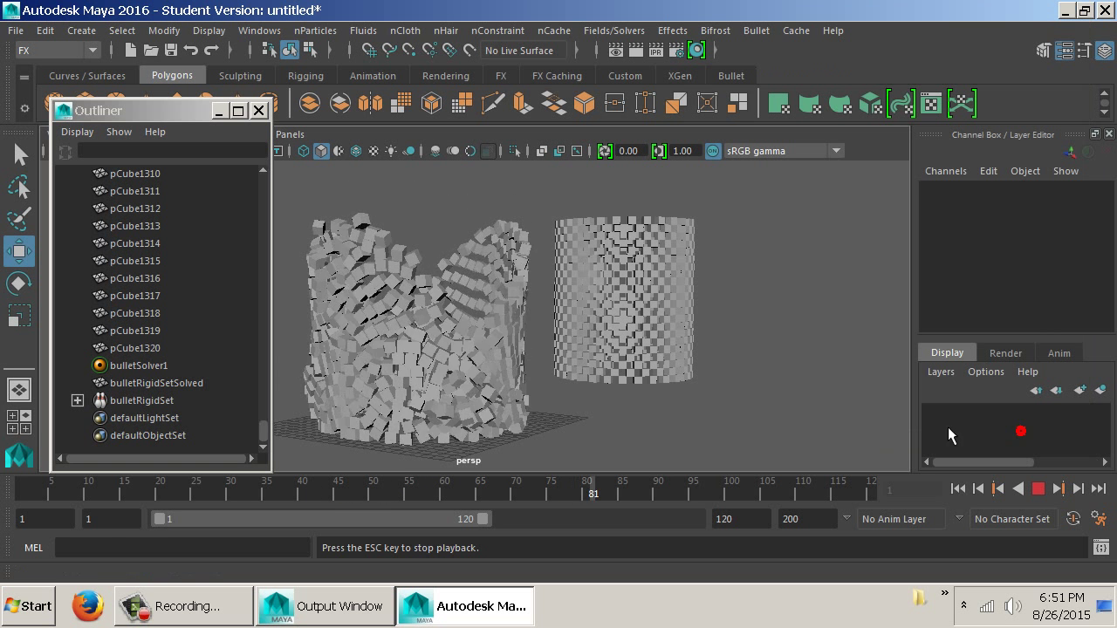
key(Escape)
click(958, 488)
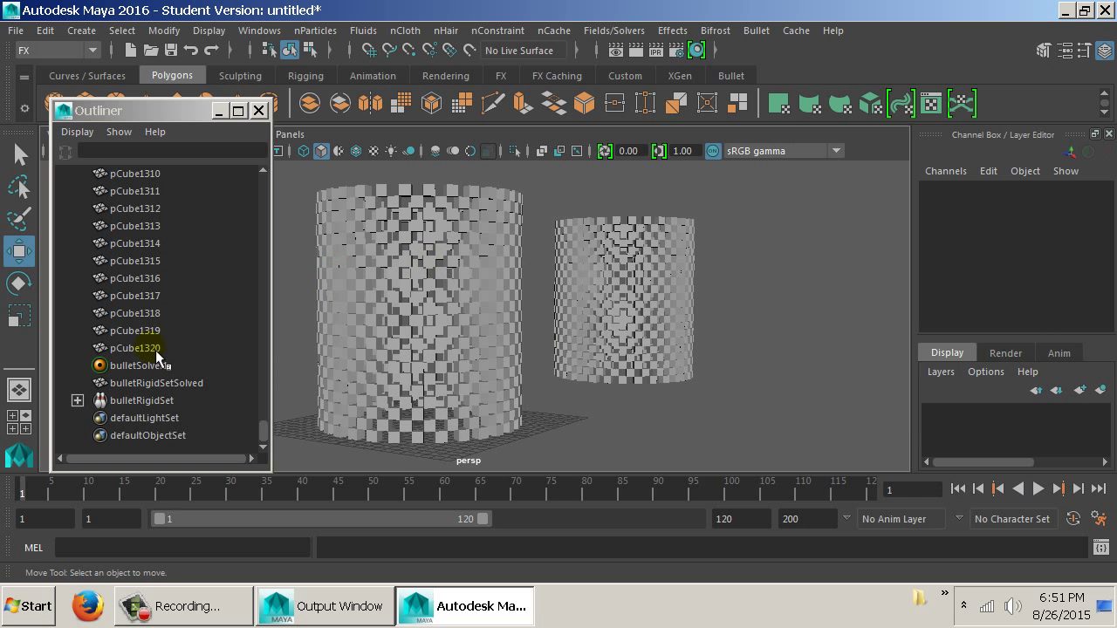
Set the Internal Fixed Frame Rate of bulletSolver1 to 240Hz
click(157, 365)
key(ctrl+a)
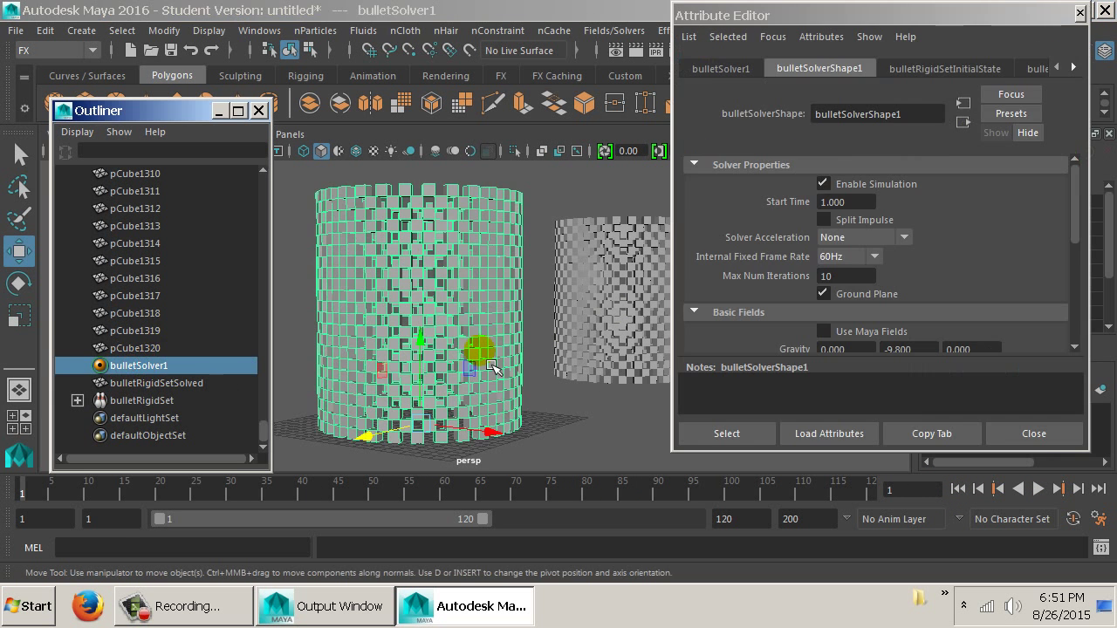
click(873, 257)
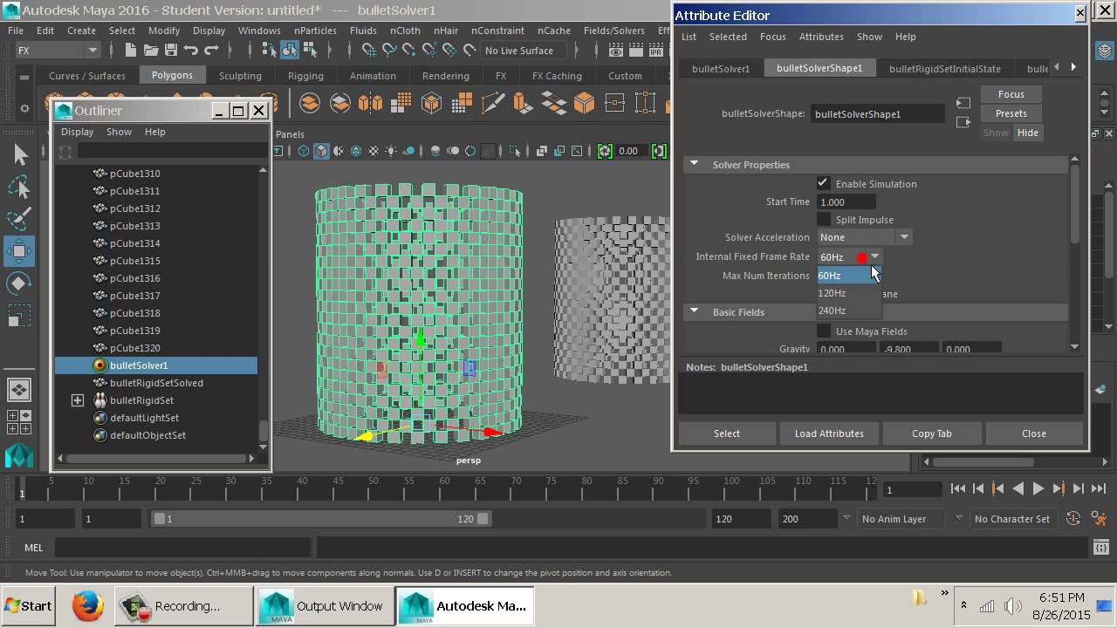
click(833, 311)
Play the simulation with the higher solver rate to check the tower's stability, and rewind to frame 1
drag(576, 323, 556, 325)
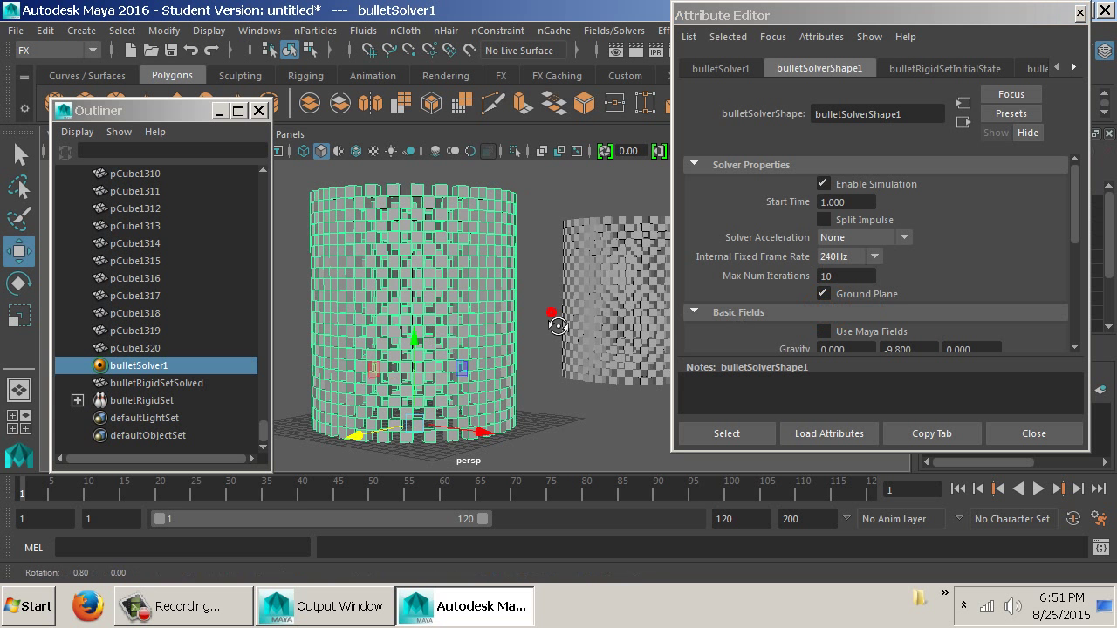
key(alt+v)
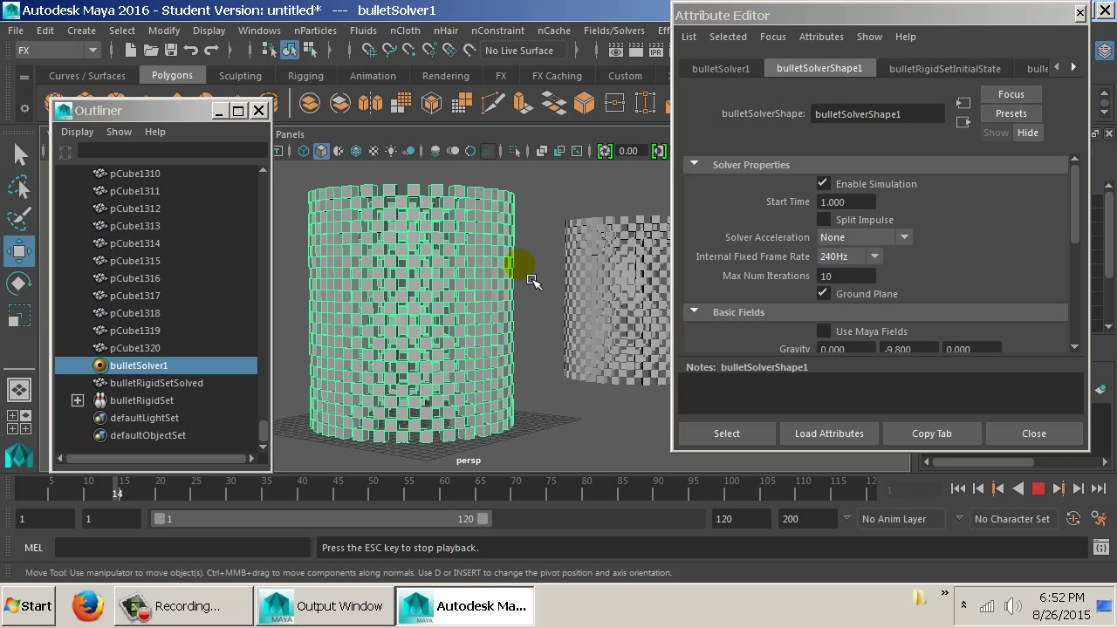
key(Escape)
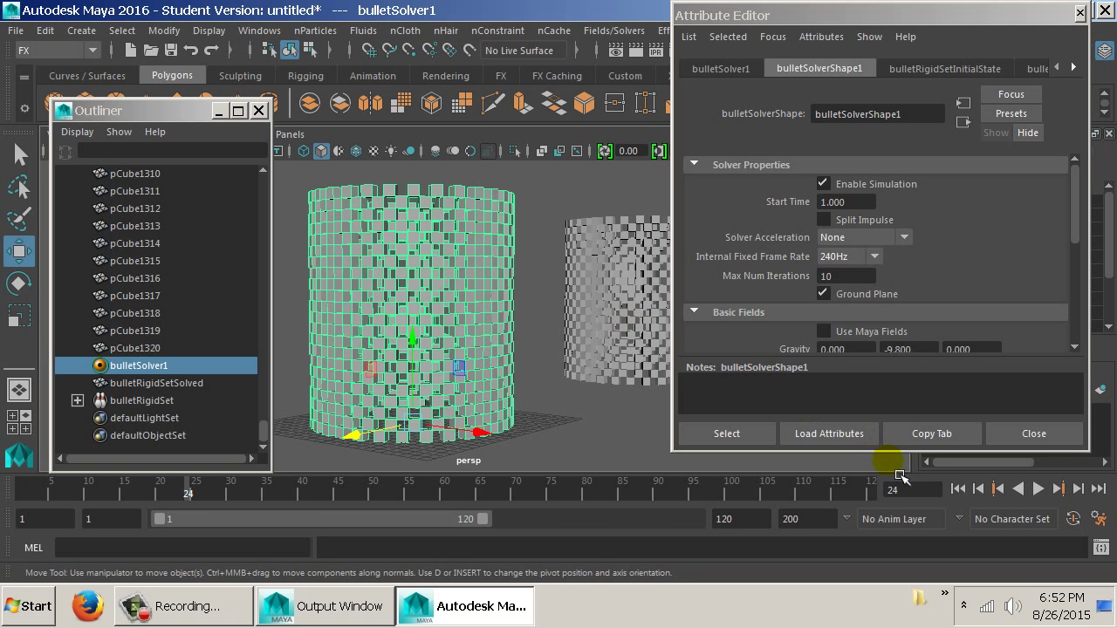
click(958, 490)
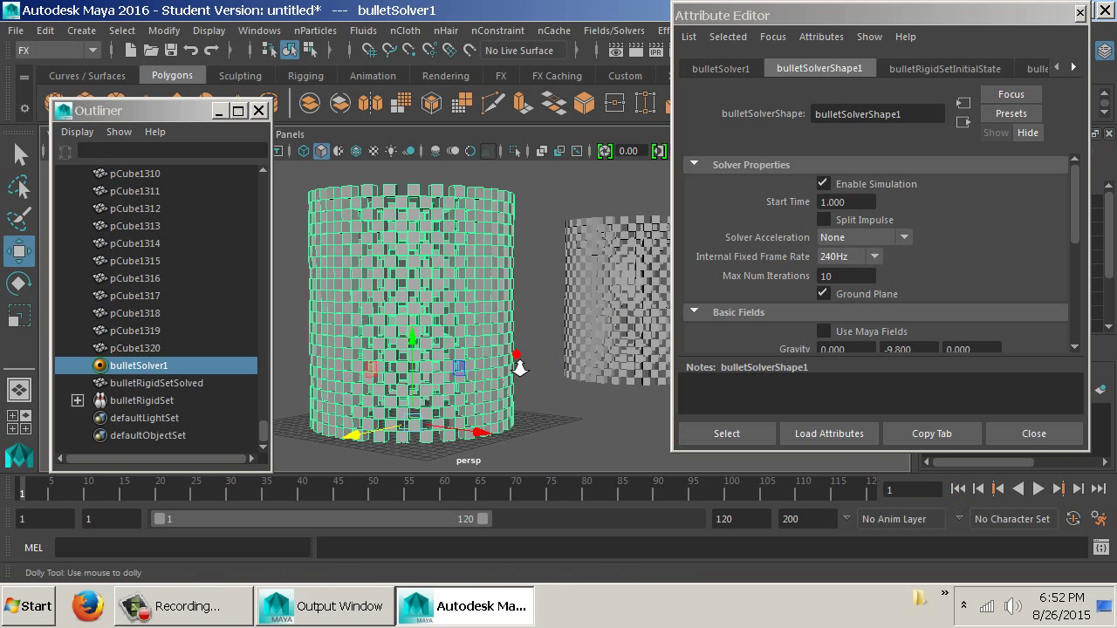
Create a polygon sphere, place it in the air beside the tower's upper part and scale it uniformly to 1.4
scroll(519, 361, down, 4)
drag(113, 110, 94, 144)
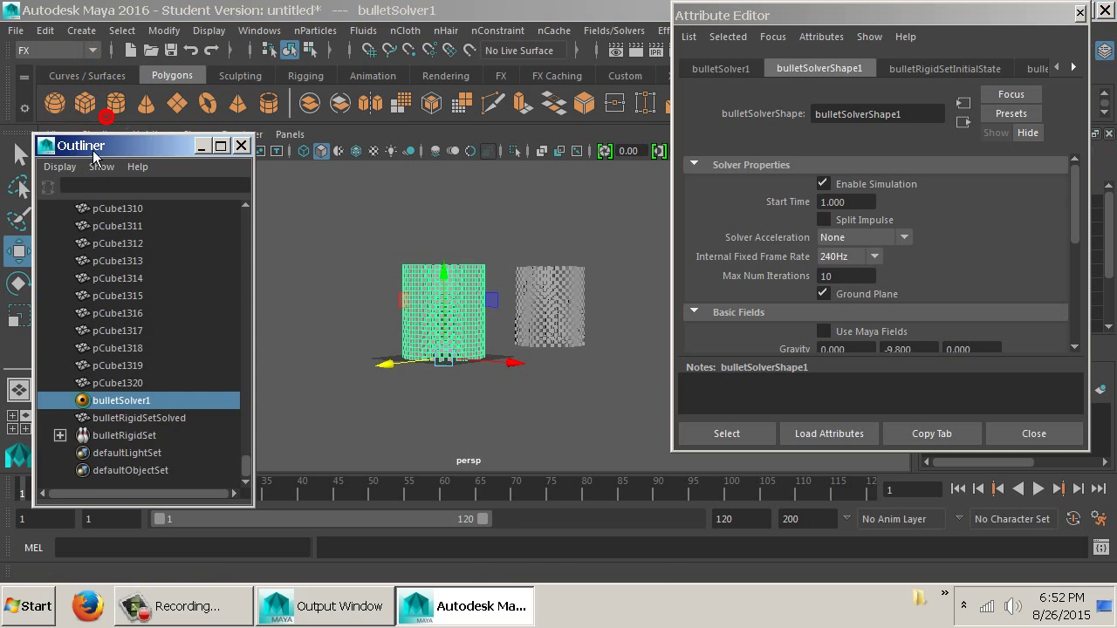
click(55, 102)
drag(453, 284, 311, 281)
key(r)
drag(249, 319, 342, 379)
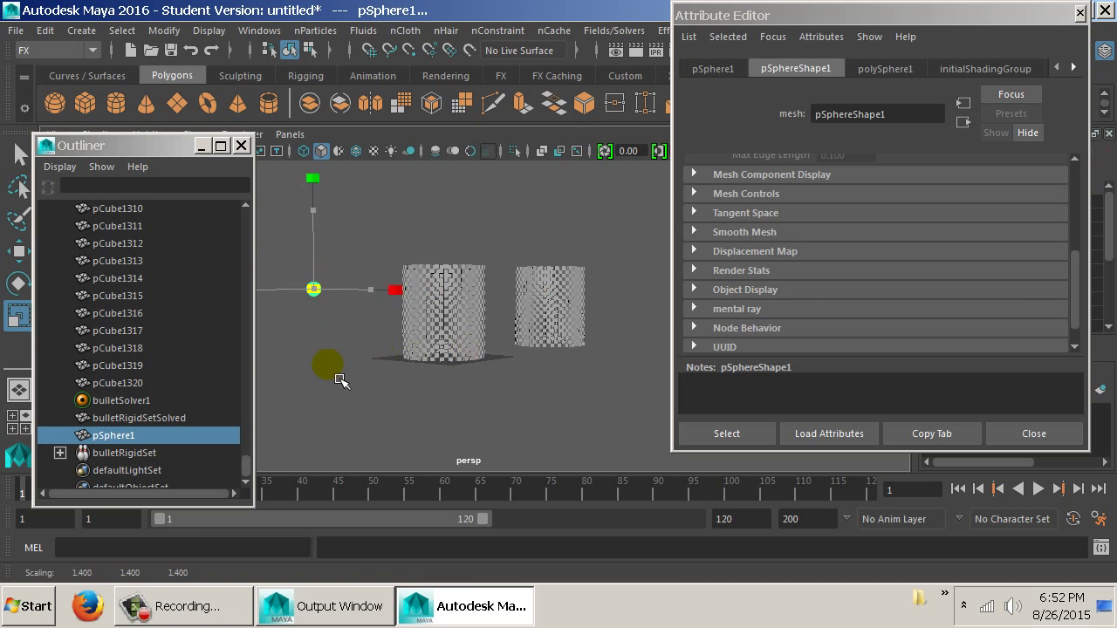
key(w)
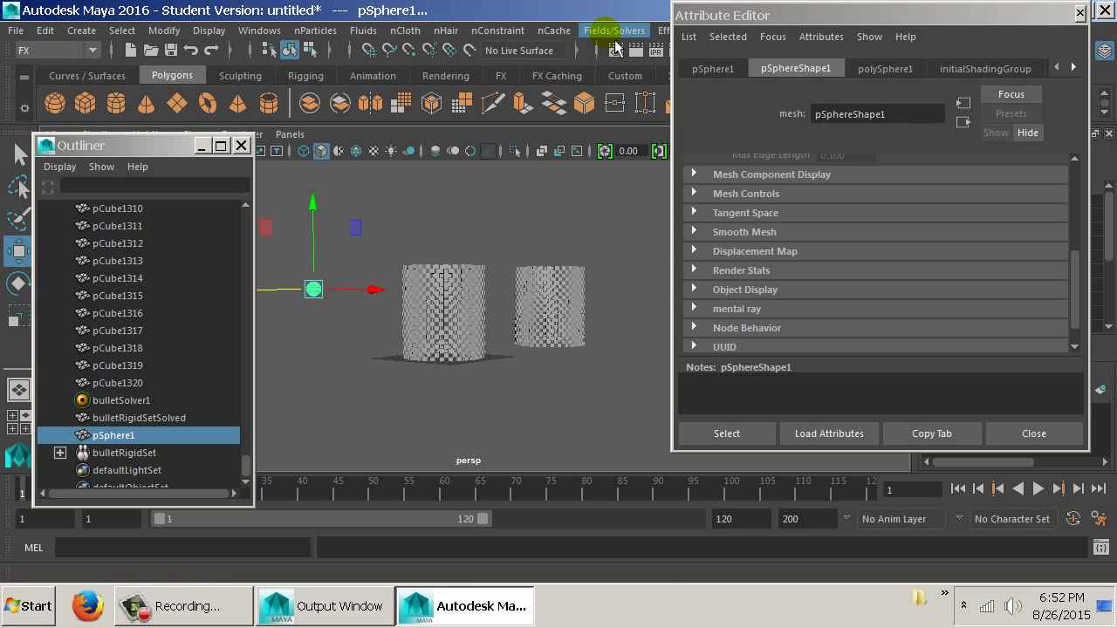
Make the polygon sphere a Bullet active rigid body
drag(698, 16, 719, 75)
click(756, 30)
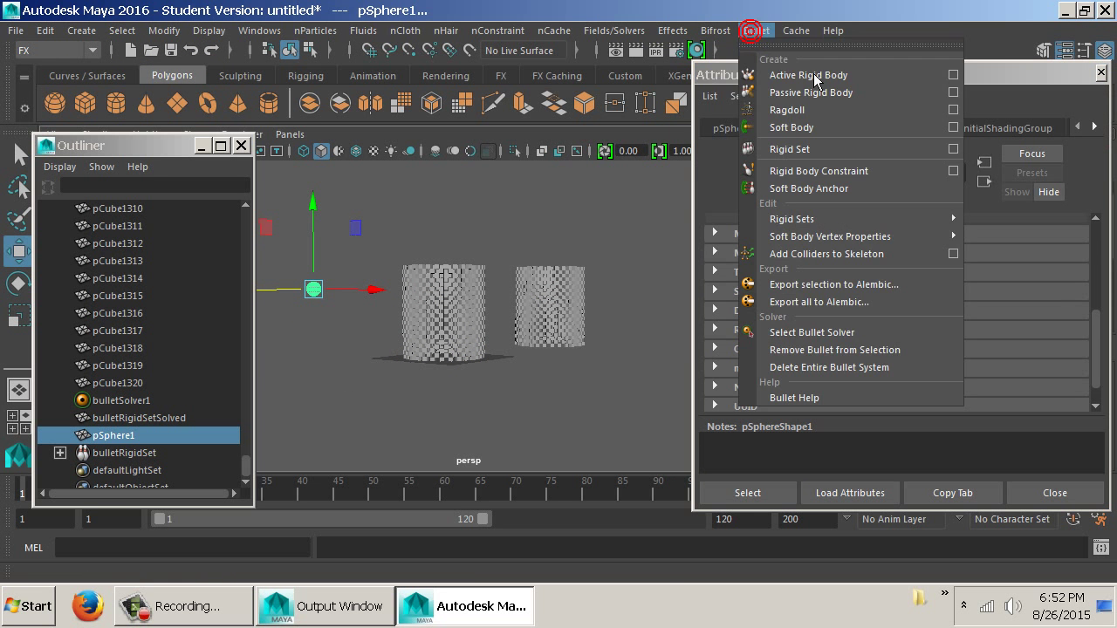
click(813, 75)
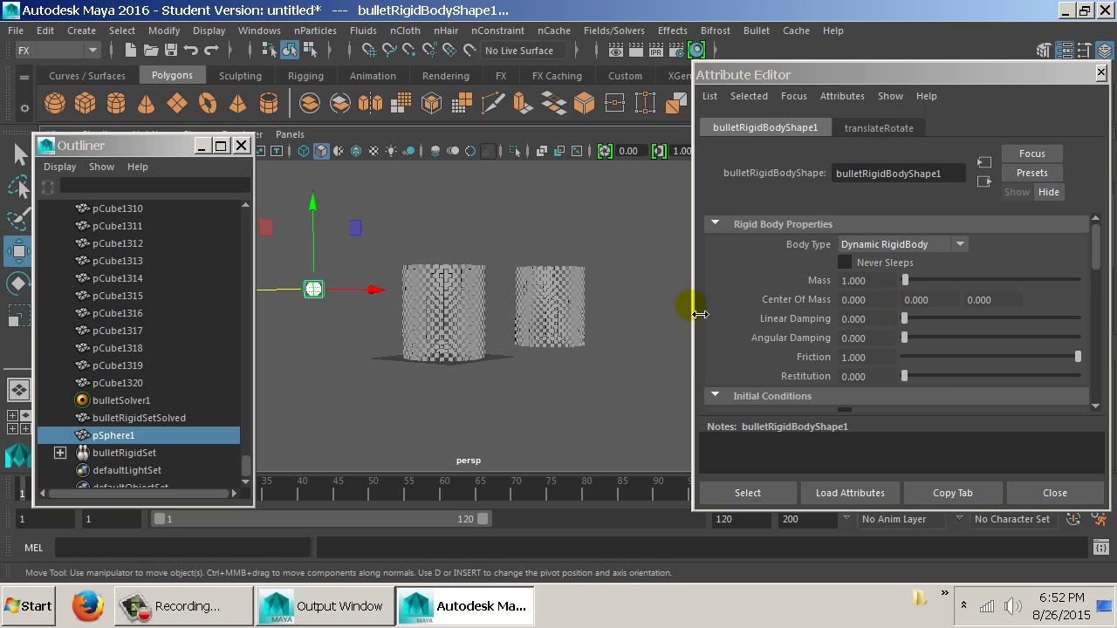
Set the sphere rigid body's Initial Velocity in Z to -50 and its Mass to about 38.6
scroll(855, 301, down, 3)
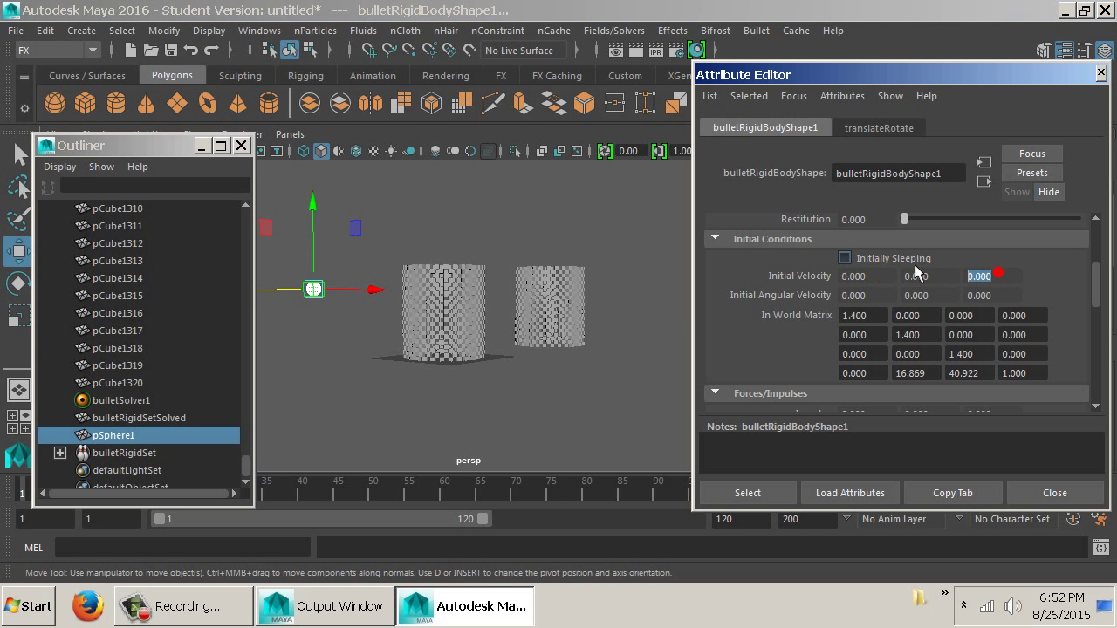
text(-50)
key(Return)
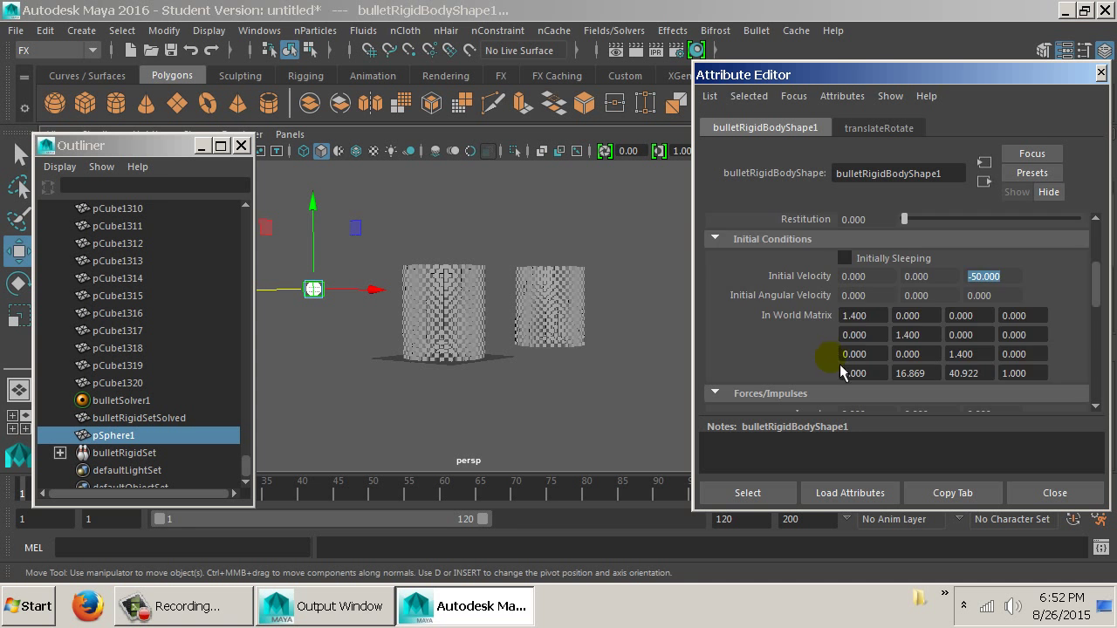
scroll(841, 371, up, 2)
drag(927, 229, 968, 231)
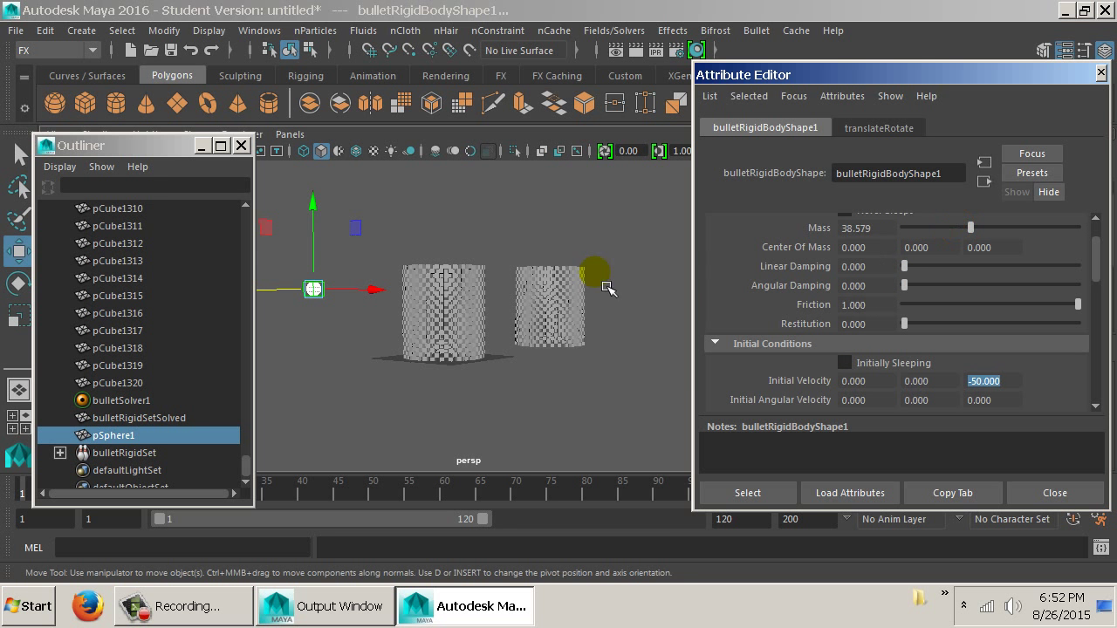
drag(605, 287, 534, 279)
click(1055, 493)
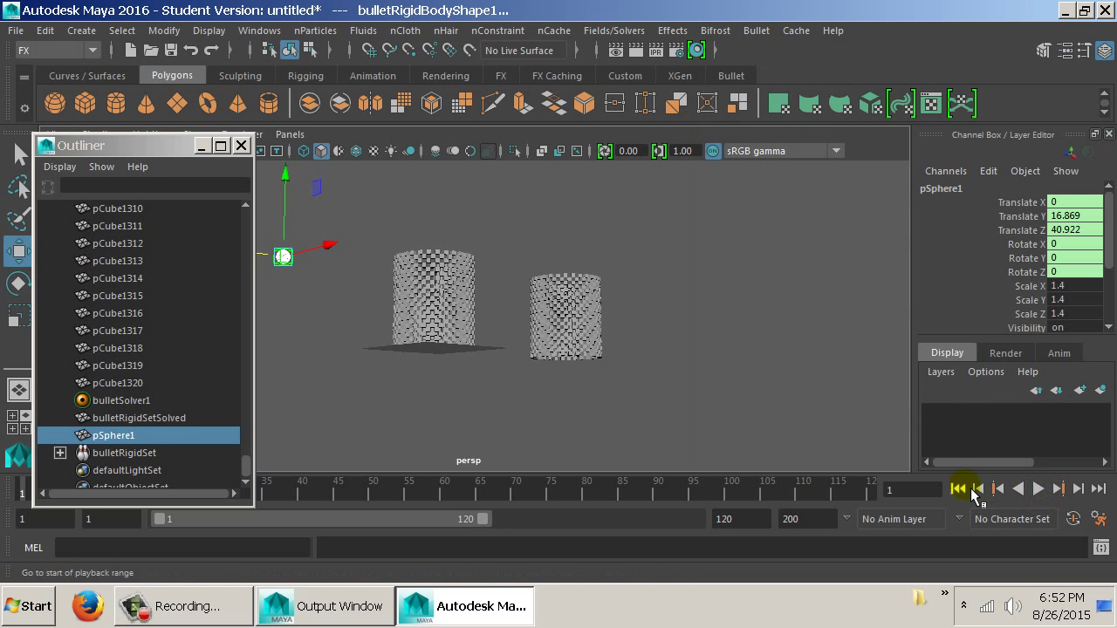
Set the Collider Shape Type of the sphere's rigid body to sphere
drag(631, 379, 815, 366)
click(755, 370)
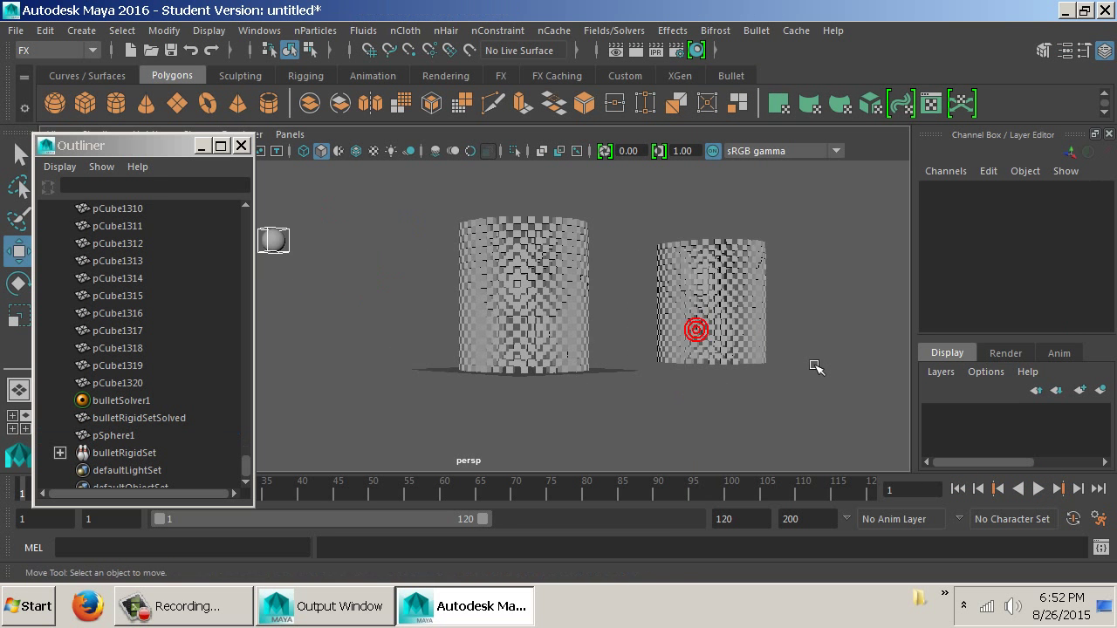
click(273, 240)
key(ctrl+a)
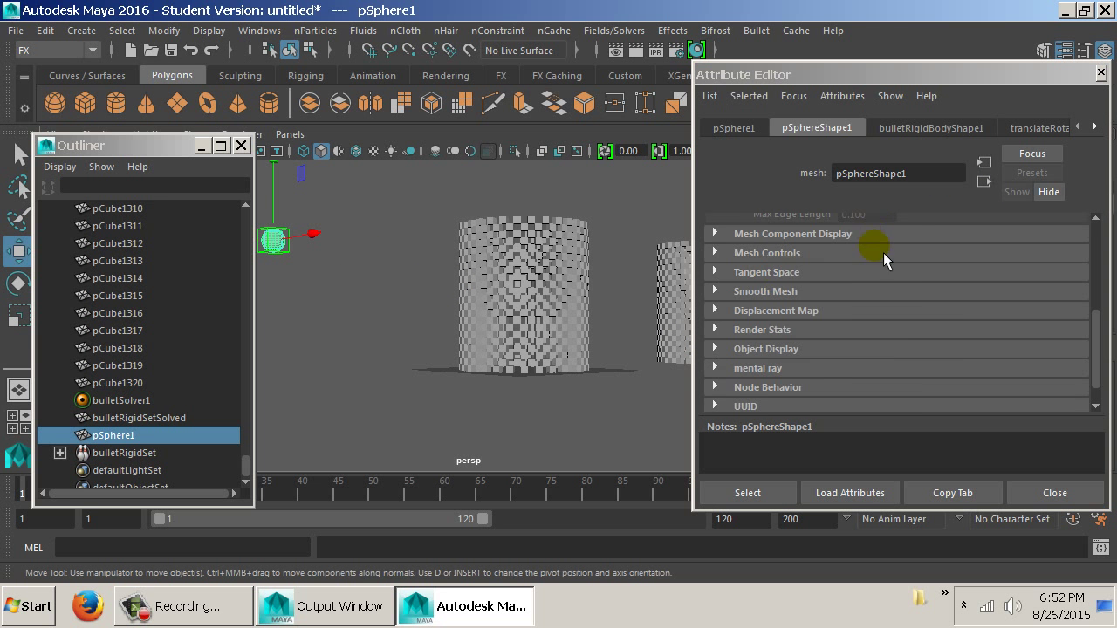
scroll(884, 252, up, 8)
click(915, 127)
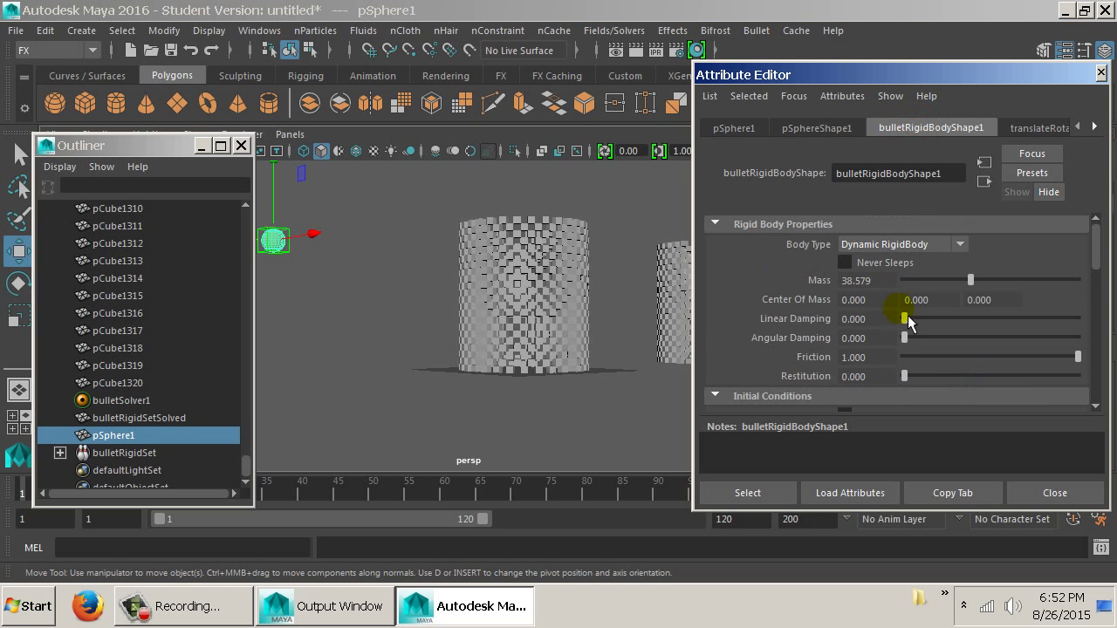
scroll(890, 297, down, 8)
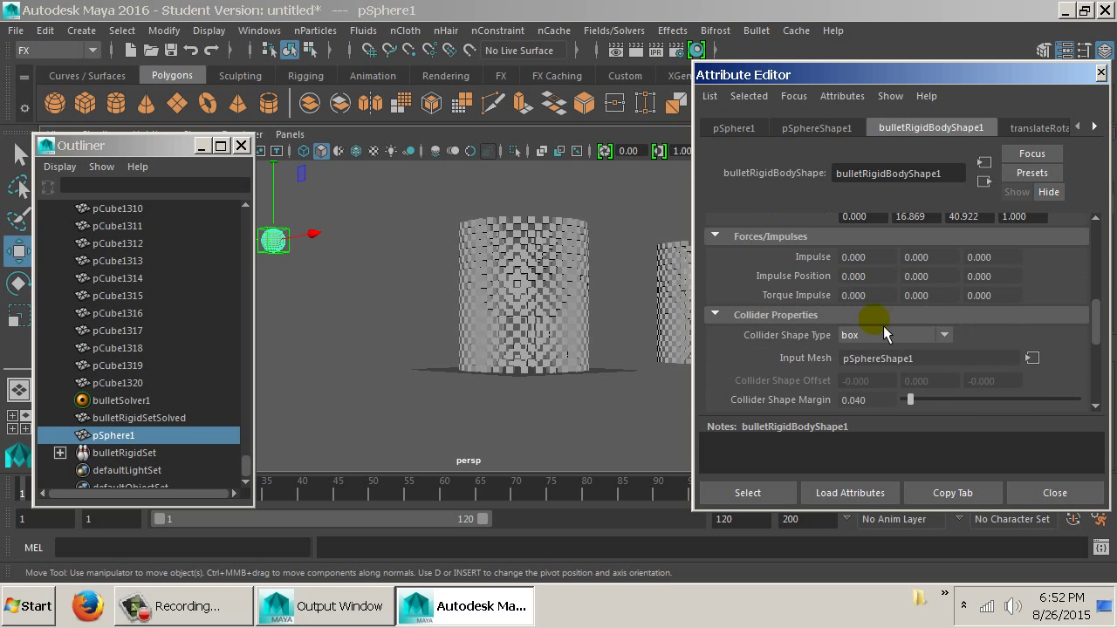
click(875, 318)
click(934, 335)
click(890, 374)
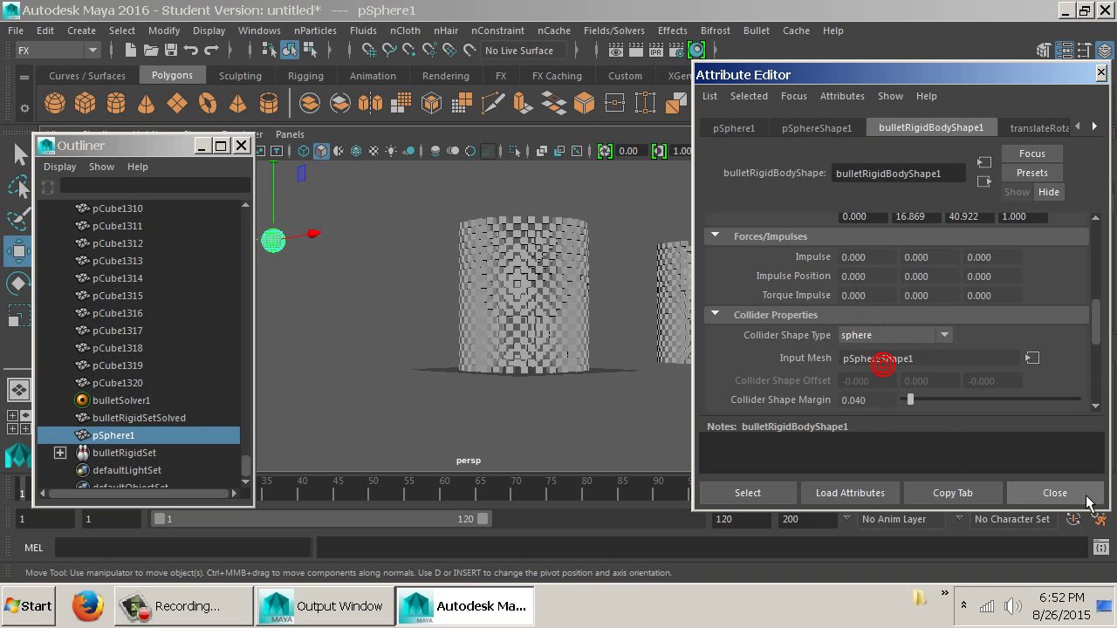
click(1075, 494)
Play the simulation, examine the sphere's impact on the tower from several angles, and stop playback
click(816, 403)
key(alt+v)
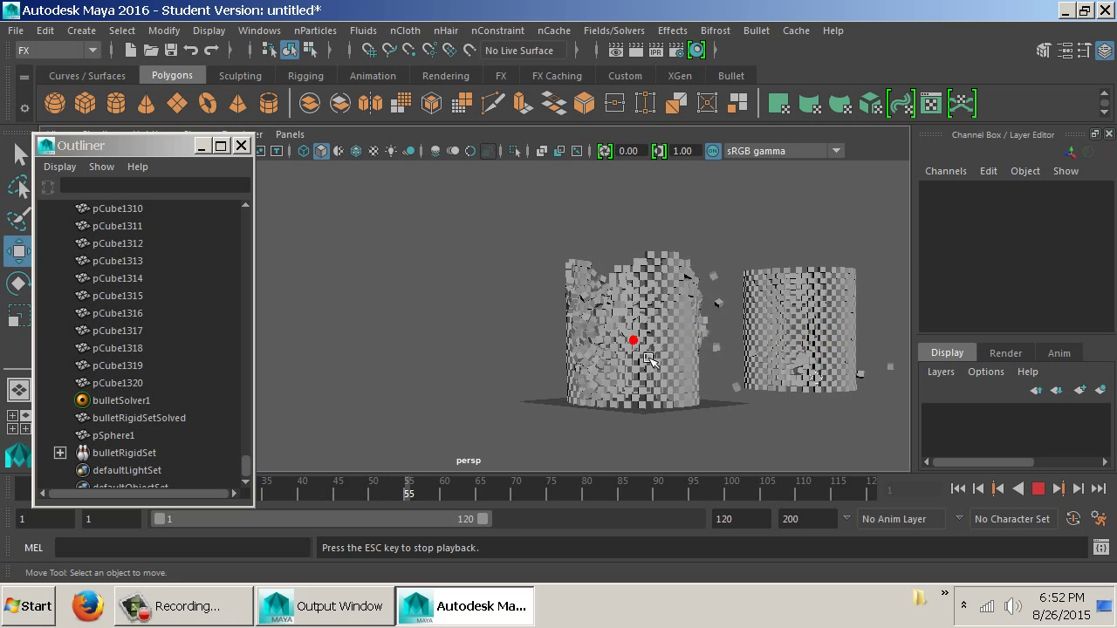
drag(634, 340, 573, 331)
scroll(568, 329, up, 5)
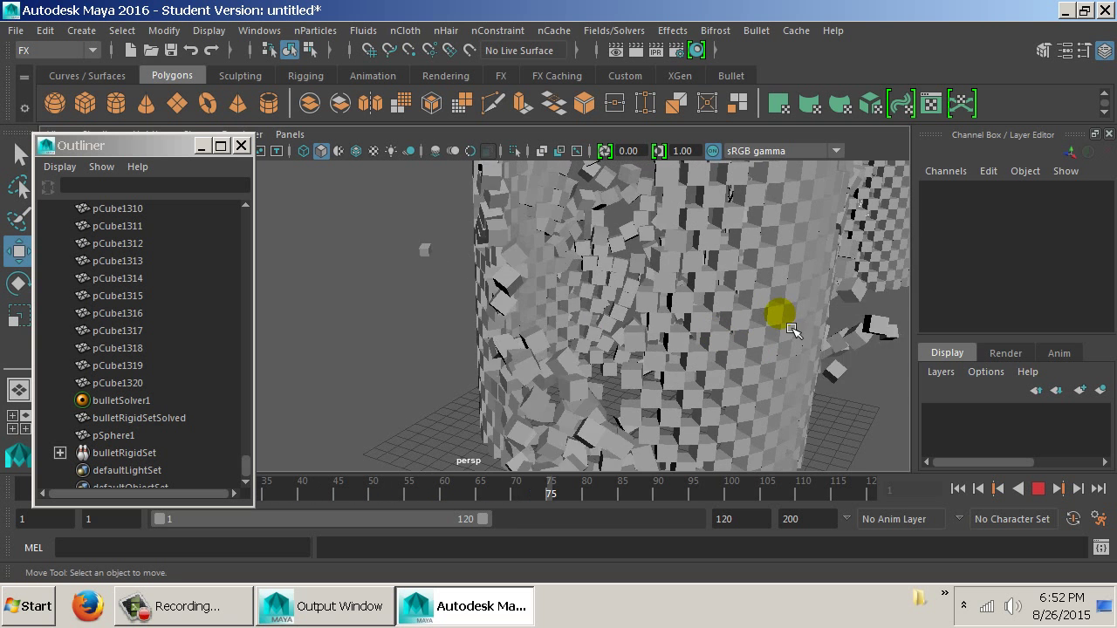
scroll(777, 312, down, 5)
drag(617, 308, 634, 328)
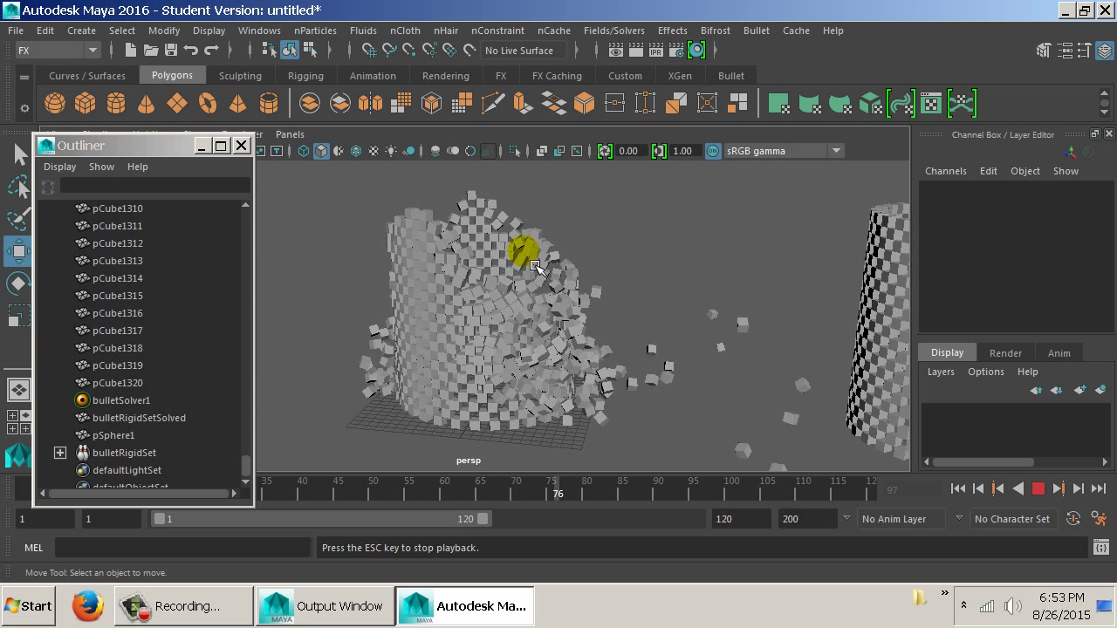
mouse_move(535, 265)
mouse_down()
mouse_move(410, 229)
mouse_move(549, 279)
mouse_up()
key(Escape)
key(q)
Save the scene as cool_001 in the project's scenes folder, accepting the student version notice
key(ctrl+s)
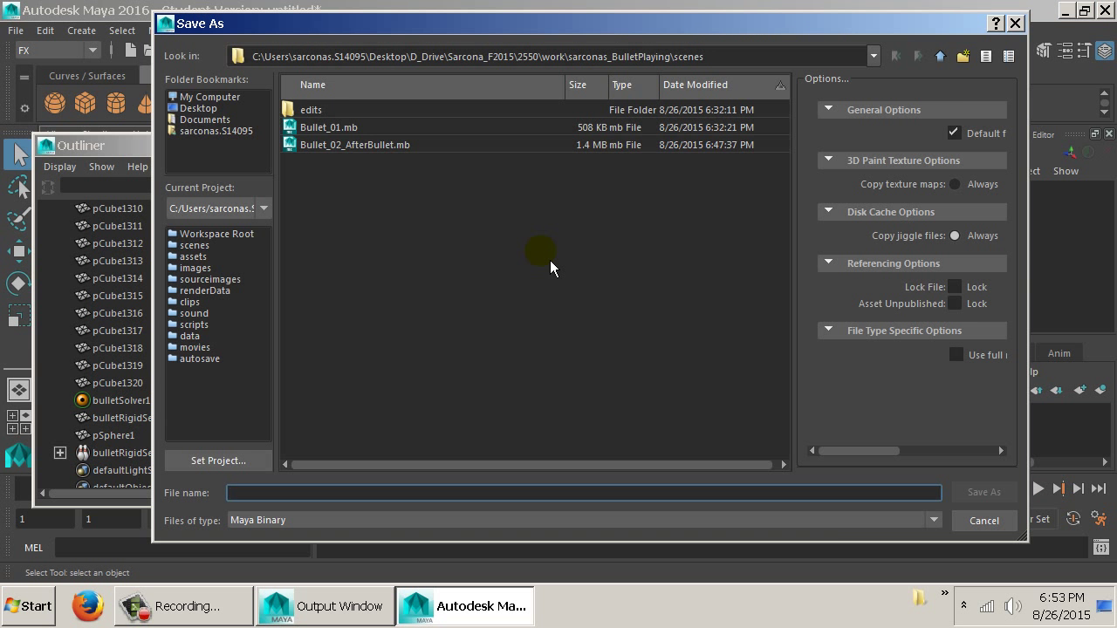
text(c)
text(ool_001)
key(Return)
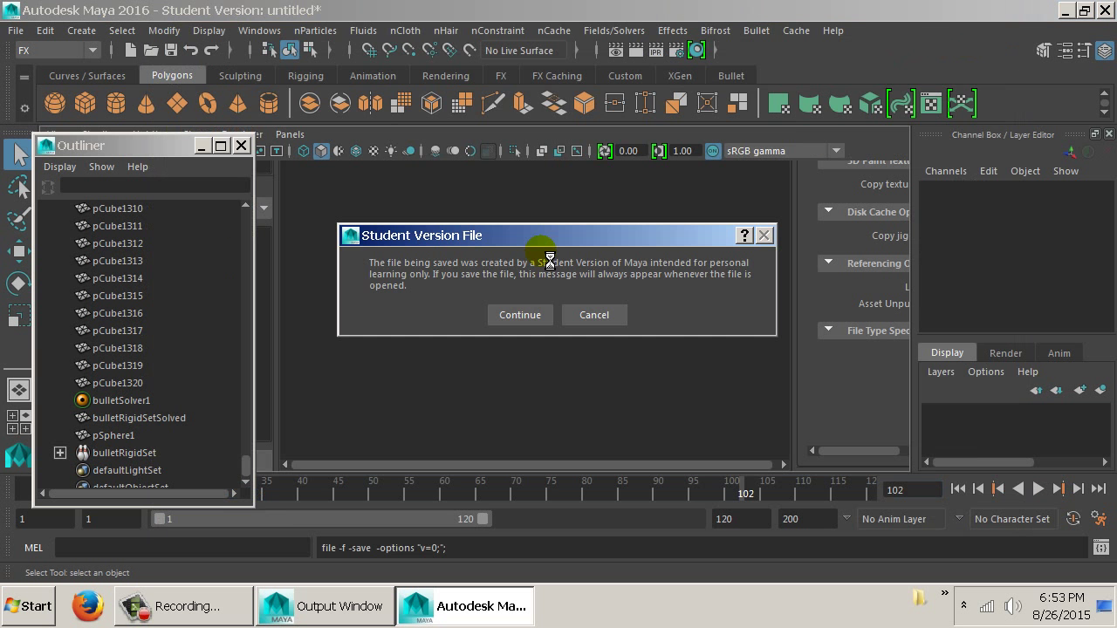
key(Return)
Start a new scene, create a polygon cube and set its Translate Y to 0.5
key(ctrl+n)
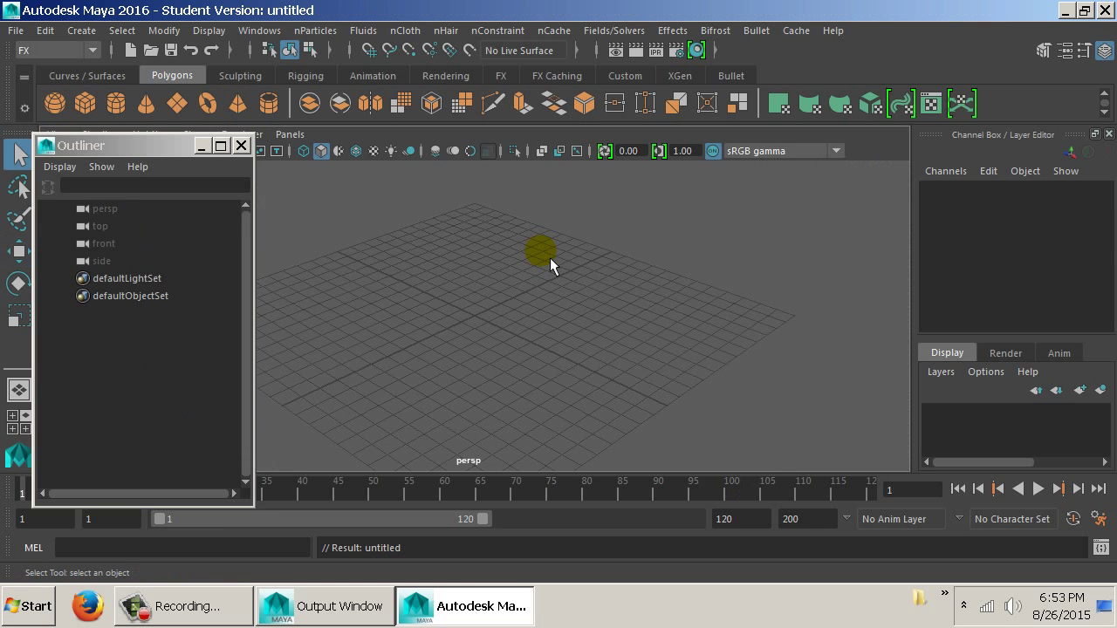
click(96, 108)
key(w)
key(f)
drag(498, 250, 1001, 203)
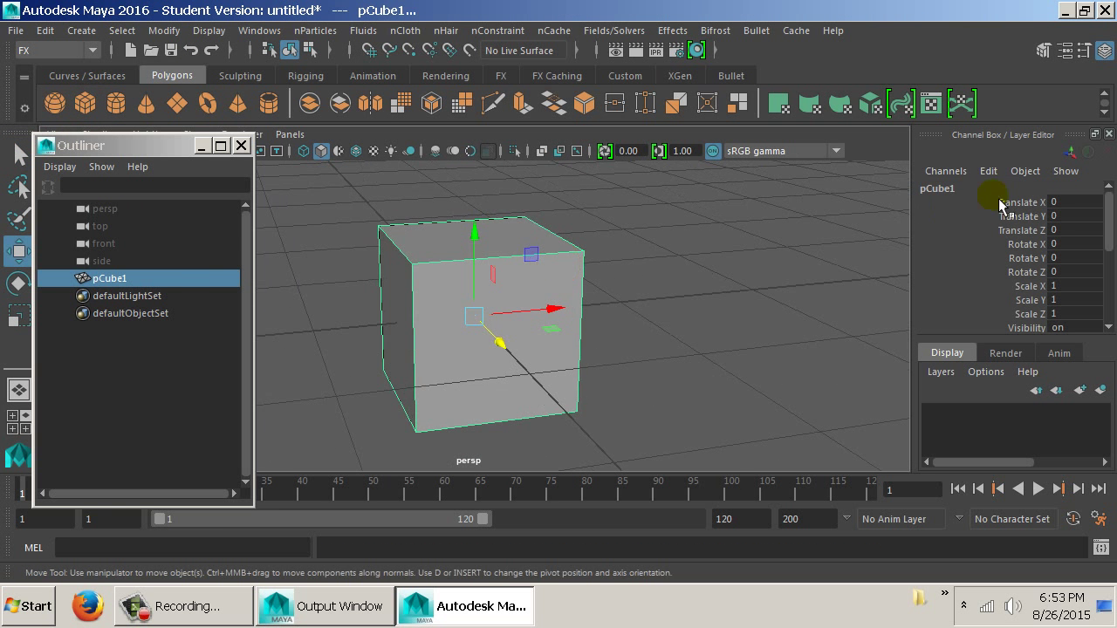
text(0.5)
key(Return)
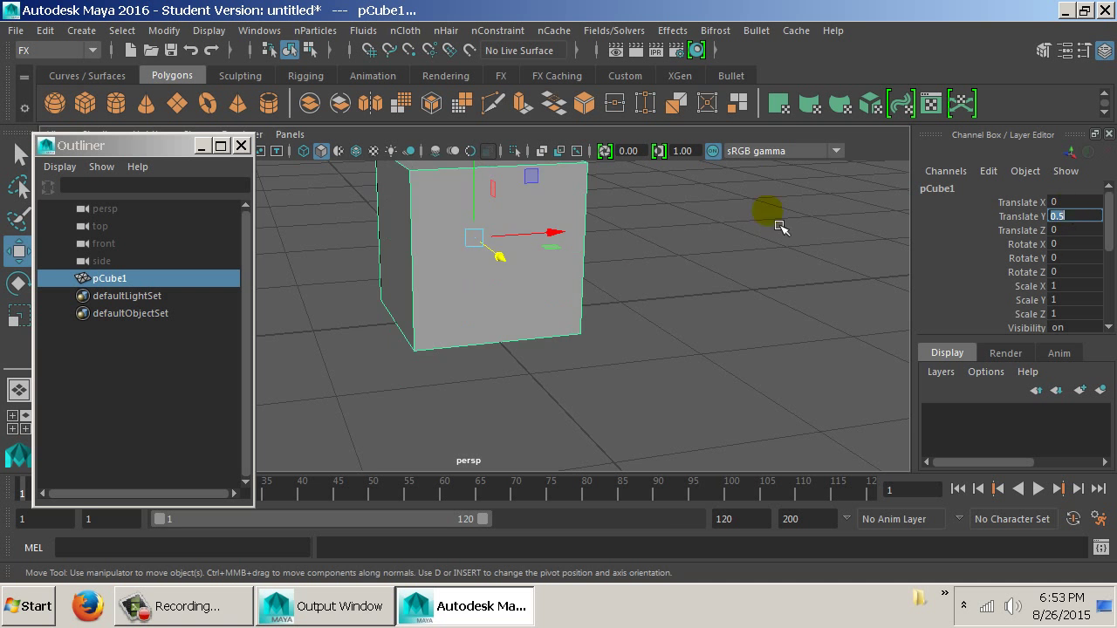
Scale the cube down along X to about 0.096 to form a thin upright panel
drag(603, 317, 681, 324)
key(r)
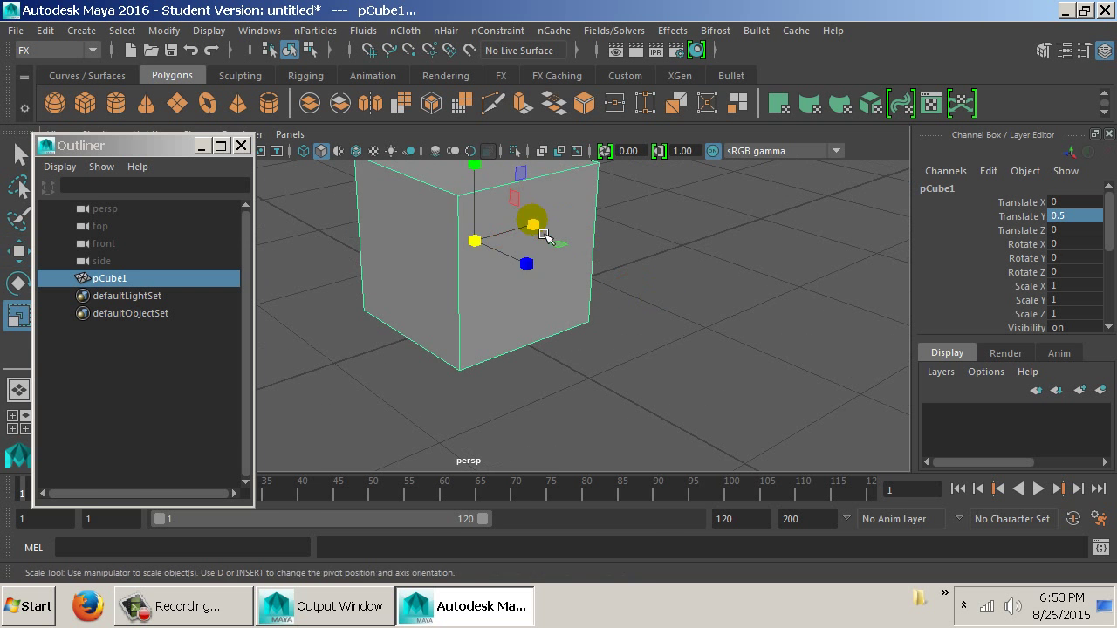
drag(533, 225, 486, 245)
mouse_move(553, 252)
mouse_down()
mouse_move(500, 279)
mouse_move(547, 261)
mouse_up()
Duplicate the thin panel, move the copy about 0.95 along X and set its Rotate Z to 90
key(ctrl+d)
key(e)
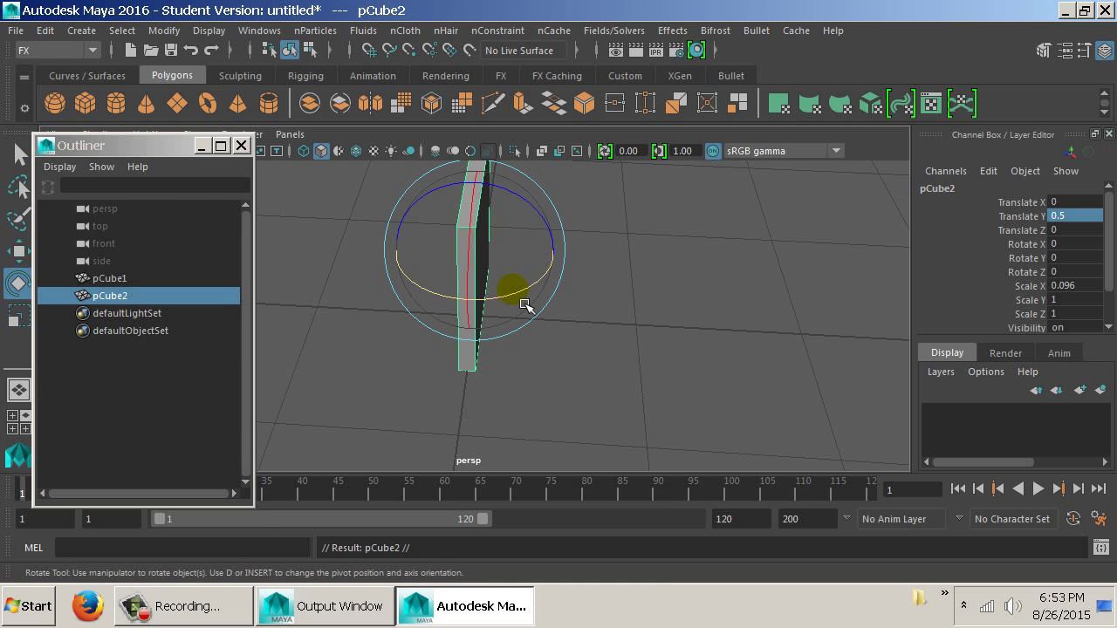
key(w)
drag(541, 267, 690, 319)
key(e)
double_click(1075, 272)
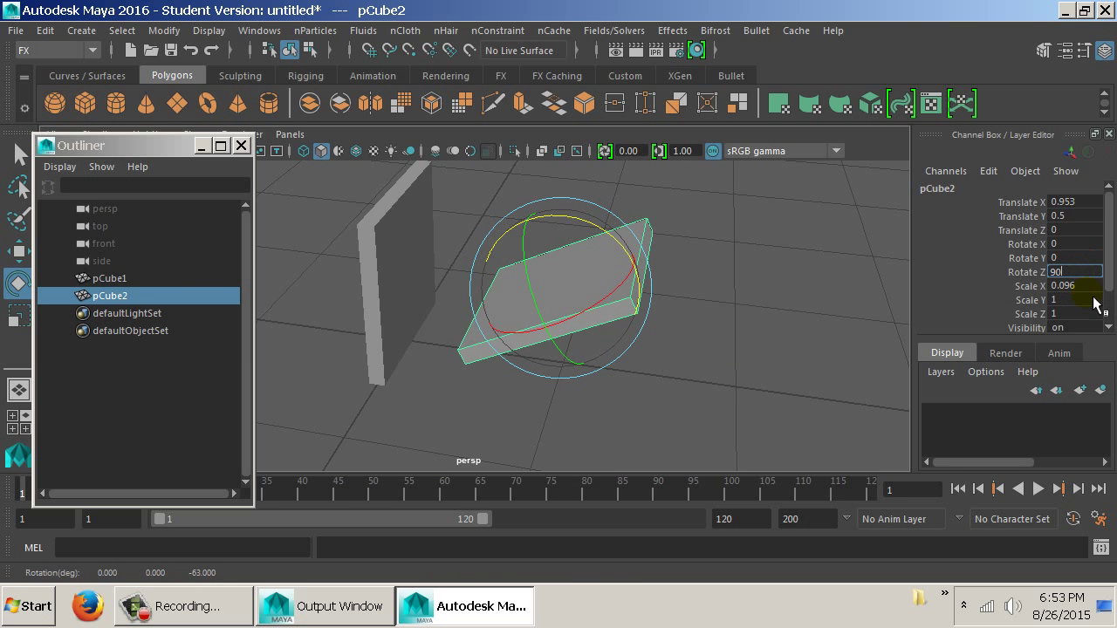
key(Return)
Place the horizontal panel over the upright one at about 0.48 in X, and set its Translate Y to 1
drag(669, 391, 576, 254)
key(w)
click(578, 187)
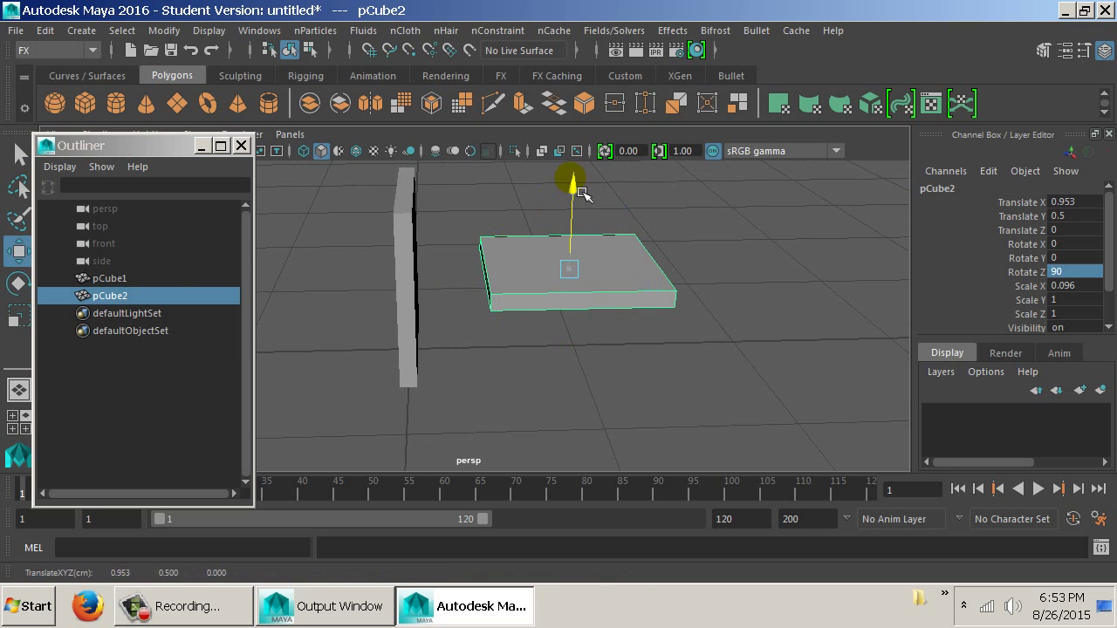
drag(583, 194, 561, 330)
drag(520, 223, 515, 211)
double_click(1075, 216)
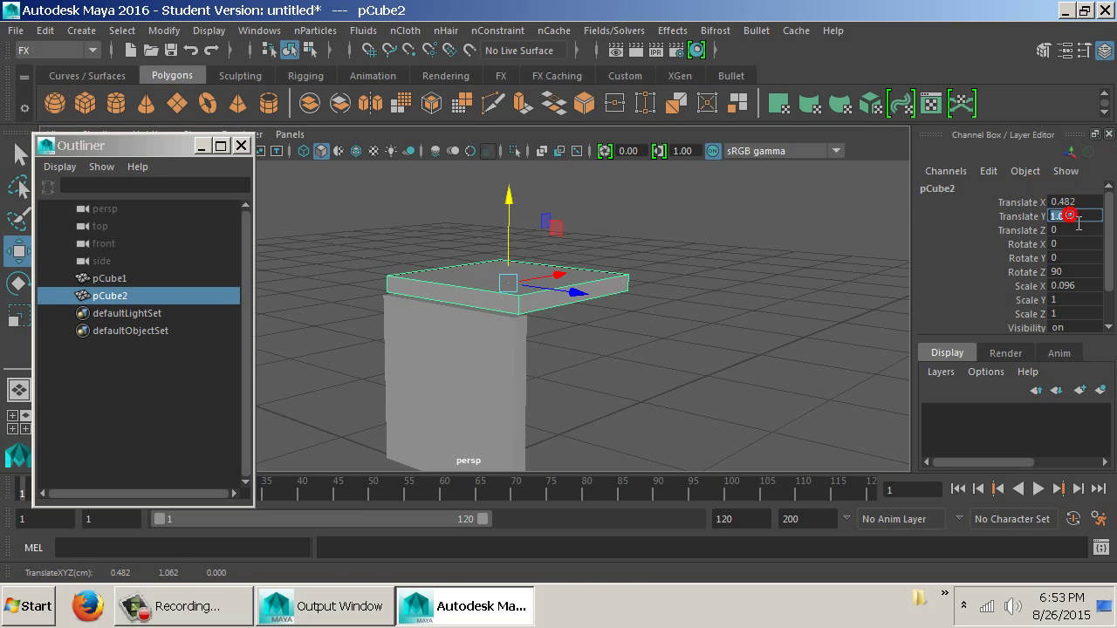
text(1)
key(Return)
Align the horizontal panel with the upright panel's top edge and reposition its pivot
drag(1079, 227, 643, 357)
click(593, 299)
drag(592, 299, 584, 361)
key(Insert)
drag(678, 369, 568, 300)
Duplicate the horizontal panel and rotate the copy into an upright third side adjoining the other two panels
key(ctrl+d)
drag(505, 385, 599, 424)
key(e)
Raise the third panel's upper vertices flush with the top of the horizontal panel, and return to object mode
click(623, 210)
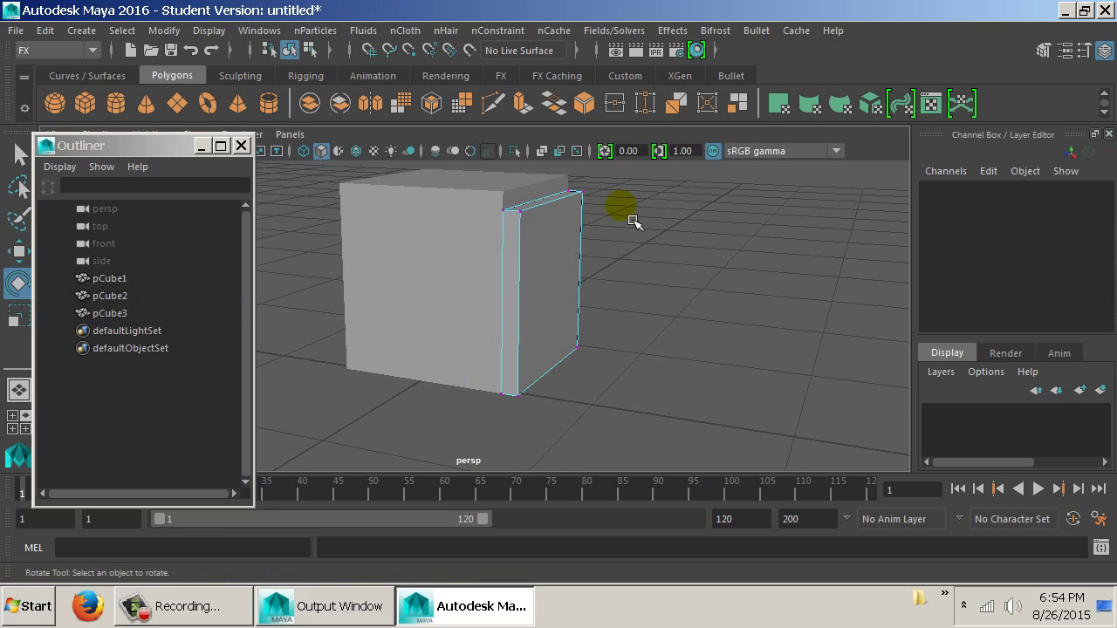
drag(454, 178, 553, 239)
key(w)
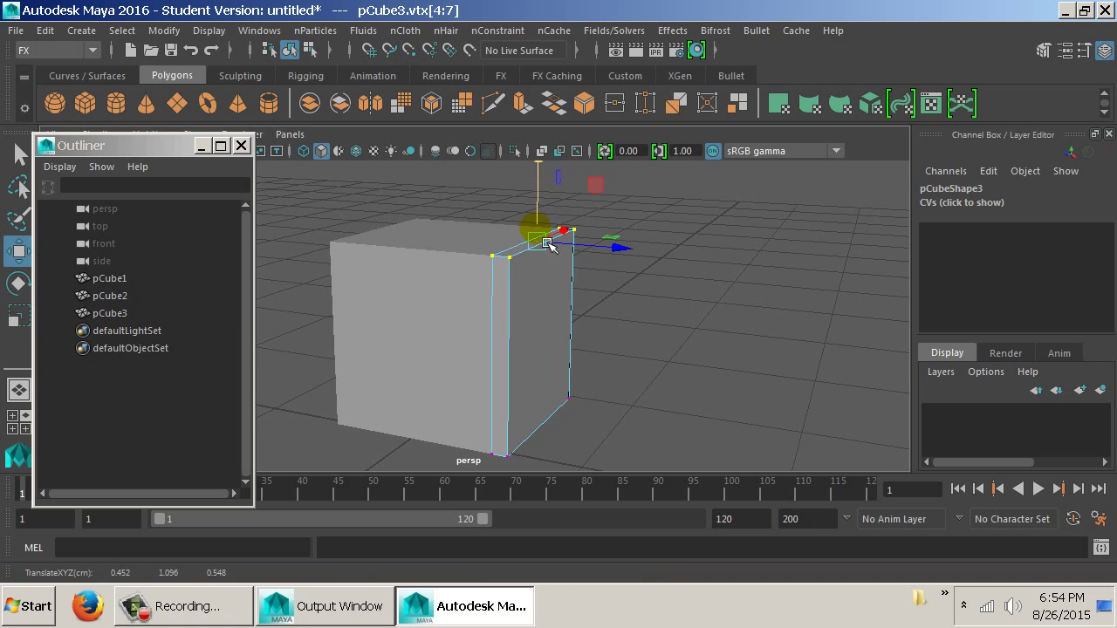
right_click(564, 291)
click(543, 272)
drag(630, 329, 374, 230)
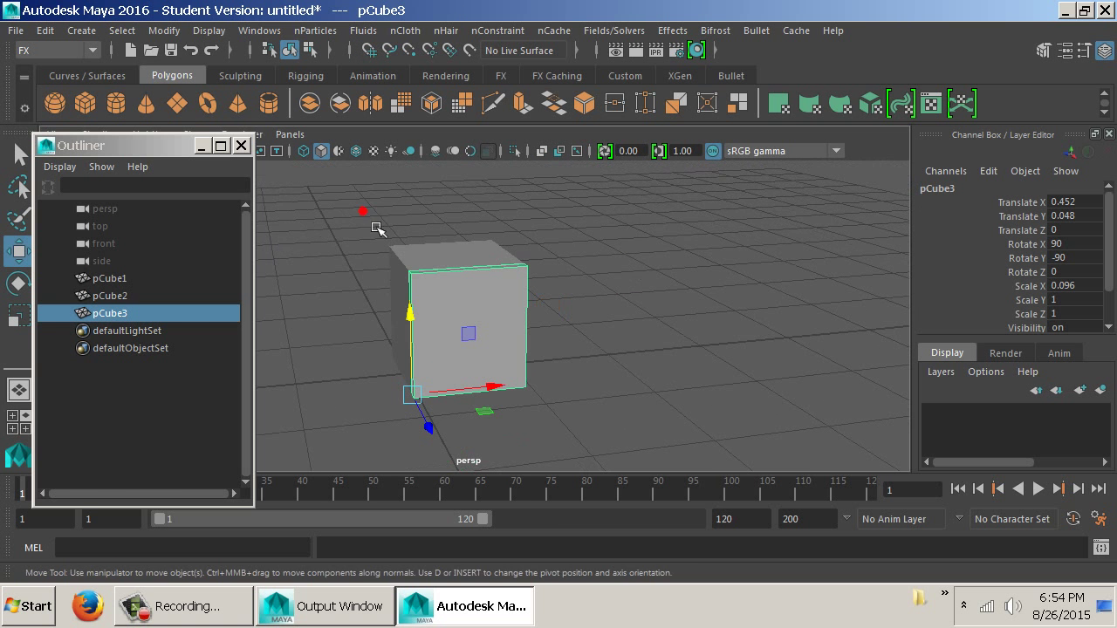
Select all three panels and group them
key(ctrl+shift+a)
drag(323, 186, 559, 417)
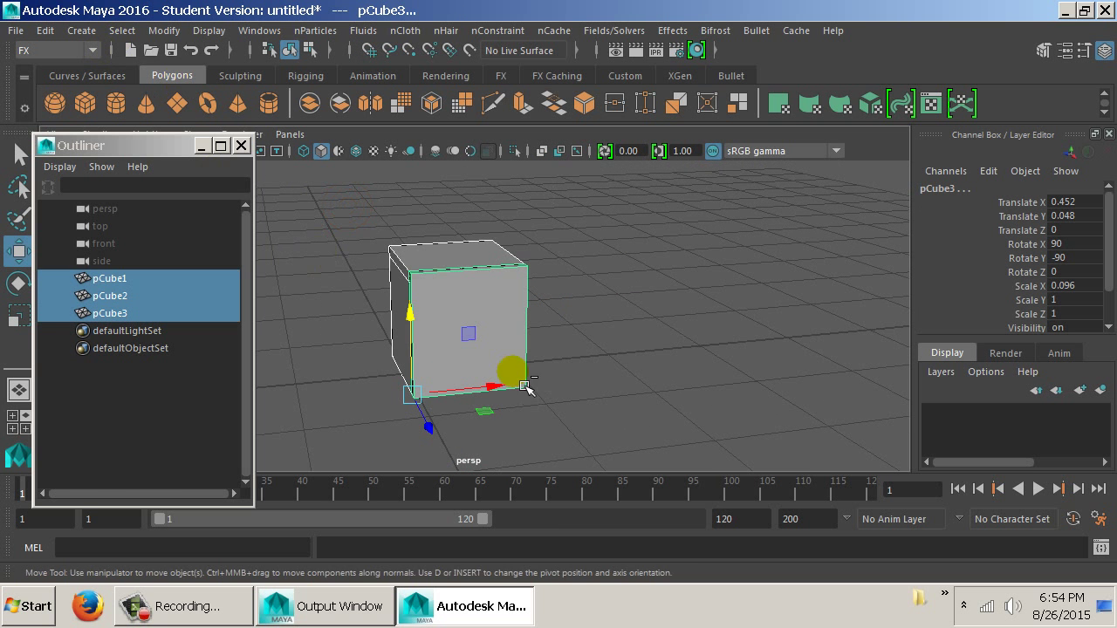
key(ctrl+g)
drag(511, 356, 635, 454)
Duplicate the panel group and snap the copy against the original's side at Translate X 1
key(ctrl+d)
scroll(561, 387, up, 5)
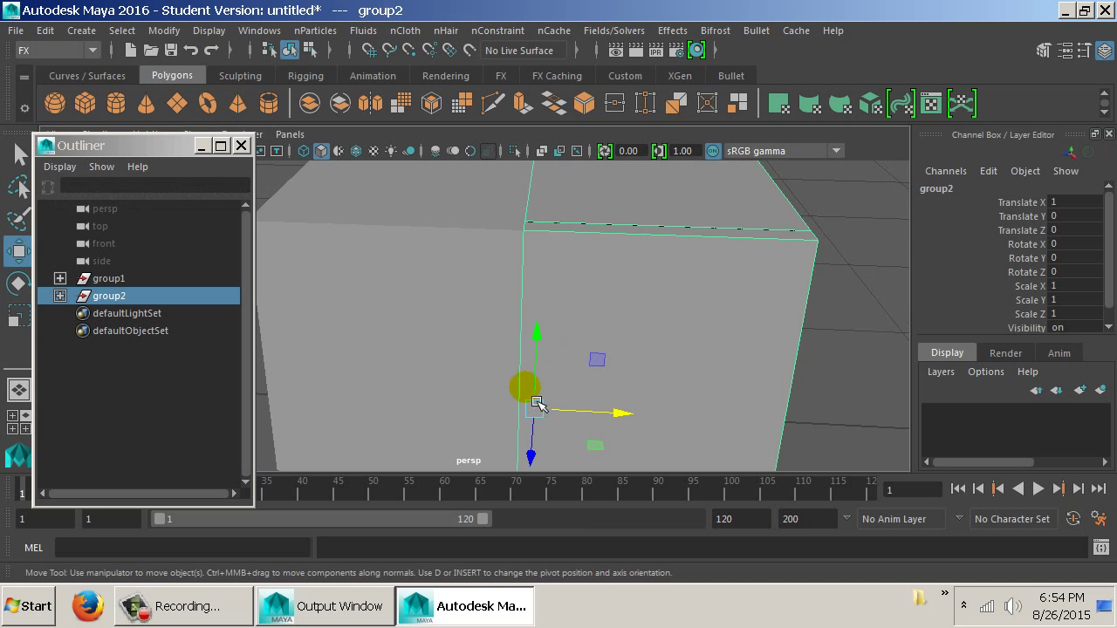
scroll(596, 383, down, 5)
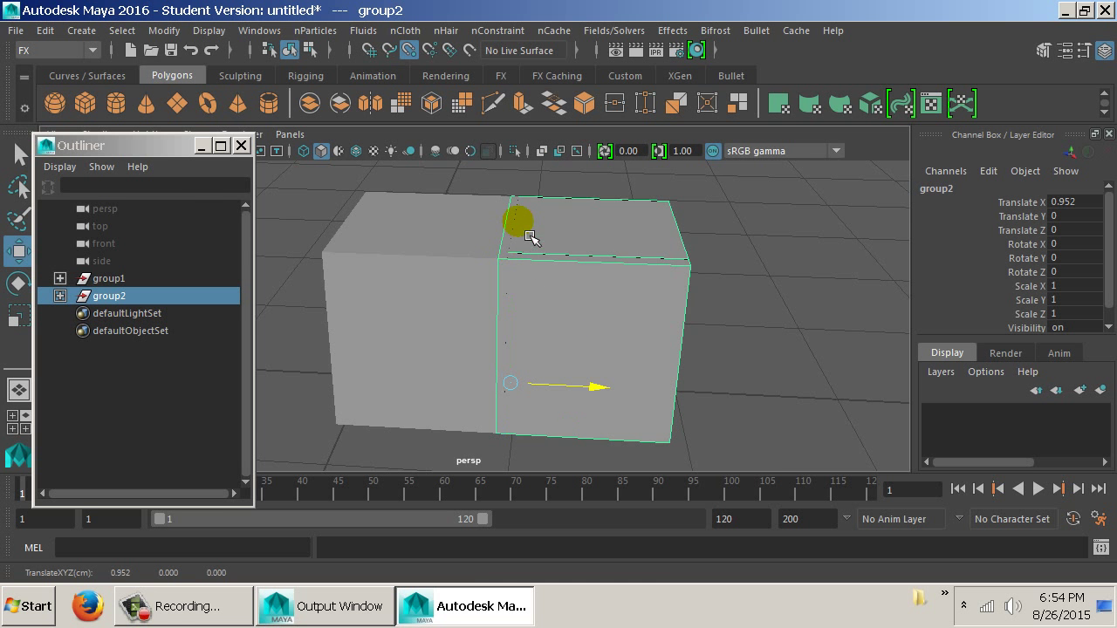
drag(527, 228, 588, 271)
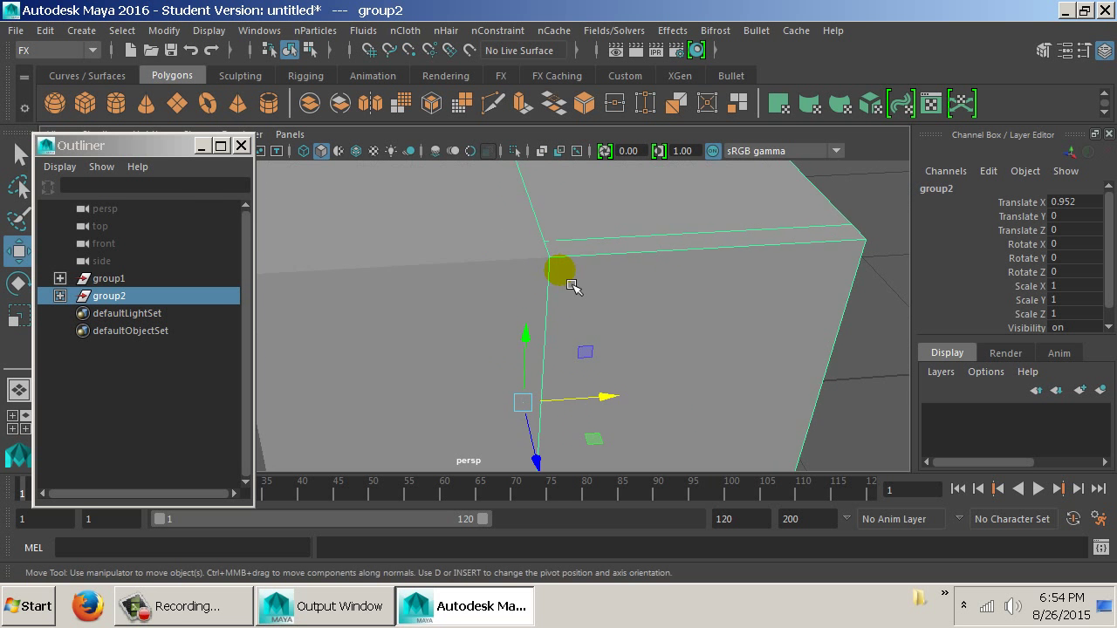
key(4)
scroll(634, 319, down, 5)
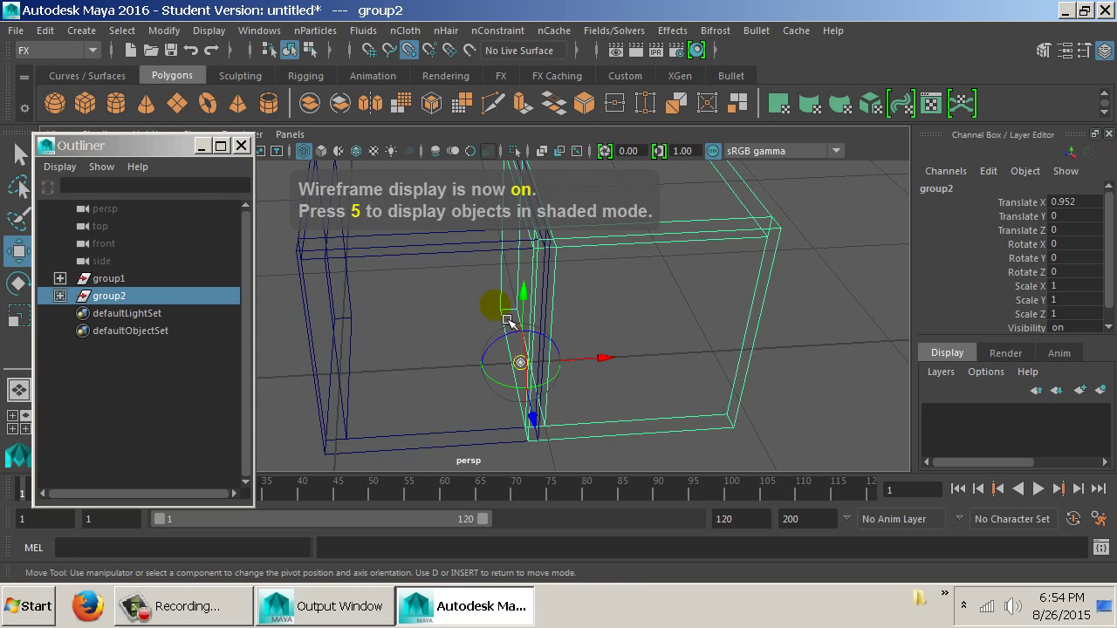
scroll(553, 307, down, 3)
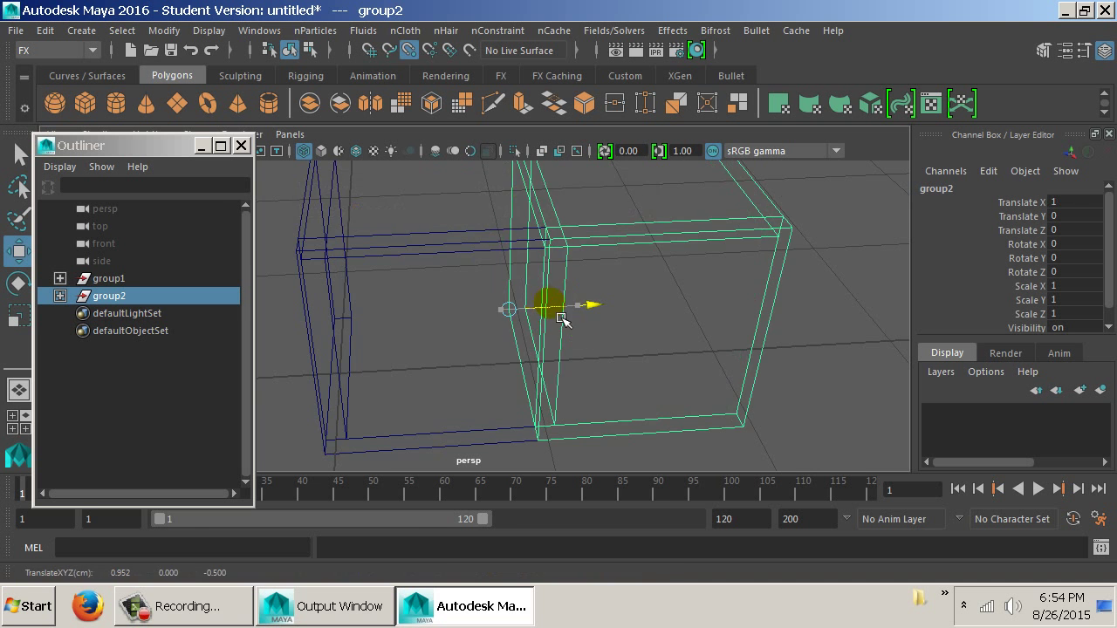
drag(553, 306, 524, 324)
Repeat the duplicate with transform along X to build a row of 16 panel groups in shaded display, and select the row
key(shift+d)
key(shift+d)
key(shift+d)
key(shift+d)
key(shift+d)
key(shift+d)
key(shift+d)
key(shift+d)
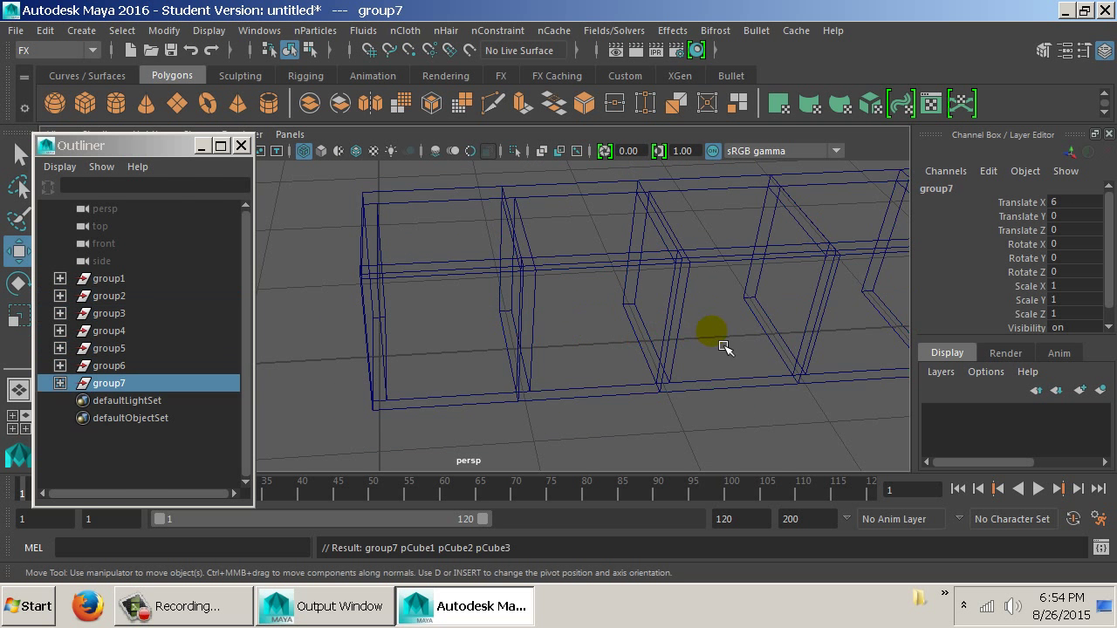
mouse_move(708, 349)
mouse_down()
mouse_move(717, 338)
mouse_move(579, 305)
mouse_move(457, 317)
mouse_move(603, 341)
mouse_up()
key(5)
key(shift+d)
key(shift+d)
key(shift+d)
key(shift+d)
drag(703, 407, 316, 157)
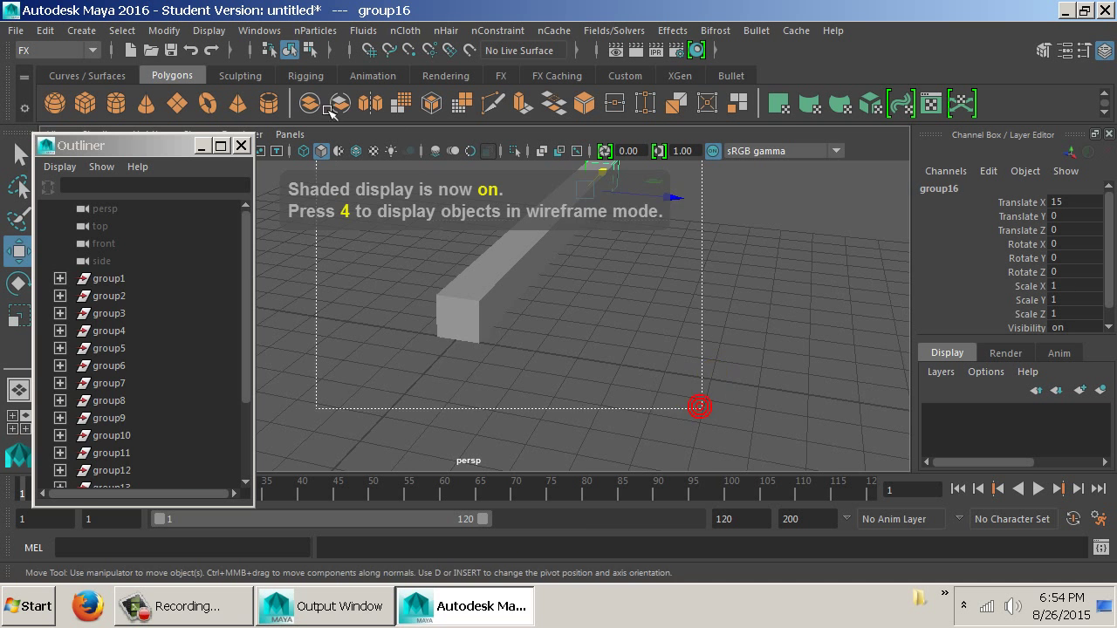
Group the row of 16 panel groups into a single group
drag(524, 365, 659, 398)
key(ctrl+g)
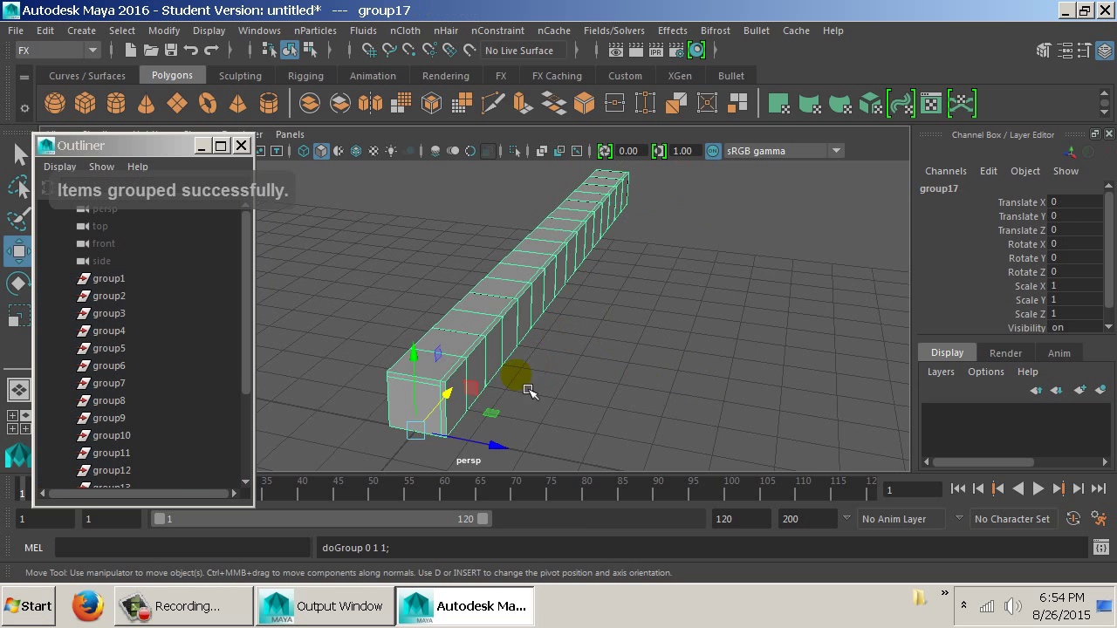
drag(518, 379, 685, 333)
key(ctrl+g)
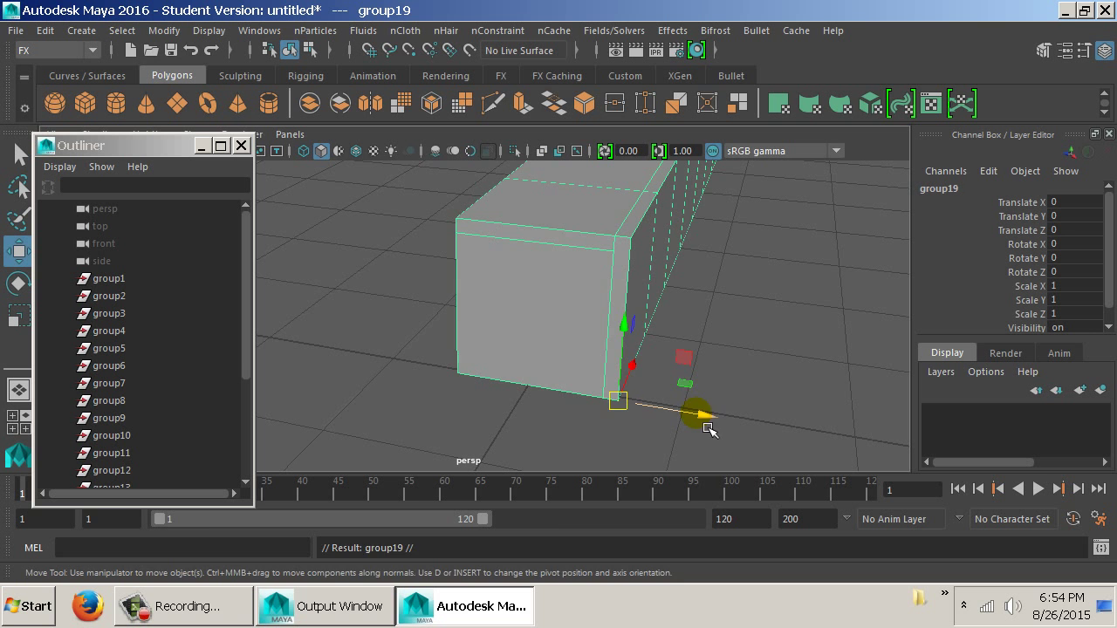
drag(707, 426, 530, 414)
key(shift+d)
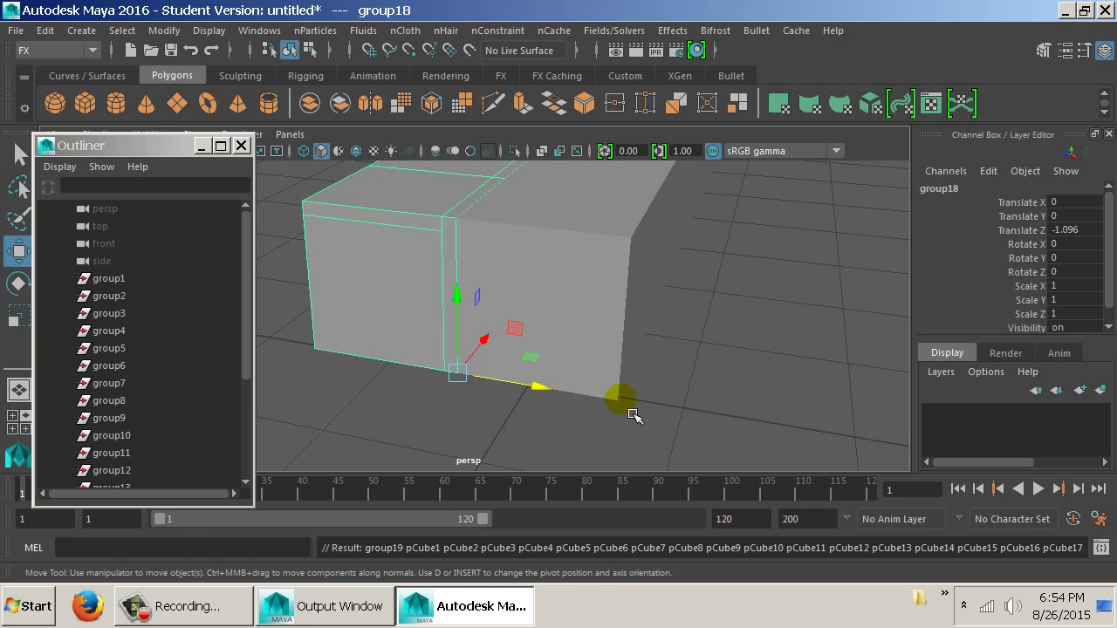
key(shift+d)
key(shift+d)
key(shift+d)
key(ctrl+z)
key(ctrl+z)
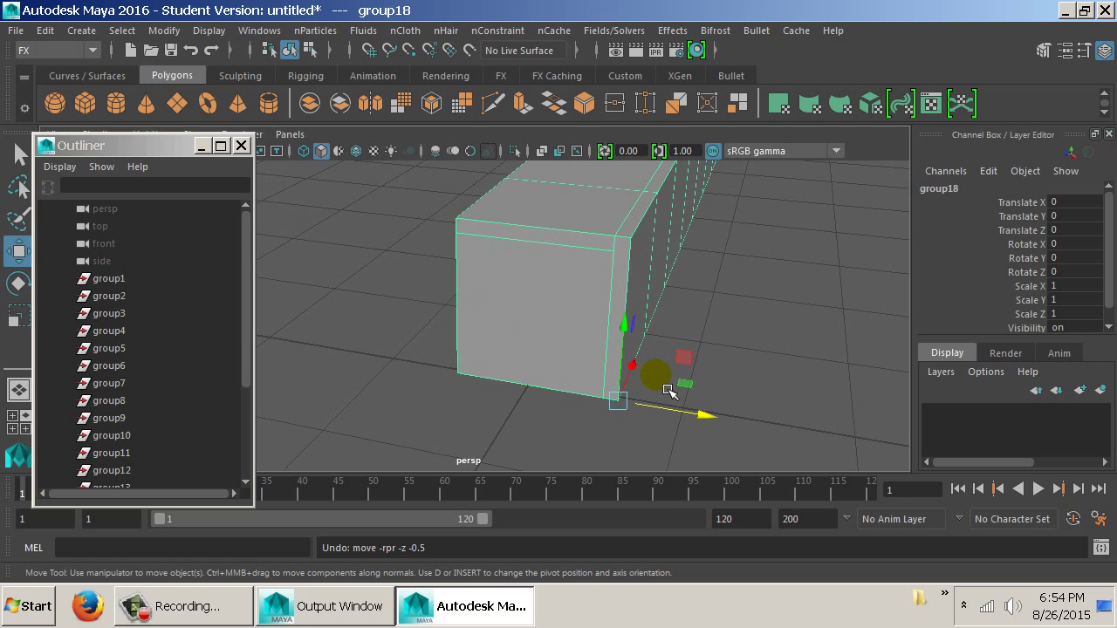
click(742, 393)
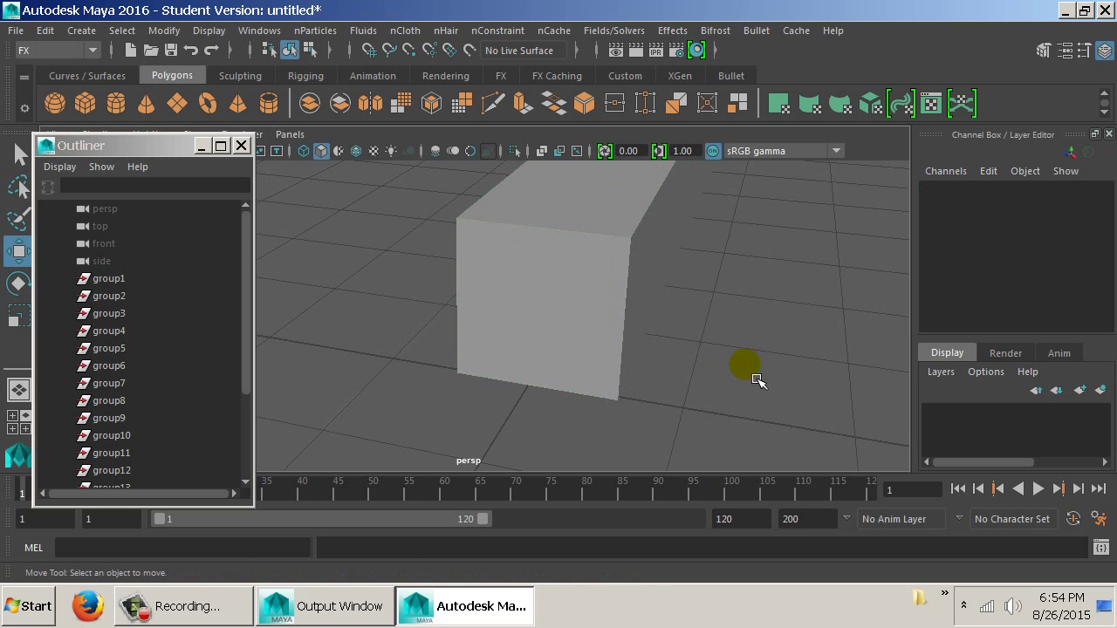
Duplicate the grouped row and place the copy against the original's side at Translate Z -1.096
click(608, 352)
key(ctrl+d)
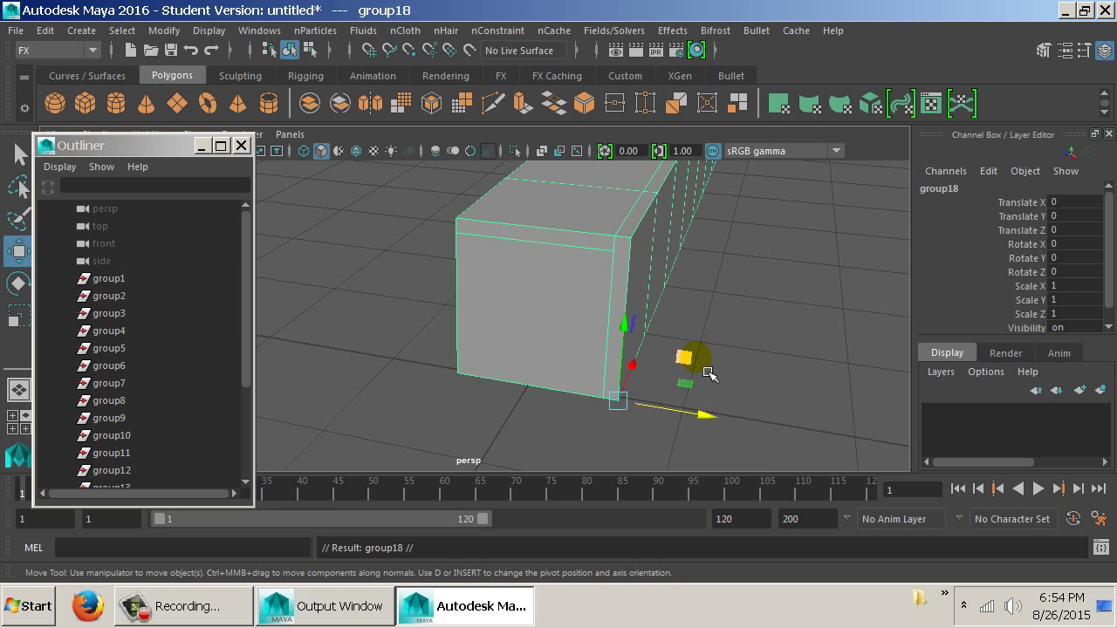
drag(698, 424, 522, 410)
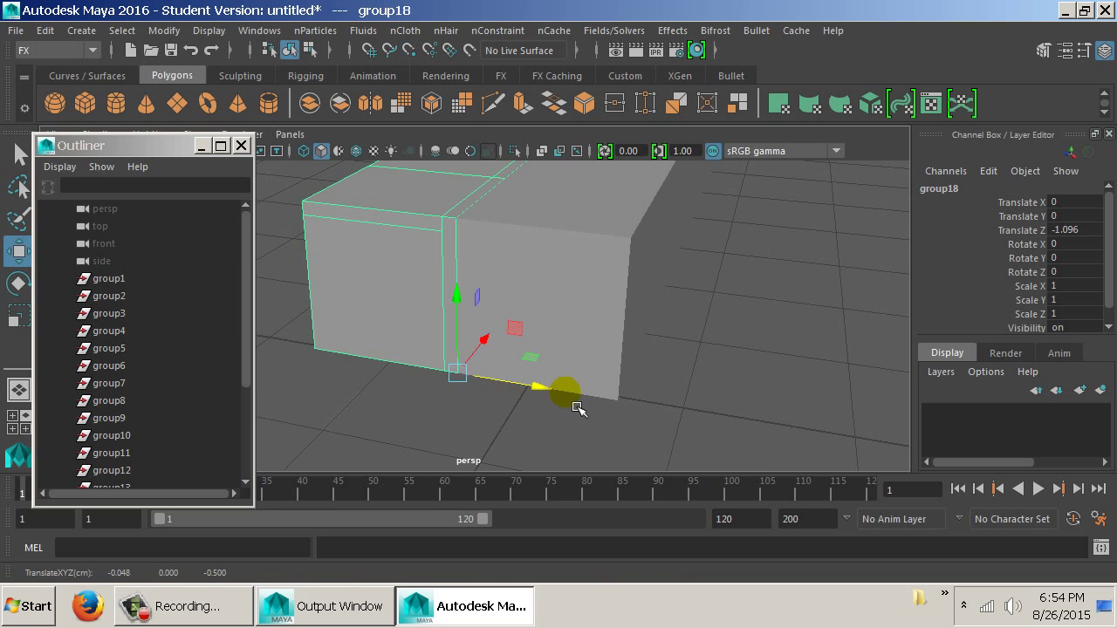
Repeat the duplicate with transform along Z to build a layer of 19 rows, ending at Translate Z -19.724
key(shift+d)
key(shift+d)
key(shift+d)
key(shift+d)
key(shift+d)
scroll(568, 309, down, 3)
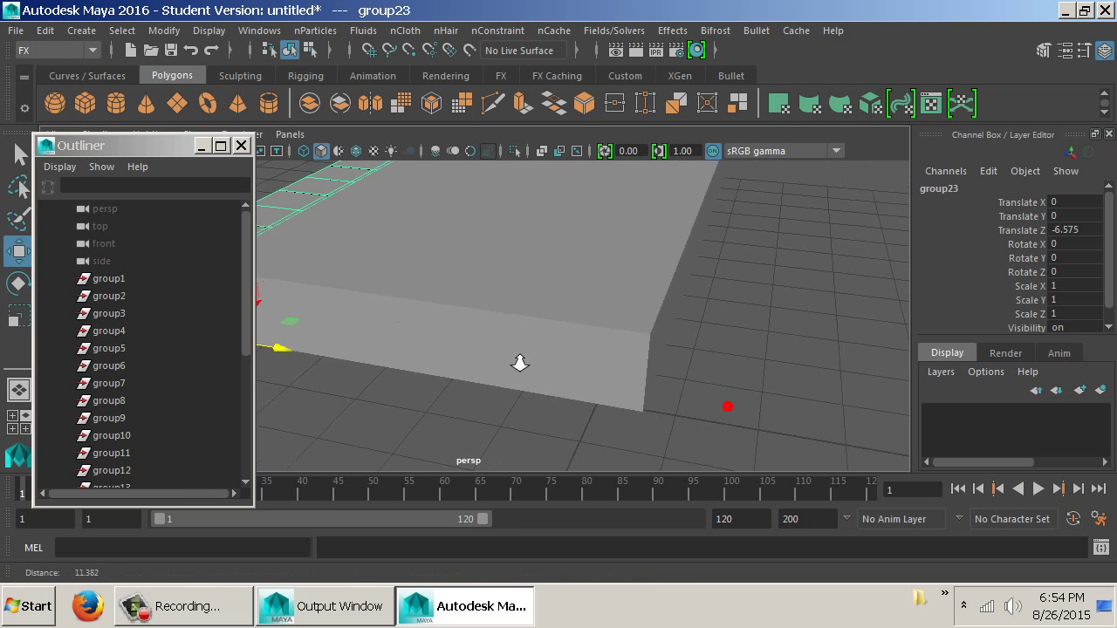
drag(604, 332, 698, 242)
key(shift+d)
key(shift+d)
key(shift+d)
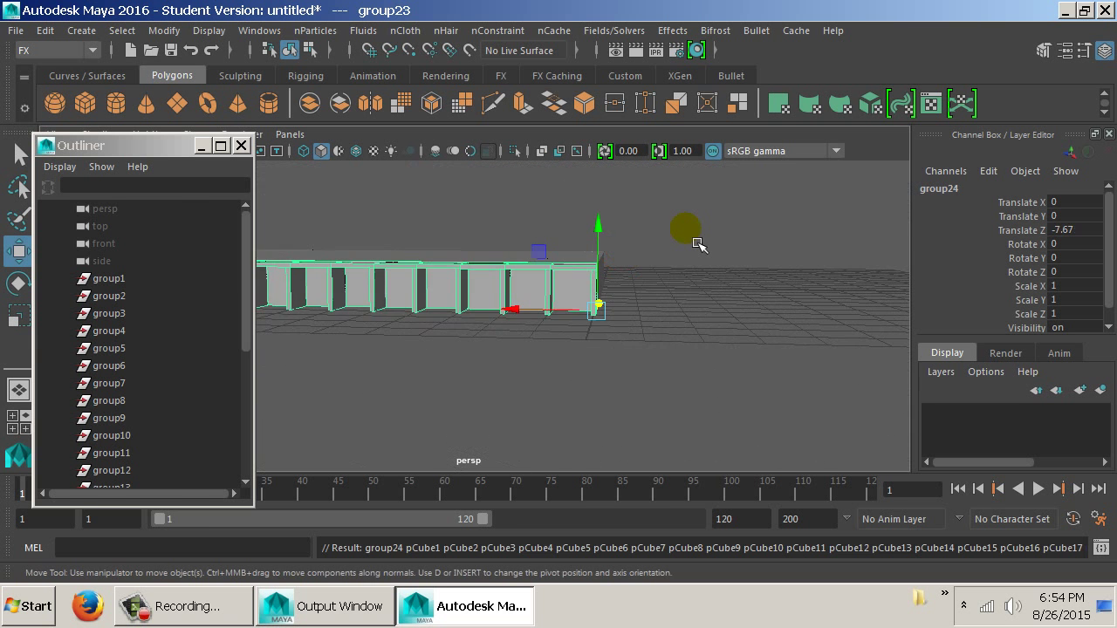
key(shift+d)
key(shift+d)
key(shift+d)
key(shift+d)
key(shift+d)
key(shift+d)
key(shift+d)
key(shift+d)
key(shift+d)
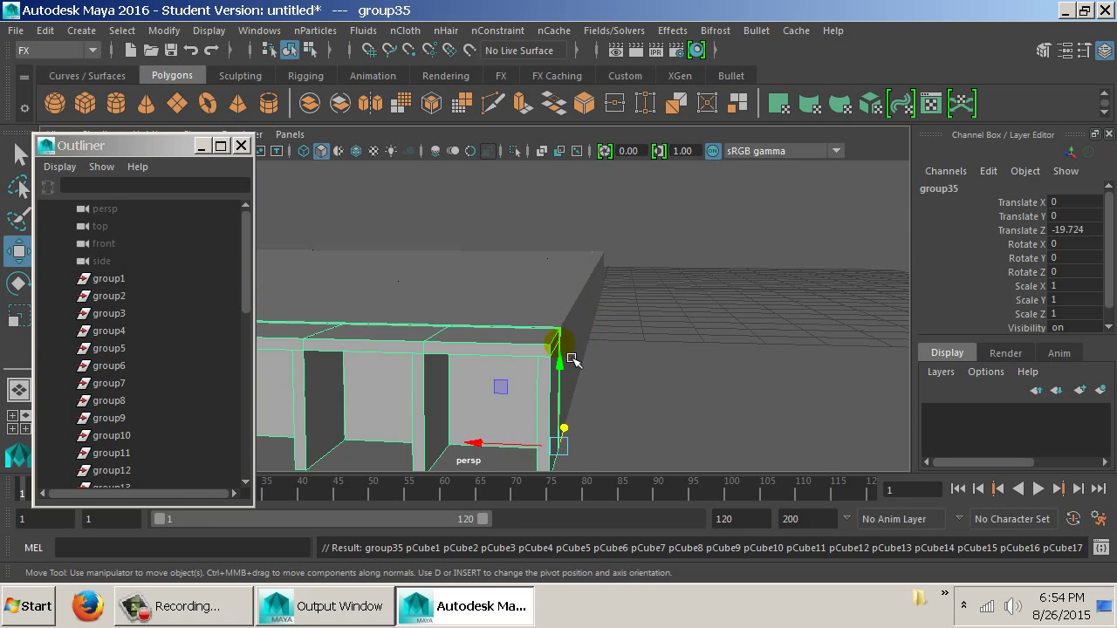
Select all the rows of the layer and group them
scroll(486, 278, down, 3)
drag(486, 277, 601, 288)
drag(334, 259, 749, 394)
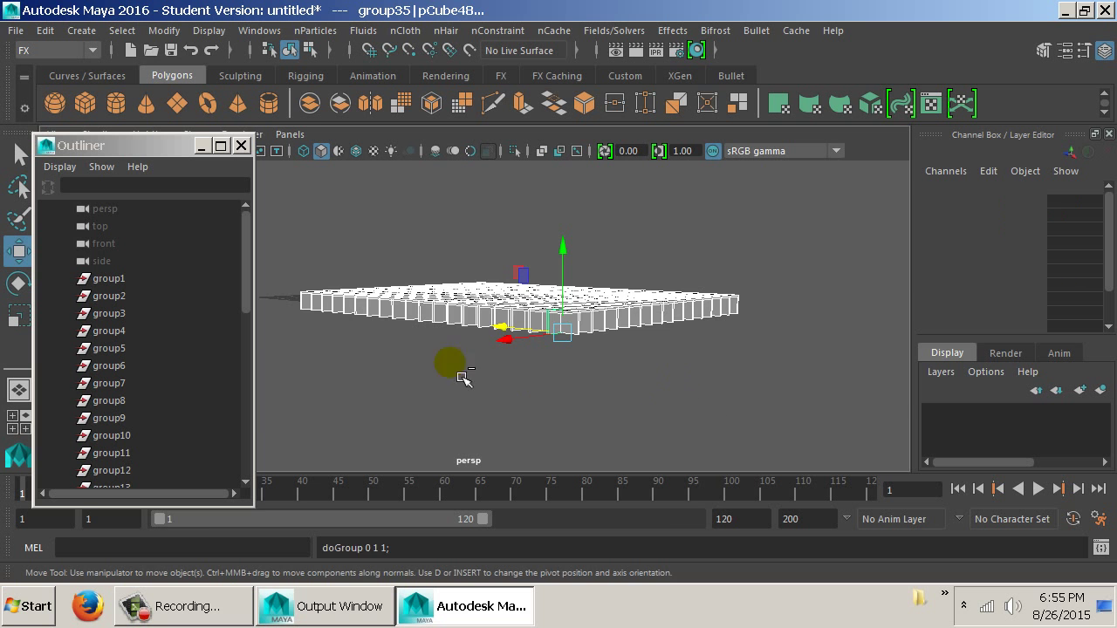
key(ctrl+g)
key(f)
Snap the layer group's pivot to the vertex at its outer bottom corner
drag(792, 392, 639, 347)
scroll(640, 347, up, 3)
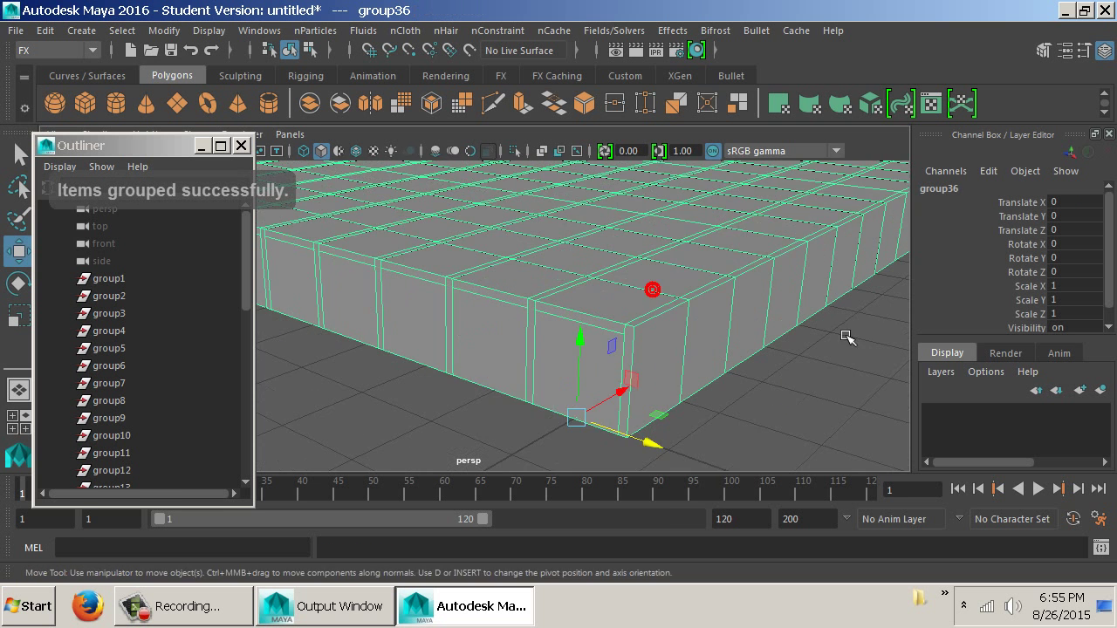
drag(630, 302, 620, 290)
key(d)
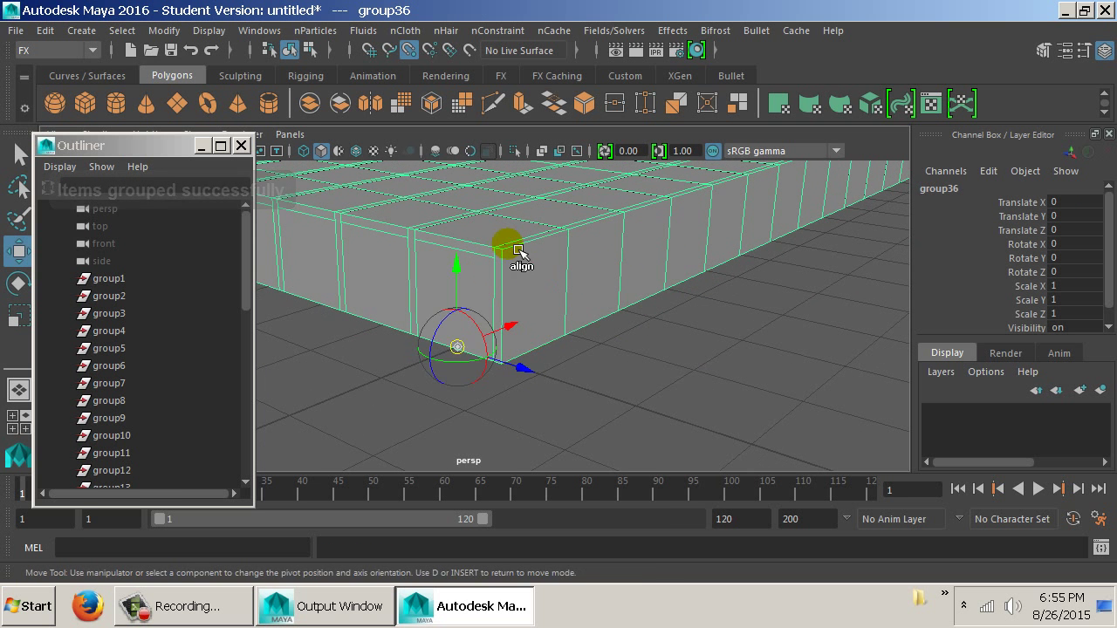
click(511, 253)
drag(515, 259, 513, 384)
key(d)
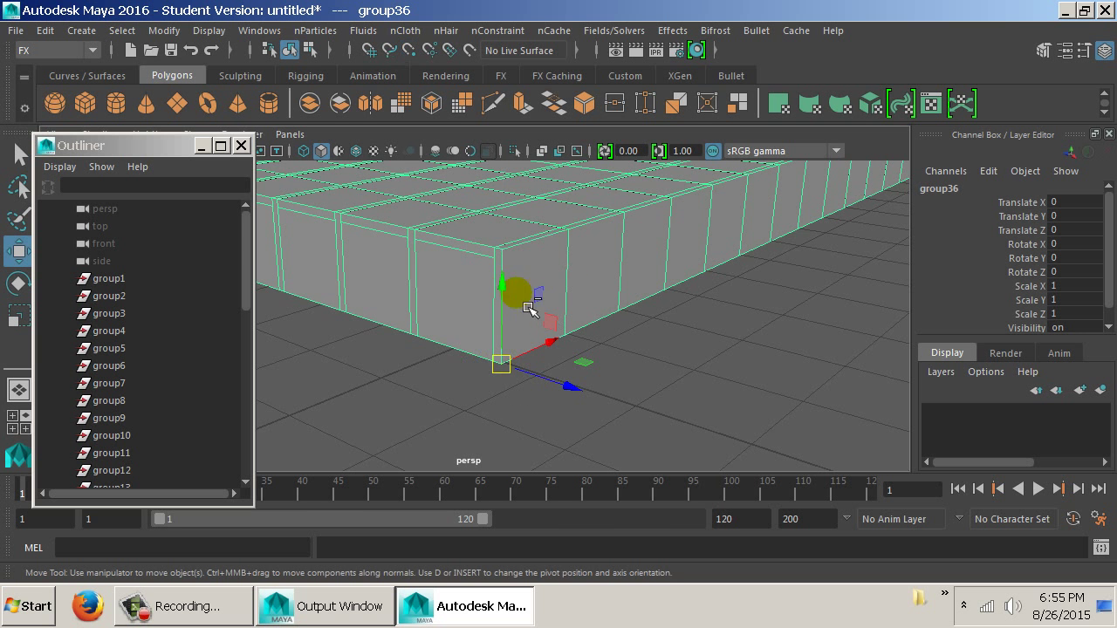
Undo the layer's upward move, duplicate it directly on top instead, and repeat the transform to stack layers up to Translate Y 9.862
key(ctrl+z)
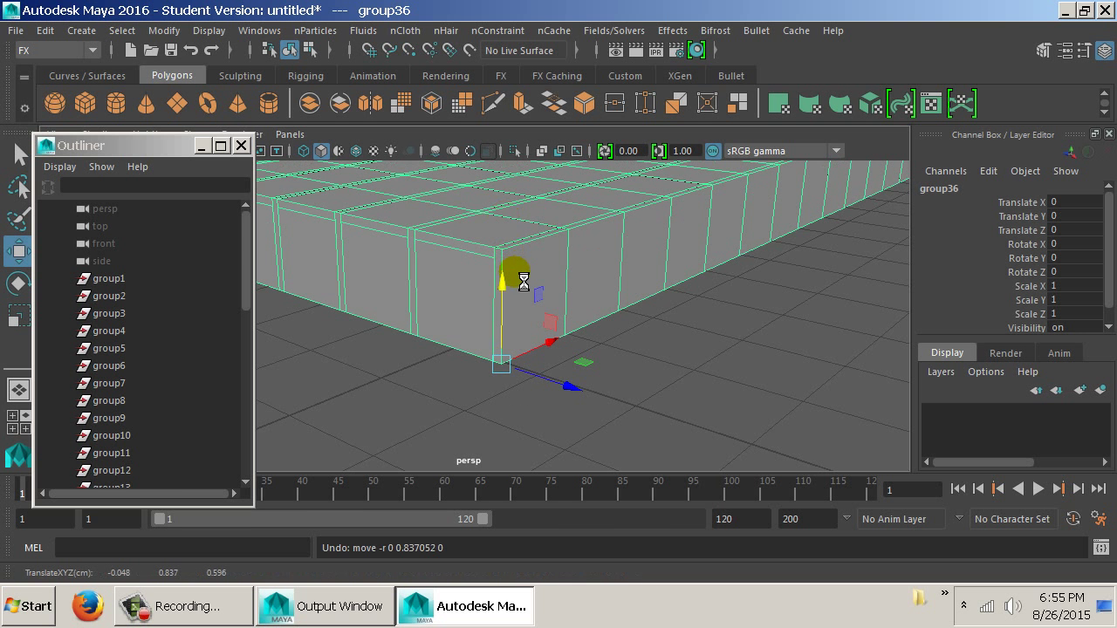
key(ctrl+d)
mouse_move(522, 284)
mouse_down()
mouse_move(520, 212)
mouse_move(518, 263)
mouse_up()
key(f)
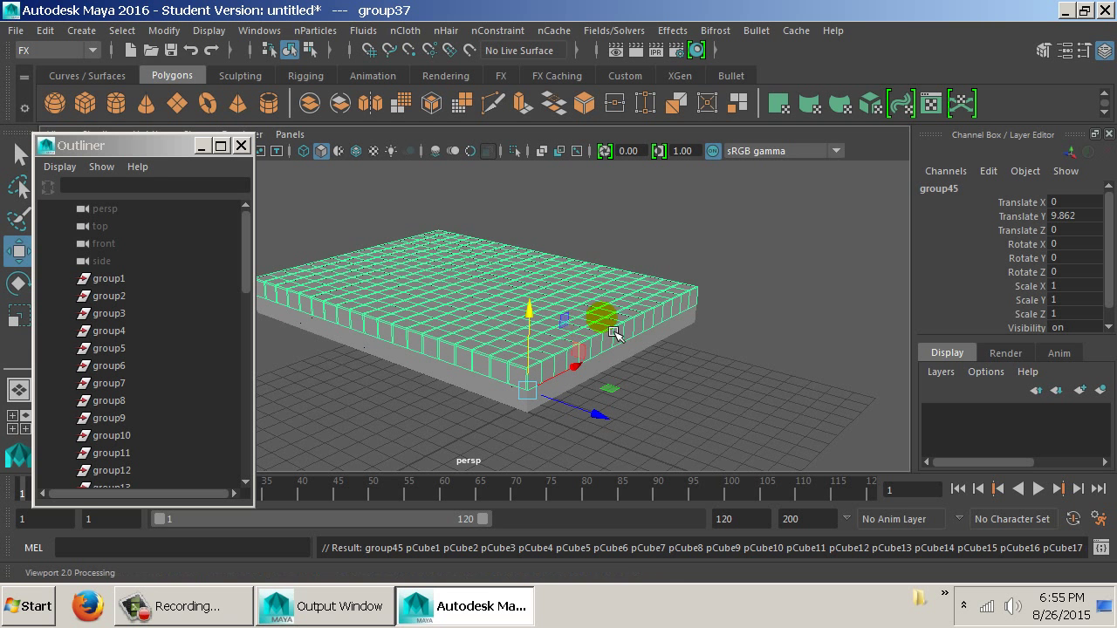
key(f)
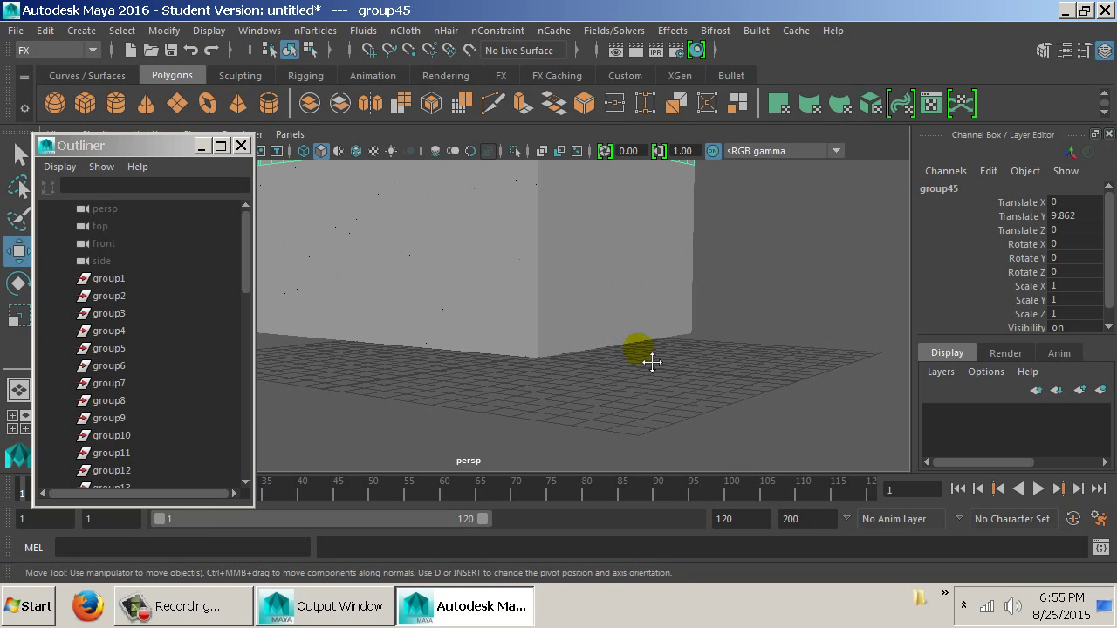
Examine the stacked block and its open compartments from several angles, in shaded and wireframe display
scroll(652, 361, down, 5)
drag(664, 413, 406, 252)
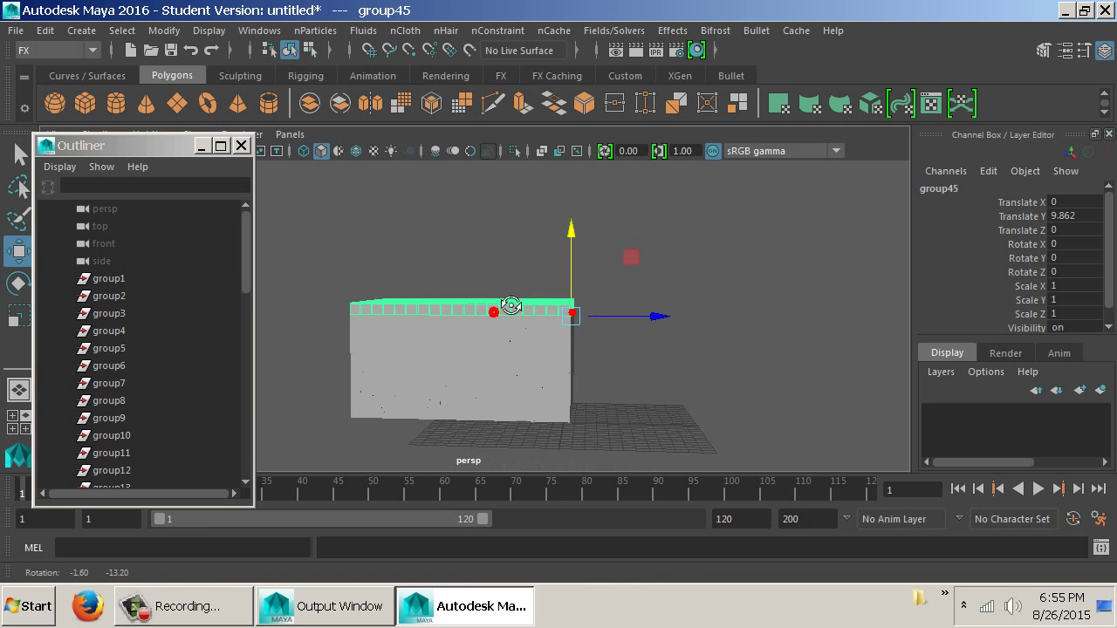
click(442, 289)
drag(441, 289, 790, 299)
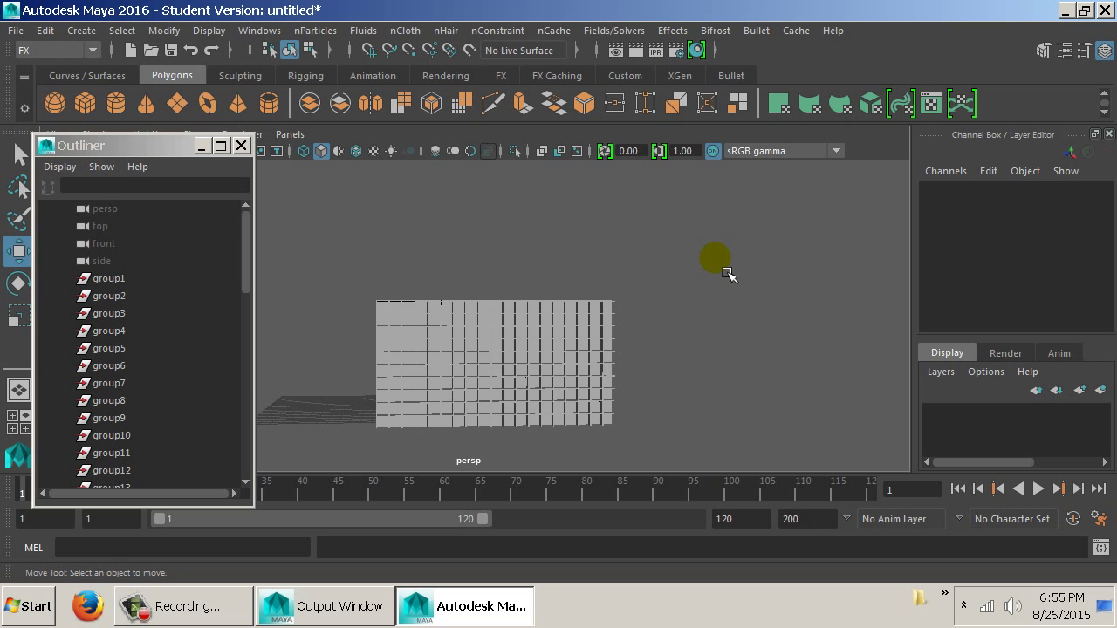
drag(677, 301, 489, 327)
drag(576, 278, 545, 276)
key(space)
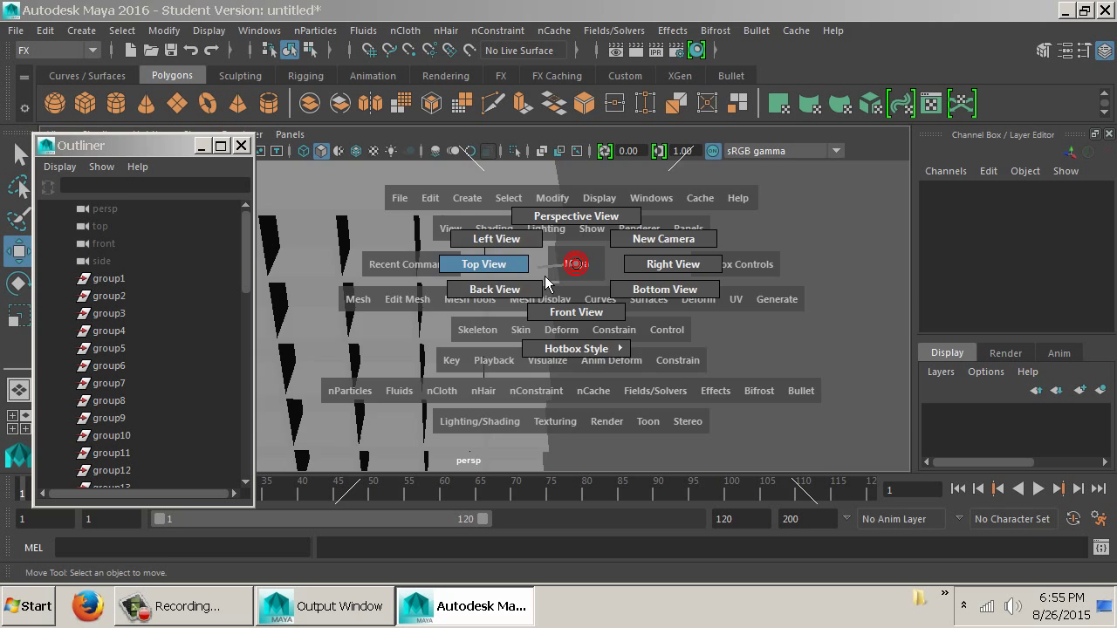
mouse_move(632, 316)
mouse_down()
mouse_move(606, 341)
mouse_move(462, 274)
mouse_move(532, 294)
mouse_move(711, 304)
mouse_up()
key(4)
mouse_move(539, 279)
mouse_down()
mouse_move(611, 366)
mouse_move(611, 304)
mouse_up()
key(space)
key(5)
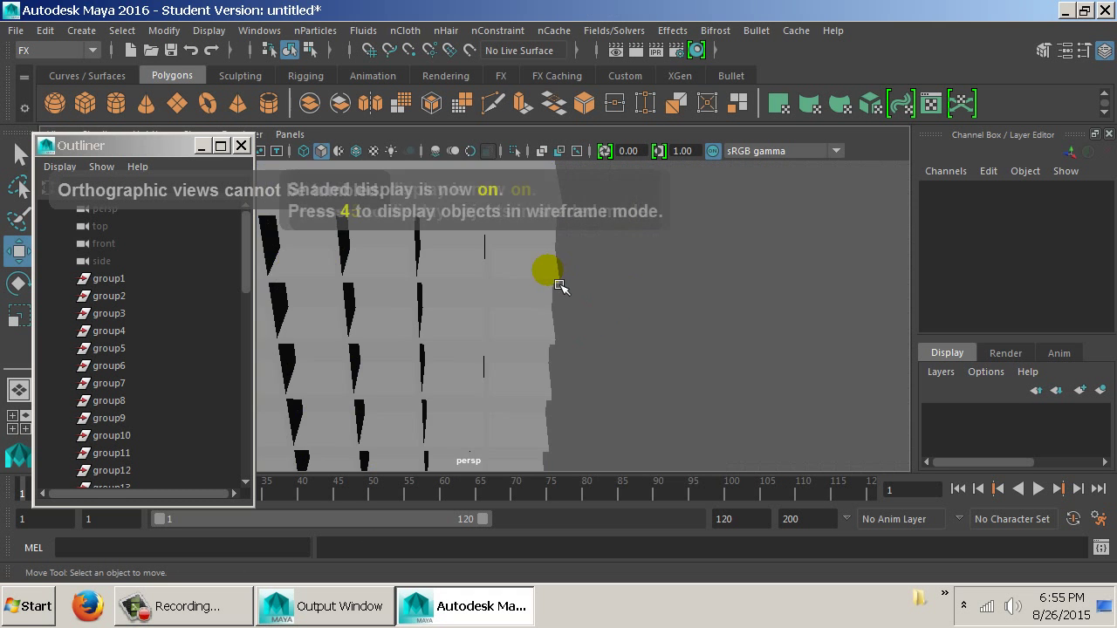
In a wireframe top view, select the outermost panels along two adjoining sides of the block
click(545, 273)
key(space)
drag(556, 349, 516, 282)
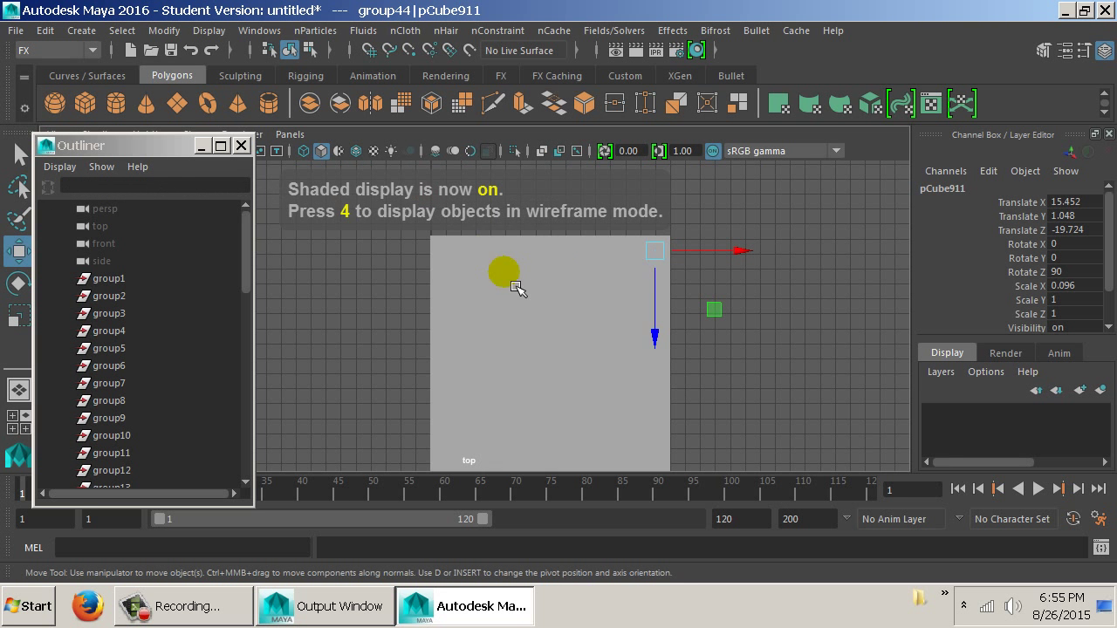
key(4)
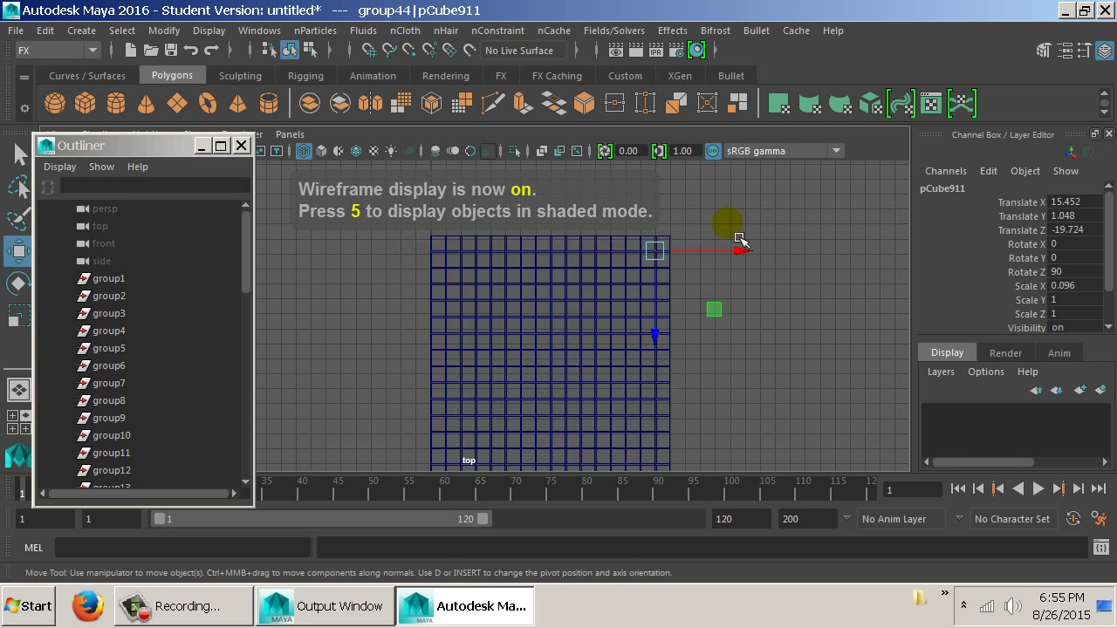
key(ctrl+d)
key(shift+d)
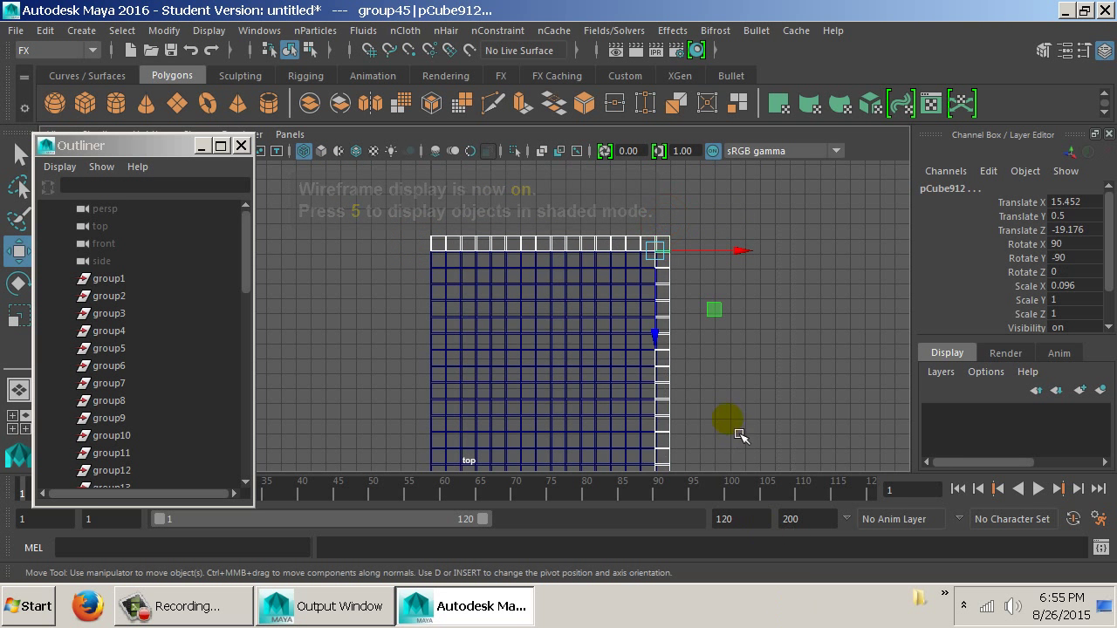
mouse_move(739, 439)
mouse_down()
mouse_move(691, 285)
mouse_move(688, 321)
mouse_move(673, 294)
mouse_up()
Try removing the selected outer panels and check the block's corner in shaded perspective display
key(space)
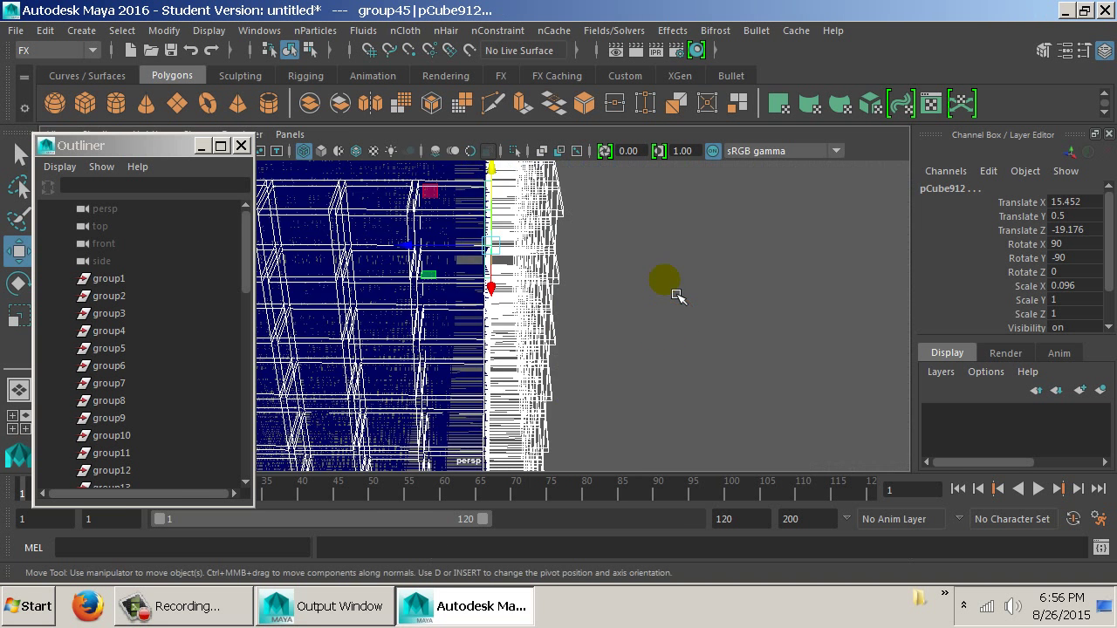
key(5)
click(678, 298)
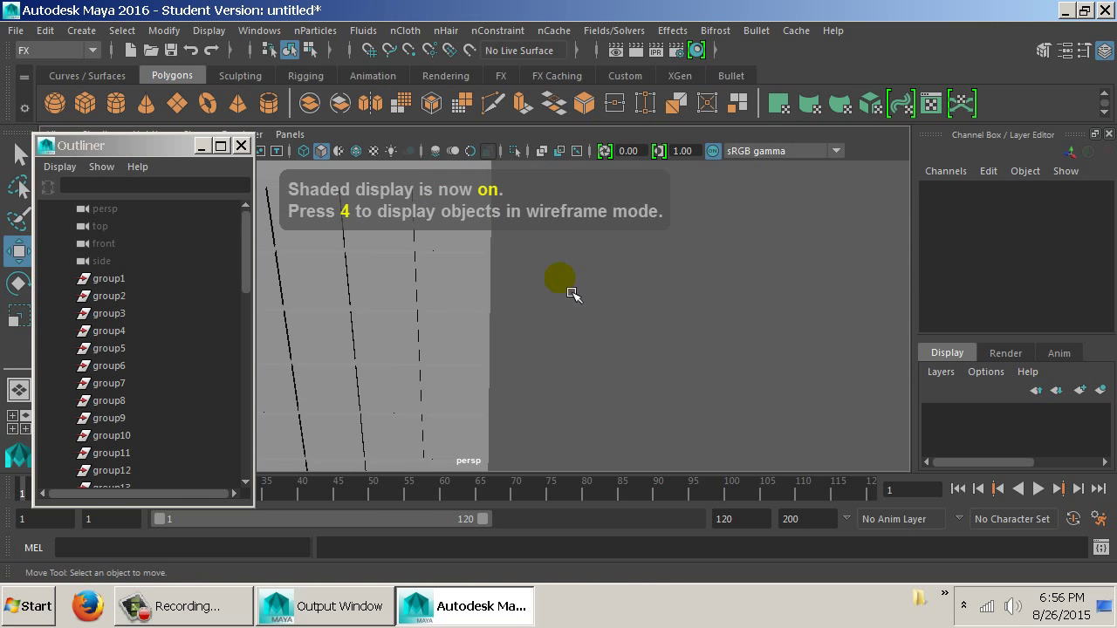
scroll(572, 295, down, 5)
click(661, 337)
scroll(665, 320, up, 3)
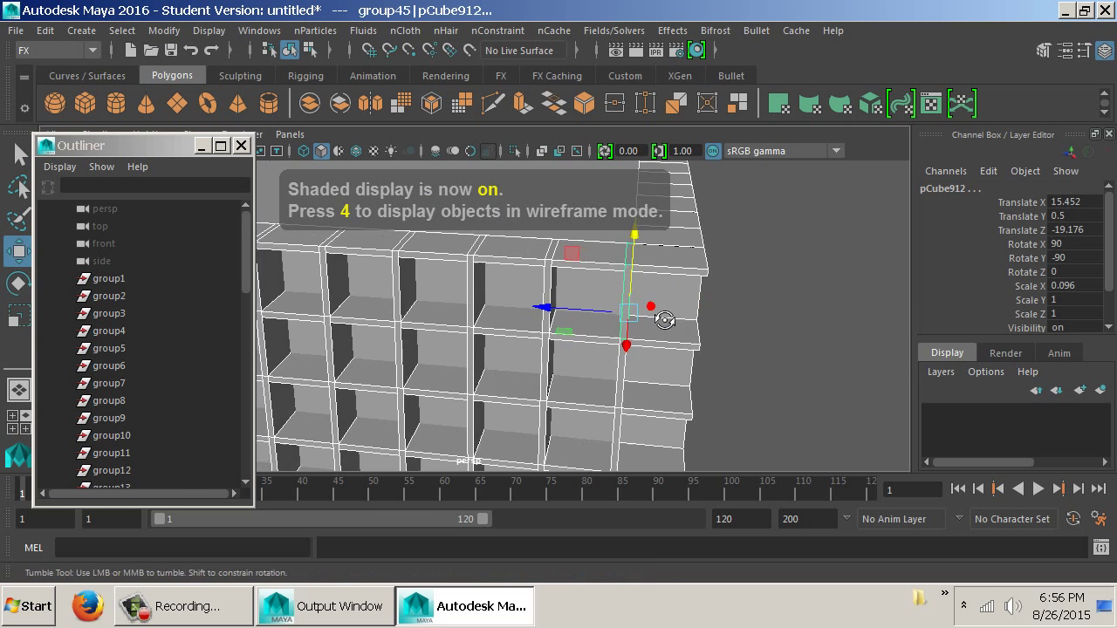
drag(666, 321, 636, 278)
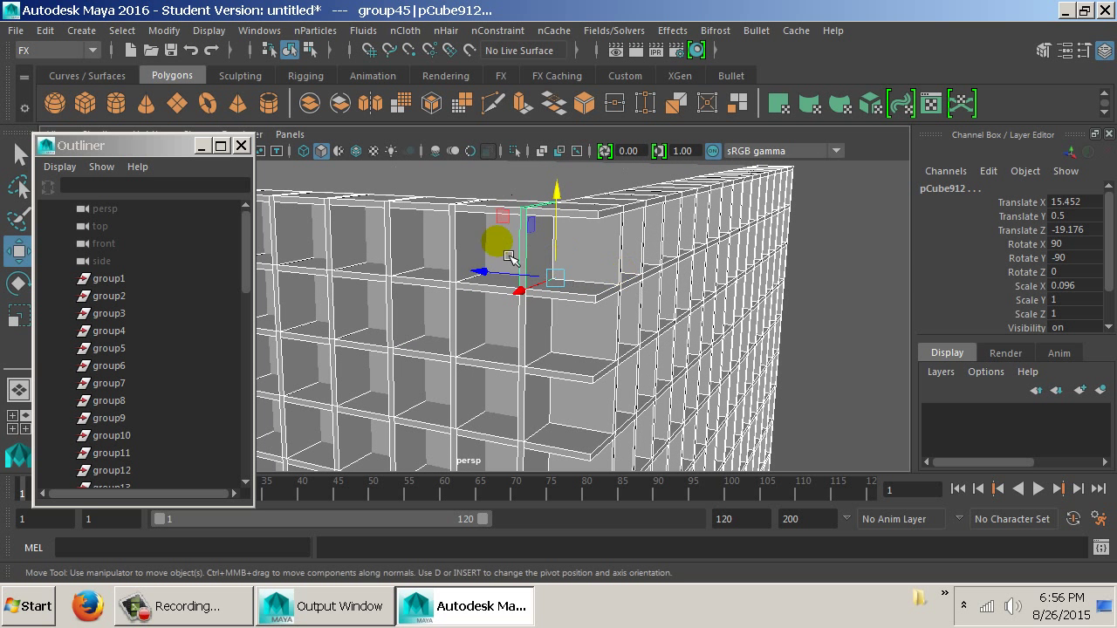
Try removing the outer panels once more and inspect the exposed corner and the block's interior
key(4)
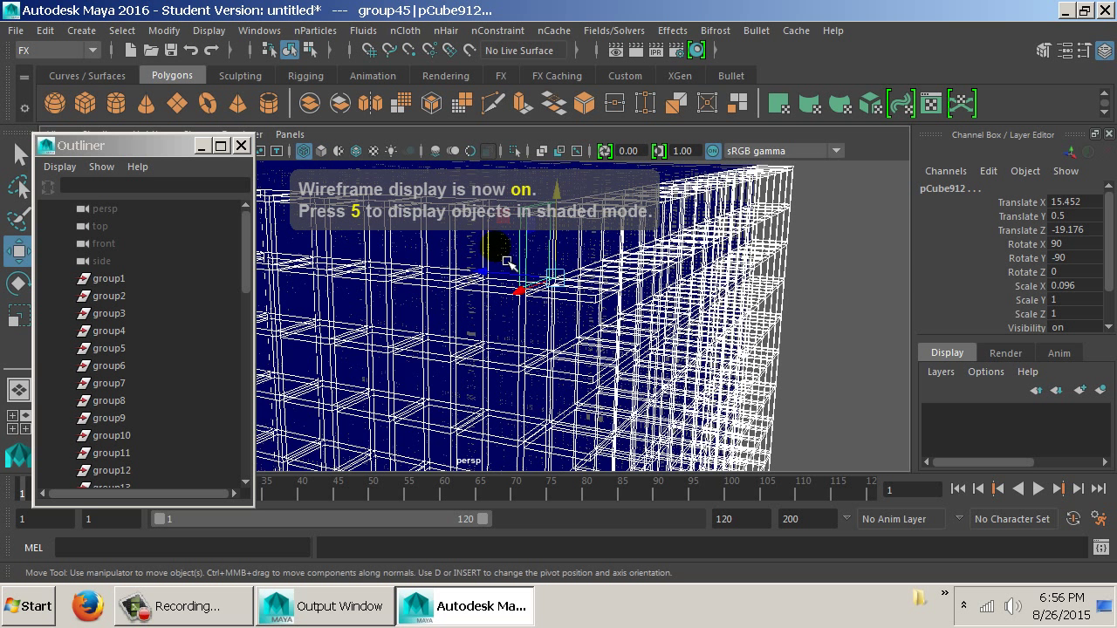
click(511, 260)
key(5)
click(529, 267)
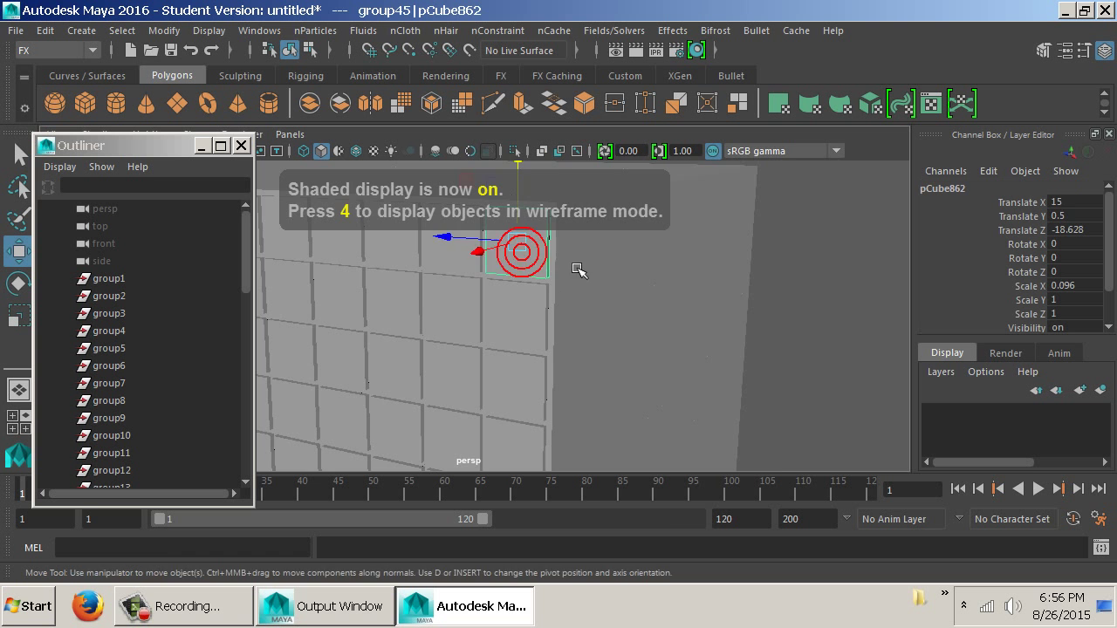
click(578, 277)
drag(573, 305, 561, 250)
Undo the removal of the outer panels and the selection changes made around it
key(ctrl+z)
key(ctrl+z)
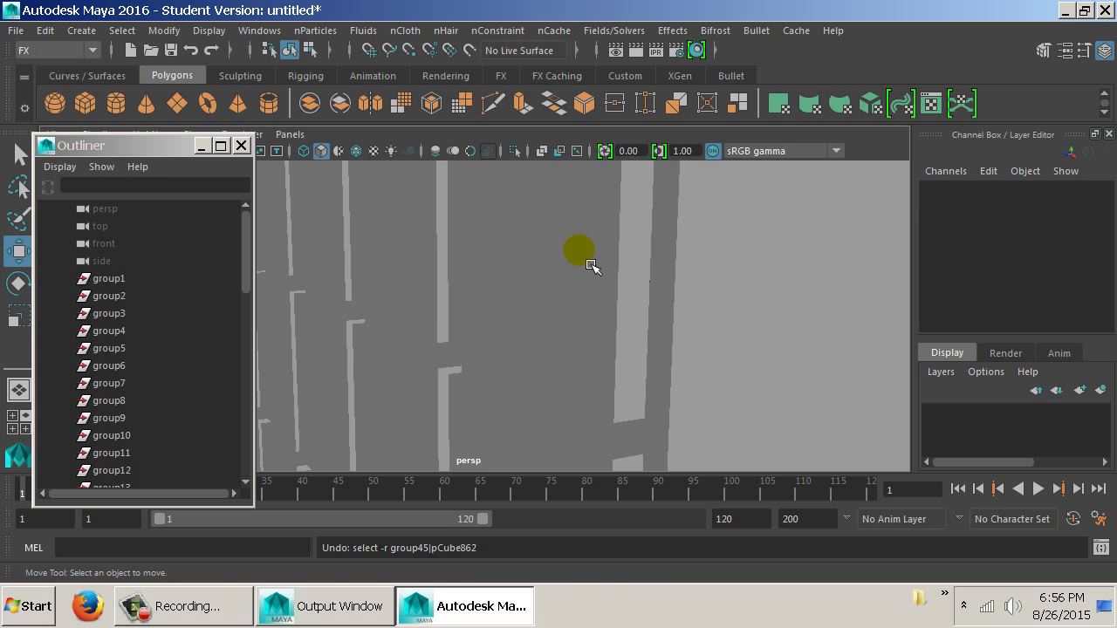
key(ctrl+z)
key(ctrl+z)
key(ctrl+z)
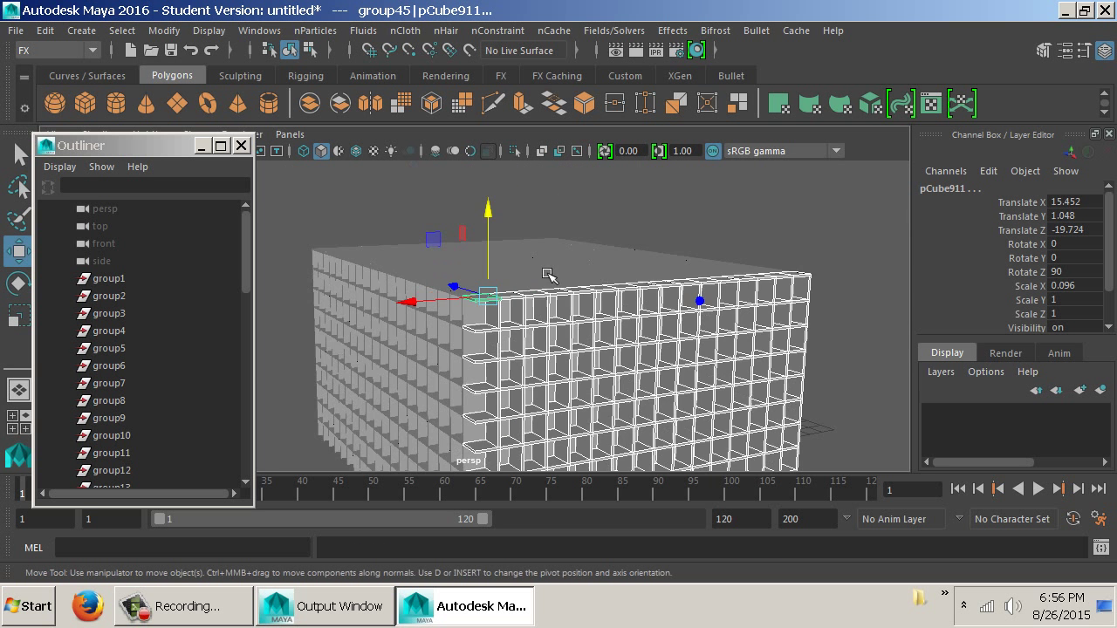
key(ctrl+z)
key(ctrl+z)
Delete the empty groups group1 through group35 from the scene
drag(360, 221, 790, 500)
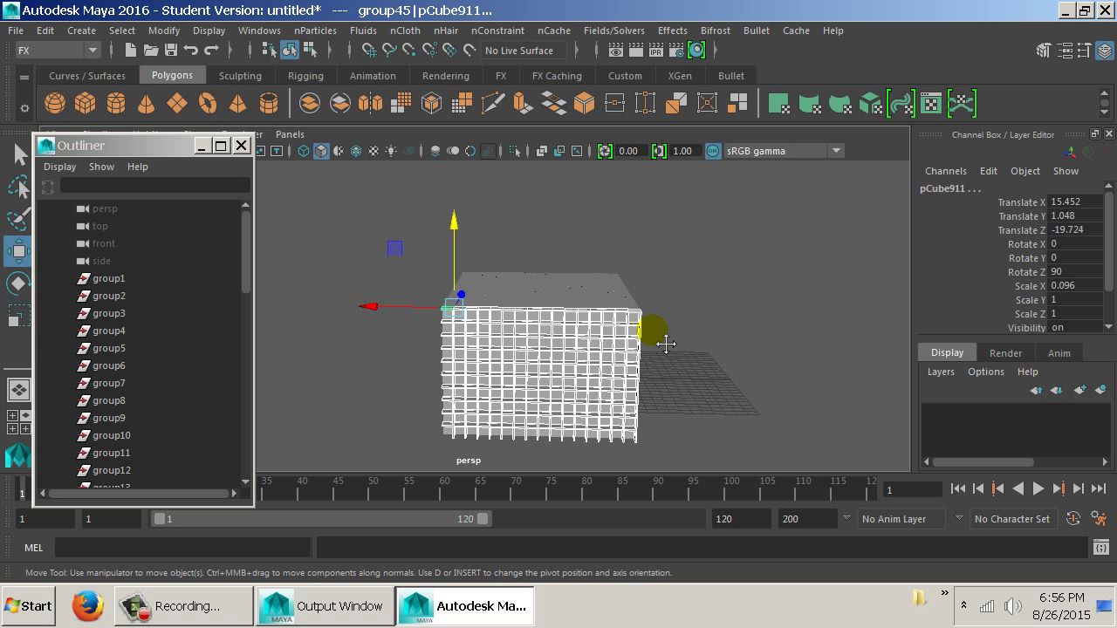
key(ctrl+z)
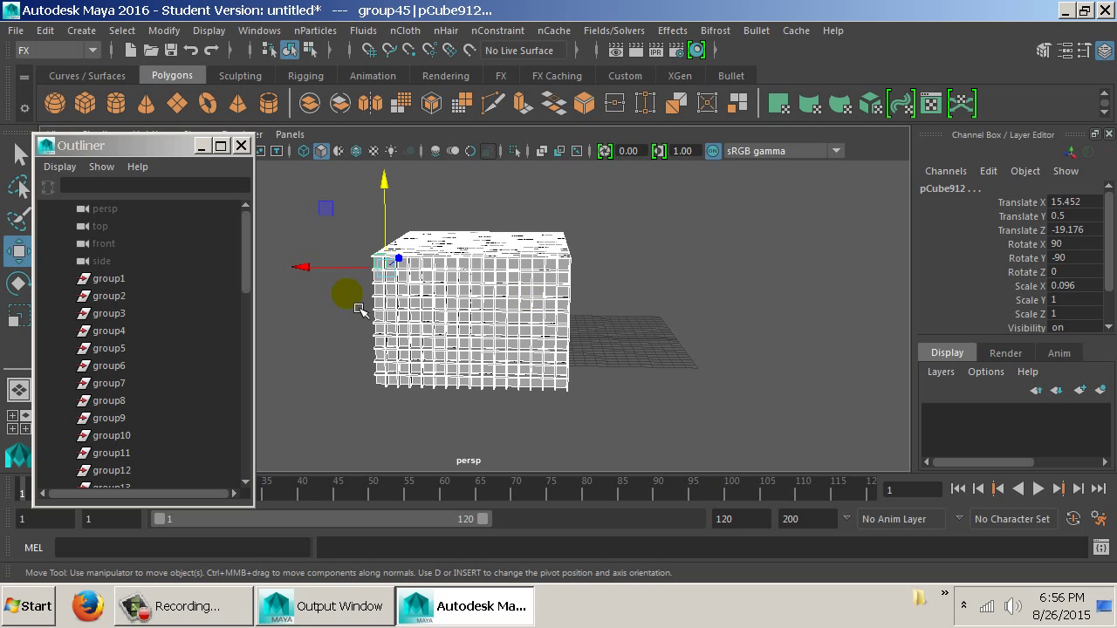
click(170, 277)
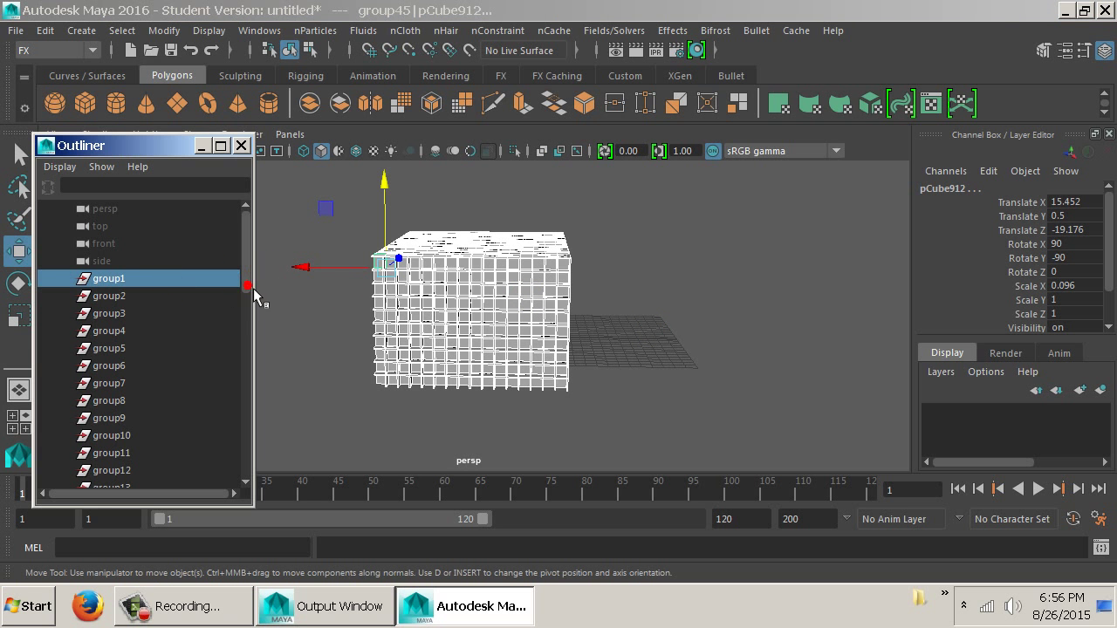
drag(246, 288, 206, 405)
shift+click(143, 352)
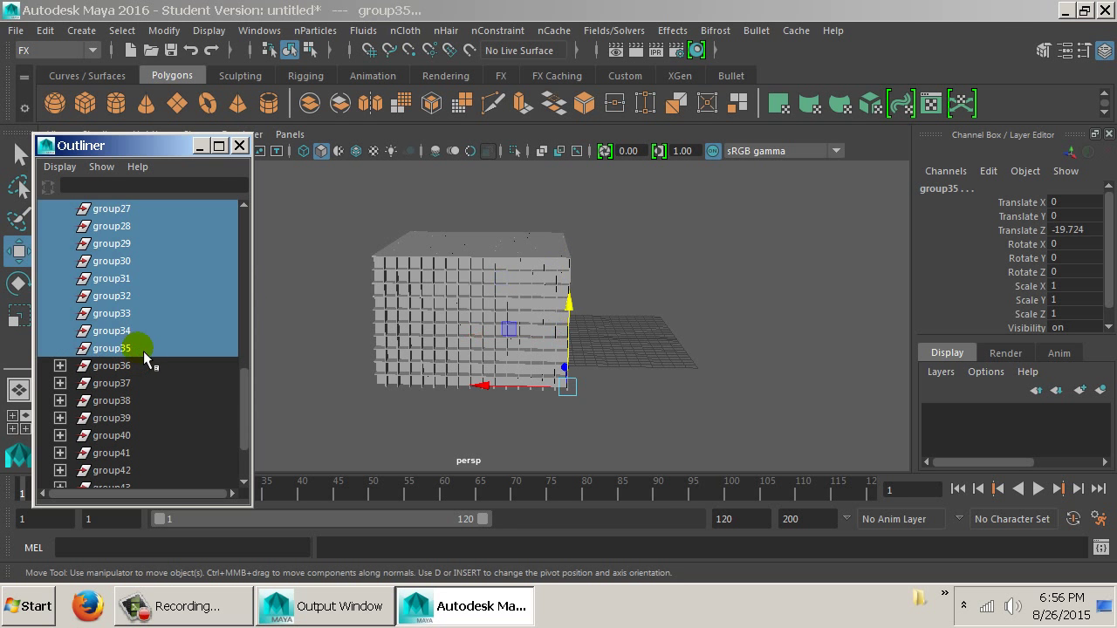
key(Delete)
Select all of the block's panels and unparent them from their groups
drag(323, 181, 559, 347)
click(427, 316)
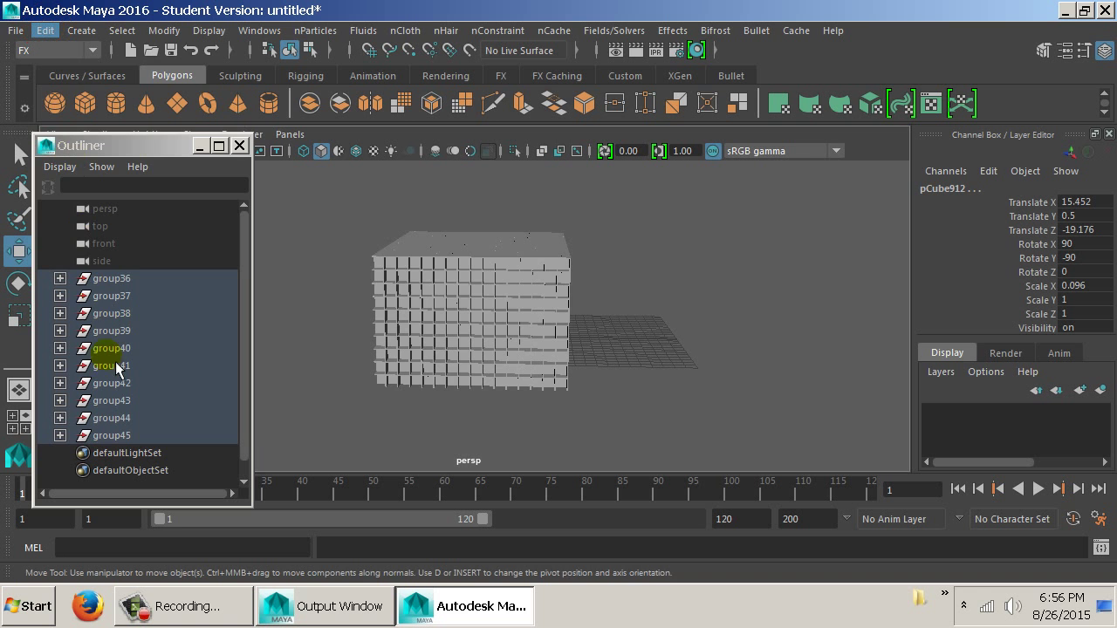
click(45, 30)
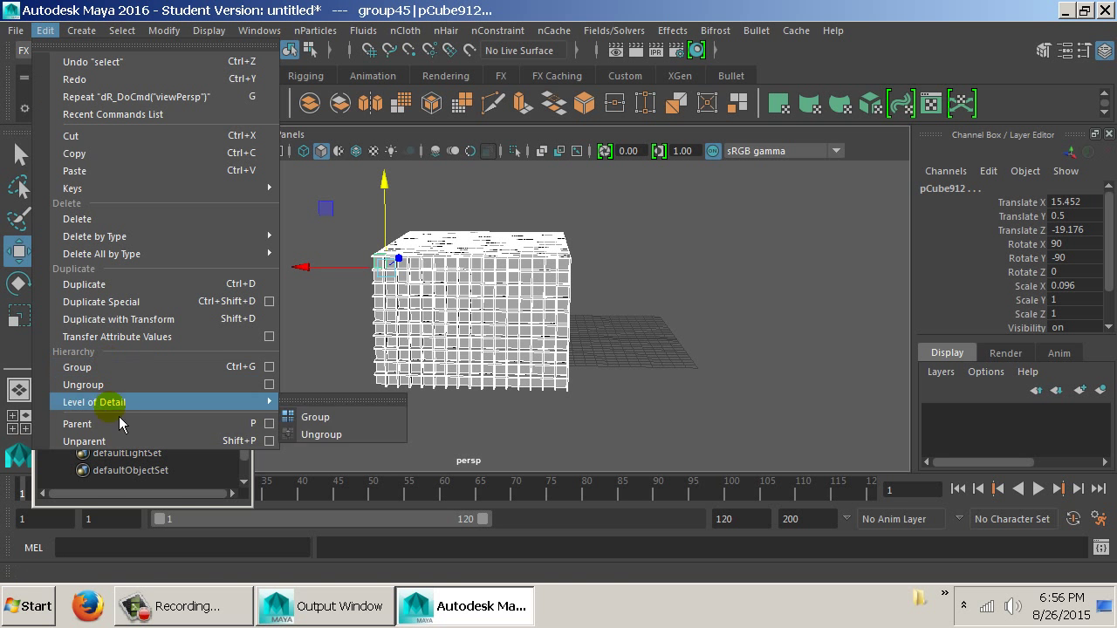
click(103, 443)
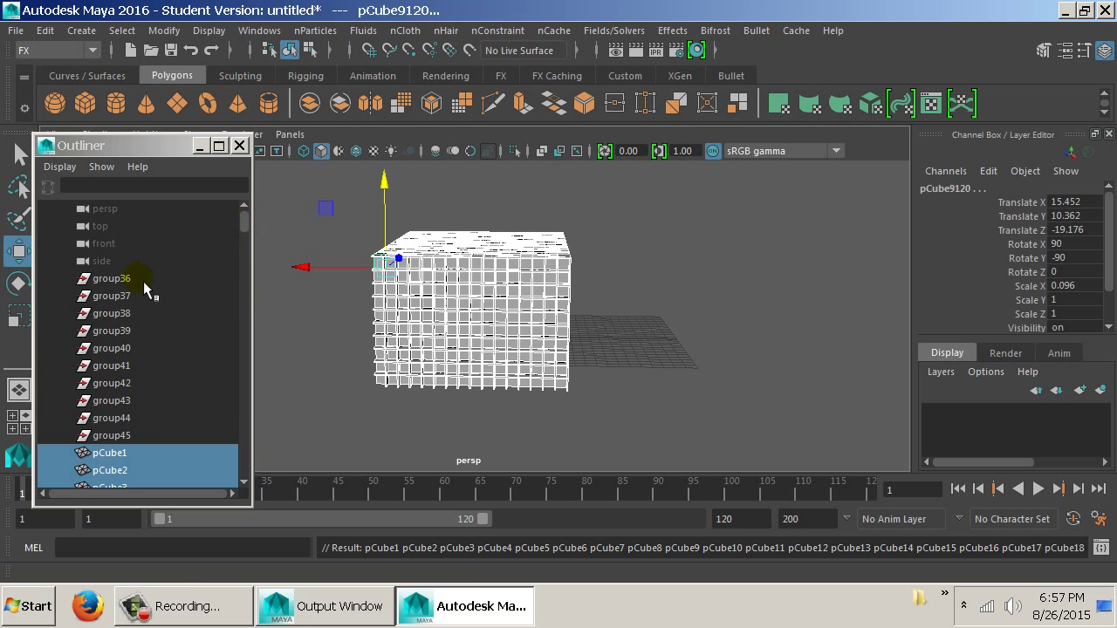
Delete the emptied groups group36 through group45, leaving only the loose panels
drag(144, 281, 131, 431)
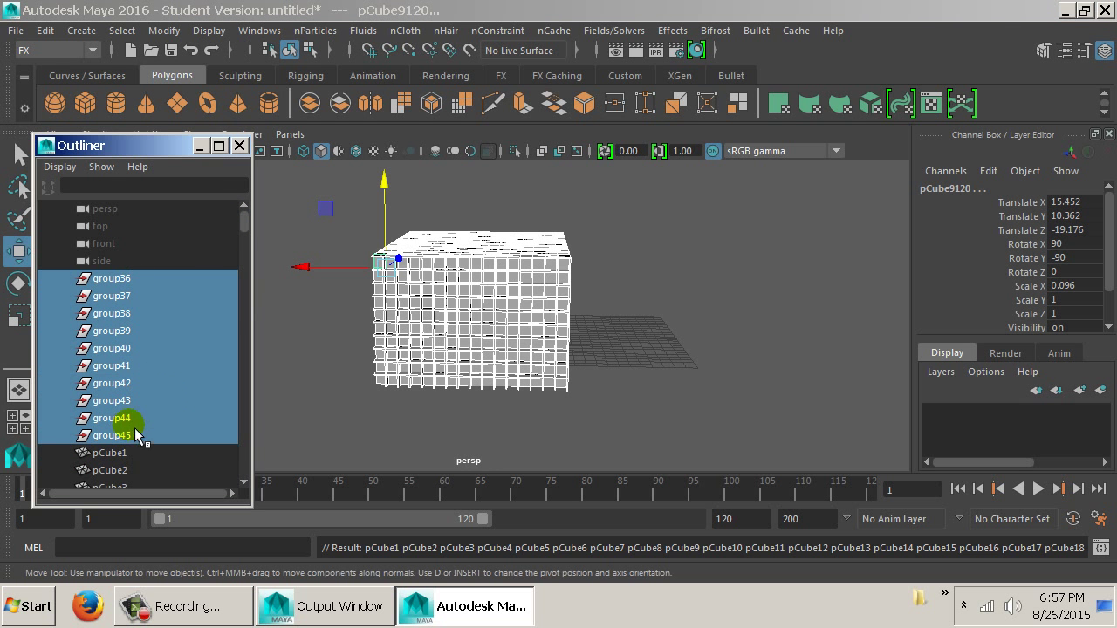
drag(309, 419, 644, 200)
click(367, 310)
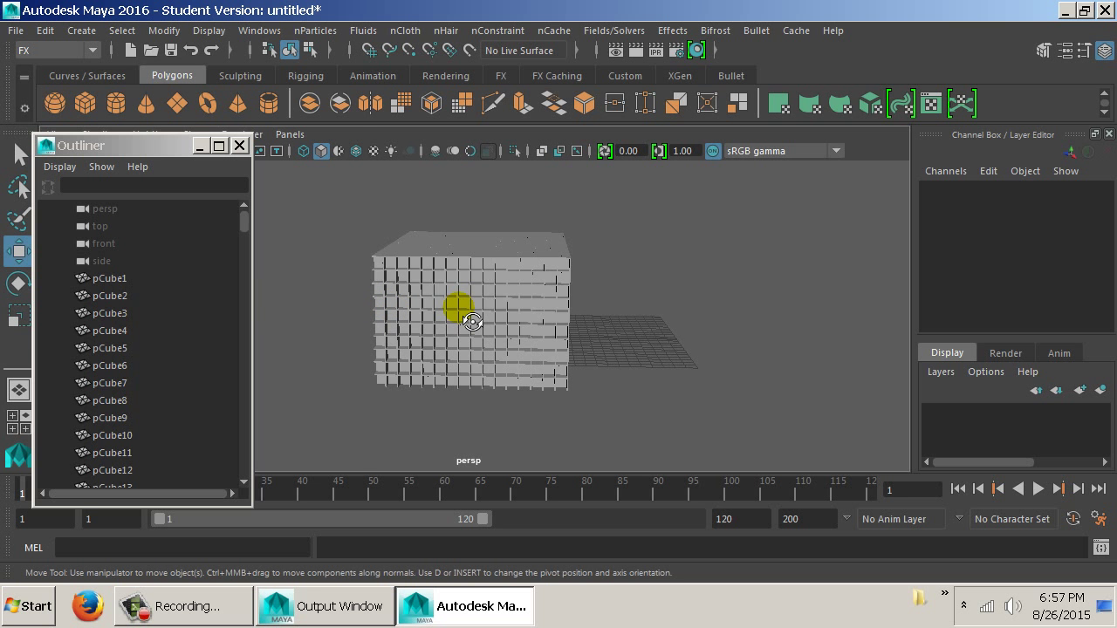
Select every panel of the block and center their pivots
drag(472, 321, 419, 312)
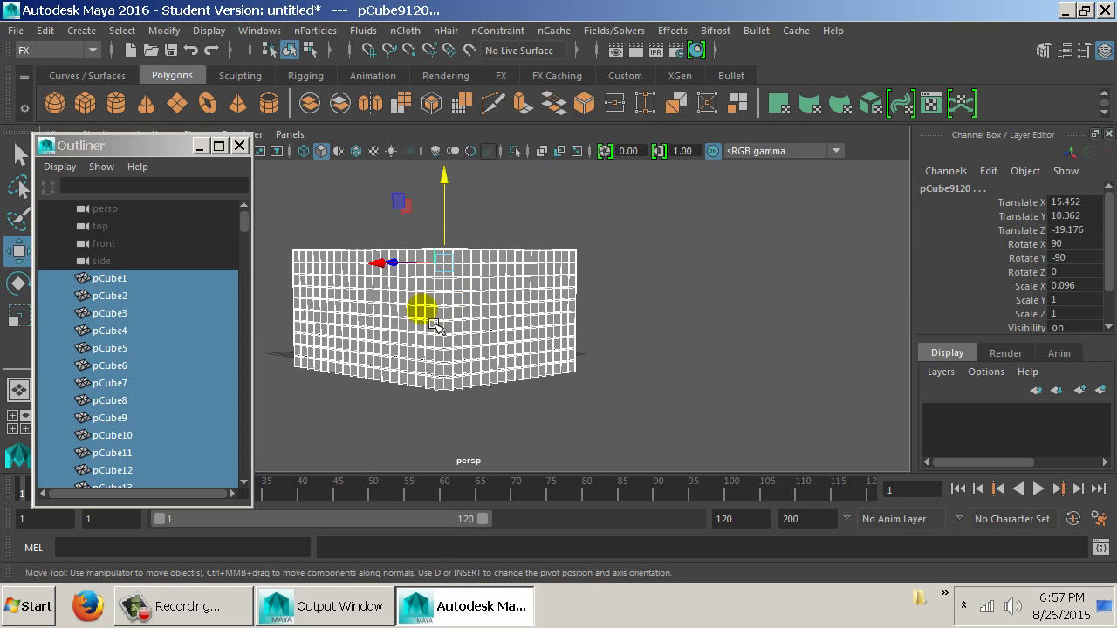
click(178, 33)
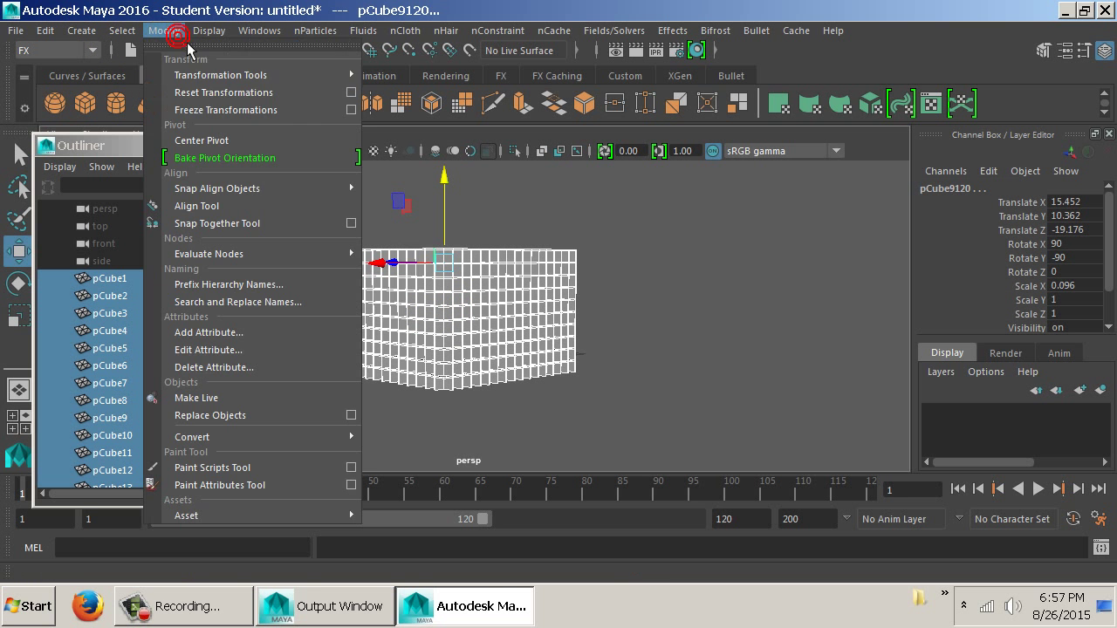
click(206, 142)
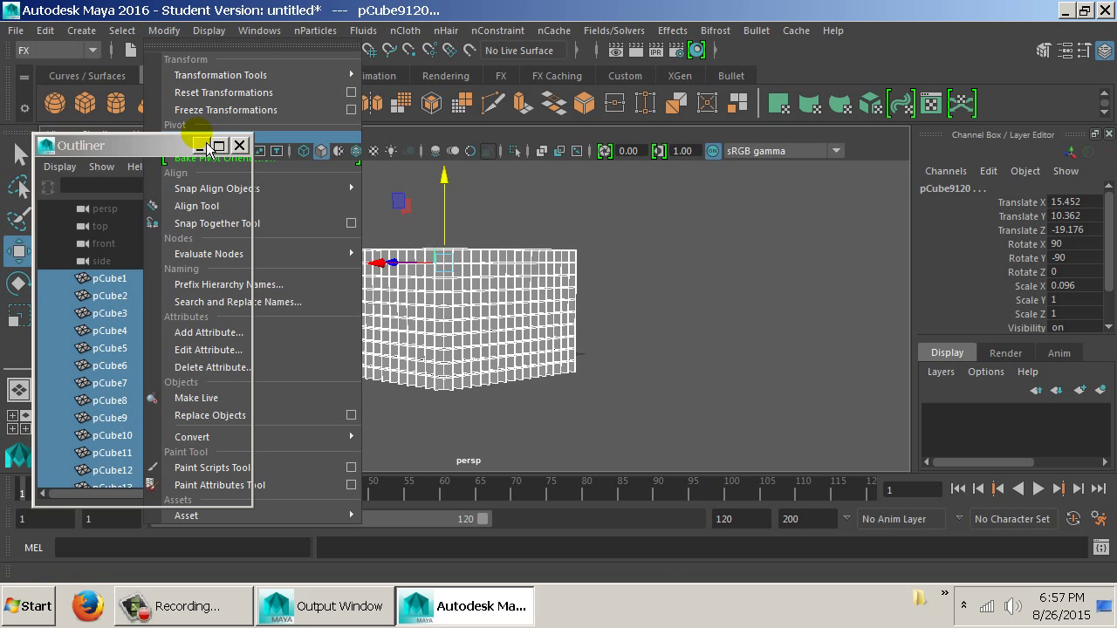
Freeze only the scale of the selected panels, with translate and rotate excluded from the freeze
click(163, 32)
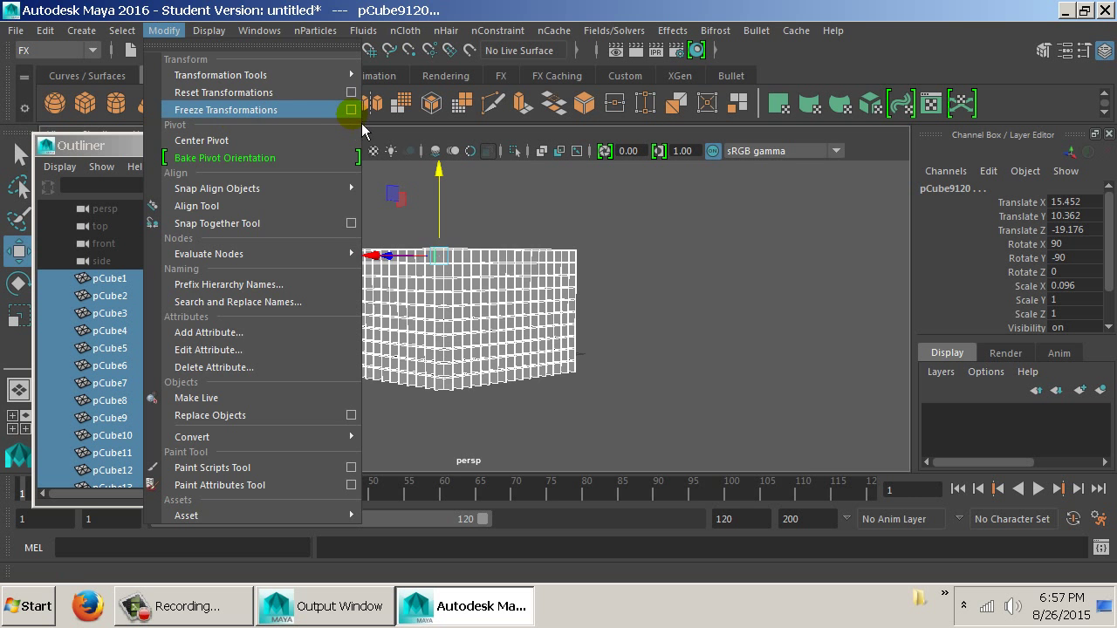
click(352, 110)
click(569, 267)
click(565, 252)
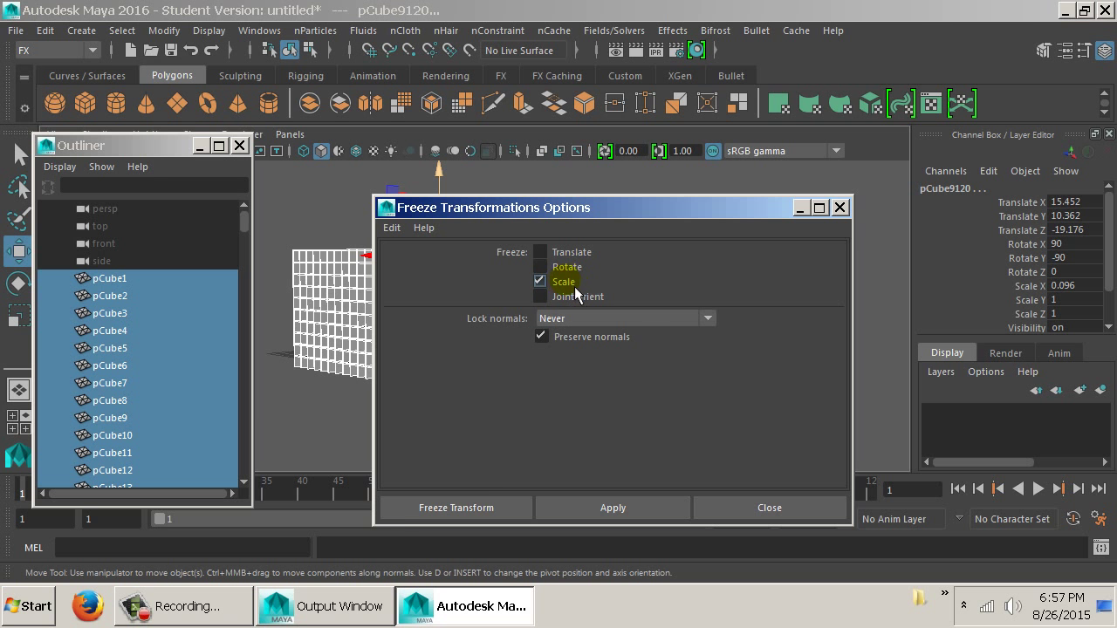
click(460, 508)
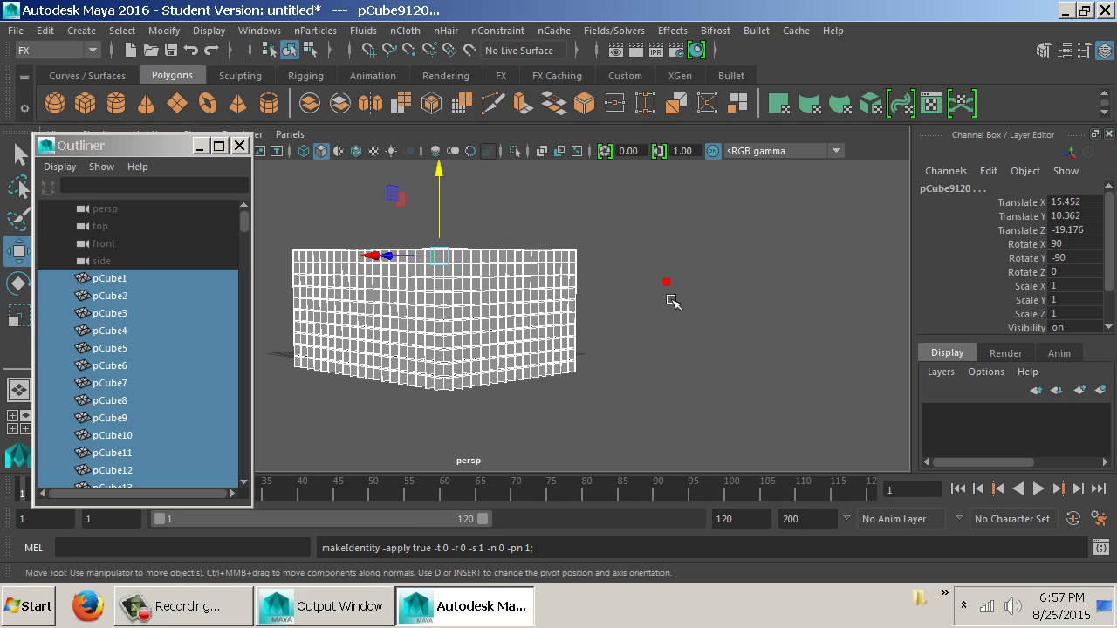
Duplicate all the panels and move the copied block along X to a Translate X of about -32.8
drag(669, 292, 549, 309)
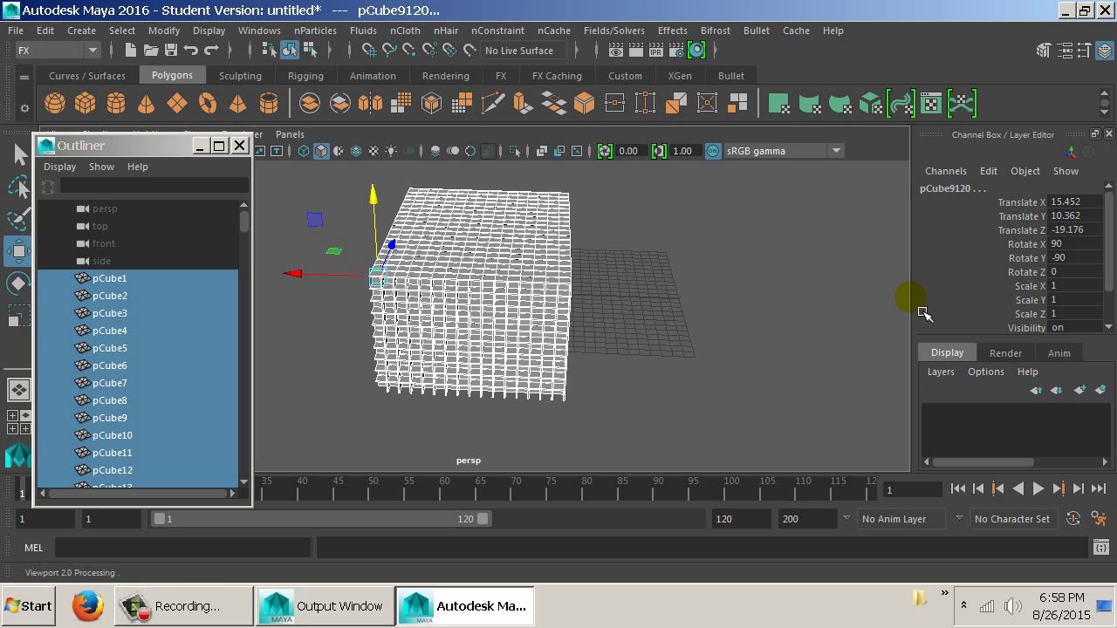
drag(924, 314, 919, 306)
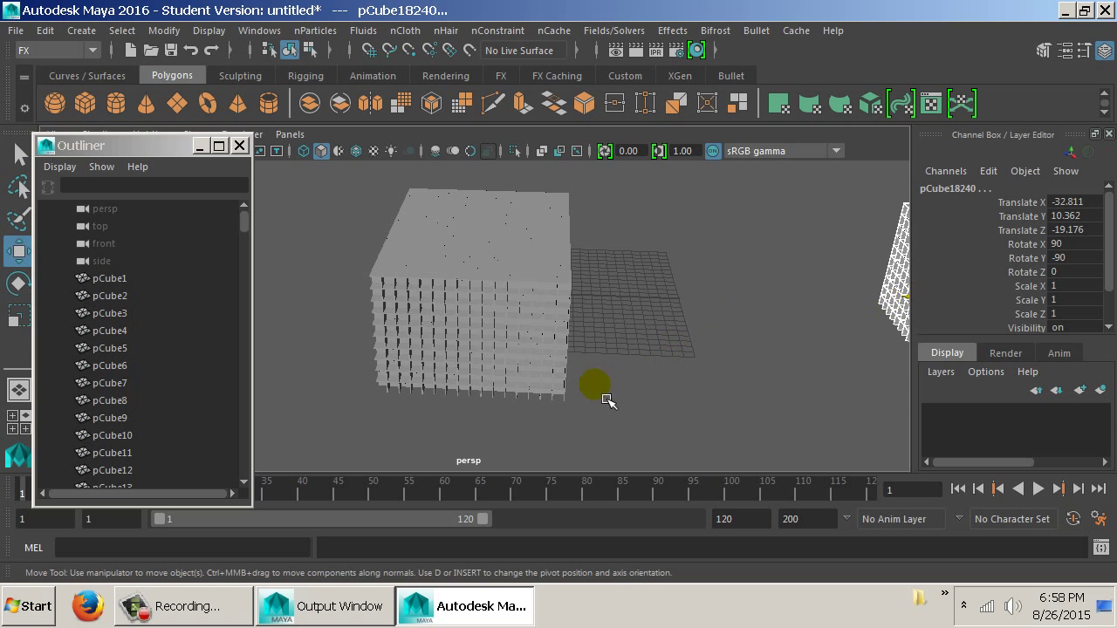
Create a Bullet rigid set named bulletRigidSet from the original block's panels, with an output mesh and hidden input geometry
drag(589, 413, 360, 208)
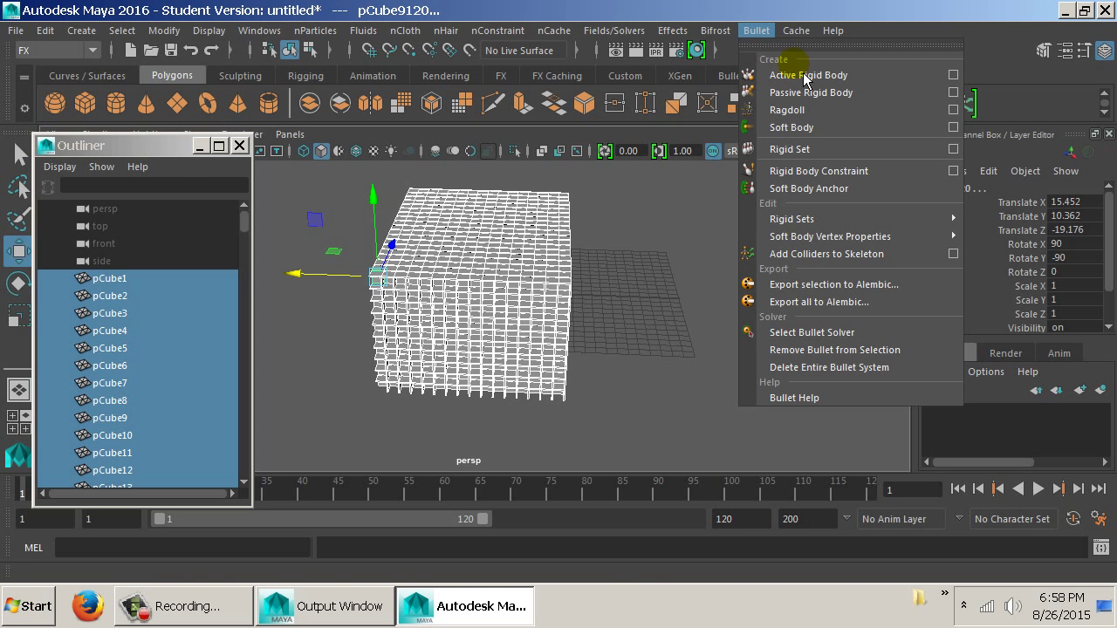
click(953, 149)
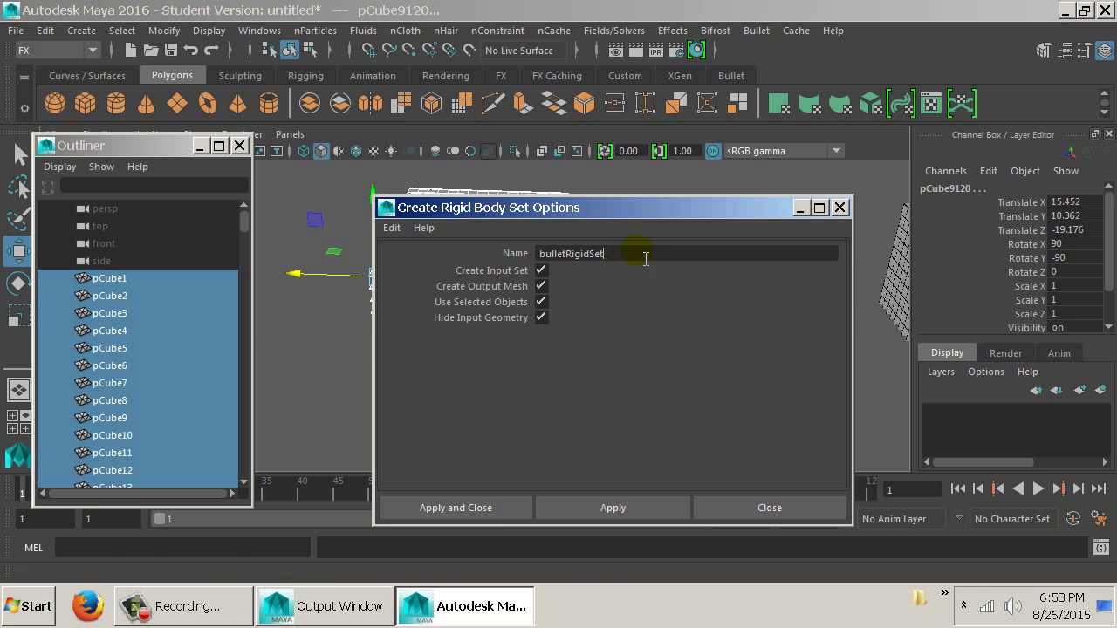
click(496, 508)
key(Return)
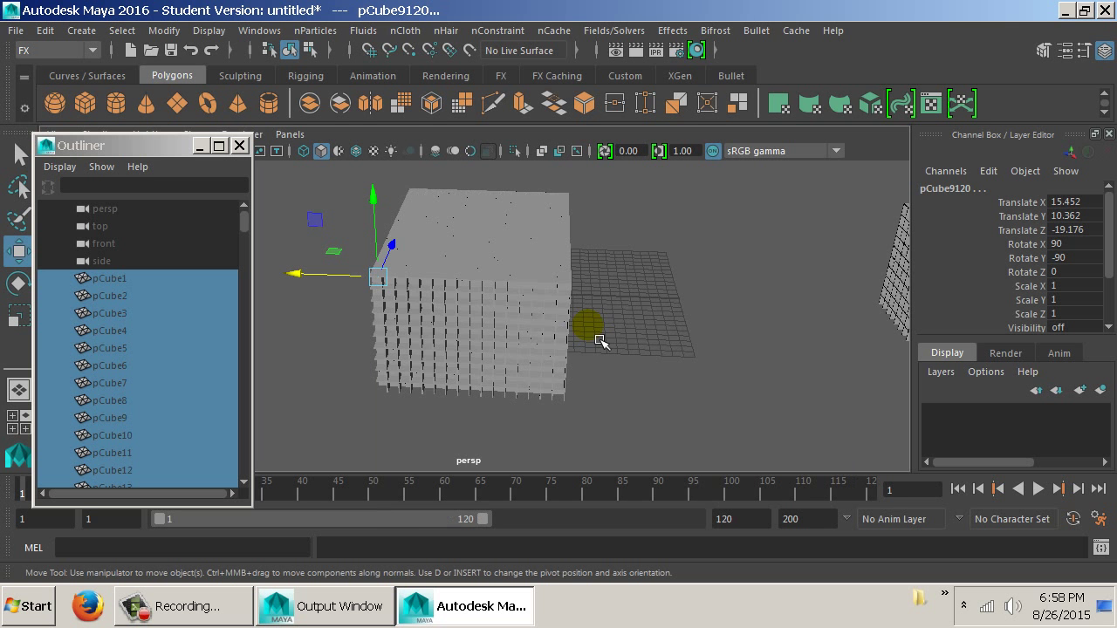
click(630, 327)
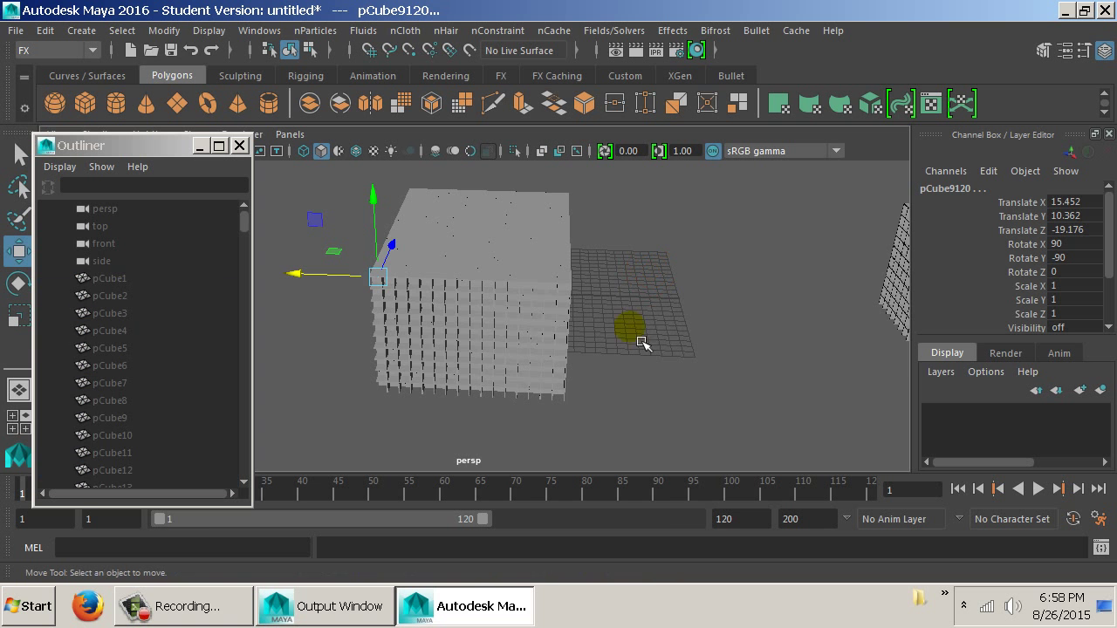
drag(585, 332, 647, 306)
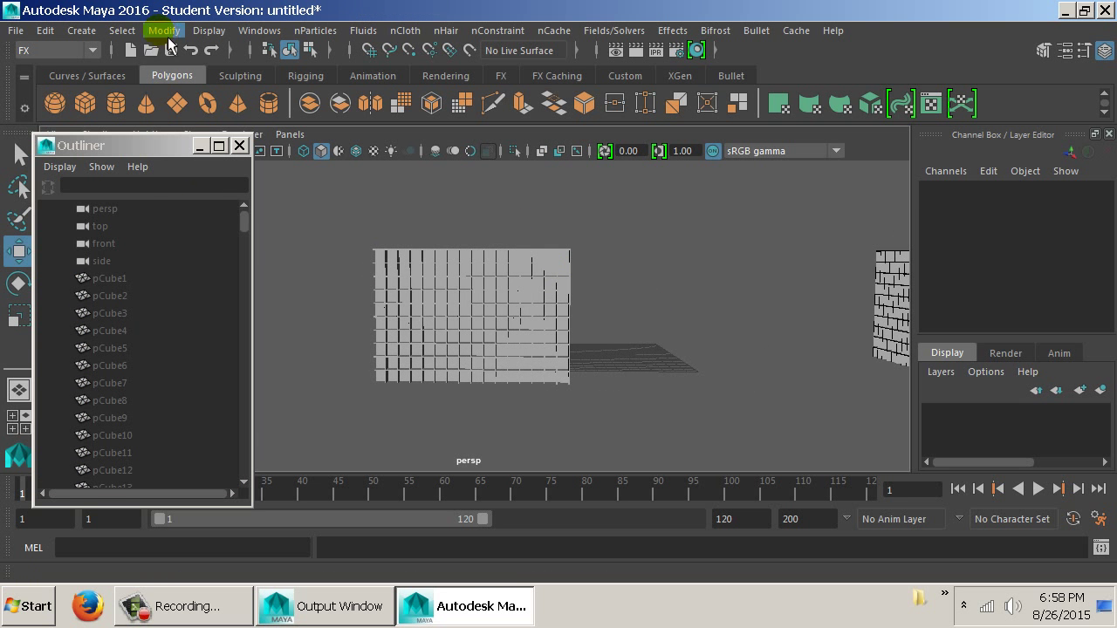
Select the Bullet solver and enable its ground plane
drag(248, 216, 206, 490)
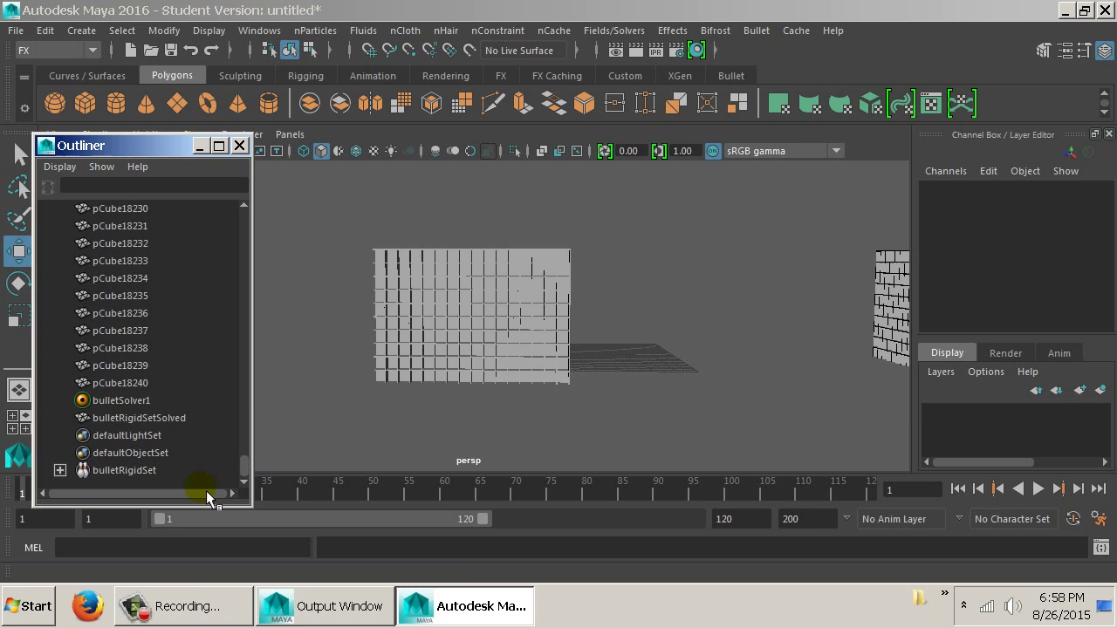
click(152, 404)
key(ctrl+a)
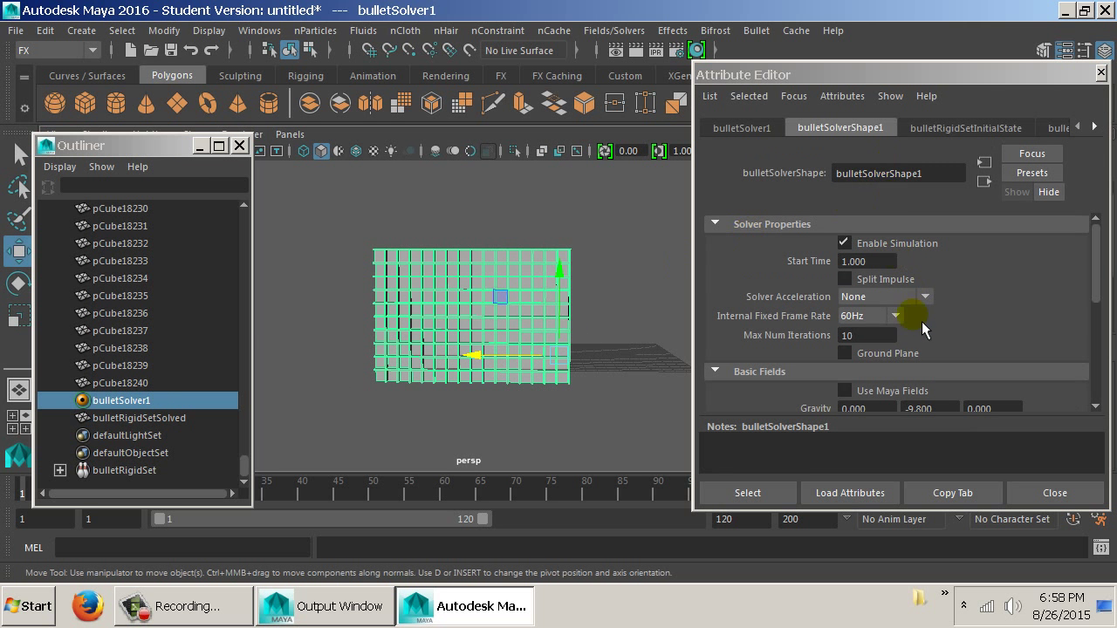
click(898, 354)
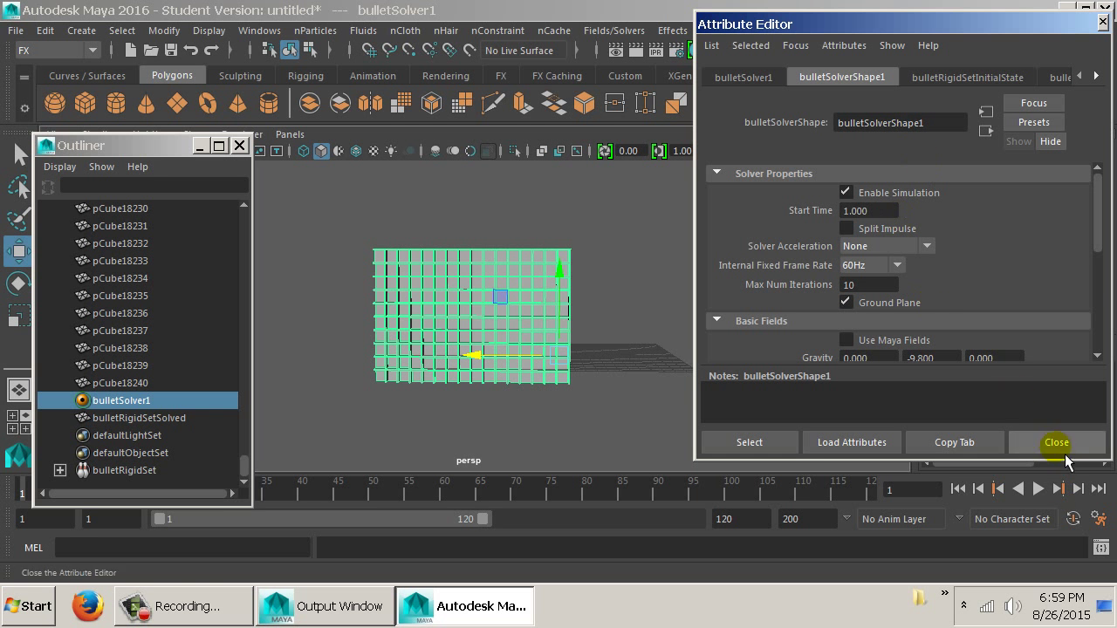
Play the simulation for a few frames, close the Outliner and examine the block's panels up close around its corner
click(1037, 490)
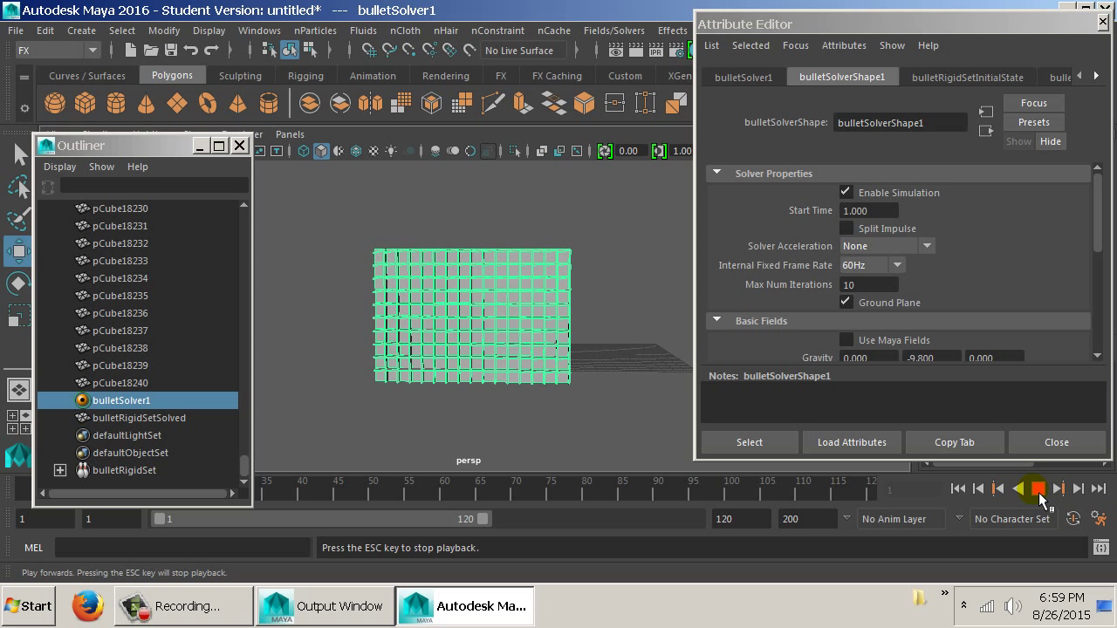
click(1038, 490)
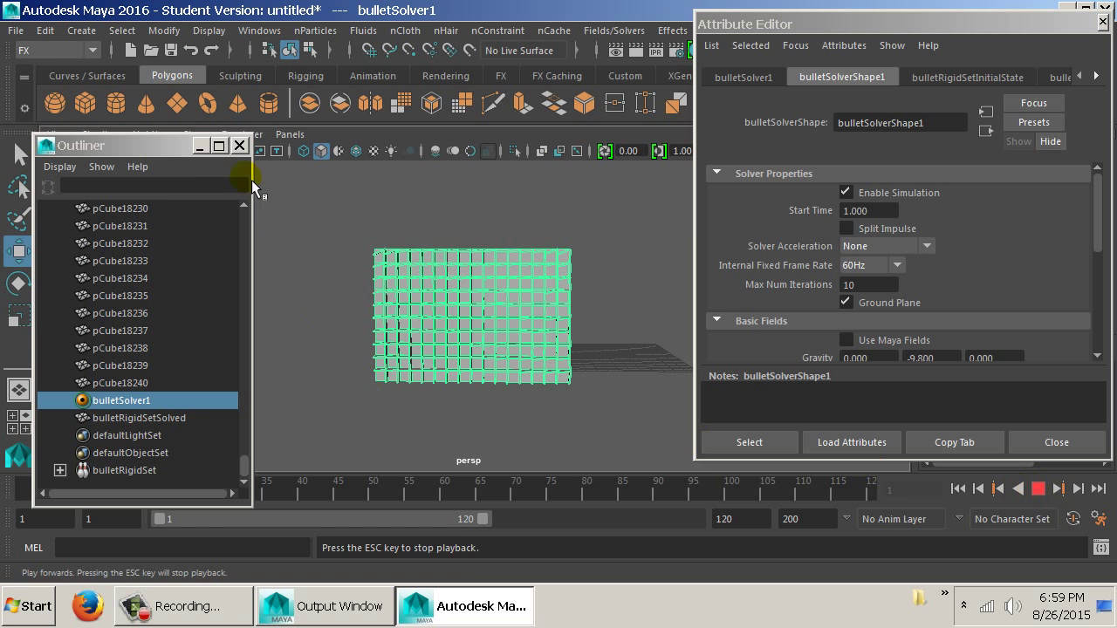
click(245, 148)
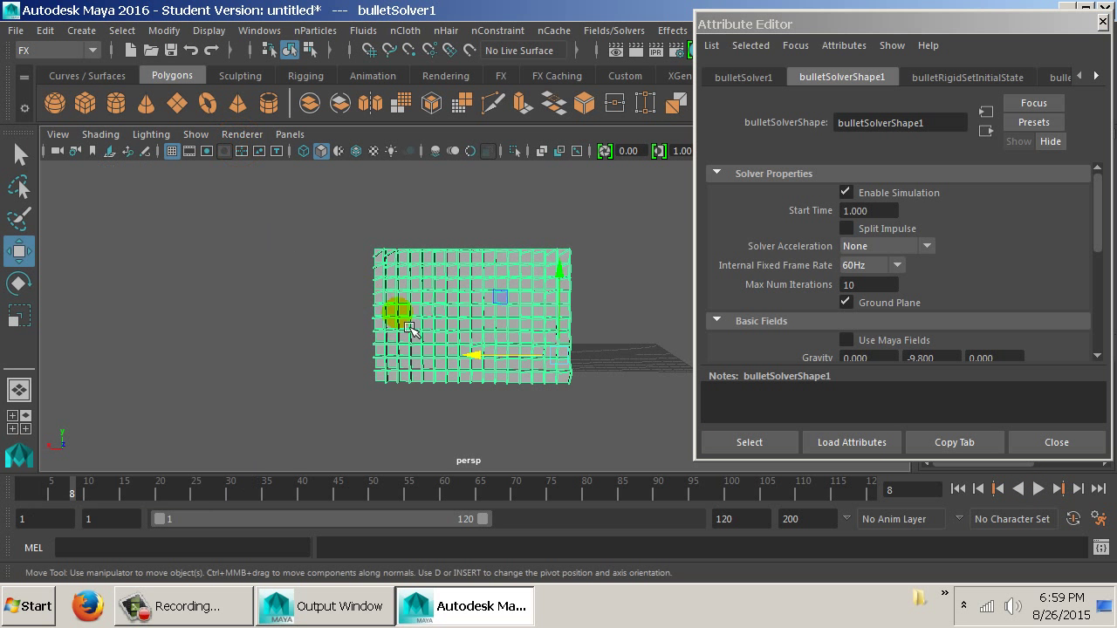
drag(481, 395, 803, 401)
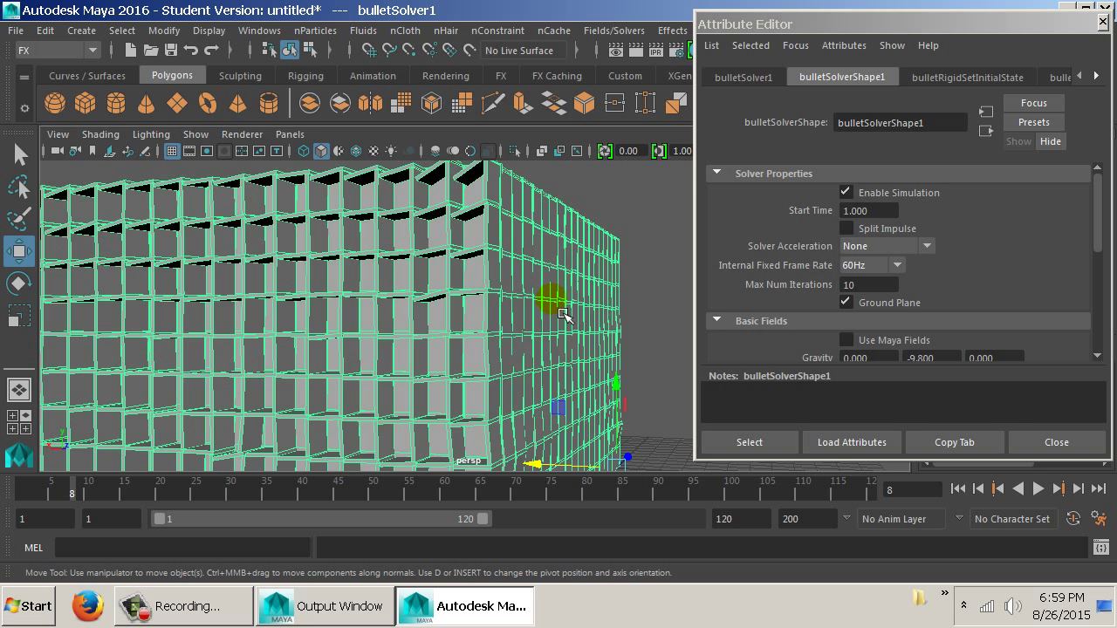
drag(581, 297, 546, 319)
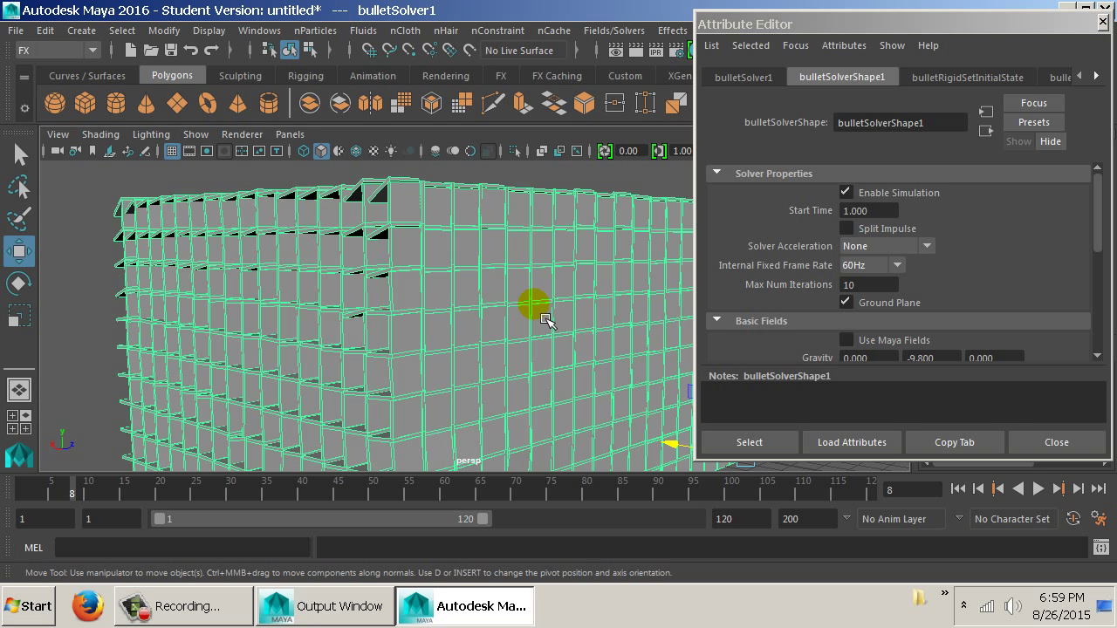
Set the Bullet solver's internal fixed frame rate to 240Hz
click(864, 266)
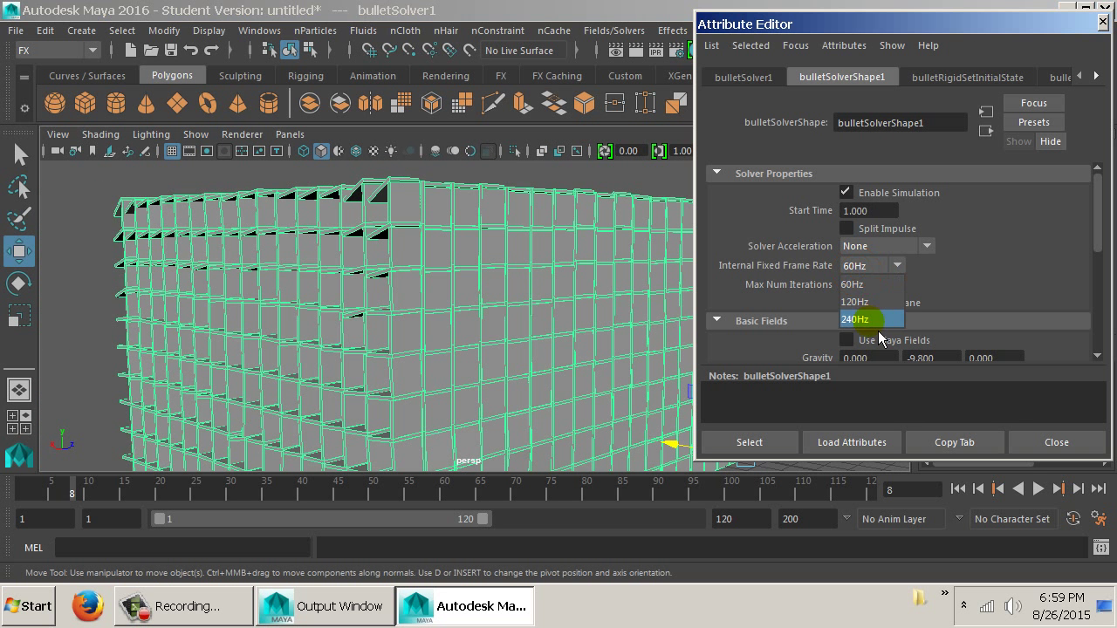
click(871, 320)
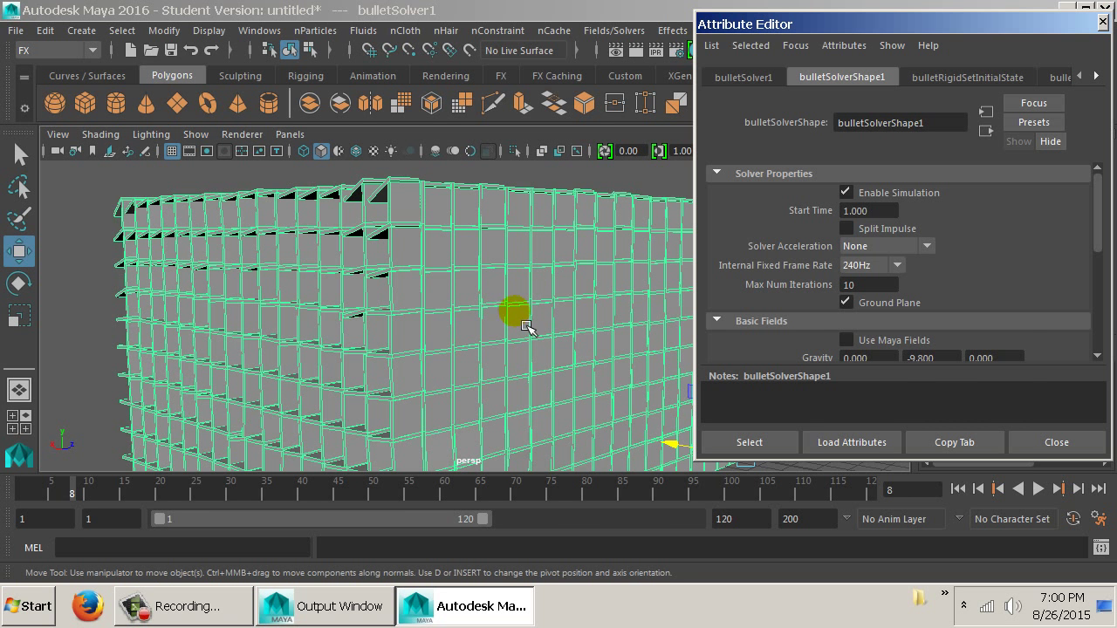
Save the scene as a new Maya Binary file named Cool_002
click(389, 7)
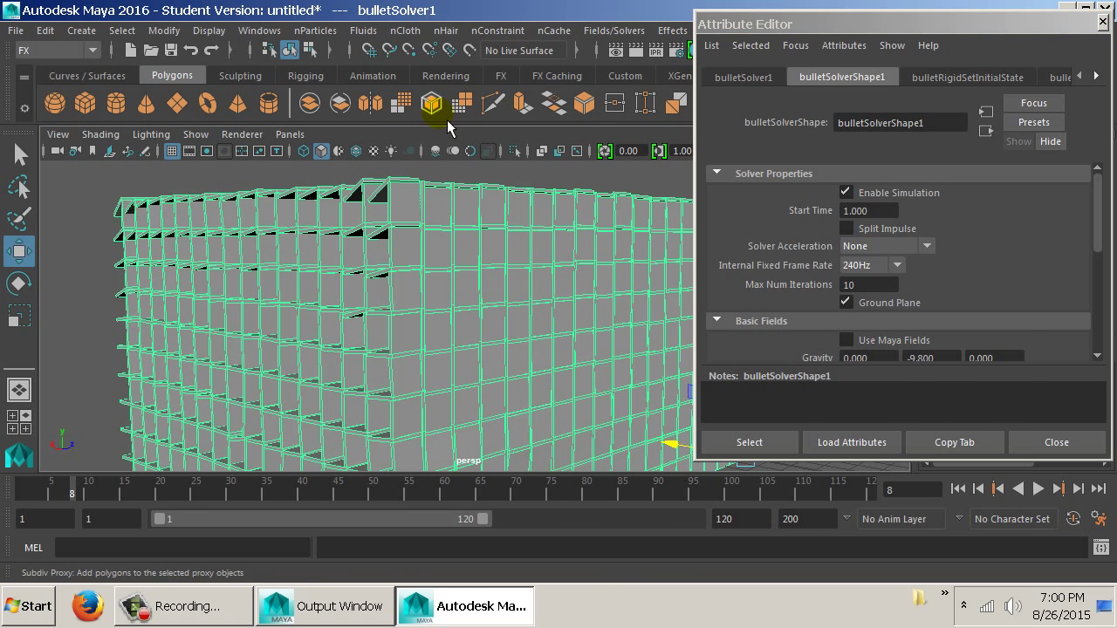
key(ctrl+shift+s)
text(Cool_002)
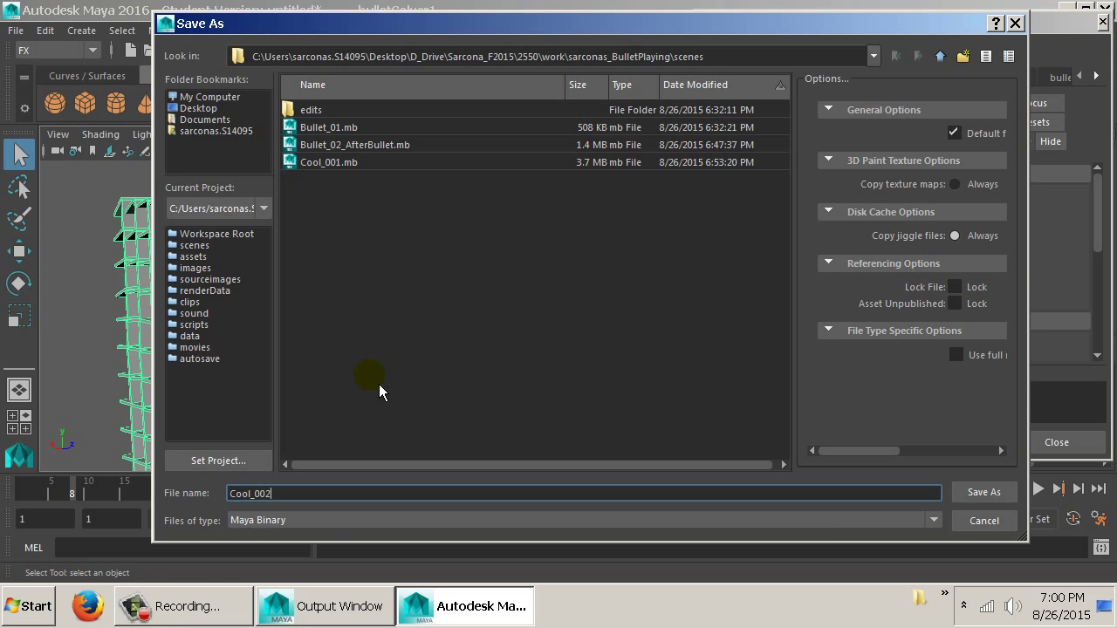
key(Return)
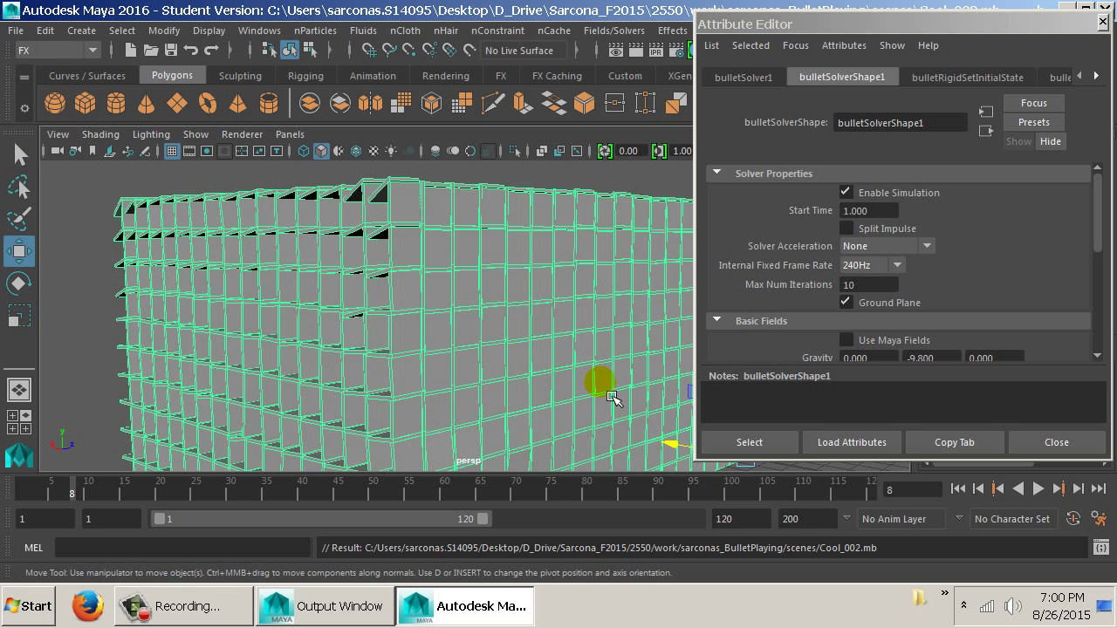
Start a new scene without saving the changes and create a polygon cylinder at the grid's centre
scroll(640, 337, down, 5)
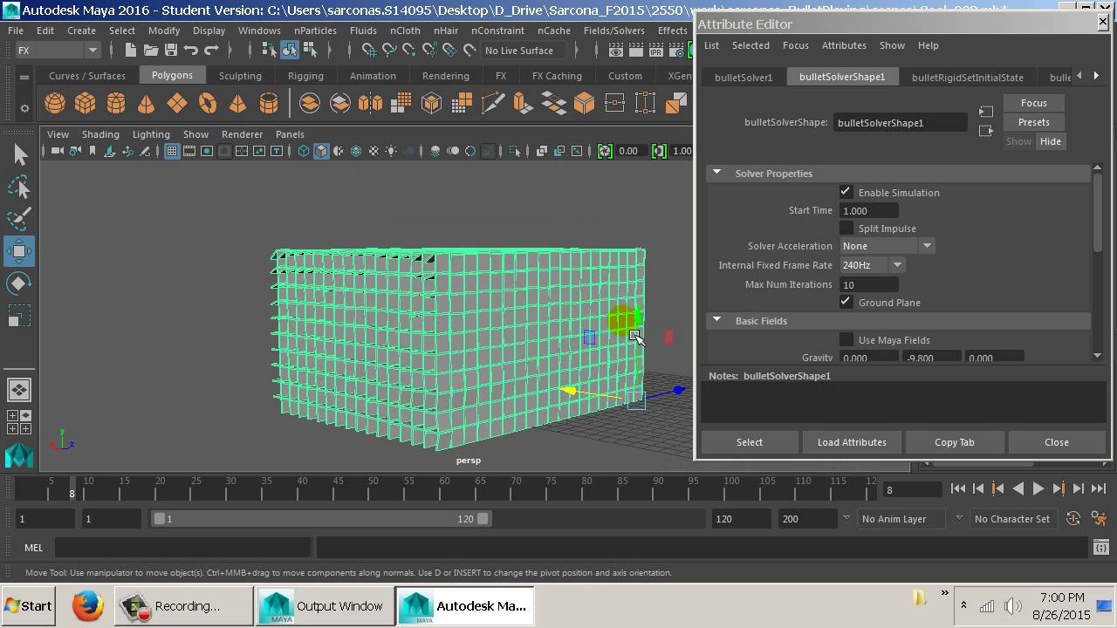
drag(623, 324, 395, 289)
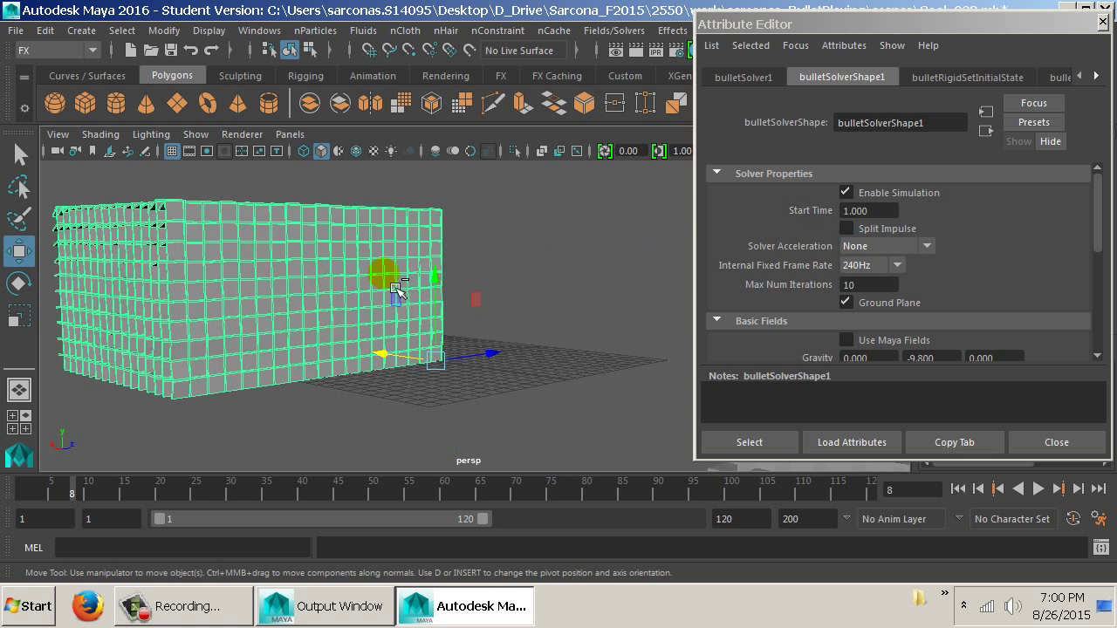
key(ctrl+n)
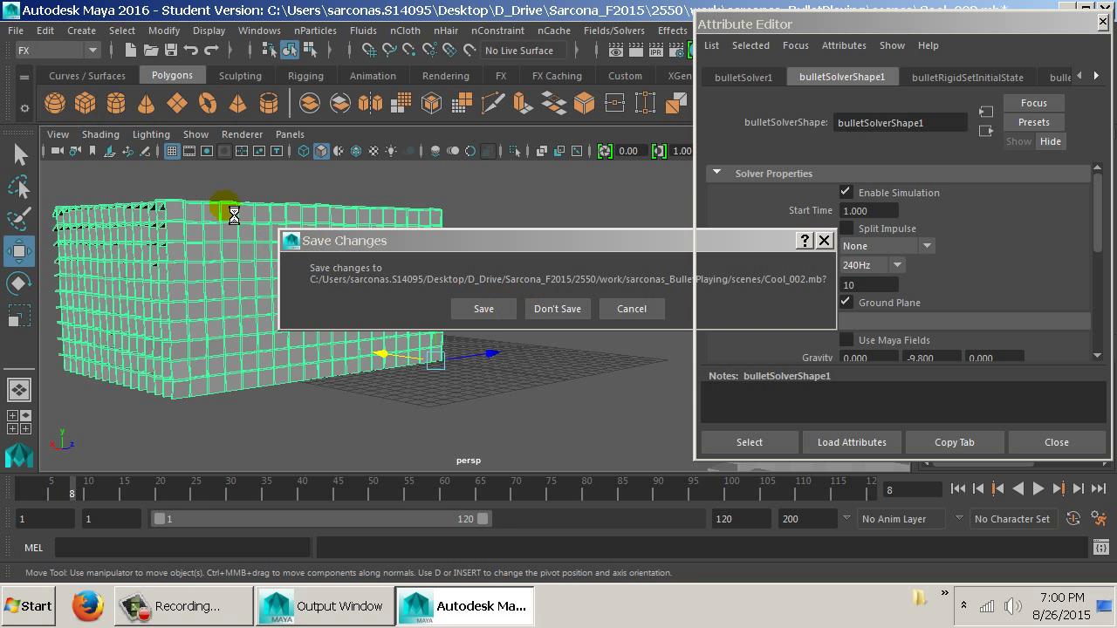
click(116, 104)
key(w)
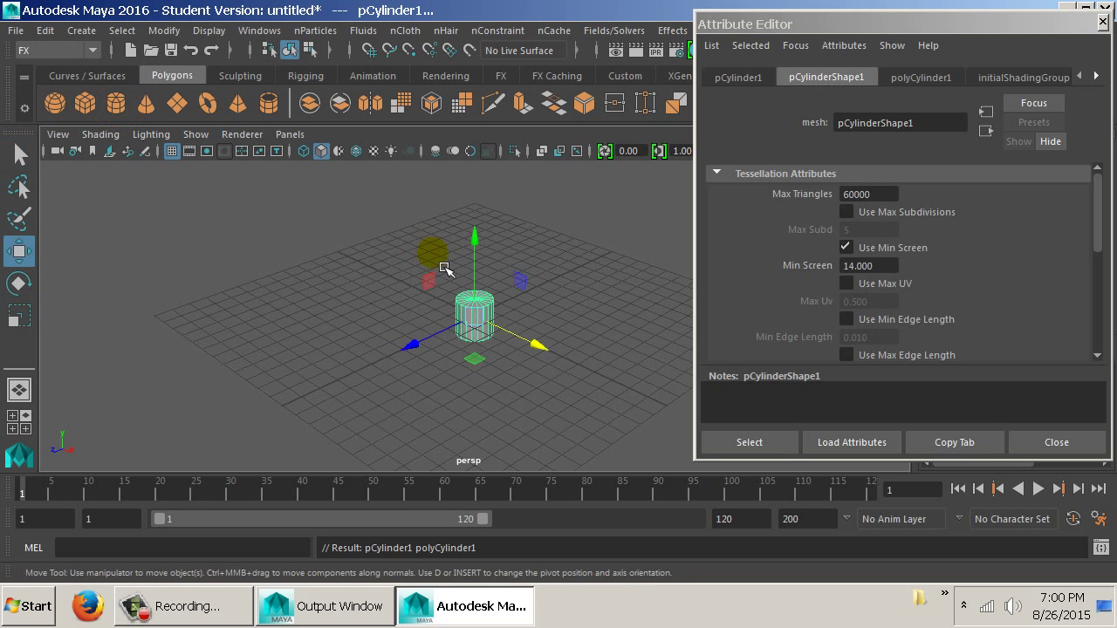
Duplicate the cylinder, raise the copy onto the first one and scale it into a wide, thin disc on top
key(f)
key(ctrl+d)
mouse_move(474, 279)
mouse_down()
mouse_move(474, 224)
mouse_move(460, 244)
mouse_move(463, 284)
mouse_up()
key(r)
key(f)
drag(457, 207, 492, 274)
key(w)
drag(576, 233, 602, 264)
Duplicate the column and disc pair, raise it about 3.374 units and repeat the duplication until seven levels are stacked
key(ctrl+d)
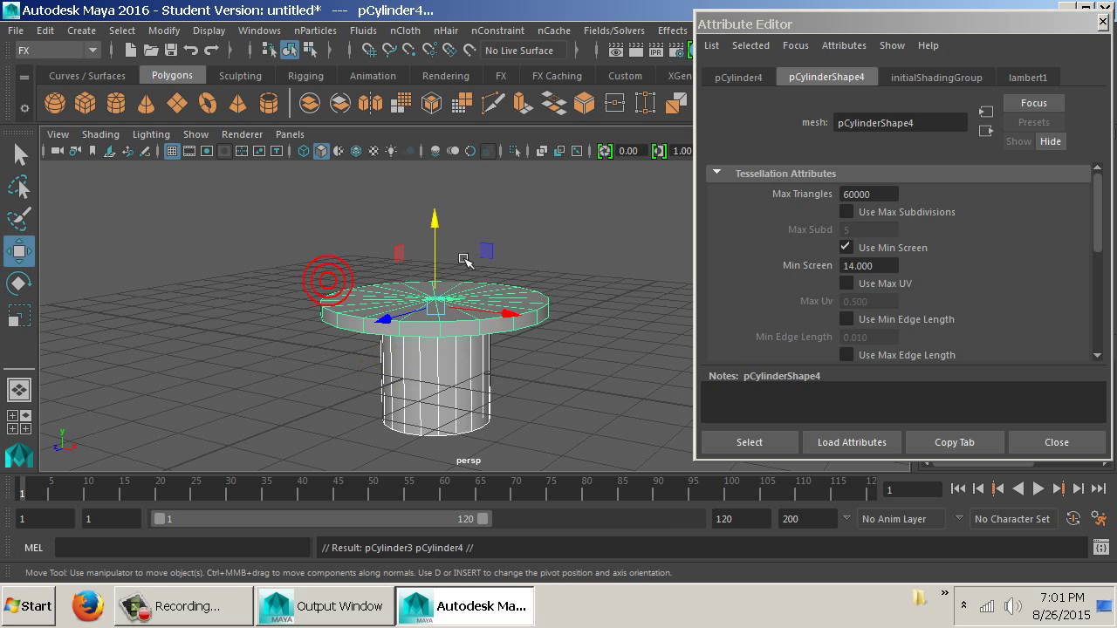
drag(435, 234, 464, 133)
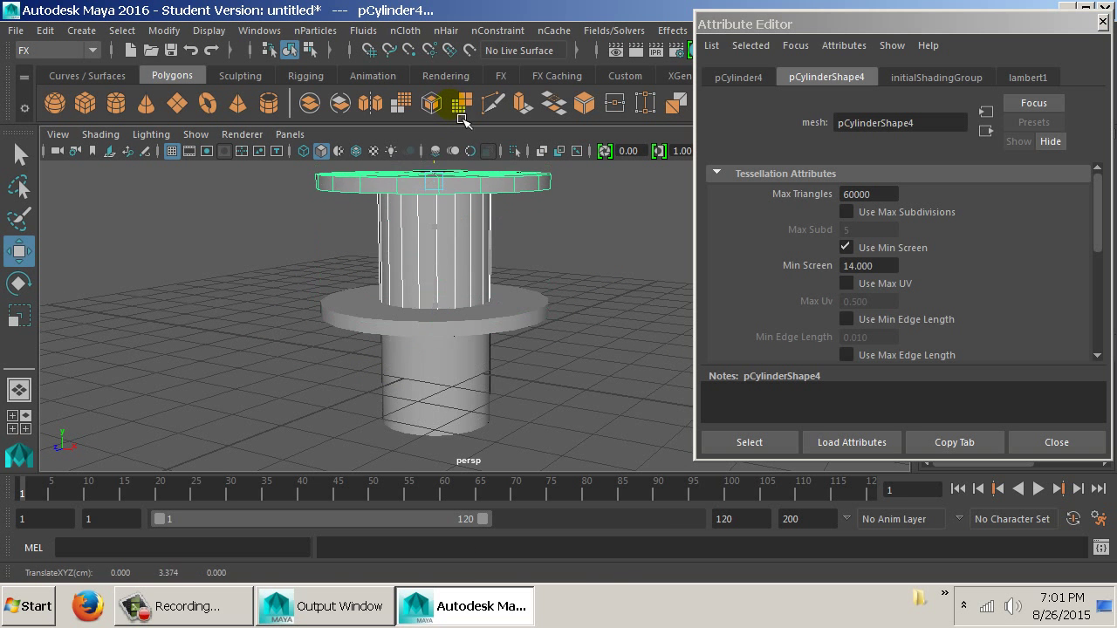
scroll(536, 253, down, 3)
key(shift+d)
key(shift+d)
key(shift+d)
key(shift+d)
key(shift+d)
key(shift+d)
key(shift+d)
key(shift+d)
key(shift+d)
key(shift+d)
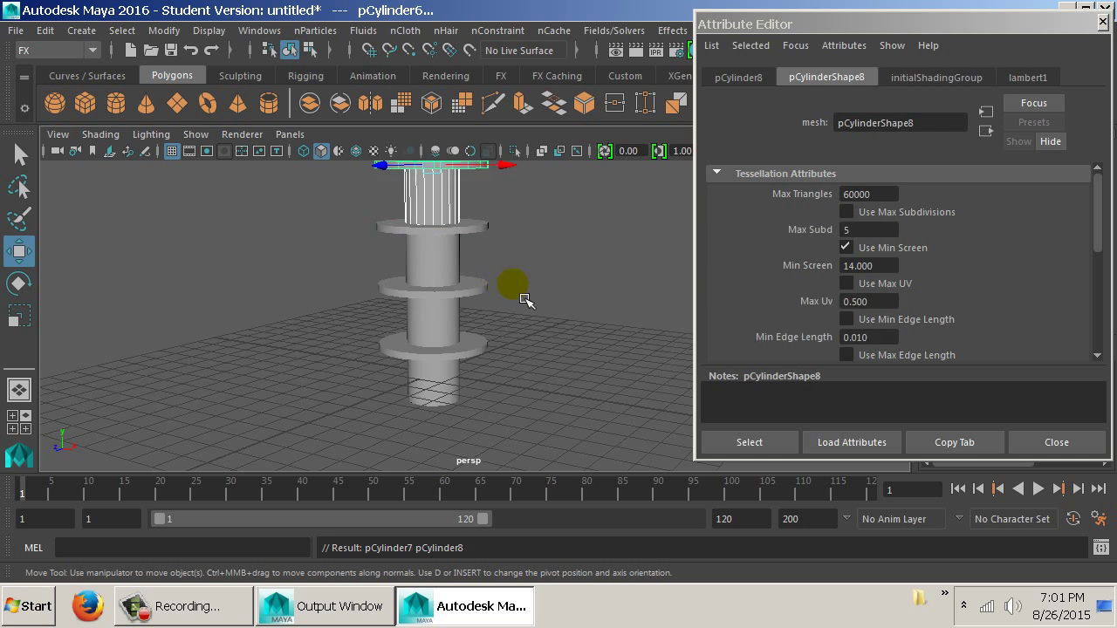
scroll(568, 306, down, 3)
drag(620, 316, 474, 323)
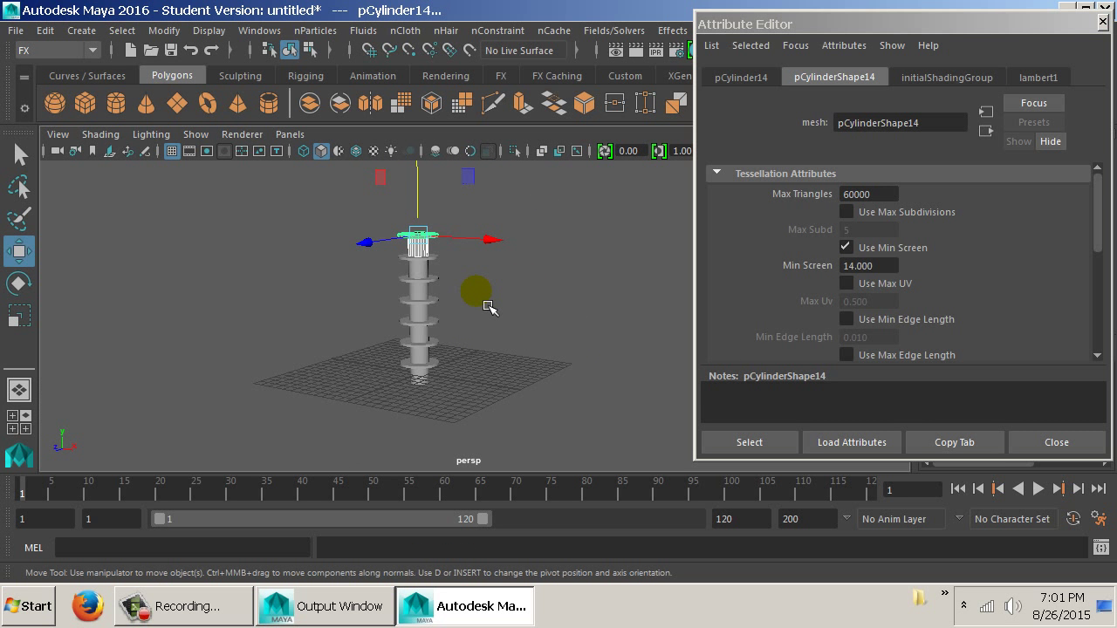
Select only the discs of the cylinder tower and examine them from above and up close
click(461, 277)
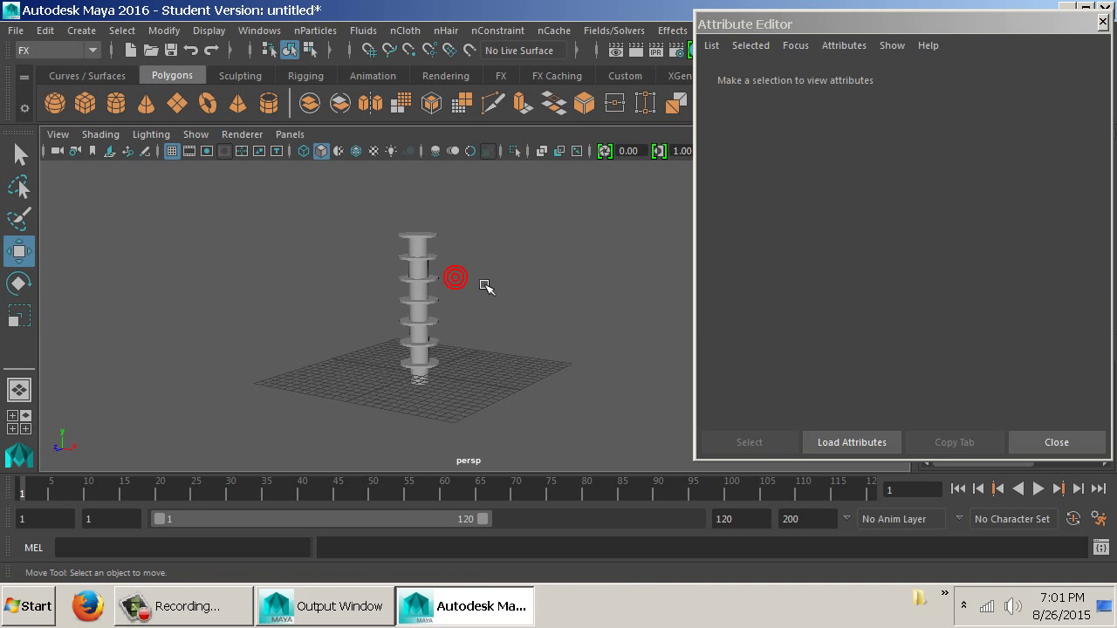
drag(437, 225, 449, 399)
scroll(449, 399, up, 3)
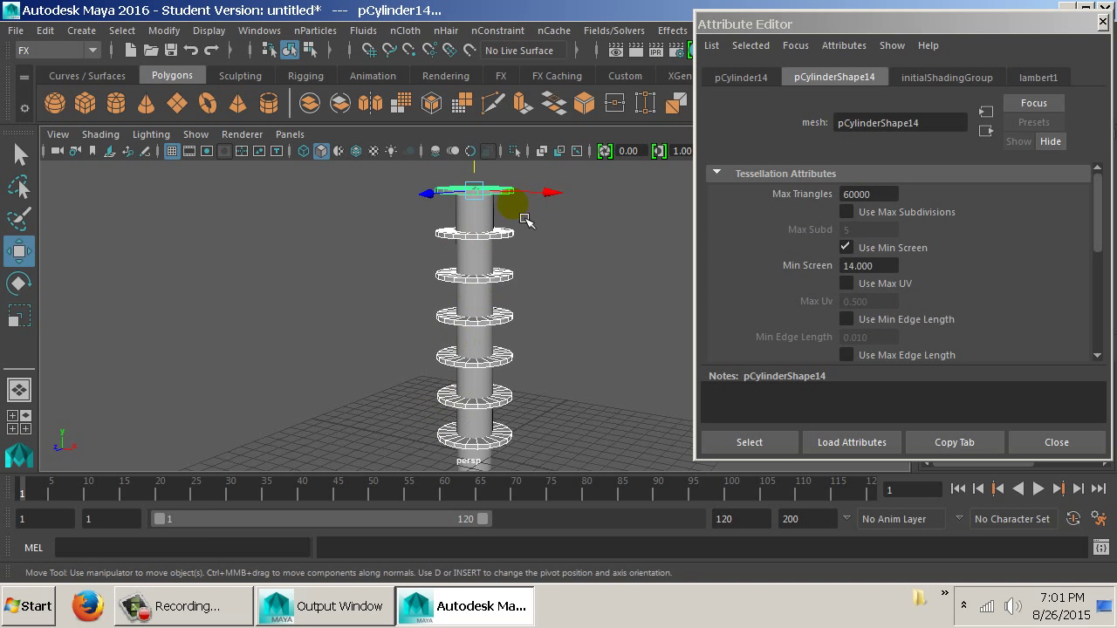
drag(524, 210, 539, 296)
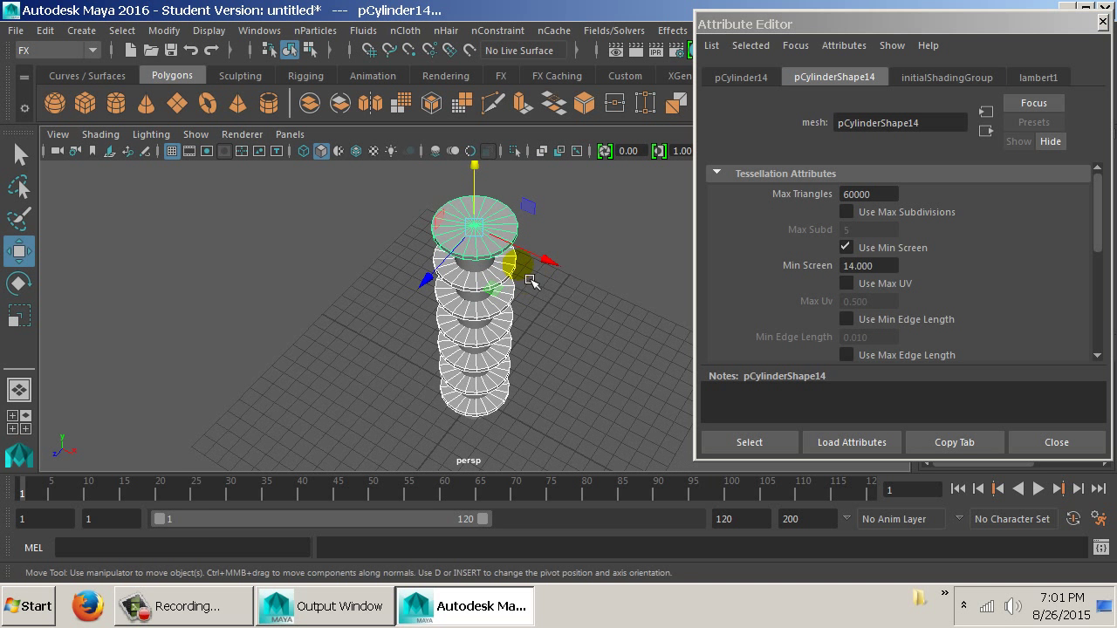
scroll(538, 297, up, 8)
scroll(502, 222, down, 5)
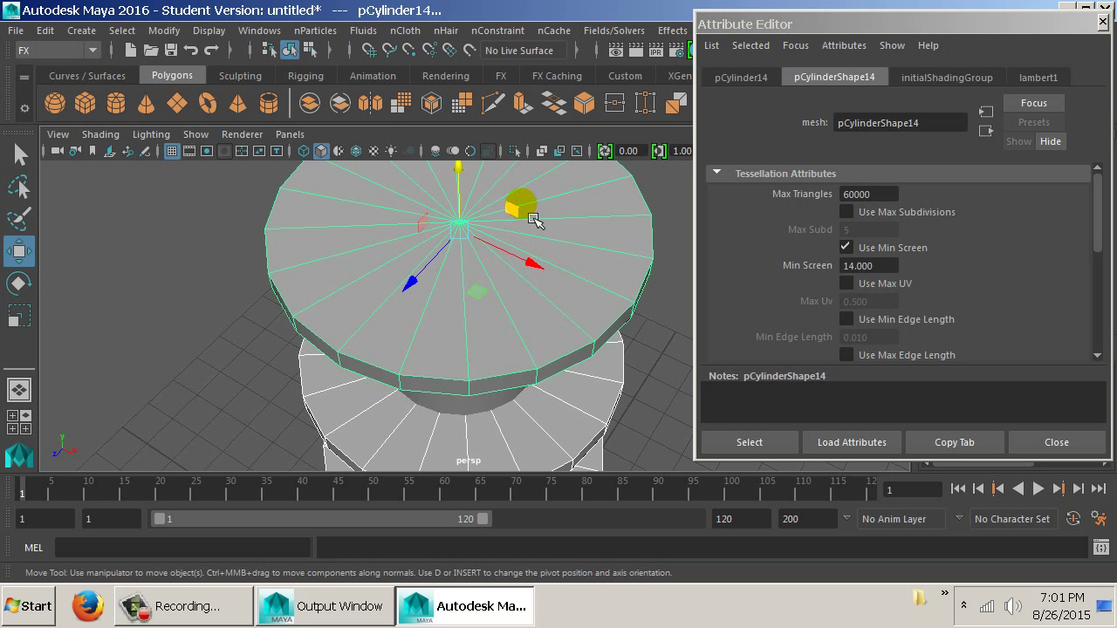
drag(673, 341, 512, 274)
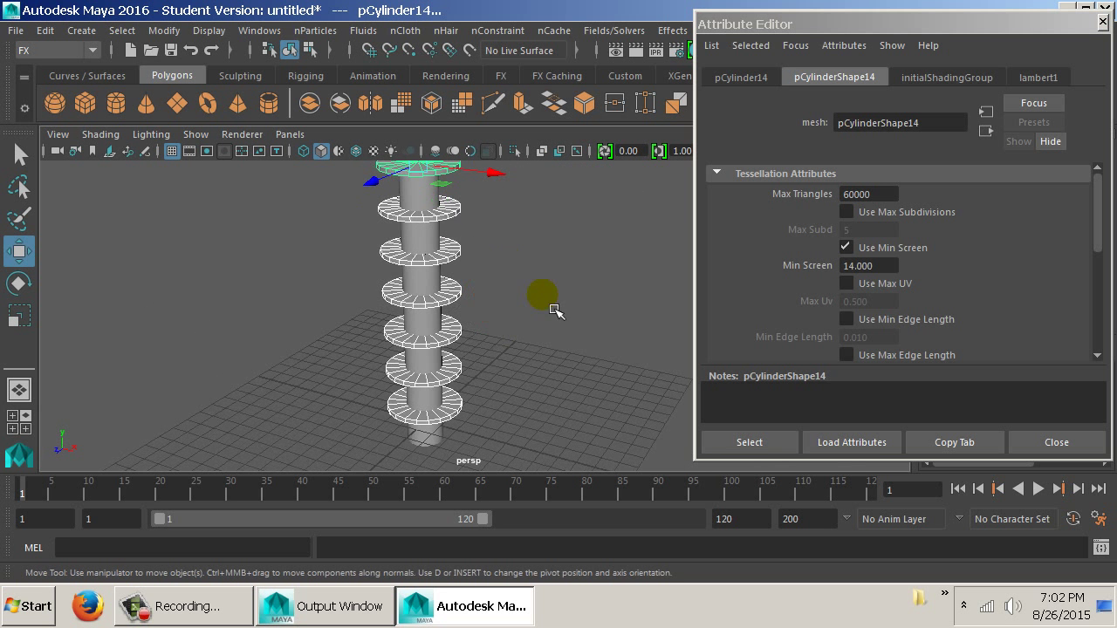
Add the columns to the selection, delete the whole cylinder tower and start a new empty scene
drag(544, 310, 453, 287)
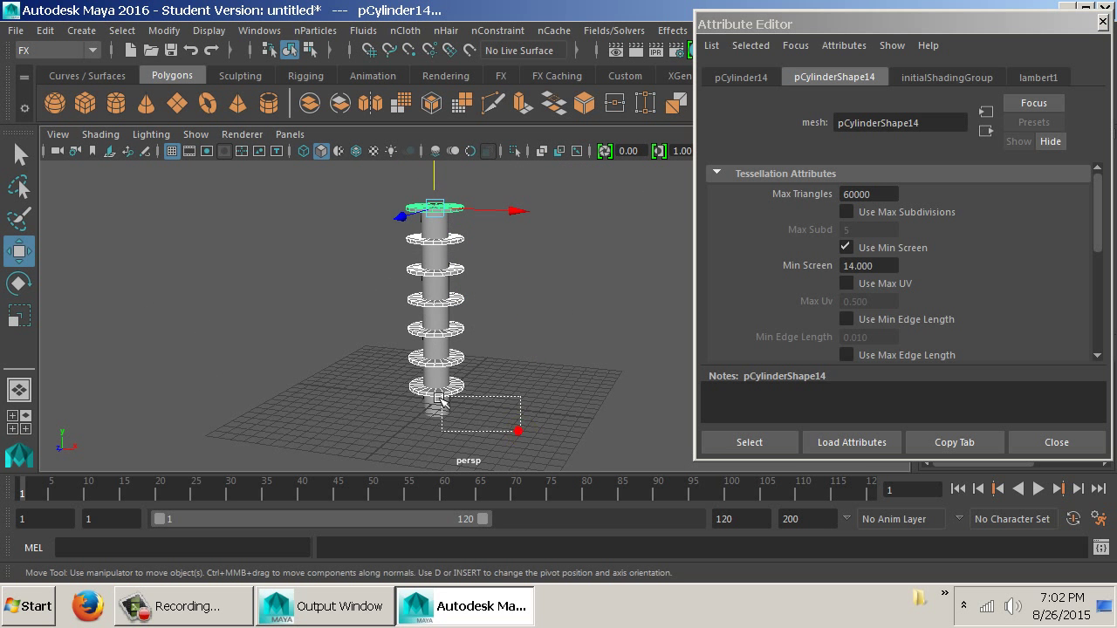
drag(367, 230, 511, 287)
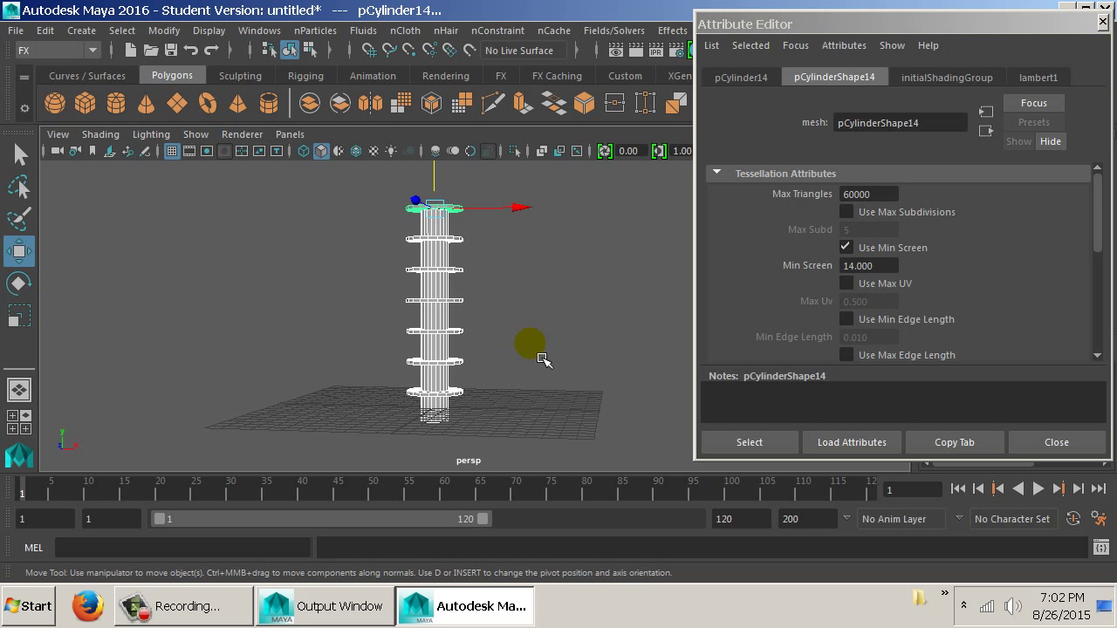
key(Delete)
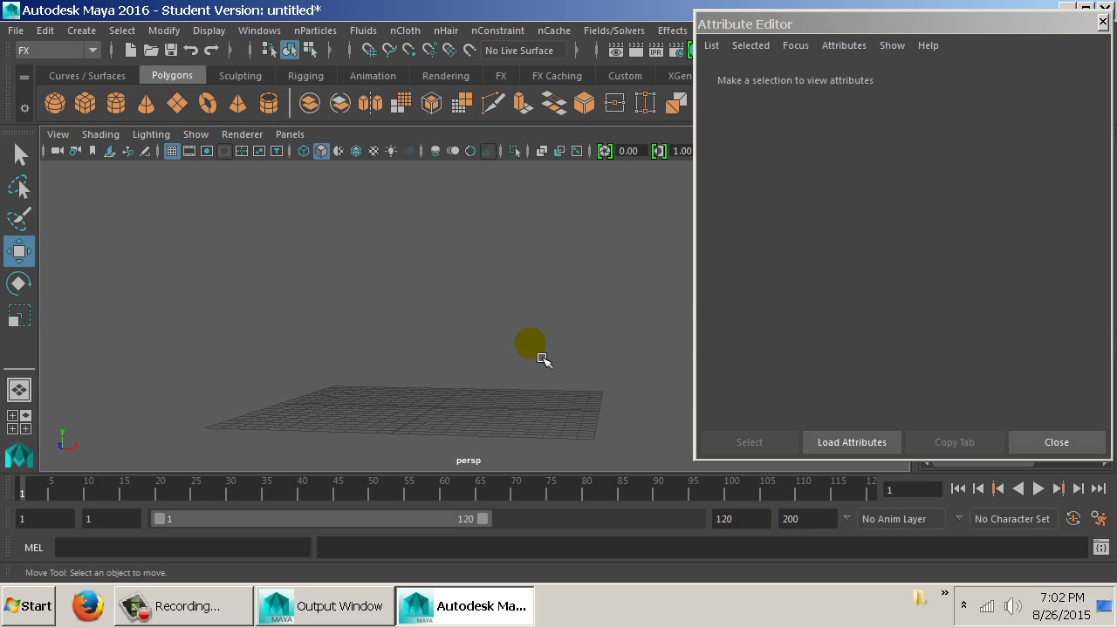
drag(512, 424, 504, 392)
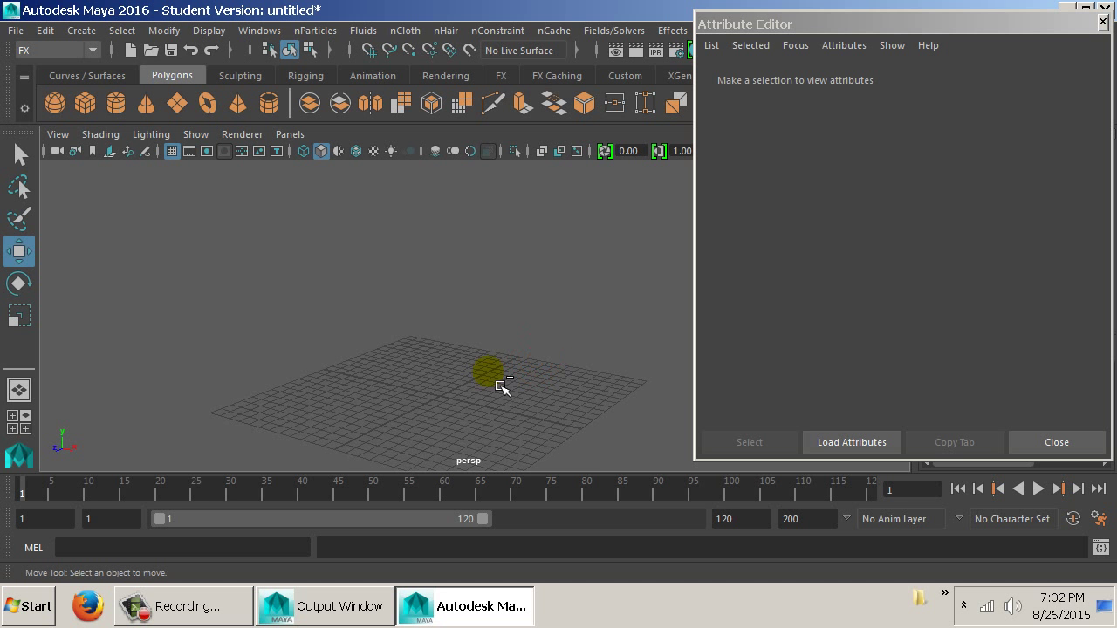
key(ctrl+n)
key(Return)
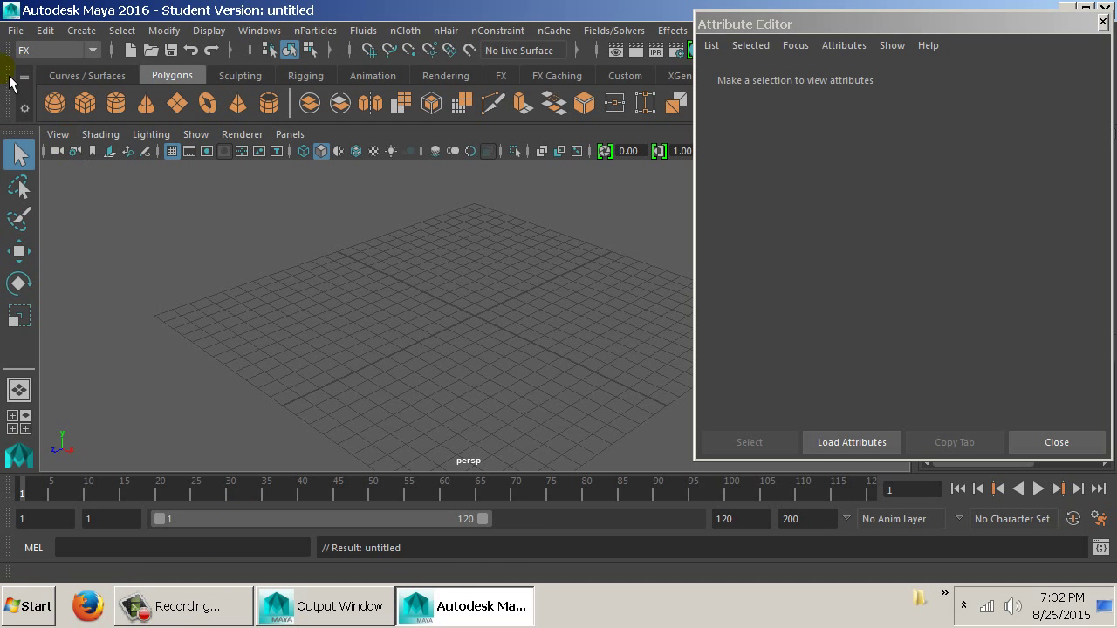
Switch to Windows Explorer, browse through D_Drive on the desktop to the 2550 folder and return to its parent folder
click(13, 602)
click(354, 264)
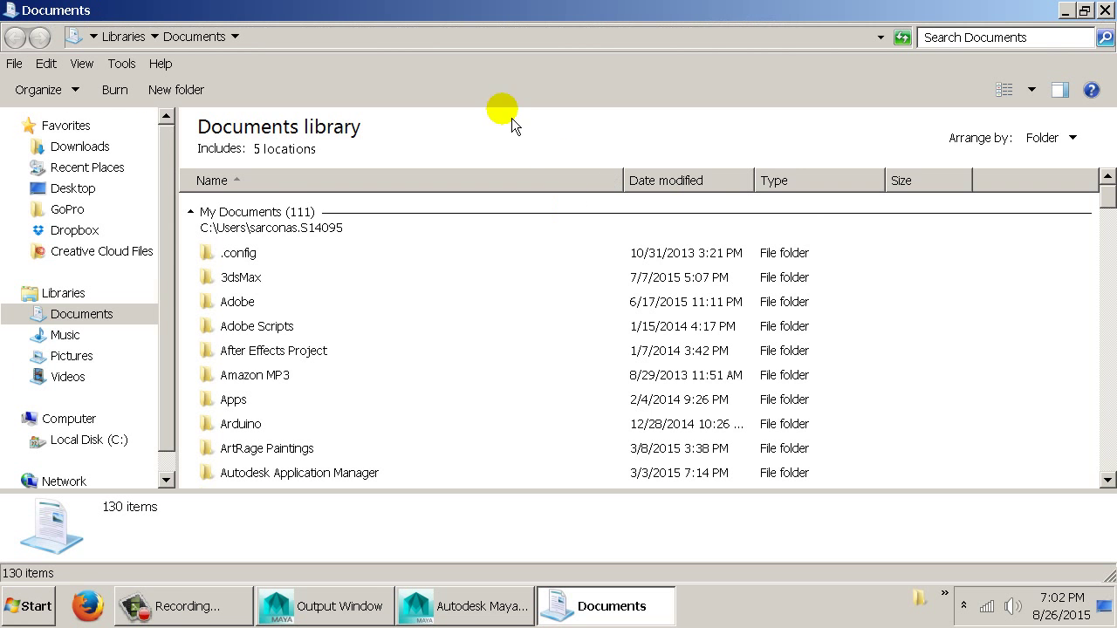
click(91, 188)
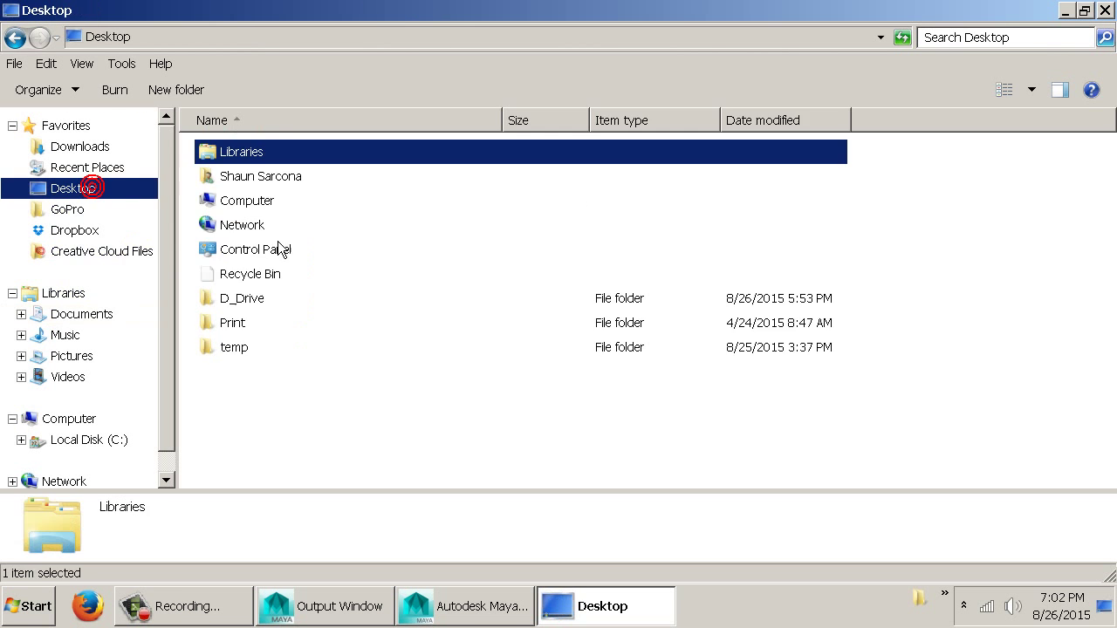
double_click(244, 297)
double_click(273, 175)
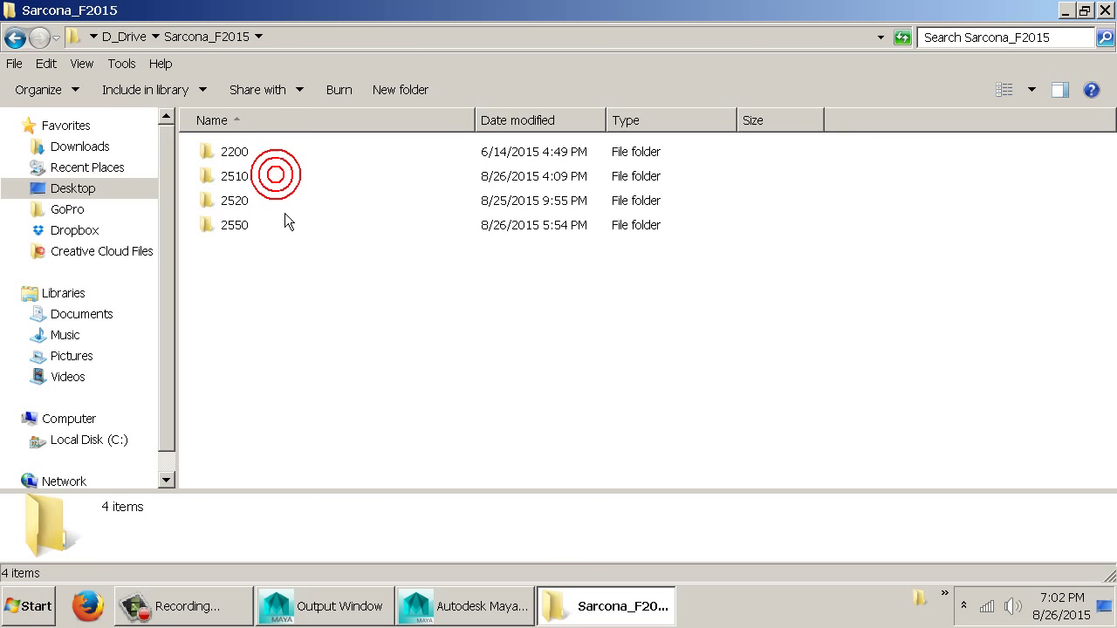
double_click(262, 236)
key(BackSpace)
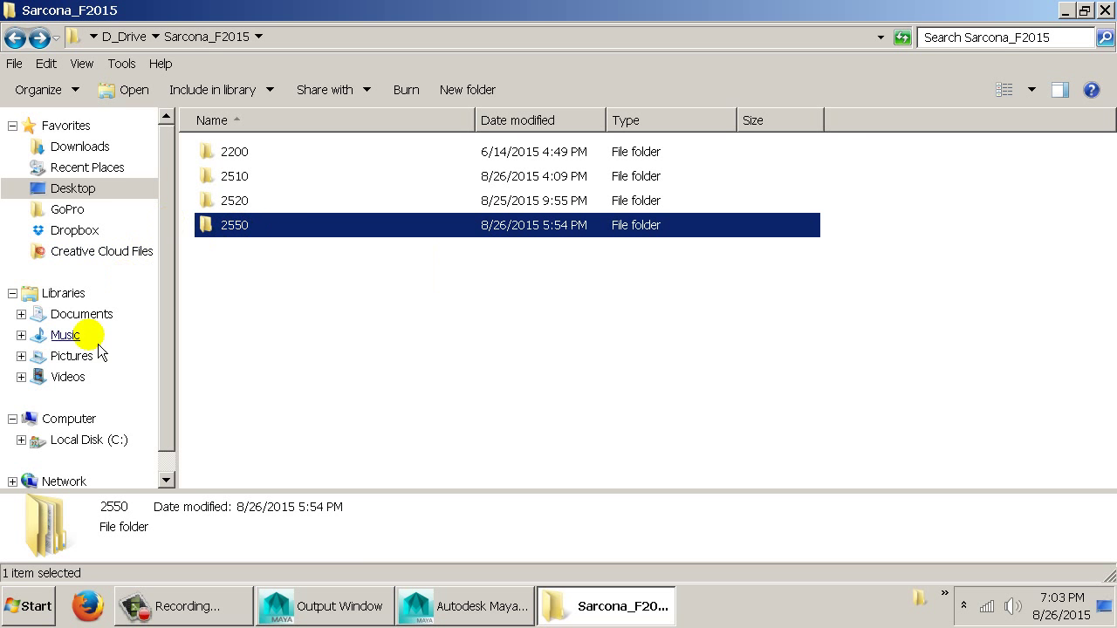
Open the maya folder in the Documents library and copy its 2016 folder
click(106, 312)
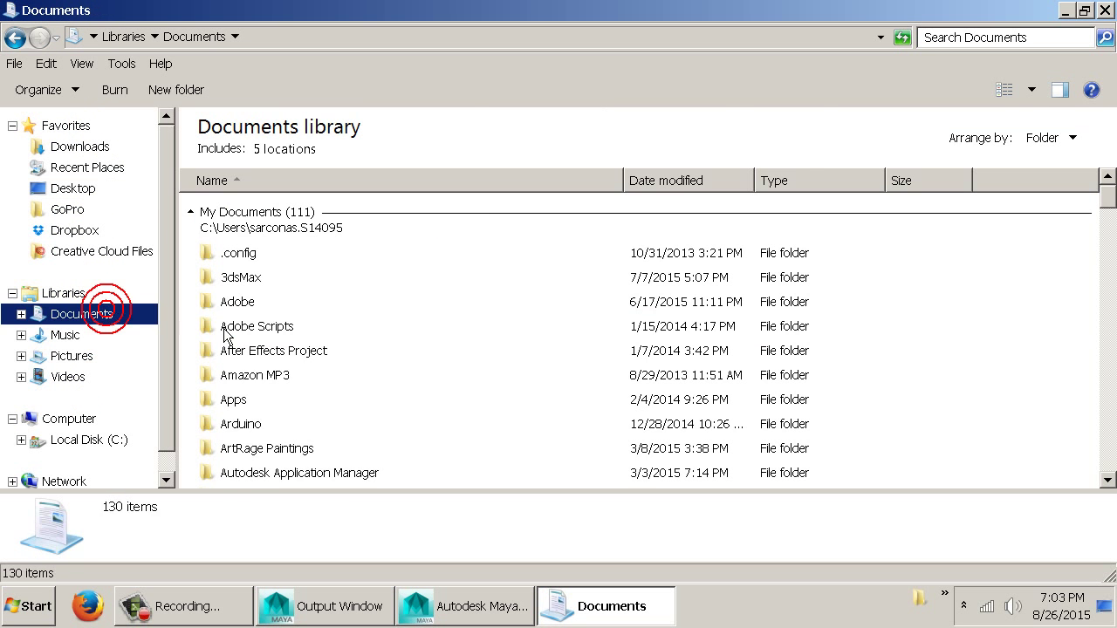
click(225, 329)
text(maya)
key(Return)
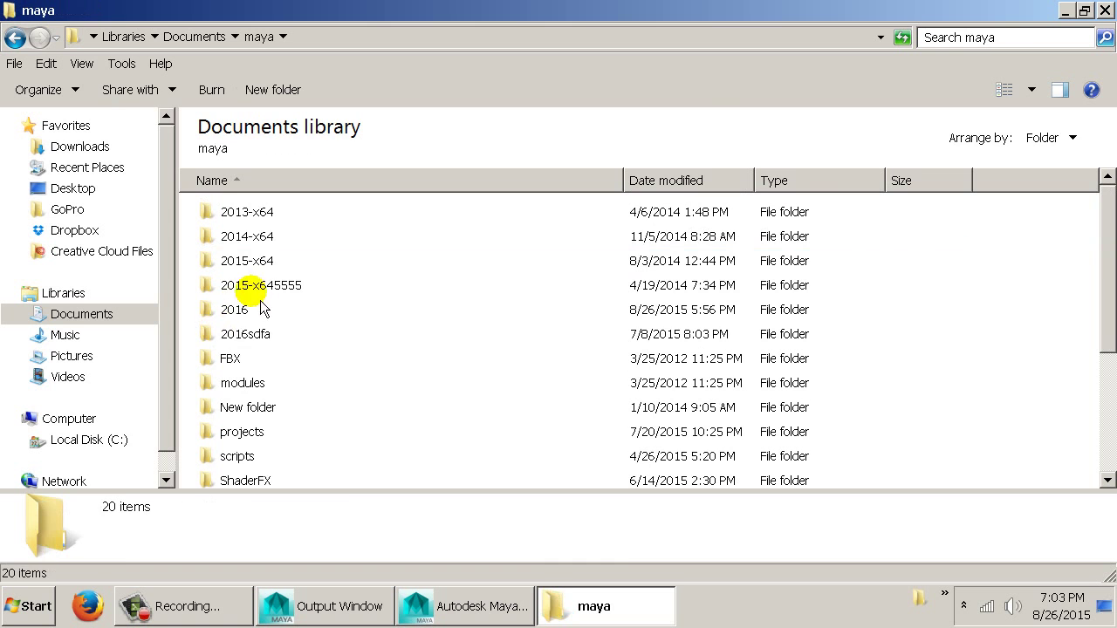
click(262, 312)
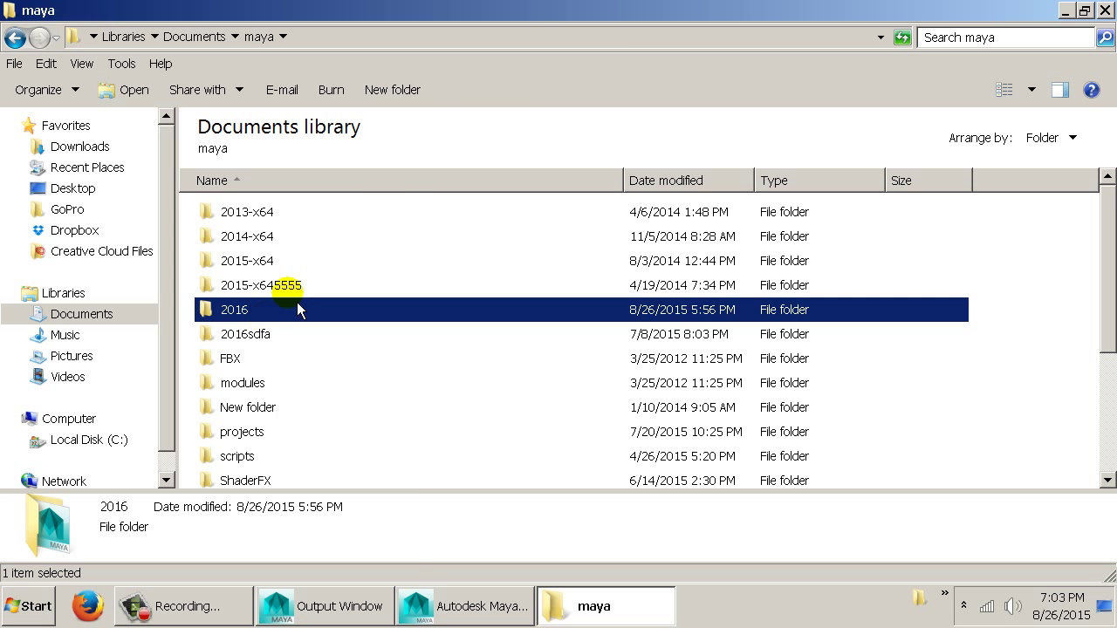
Close Maya and its output window, and return to the maya folder in Windows Explorer
click(416, 606)
right_click(413, 604)
click(539, 560)
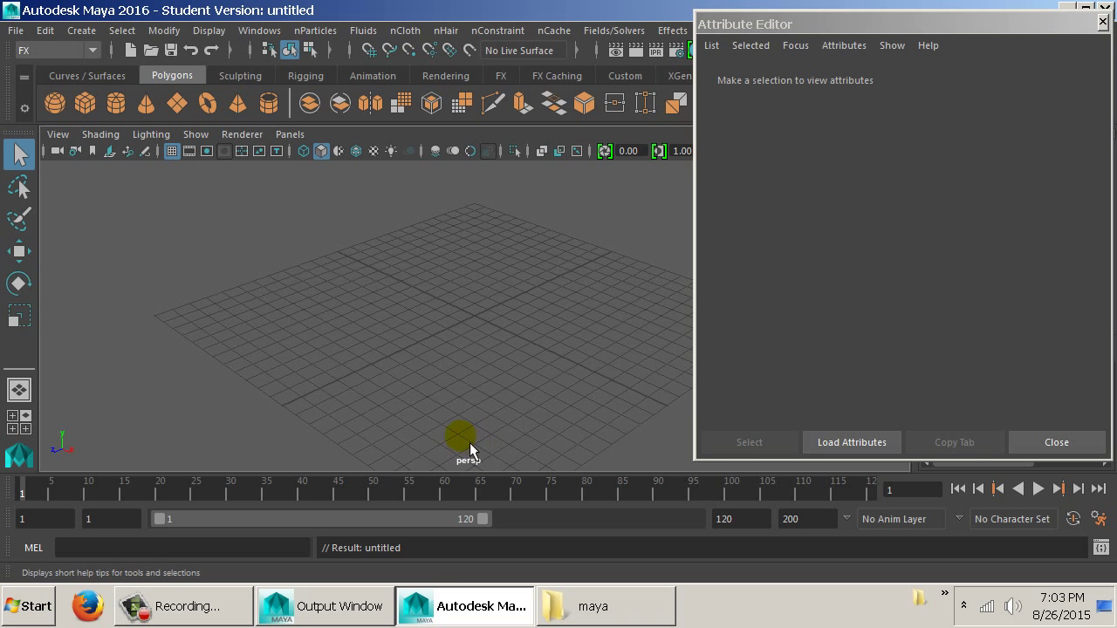
click(594, 606)
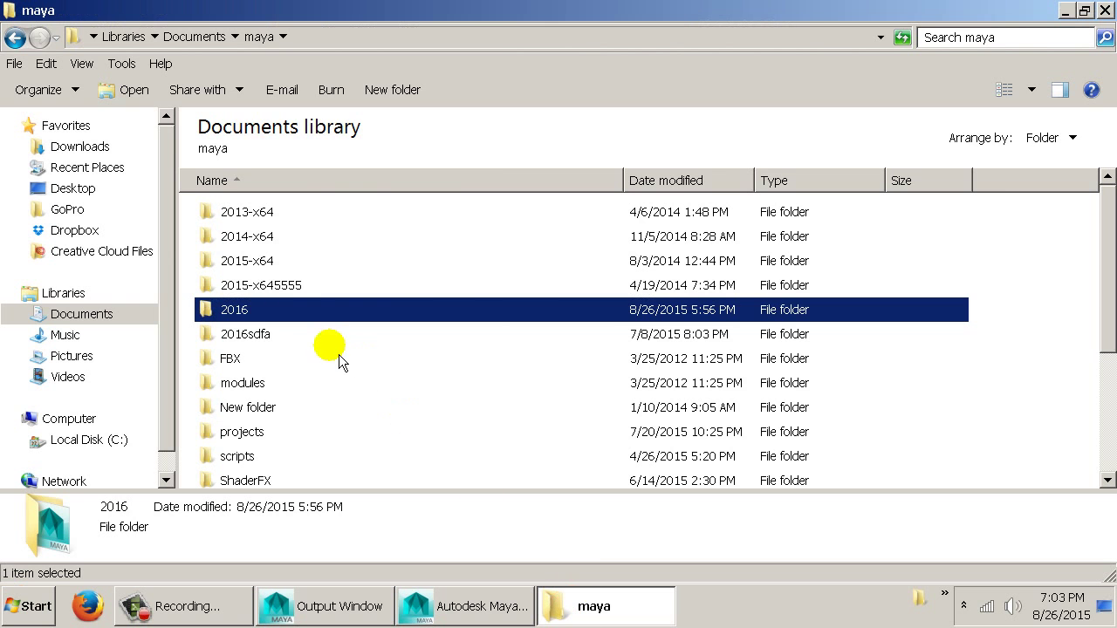
mouse_move(299, 321)
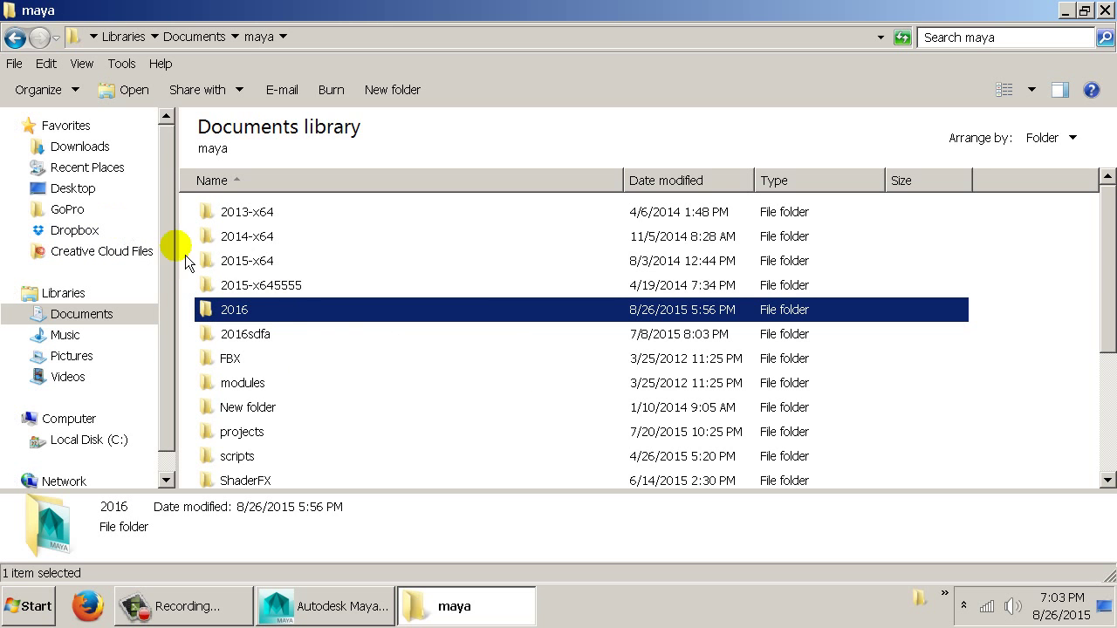
Paste the copied 2016 folder into the 2550 folder of the Fall 2015 course folder in D_Drive
click(74, 189)
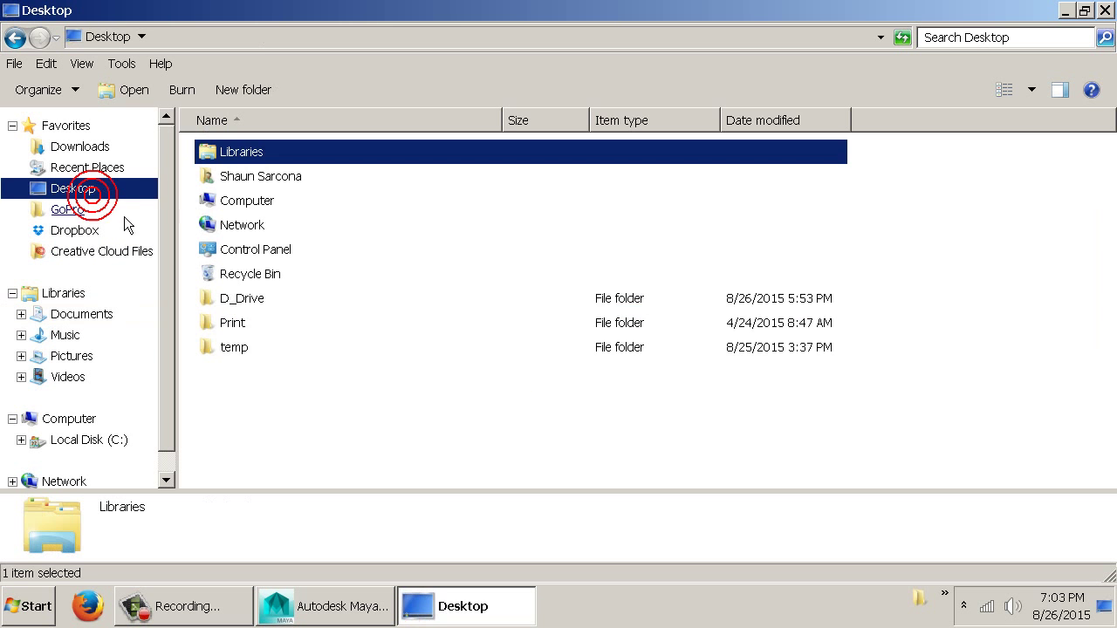
double_click(279, 298)
double_click(257, 176)
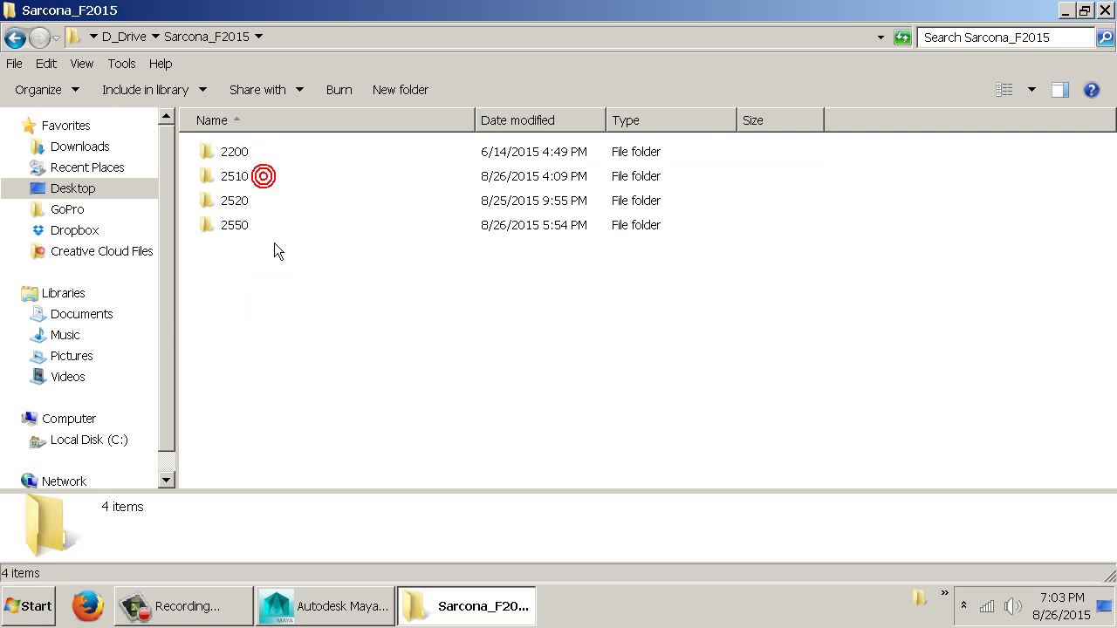
double_click(253, 226)
right_click(288, 281)
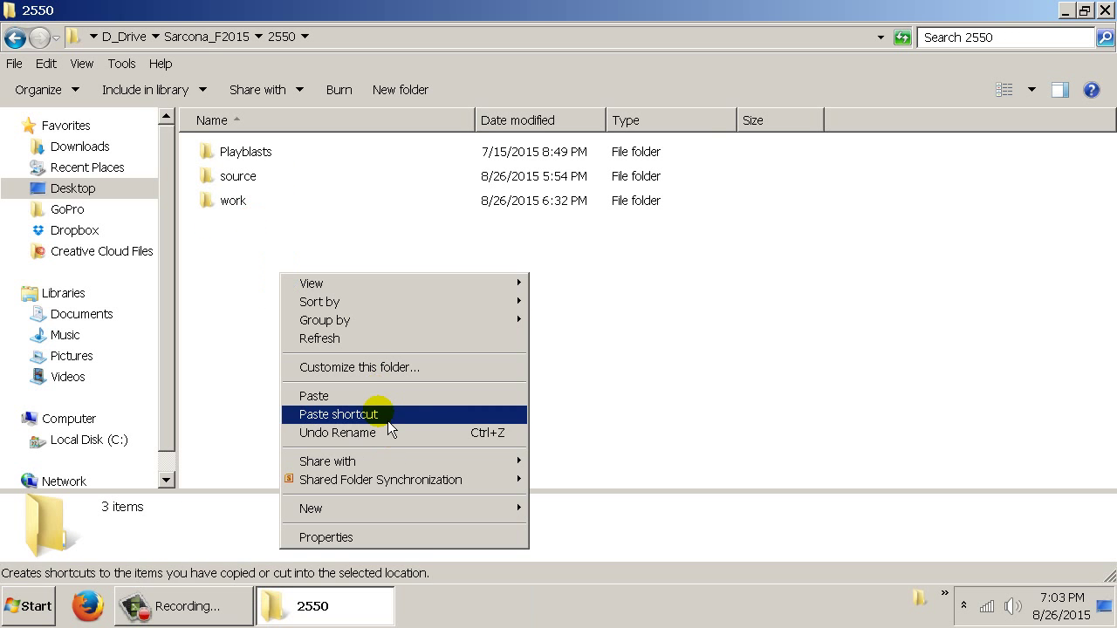
click(388, 403)
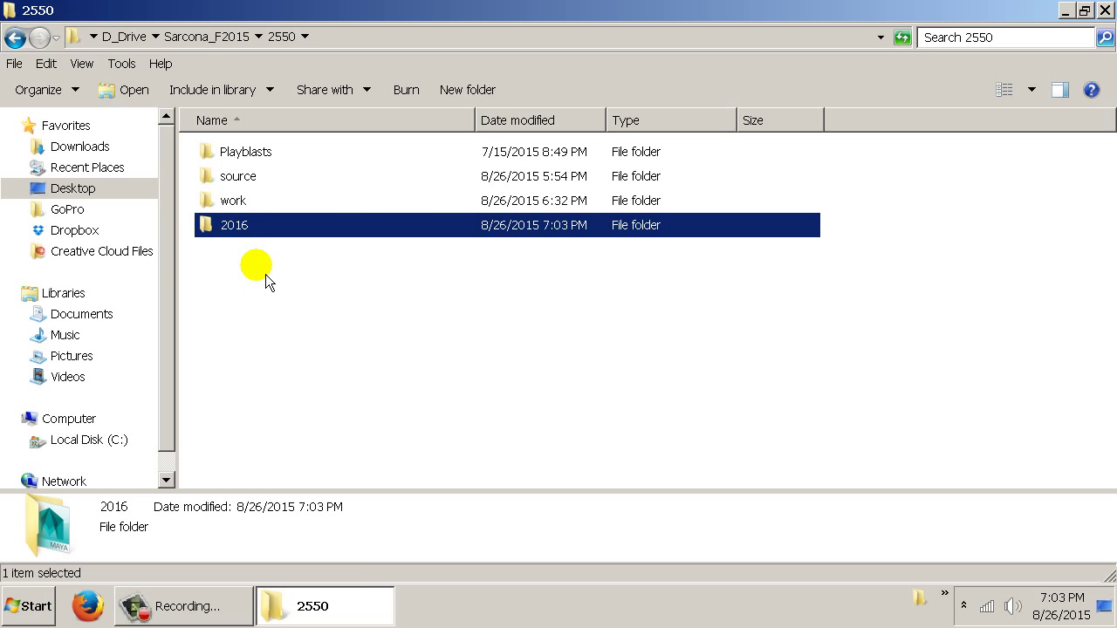
Go up to the D_Drive folder, select the Fall 2015 course folder and close the Explorer window
click(138, 43)
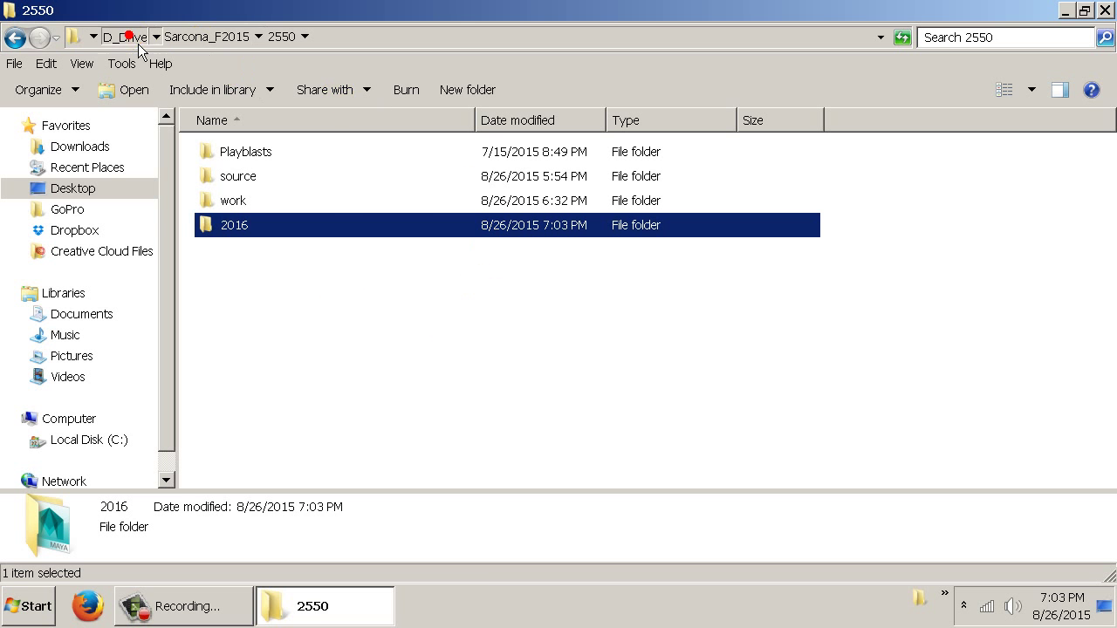
click(280, 182)
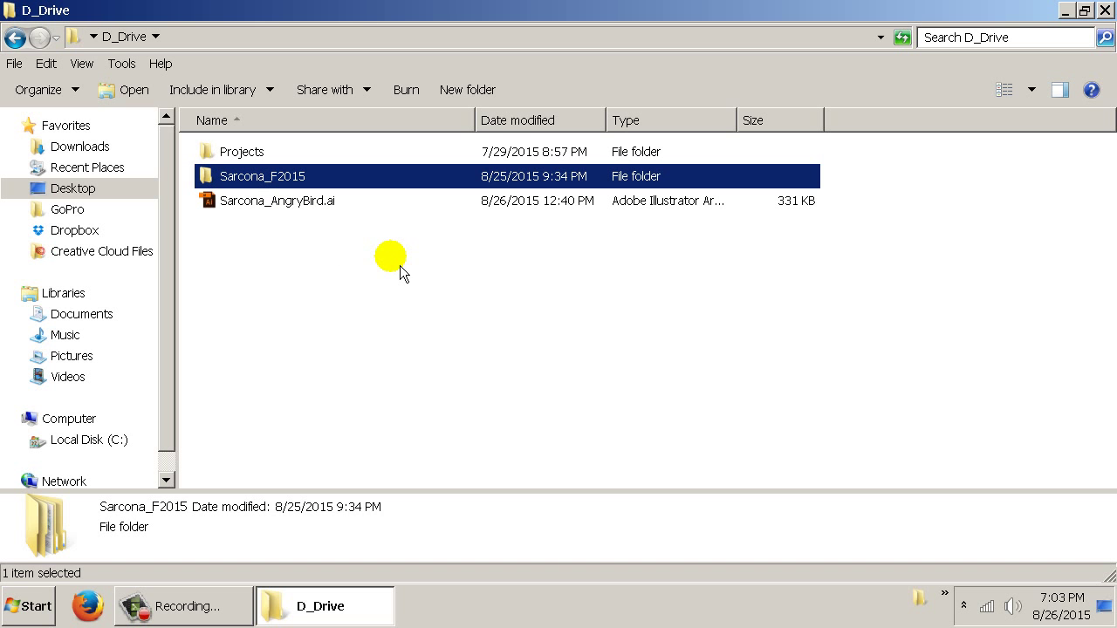
click(362, 326)
key(alt+F4)
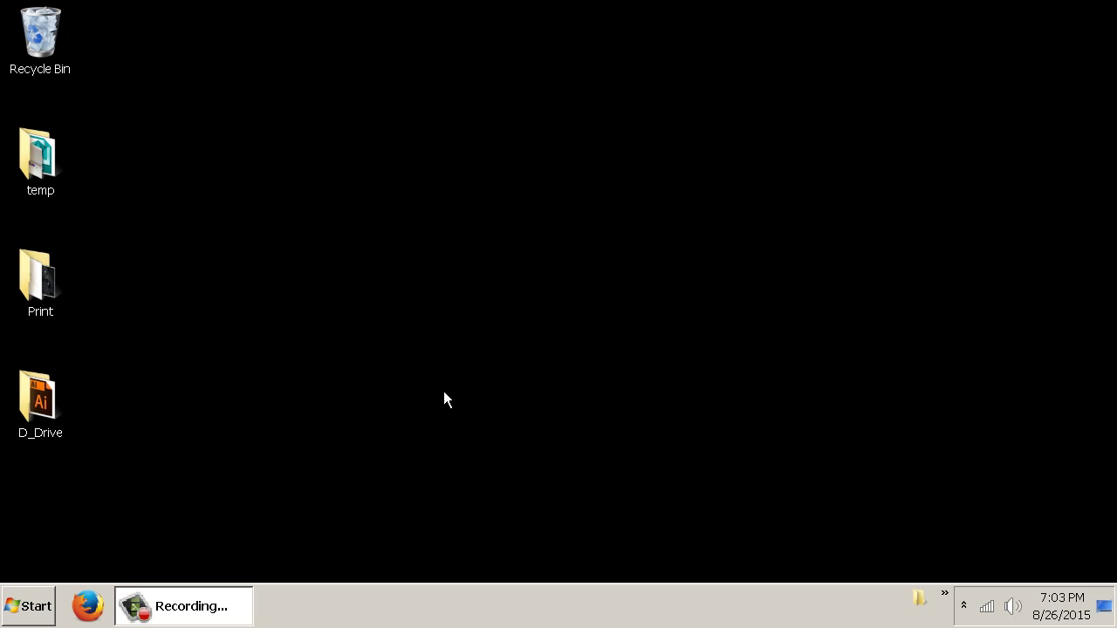
click(436, 384)
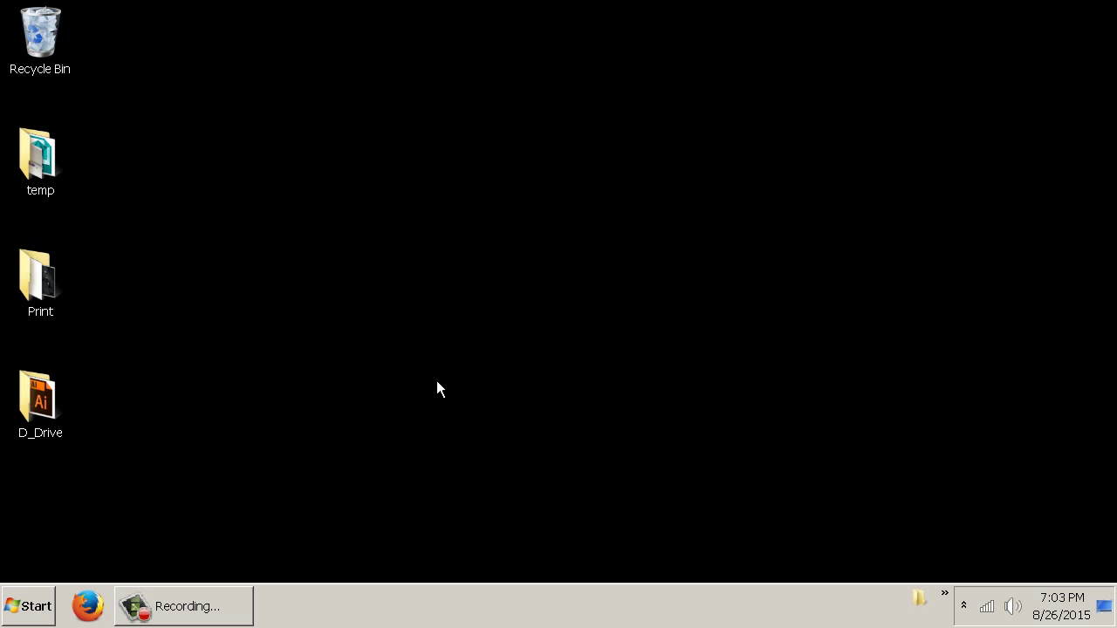